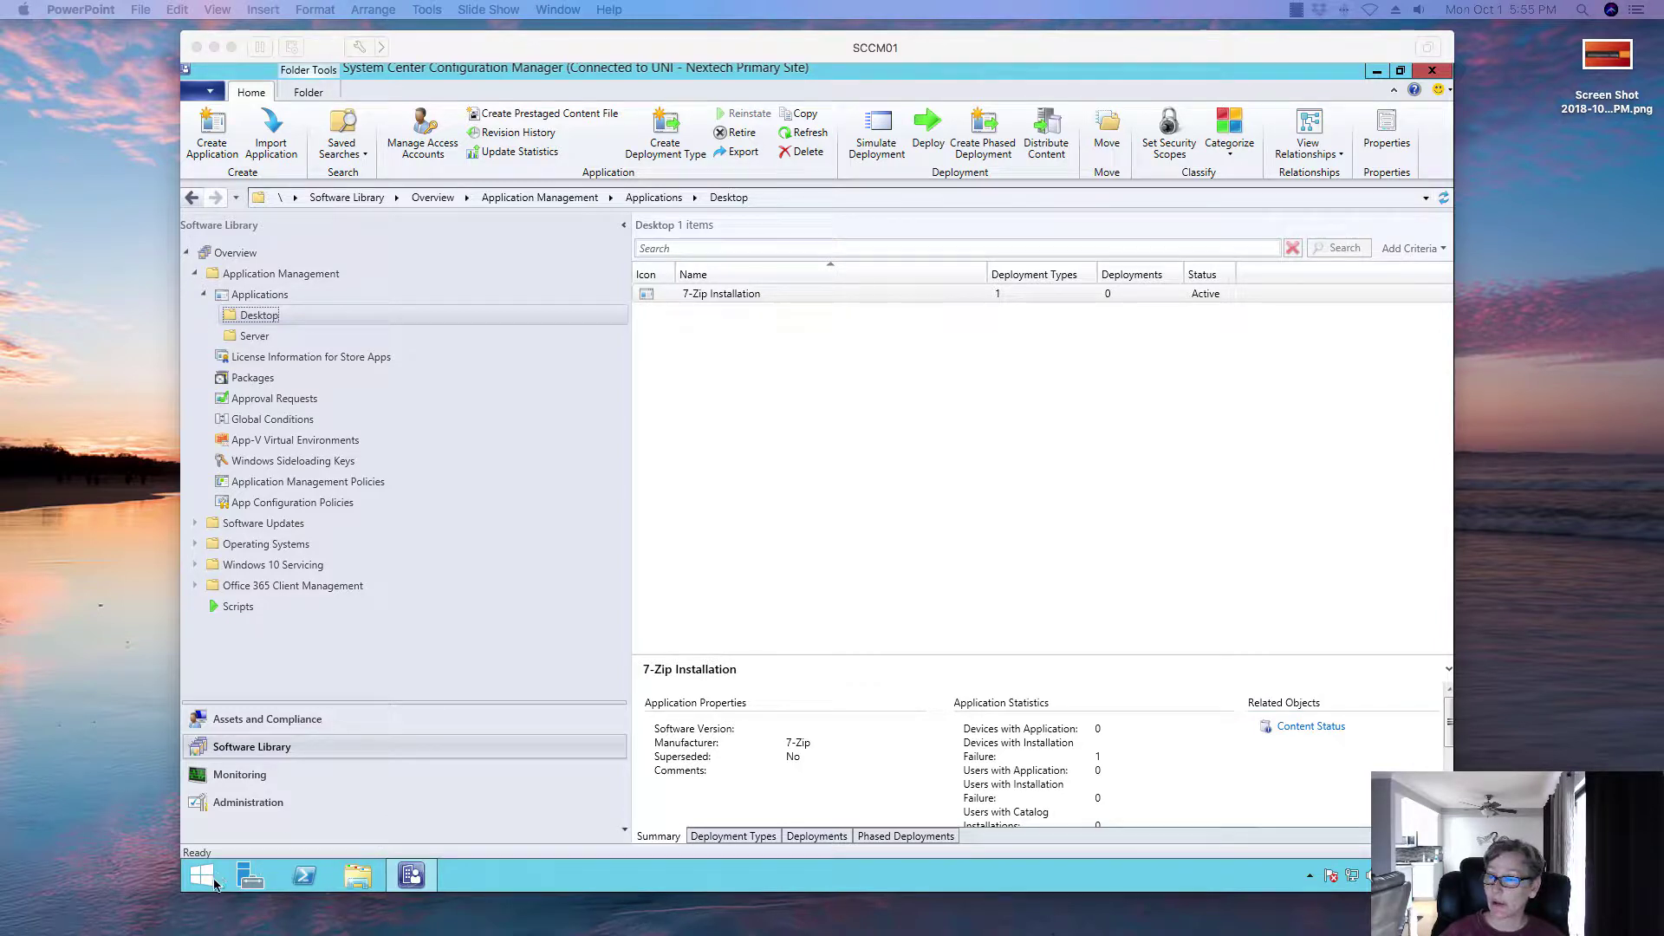
# Step: Launch Server Manager on the SCCM01 virtual machine and open its Manage menu
pyautogui.click(245, 875)
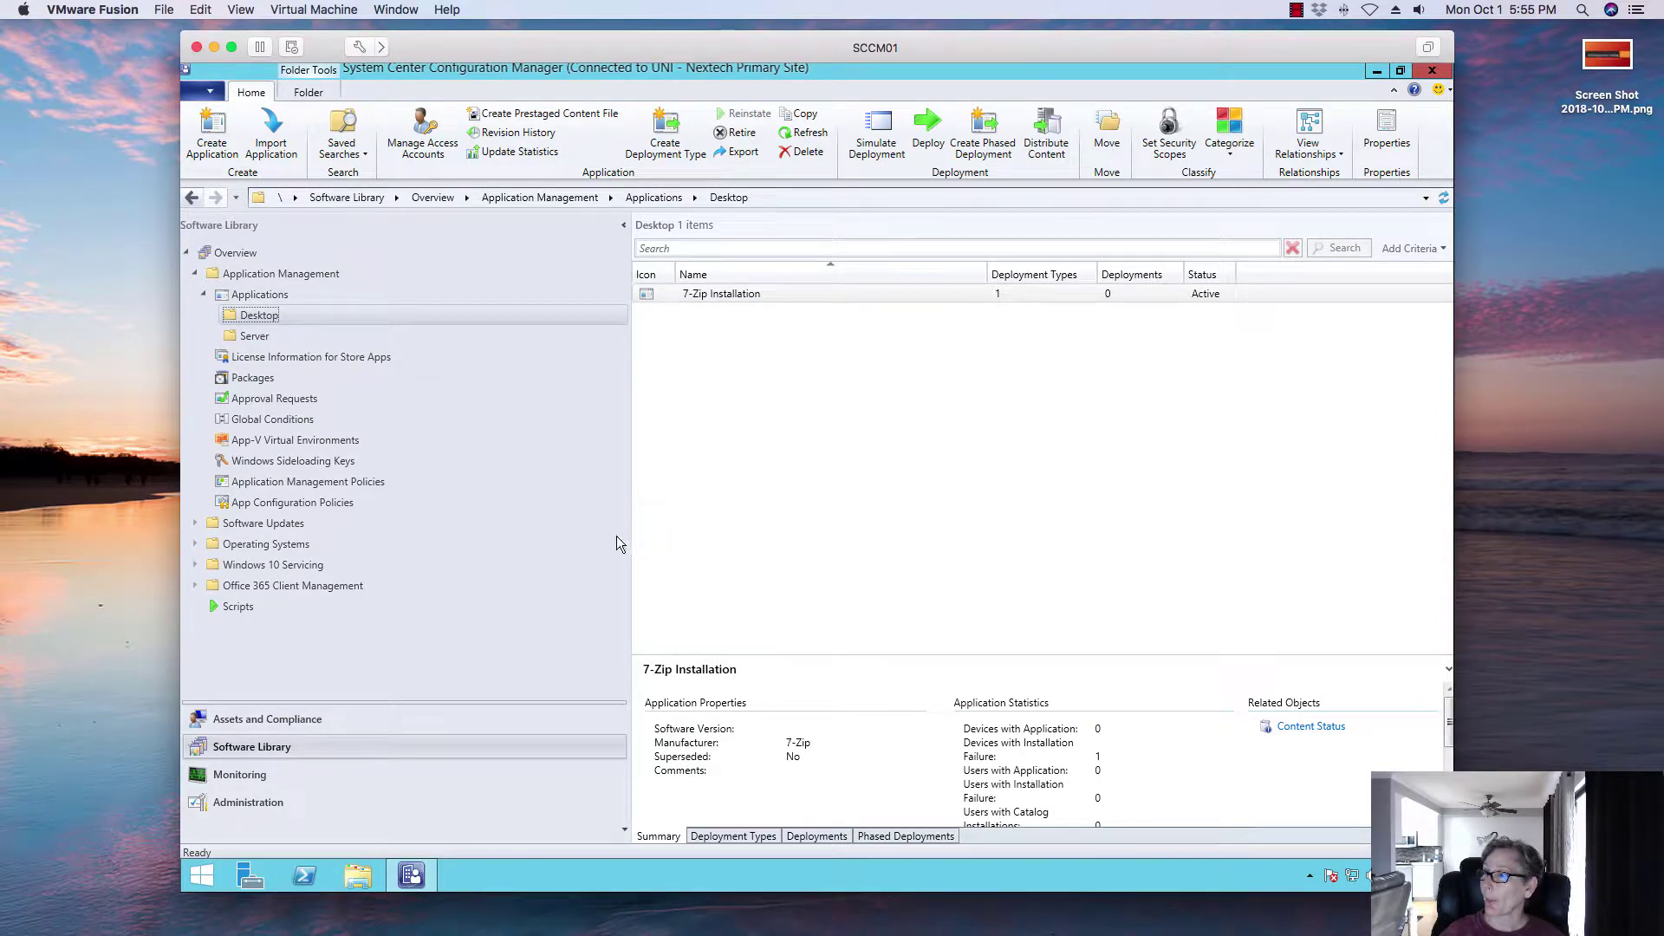
pyautogui.click(250, 873)
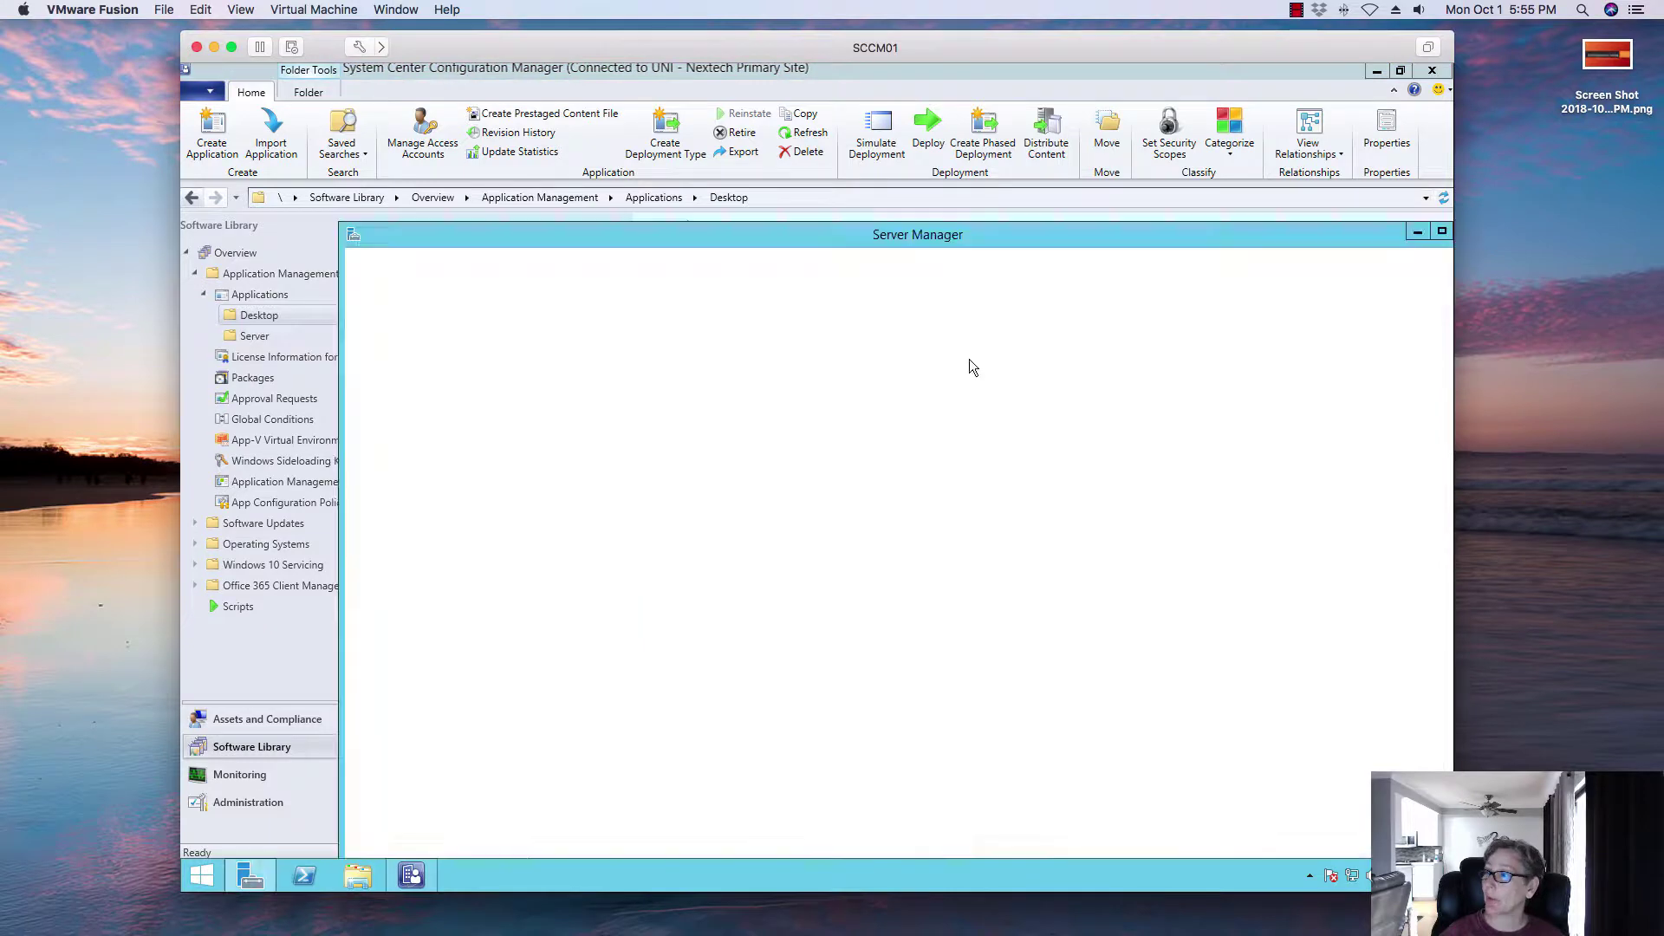
pyautogui.moveTo(991, 236); pyautogui.dragTo(873, 106)
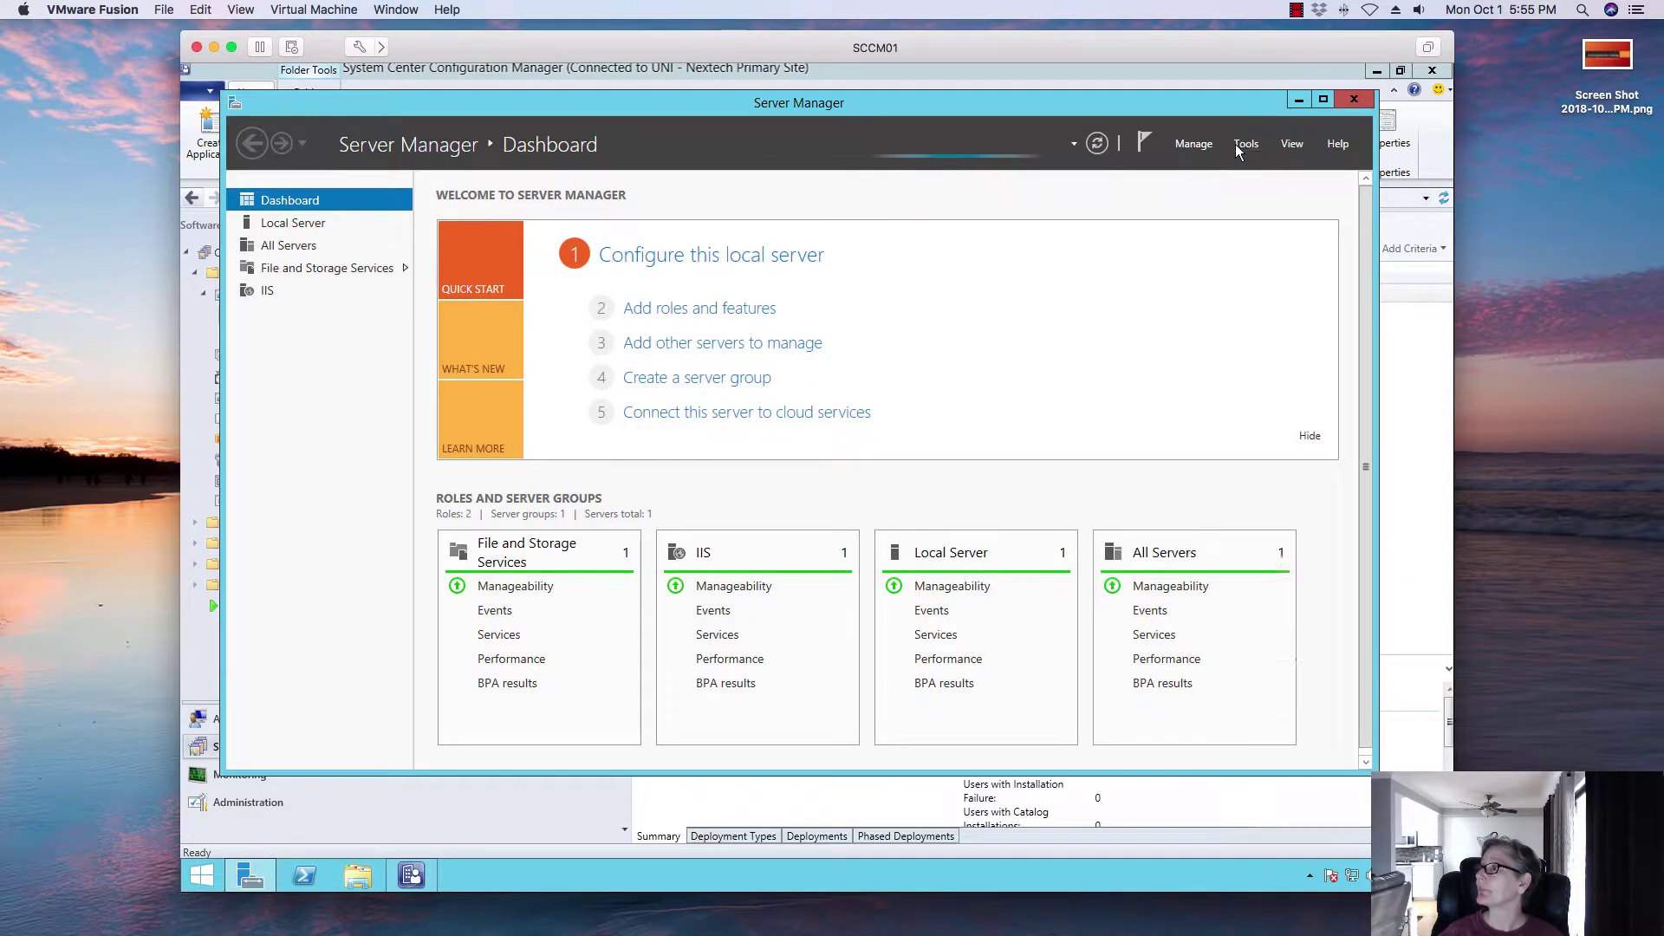
pyautogui.click(1240, 145)
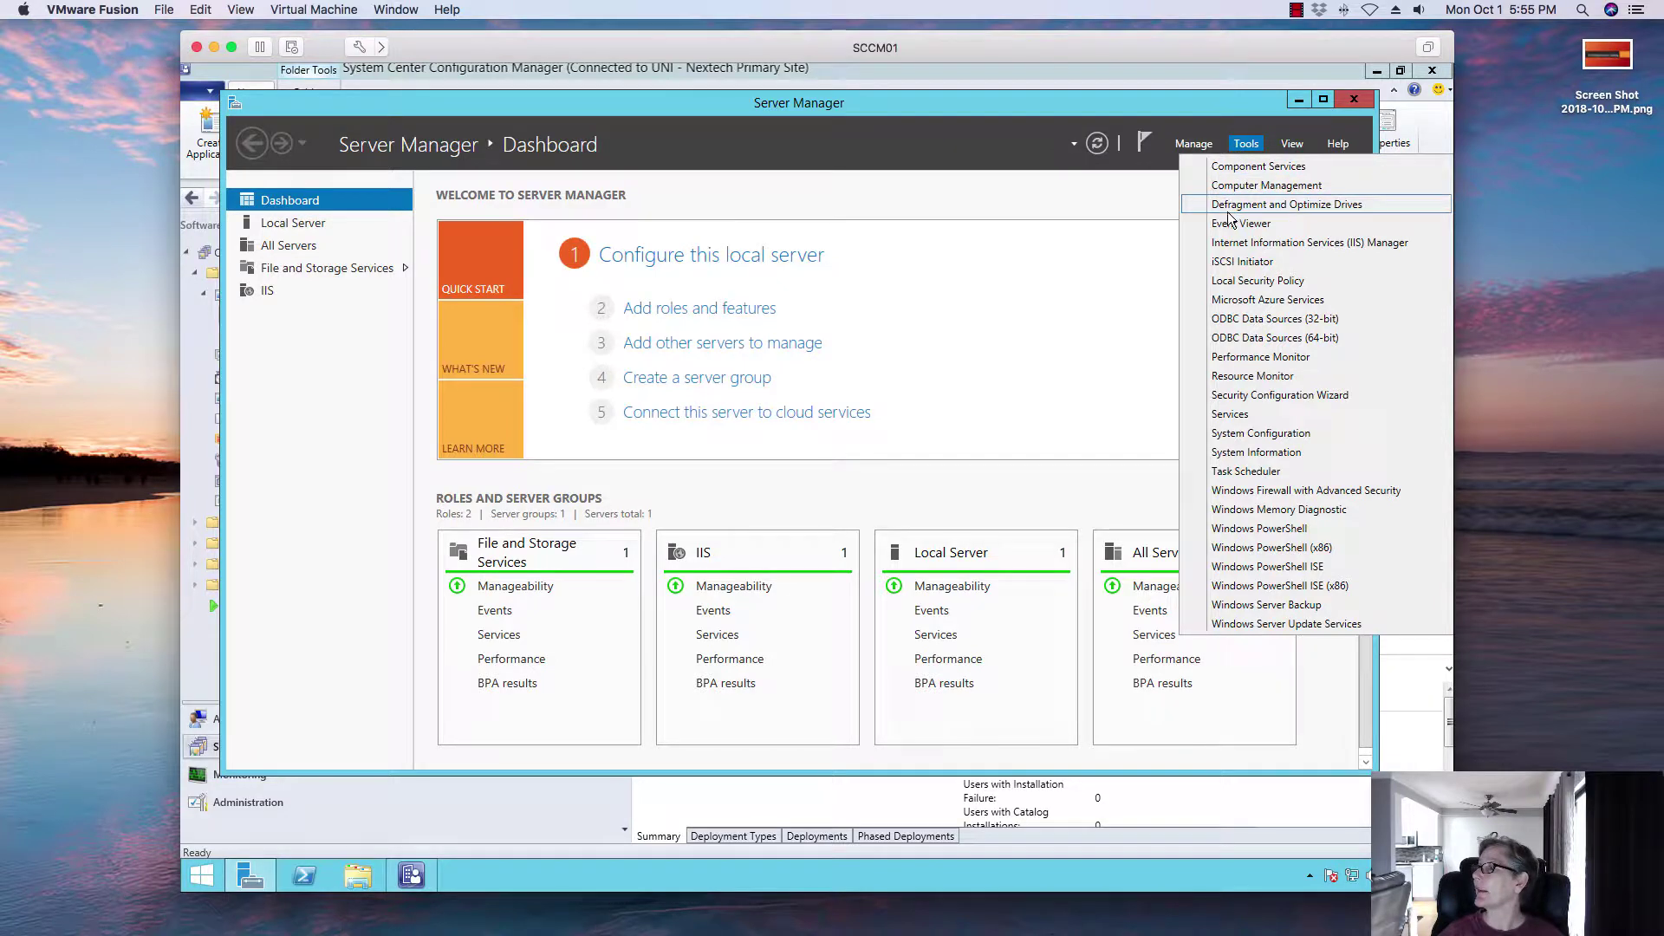
pyautogui.click(1194, 144)
pyautogui.click(1193, 144)
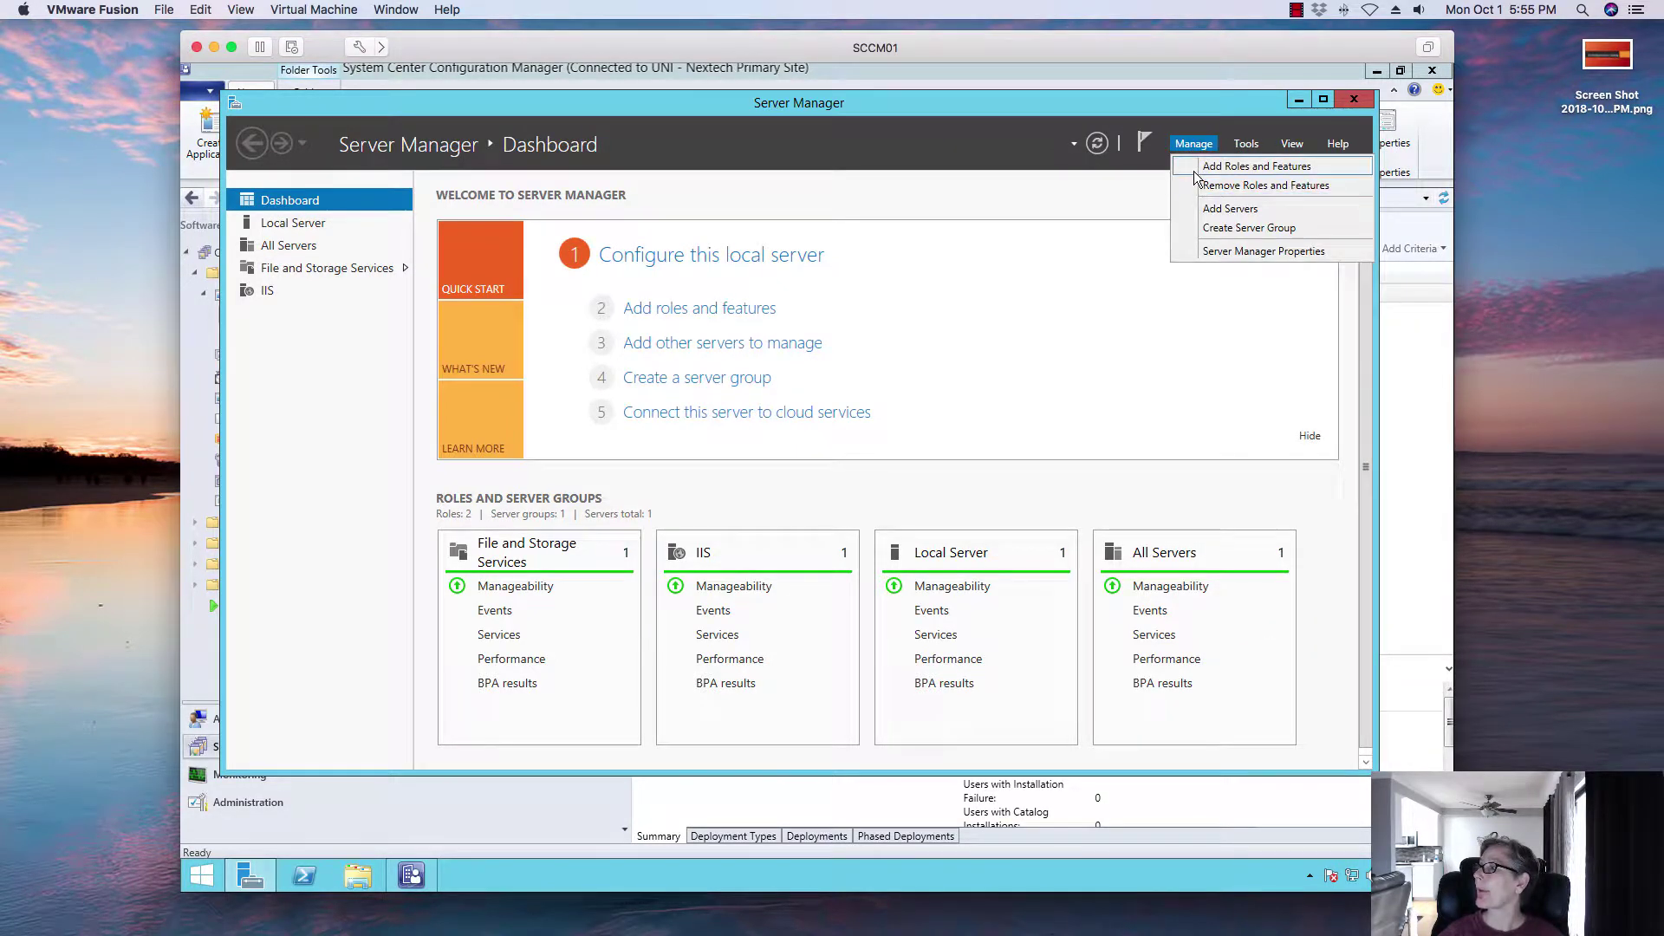
# Step: Start Add Roles and Features with role-based installation on the local server
pyautogui.click(1200, 166)
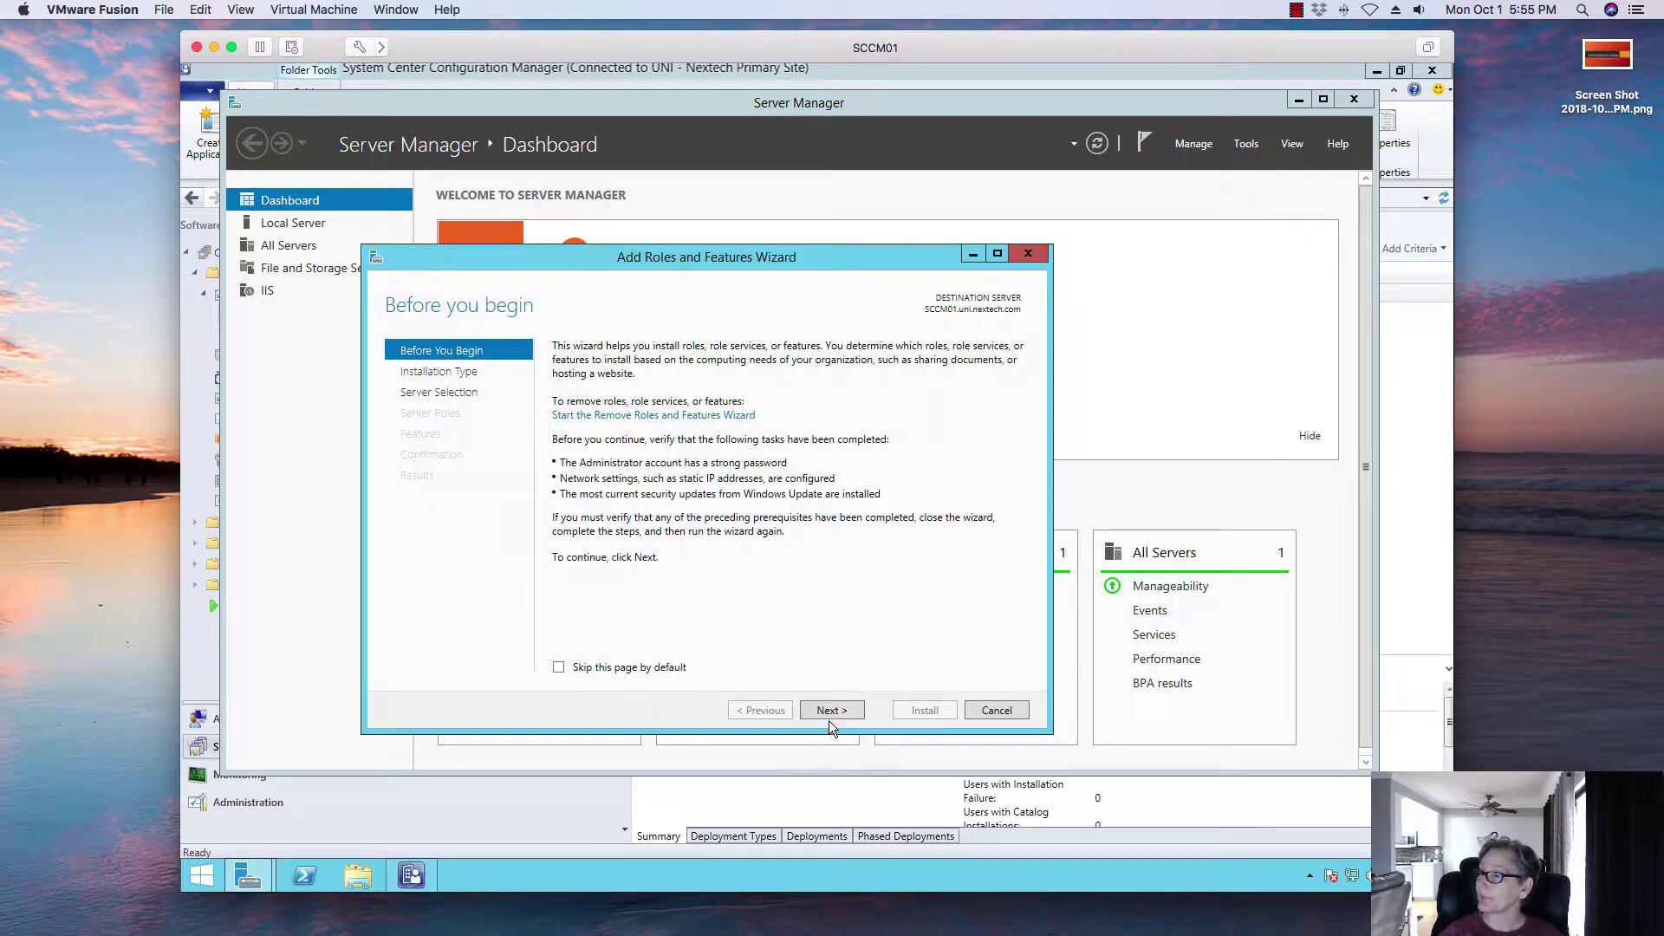
pyautogui.click(824, 705)
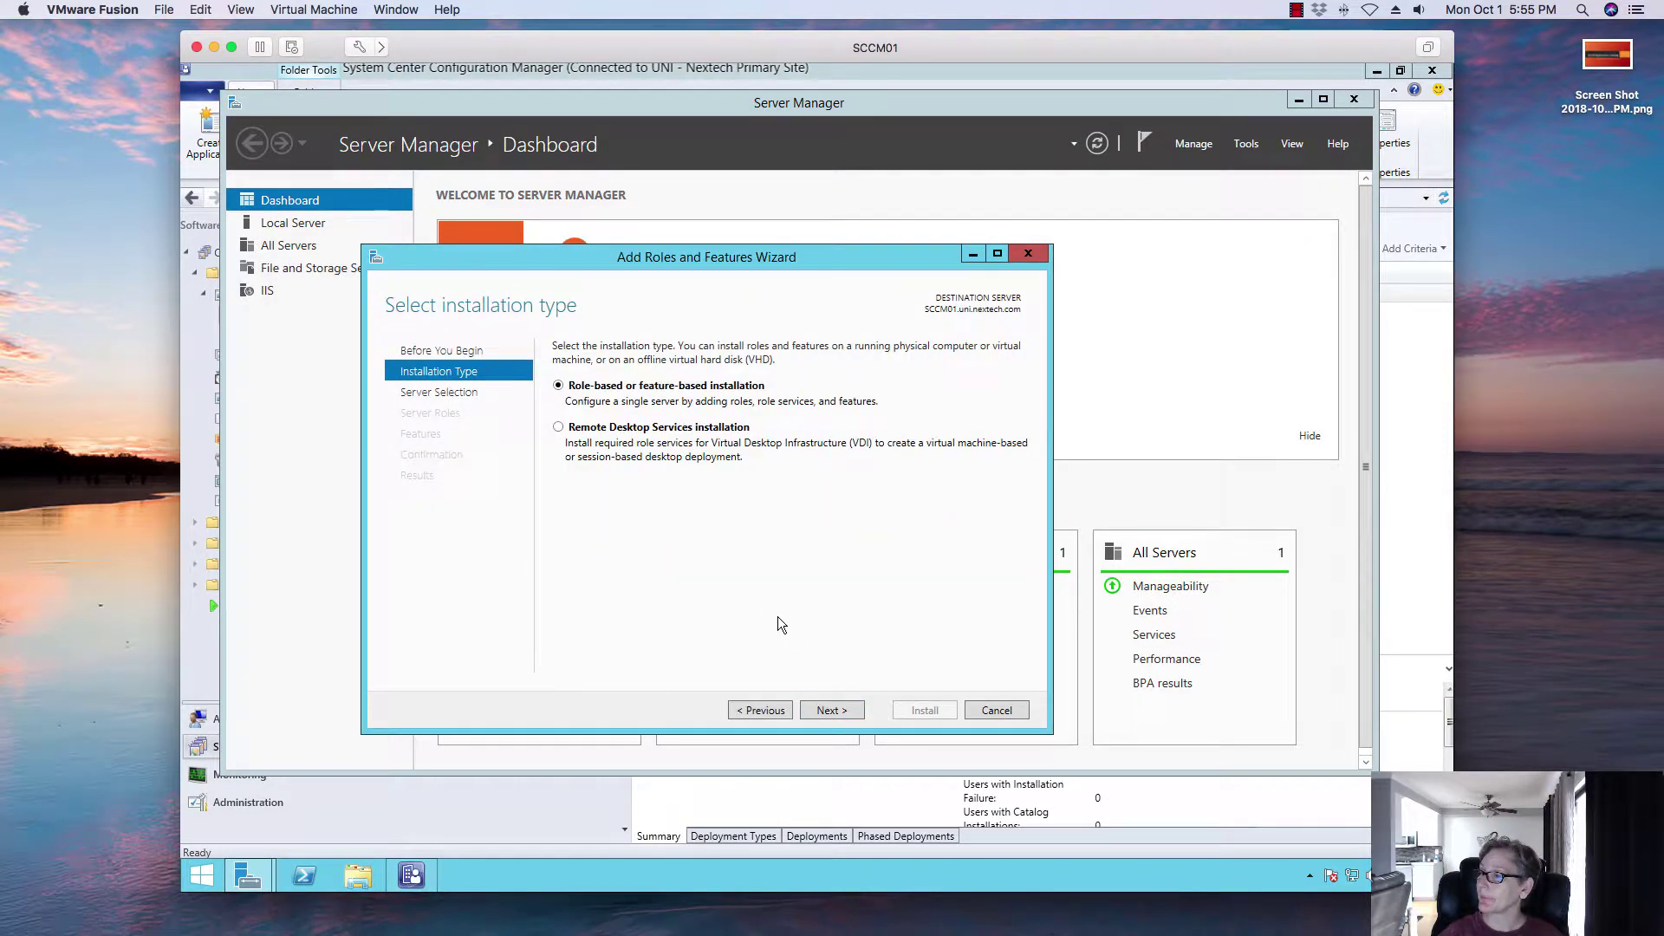
pyautogui.click(826, 715)
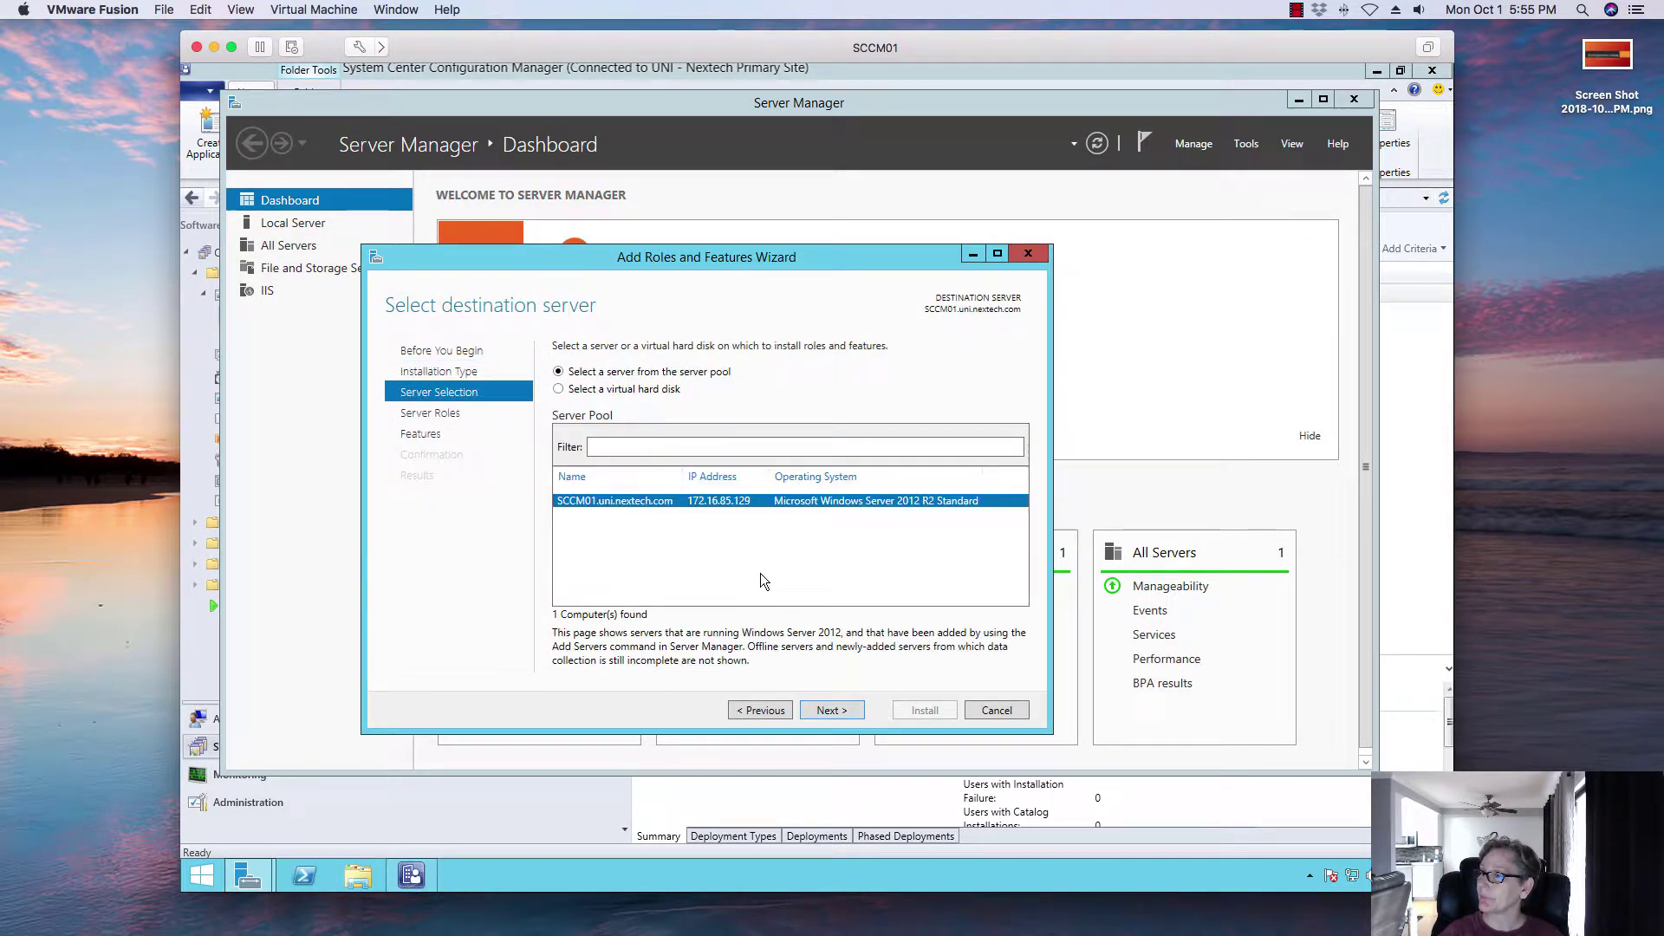
pyautogui.click(823, 707)
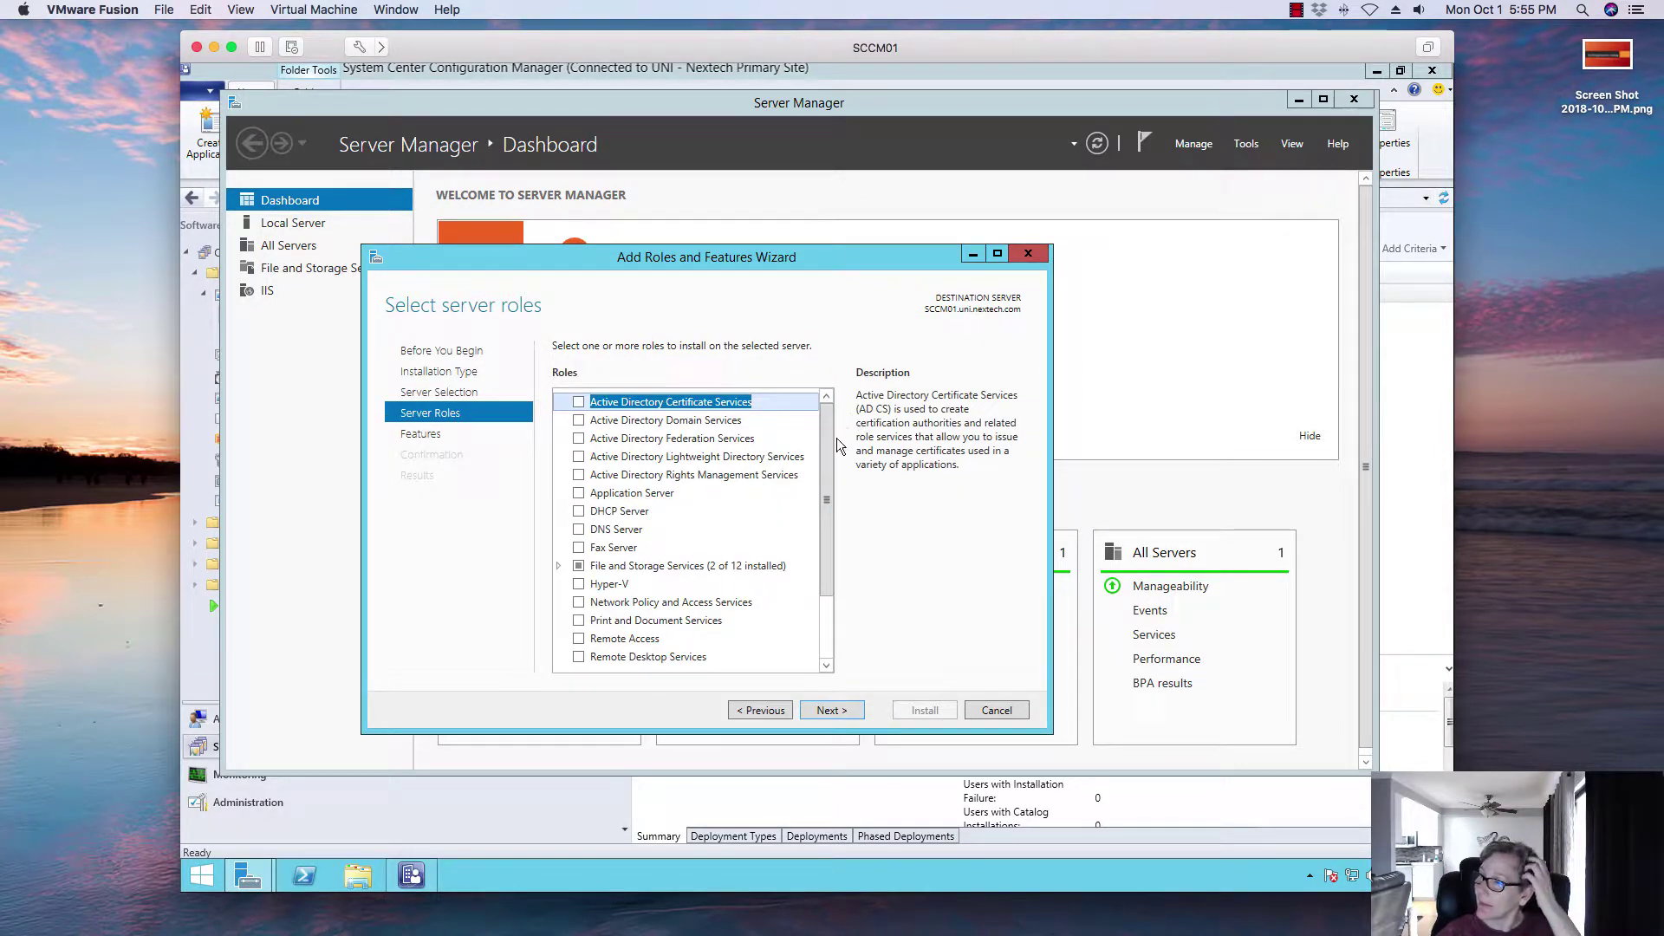
# Step: Expand Web Server (IIS) and its Web Server role services, widening the VM window
pyautogui.scroll(-2, 826, 459)
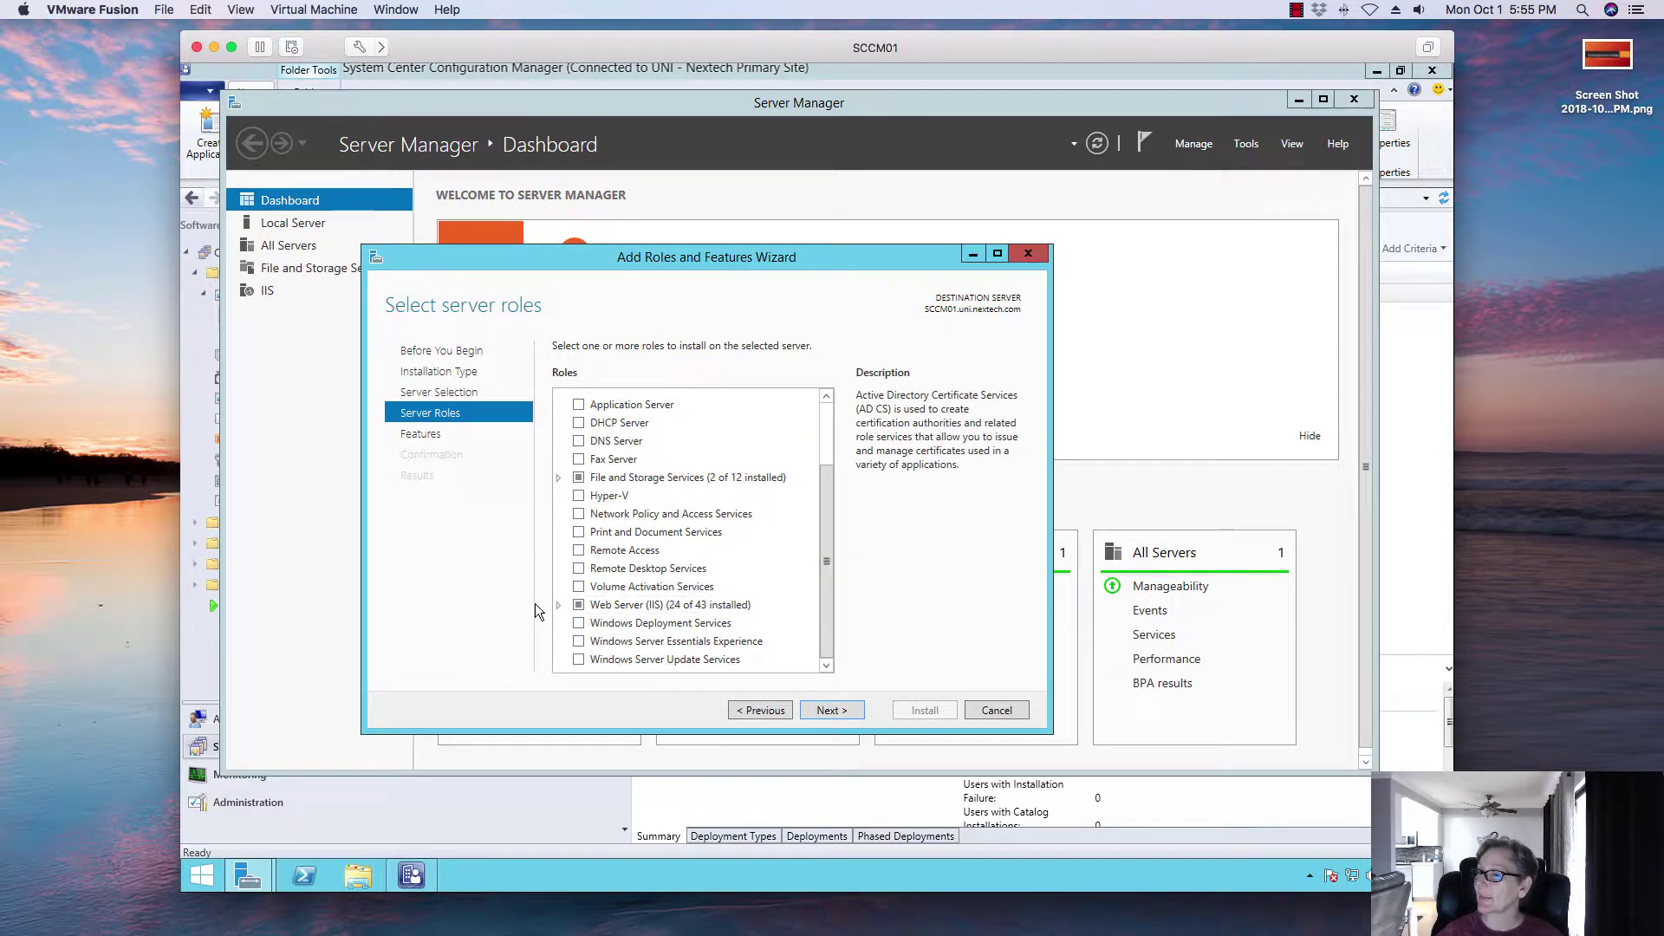
pyautogui.click(558, 605)
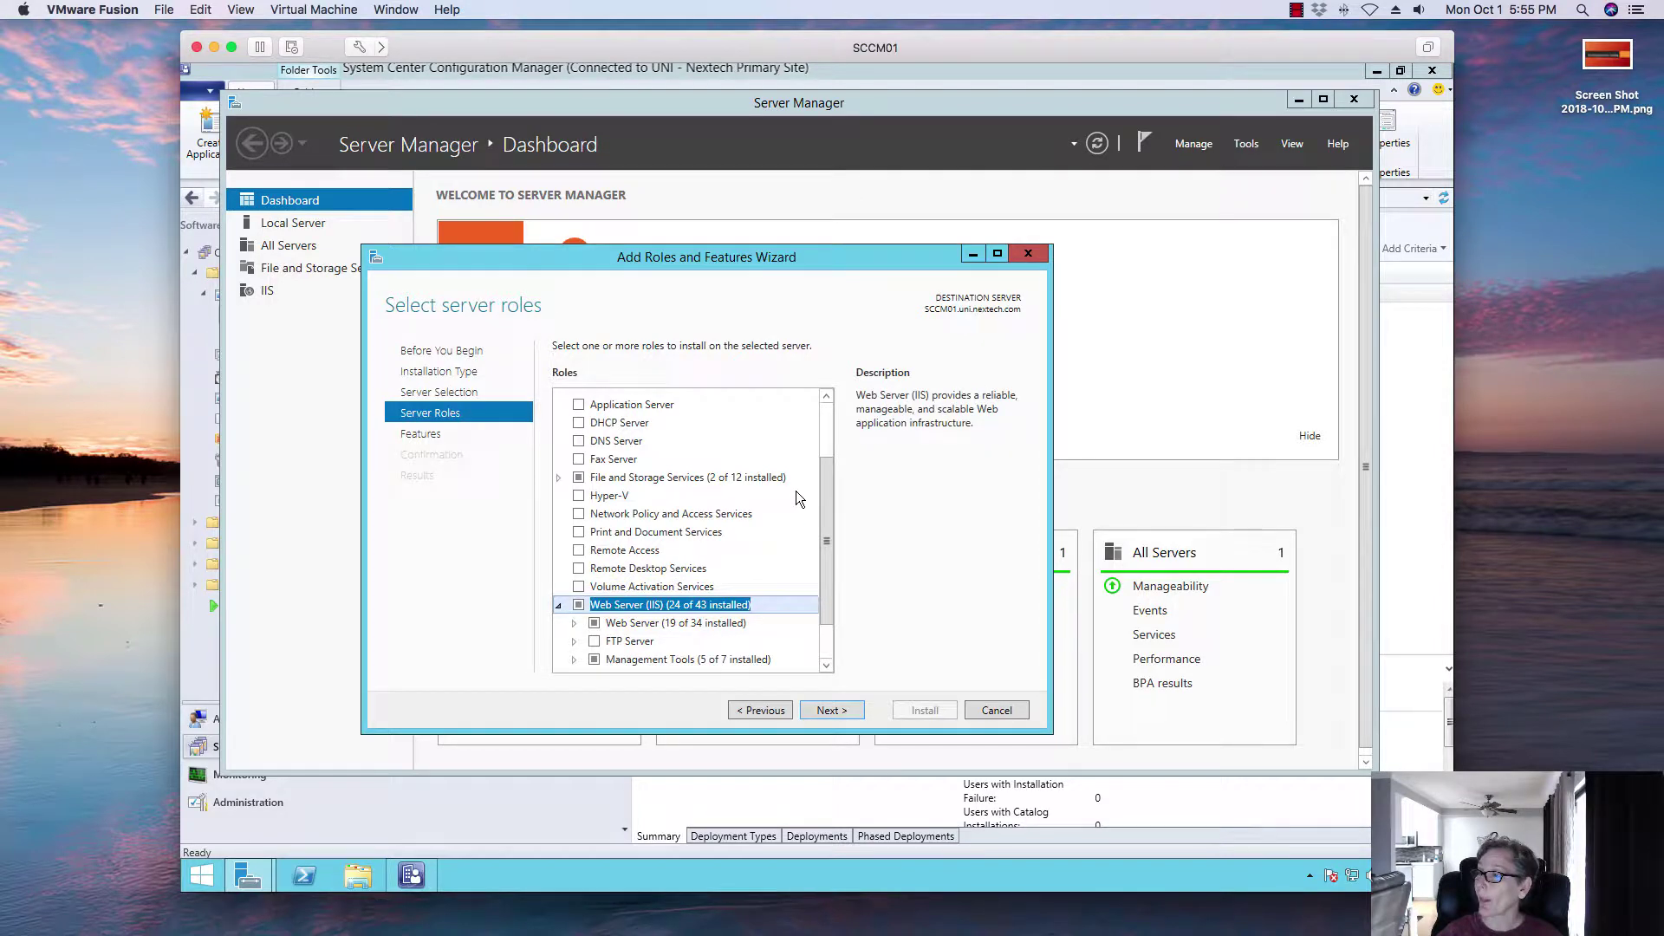
pyautogui.moveTo(825, 475); pyautogui.dragTo(828, 530)
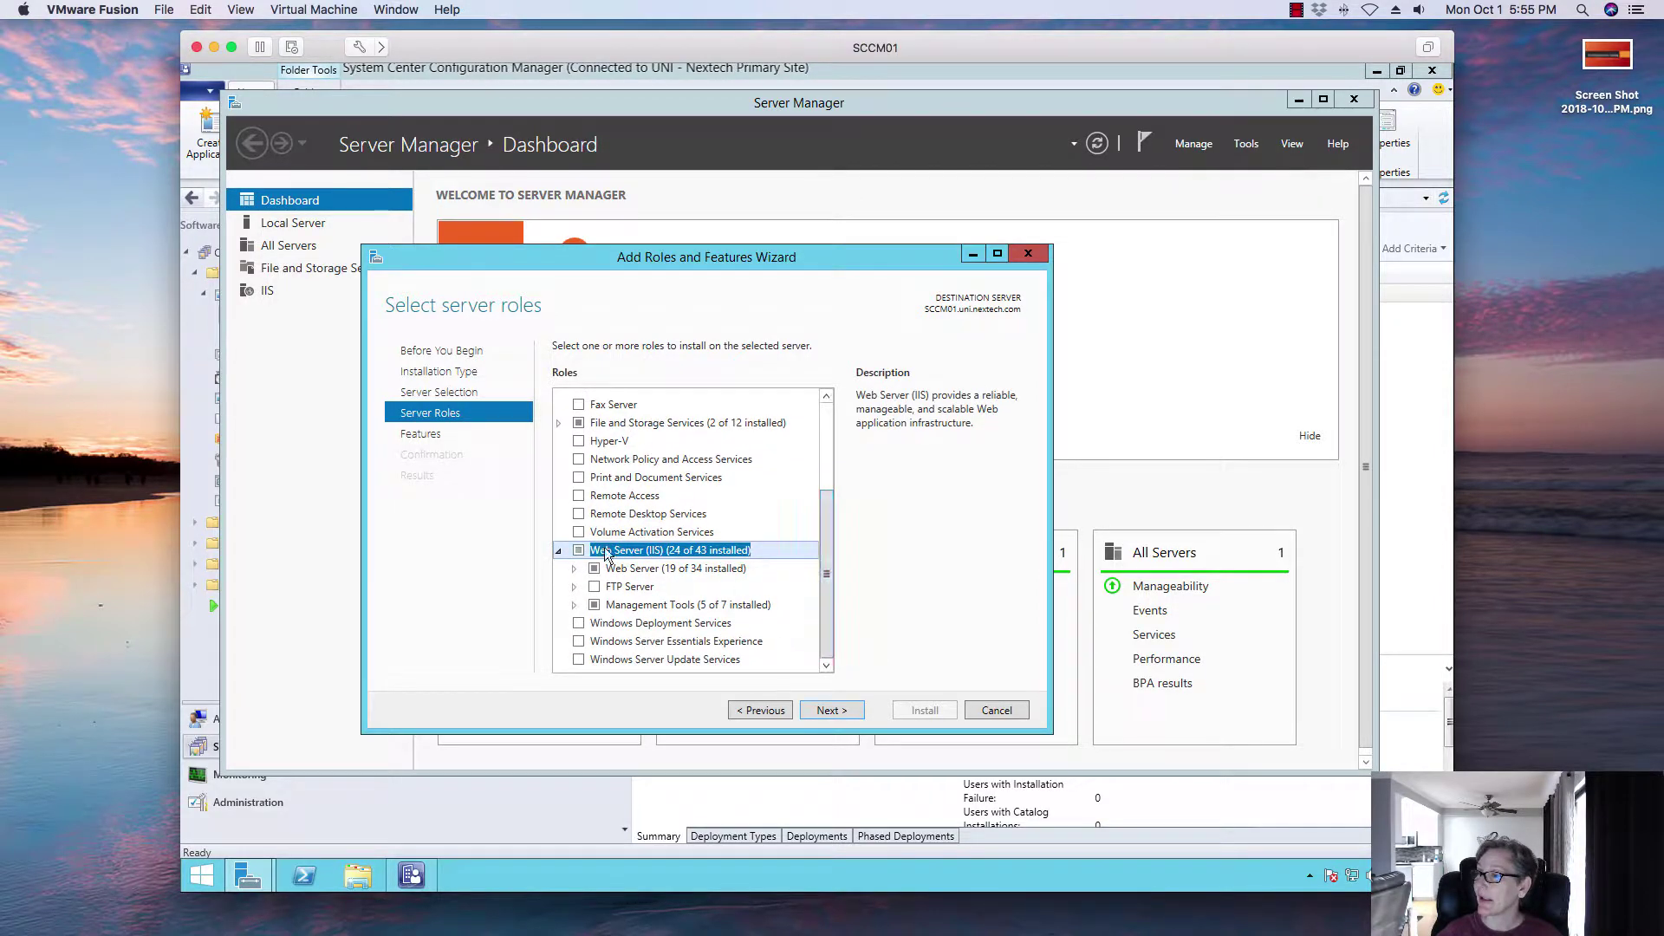
pyautogui.click(574, 569)
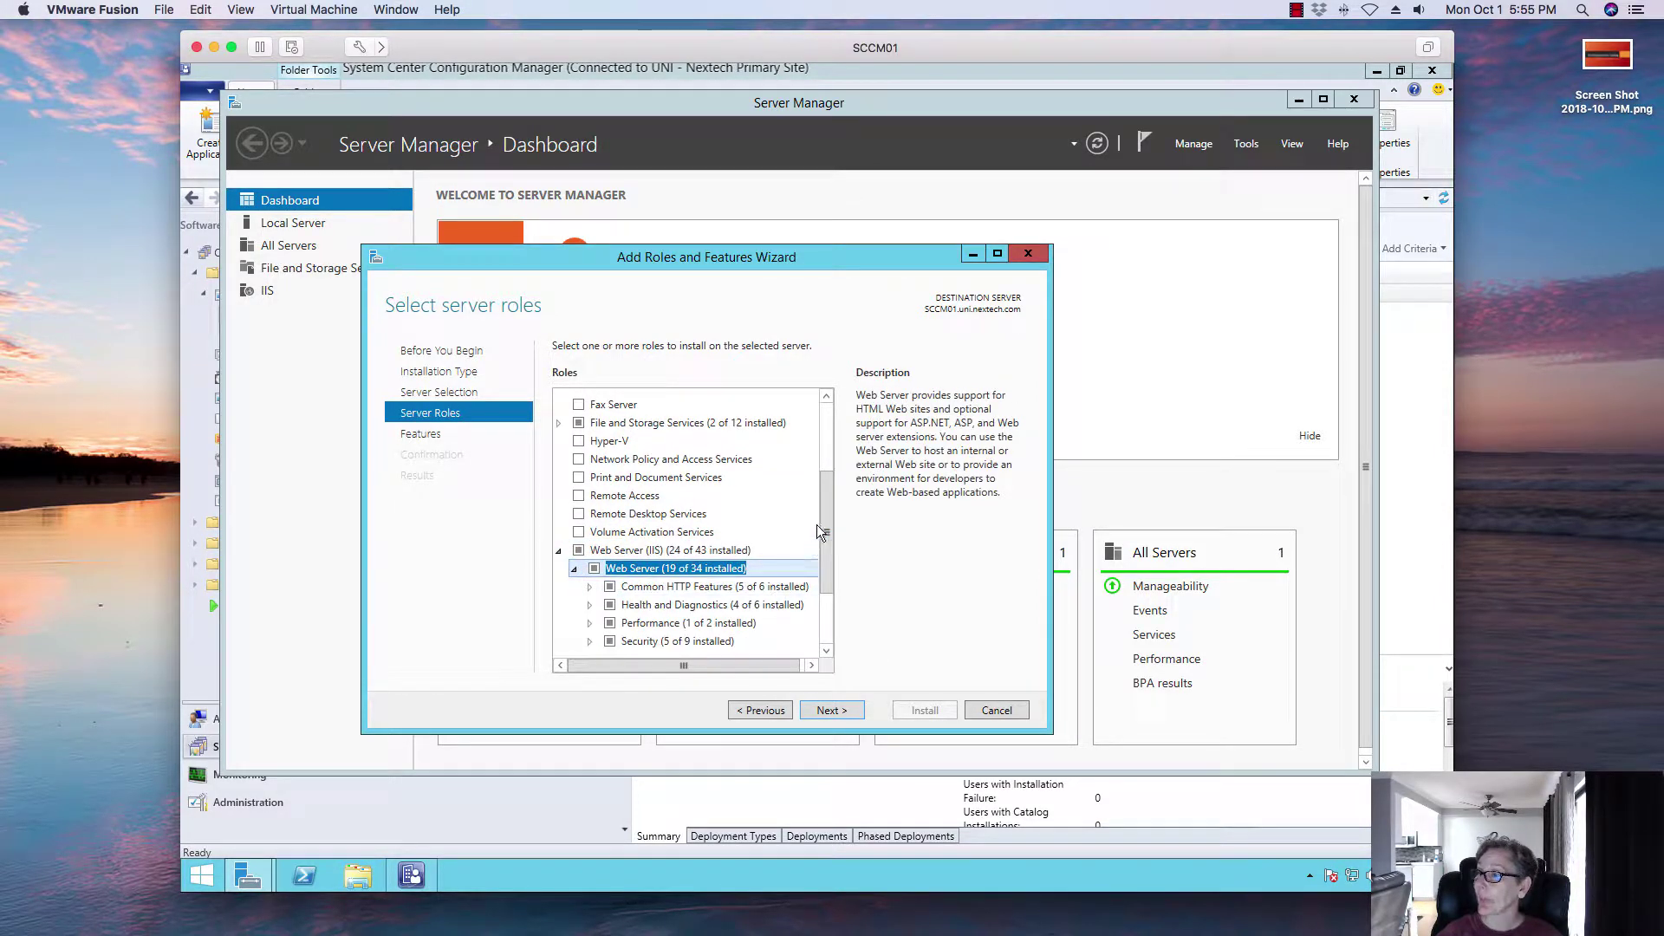
pyautogui.moveTo(821, 531); pyautogui.dragTo(821, 582)
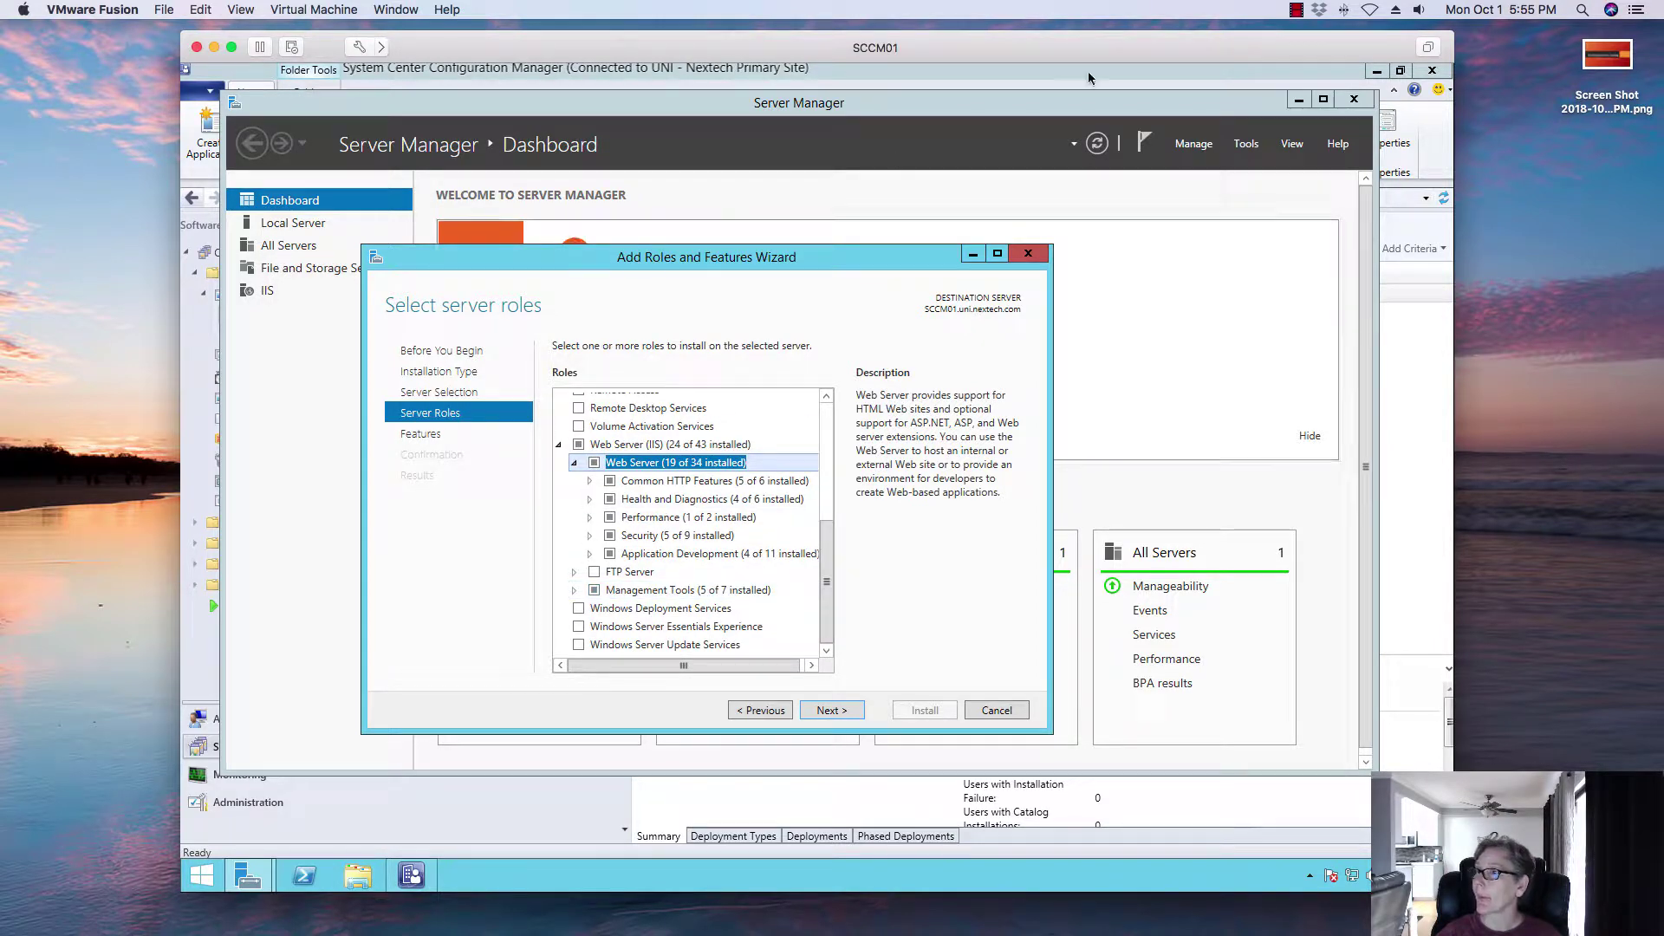
pyautogui.moveTo(1455, 117); pyautogui.dragTo(1519, 118)
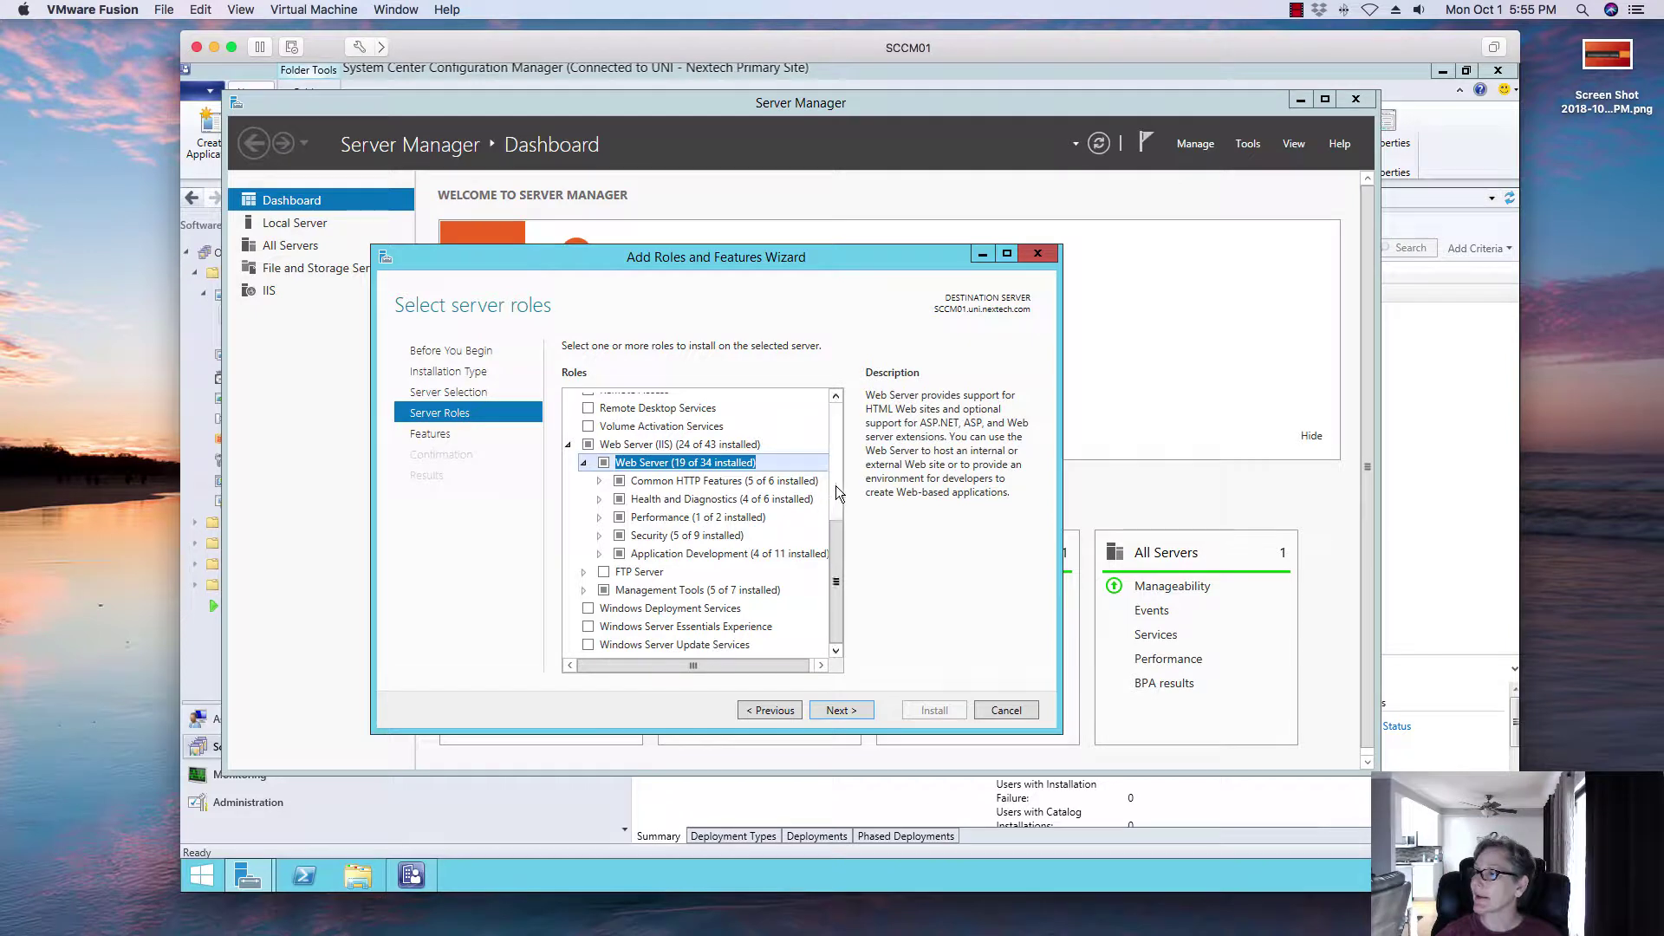
# Step: Review Common HTTP Features, Health and Diagnostics, Performance and Security, then expand Application Development
pyautogui.click(600, 481)
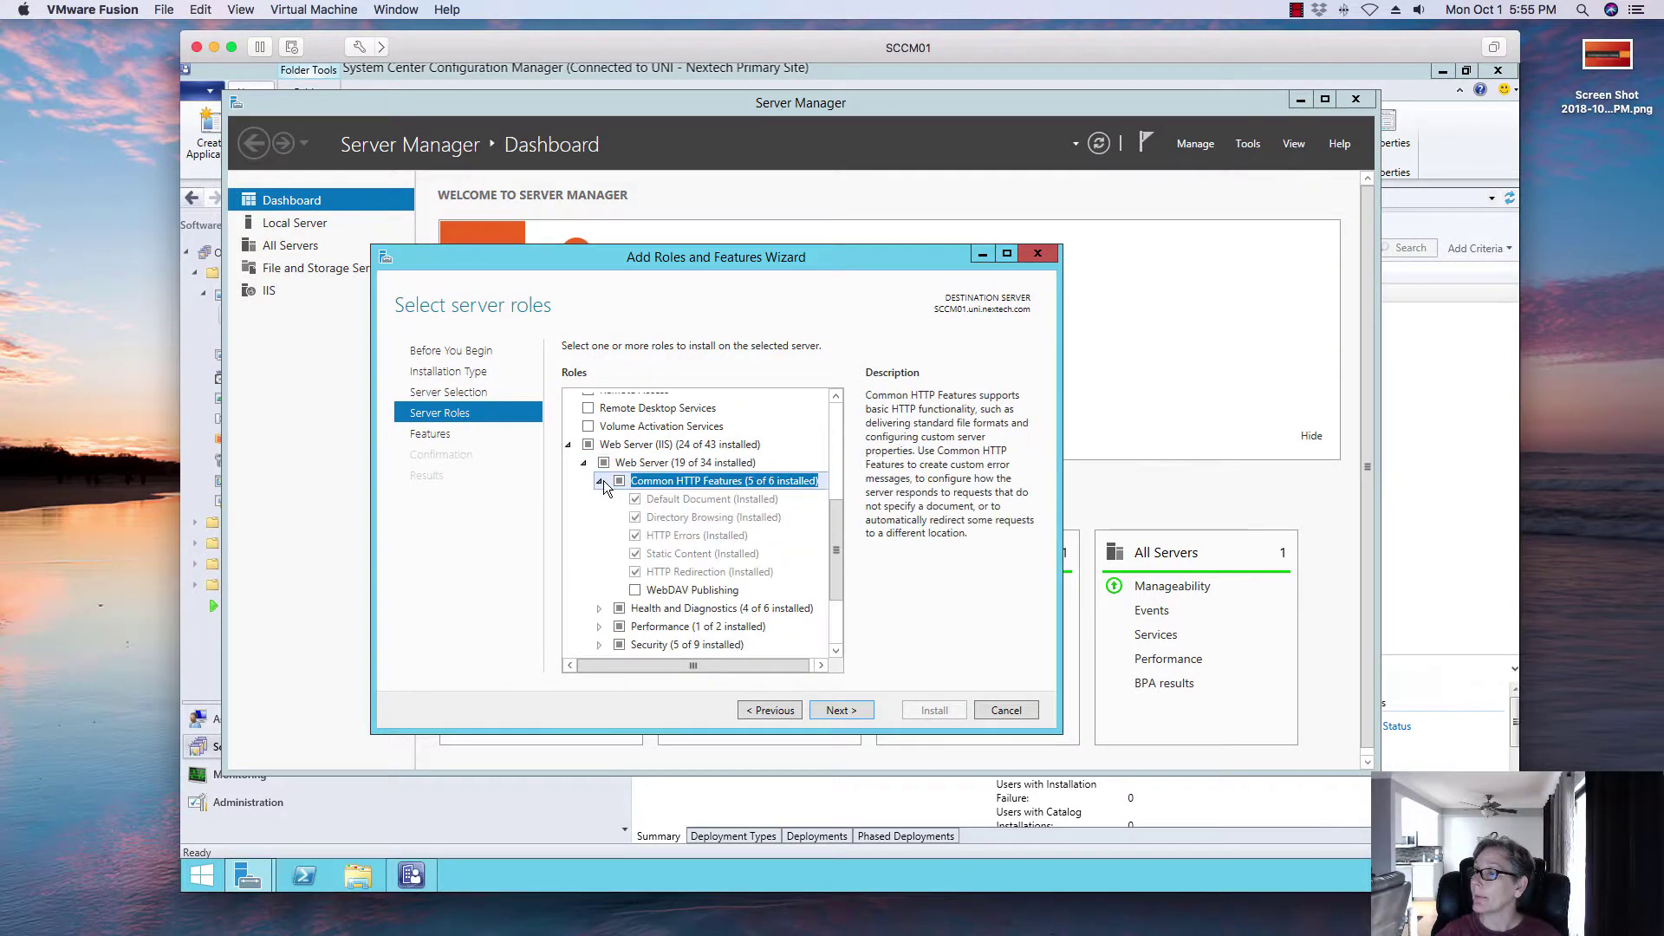
pyautogui.click(602, 481)
pyautogui.click(601, 481)
pyautogui.click(600, 481)
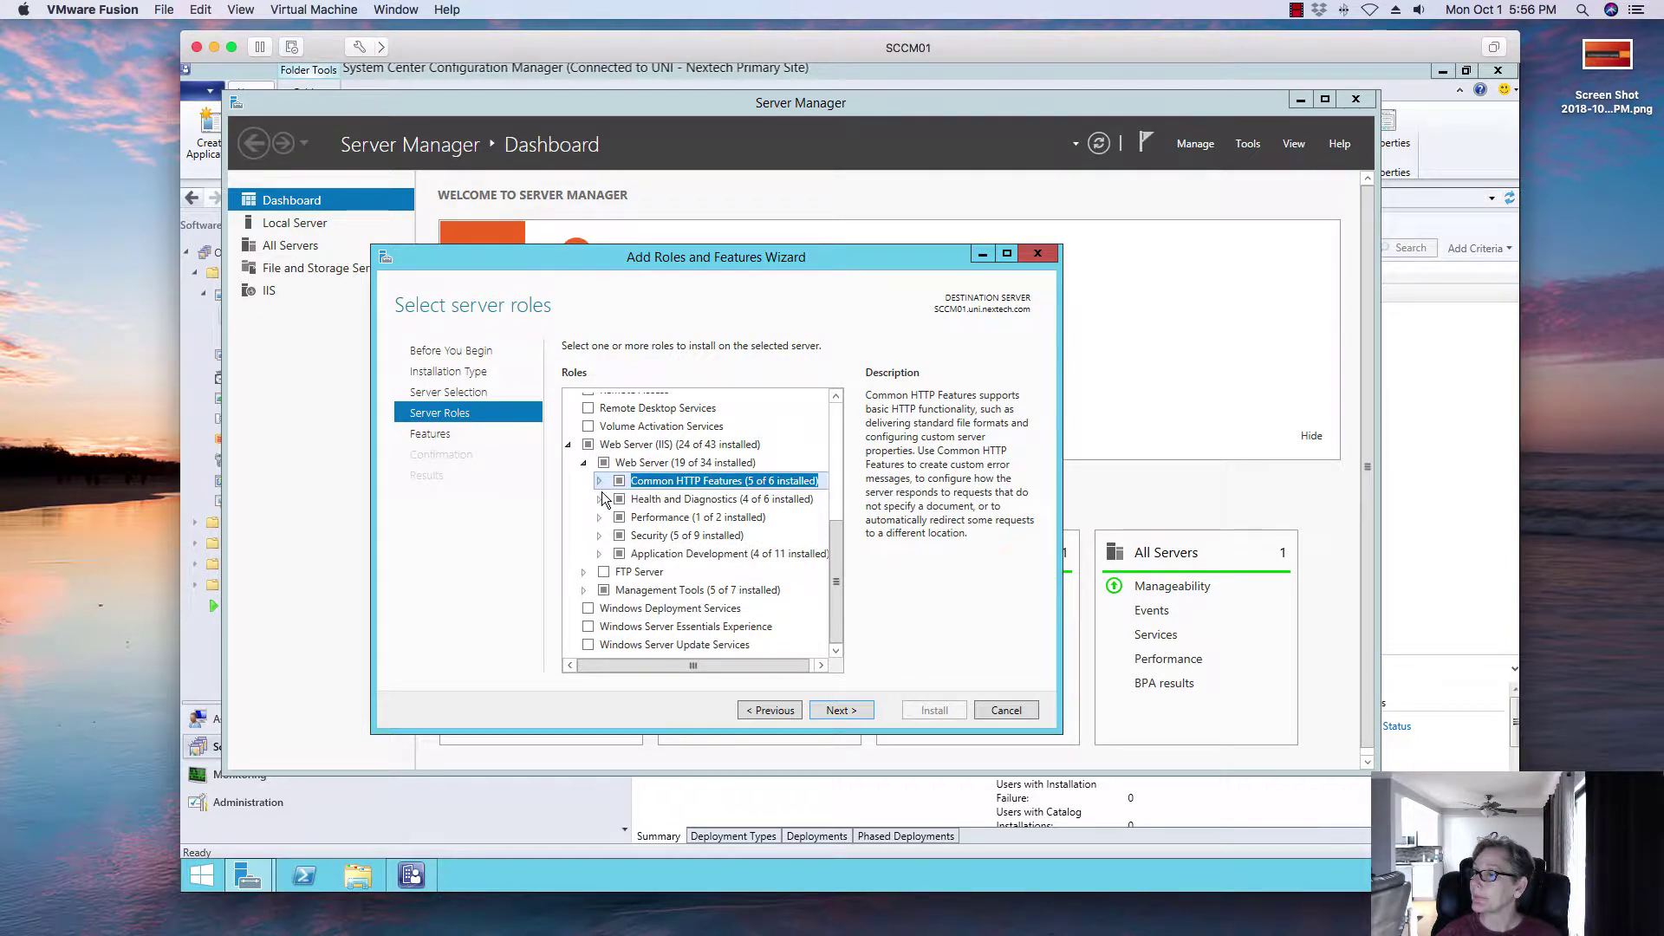
pyautogui.click(600, 499)
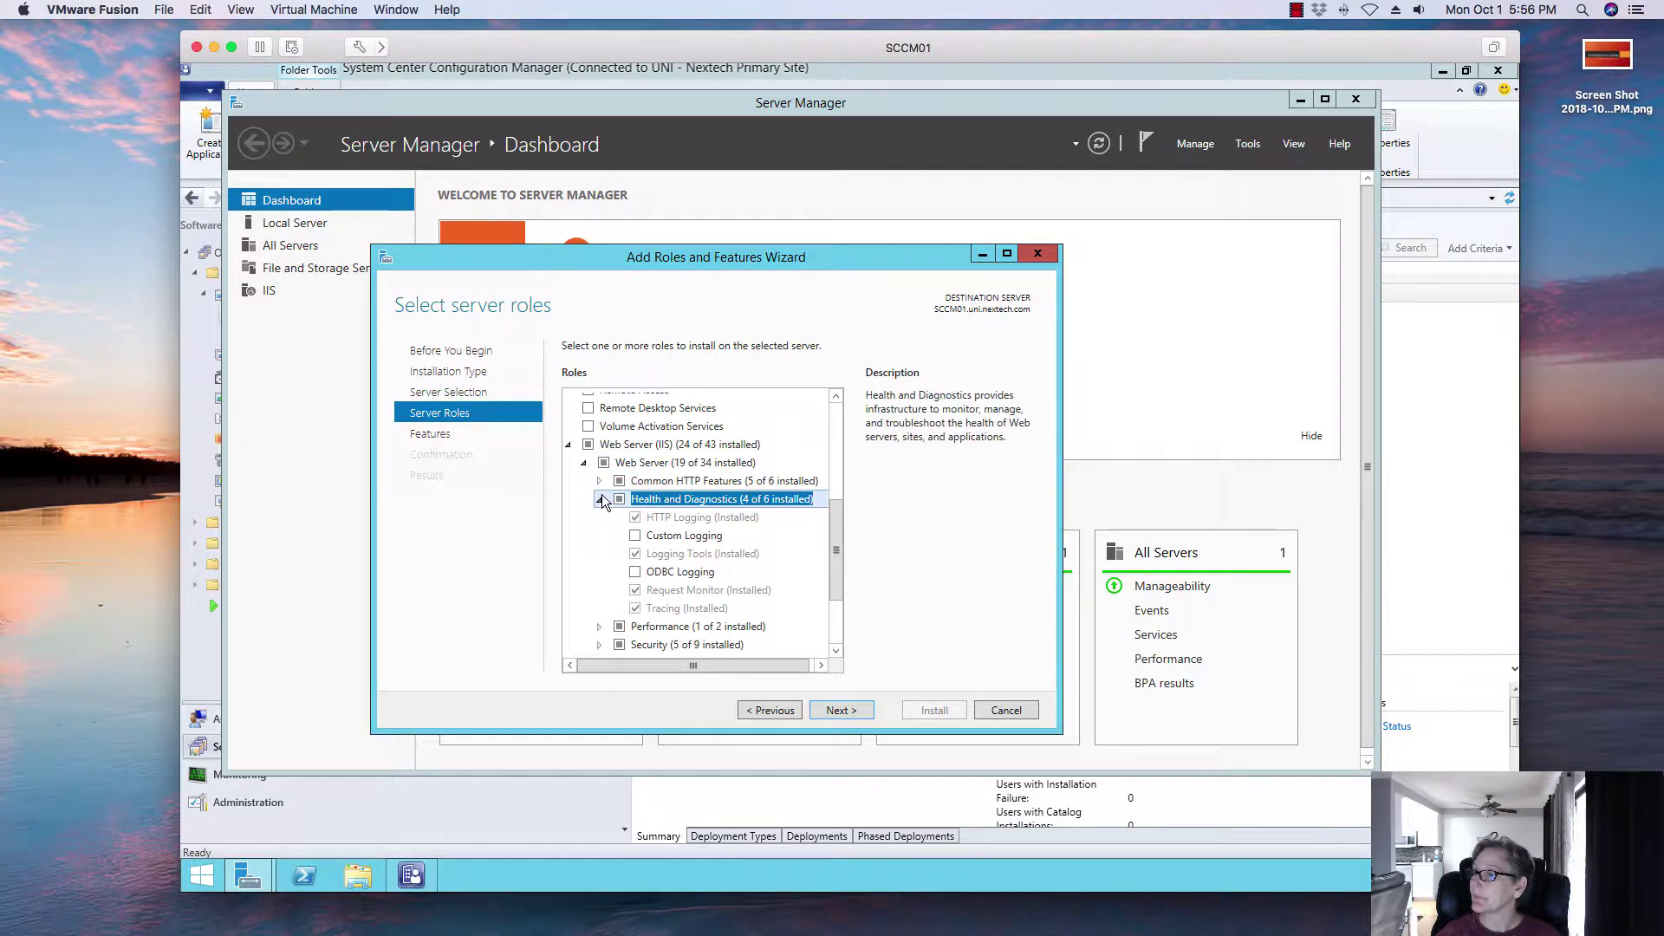
pyautogui.click(599, 500)
pyautogui.click(603, 517)
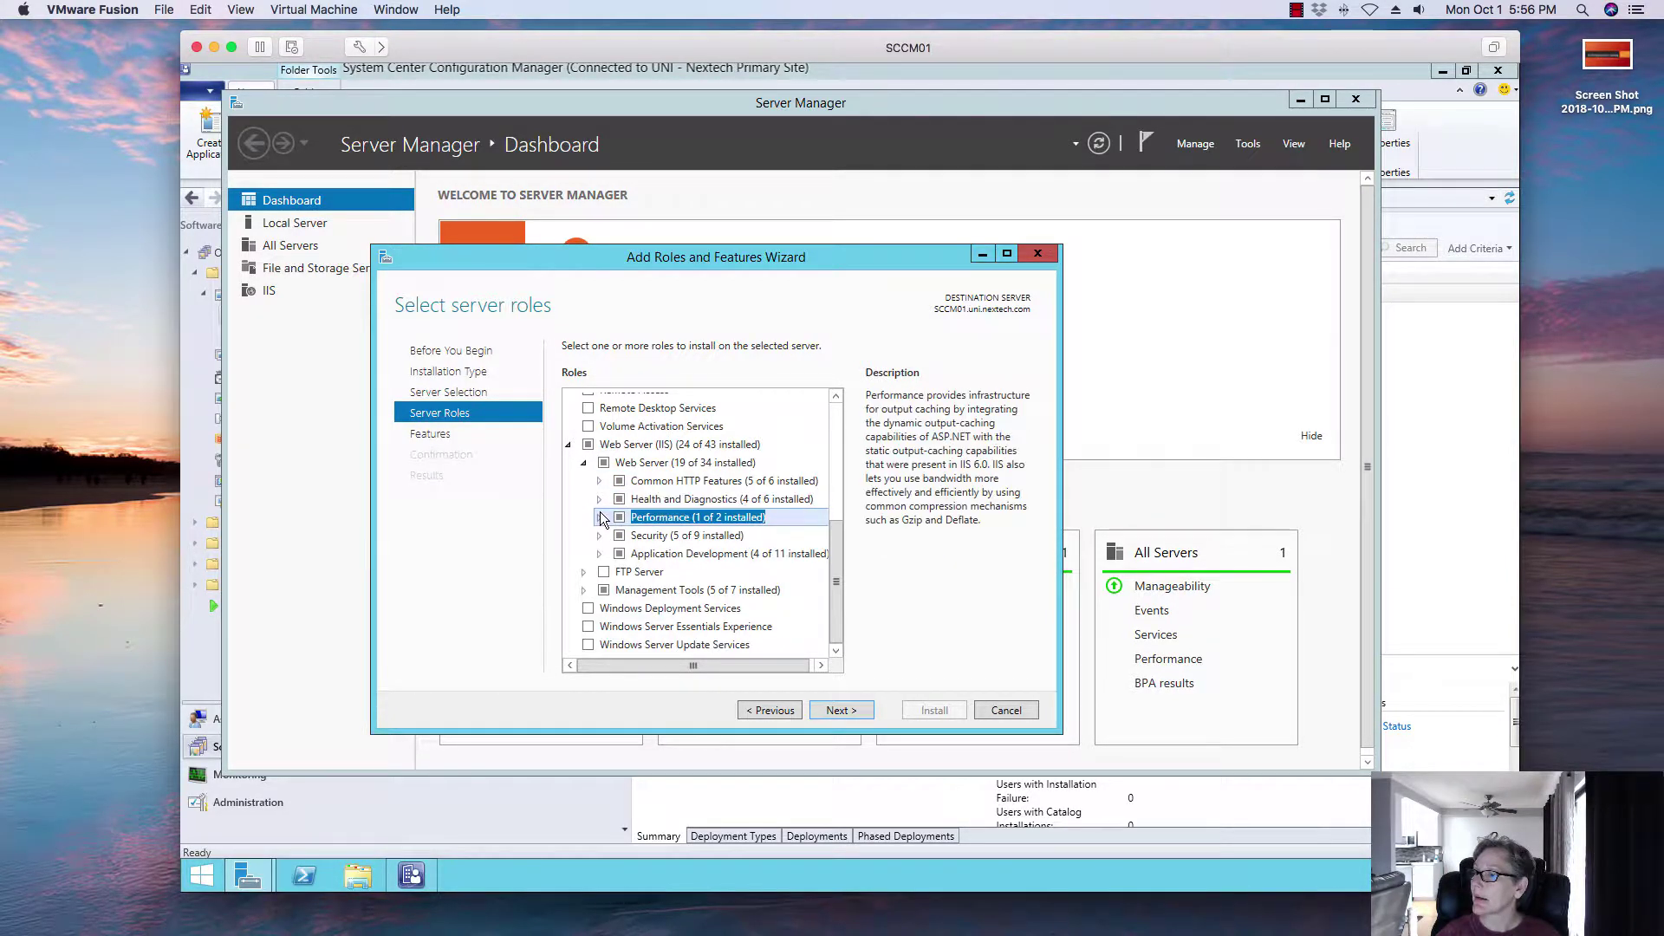
pyautogui.click(600, 519)
pyautogui.click(599, 517)
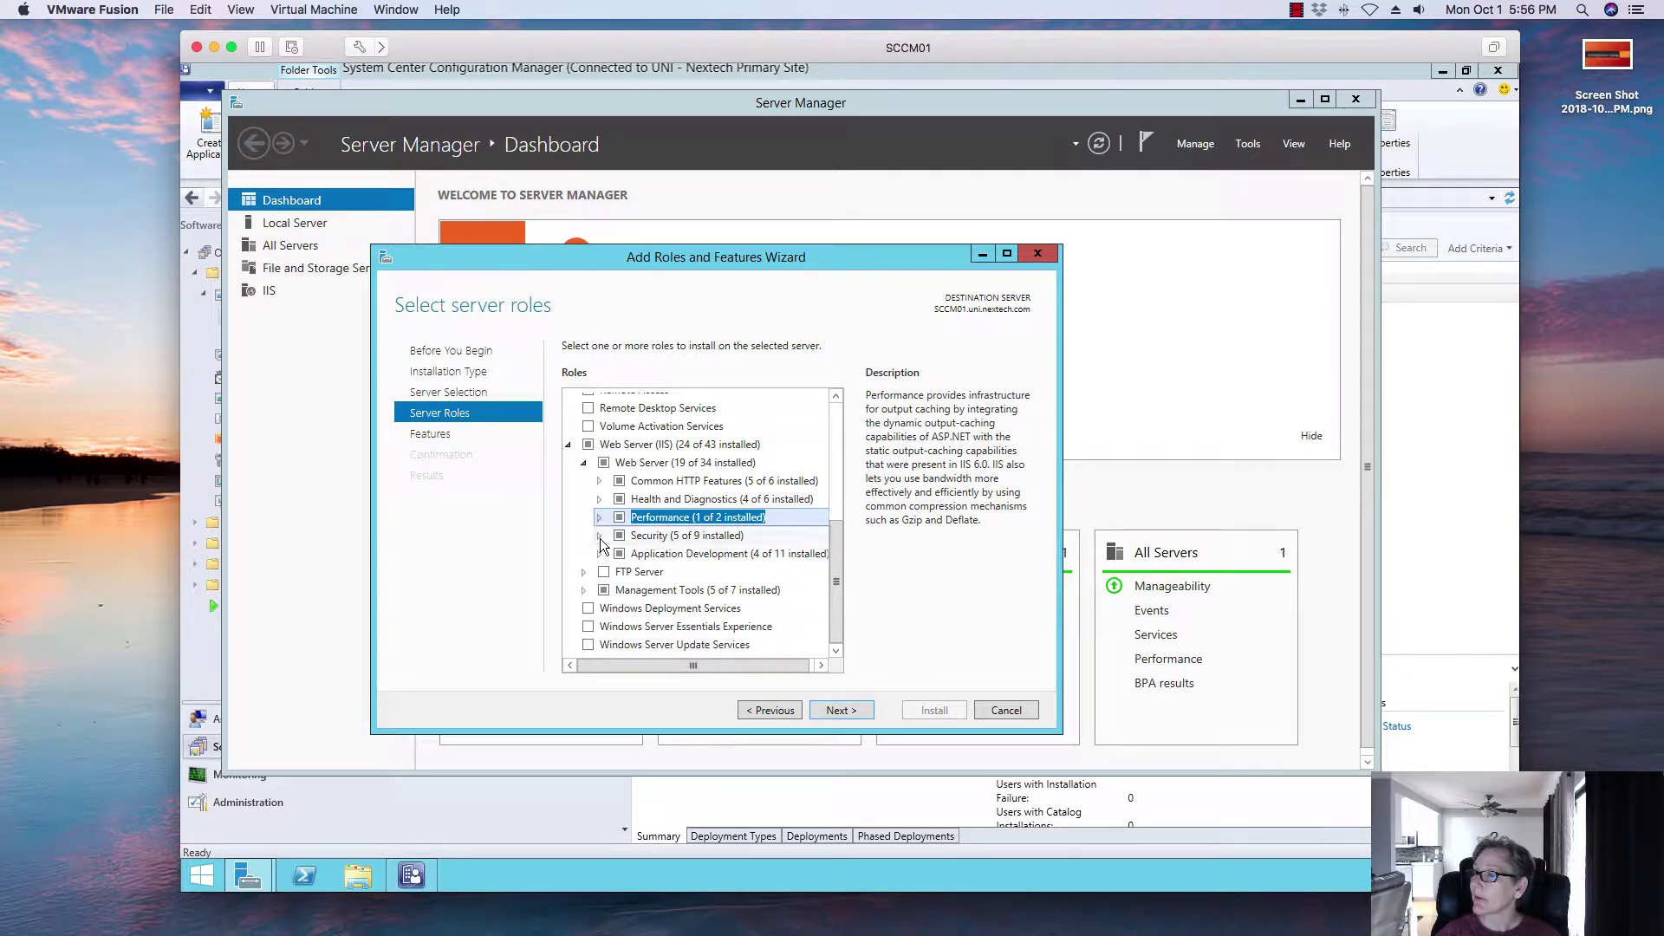
pyautogui.click(599, 536)
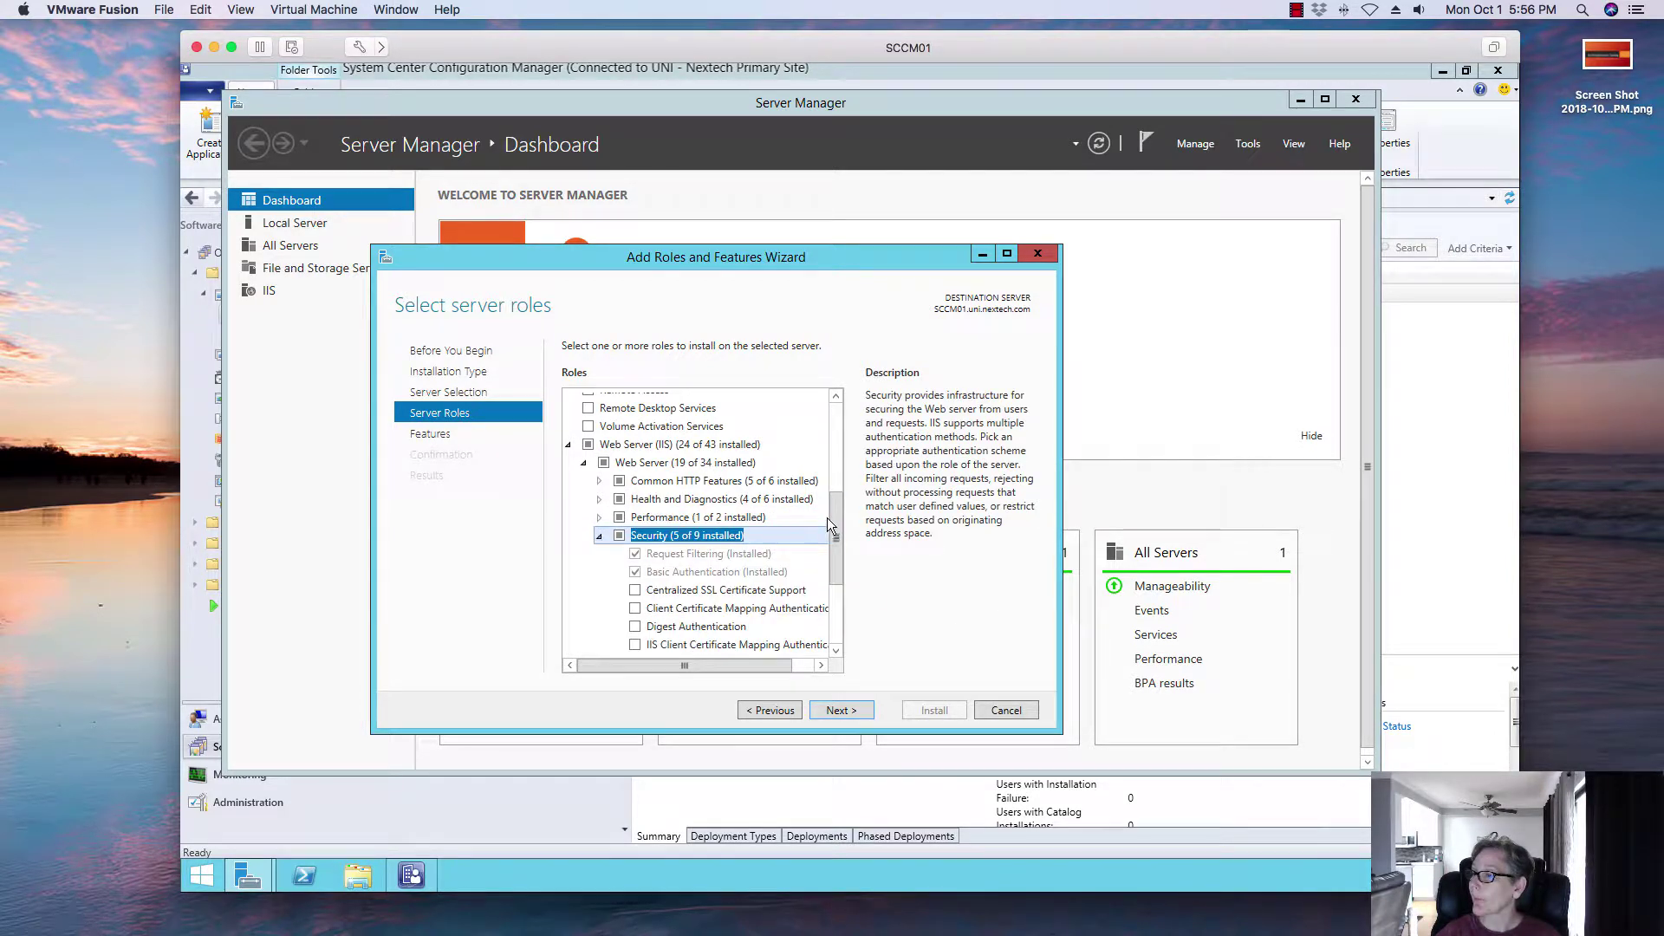
pyautogui.scroll(-3, 844, 550)
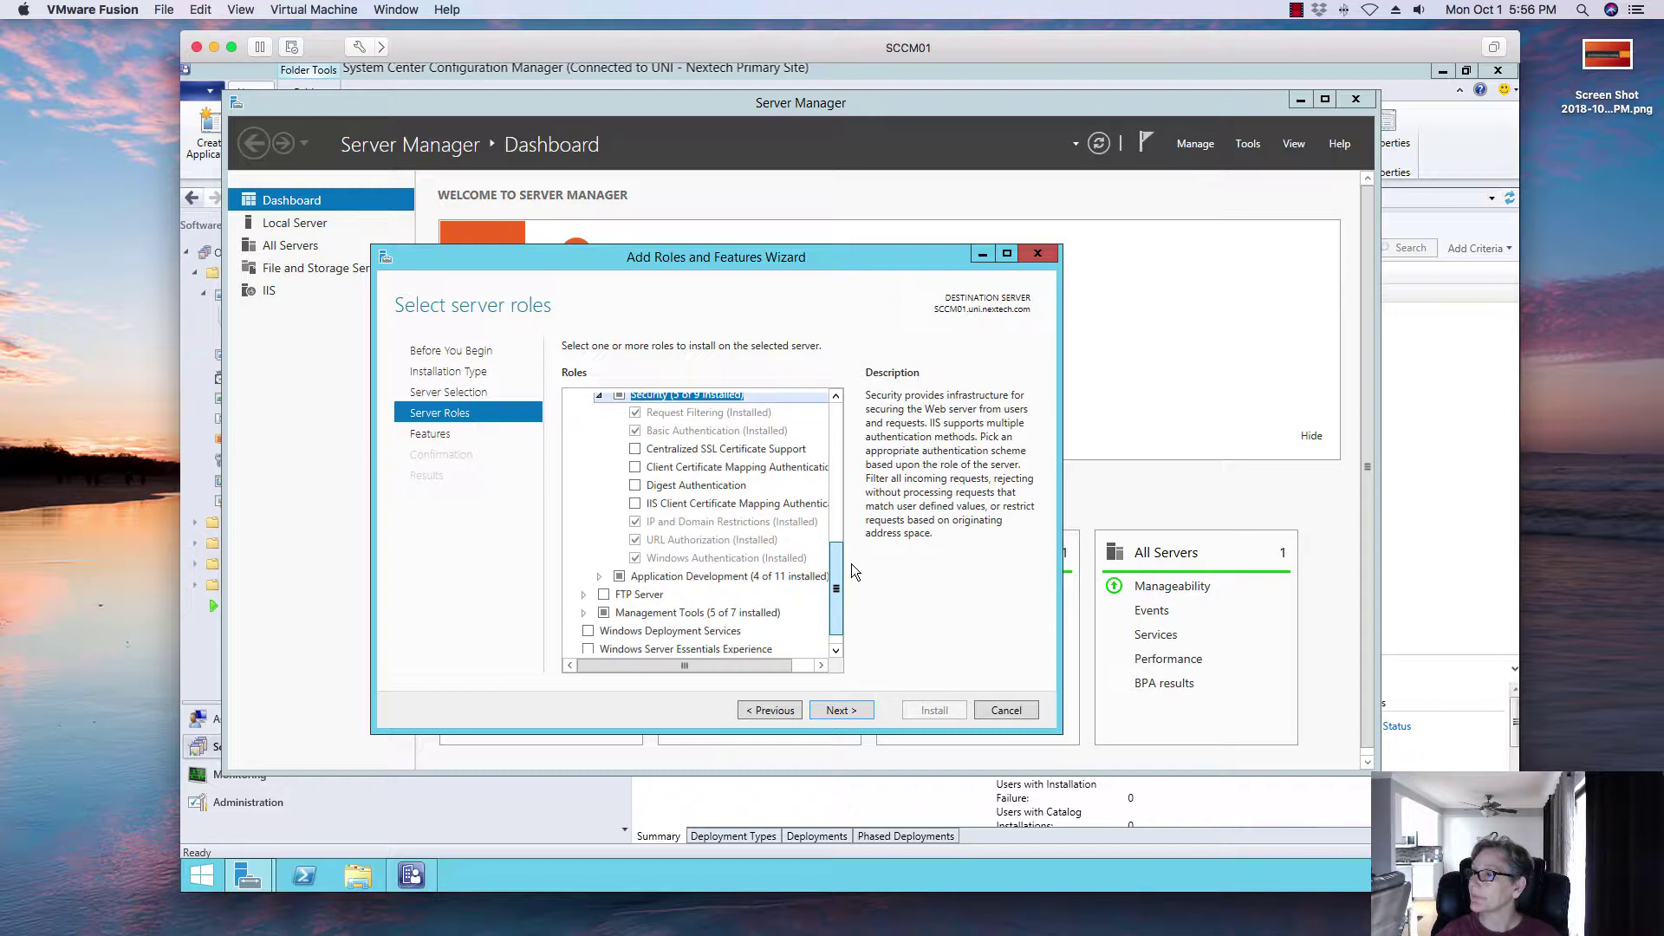
pyautogui.scroll(-1, 851, 563)
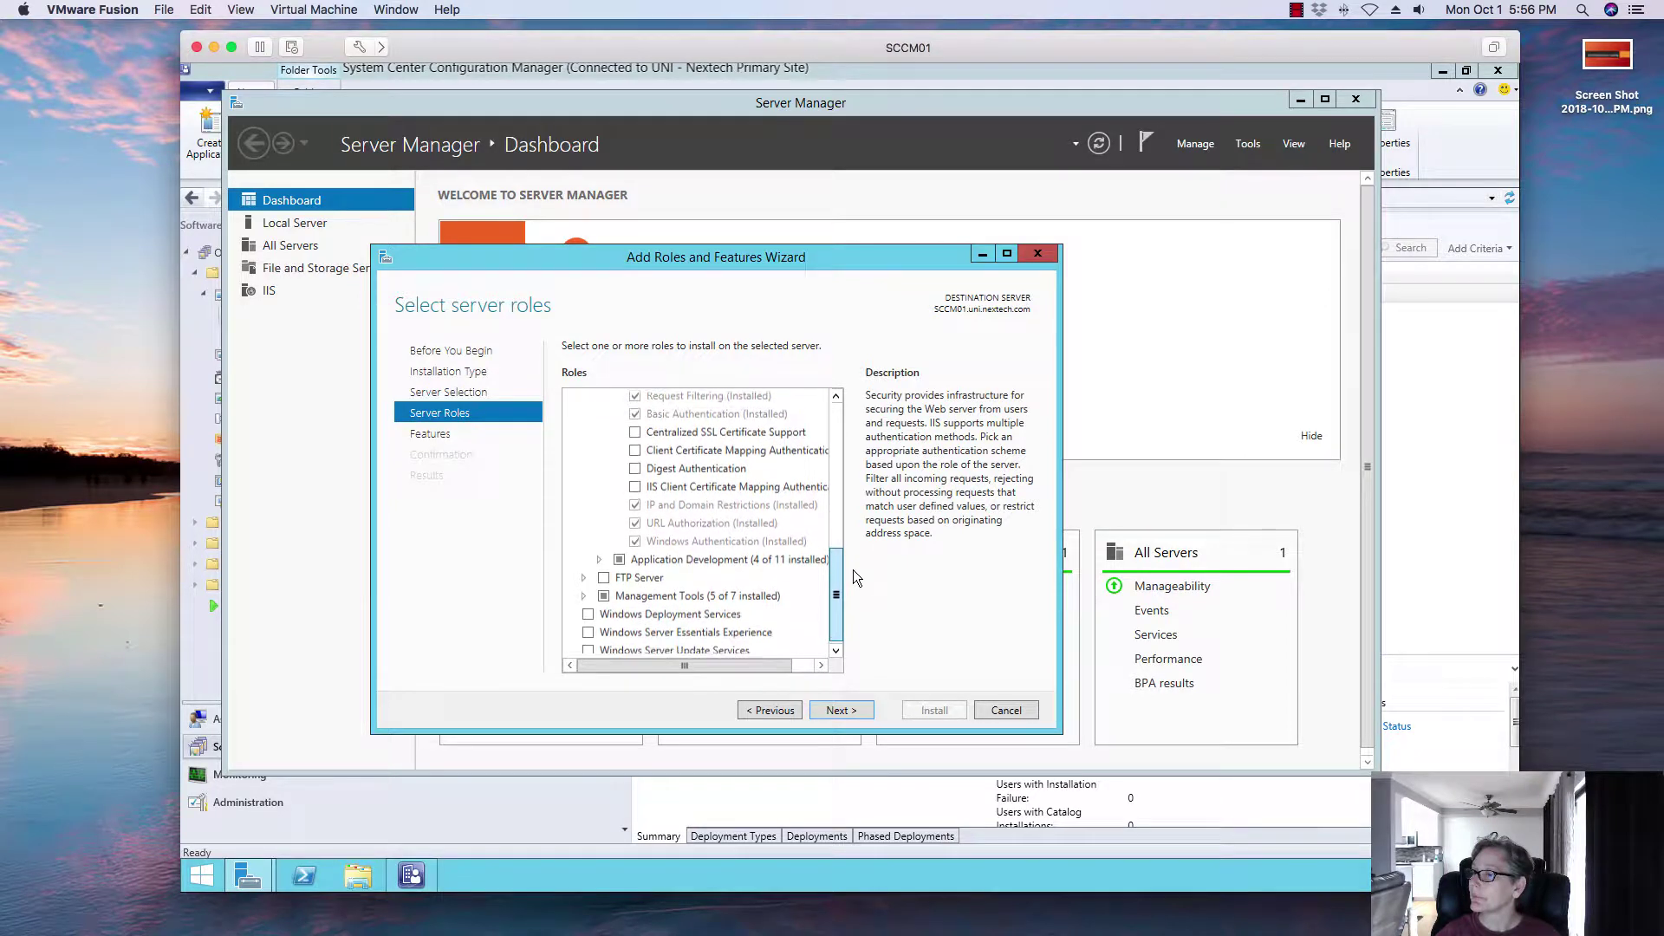
pyautogui.click(596, 559)
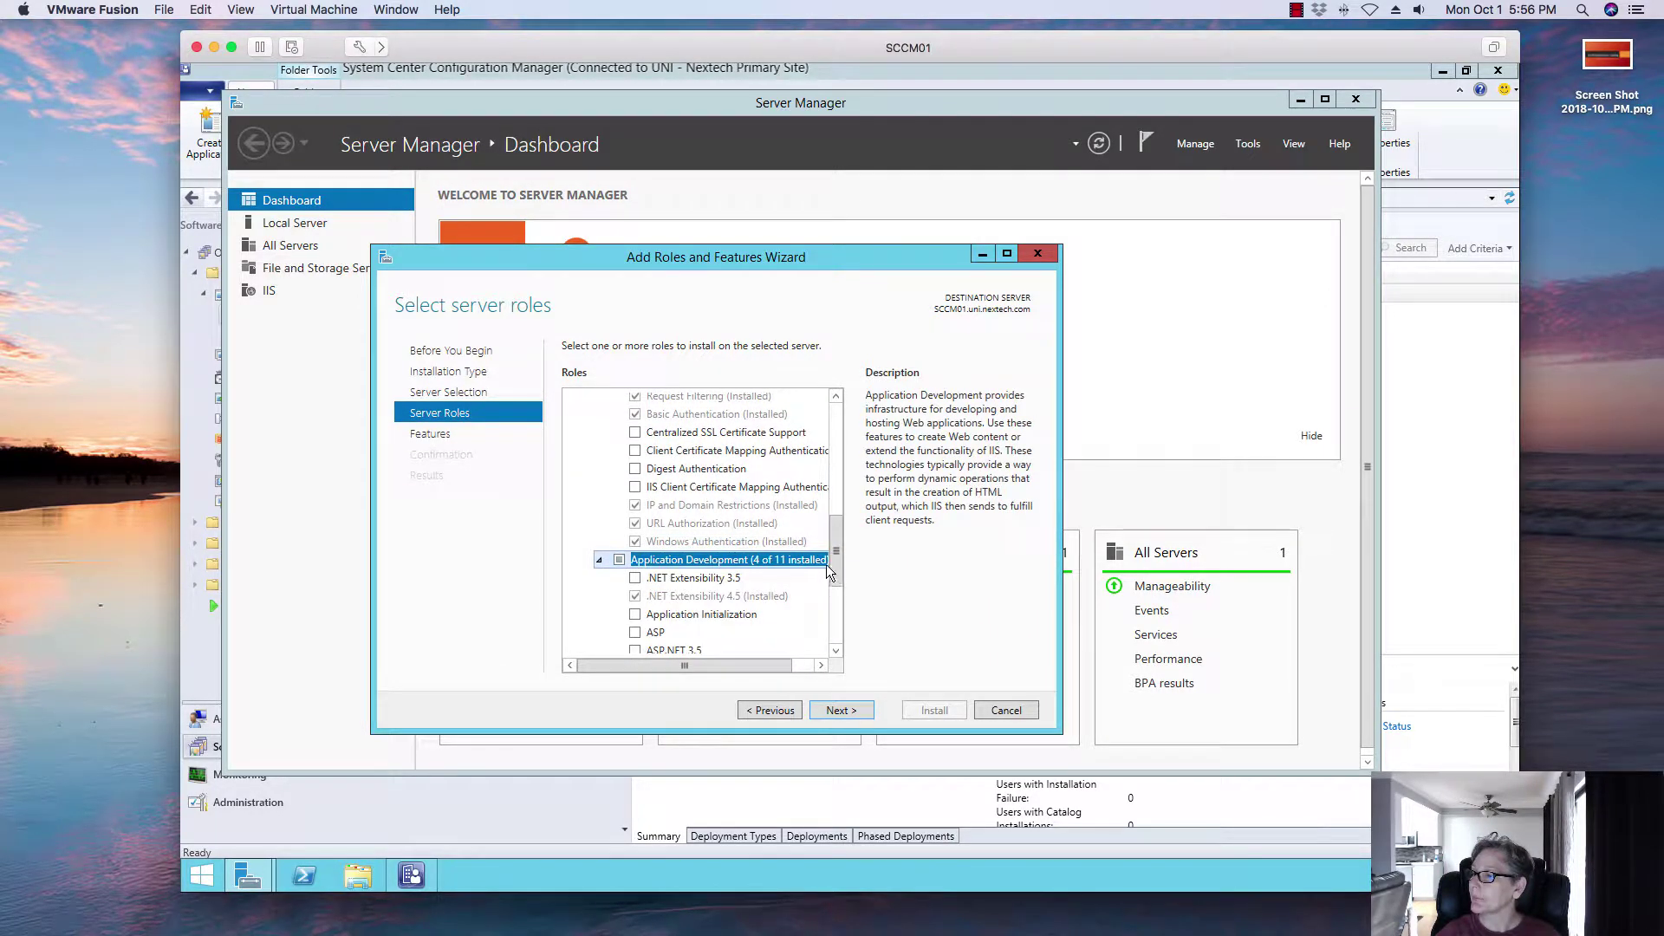
pyautogui.moveTo(837, 549); pyautogui.dragTo(839, 592)
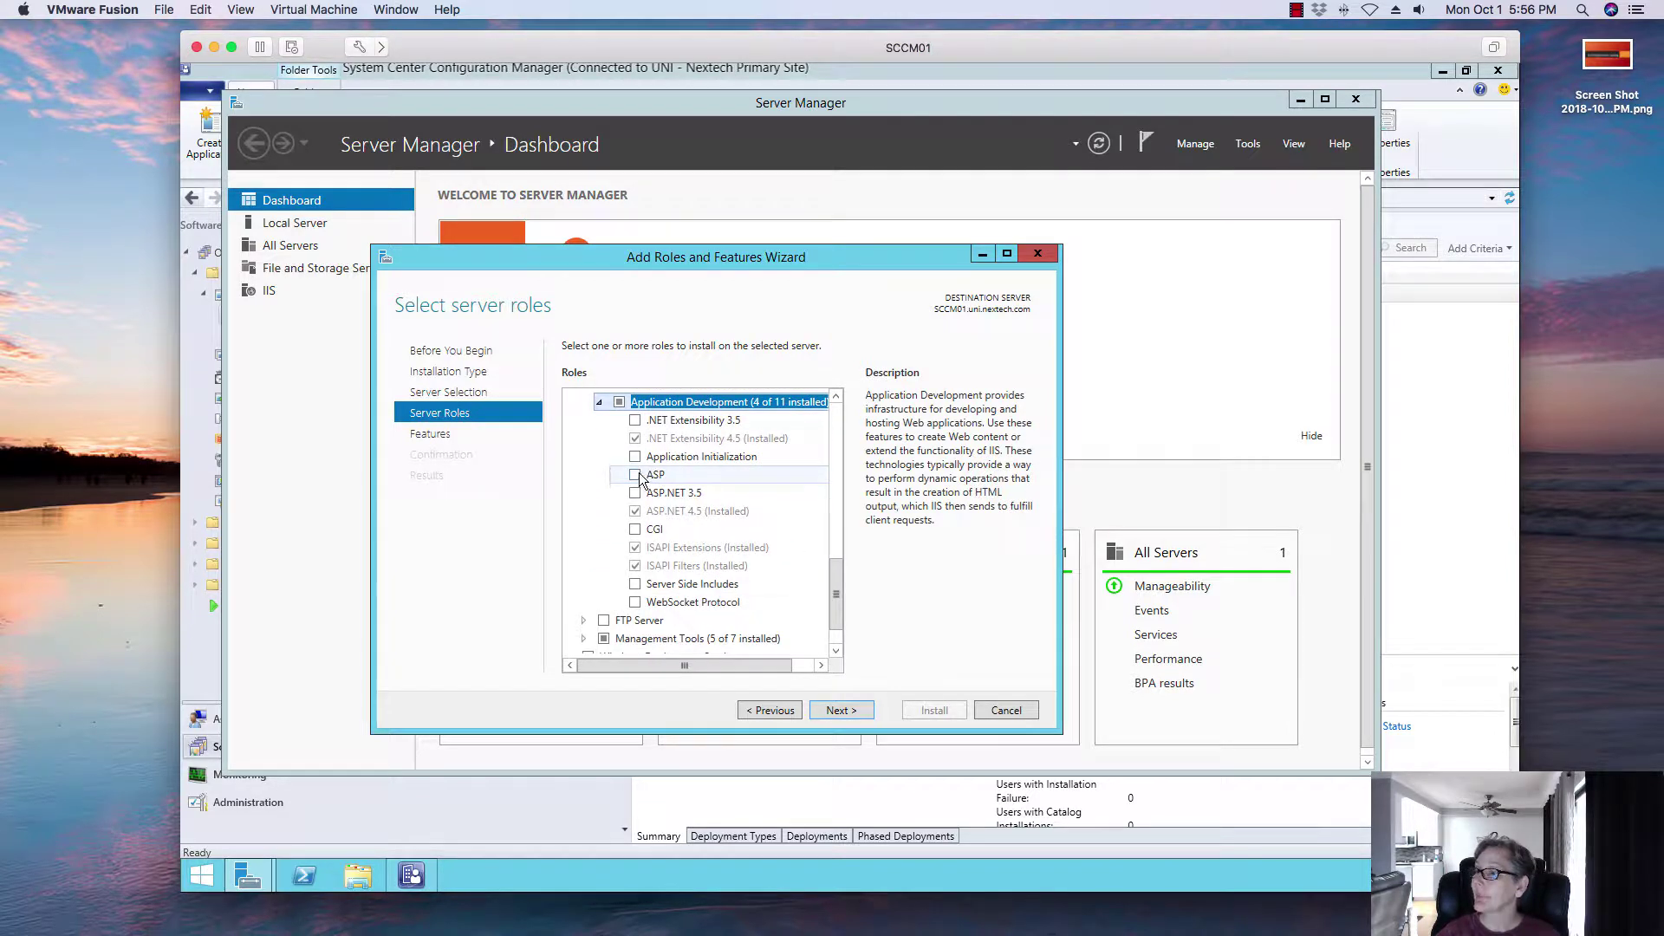
# Step: Check ASP, ASP.NET 3.5 with its required features, and CGI, then continue
pyautogui.click(636, 476)
pyautogui.click(636, 493)
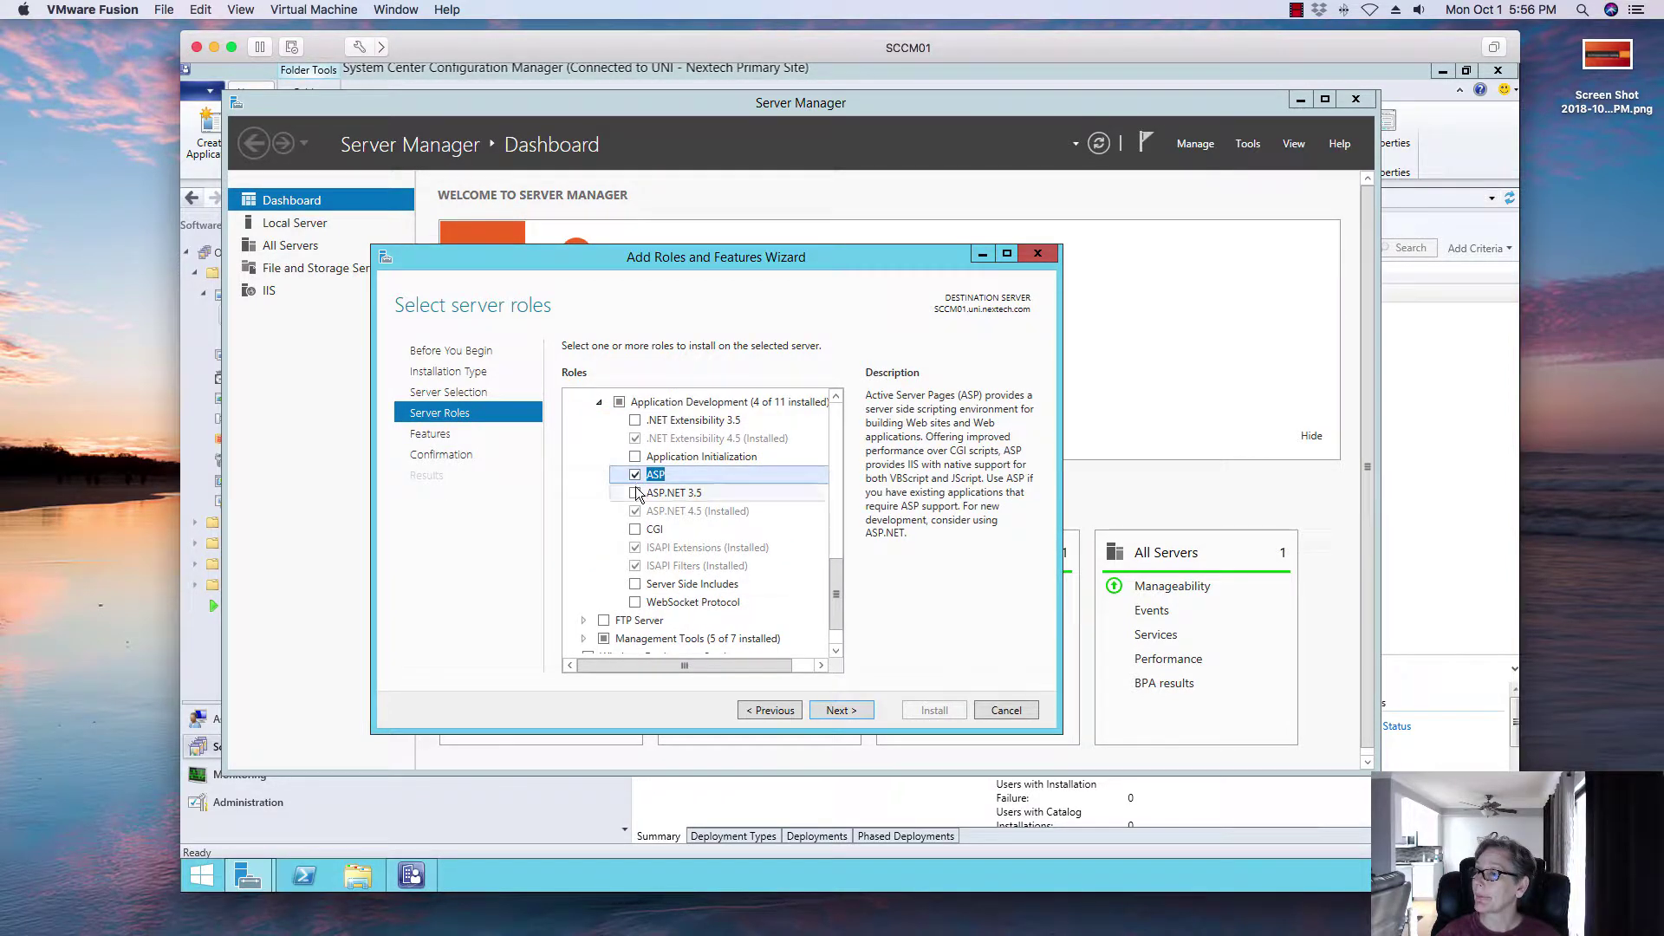
pyautogui.click(746, 630)
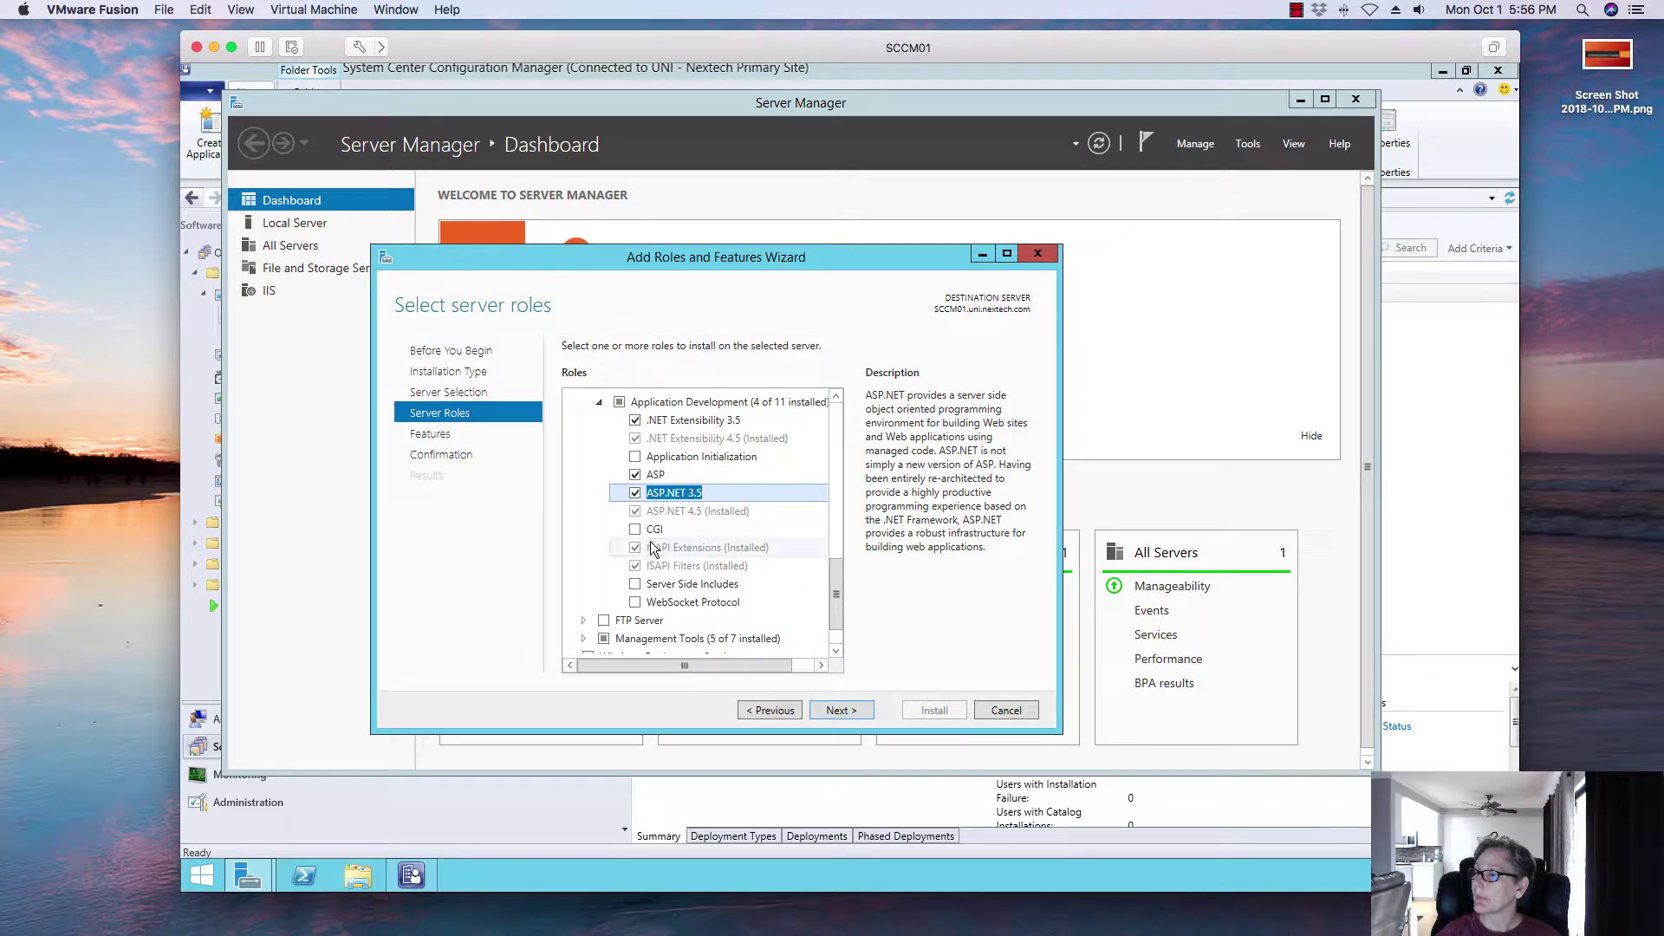
pyautogui.click(635, 530)
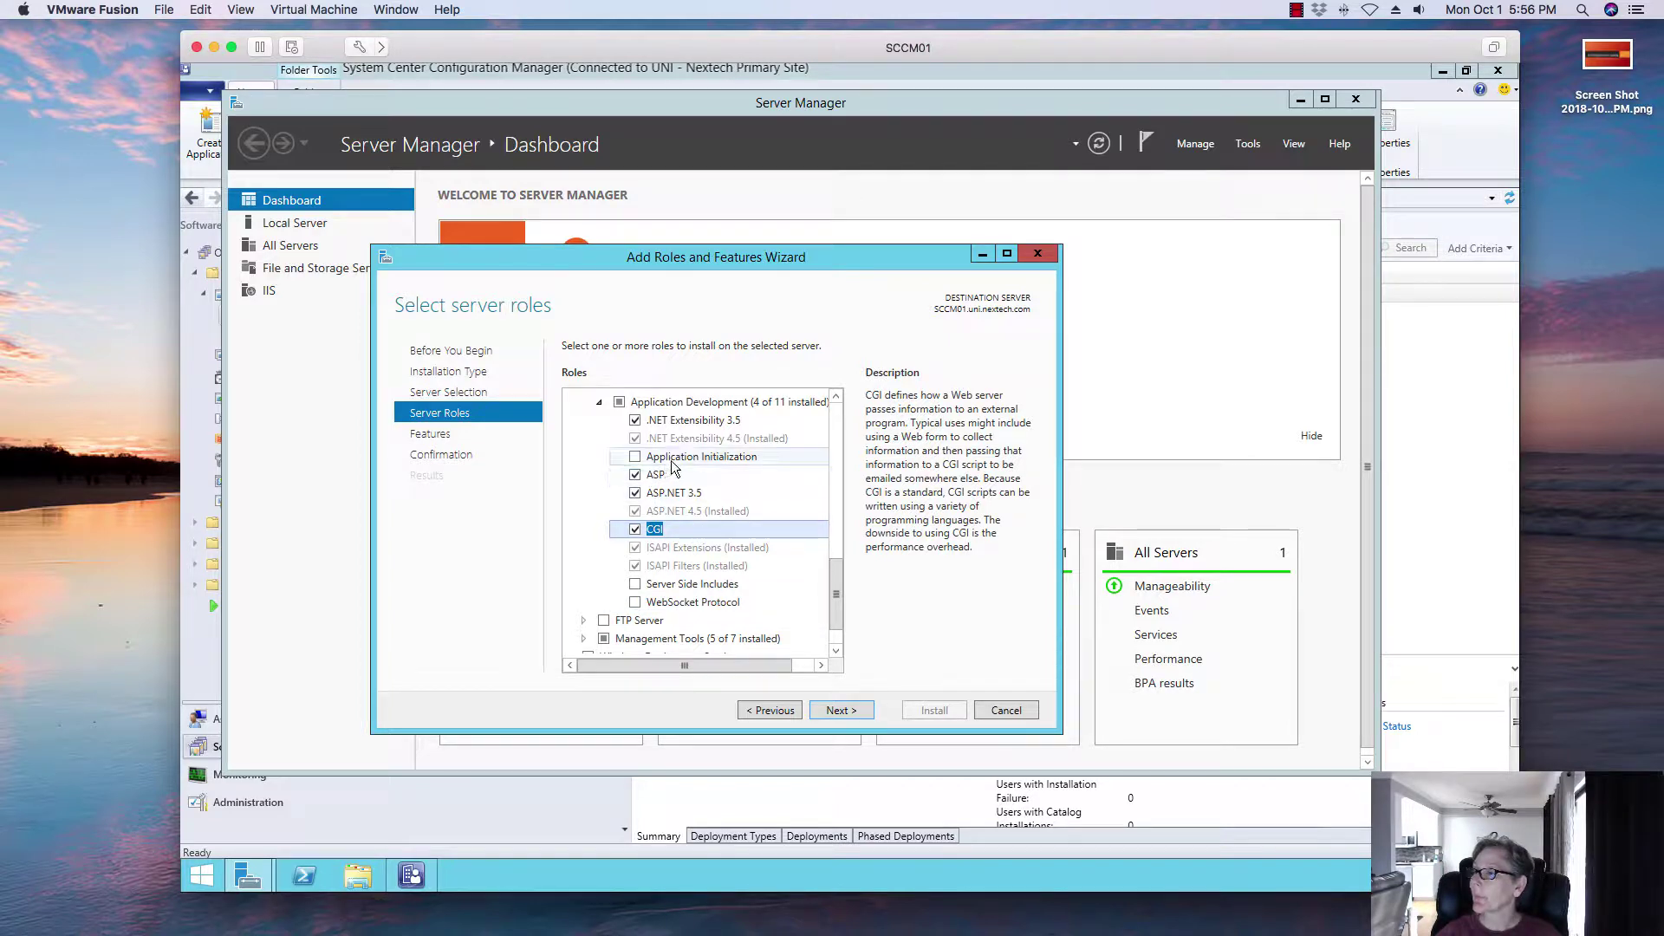
pyautogui.click(840, 710)
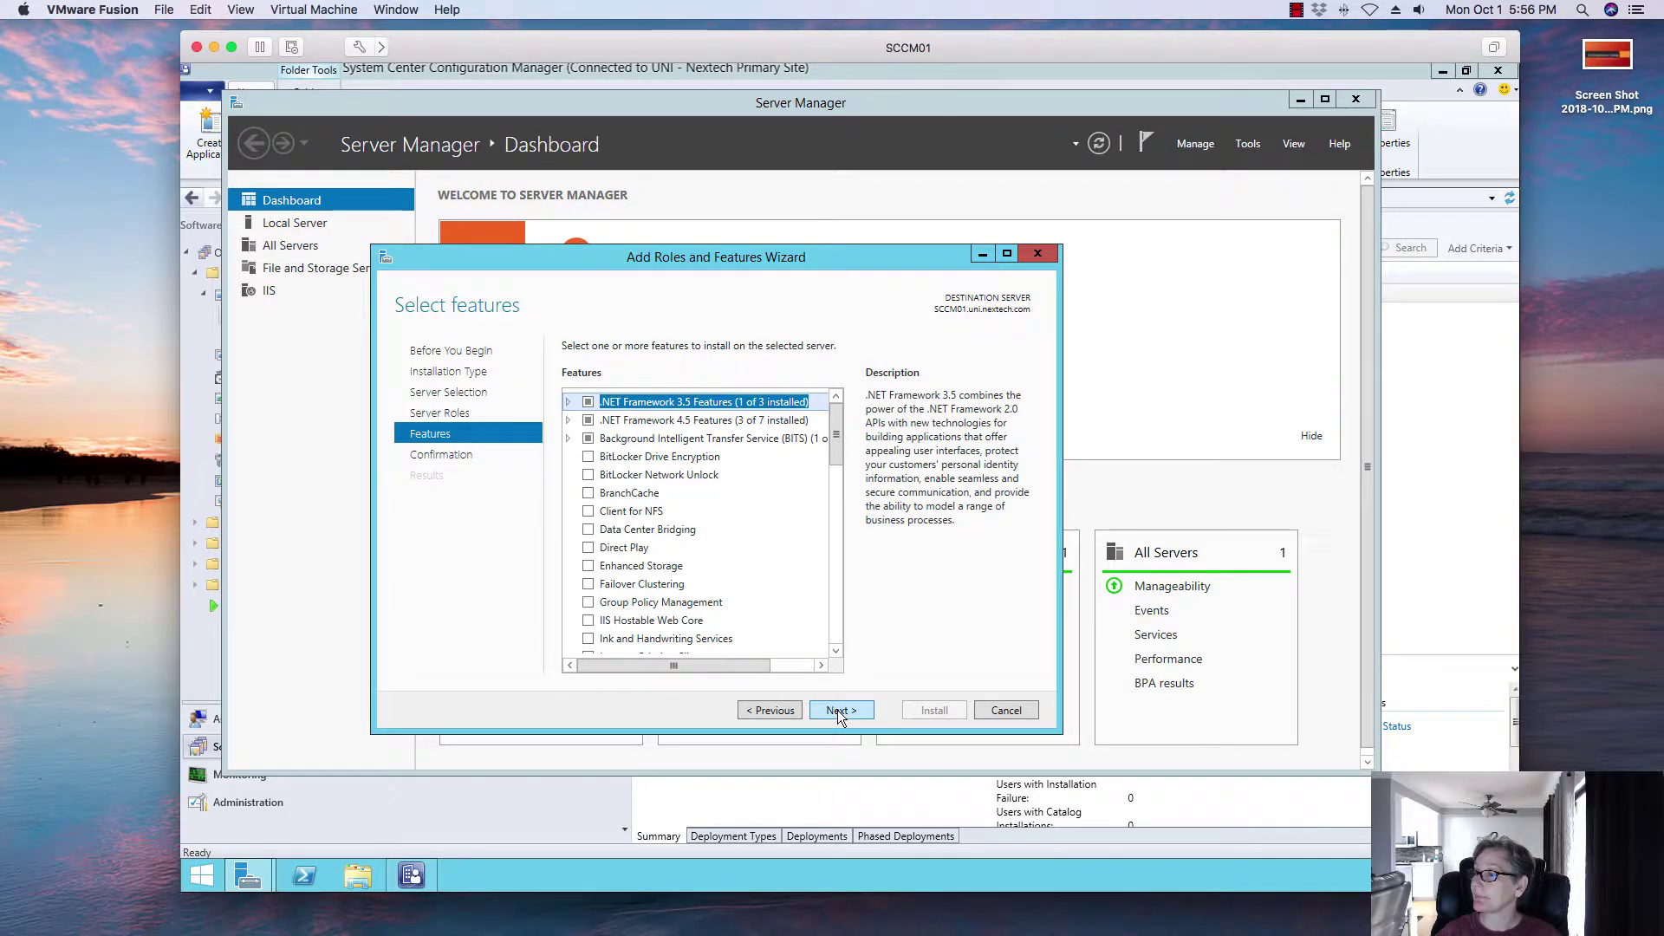
# Step: Skip the features page and install ASP, ASP.NET 3.5, CGI and .NET Extensibility 3.5
pyautogui.click(841, 710)
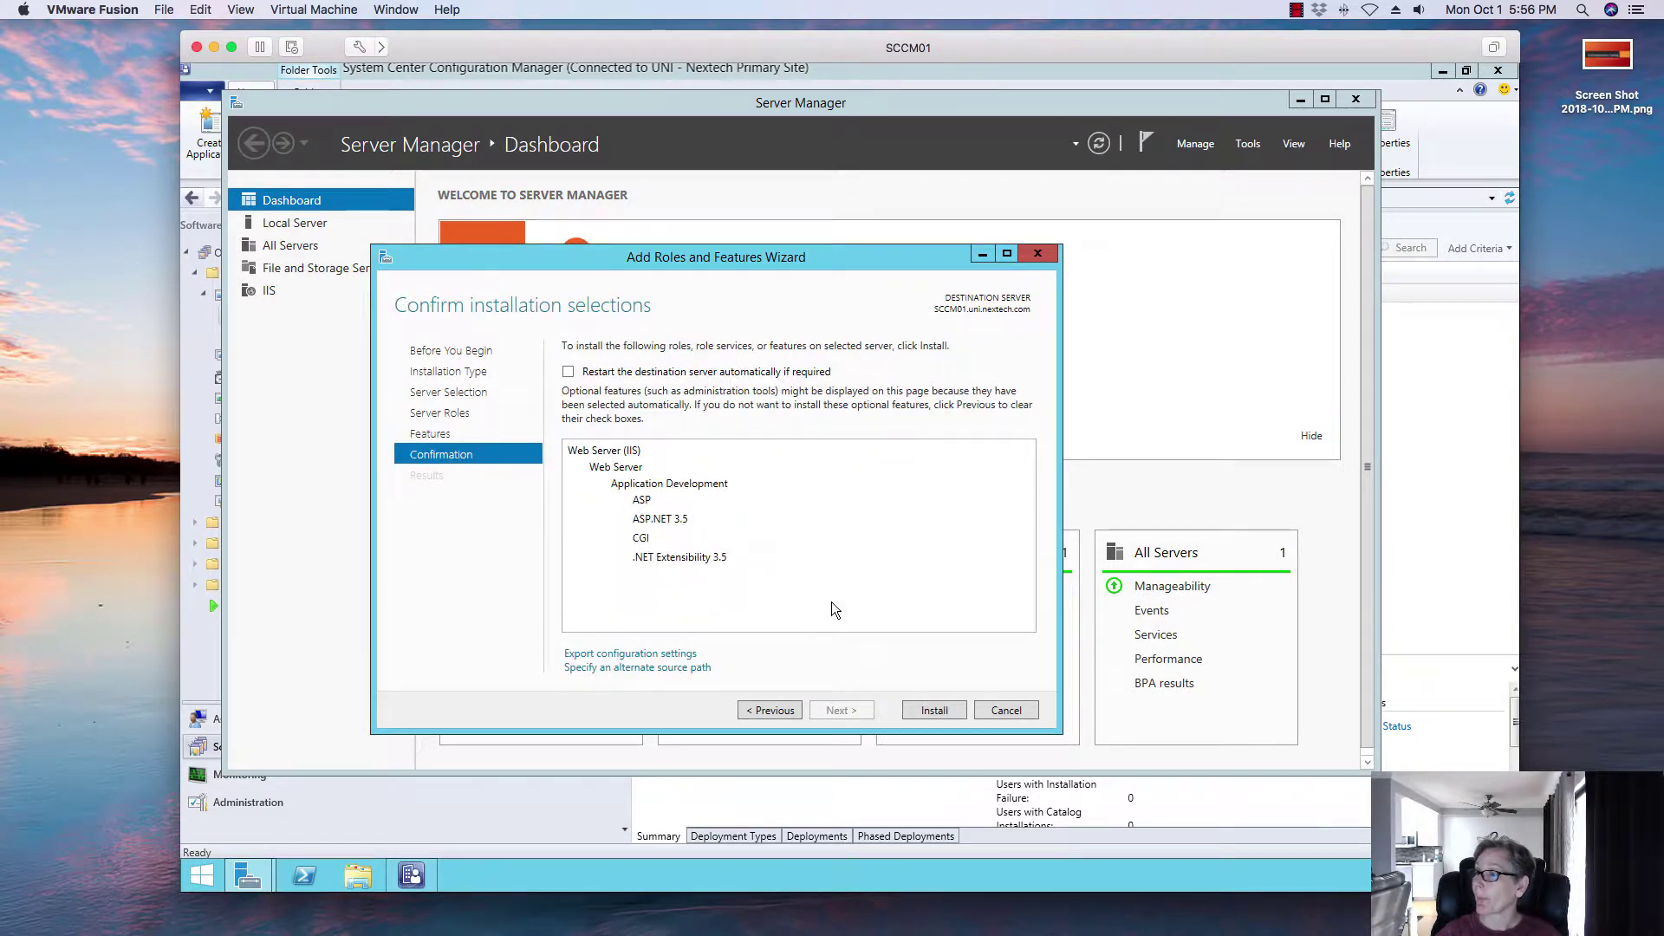
pyautogui.click(934, 708)
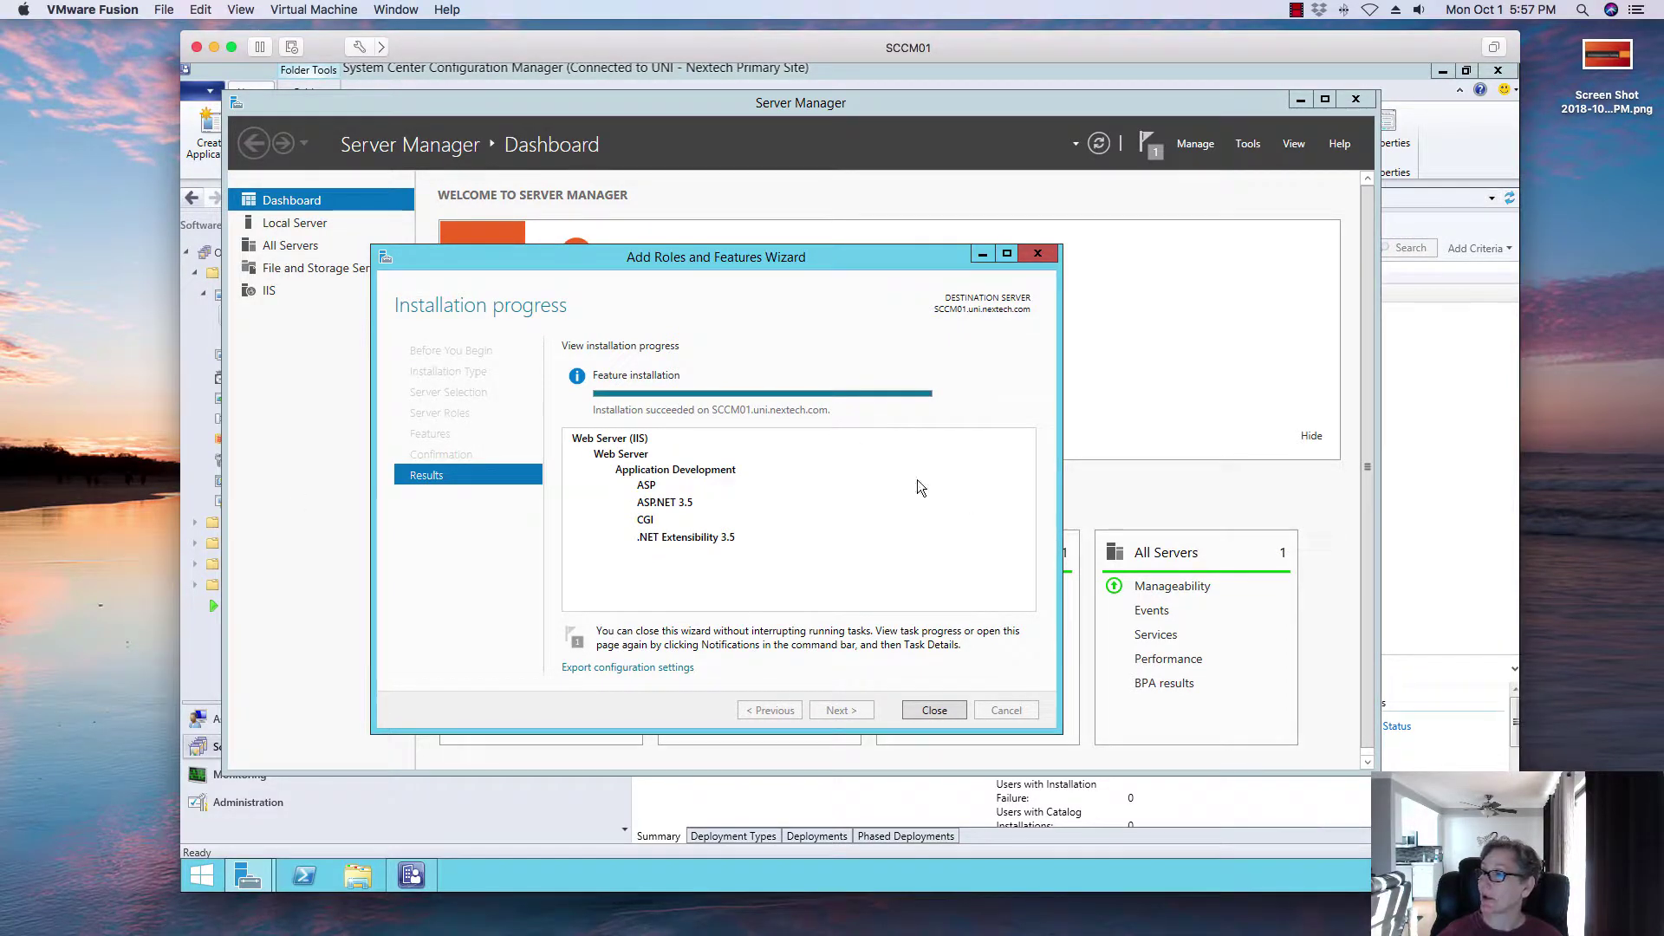
# Step: Close the finished install and start Add Site System Roles on the UNI site under Administration > Sites
pyautogui.click(917, 714)
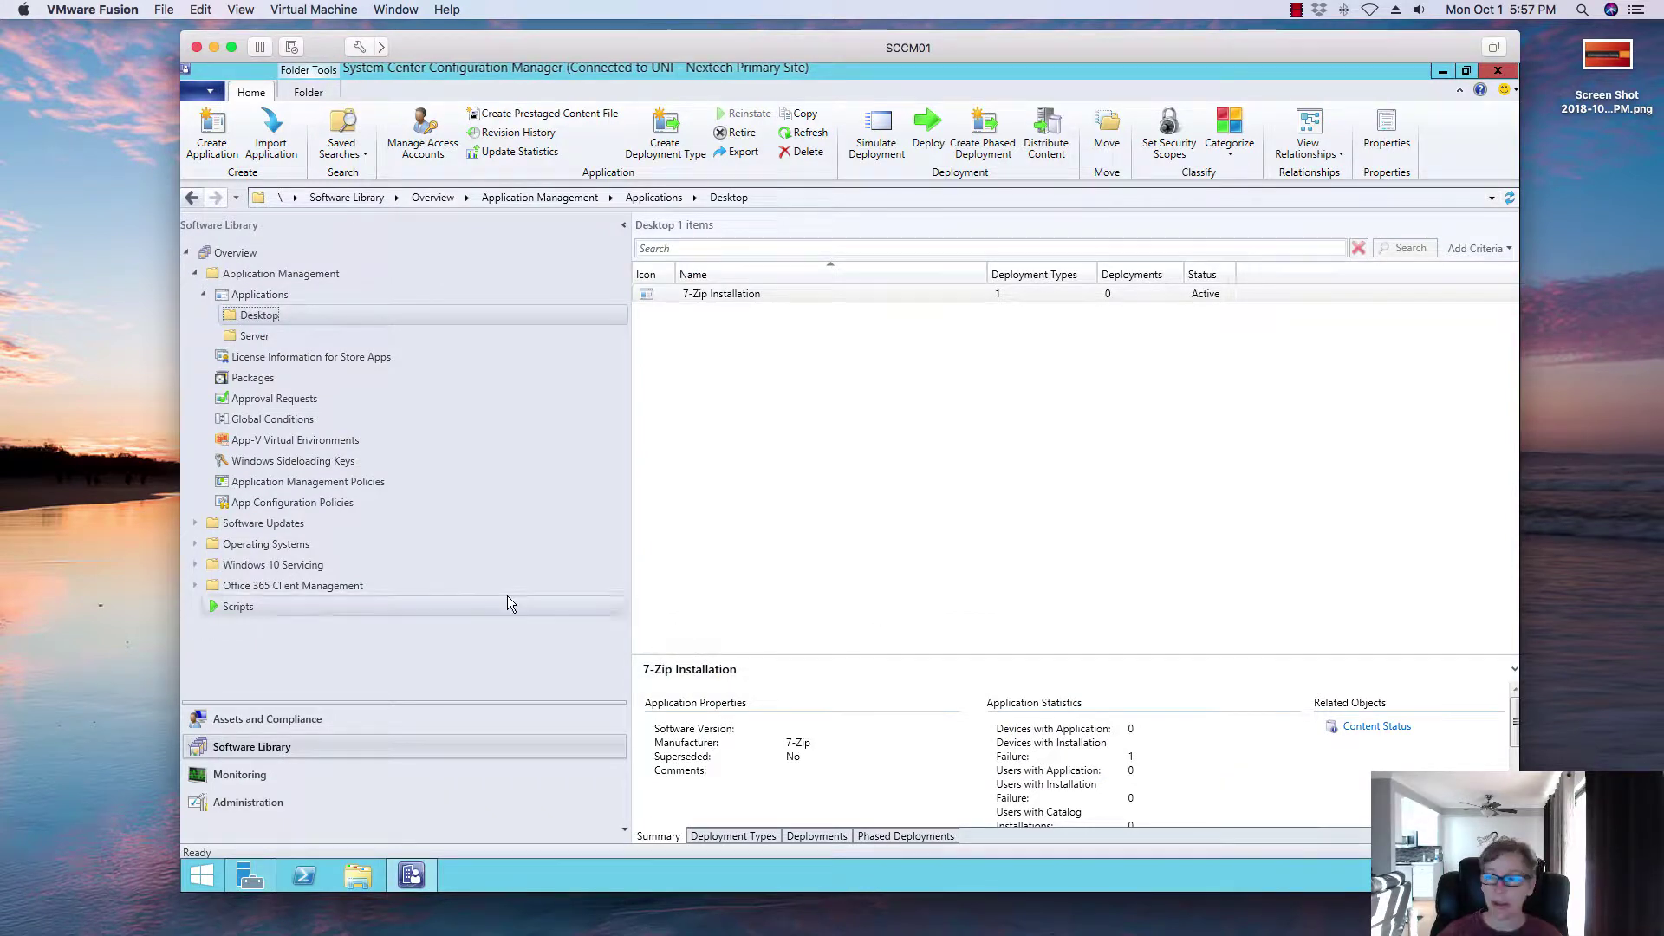
pyautogui.click(319, 721)
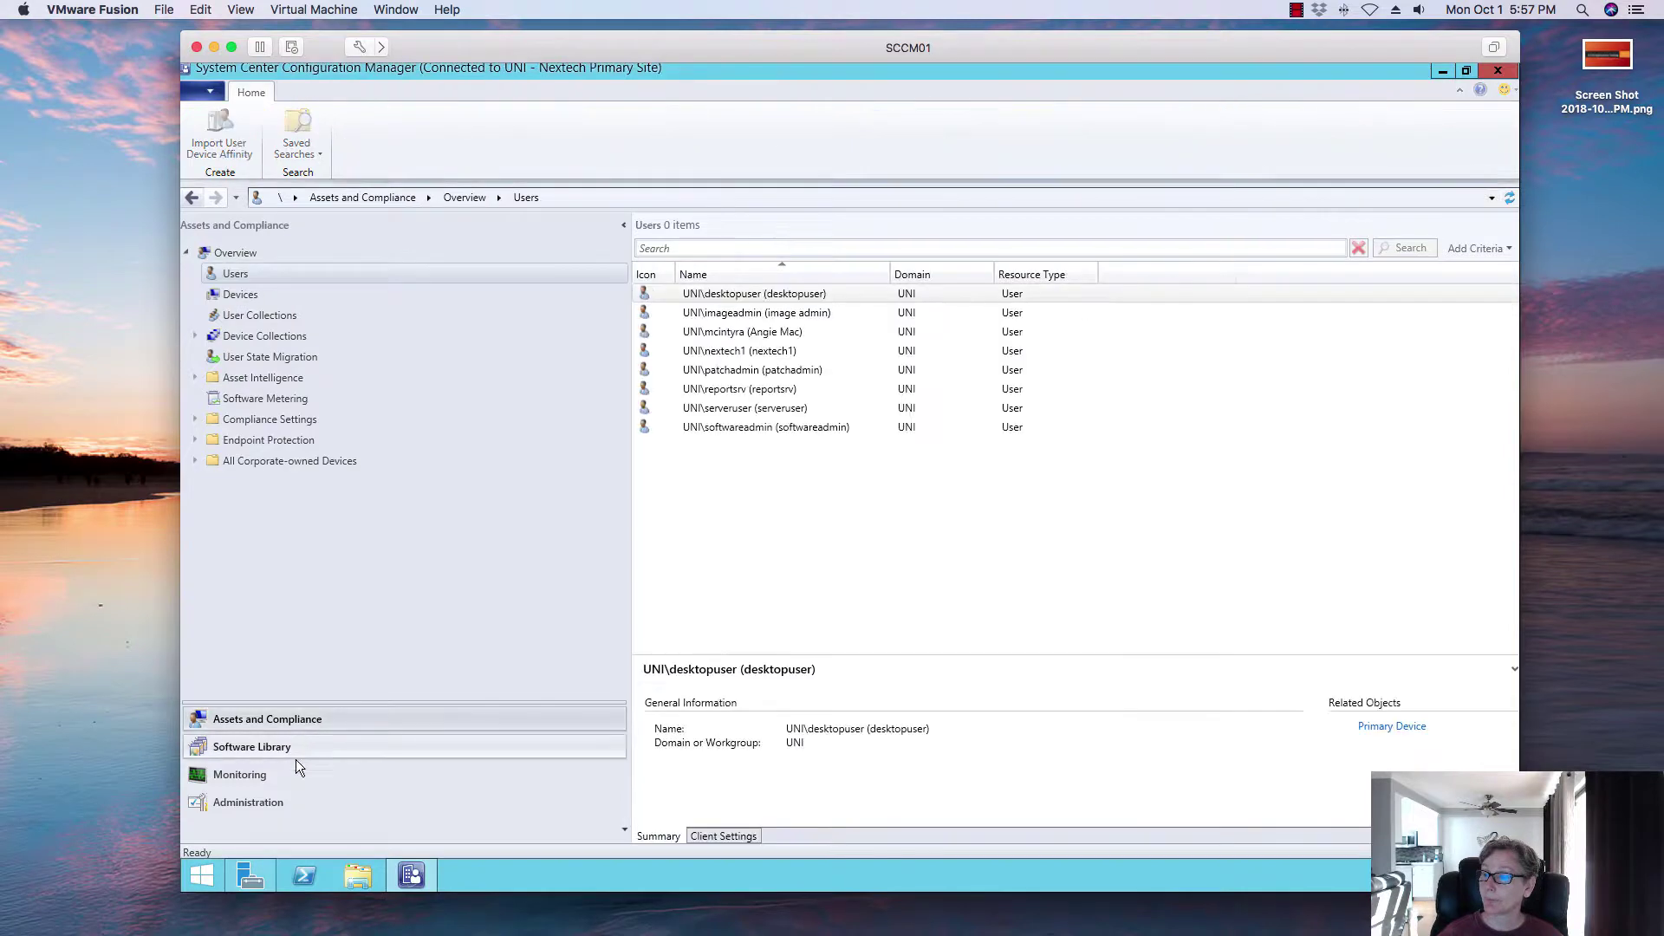
pyautogui.click(260, 805)
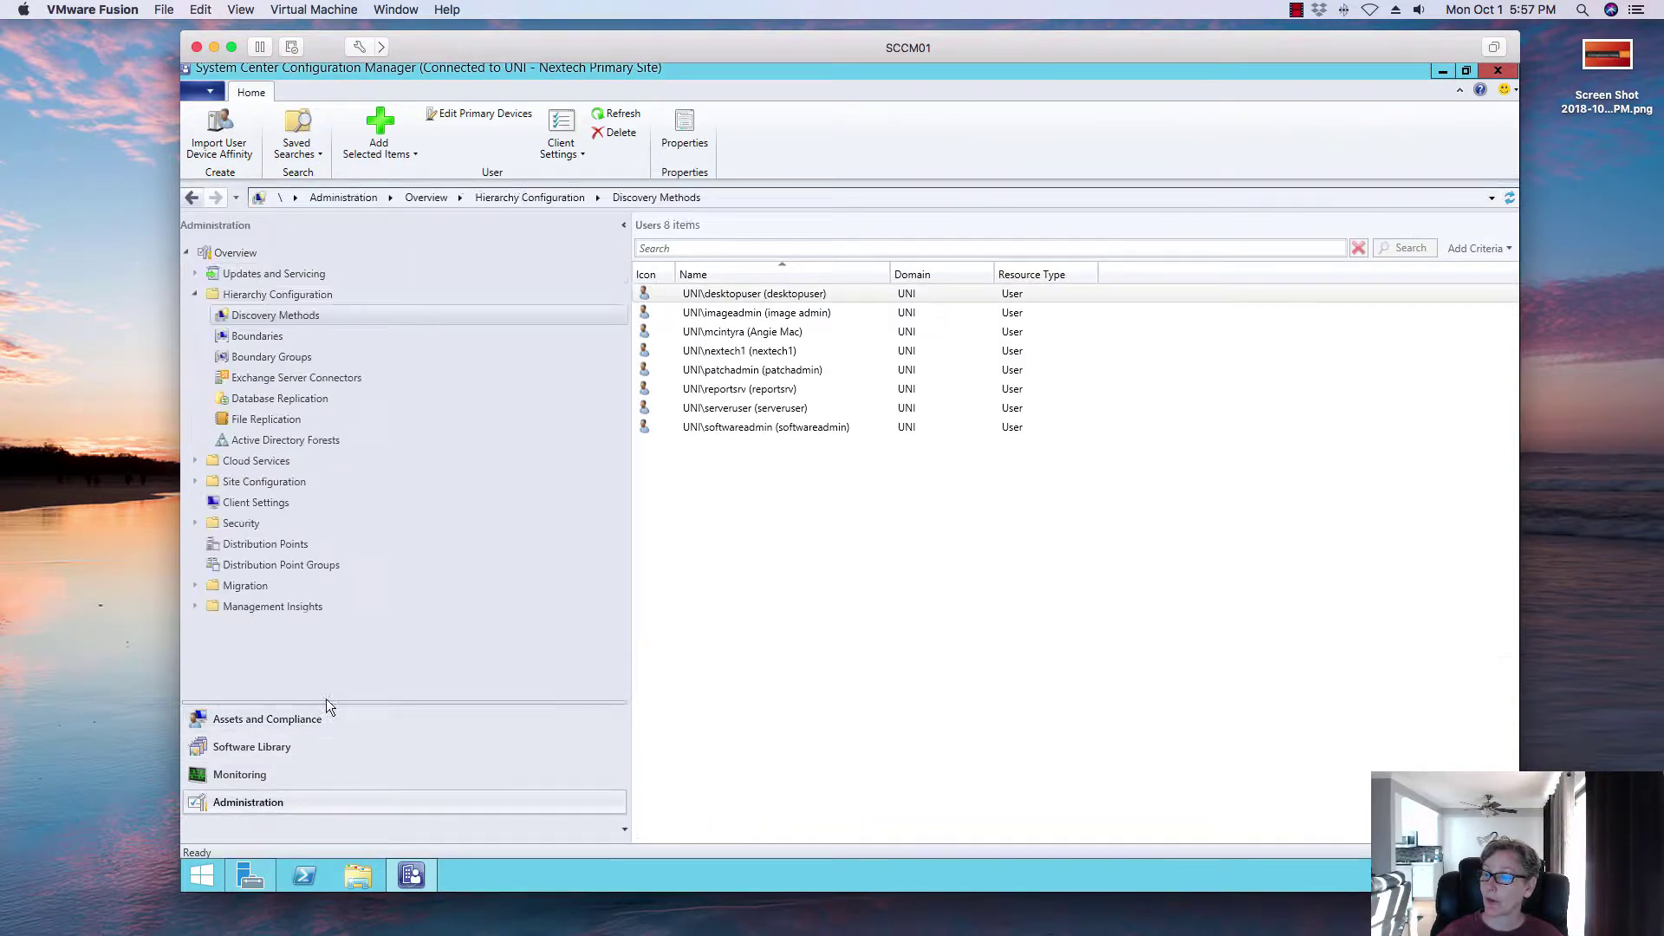
pyautogui.click(194, 482)
pyautogui.click(227, 504)
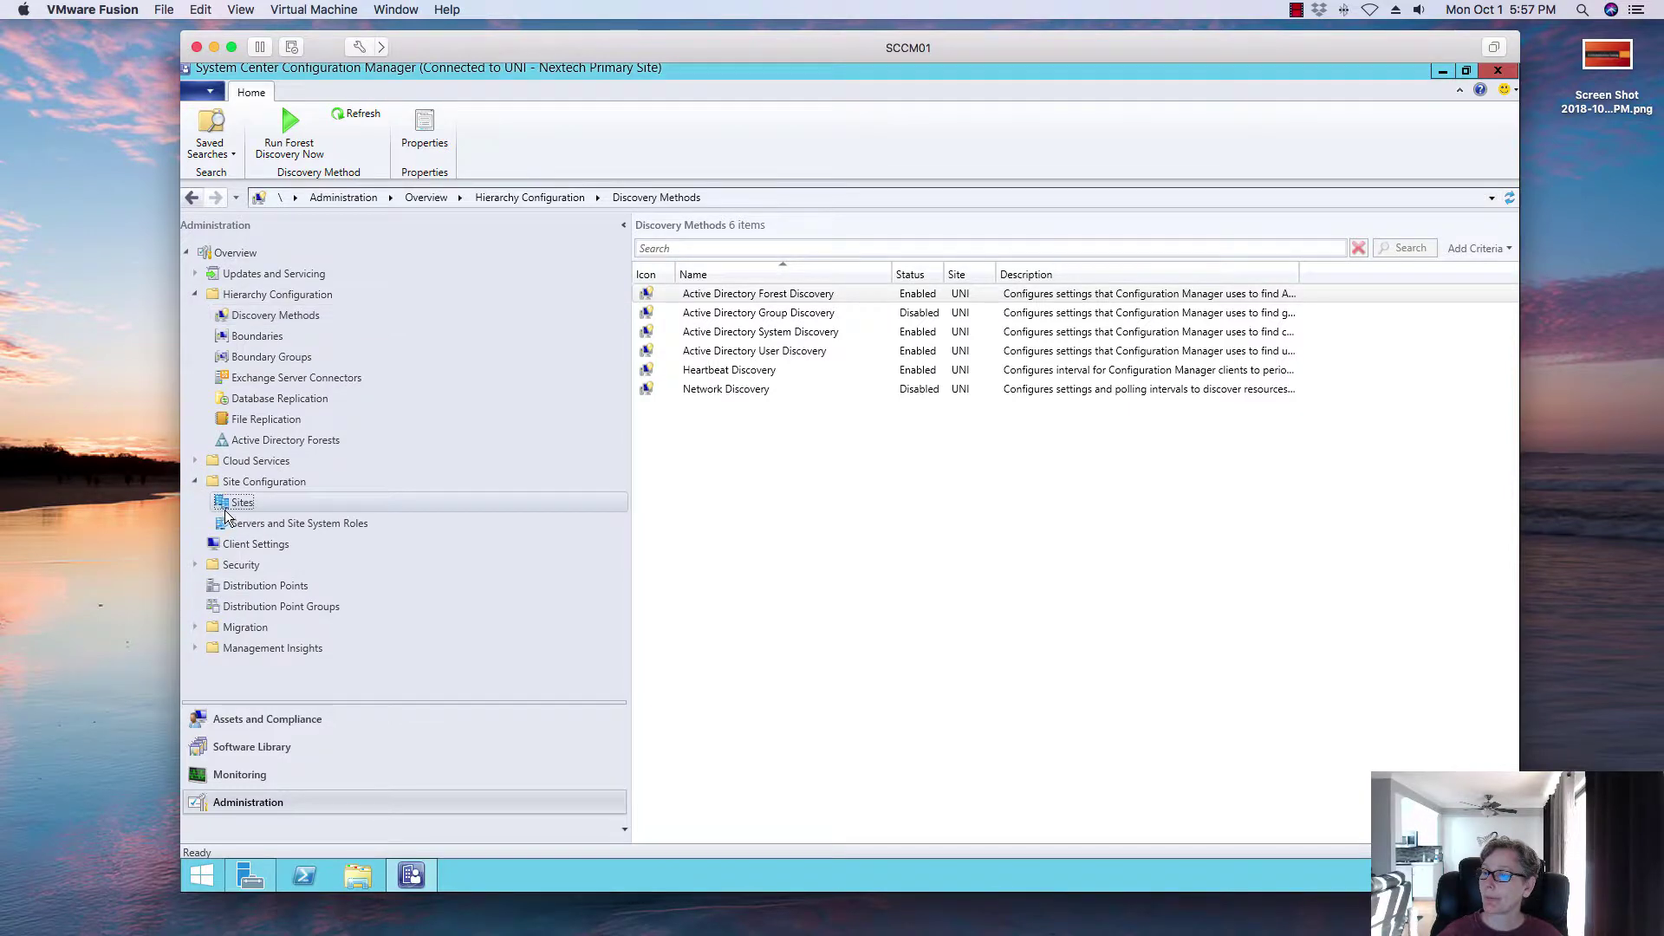
pyautogui.rightClick(740, 291)
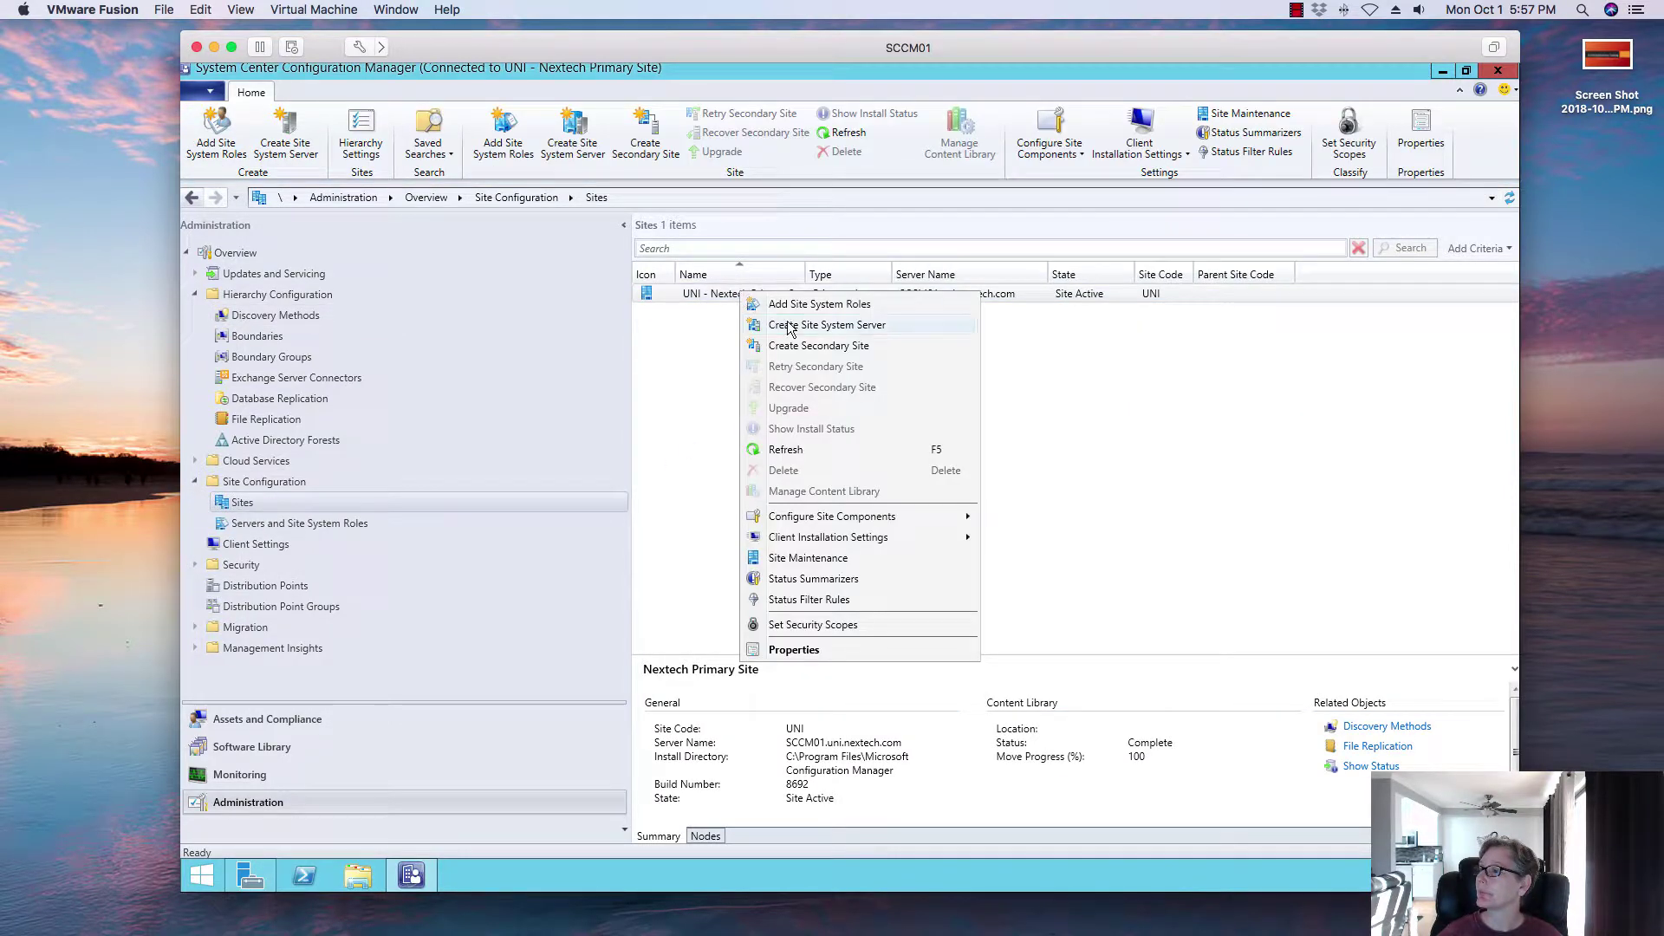
pyautogui.click(777, 310)
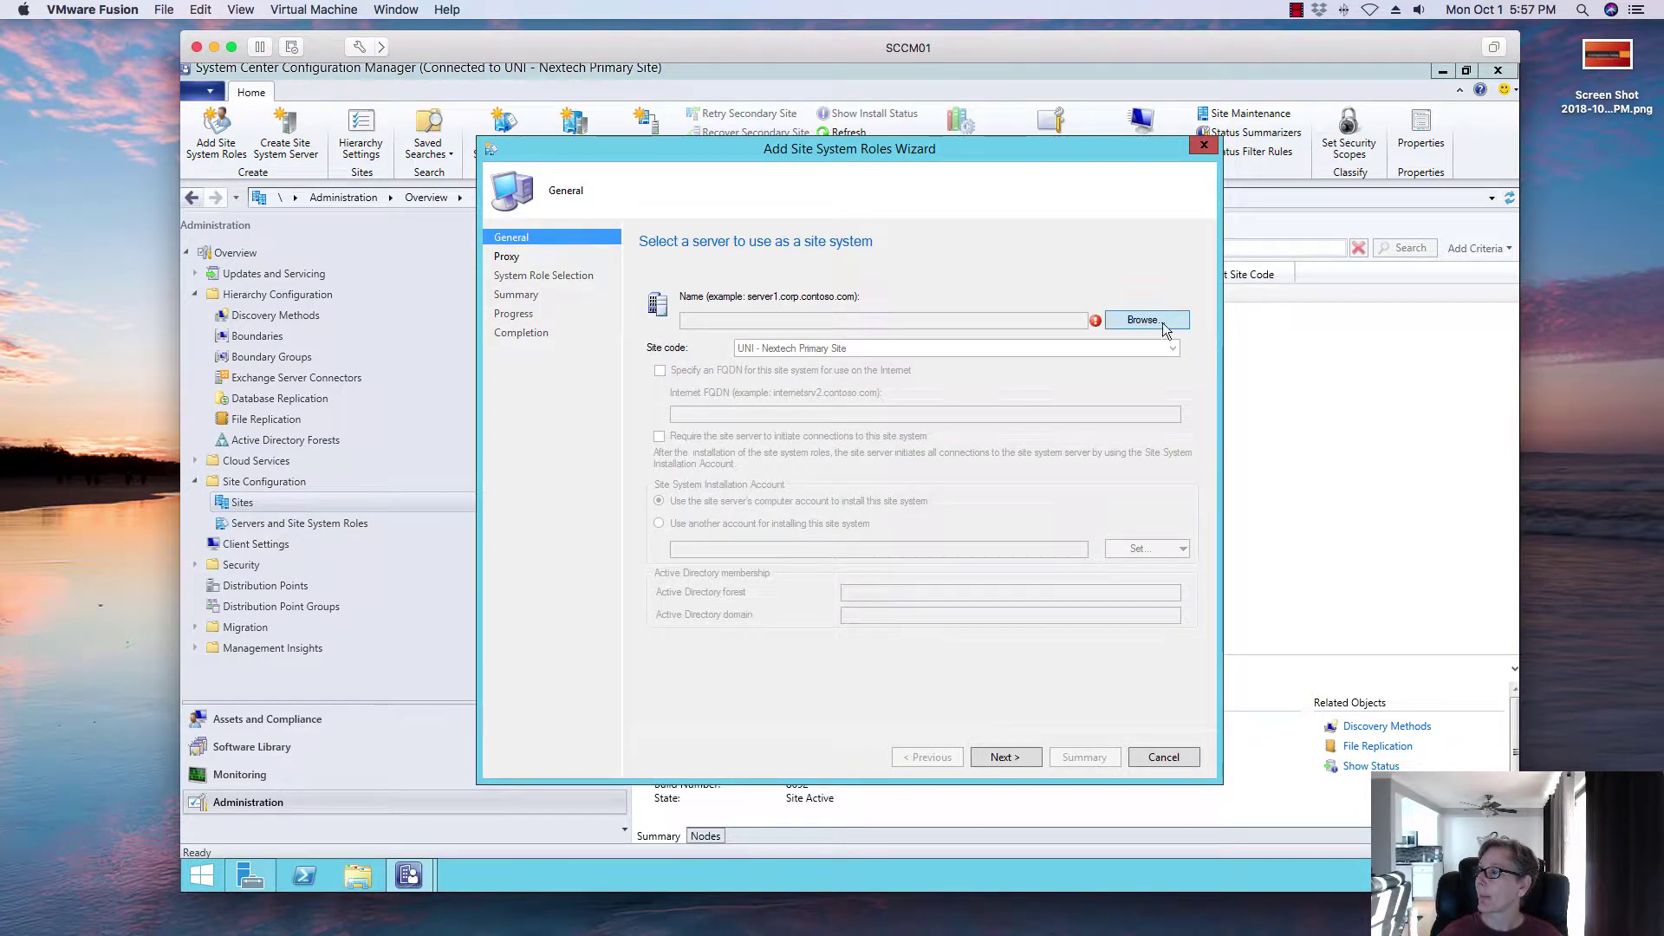
# Step: Abandon the first wizard attempt and restart Add Site System Roles on the UNI site
pyautogui.click(1159, 321)
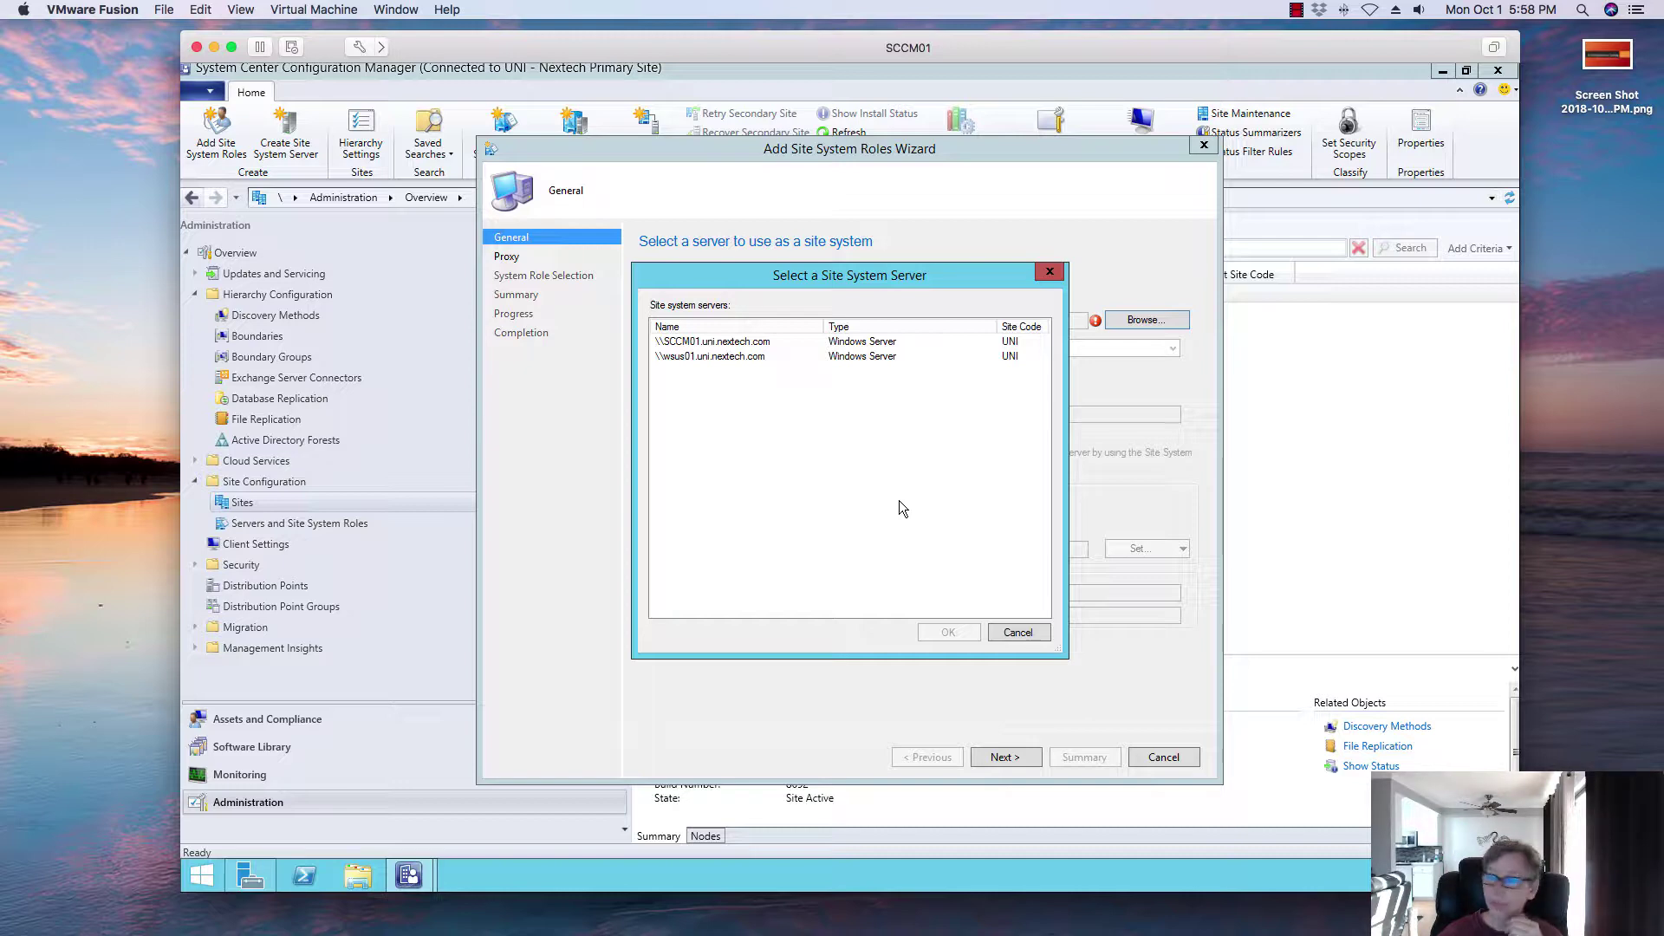
pyautogui.click(1012, 635)
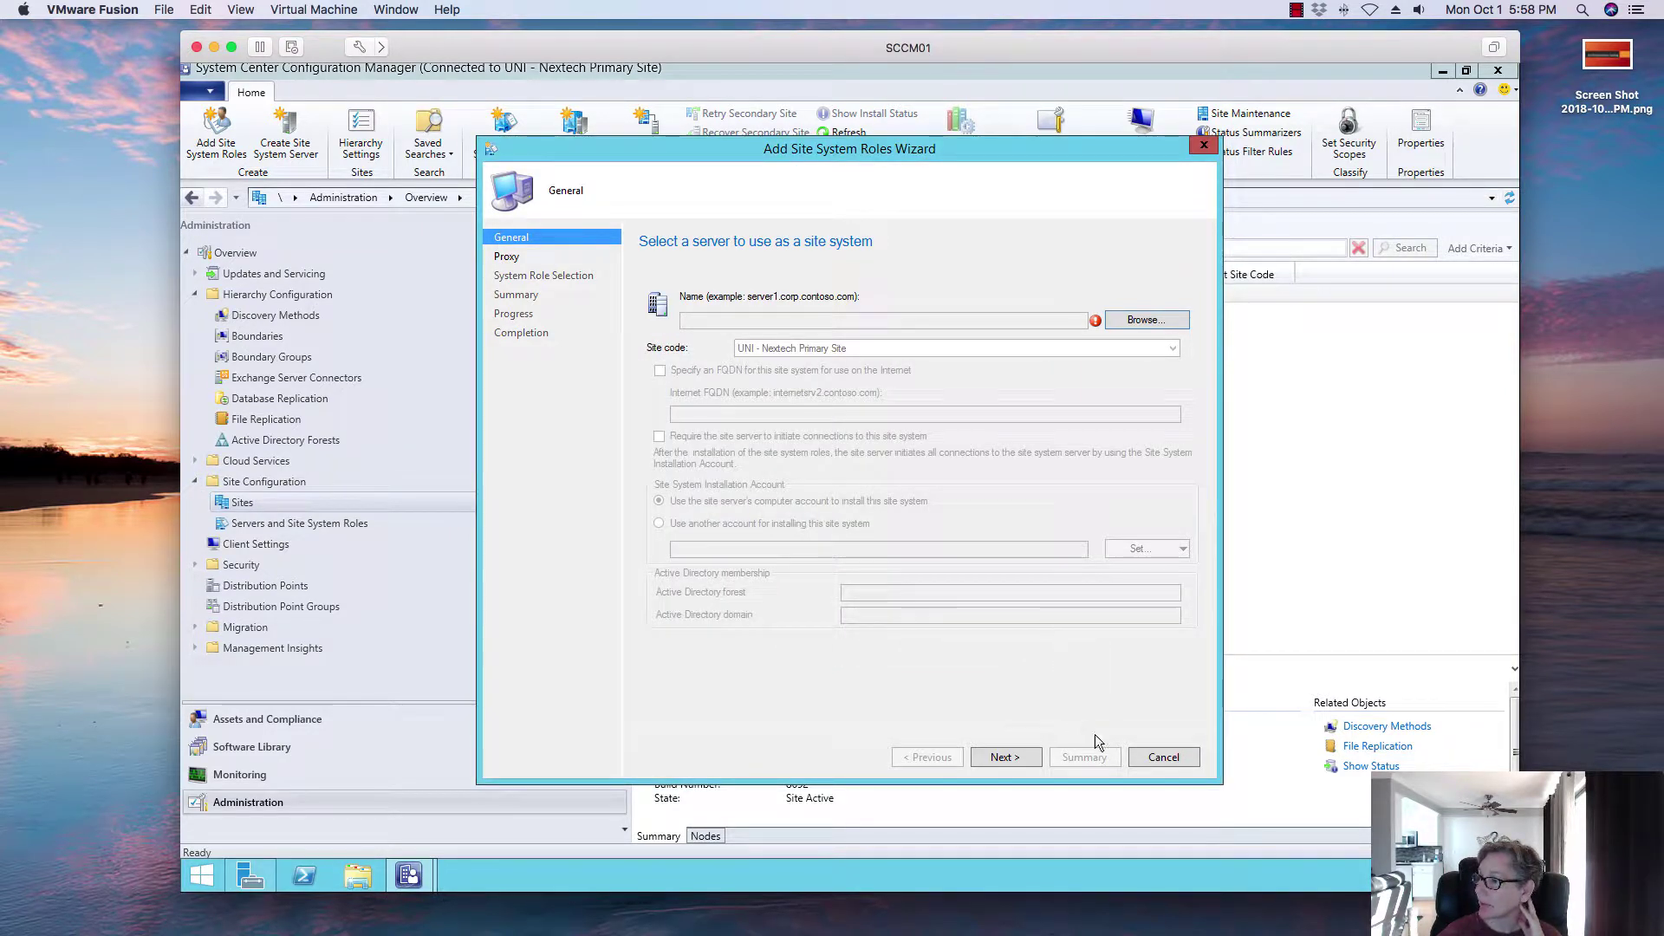
pyautogui.click(1148, 755)
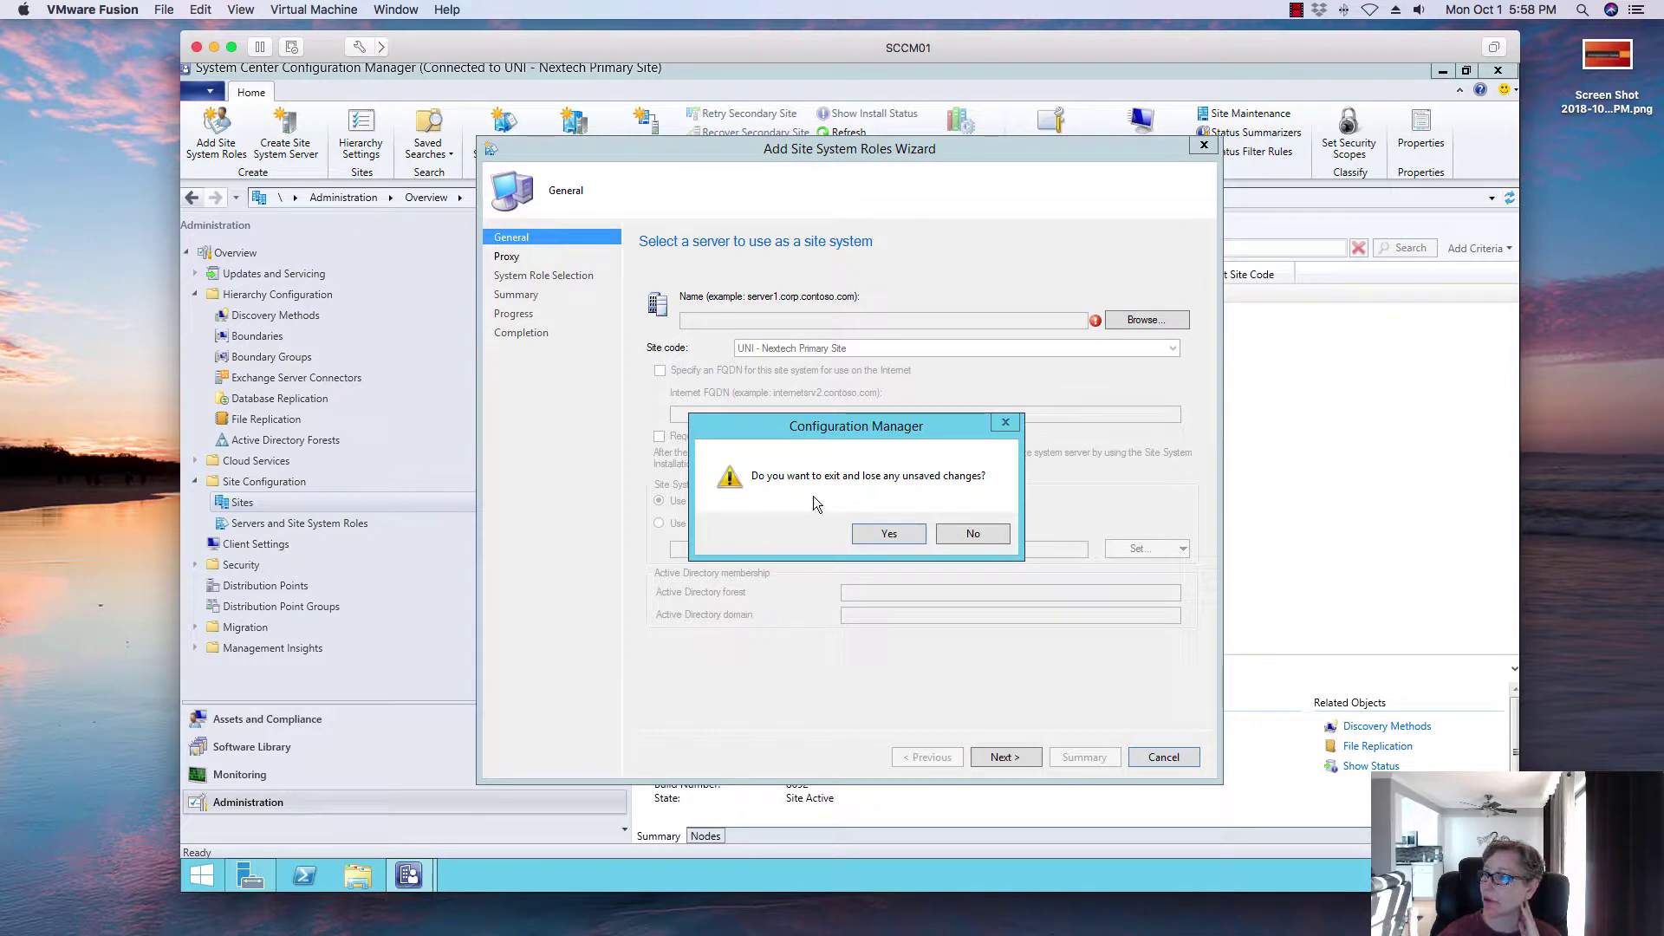
pyautogui.click(889, 533)
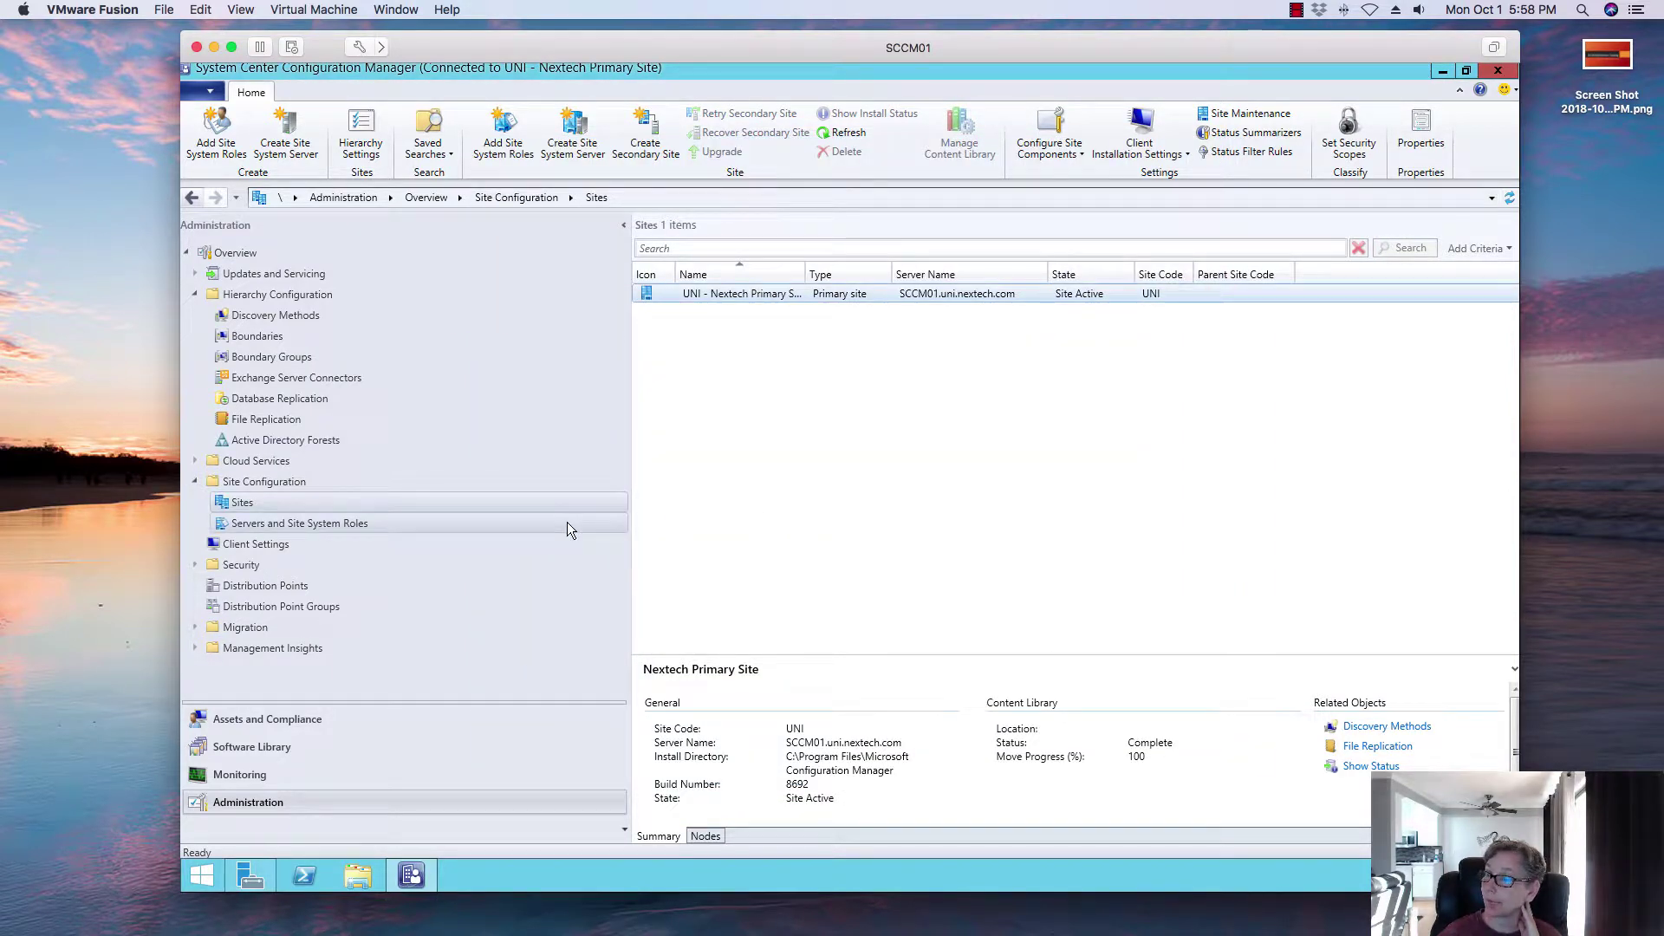
pyautogui.rightClick(662, 296)
pyautogui.click(671, 311)
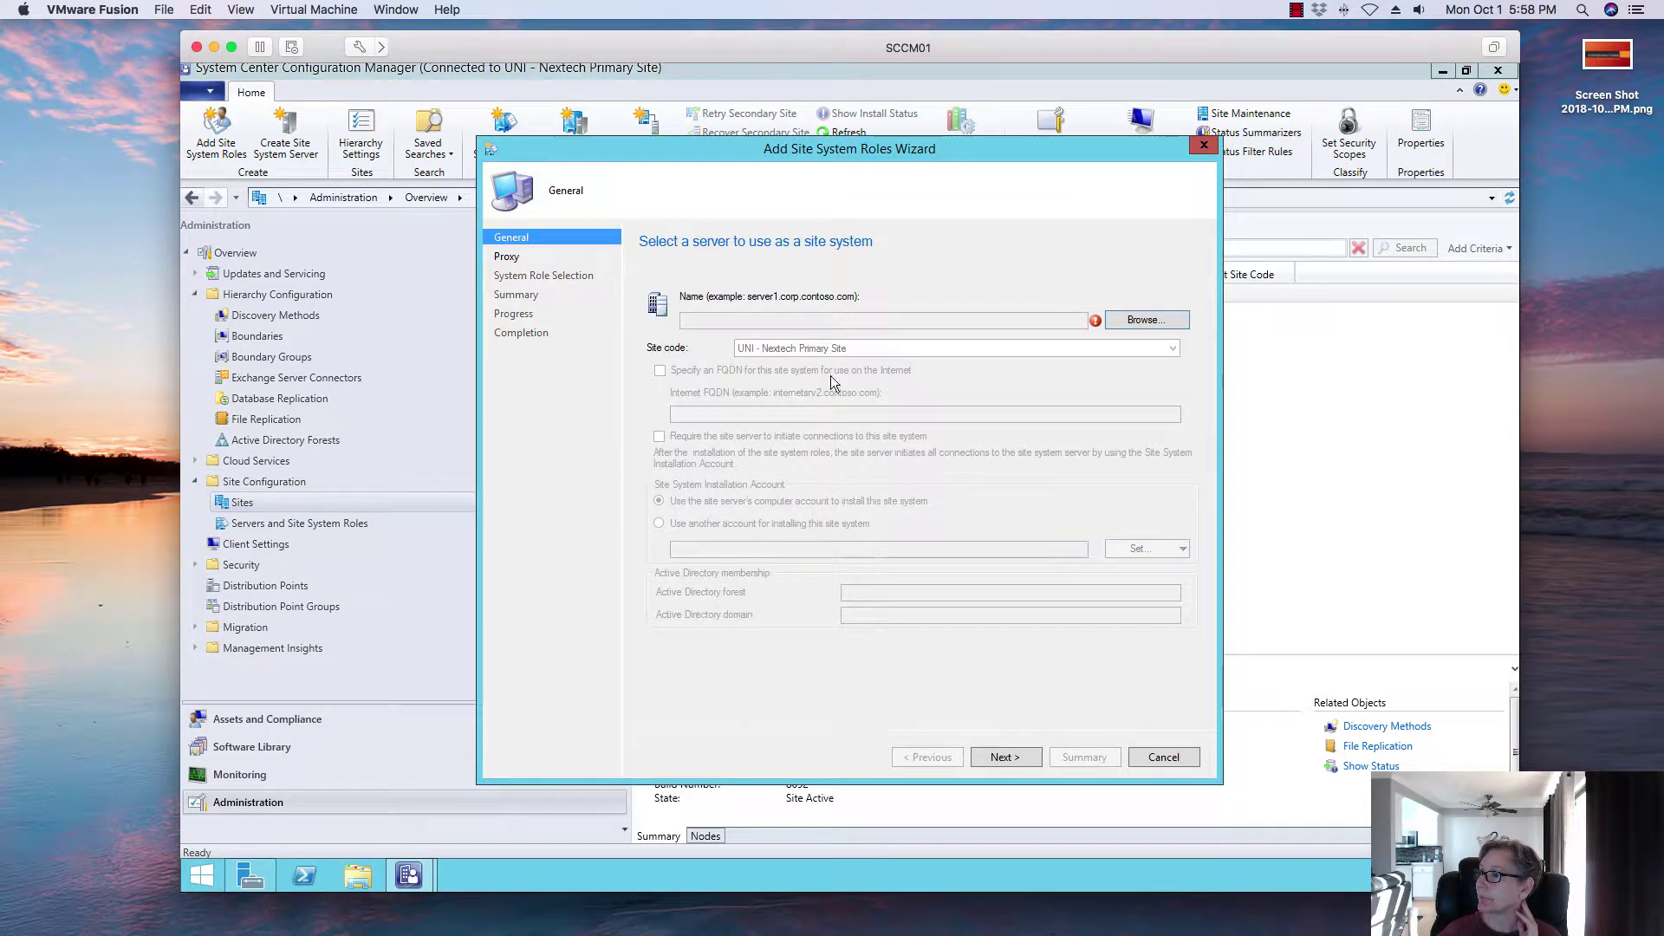
# Step: Choose SCCM01 as the site system server and pass the general and proxy pages
pyautogui.click(1131, 321)
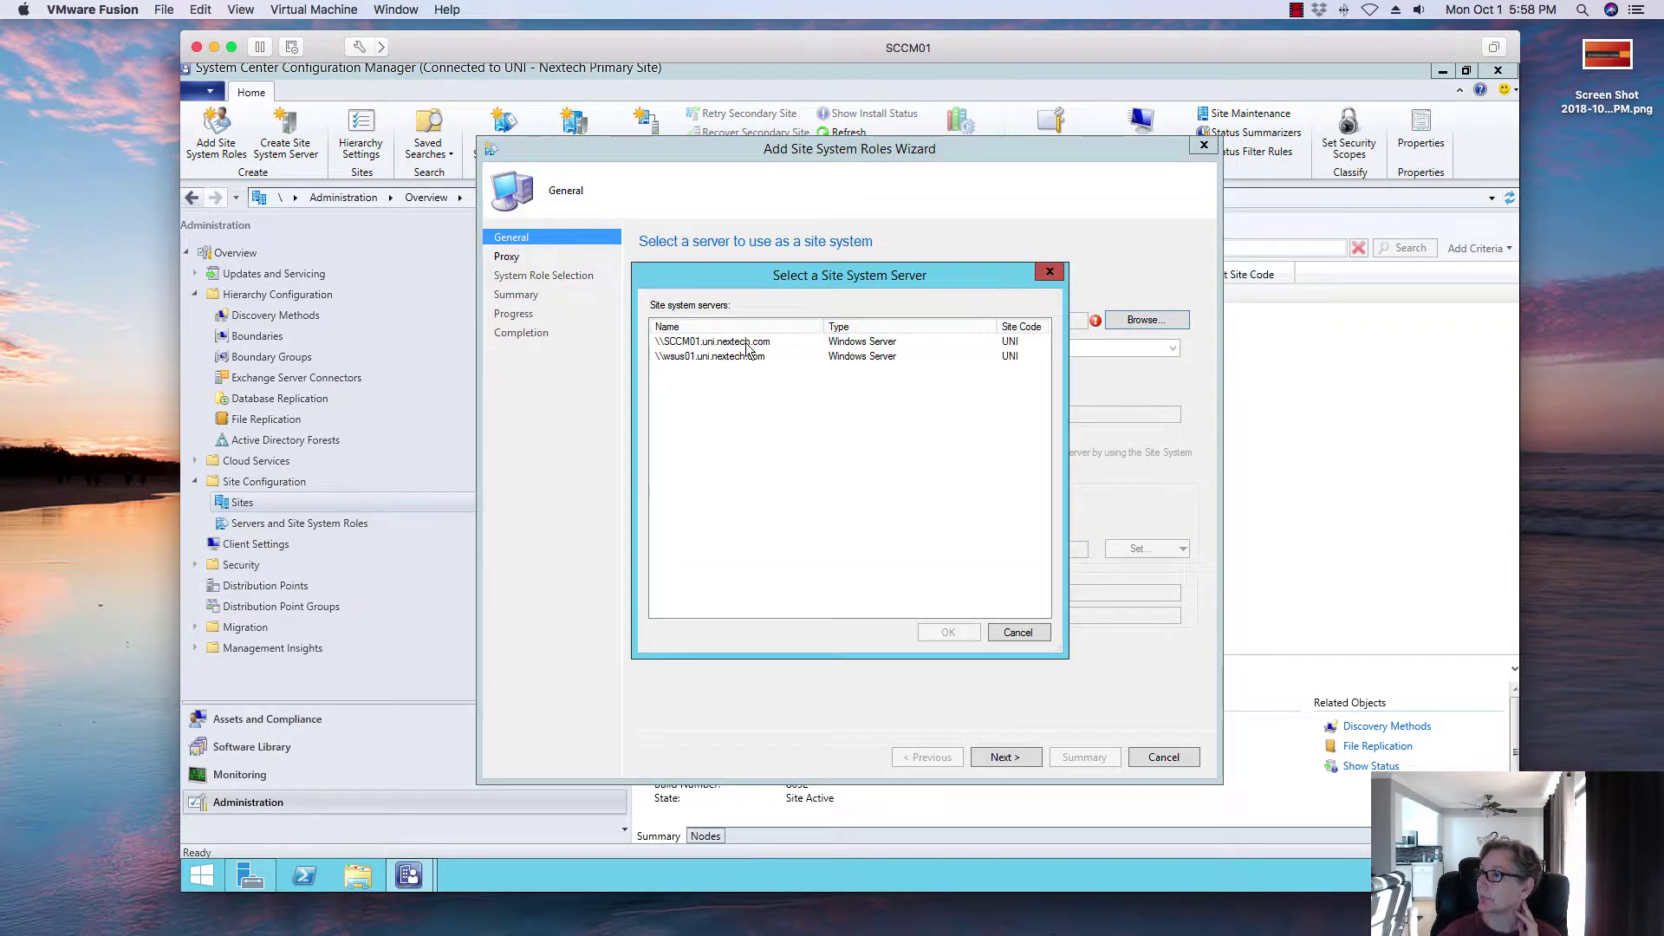
pyautogui.click(745, 342)
pyautogui.click(946, 641)
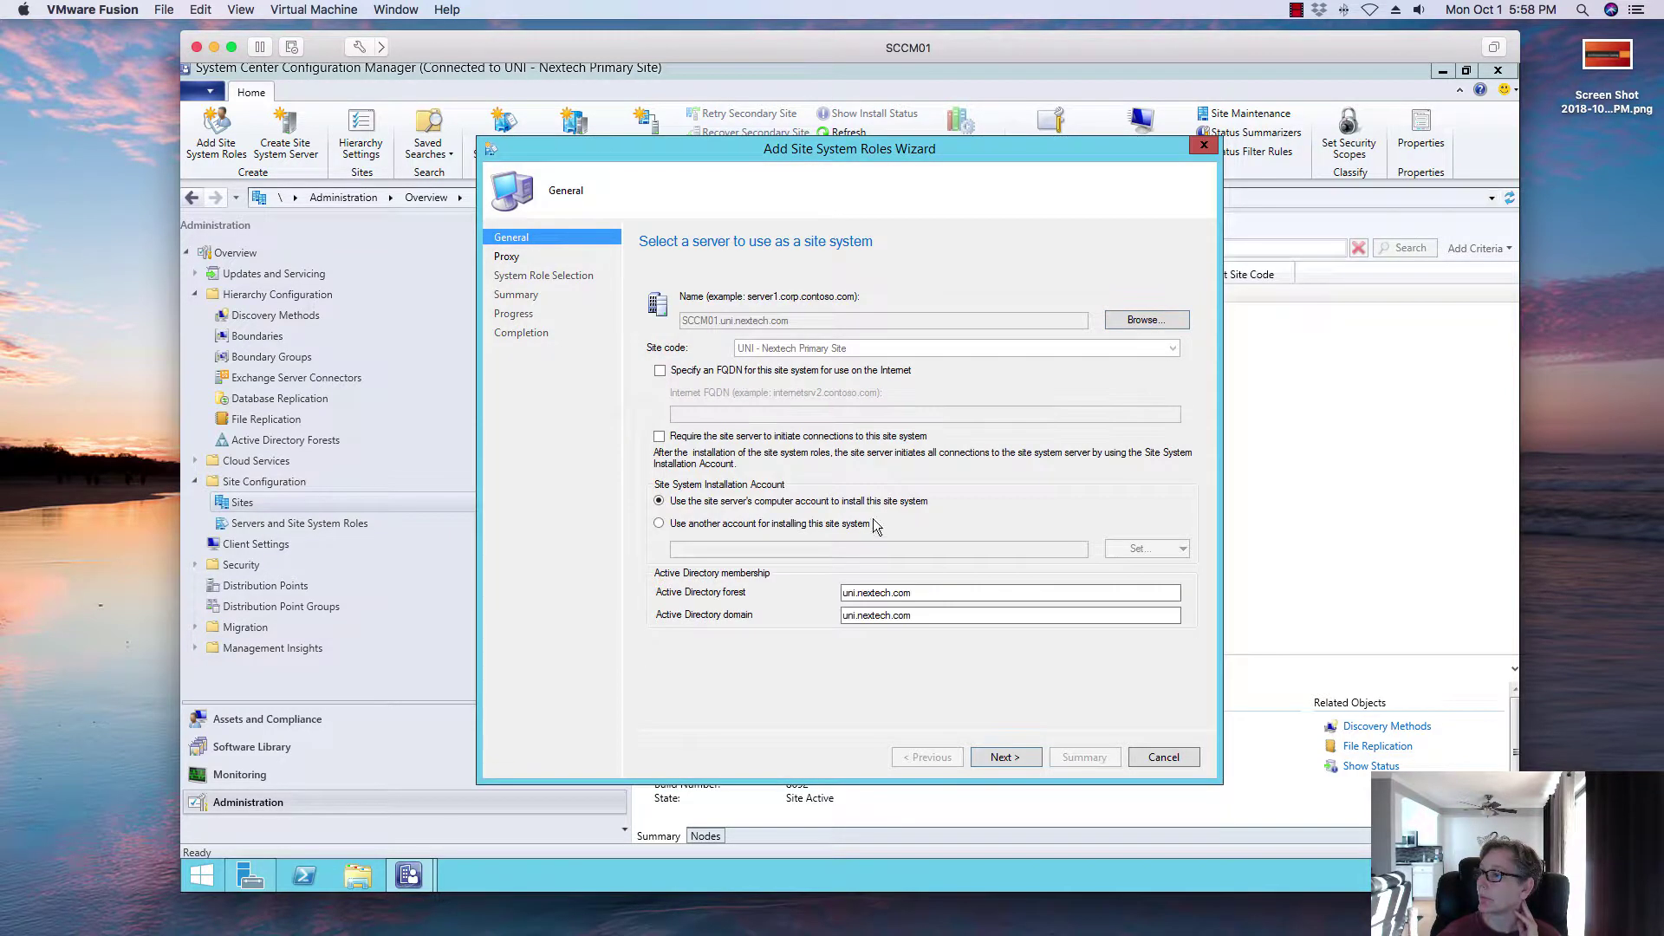
pyautogui.click(1029, 759)
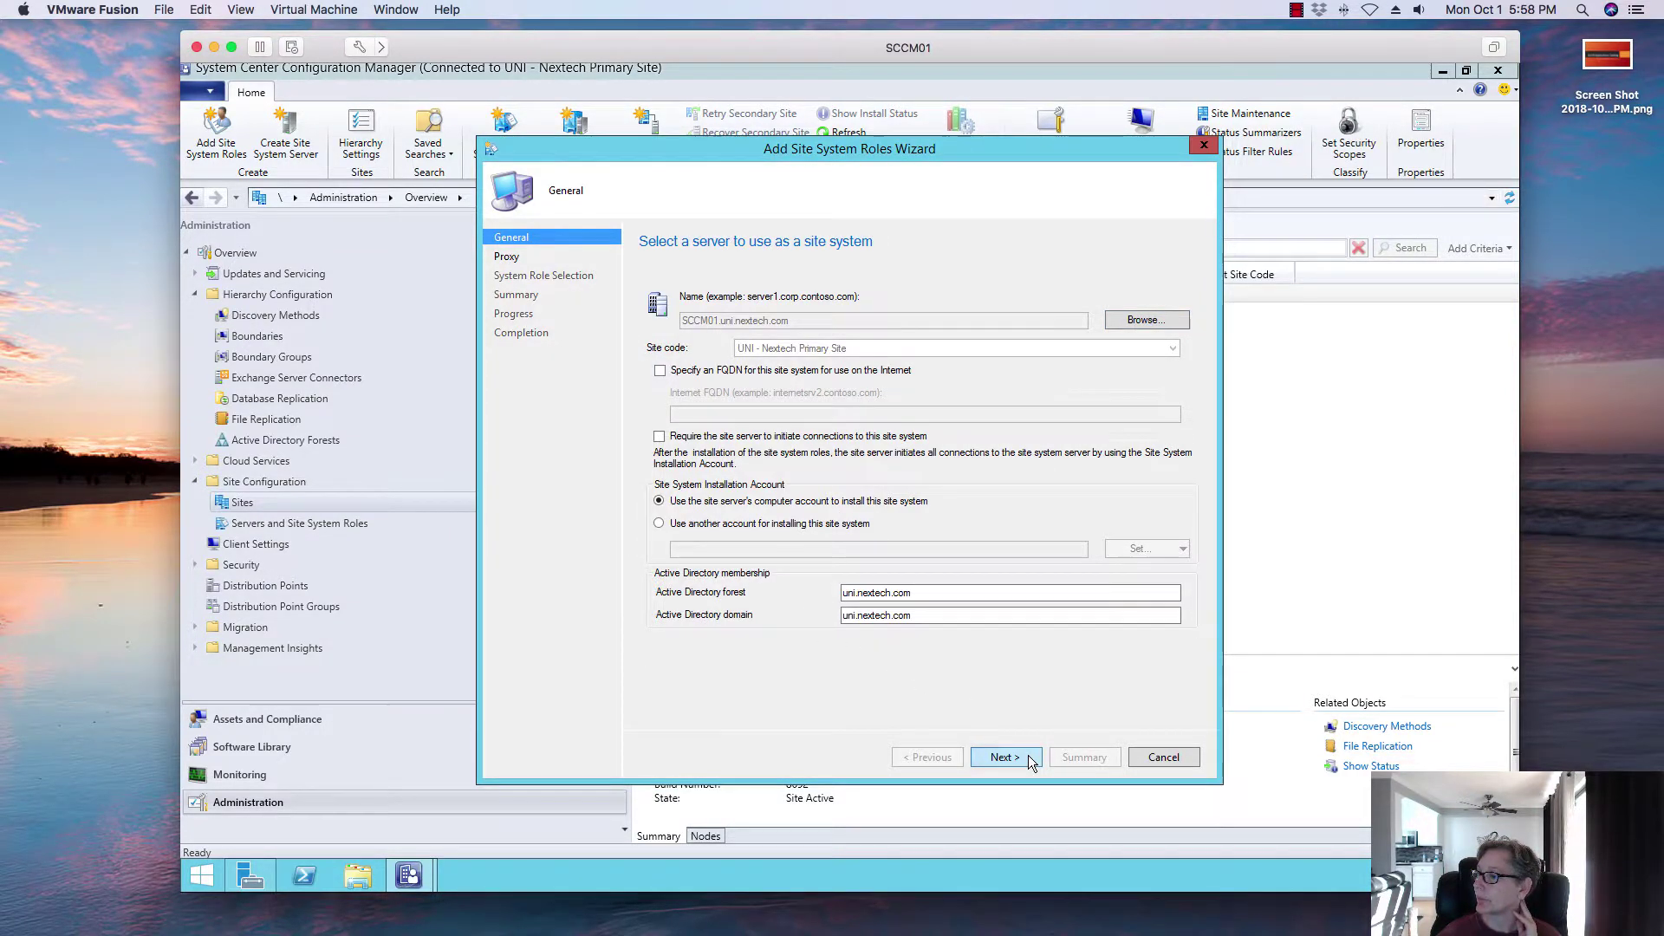
pyautogui.click(996, 756)
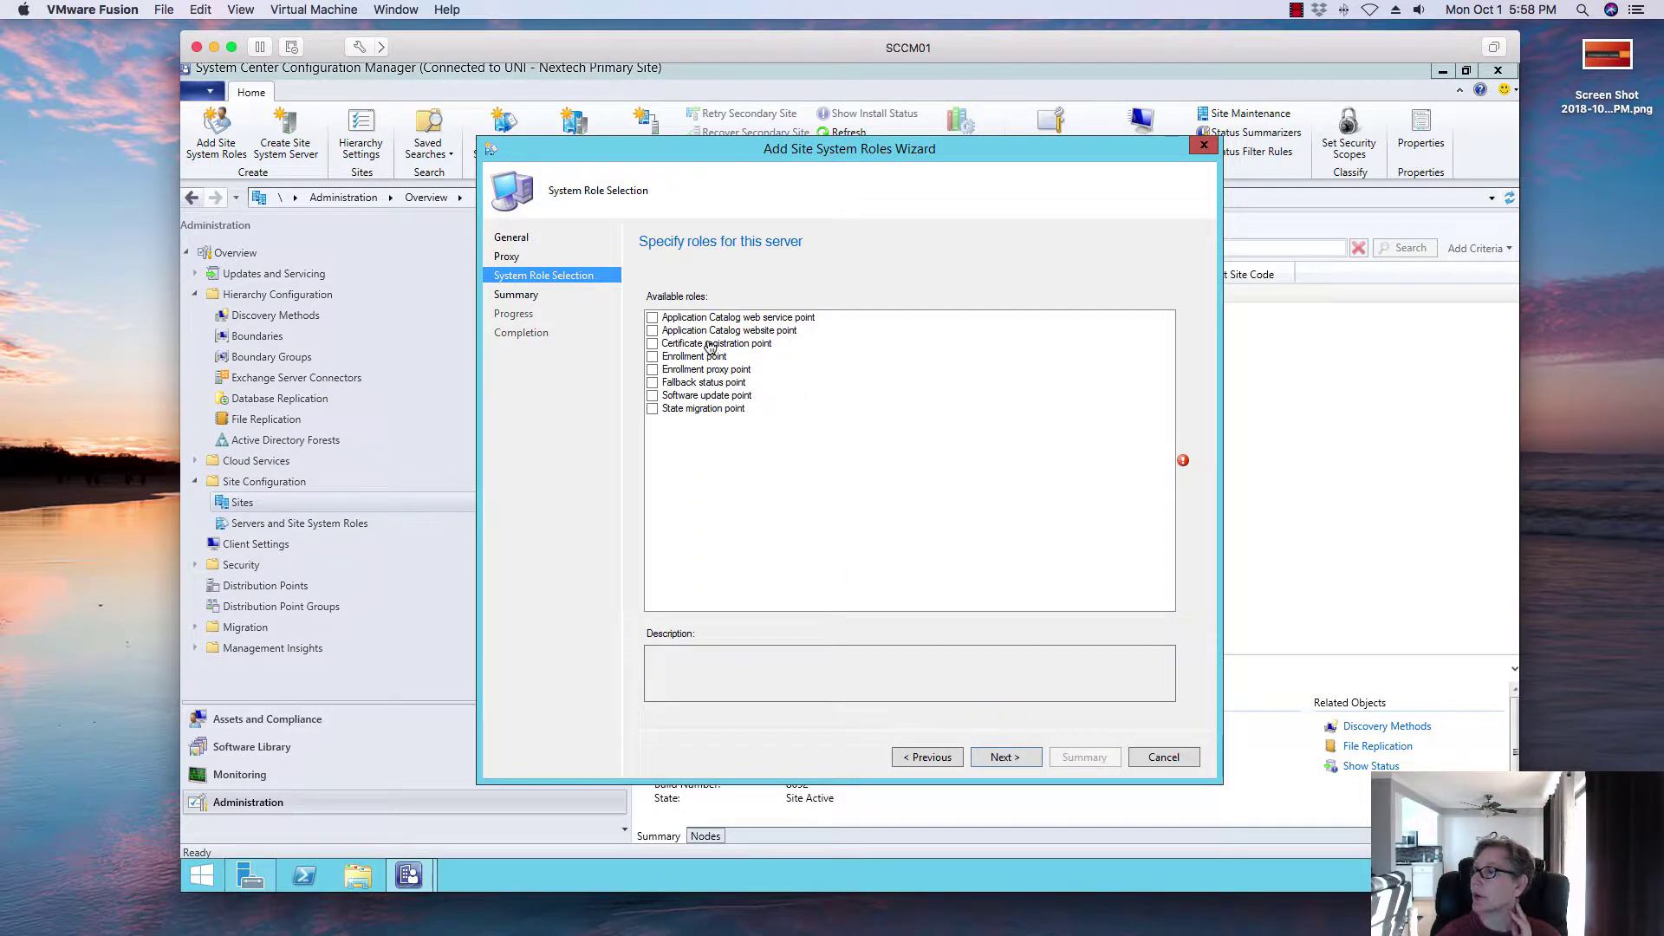
# Step: Tick both Application Catalog roles and accept default web service and website settings (HTTP port 80)
pyautogui.click(652, 318)
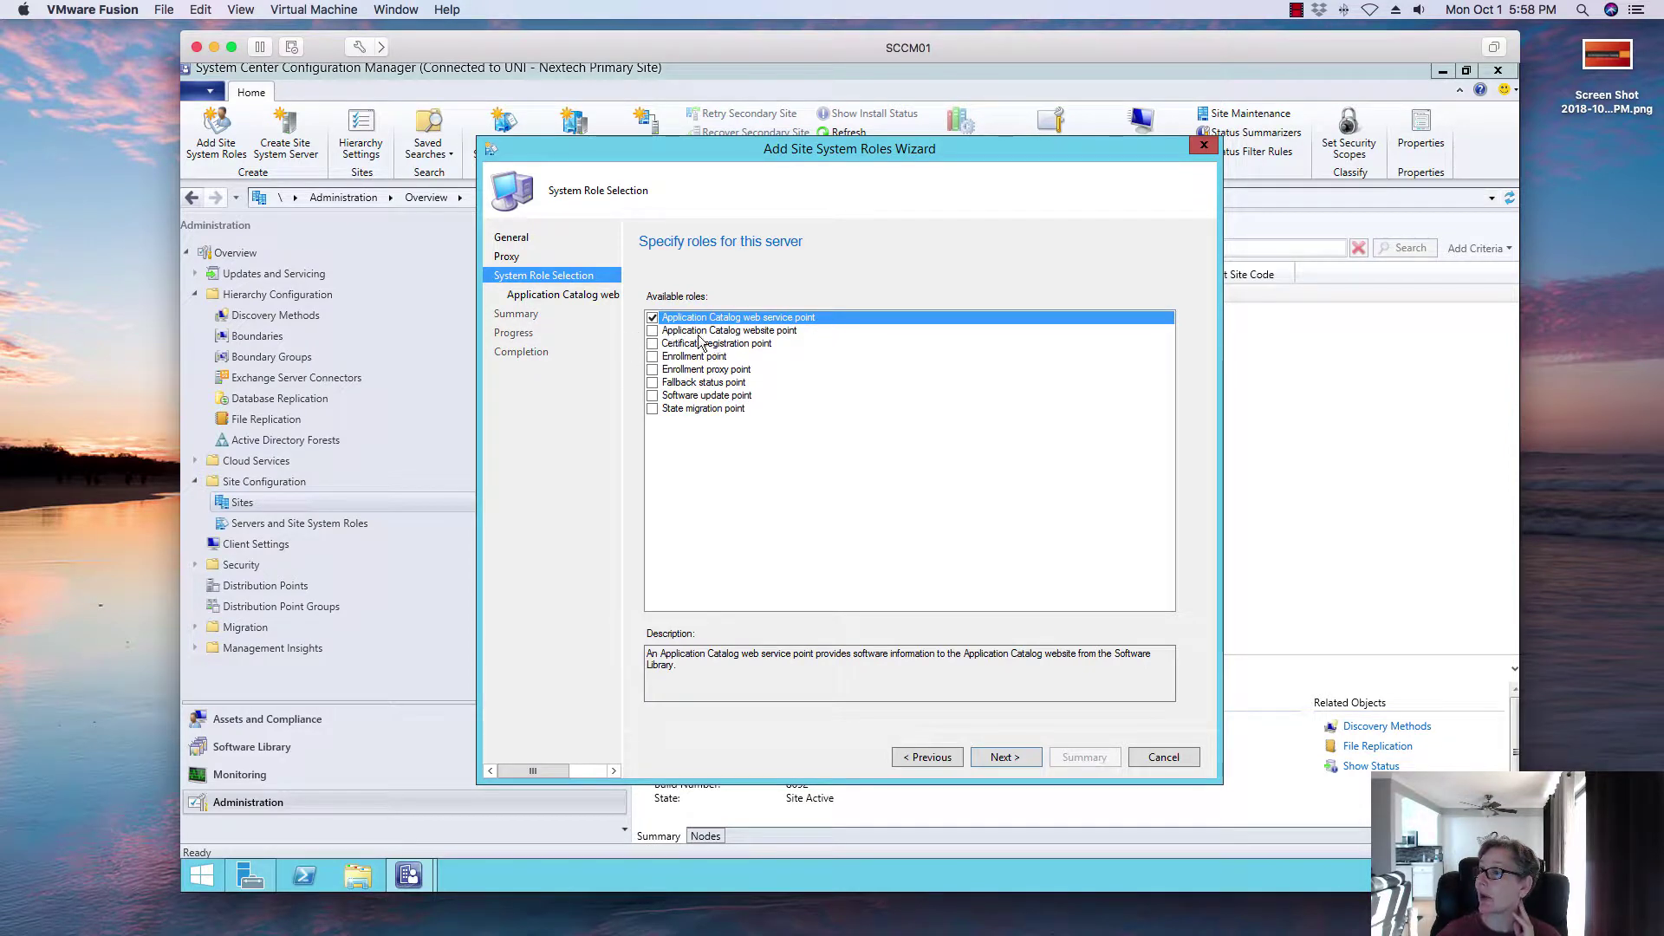
pyautogui.click(652, 331)
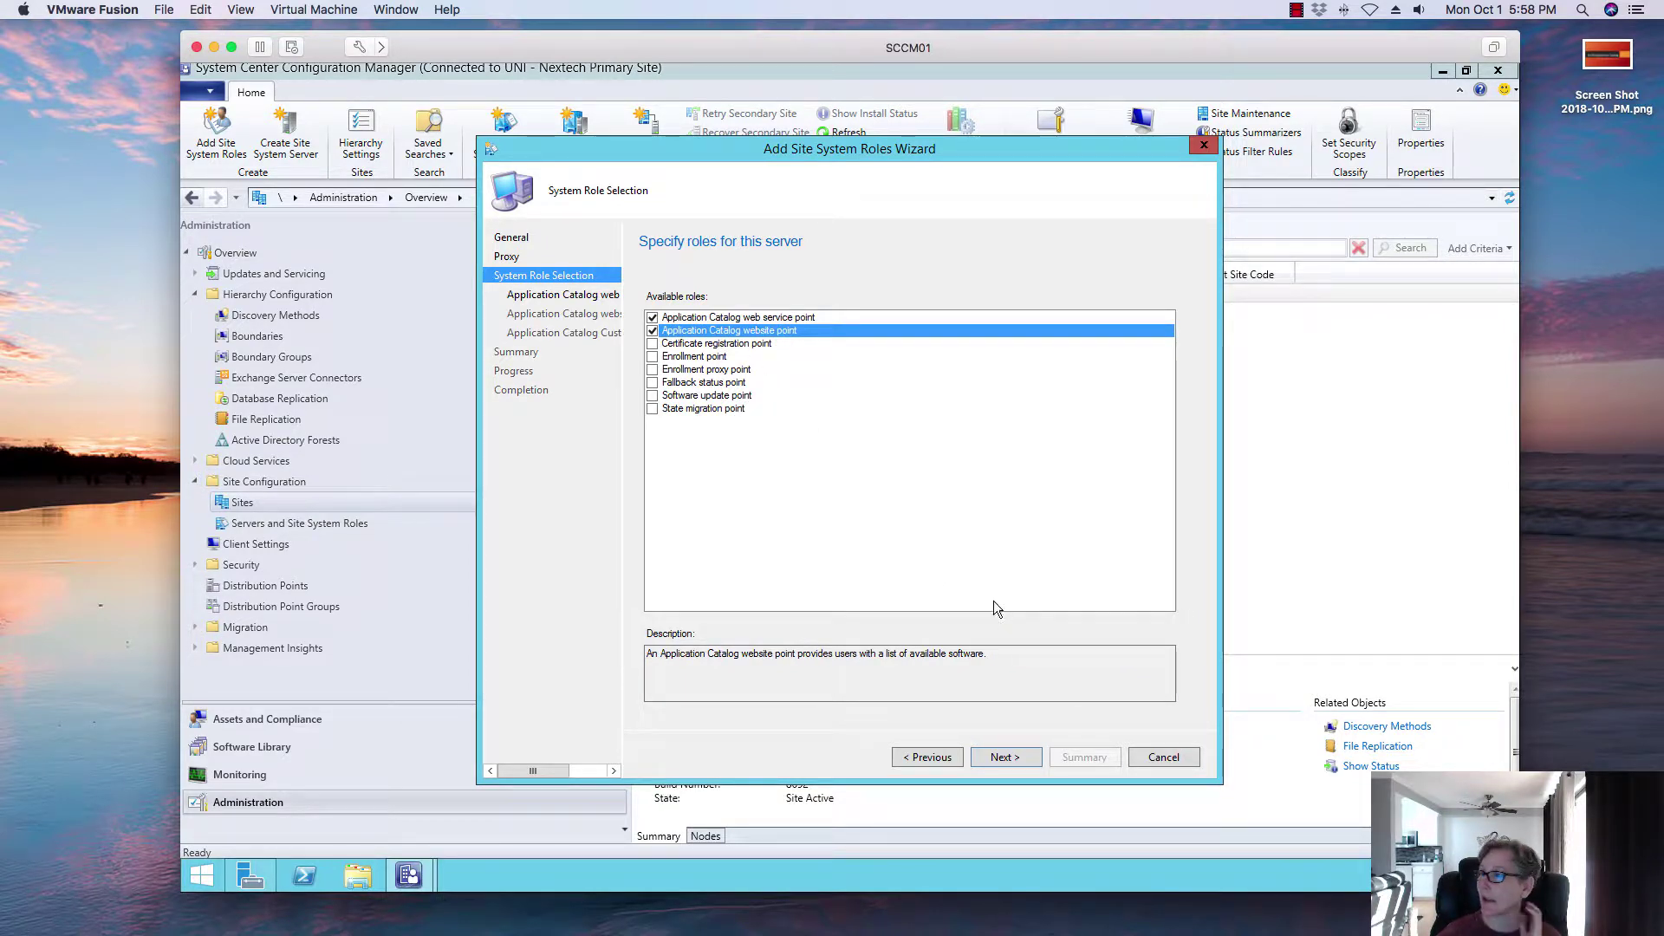
pyautogui.click(1000, 757)
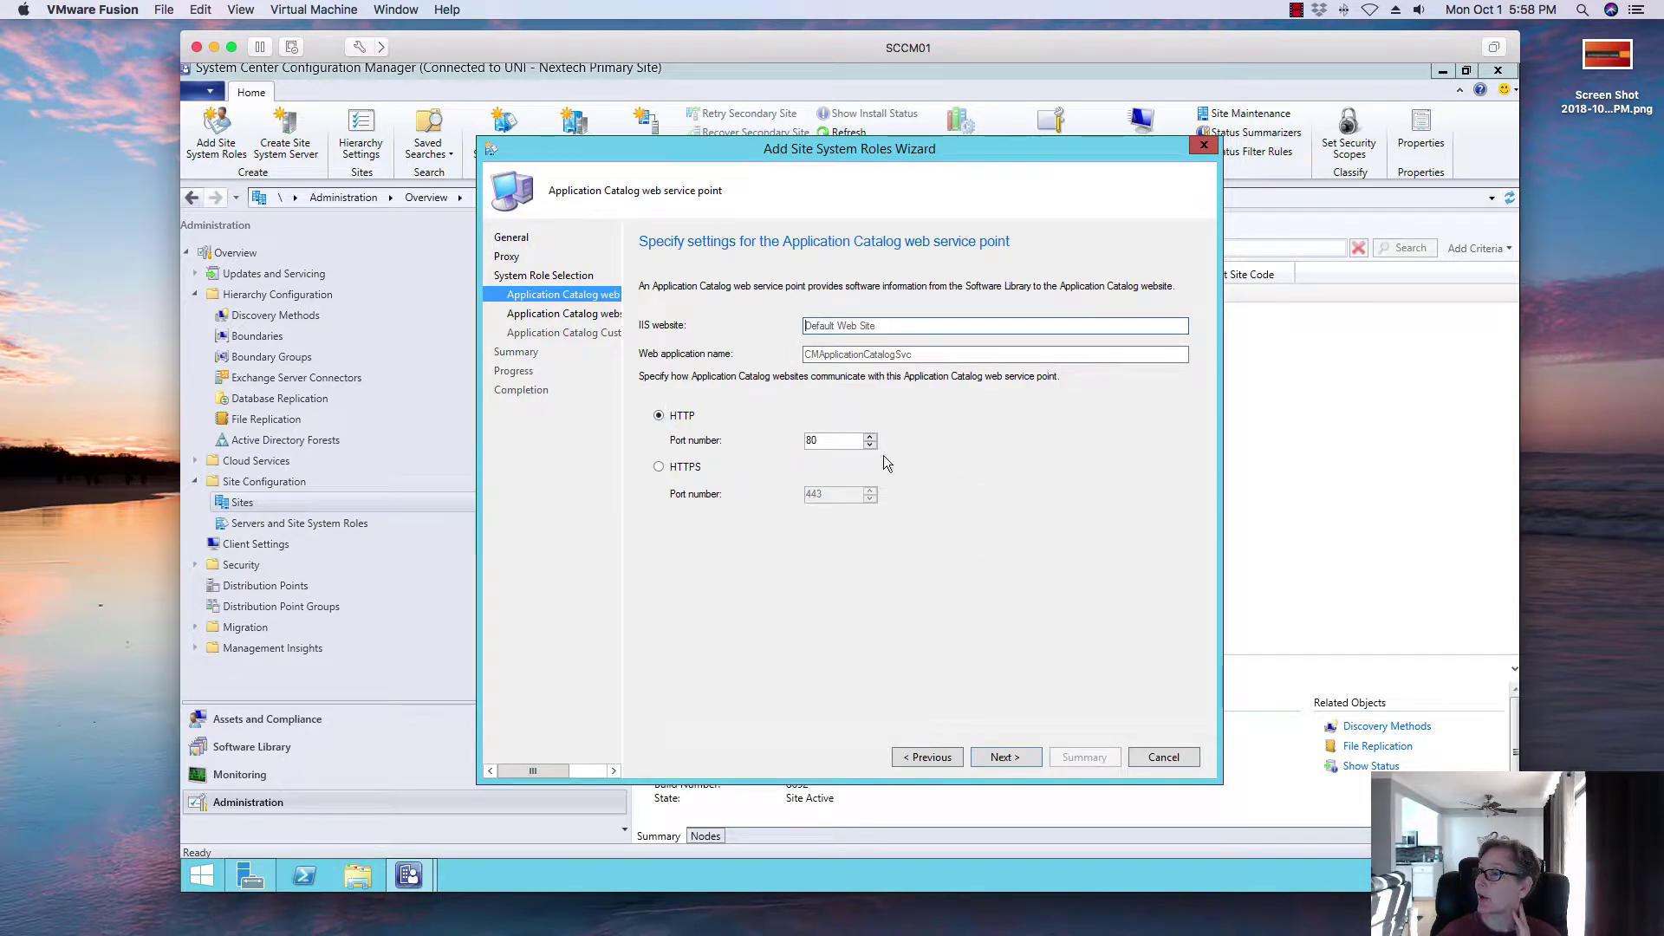
pyautogui.click(1006, 755)
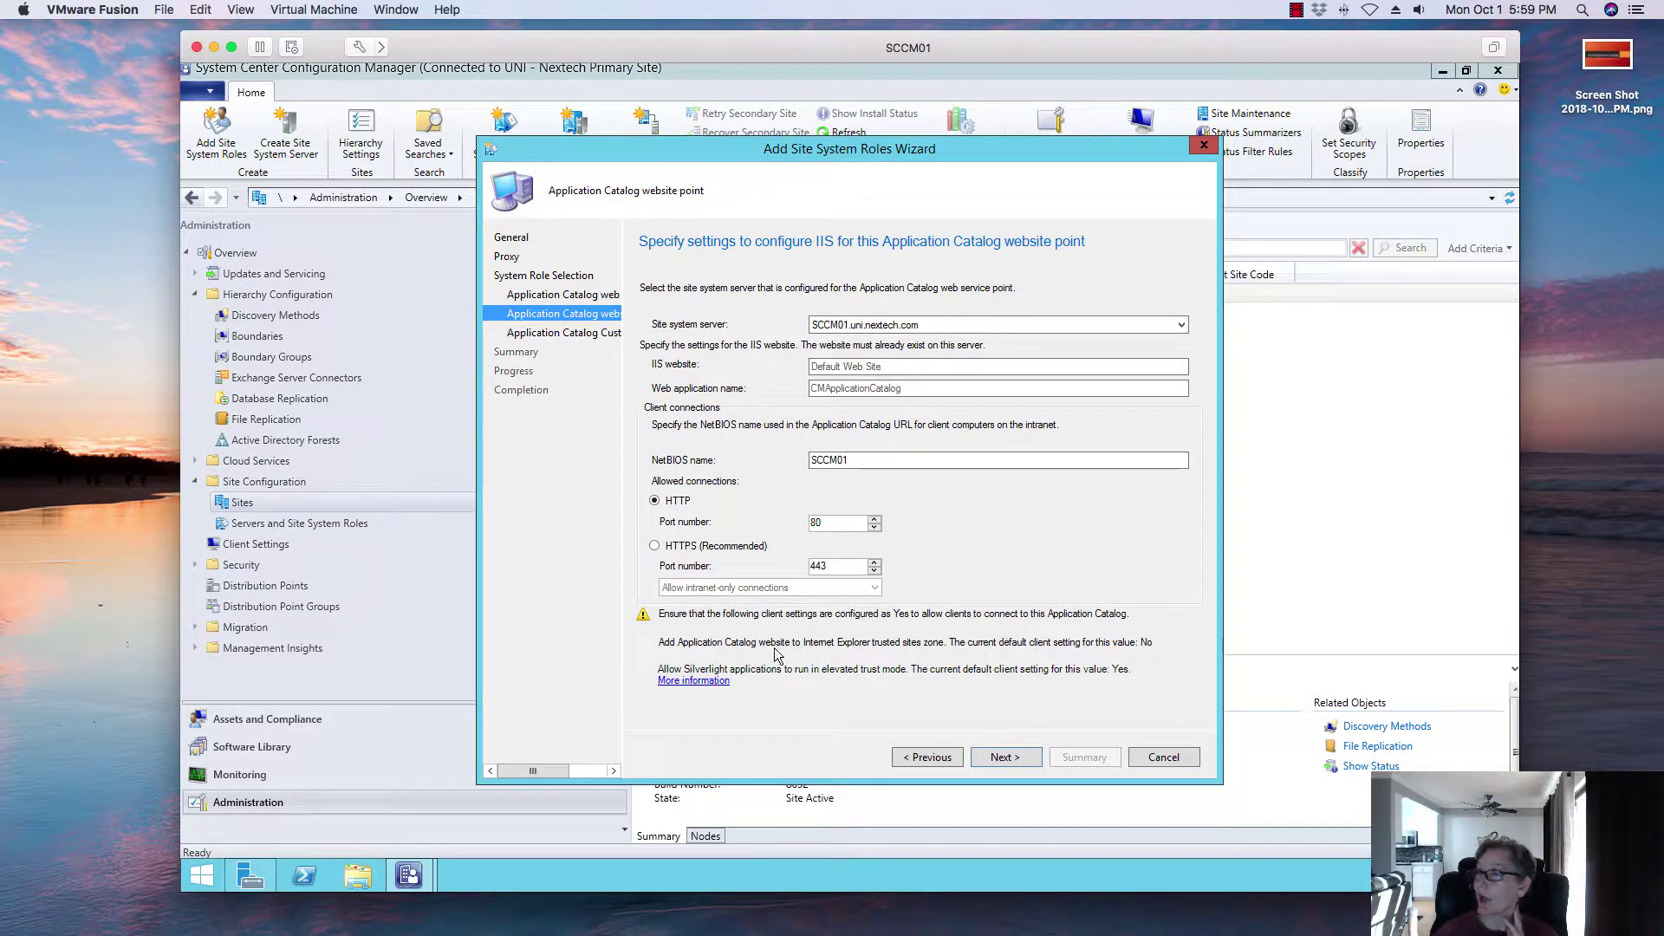
pyautogui.click(1009, 757)
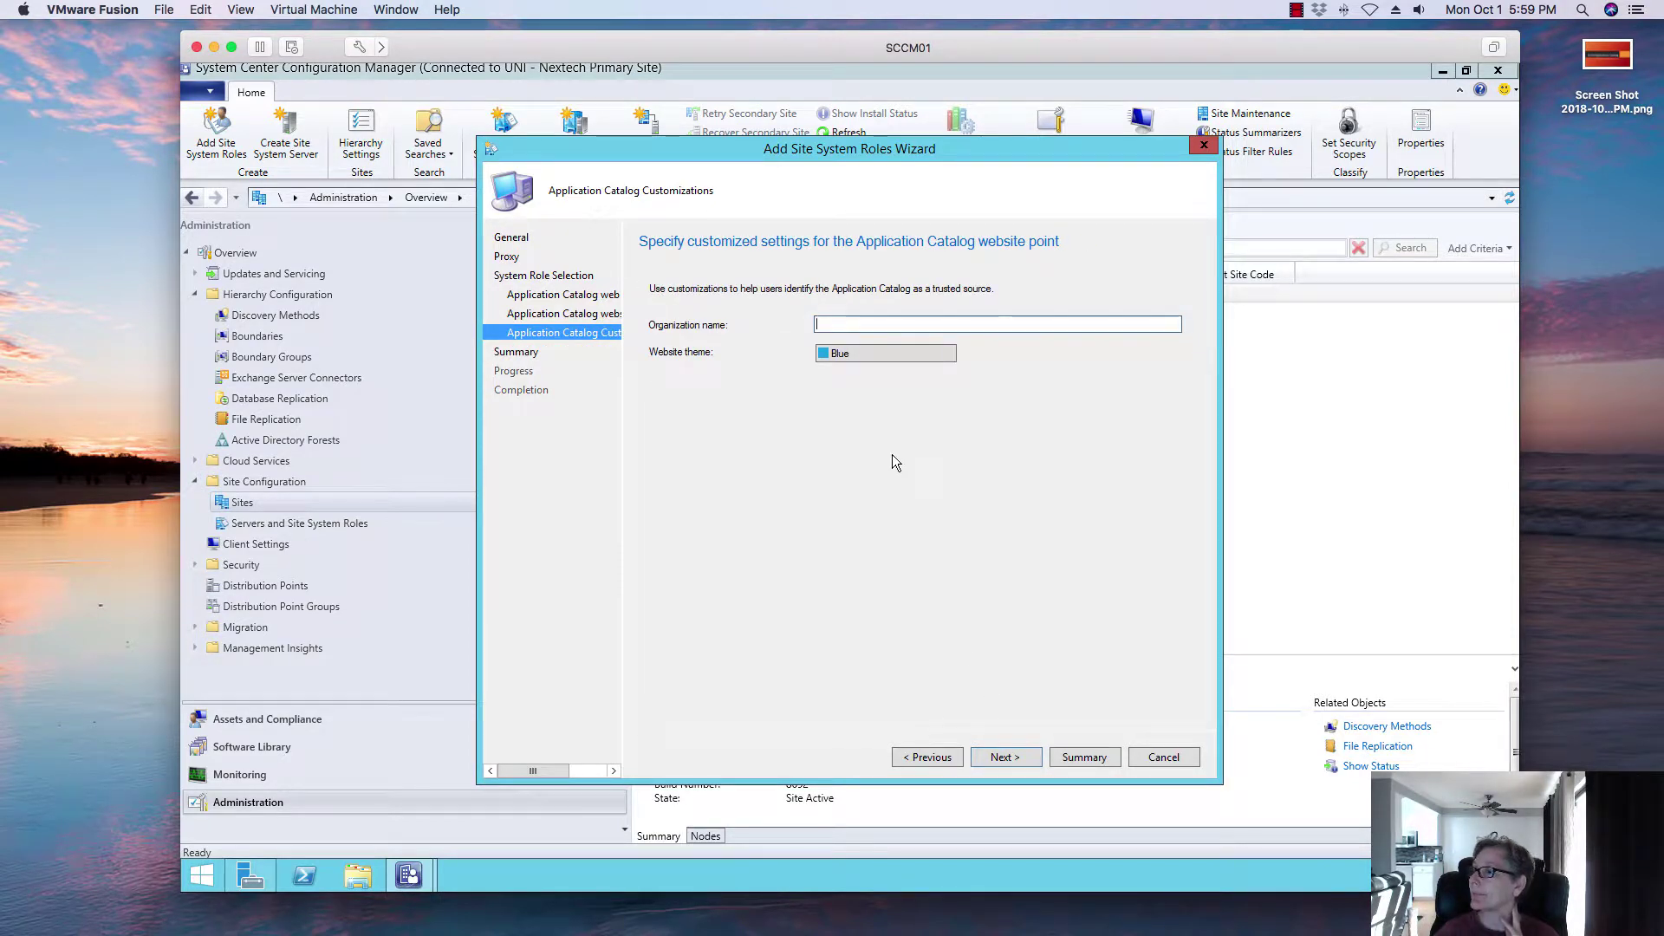
# Step: Enter organization name Uni Nextech and choose the Orange website theme
pyautogui.write('U')
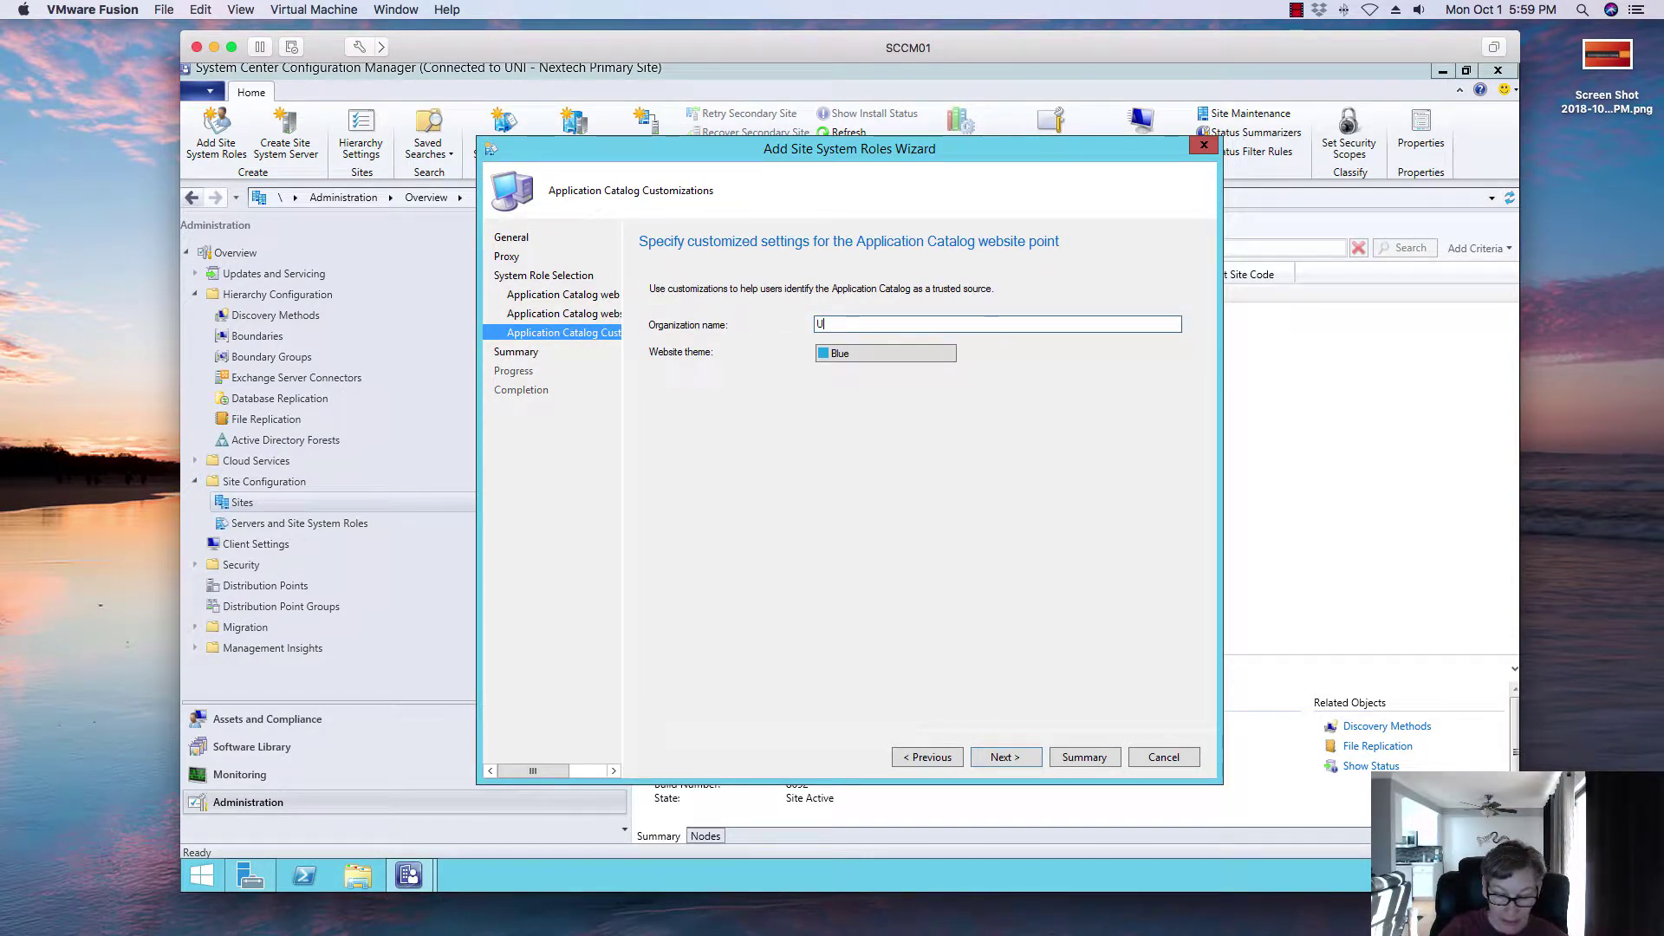
pyautogui.write('ni Nextec')
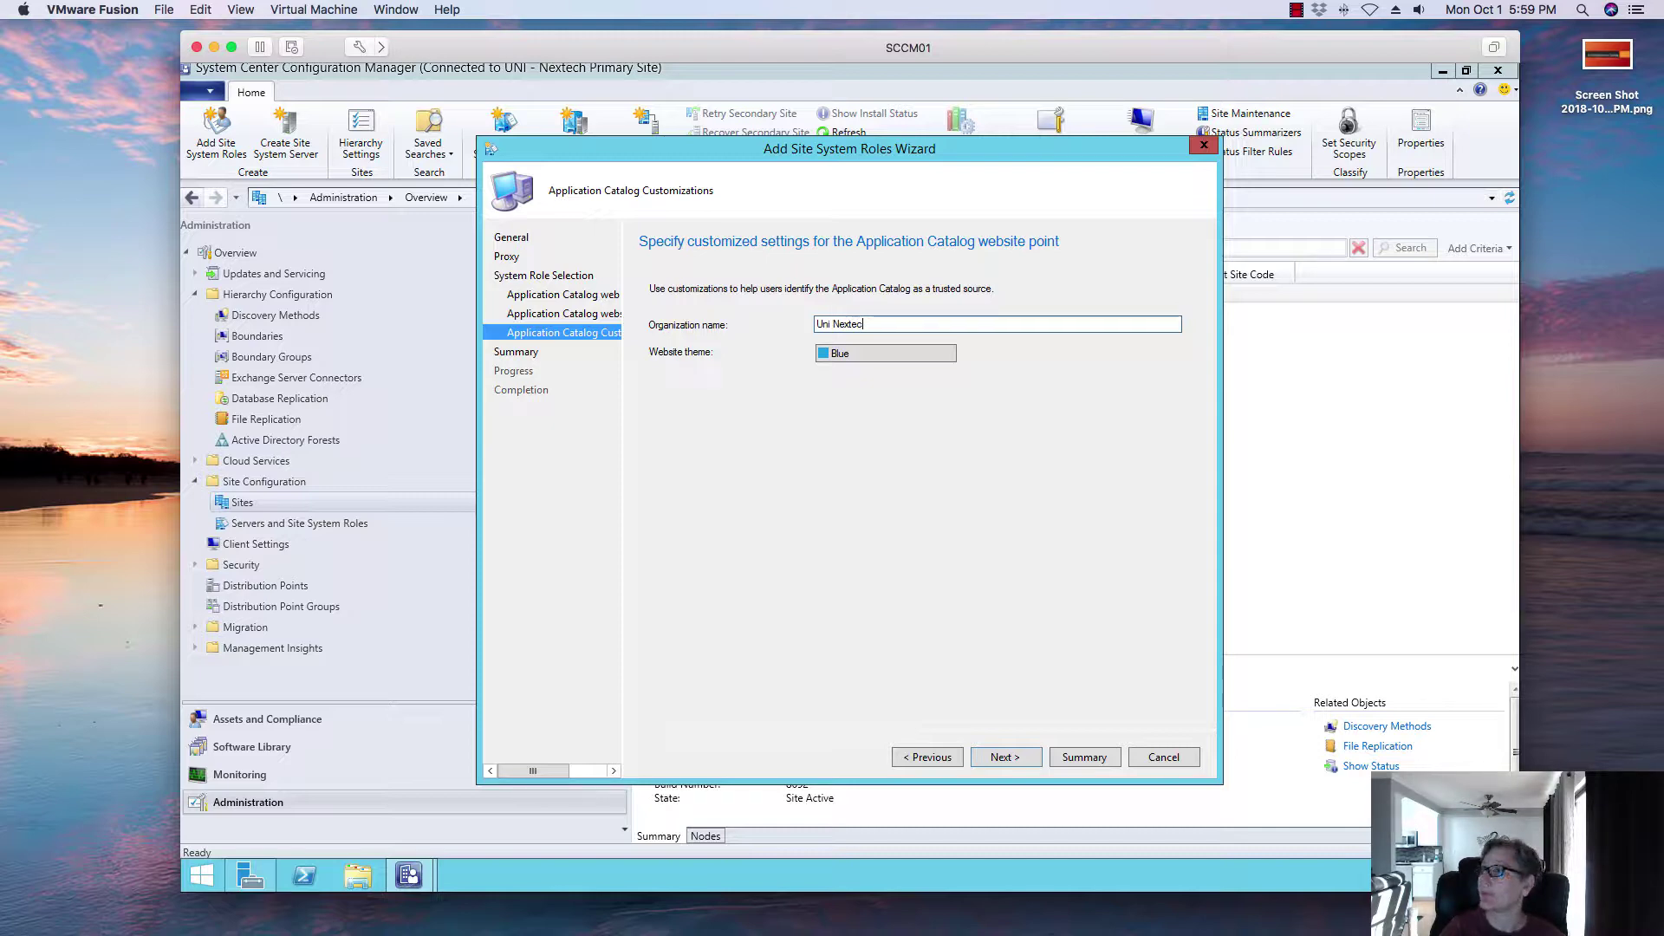
pyautogui.press('BackSpace')
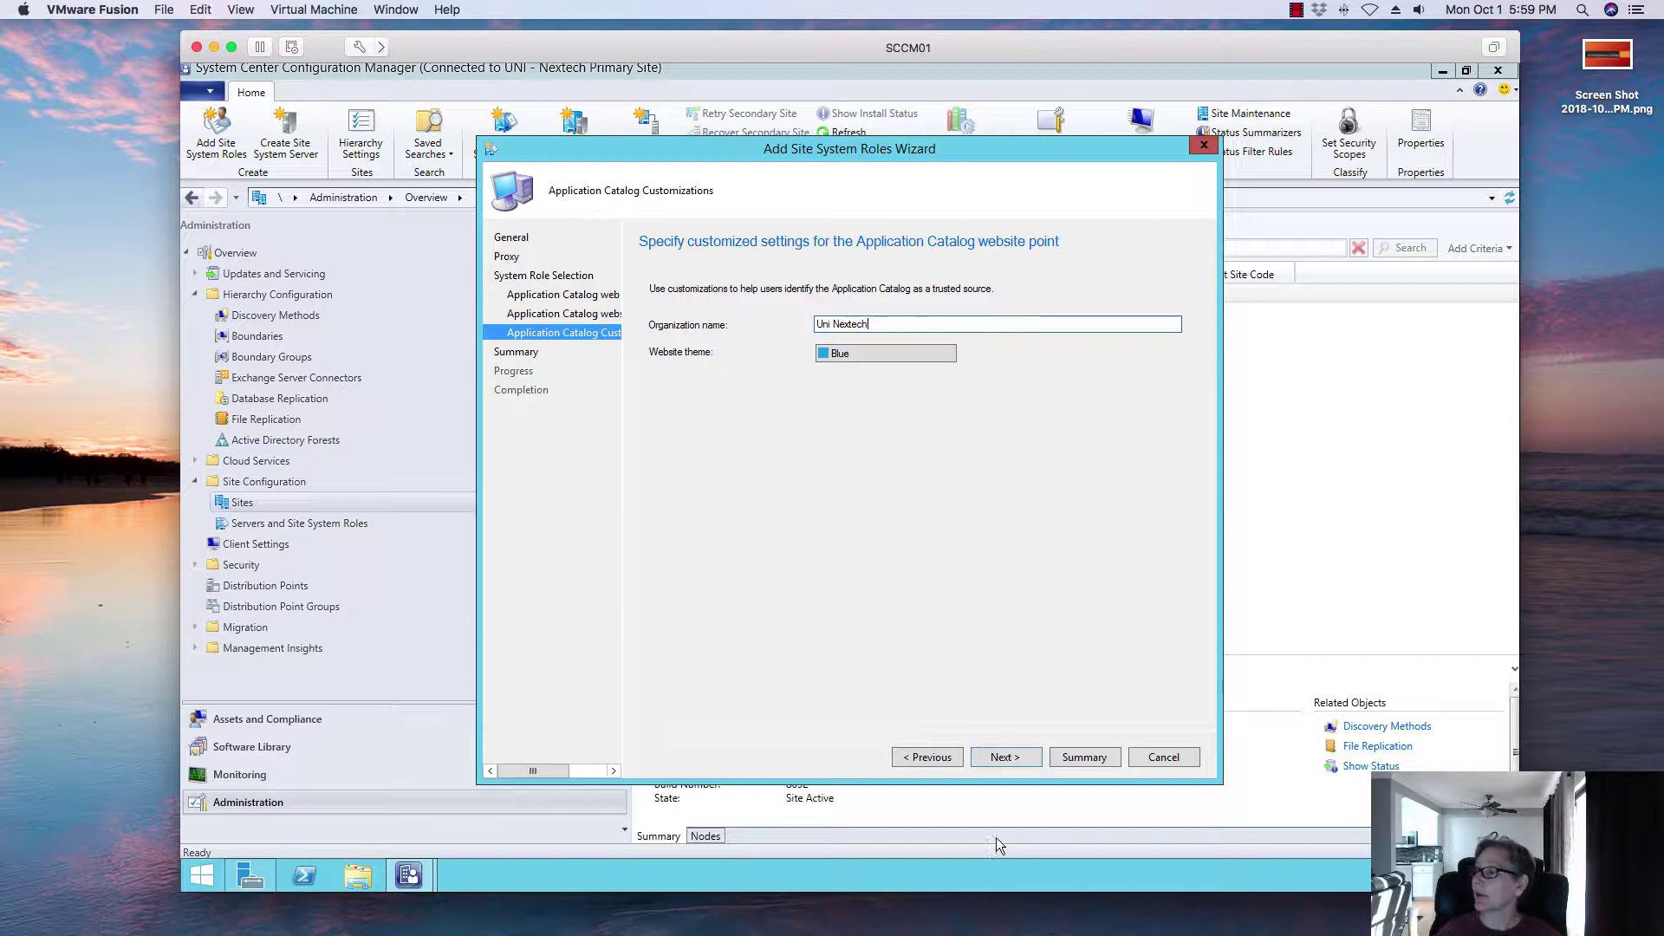
pyautogui.click(931, 356)
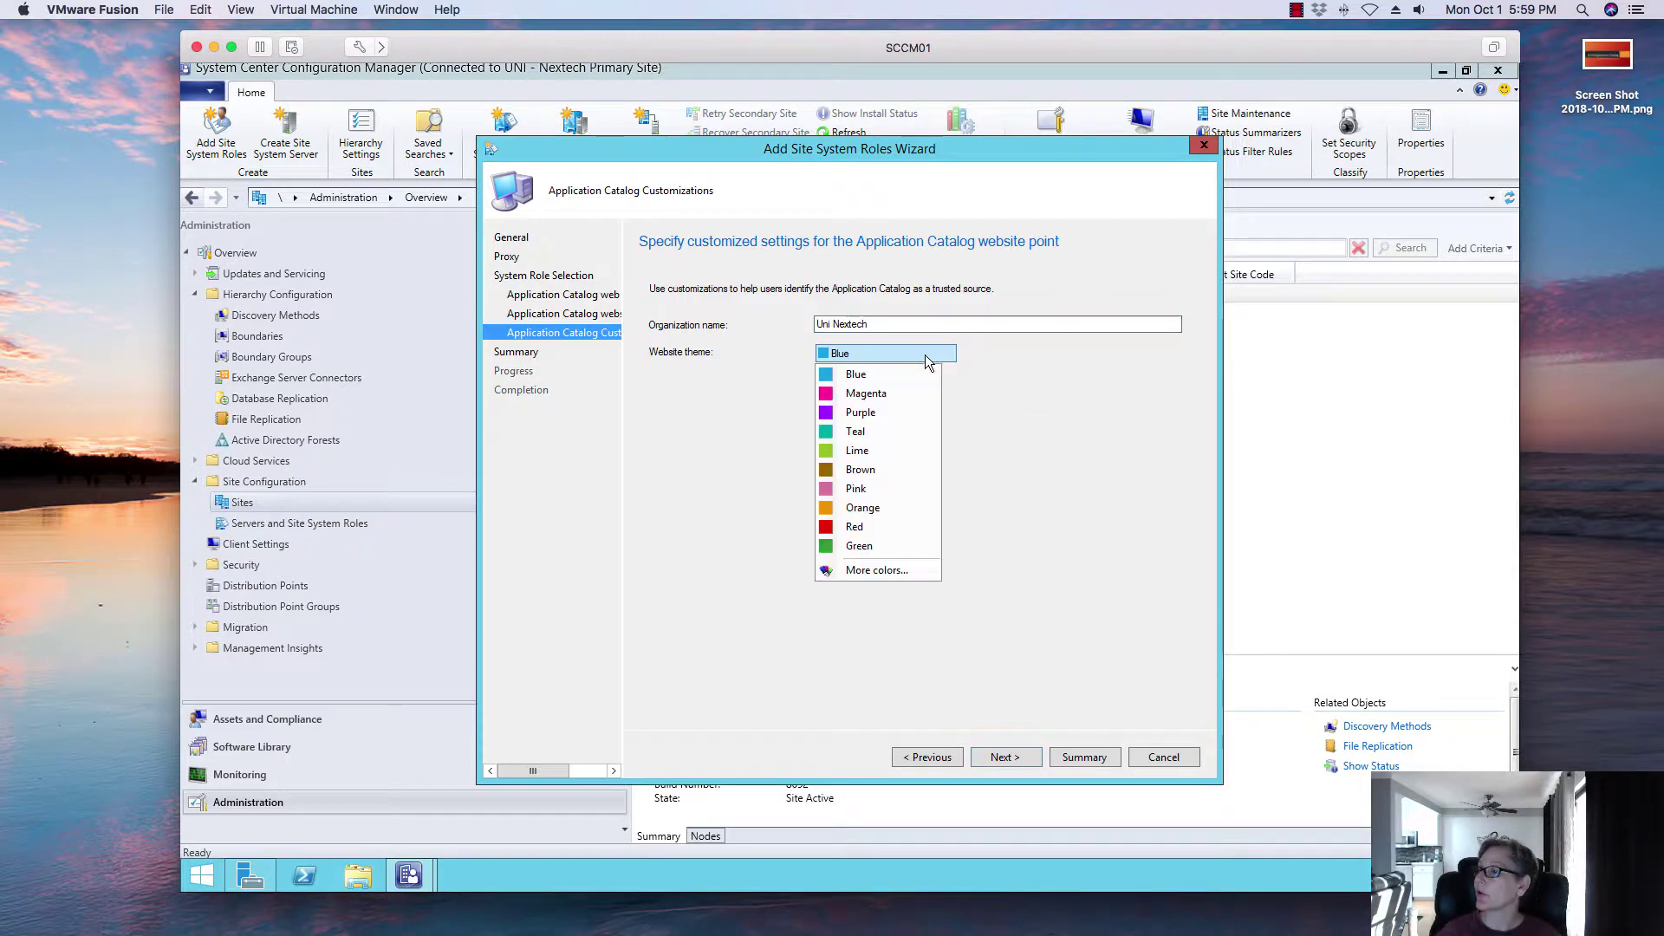
pyautogui.click(901, 509)
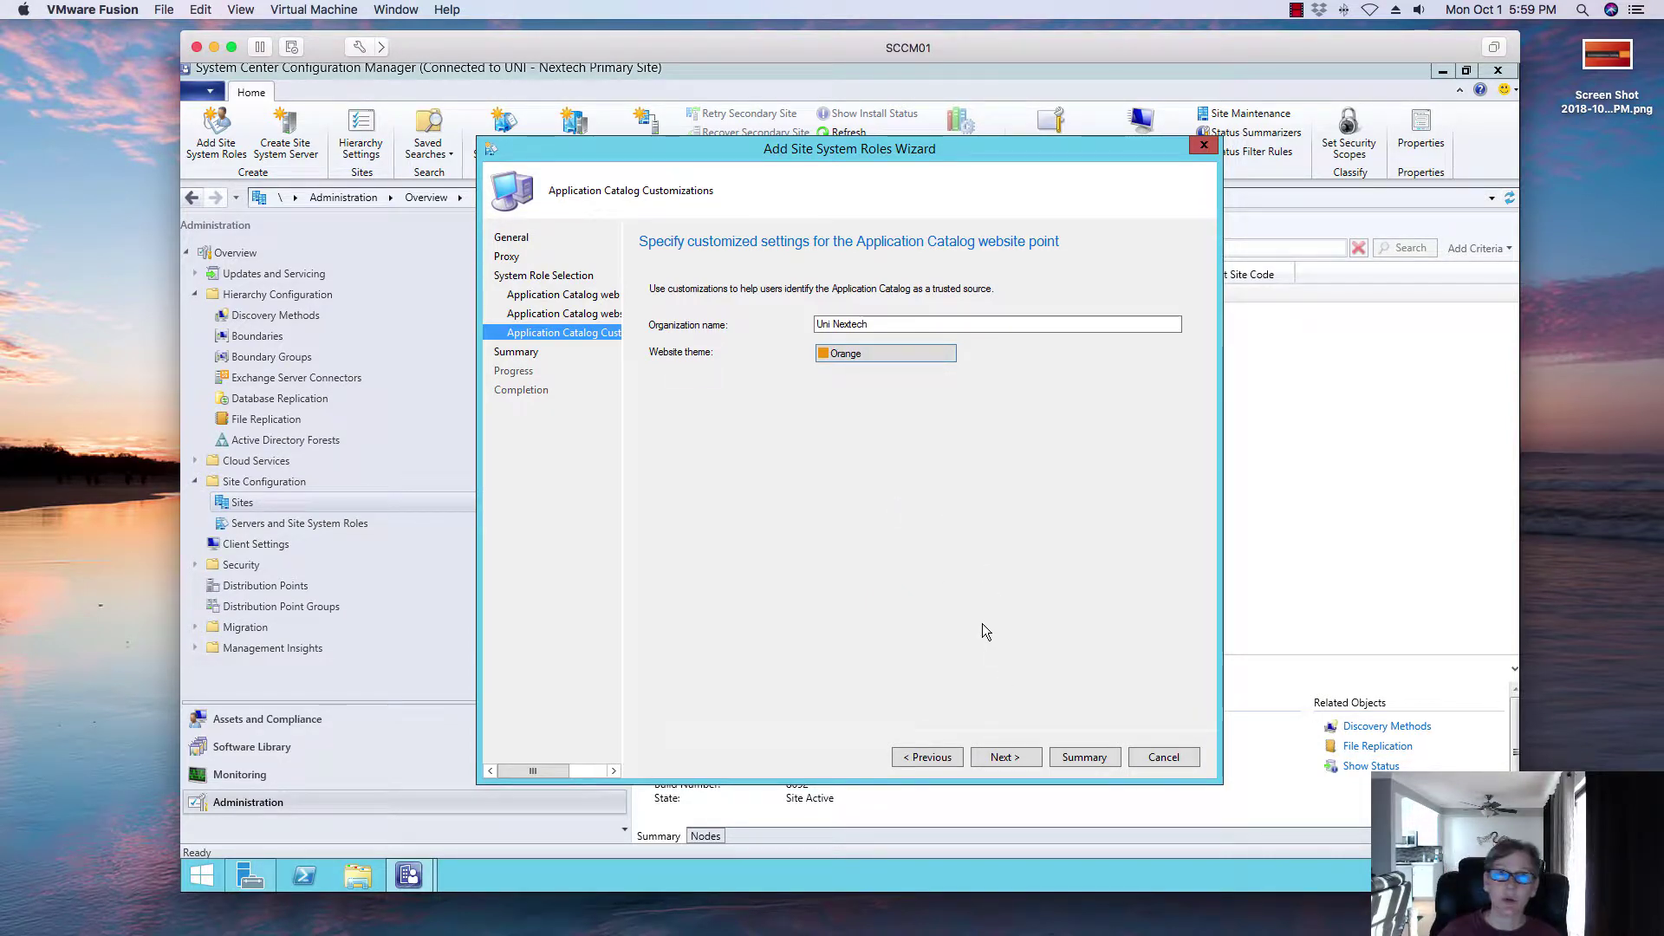
# Step: Complete the wizard through the summary so both roles are added, then close it
pyautogui.click(1005, 757)
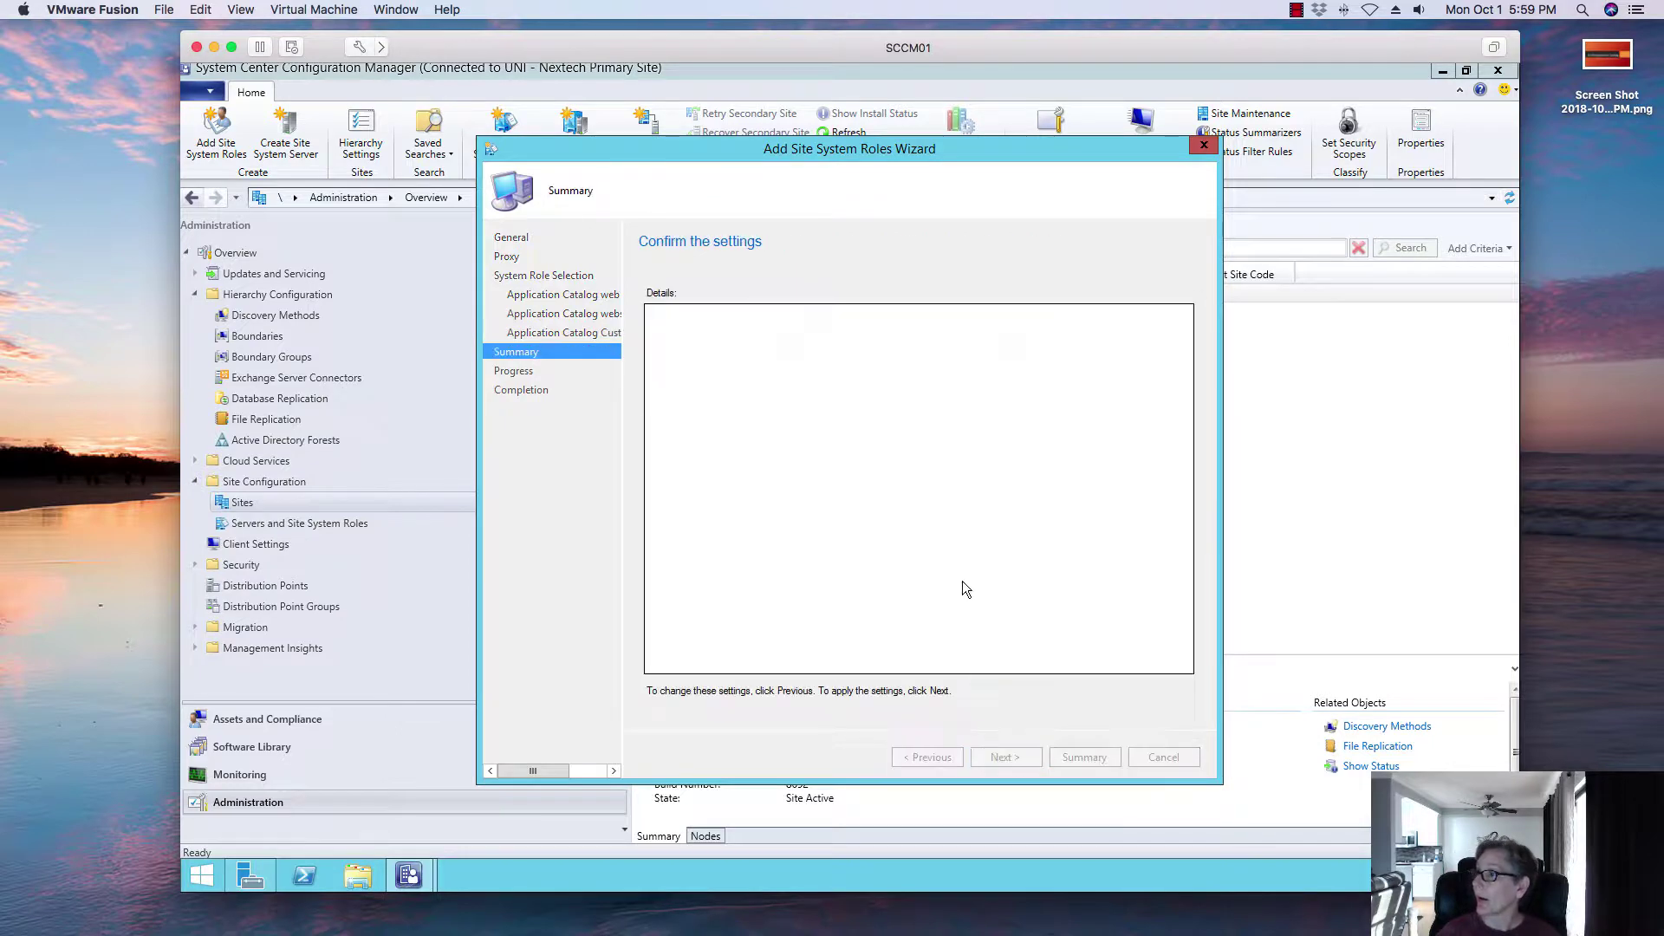
pyautogui.click(1005, 756)
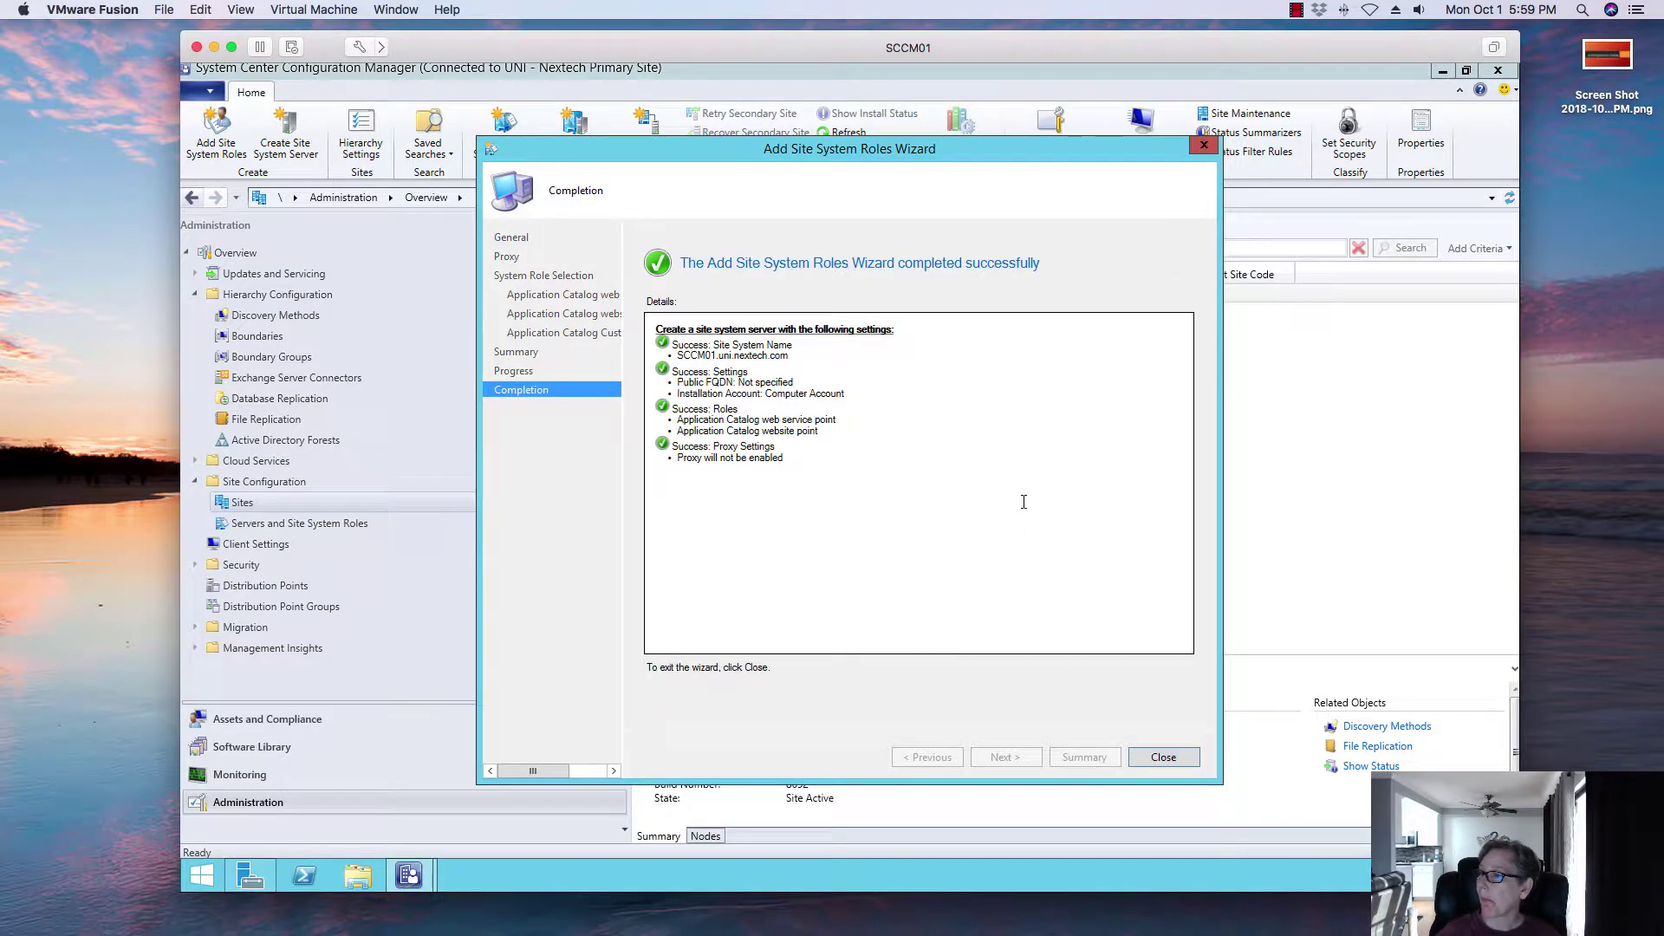
pyautogui.click(1175, 764)
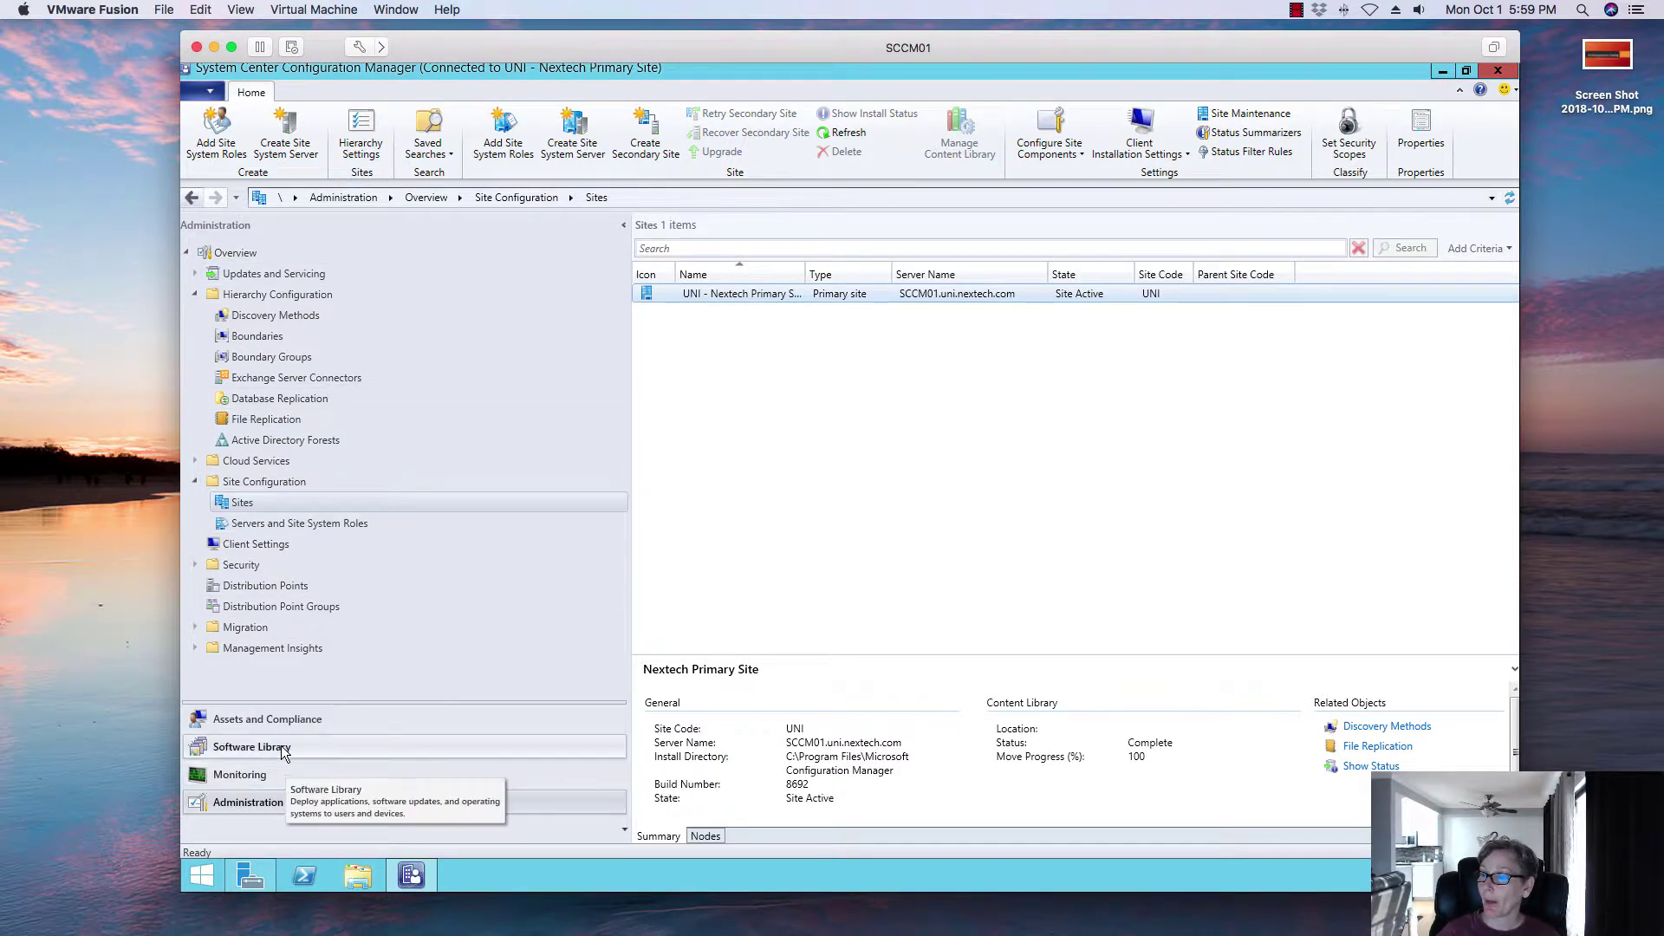
# Step: Open Default Client Settings' Computer Agent page and its Default Application Catalog website point setting
pyautogui.click(262, 714)
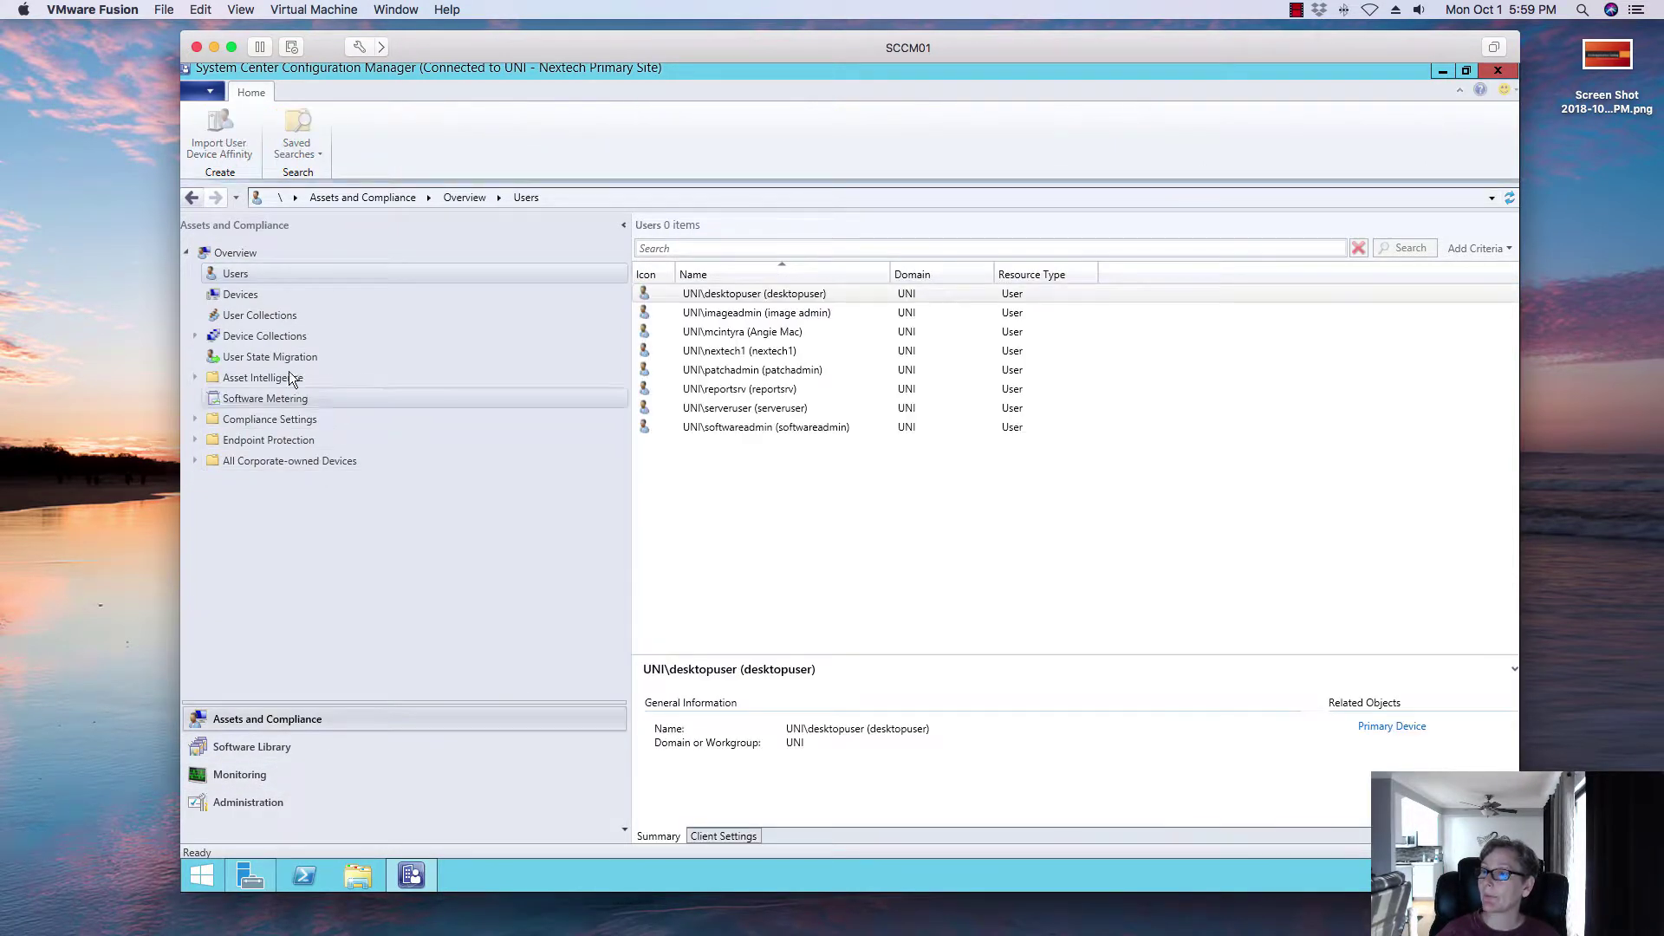
pyautogui.click(241, 797)
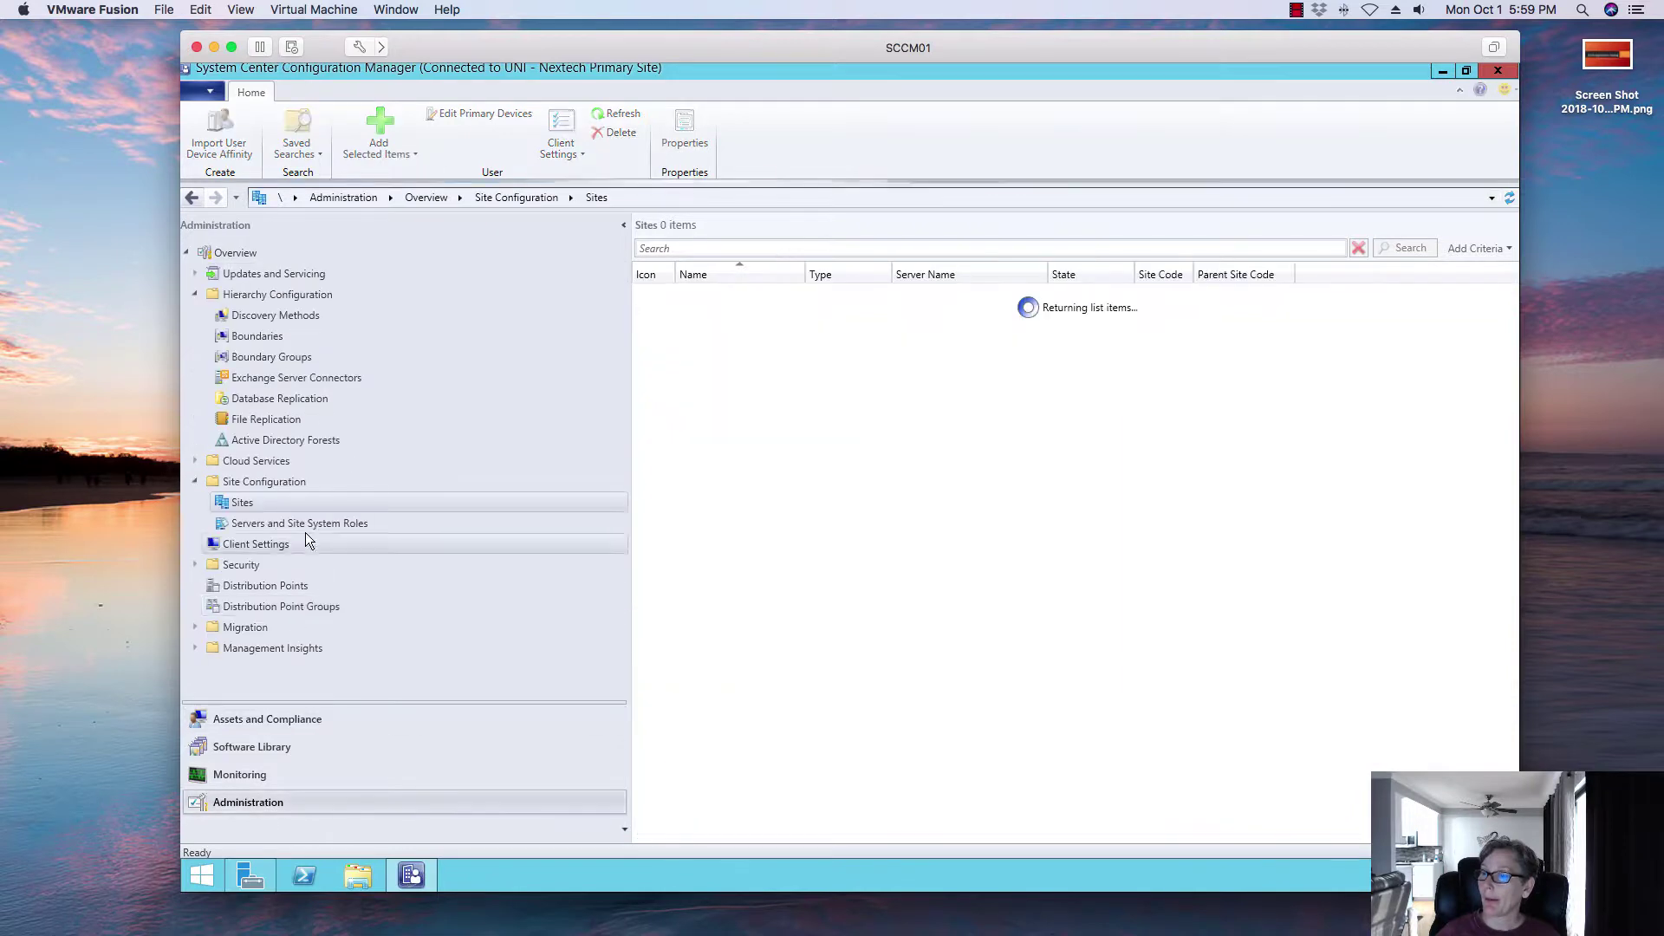
pyautogui.click(195, 481)
pyautogui.click(253, 502)
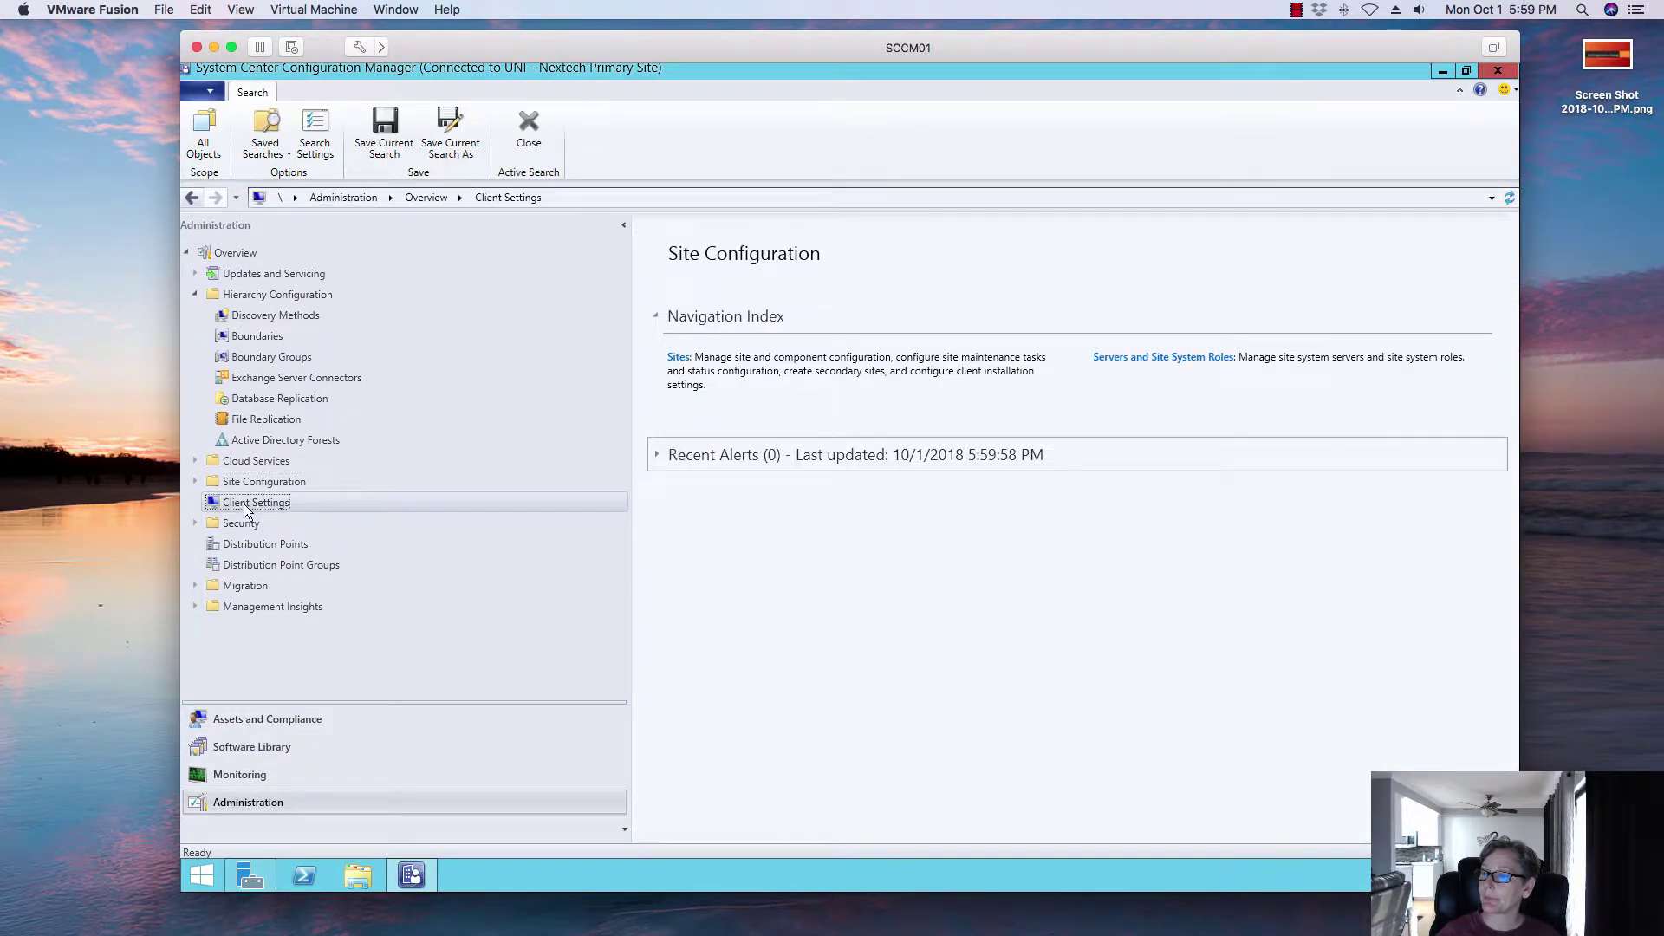
pyautogui.click(737, 299)
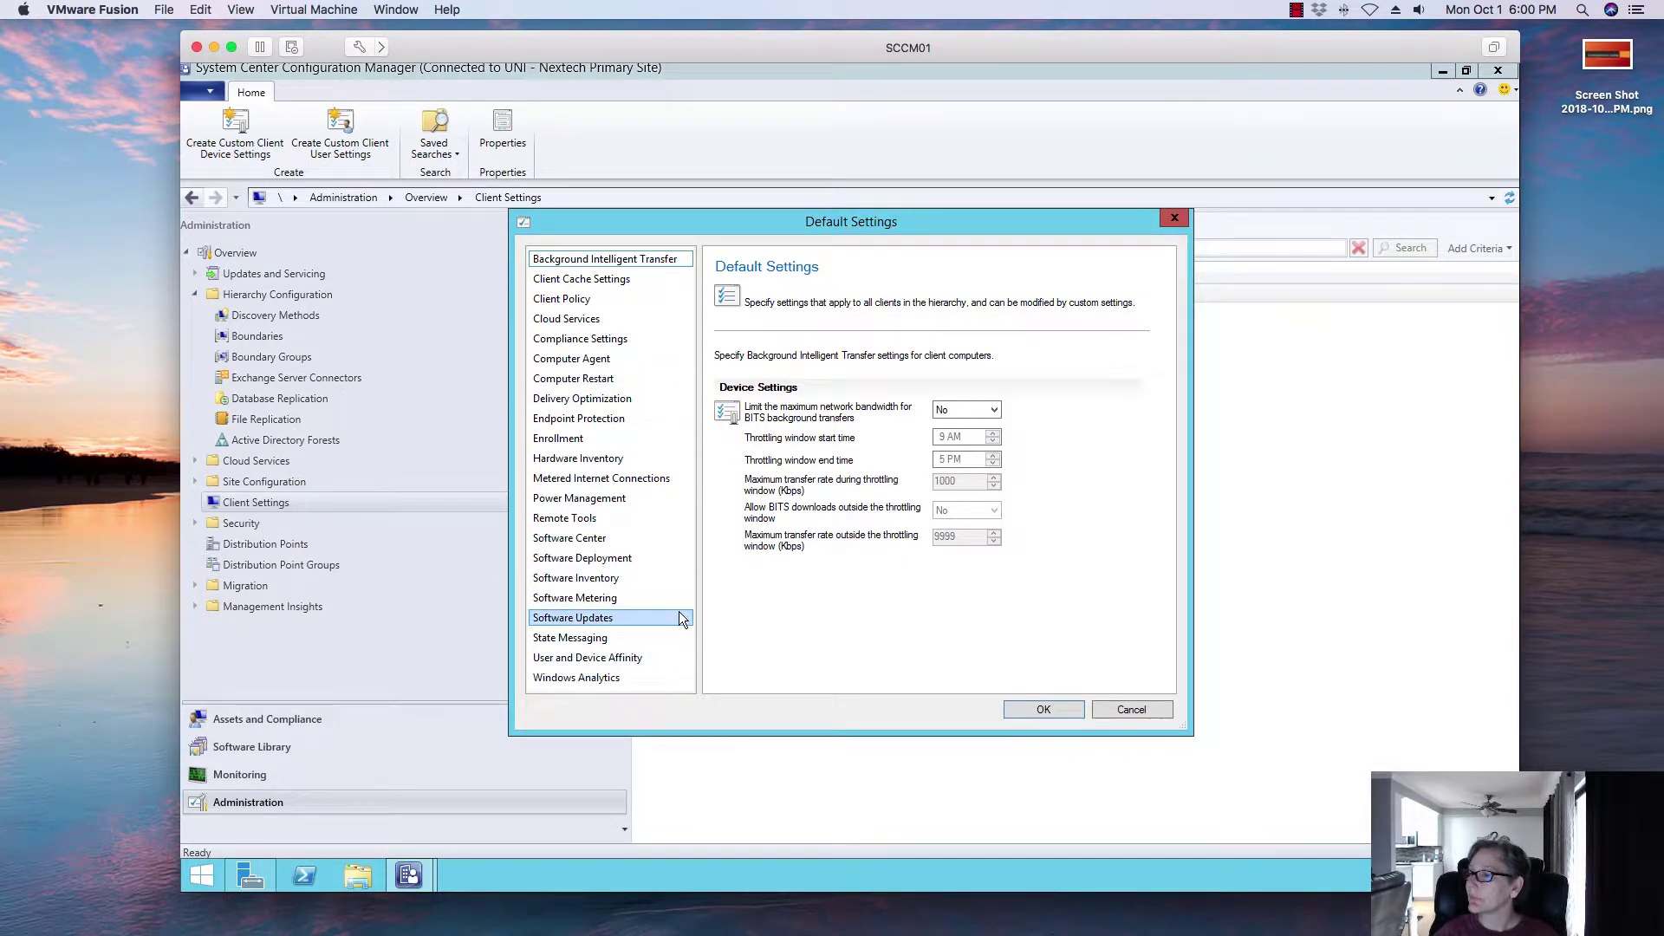
pyautogui.click(658, 299)
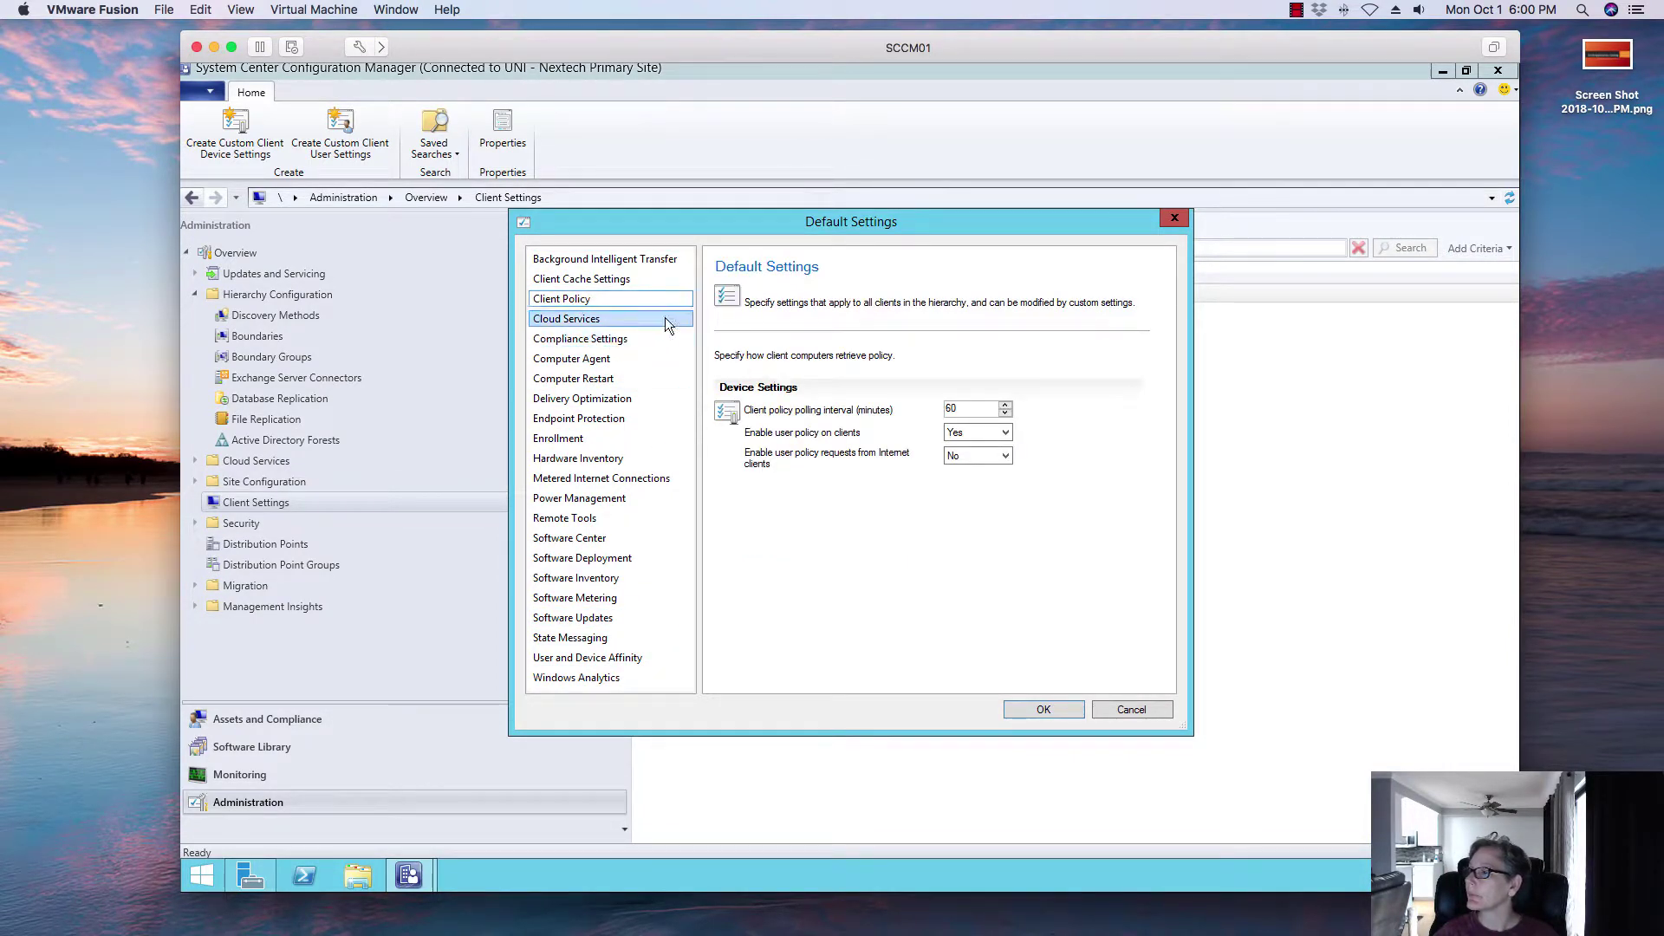
pyautogui.click(604, 358)
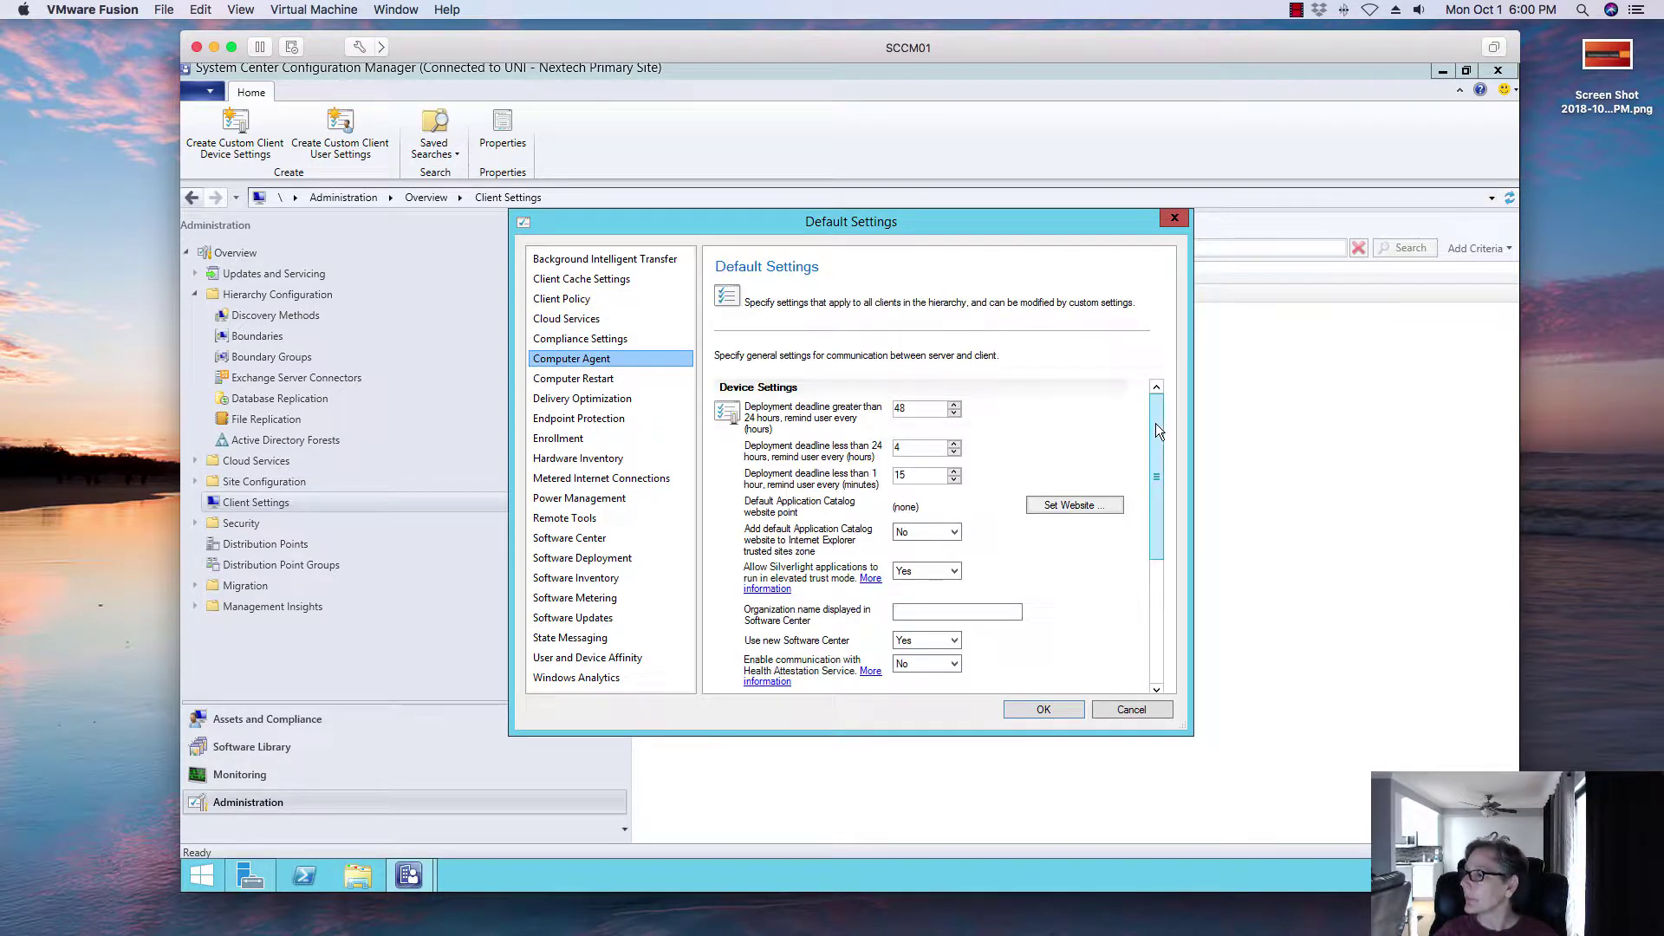
pyautogui.moveTo(1156, 423); pyautogui.dragTo(1156, 477)
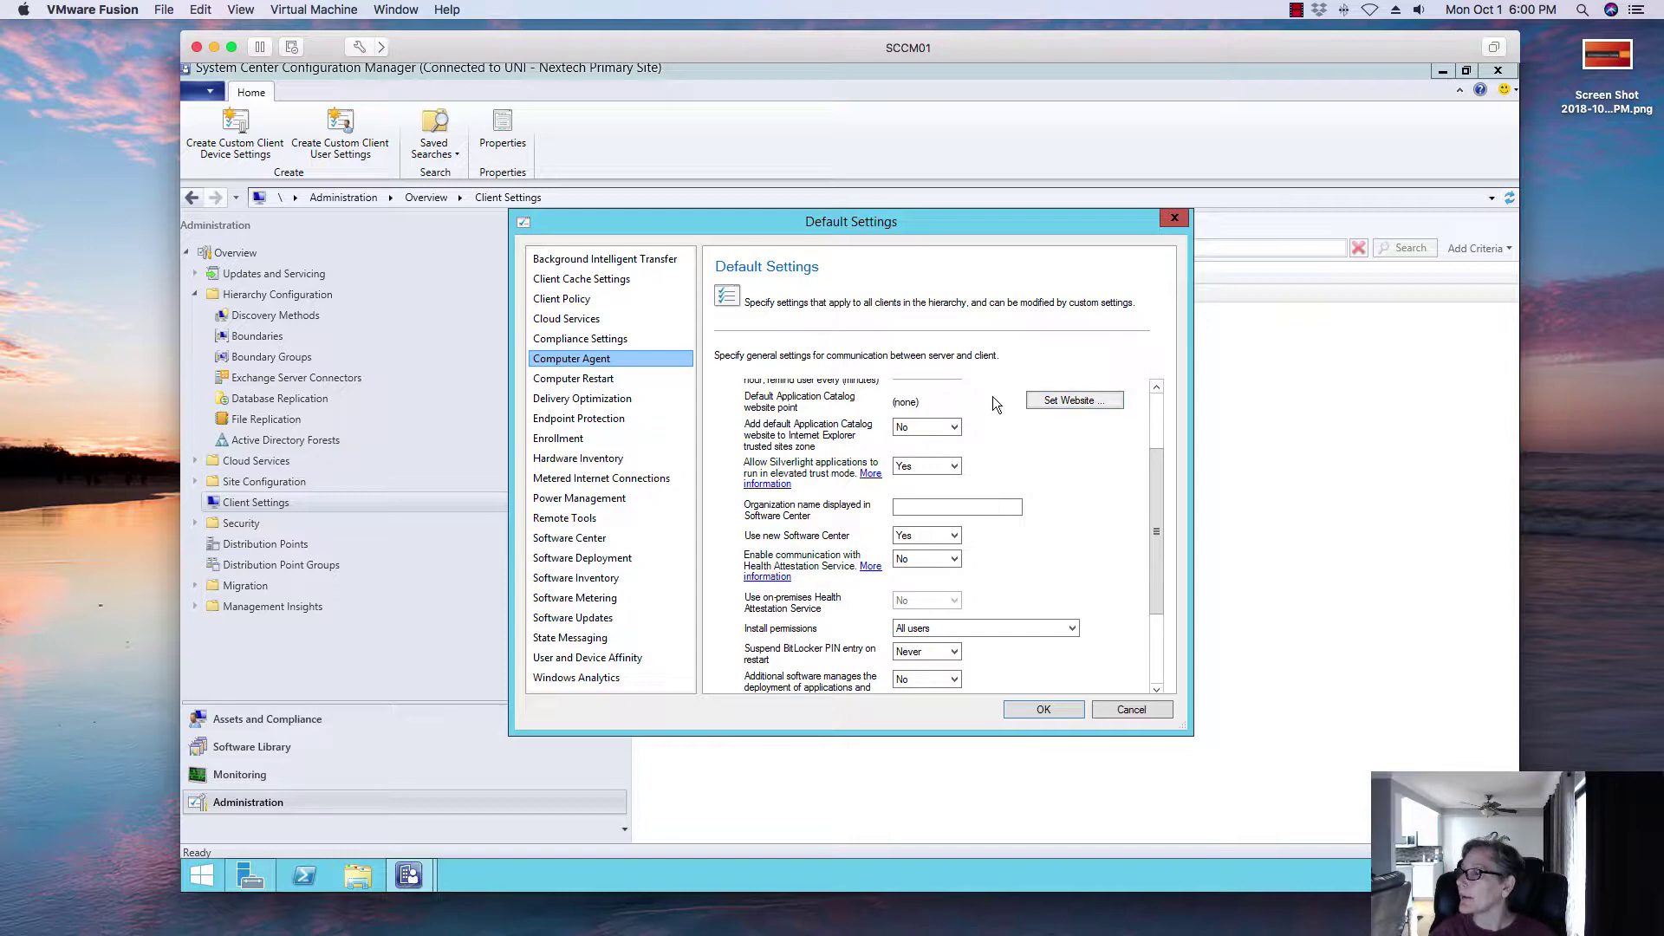
pyautogui.click(1055, 403)
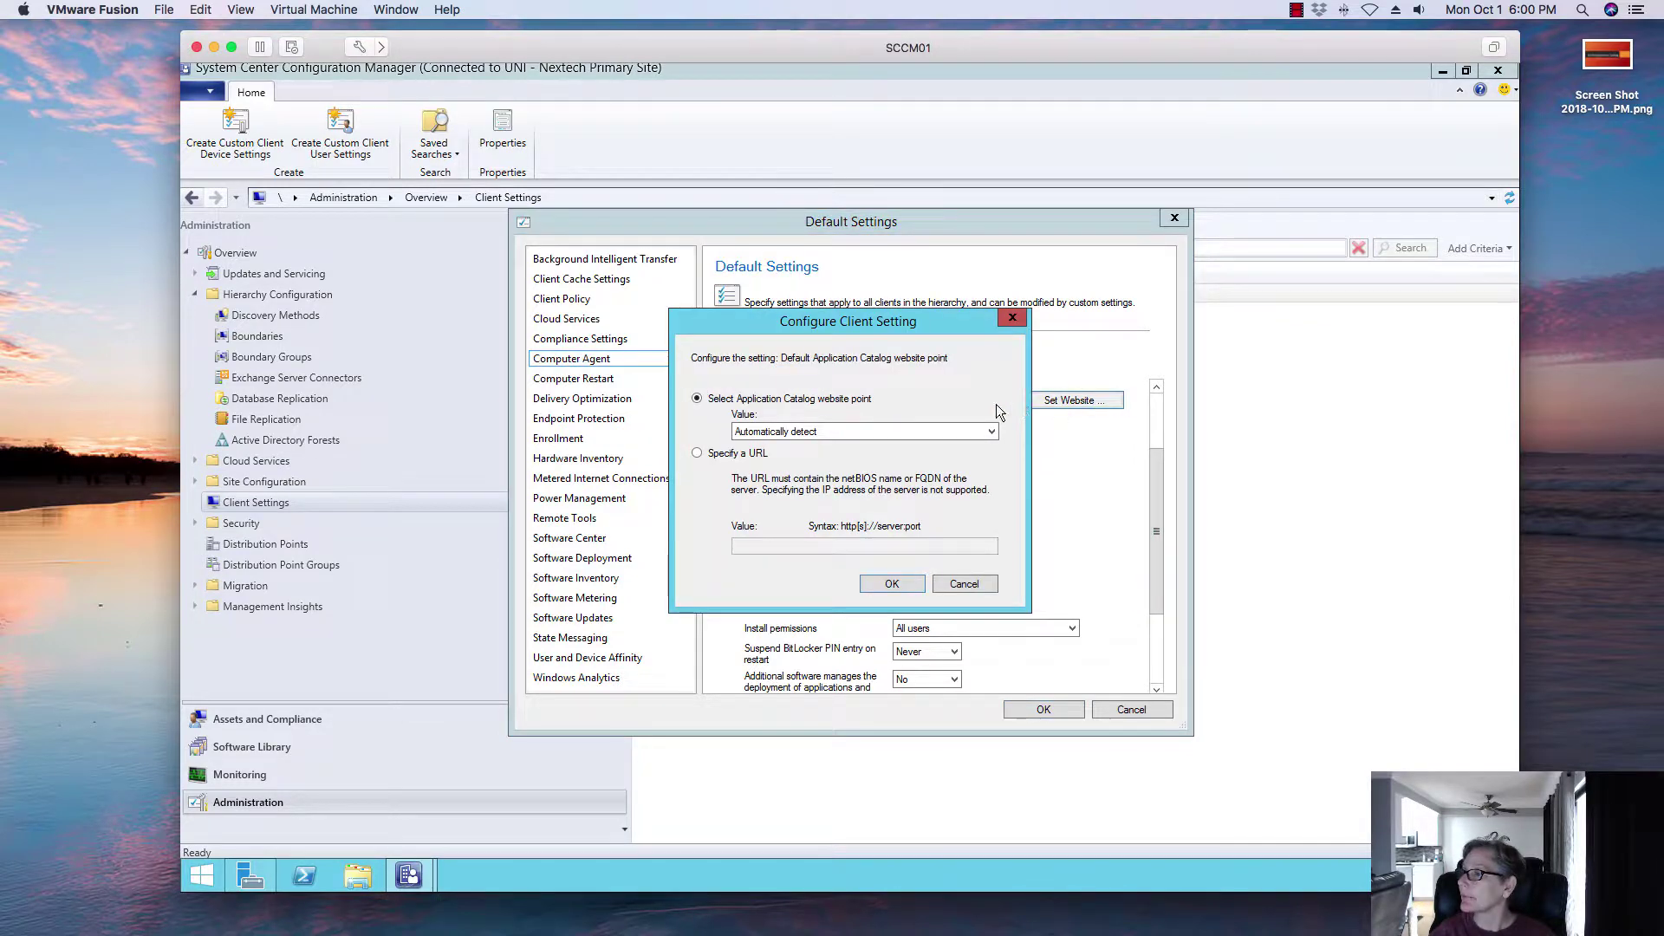
# Step: Leave the Application Catalog website point on Automatically detect and close the setting
pyautogui.click(865, 431)
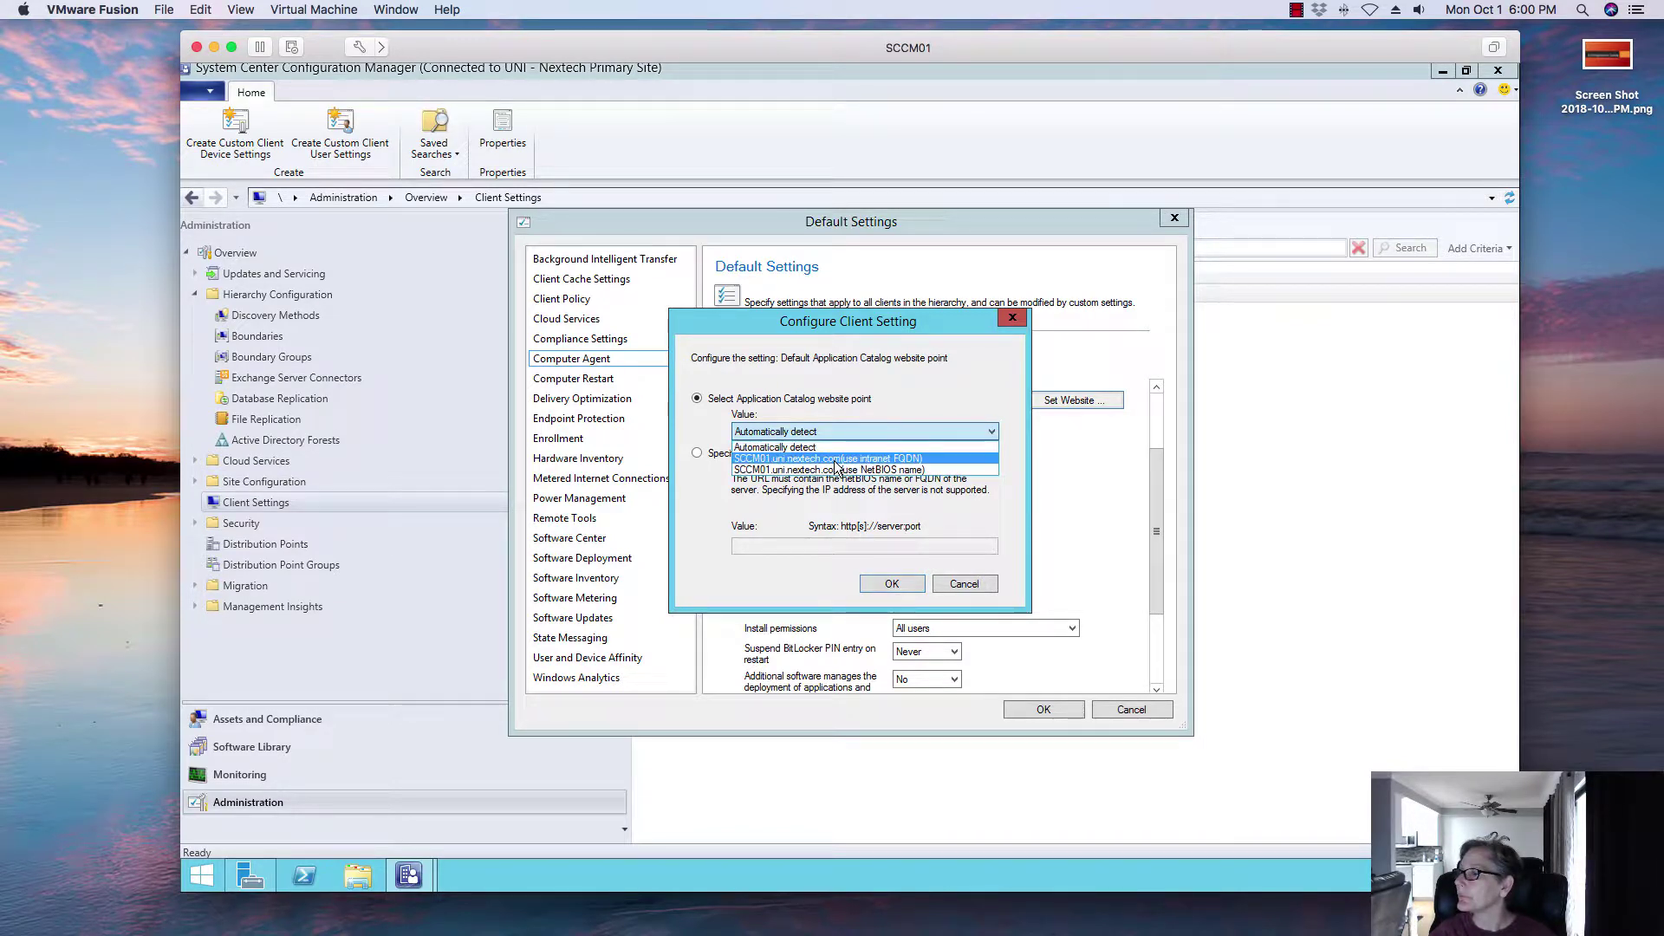
pyautogui.click(834, 459)
pyautogui.click(788, 434)
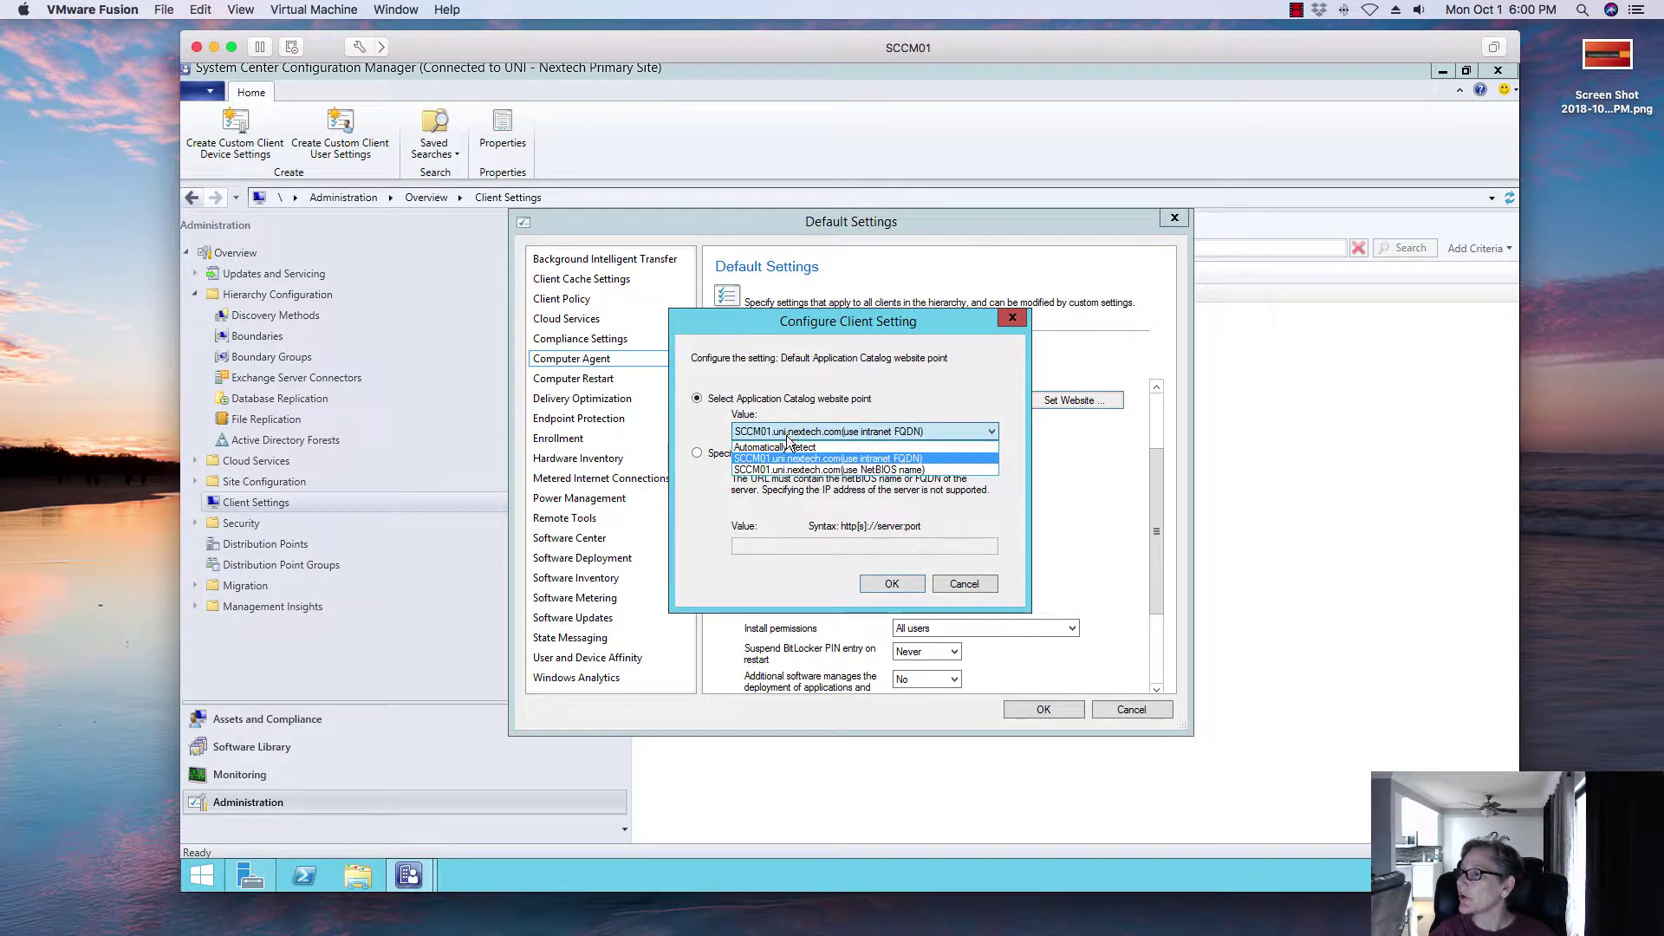
pyautogui.click(787, 446)
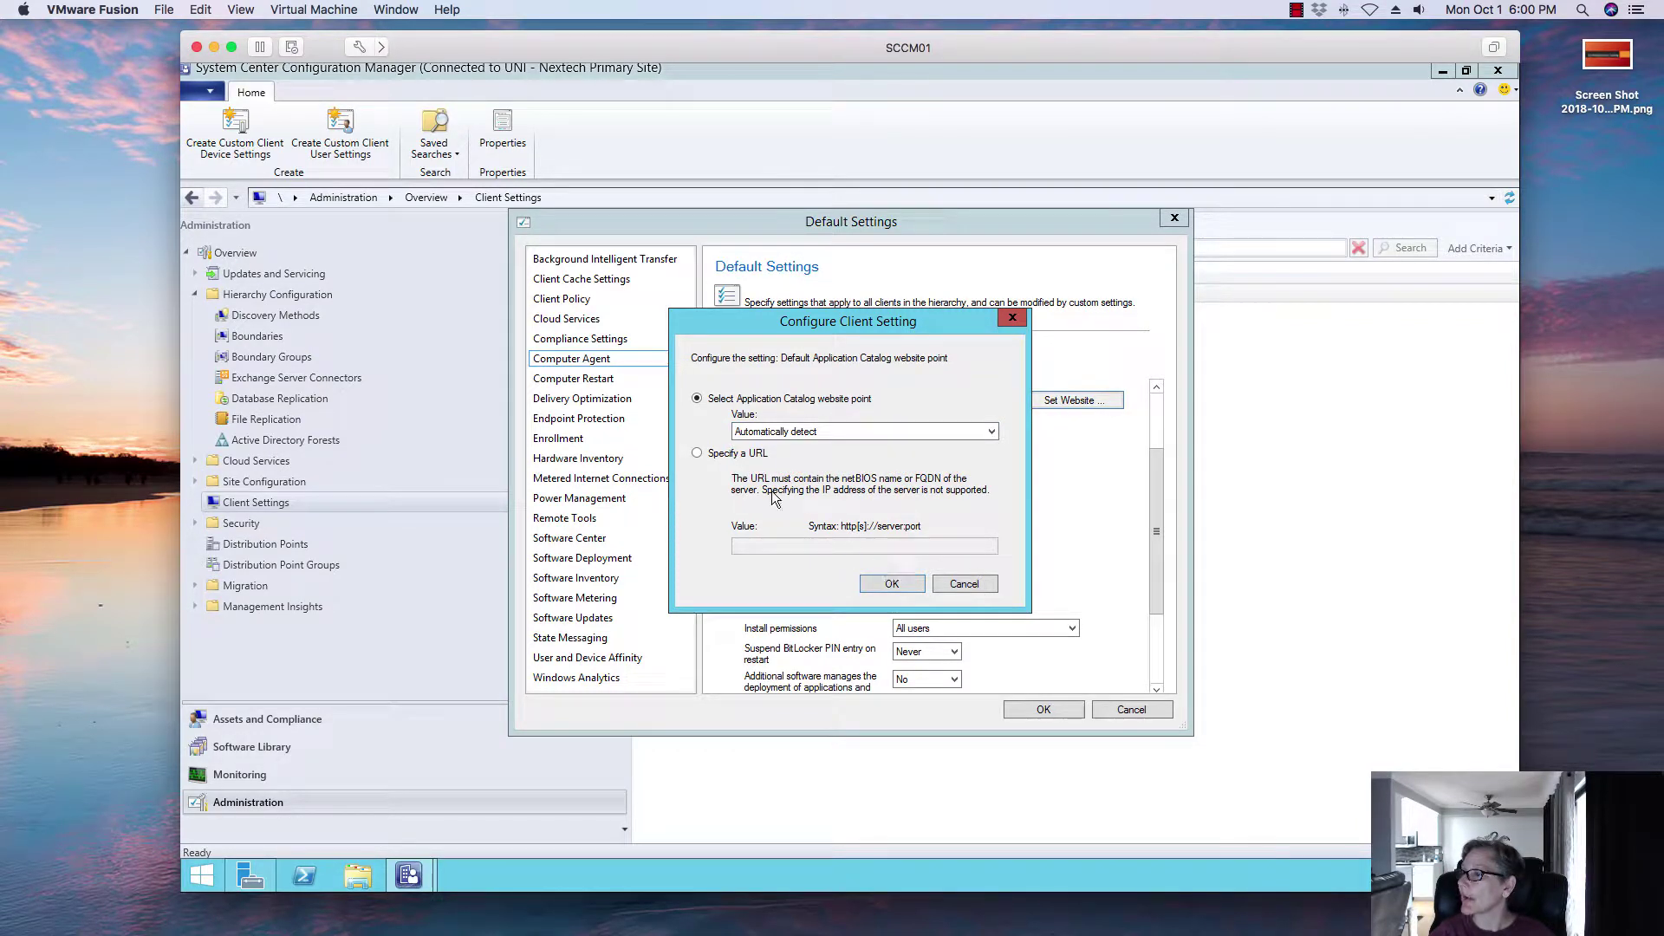
pyautogui.click(882, 581)
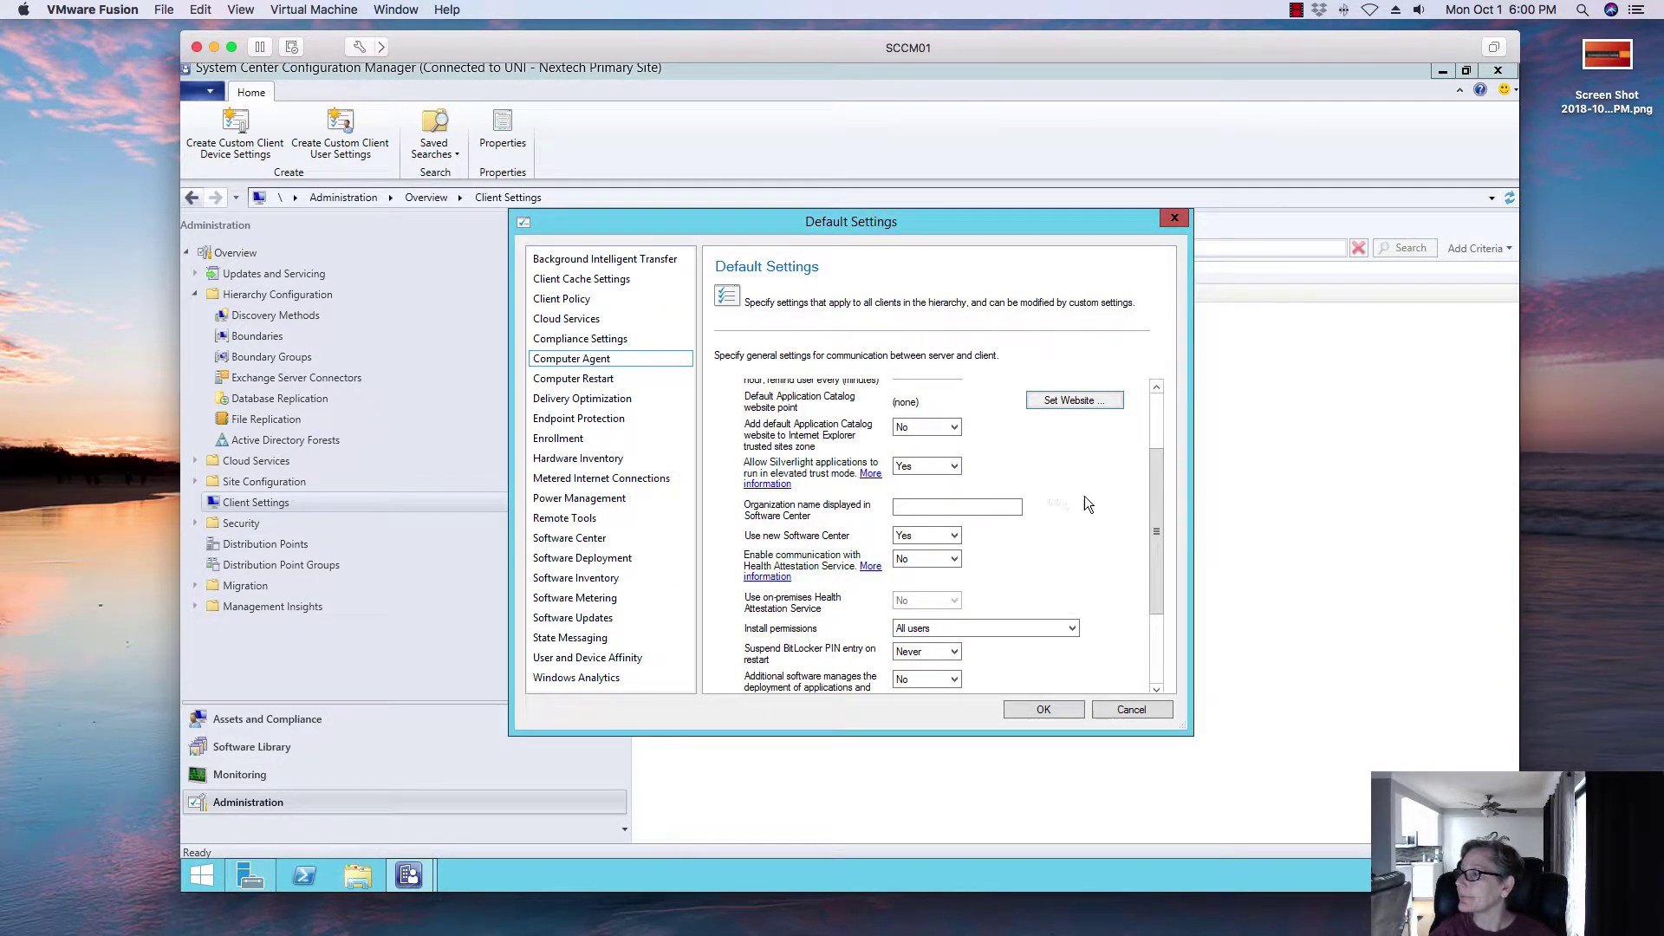
# Step: Set IE trusted sites zone to Yes and Software Center organization name to Uni Nextech
pyautogui.click(954, 429)
pyautogui.click(948, 453)
pyautogui.click(939, 506)
pyautogui.write('Uni Nex')
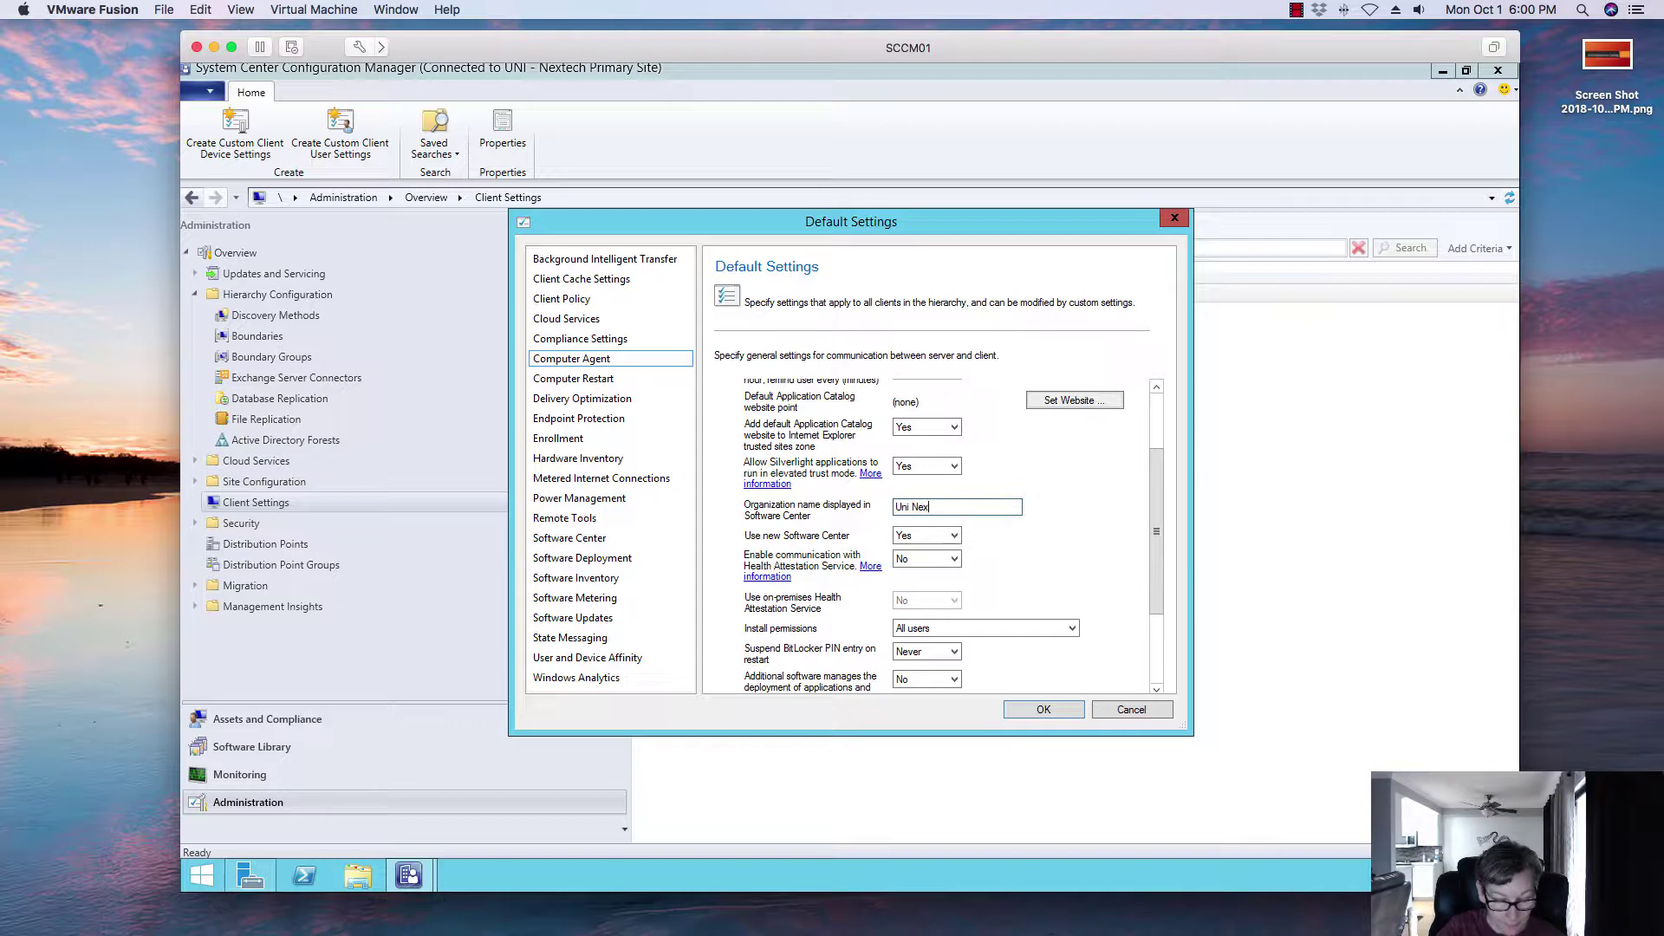
pyautogui.write('tech')
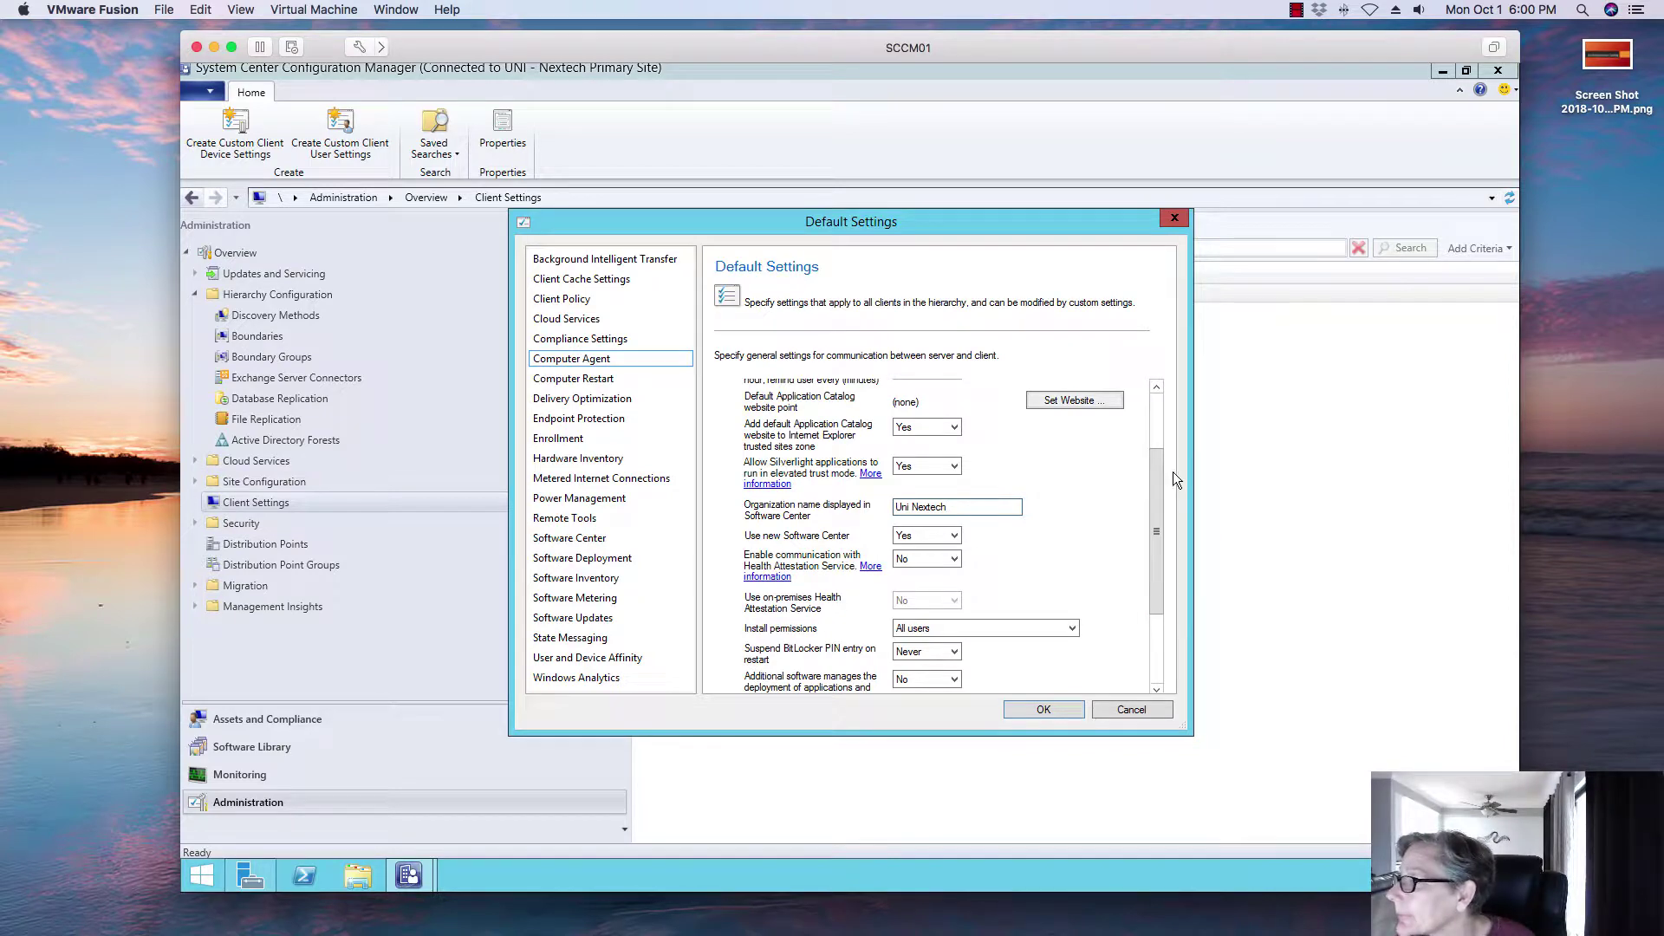
pyautogui.scroll(-3, 1151, 559)
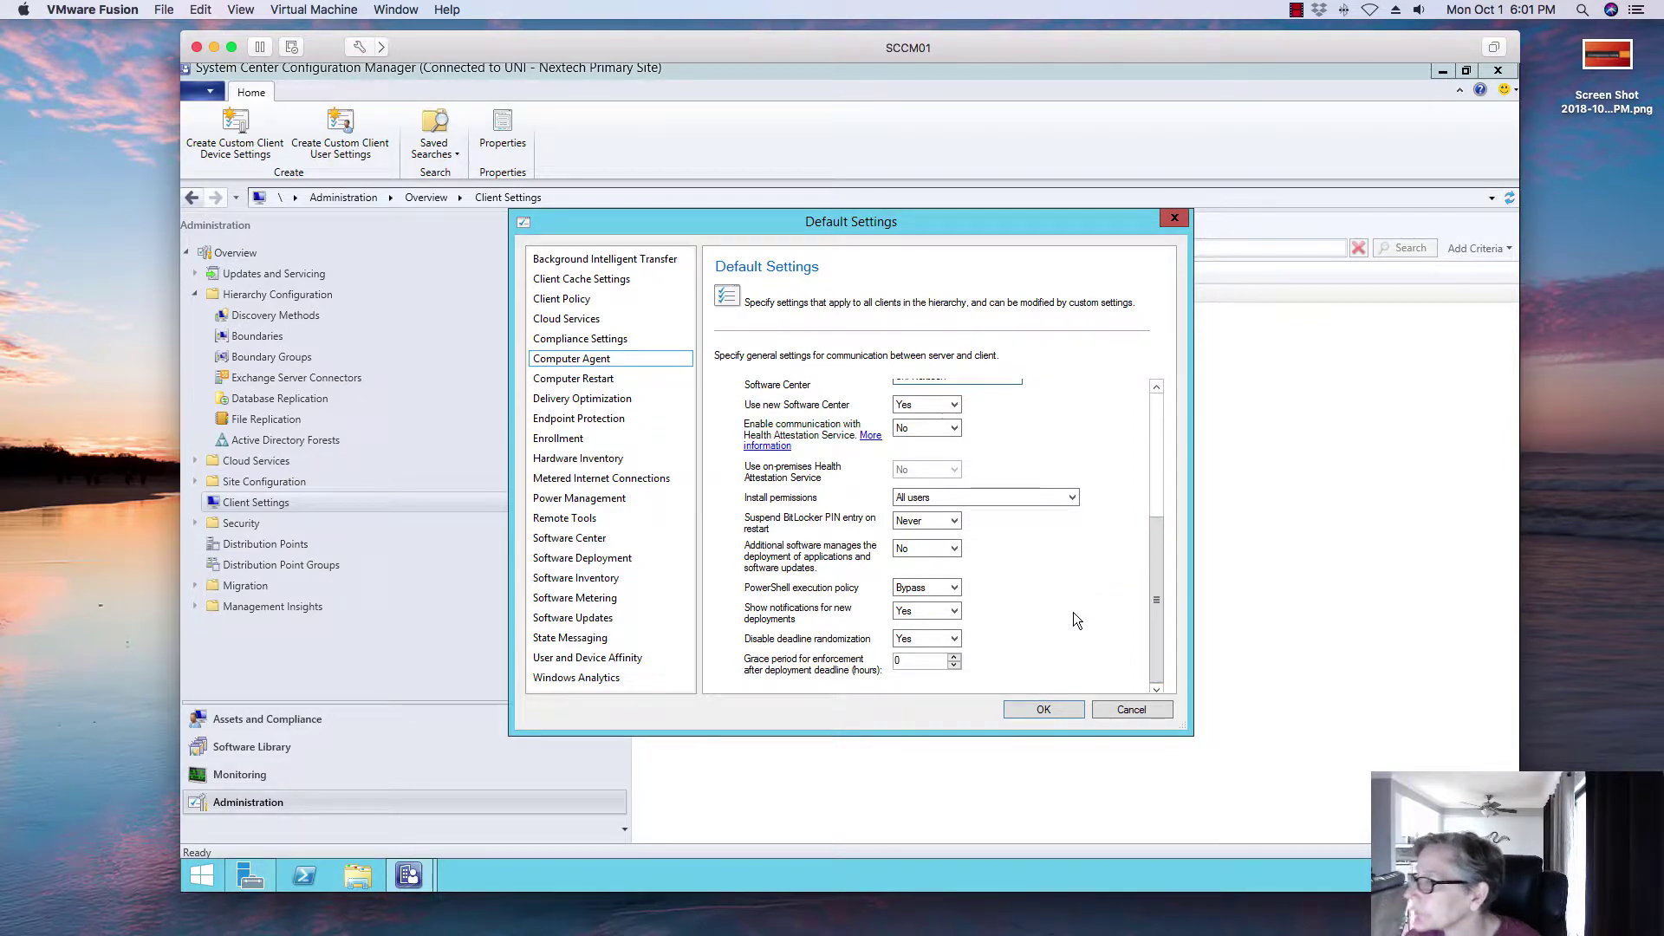
pyautogui.moveTo(1154, 585); pyautogui.dragTo(1140, 465)
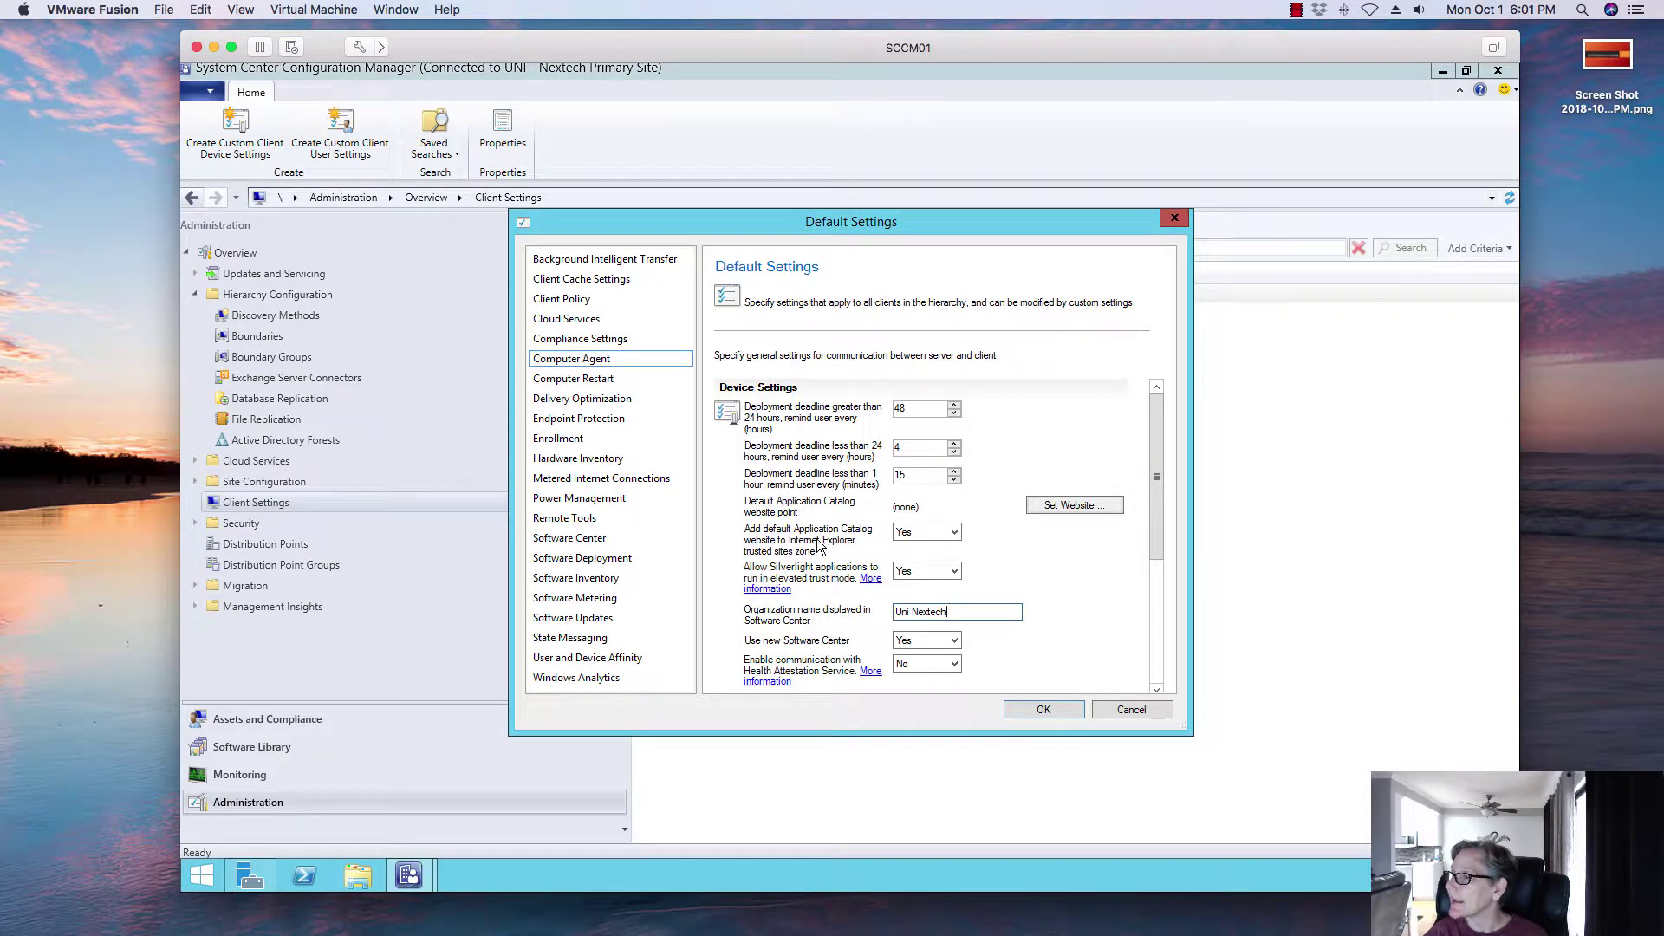
# Step: Set the catalog website point to SCCM01.uni.nextech.com (use intranet FQDN) and save the settings
pyautogui.click(1046, 507)
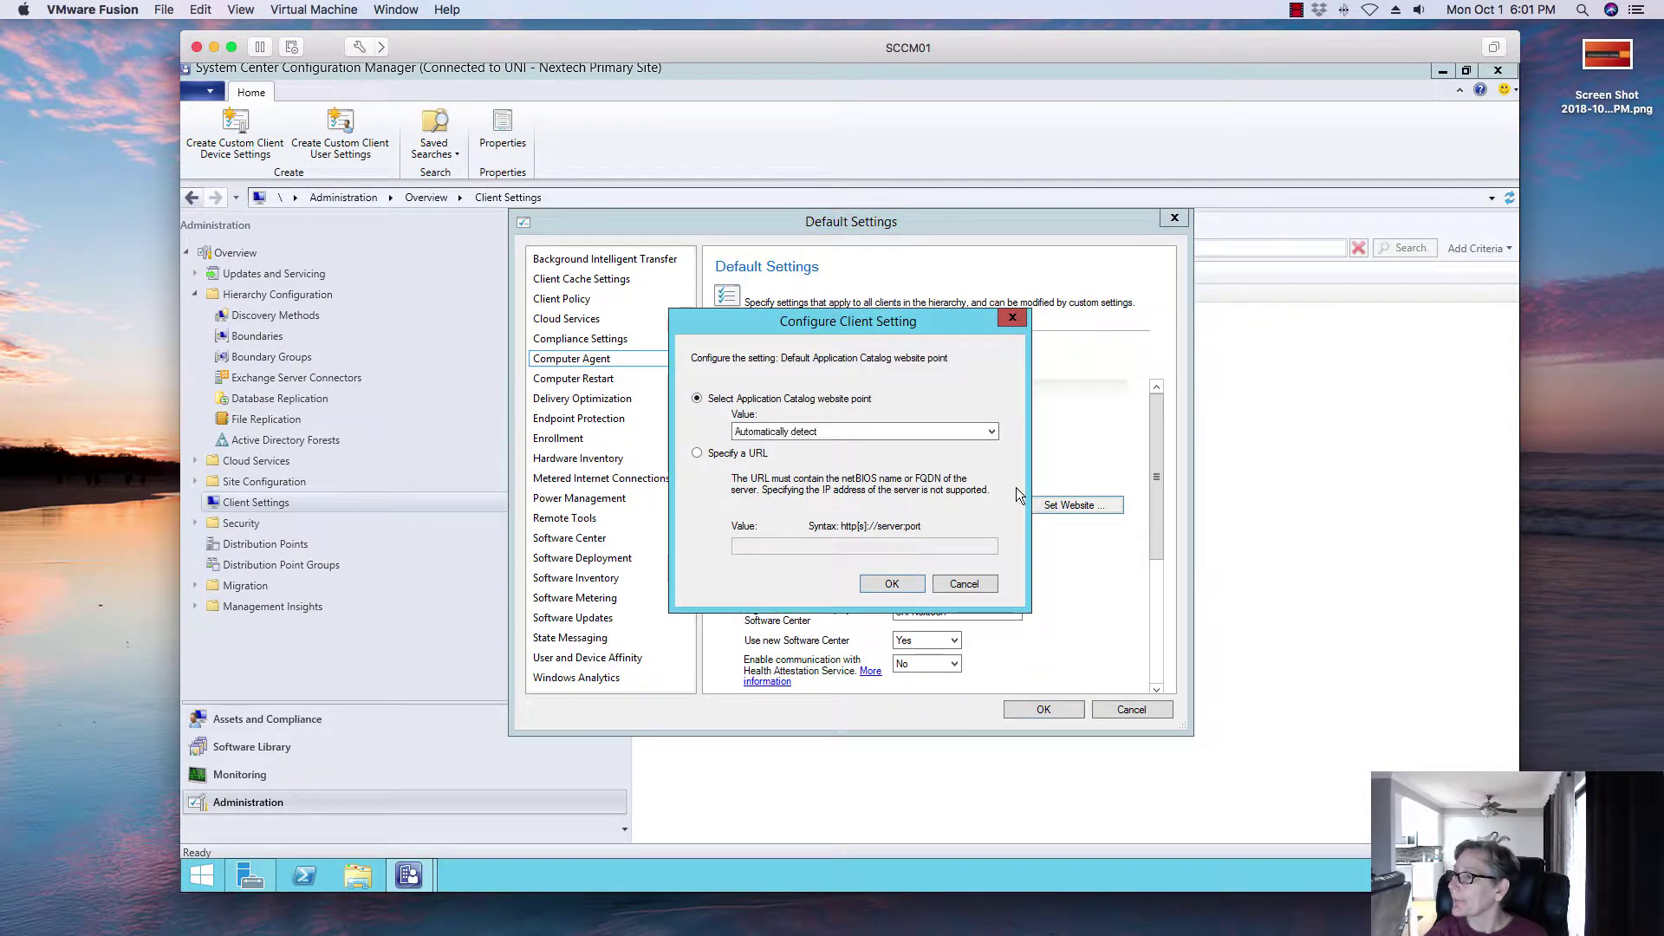
pyautogui.click(967, 431)
pyautogui.click(942, 457)
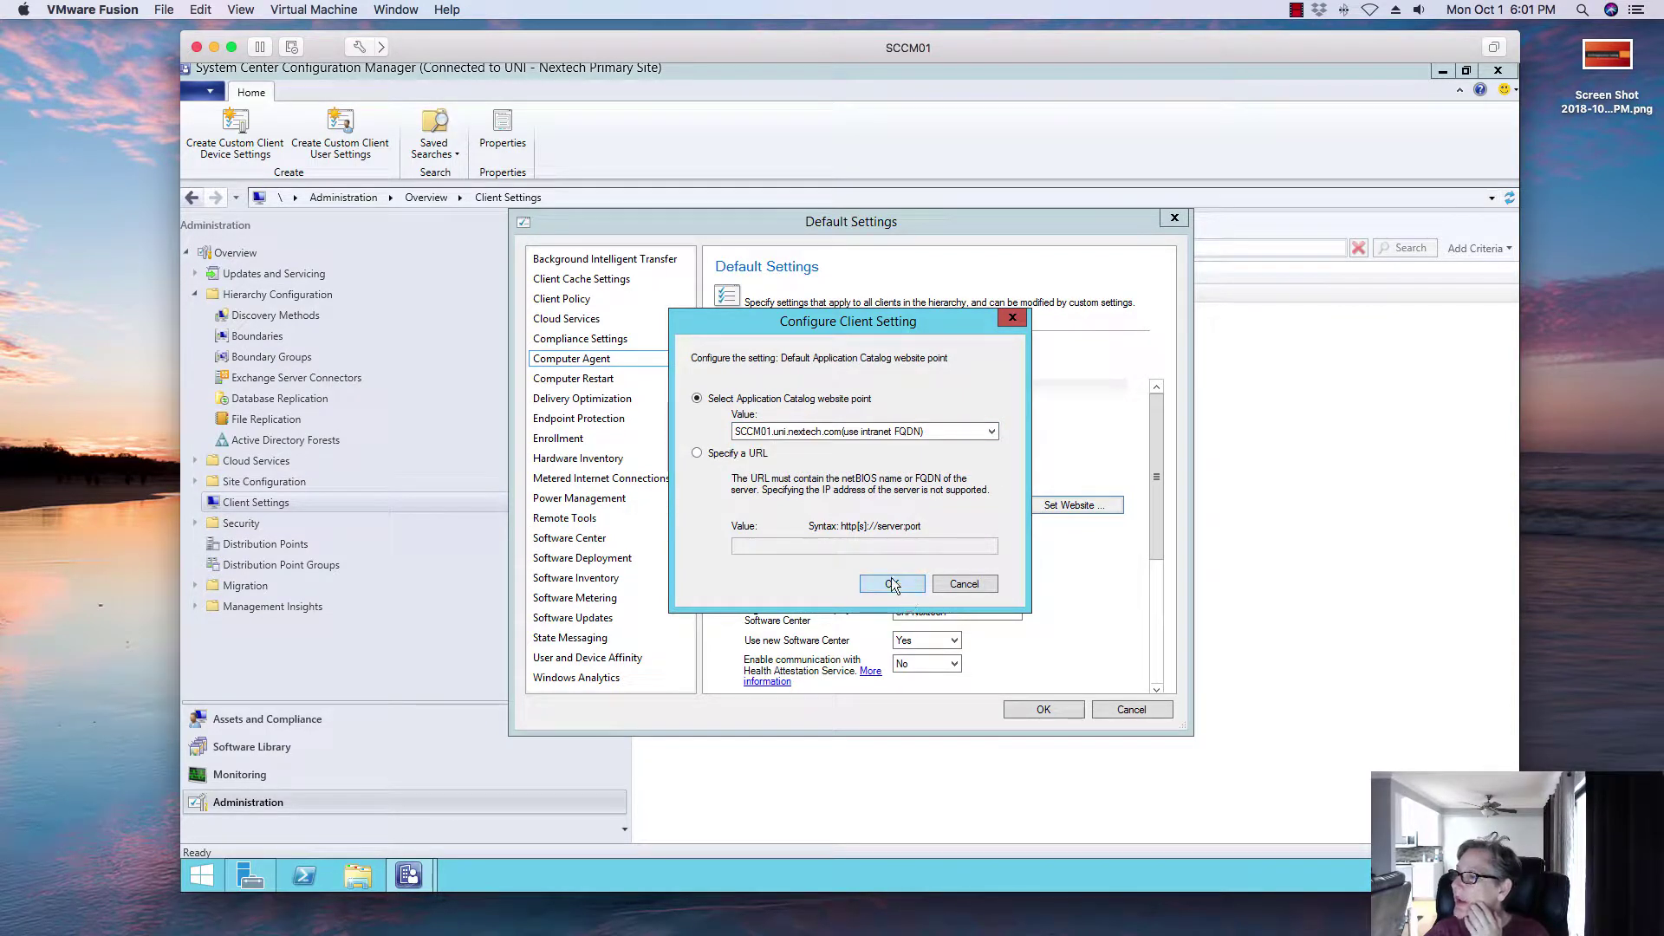
pyautogui.click(892, 584)
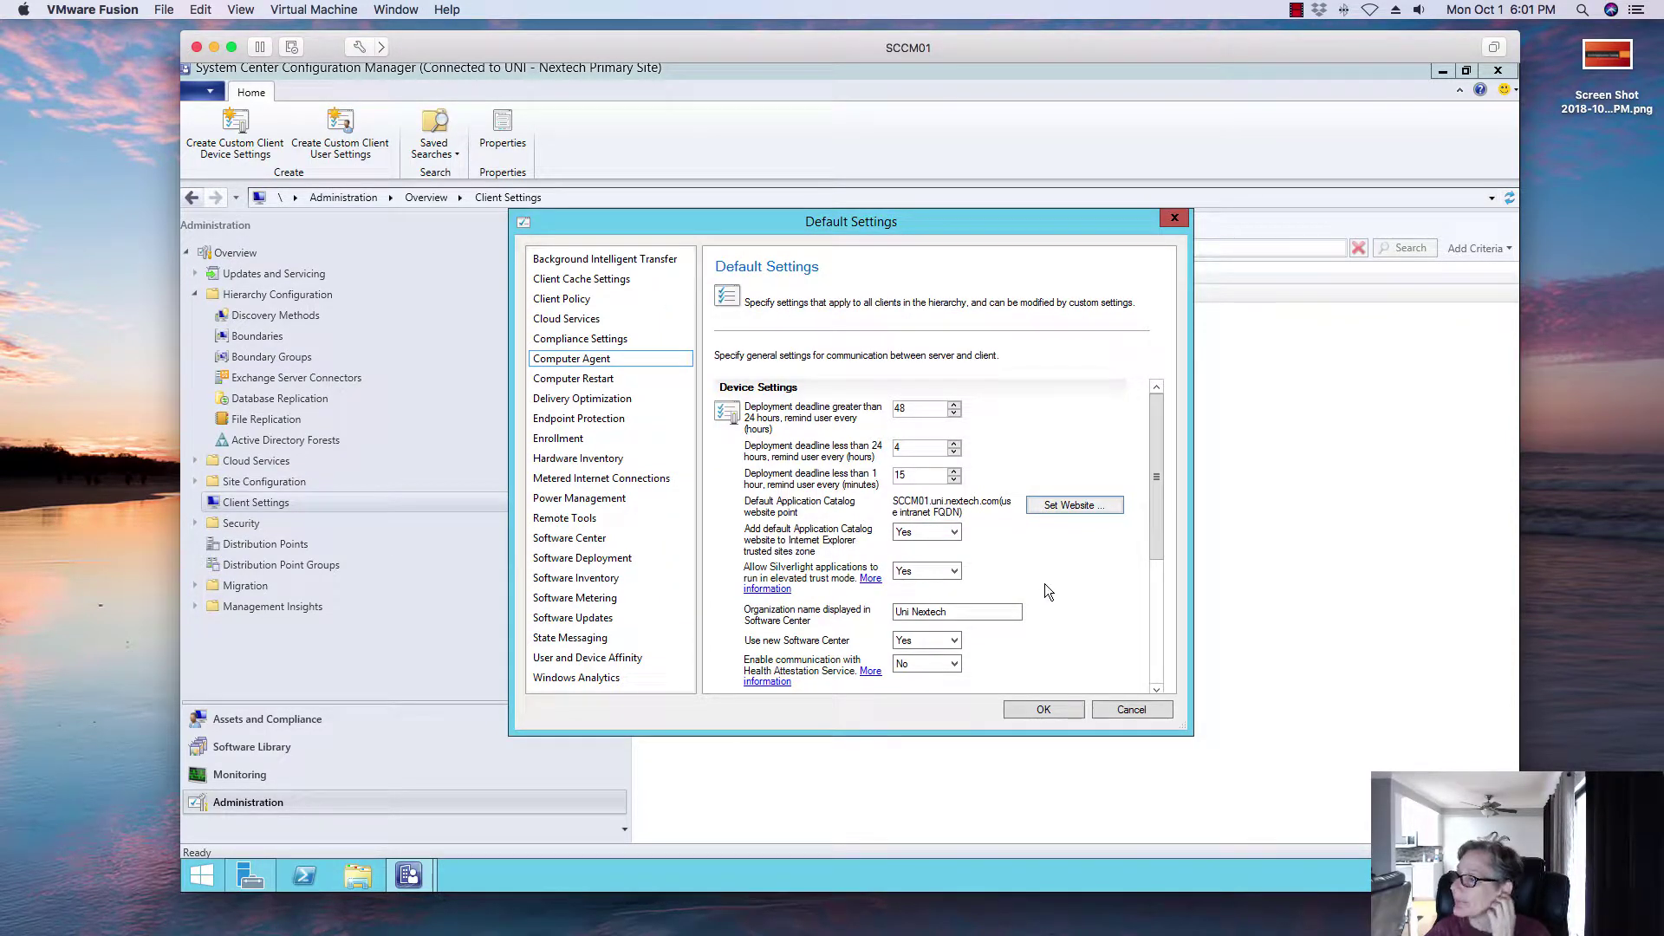
pyautogui.click(1044, 711)
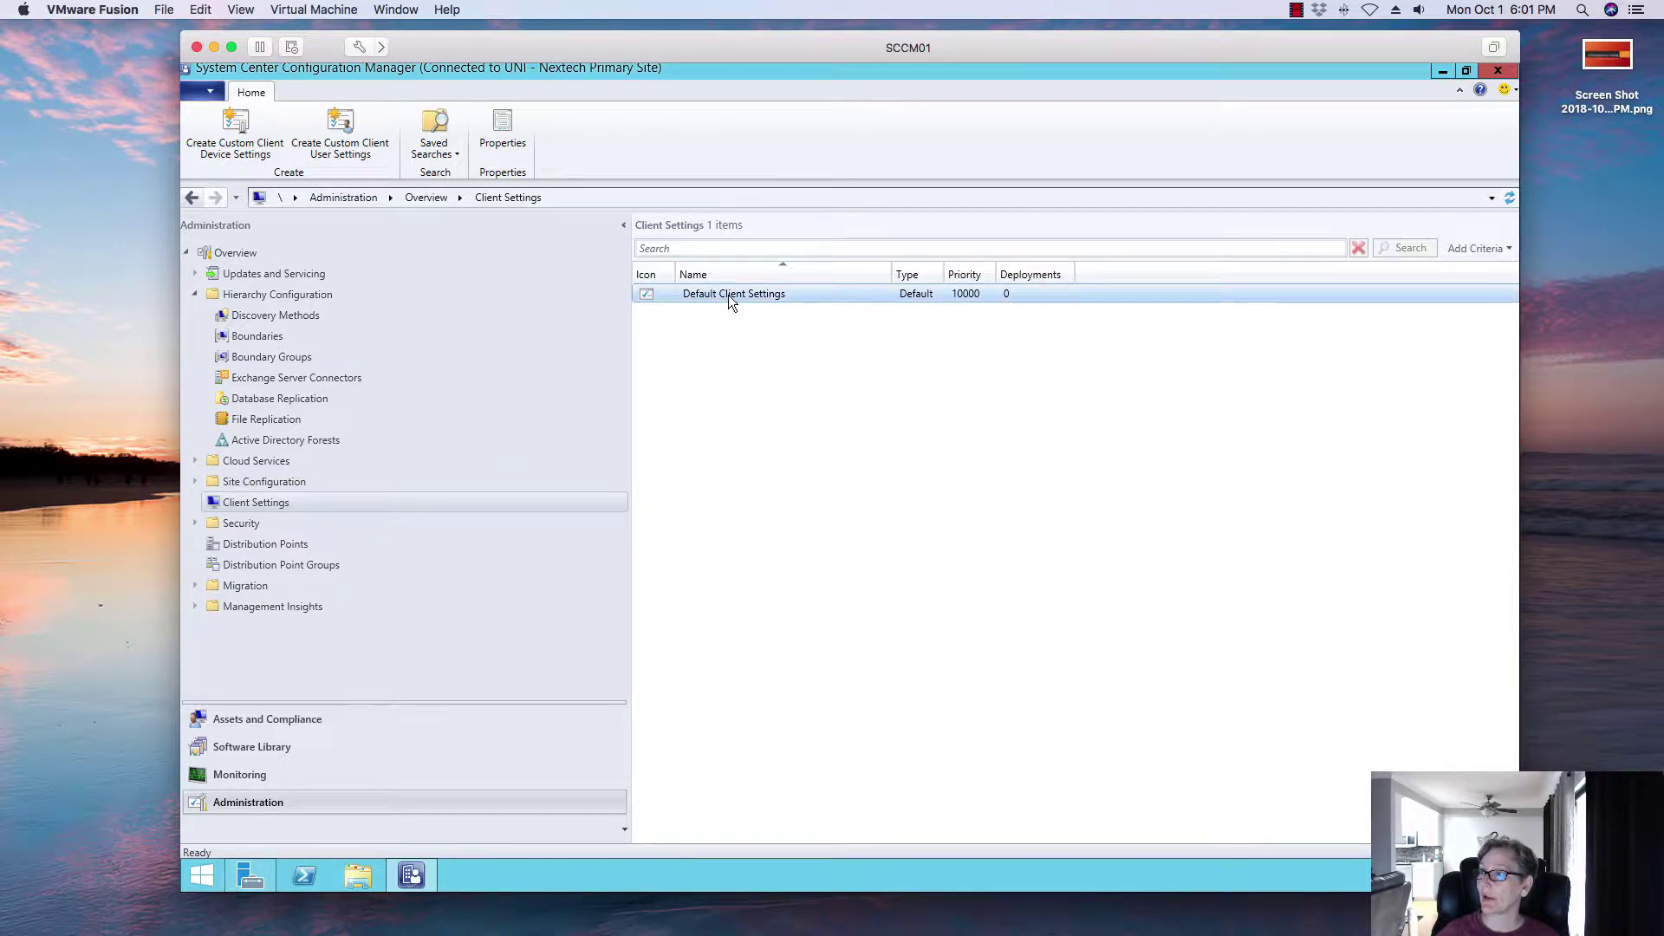
# Step: Reopen Default Client Settings to verify the Computer Agent values, then close
pyautogui.click(506, 121)
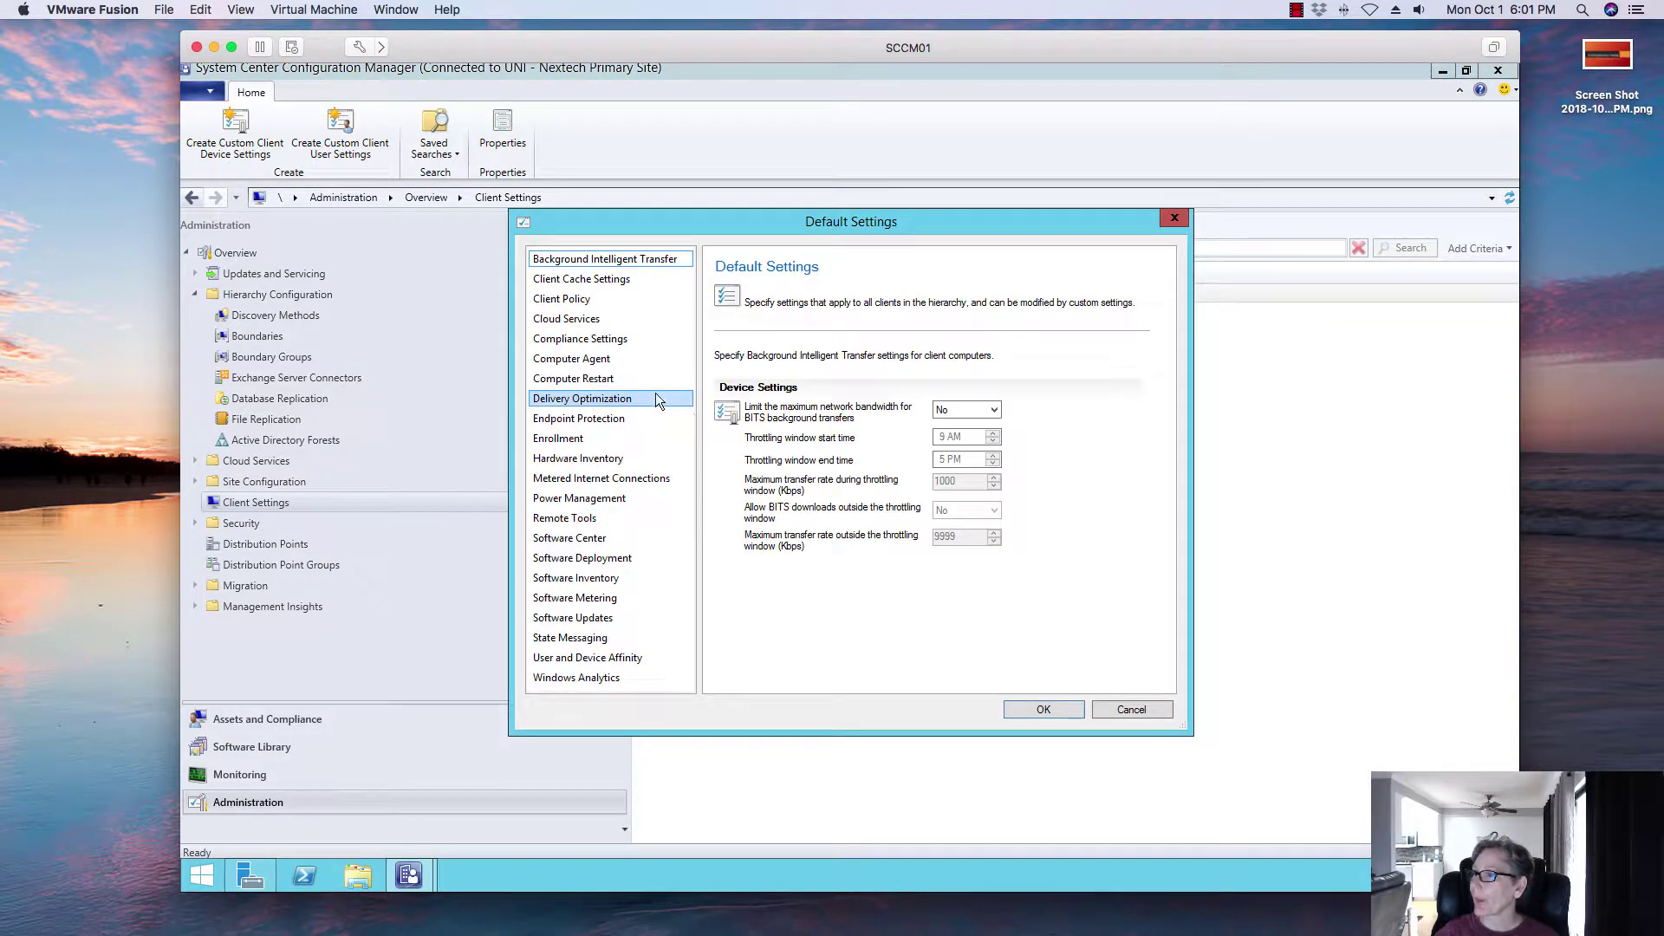
pyautogui.click(611, 298)
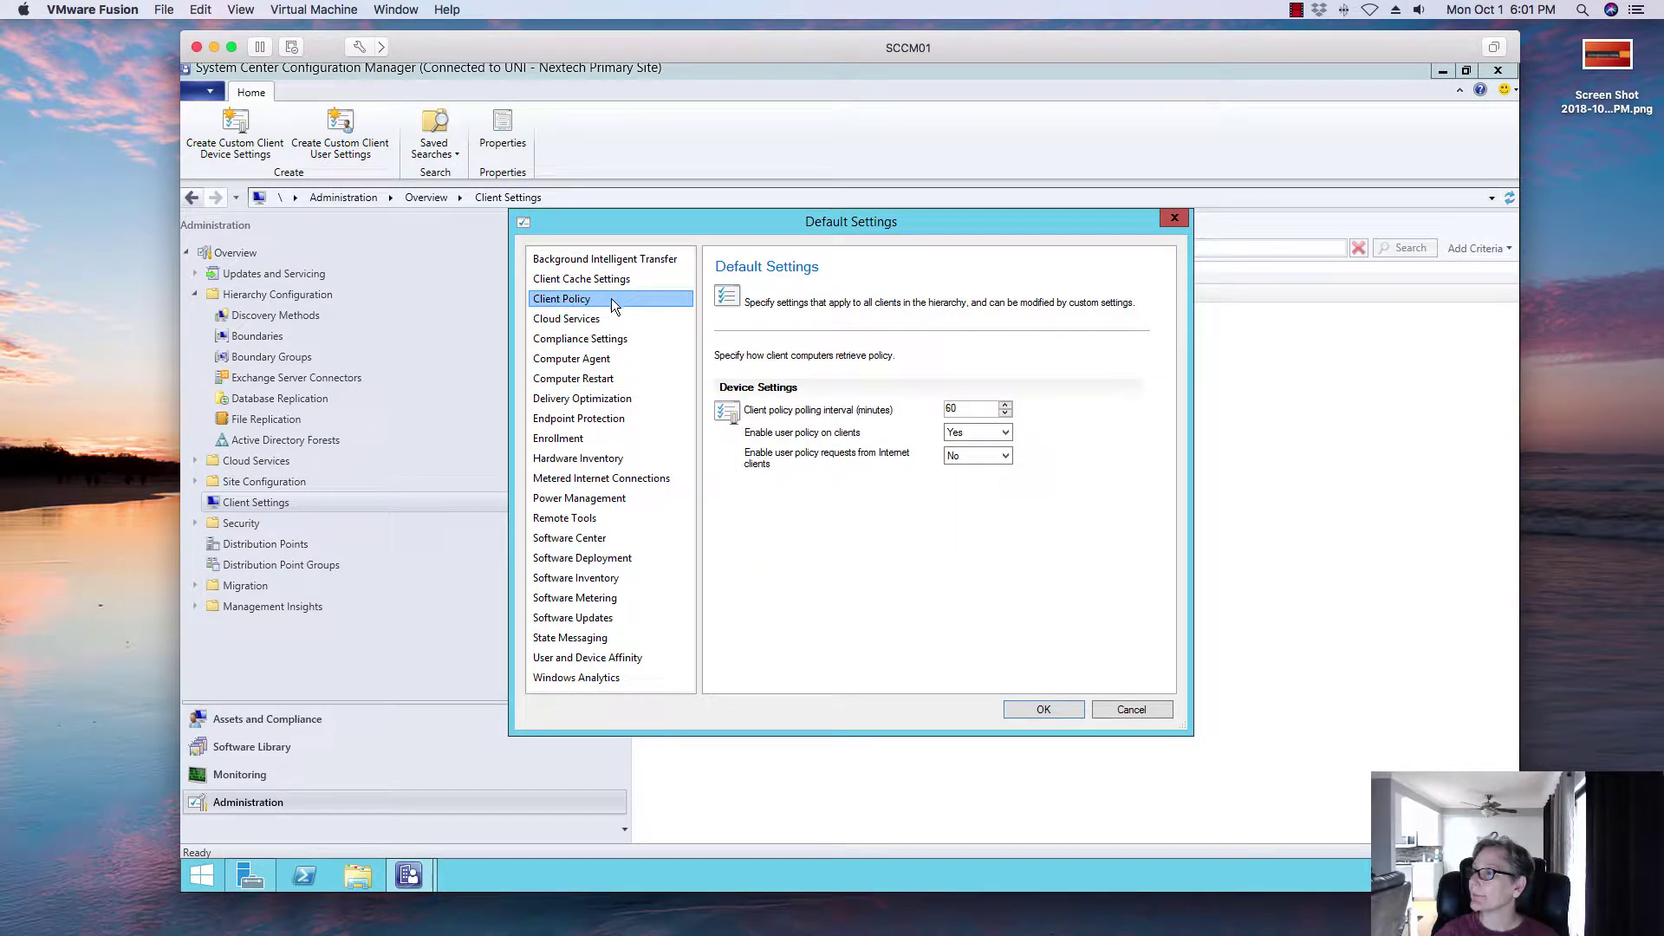
pyautogui.click(595, 362)
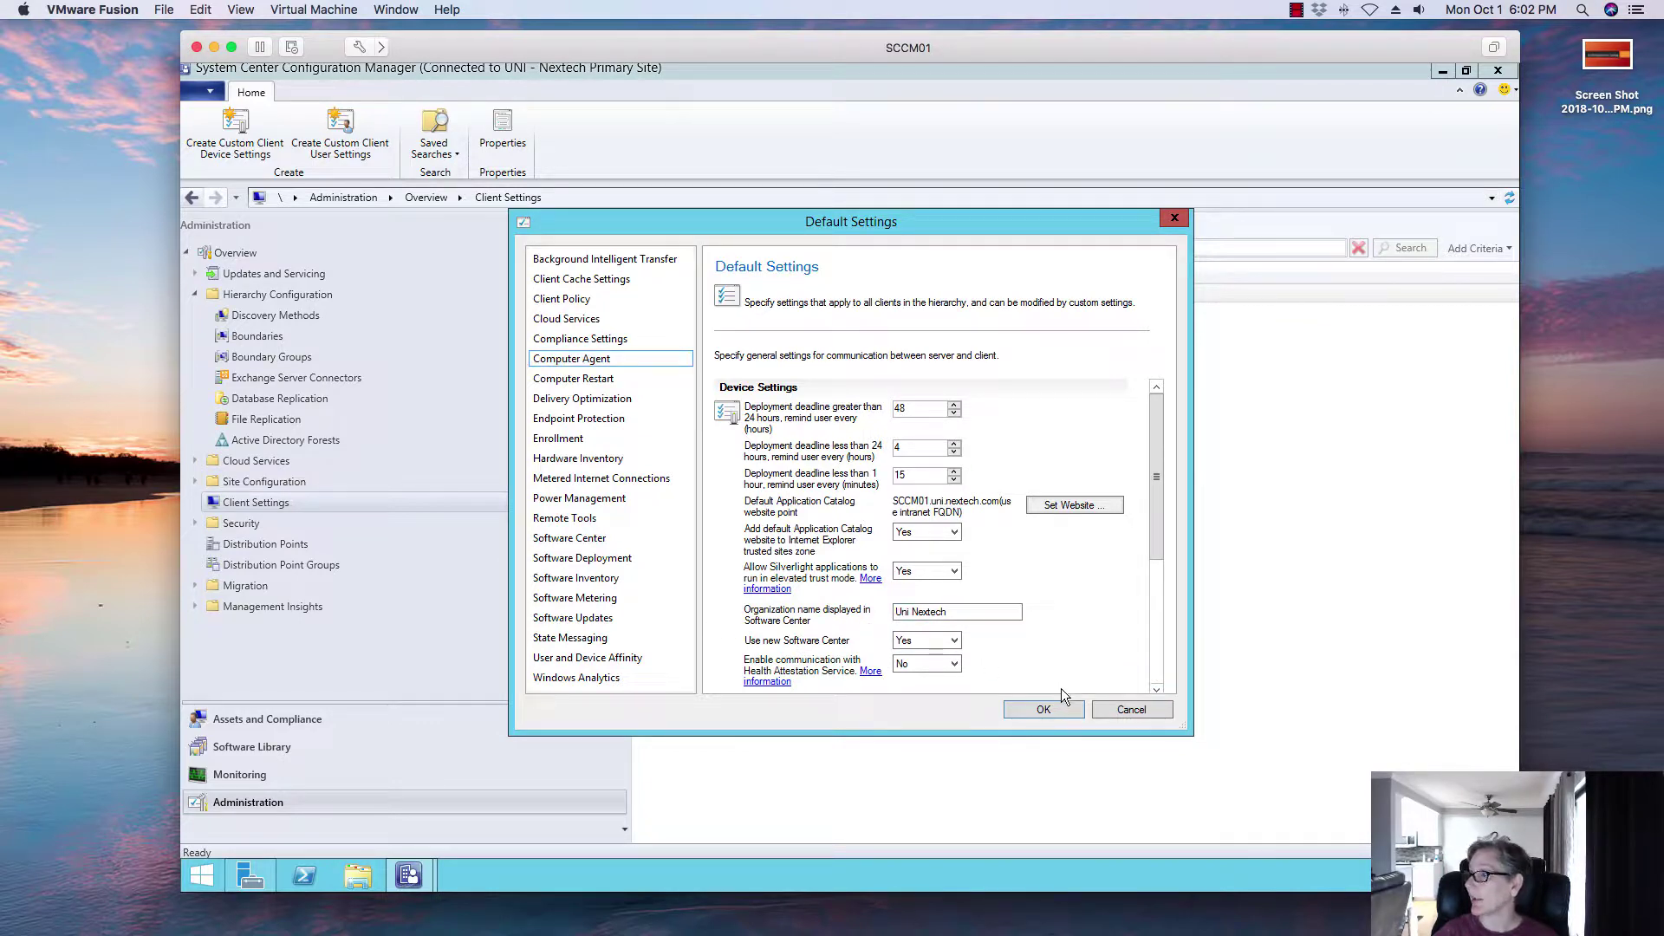
pyautogui.click(1045, 709)
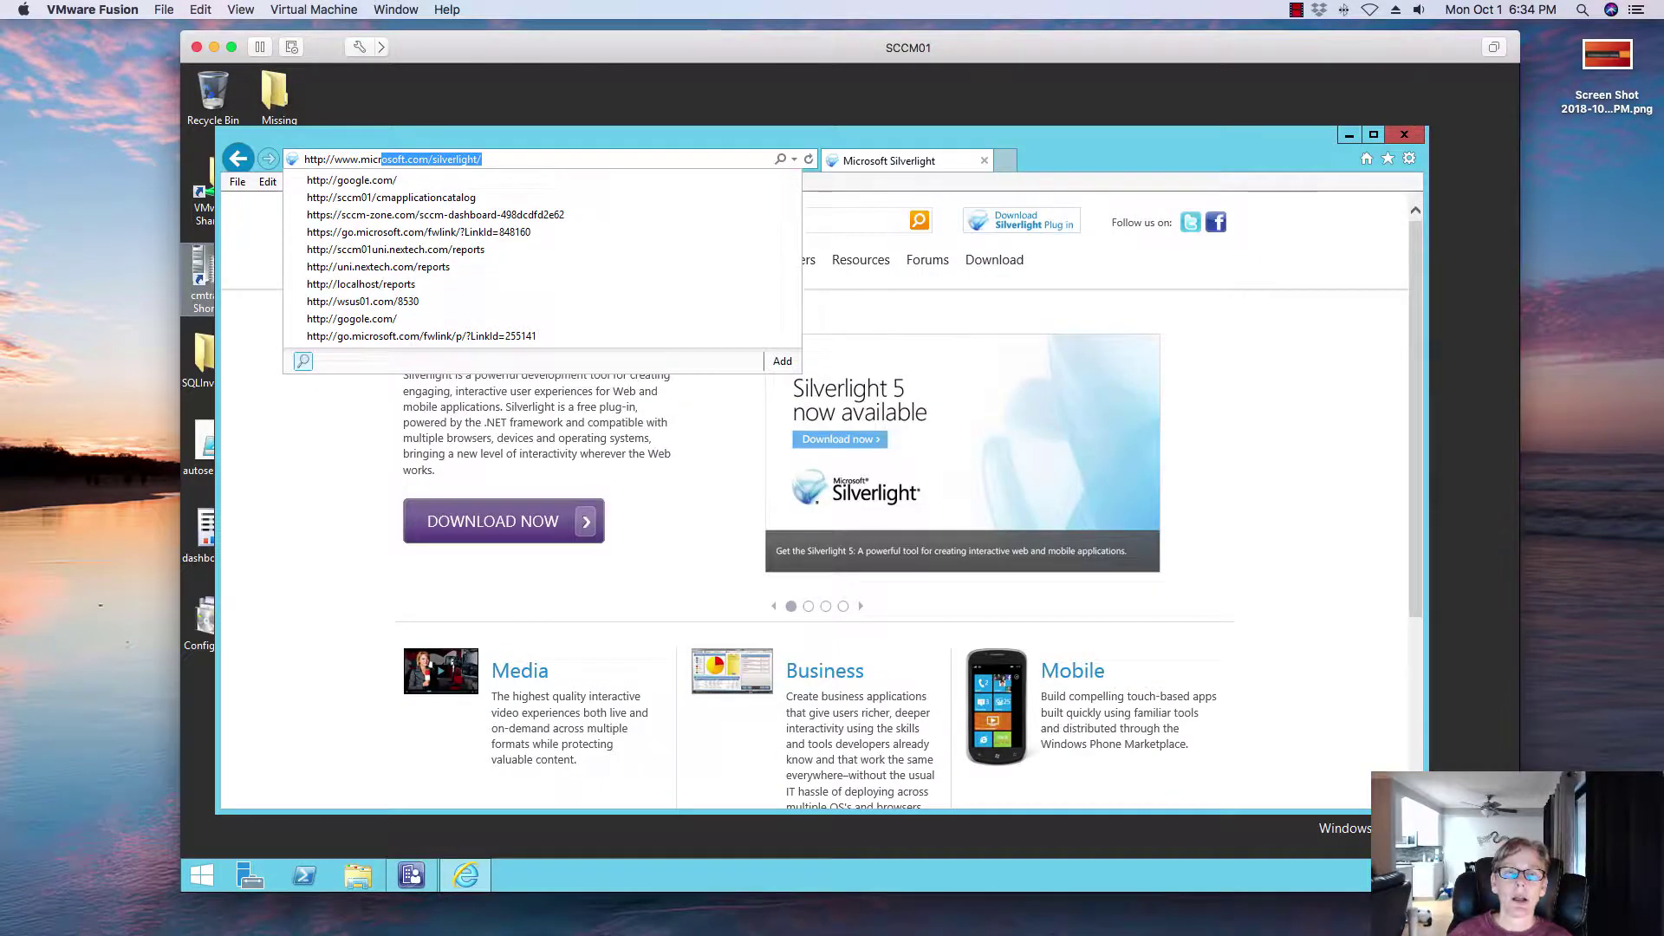
# Step: Close Internet Explorer and minimize the Configuration Manager console to reveal the desktop
pyautogui.click(1240, 135)
pyautogui.click(1403, 136)
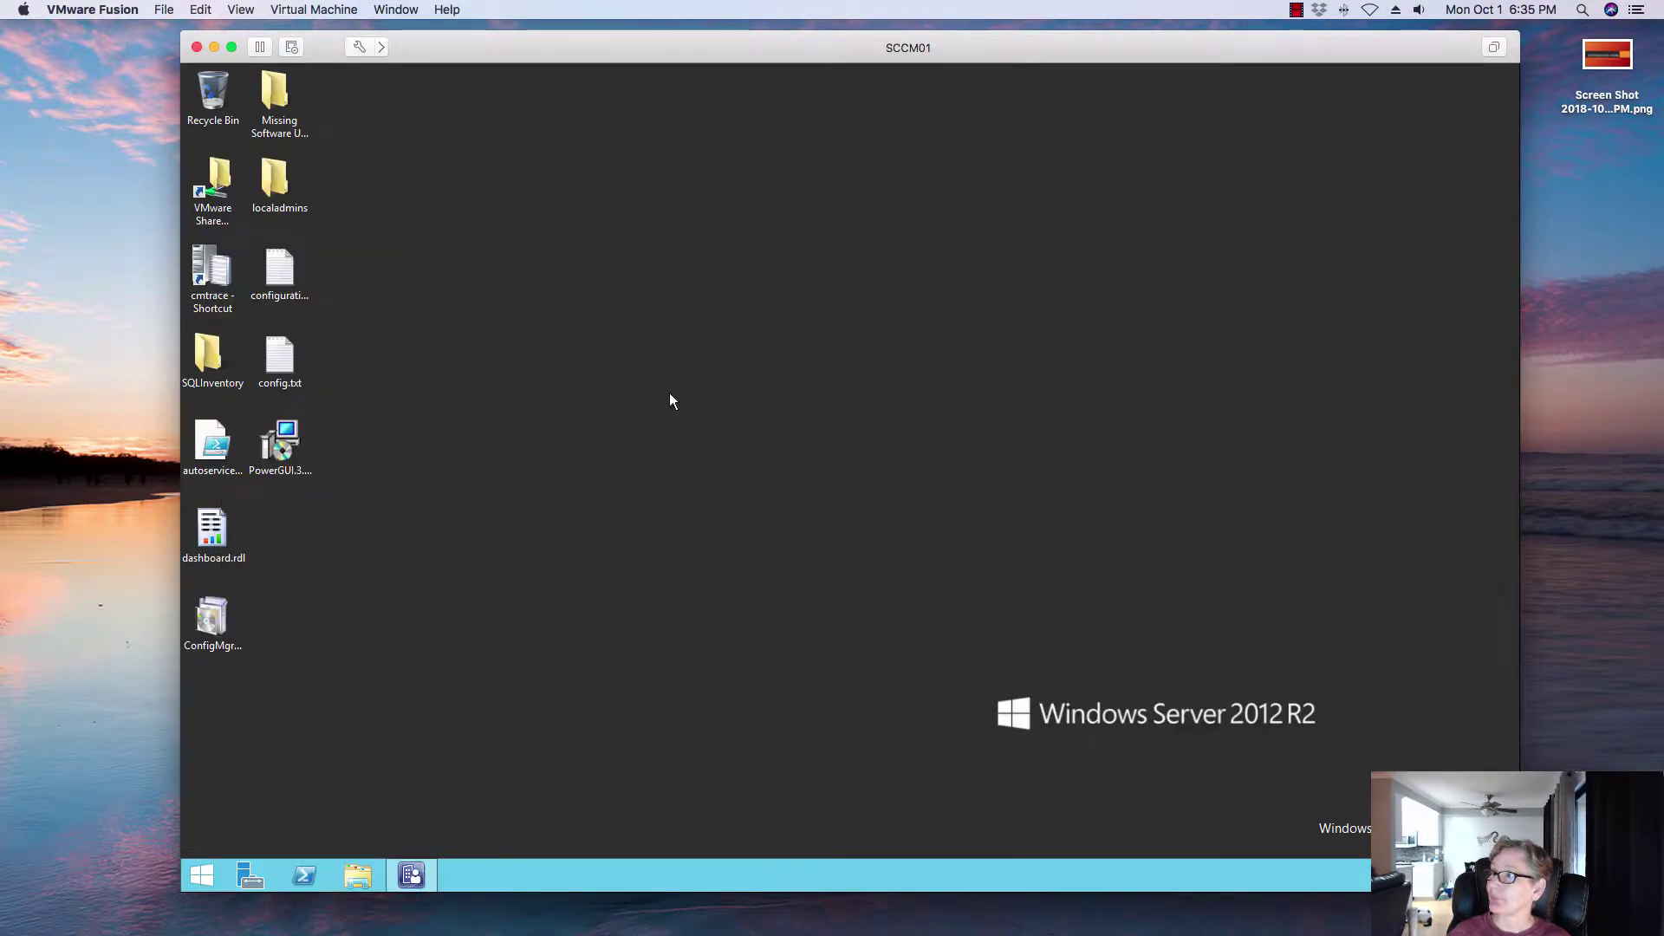
pyautogui.click(412, 877)
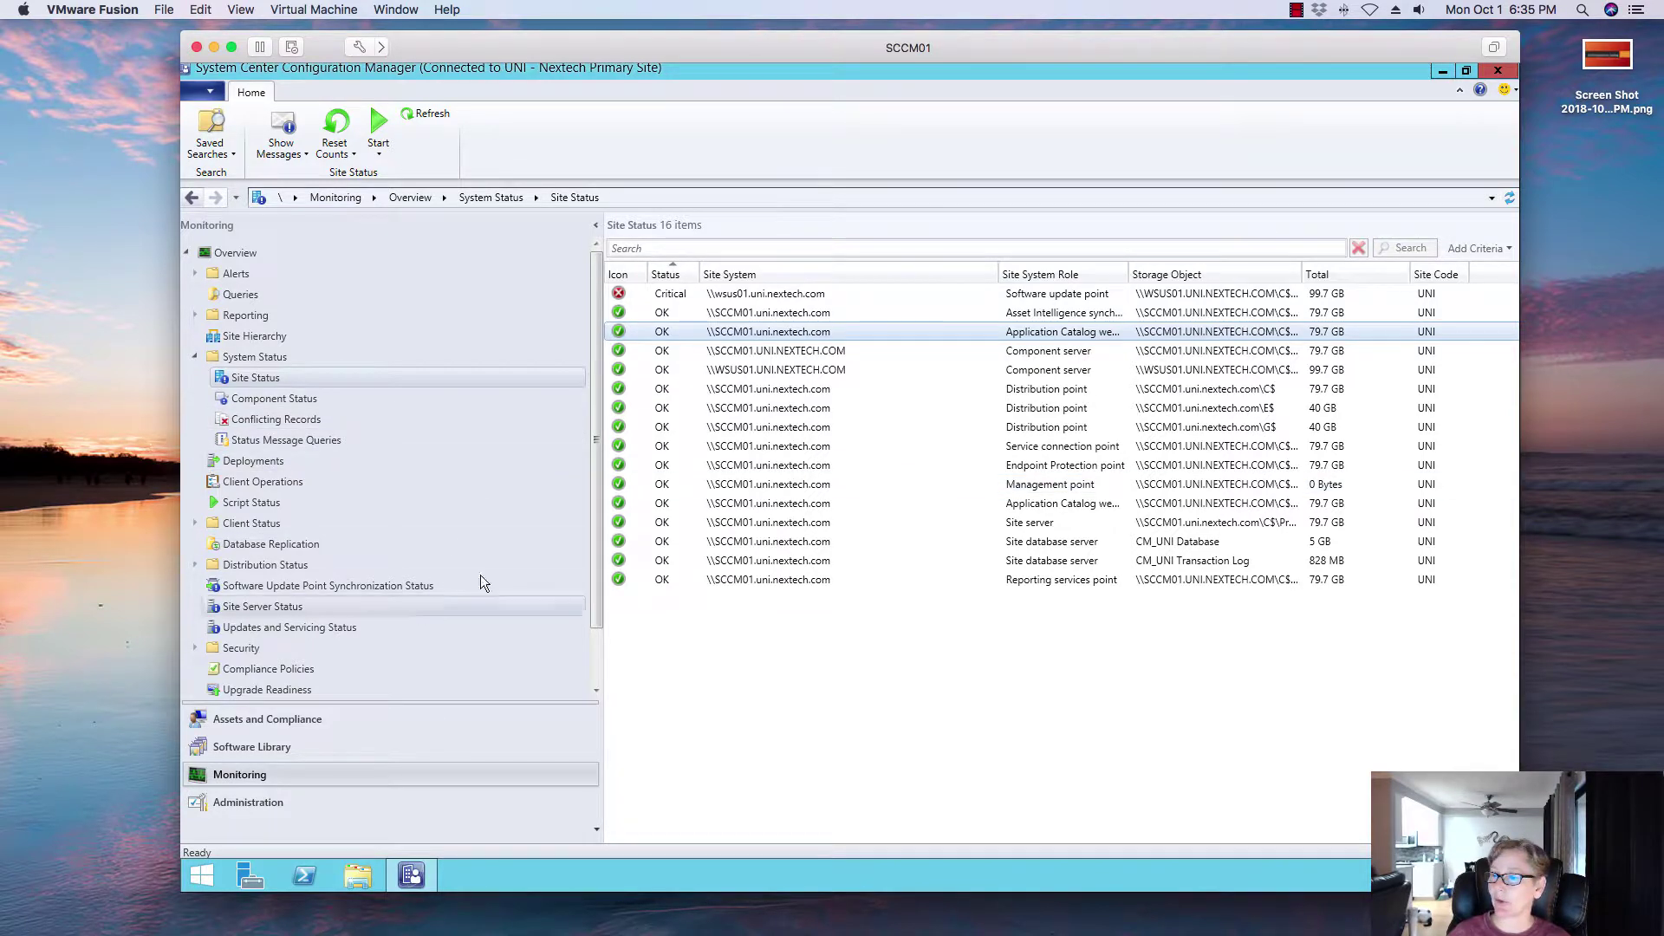
pyautogui.click(1442, 70)
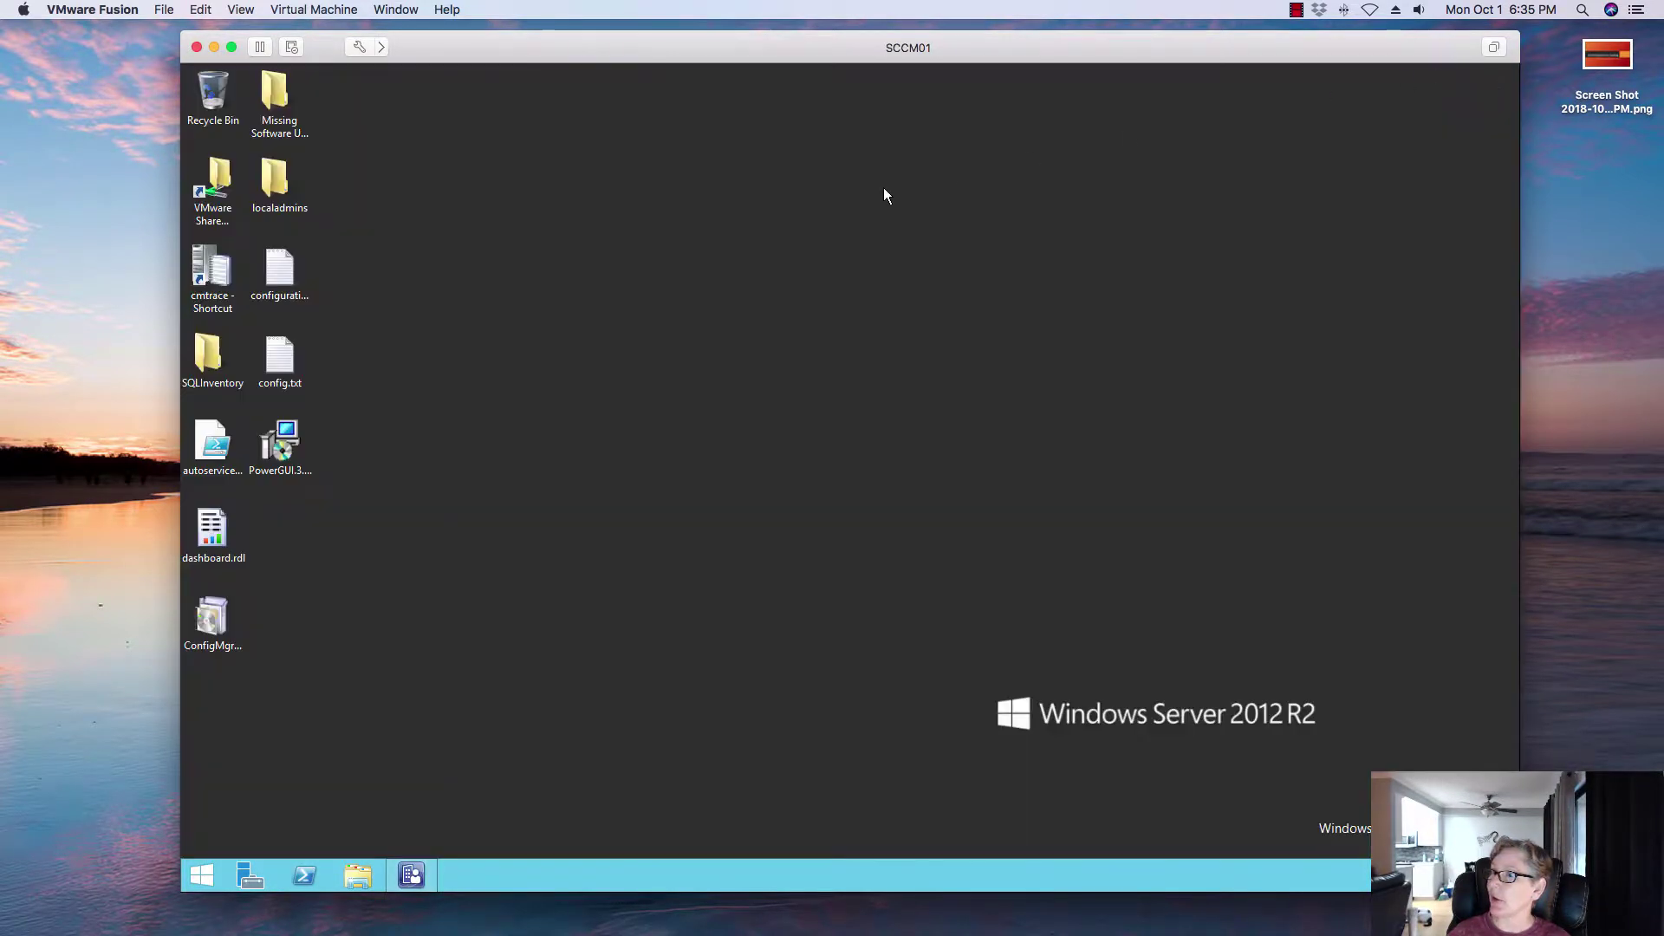
# Step: Launch CMTrace and review awebsctl.log, including its status-changed-to-online entry
pyautogui.doubleClick(243, 260)
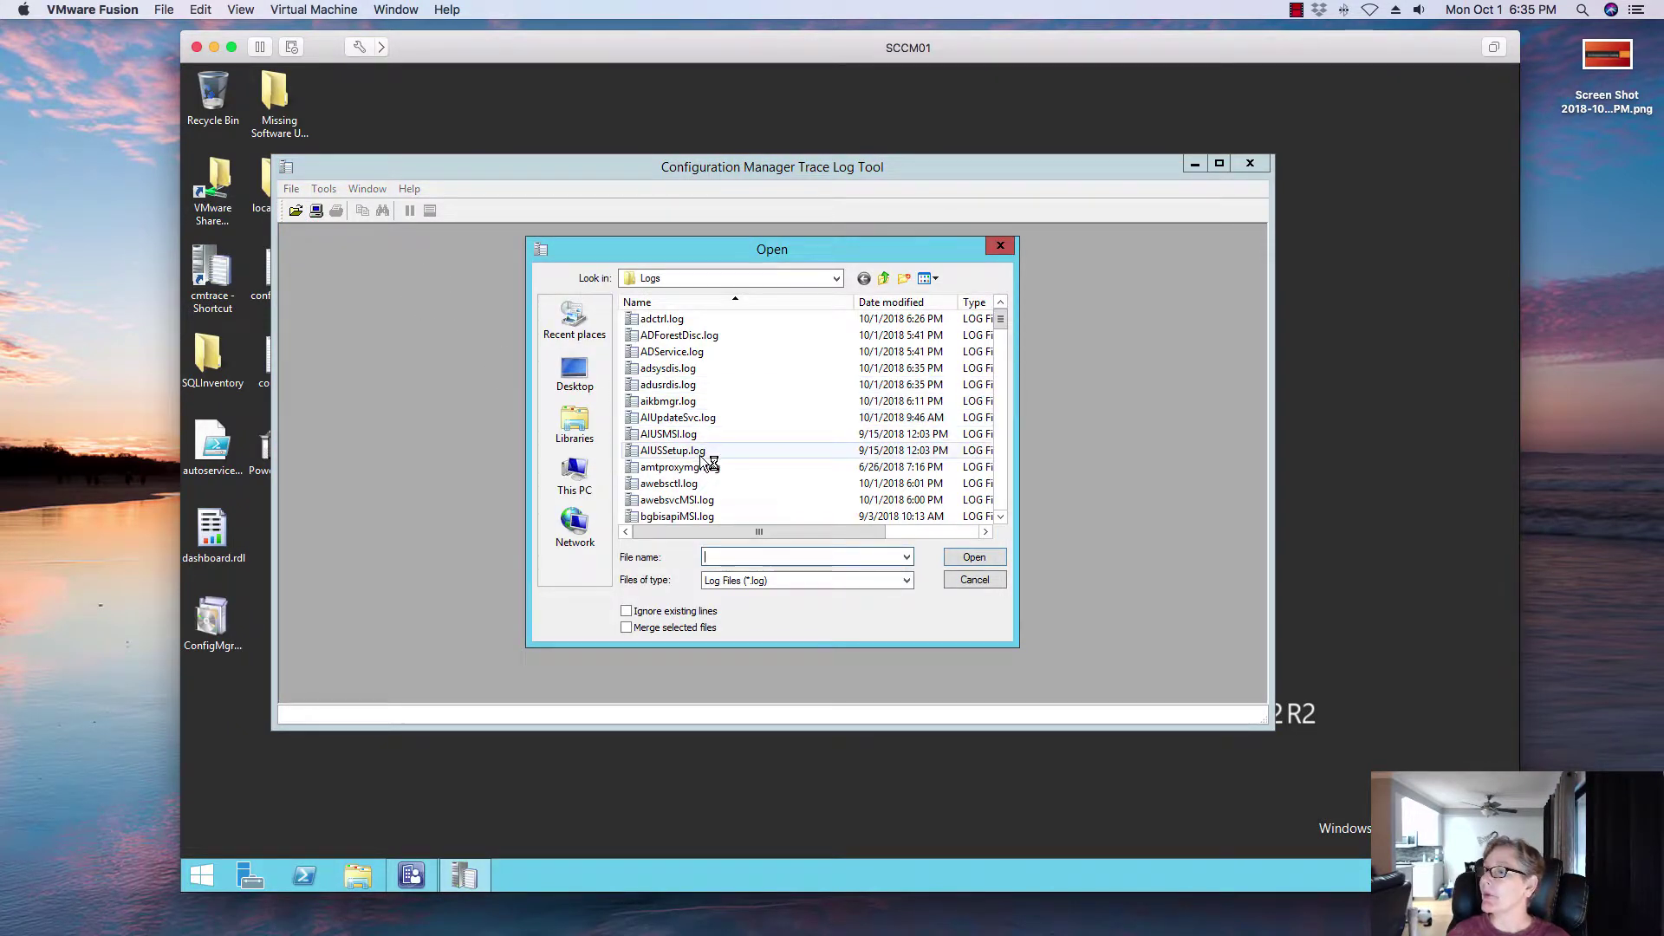
pyautogui.click(666, 483)
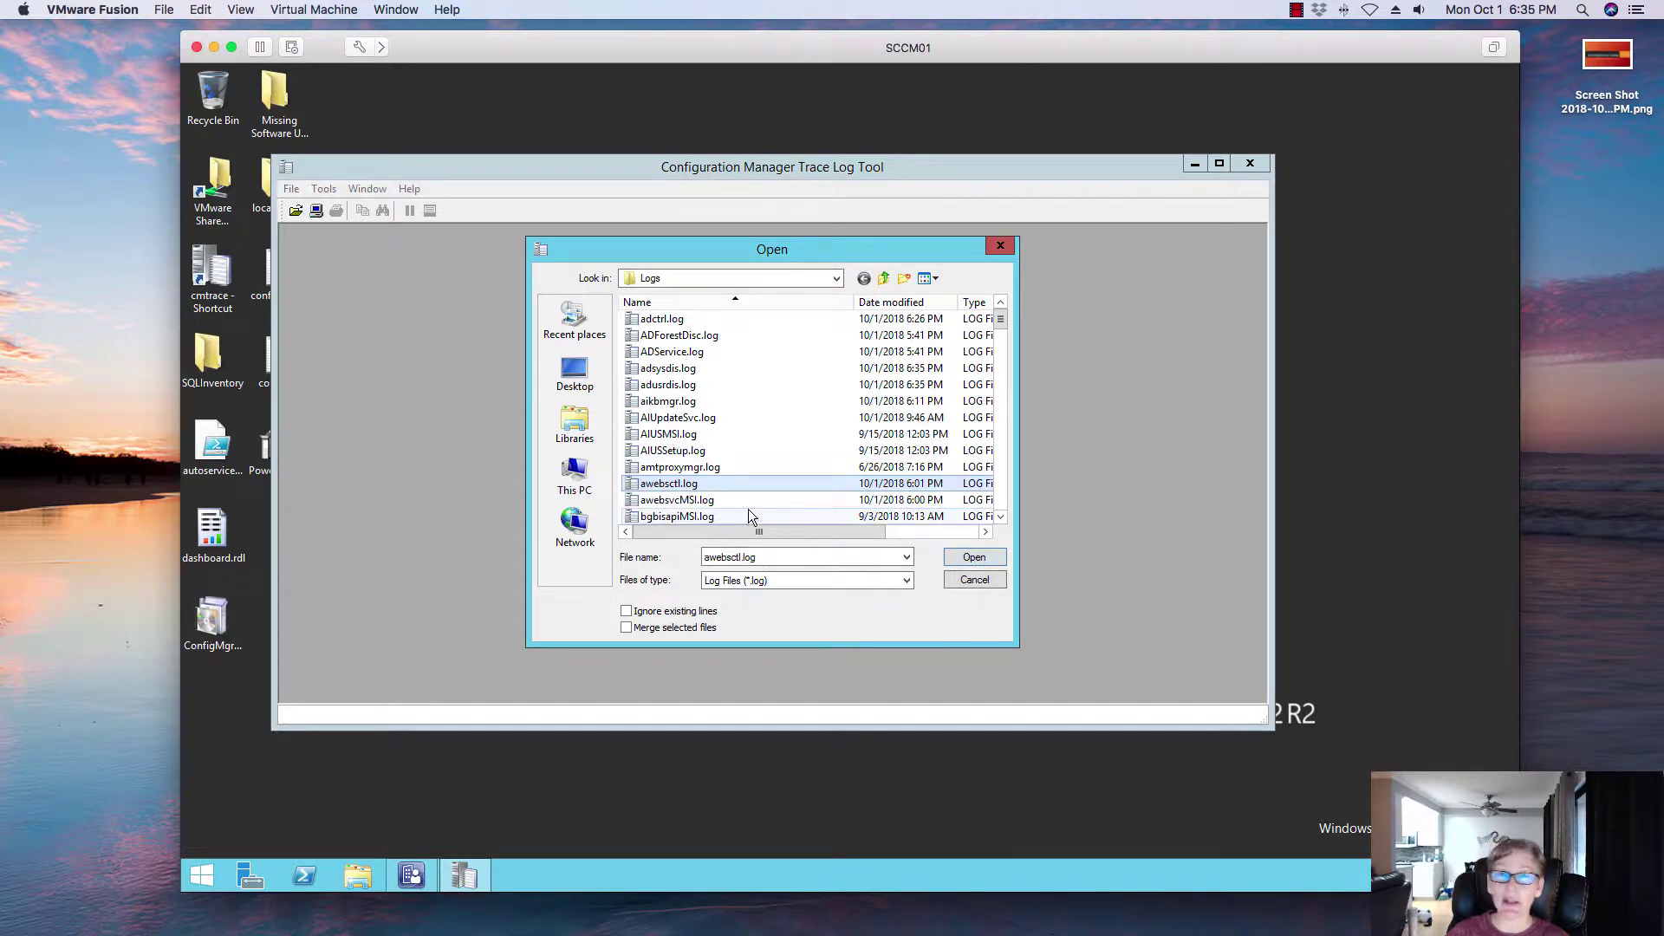
pyautogui.click(960, 559)
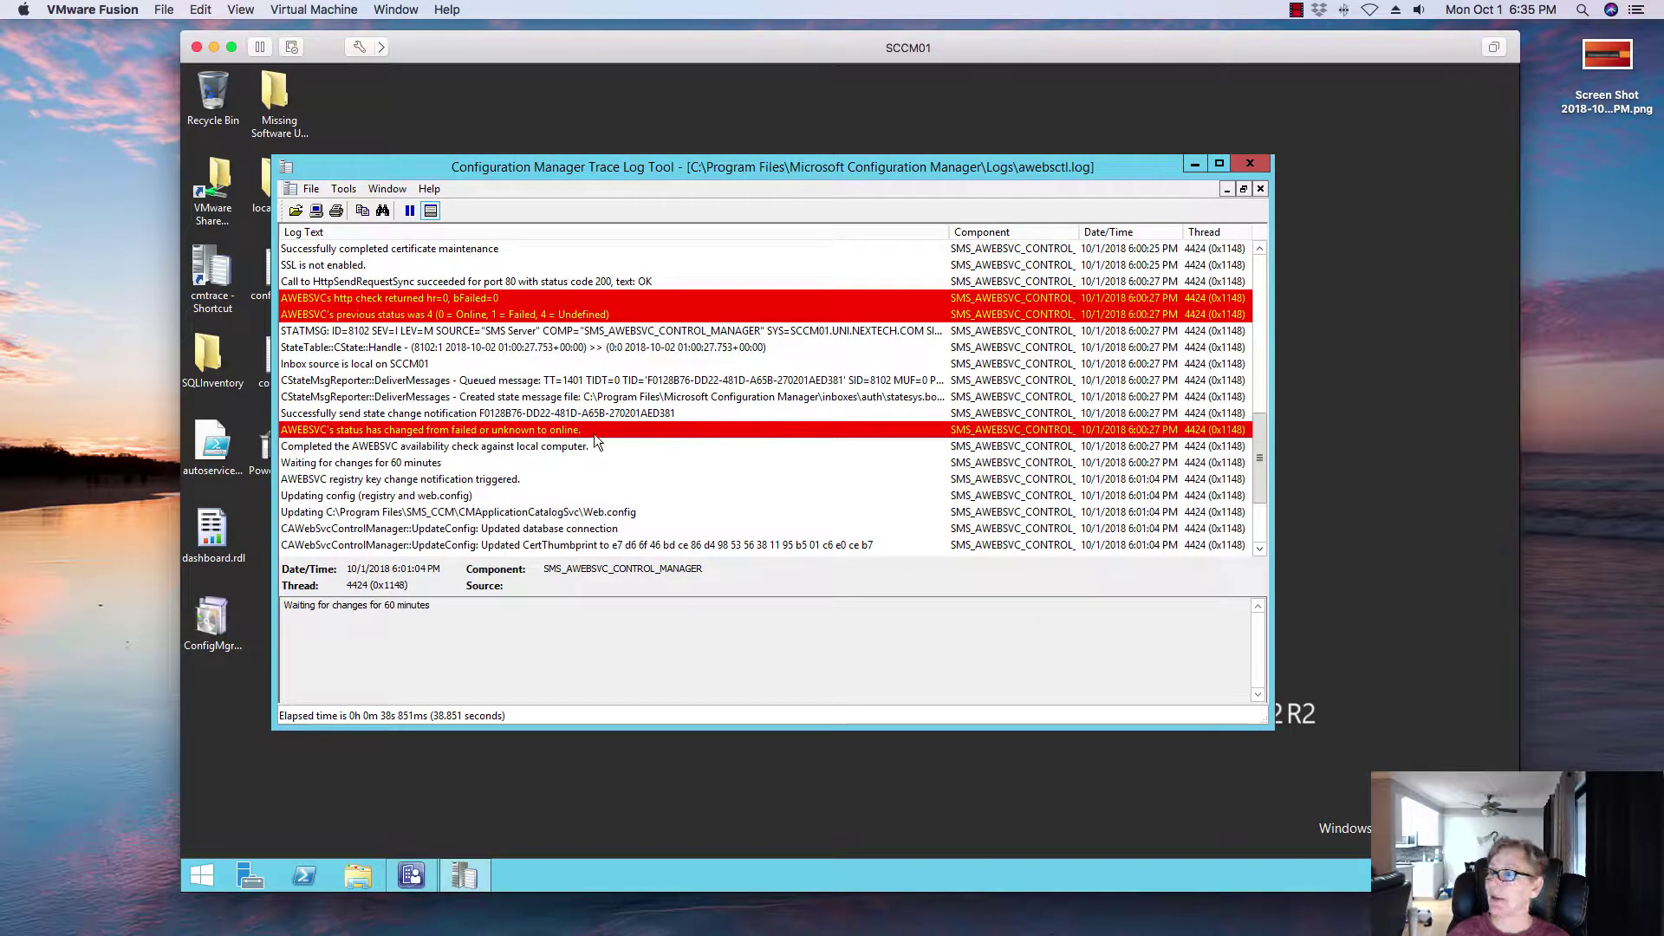
pyautogui.click(595, 433)
pyautogui.scroll(5, 602, 439)
pyautogui.scroll(-5, 605, 447)
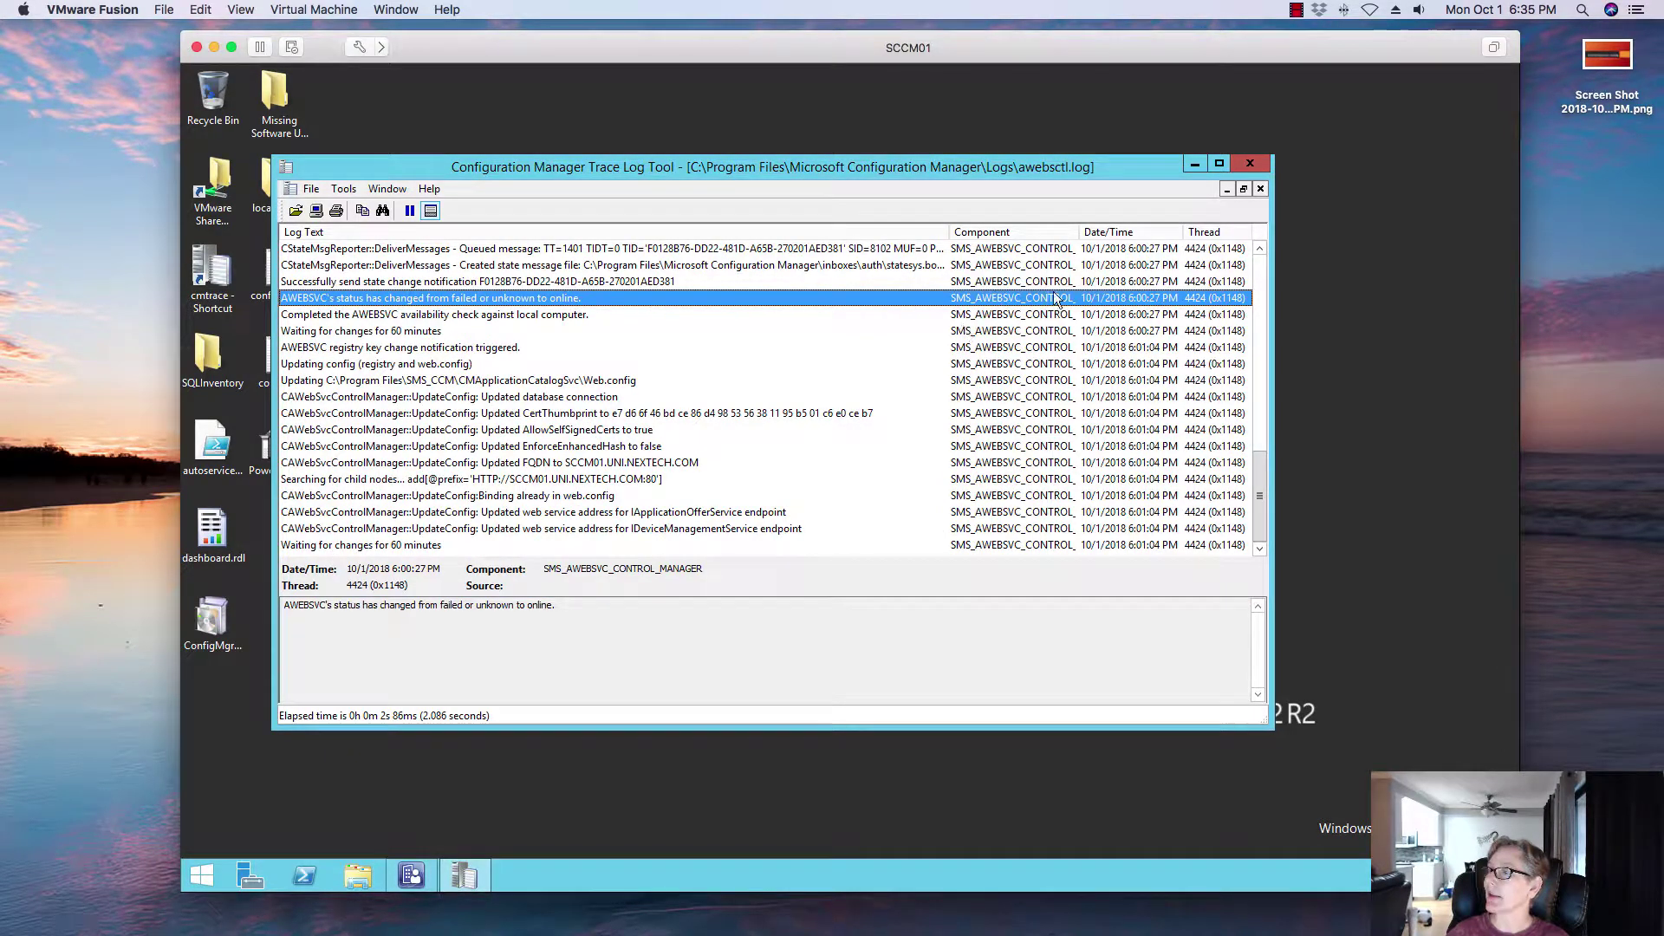
pyautogui.click(296, 210)
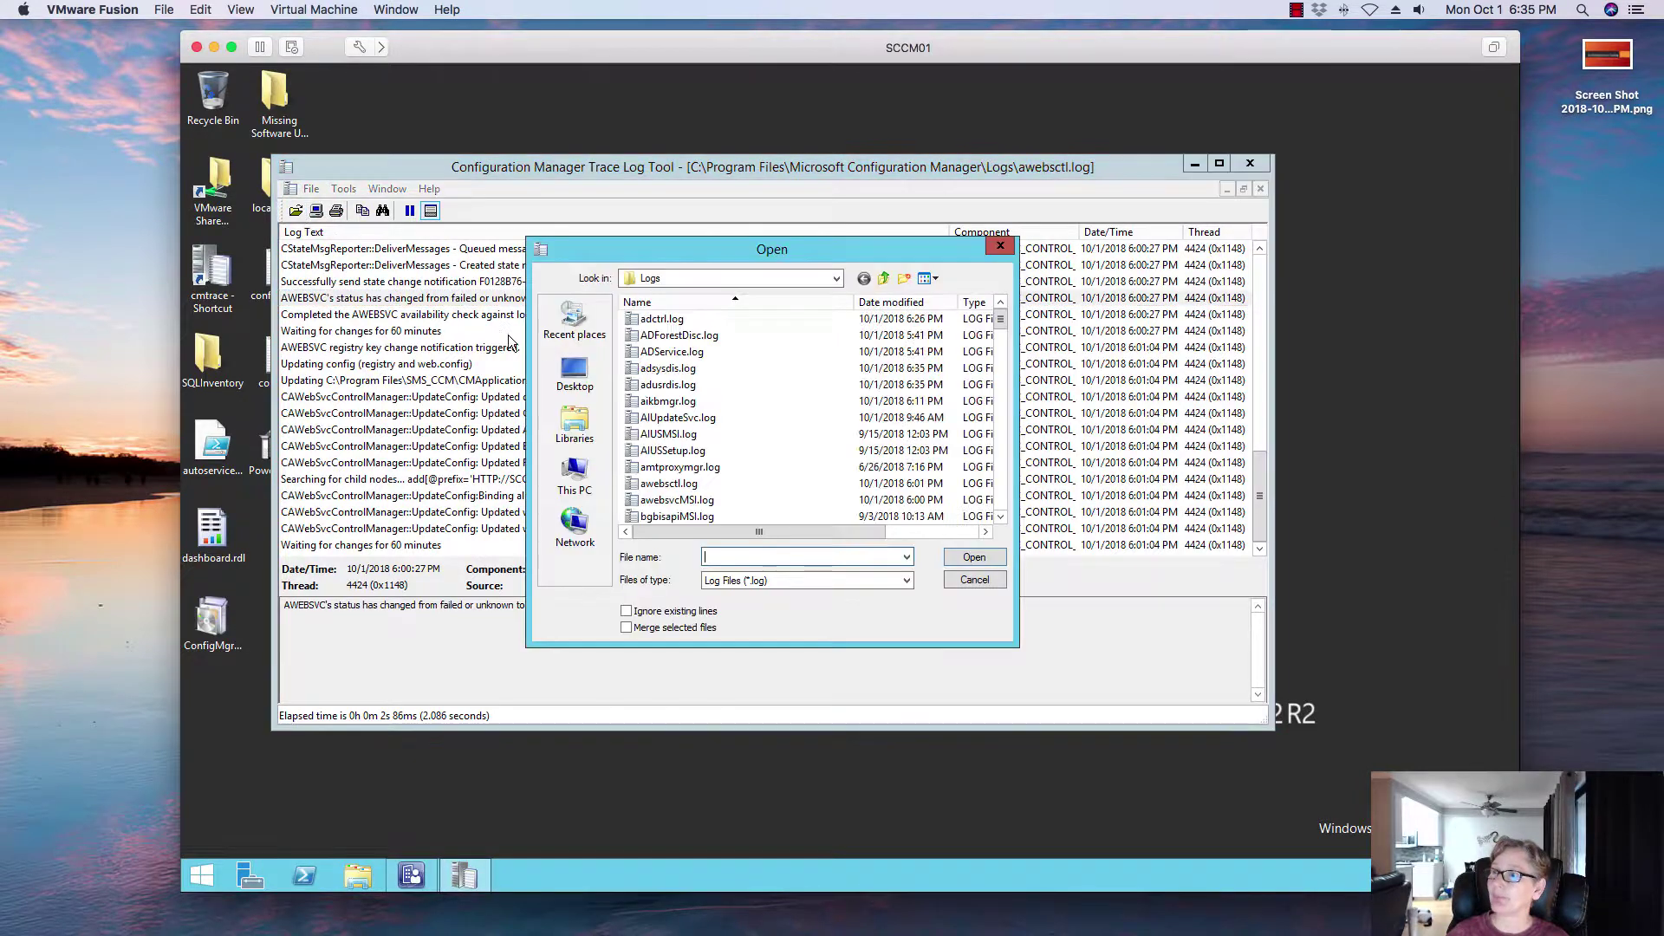
pyautogui.click(693, 483)
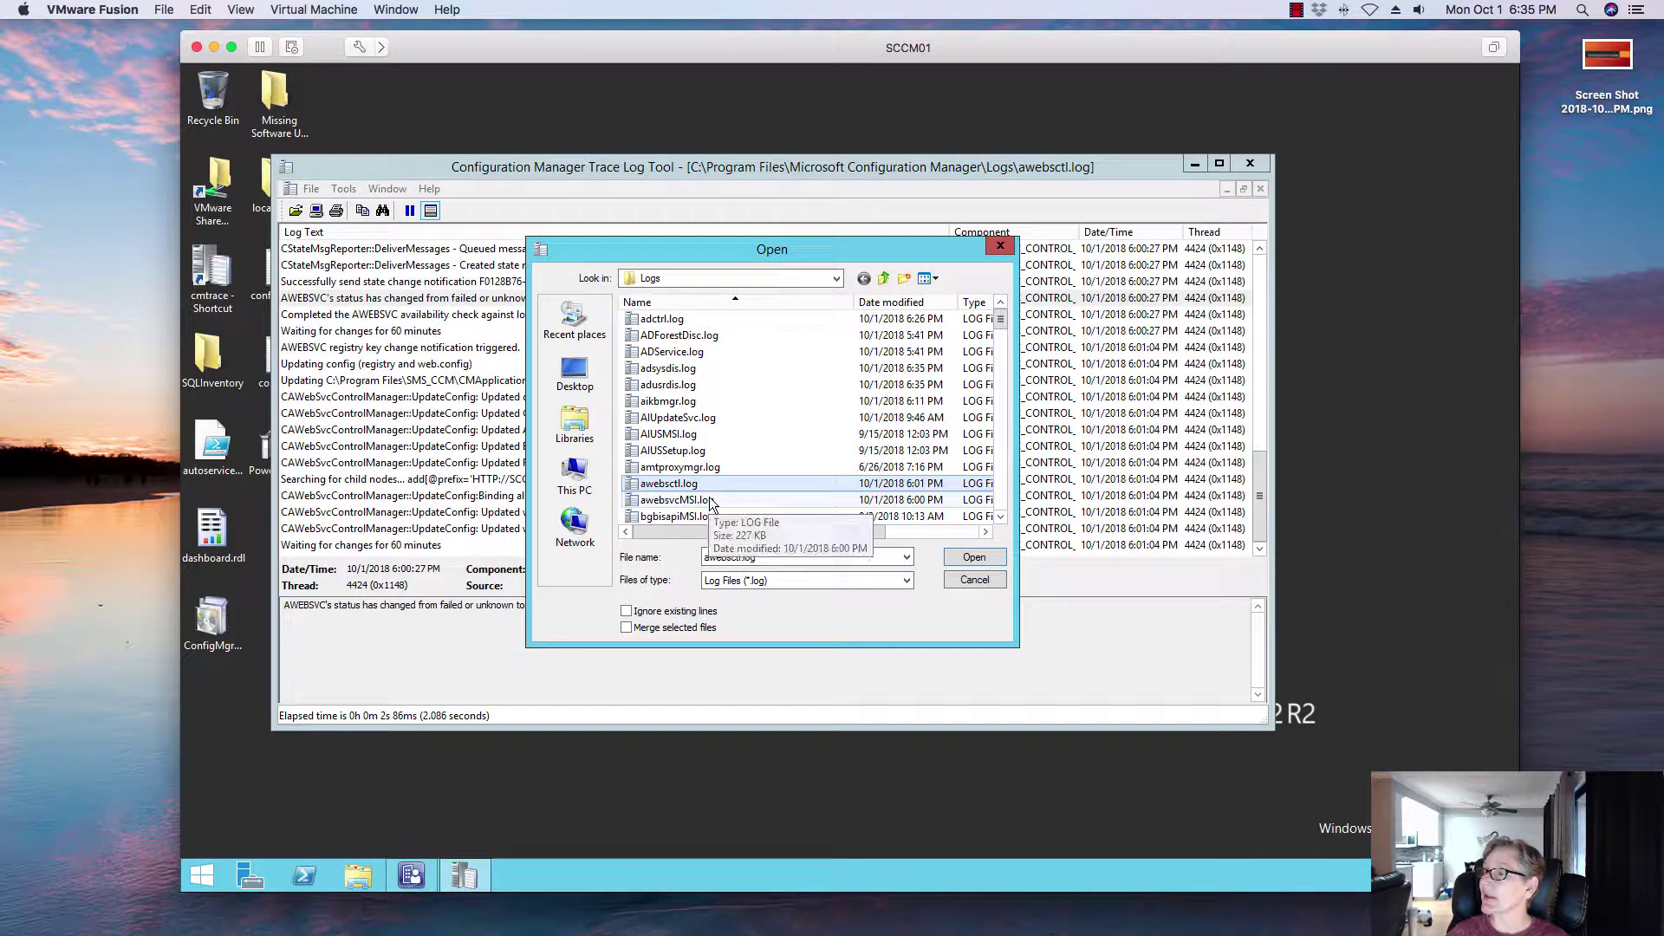
pyautogui.click(974, 558)
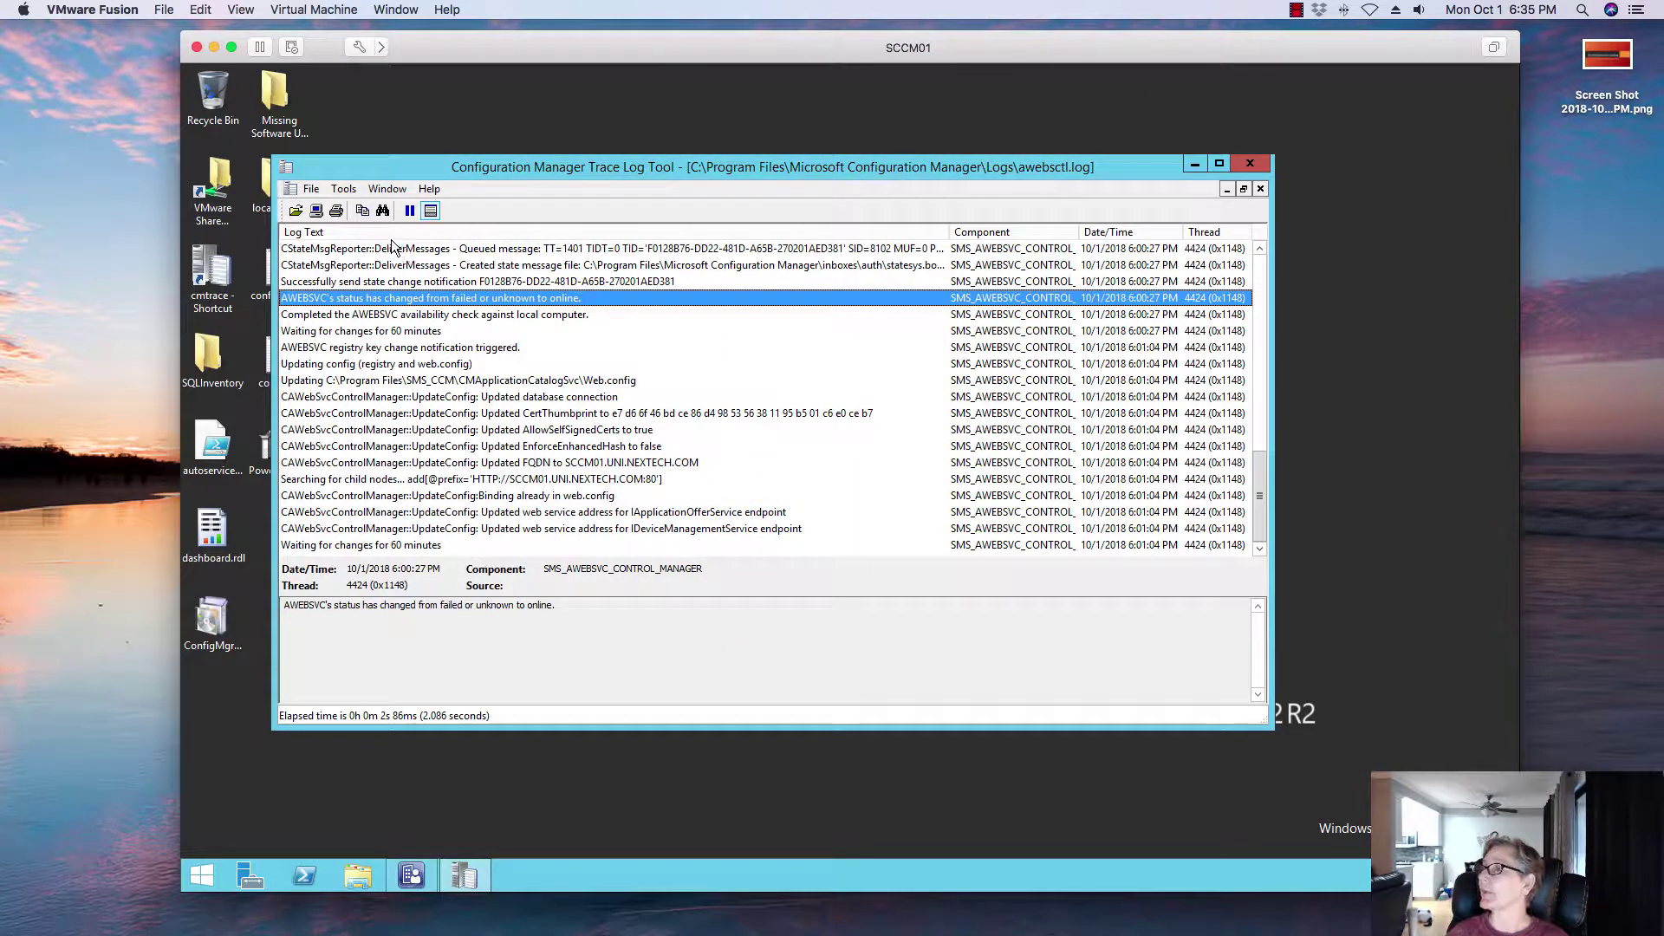
# Step: Open awebsvcMSI.log, confirm the product-installed entry reports status 0, and close CMTrace
pyautogui.click(294, 211)
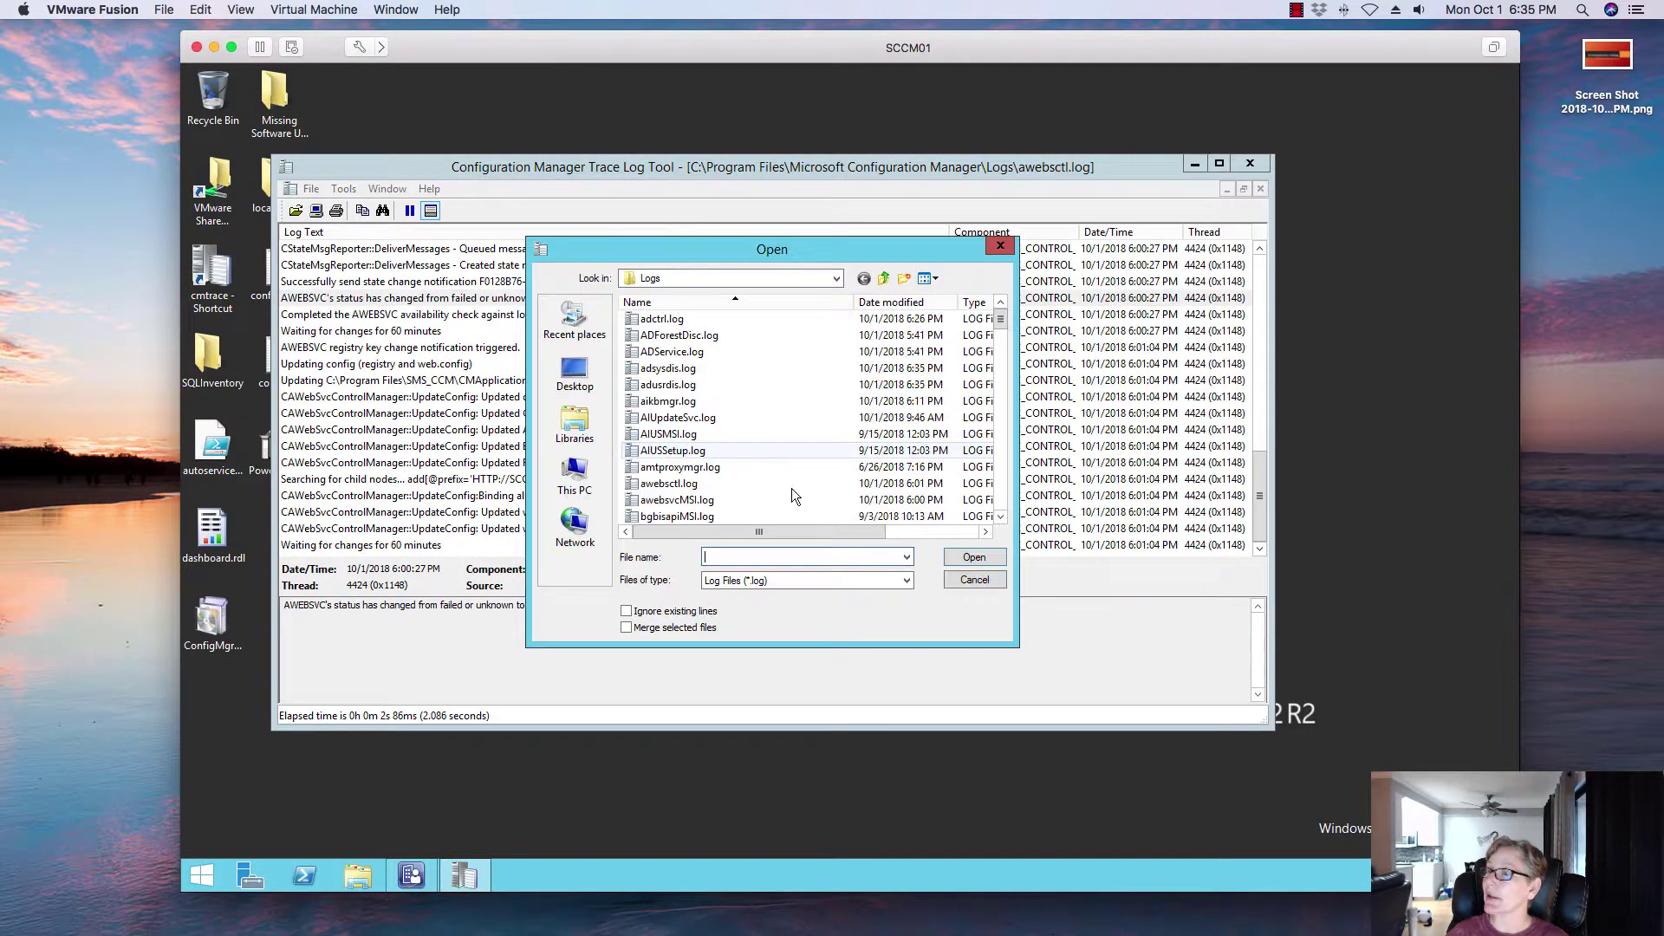
pyautogui.click(699, 501)
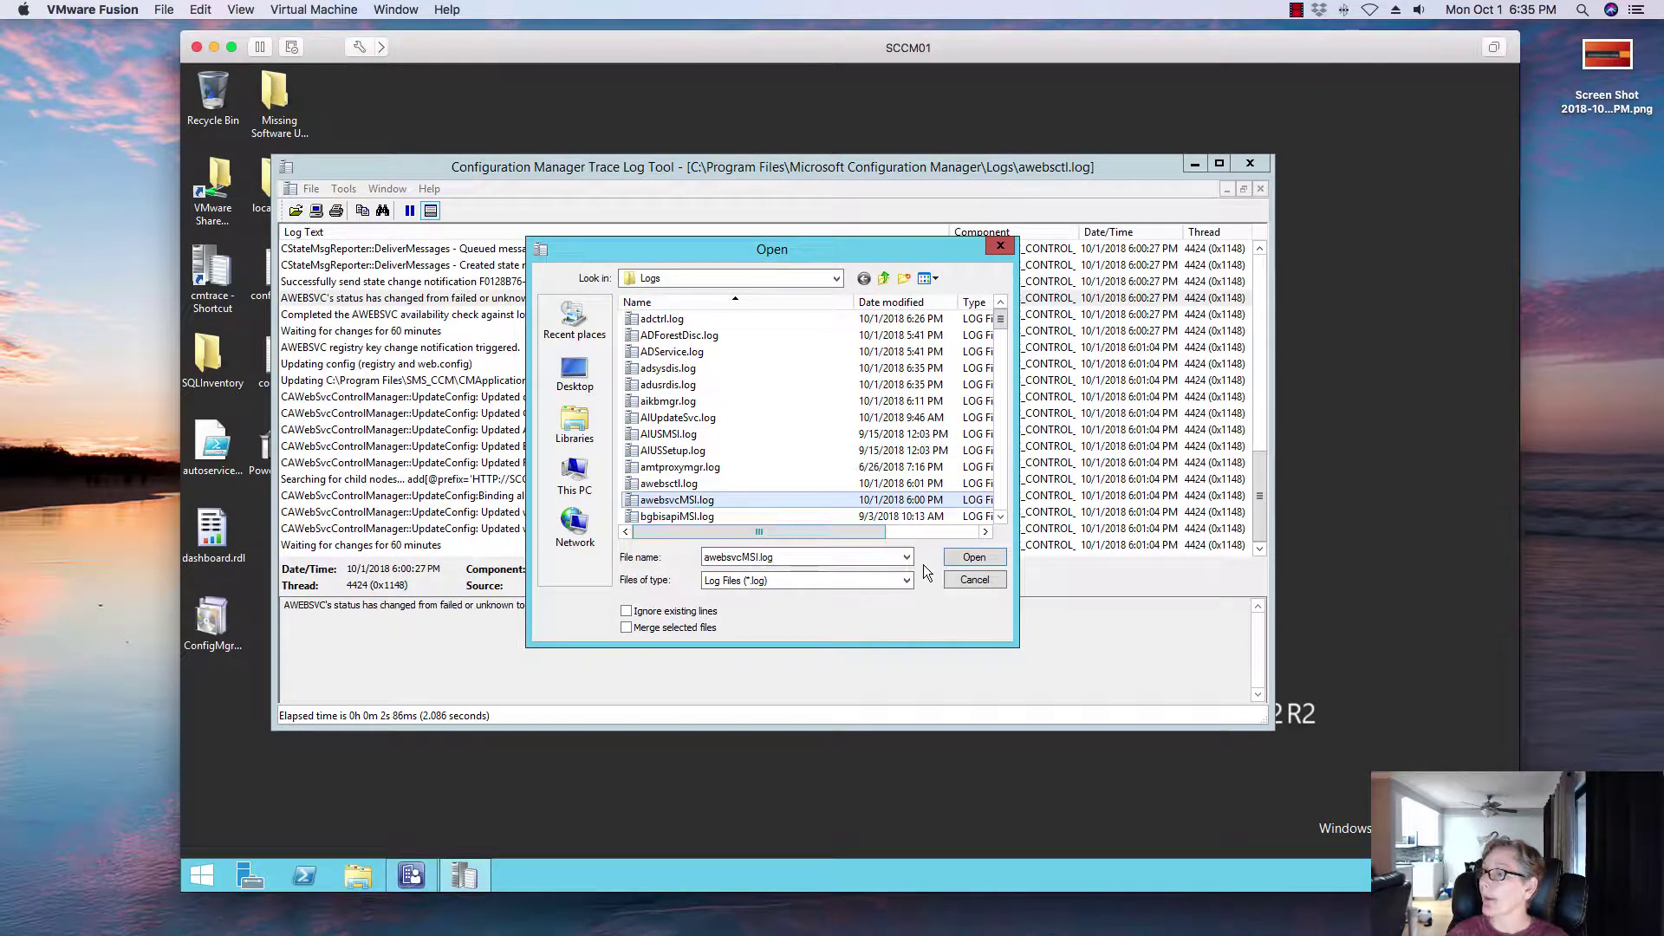
pyautogui.click(968, 561)
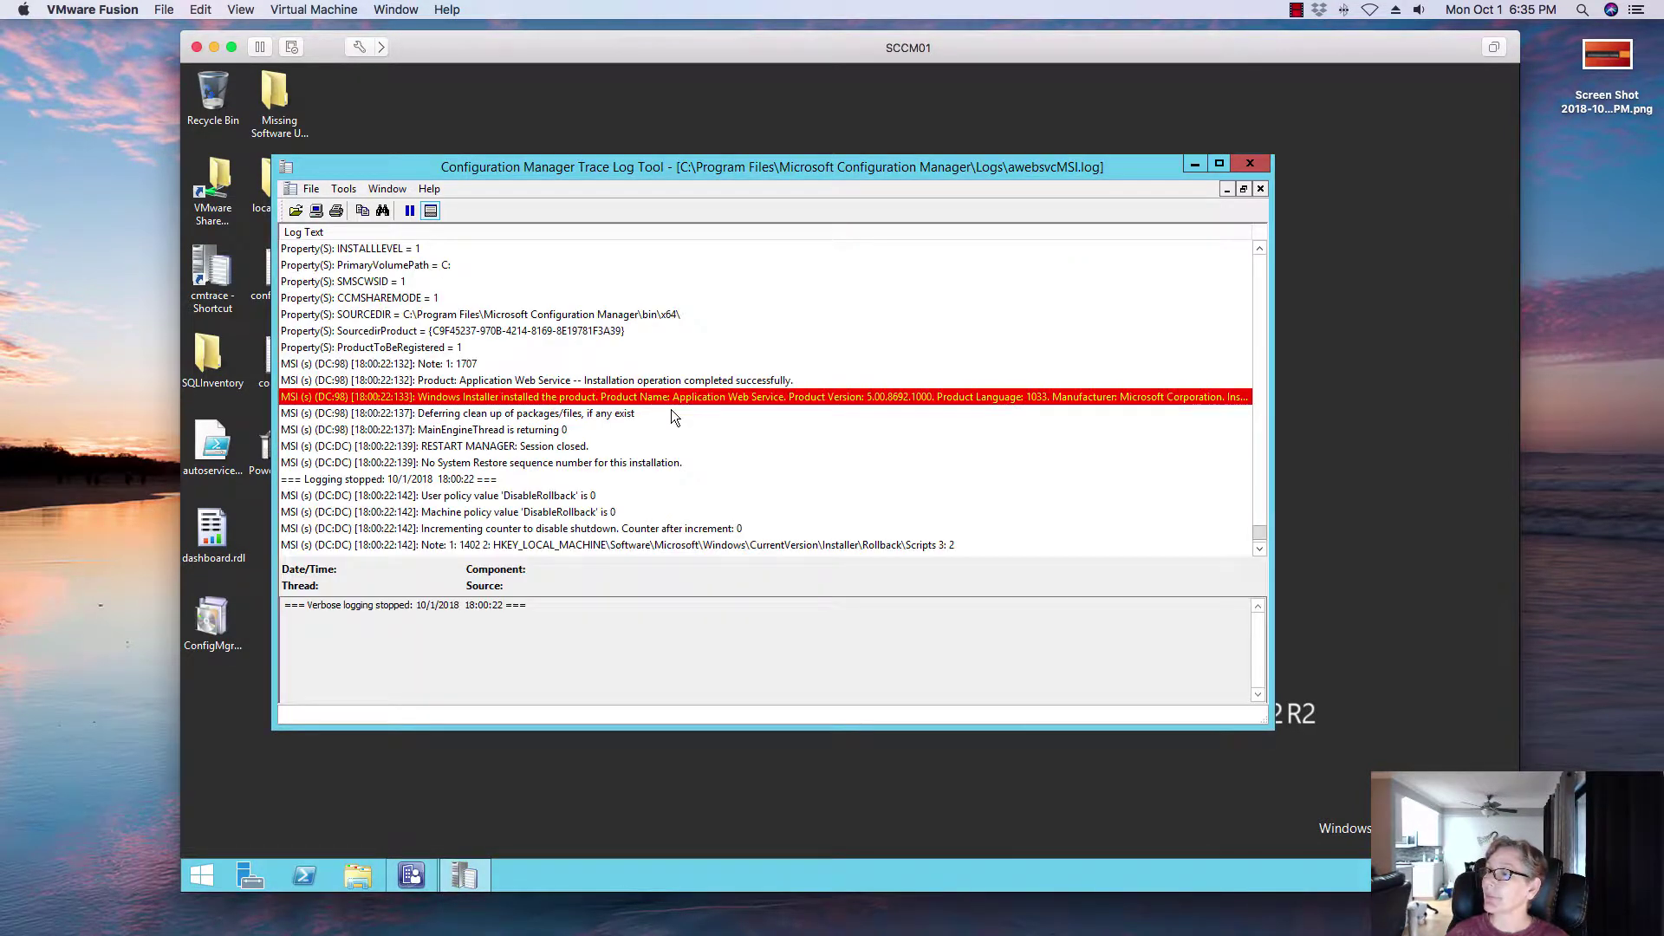
pyautogui.click(623, 398)
pyautogui.scroll(-3, 624, 397)
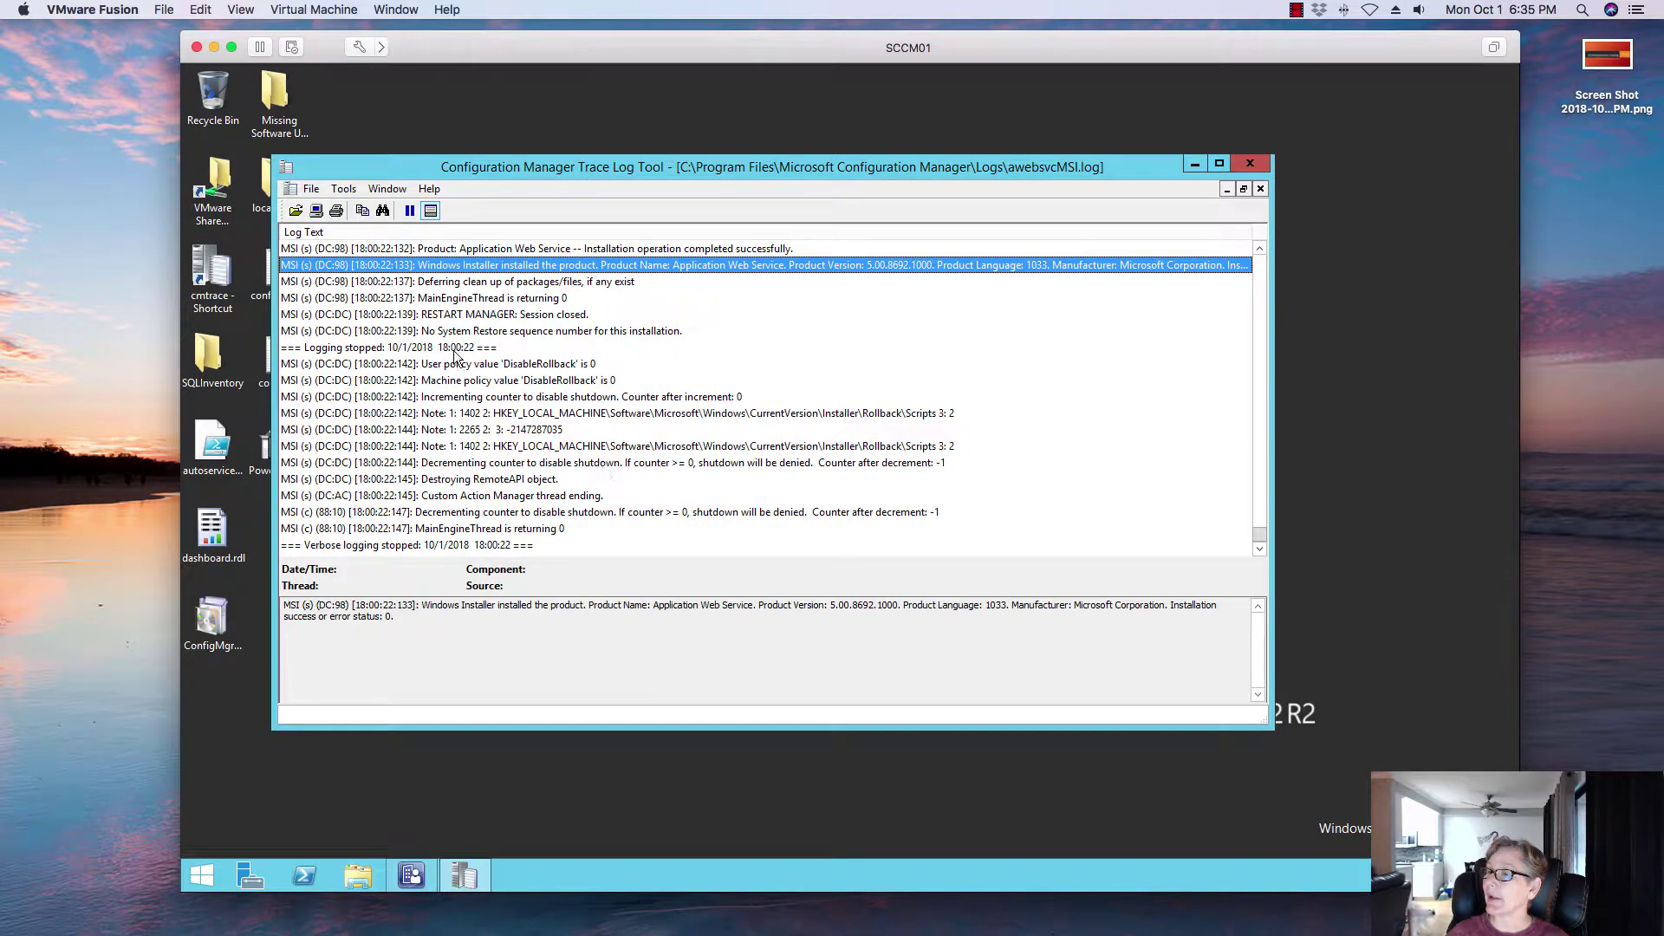
pyautogui.click(397, 530)
pyautogui.click(442, 511)
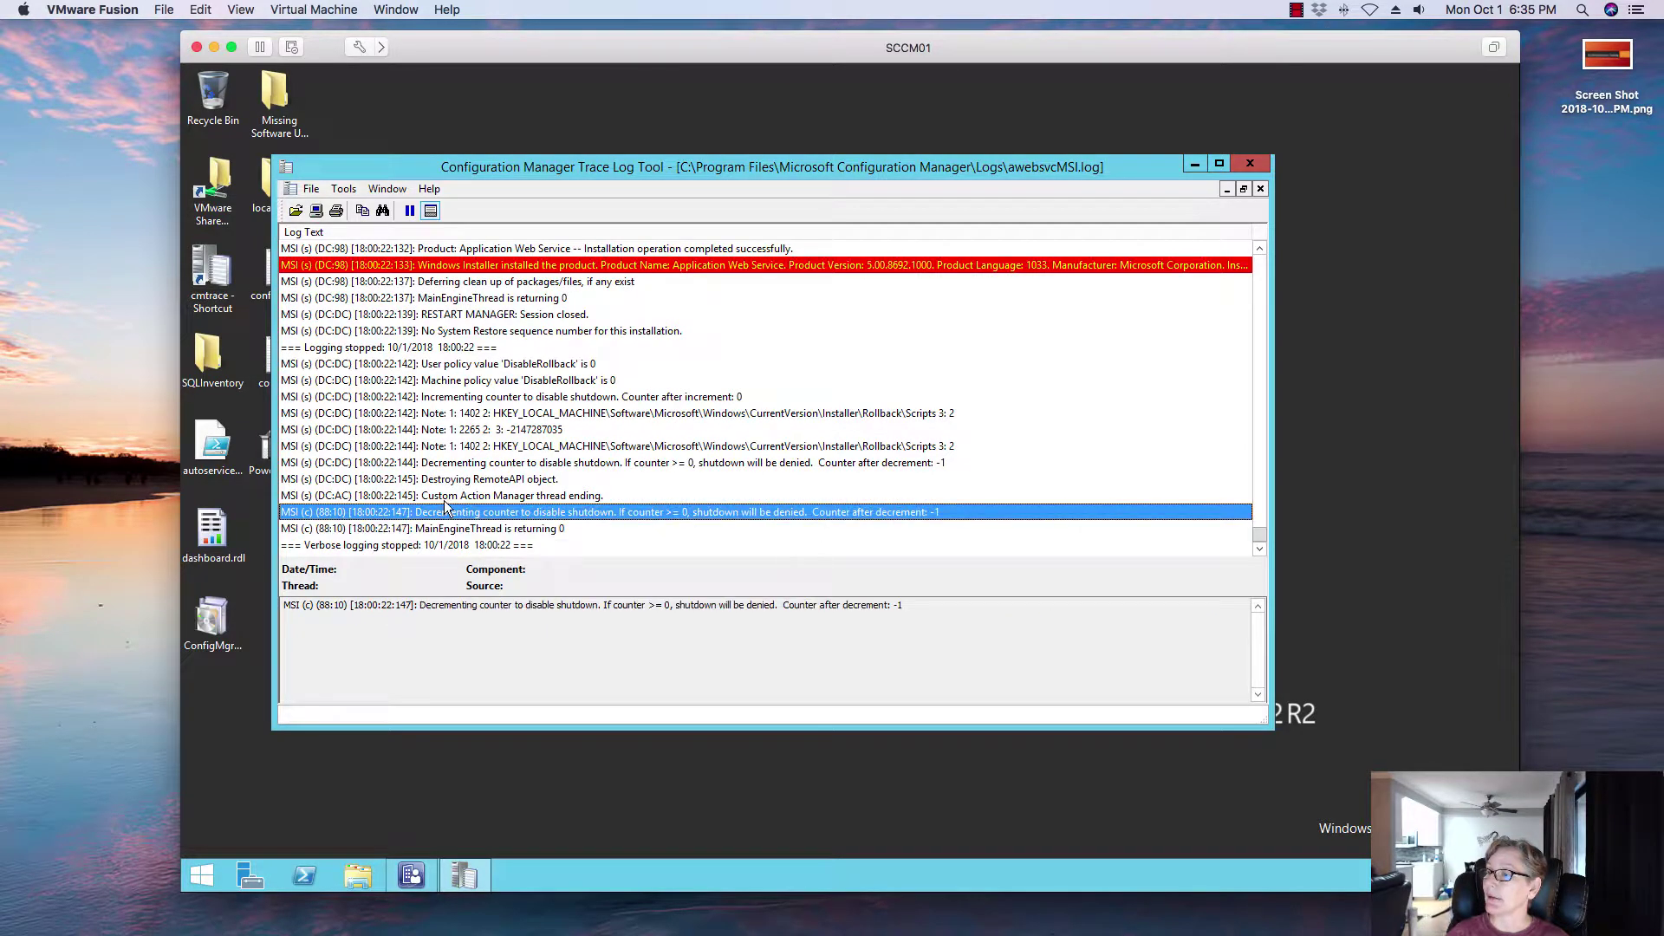
pyautogui.click(447, 496)
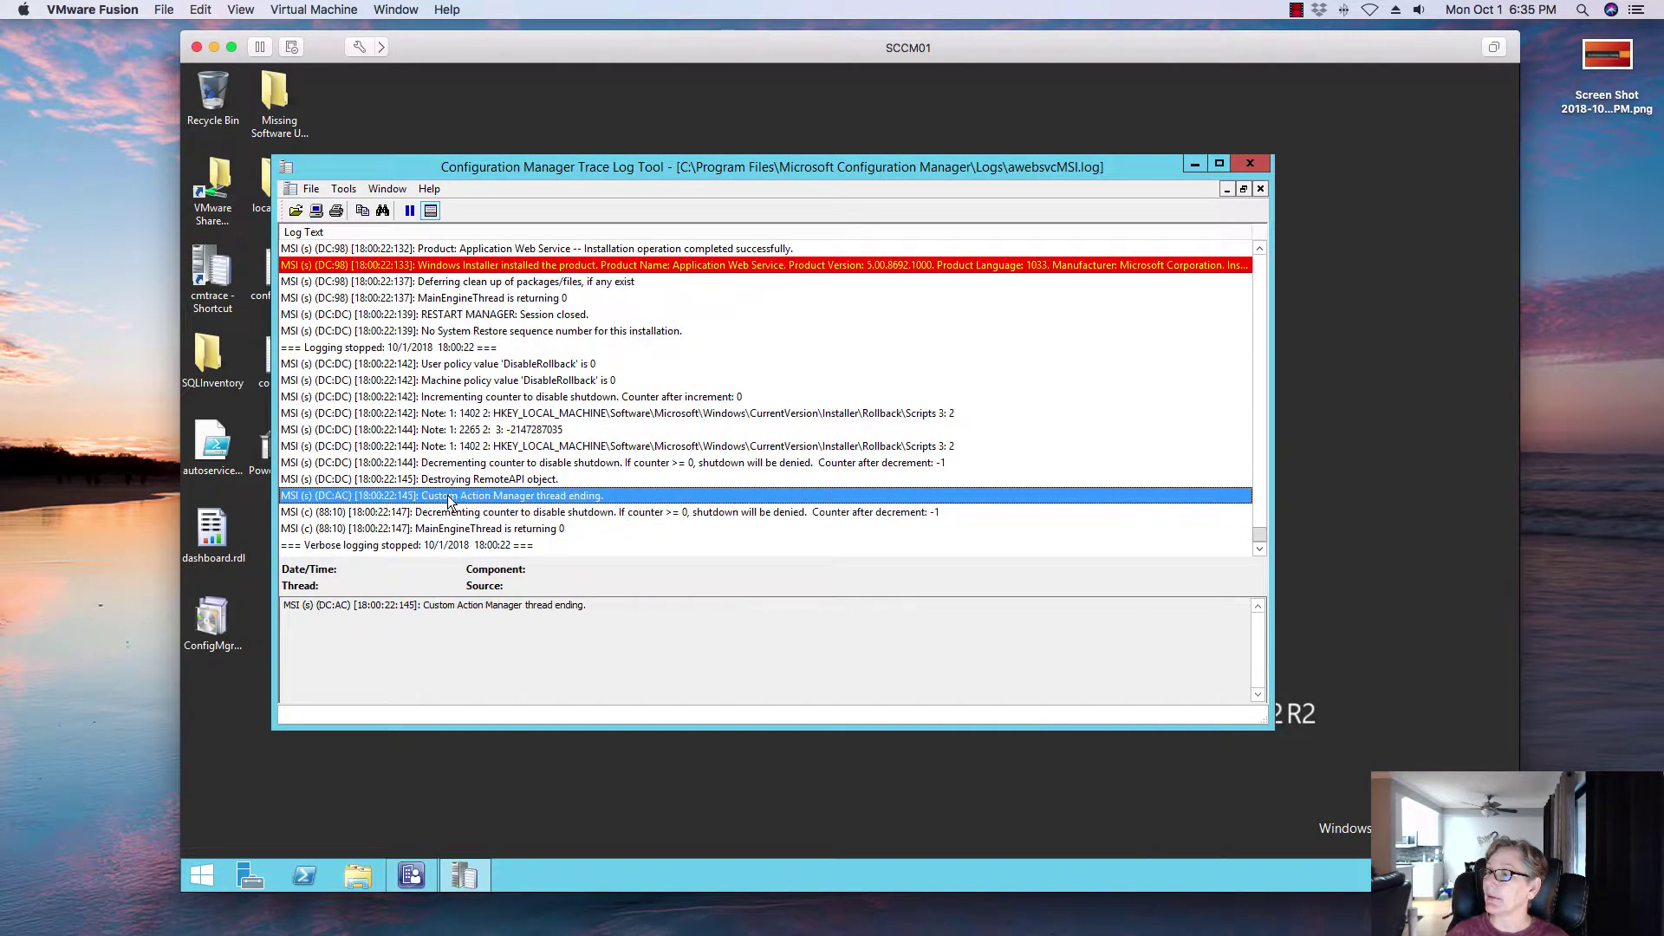
pyautogui.click(752, 266)
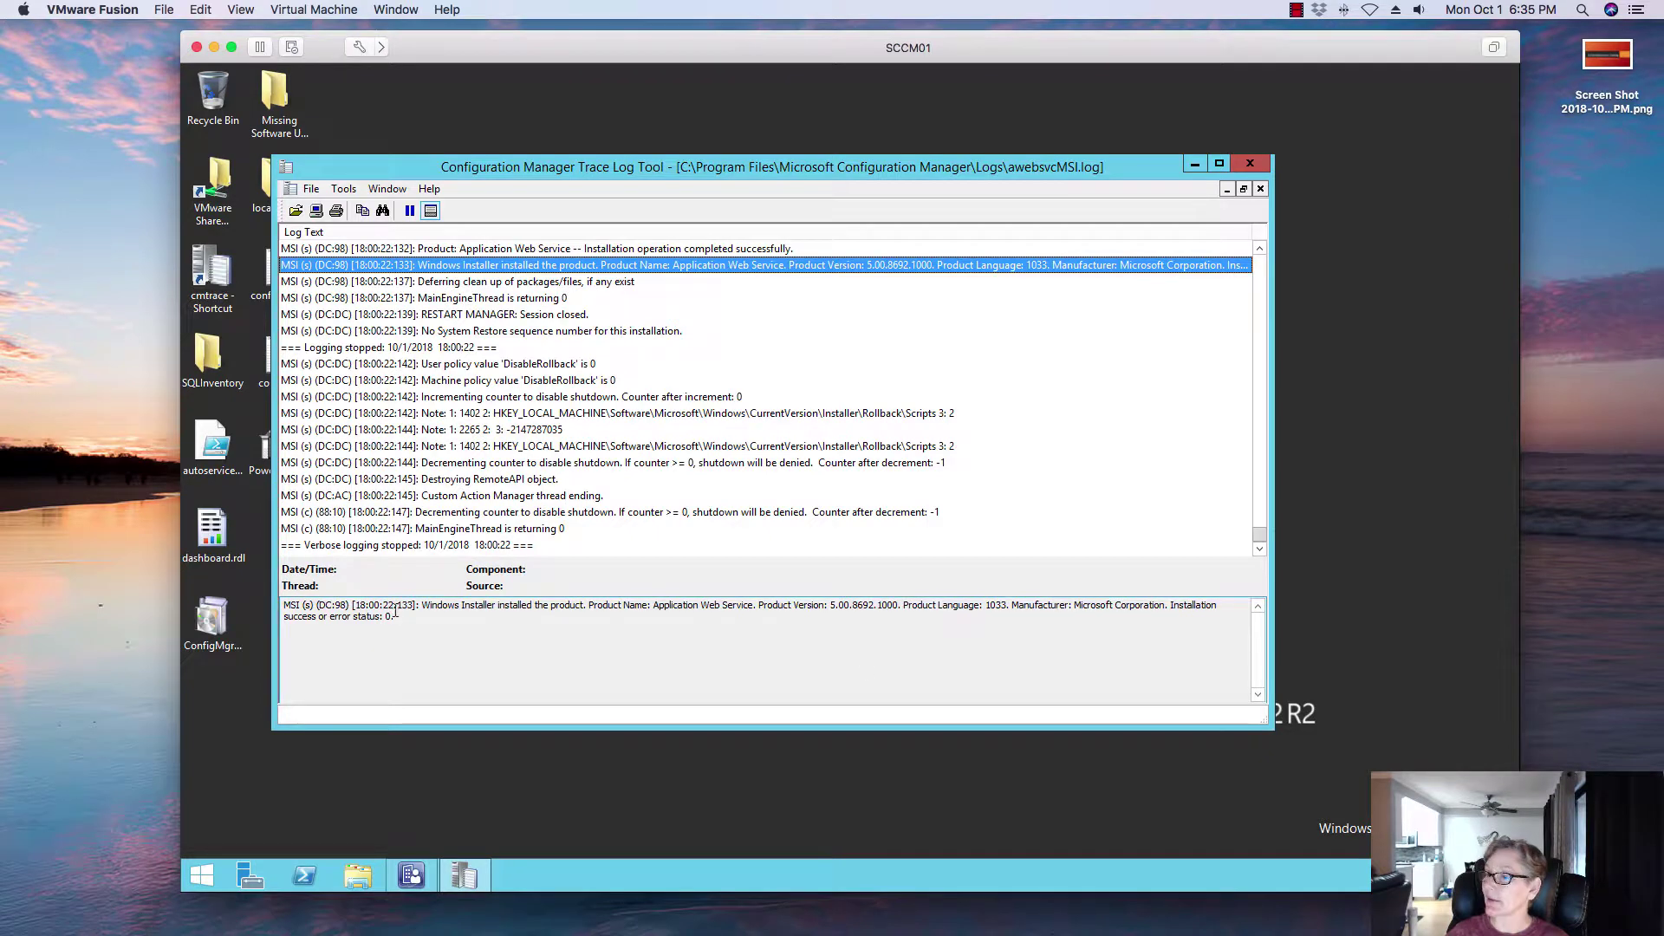
pyautogui.moveTo(396, 615); pyautogui.dragTo(262, 625)
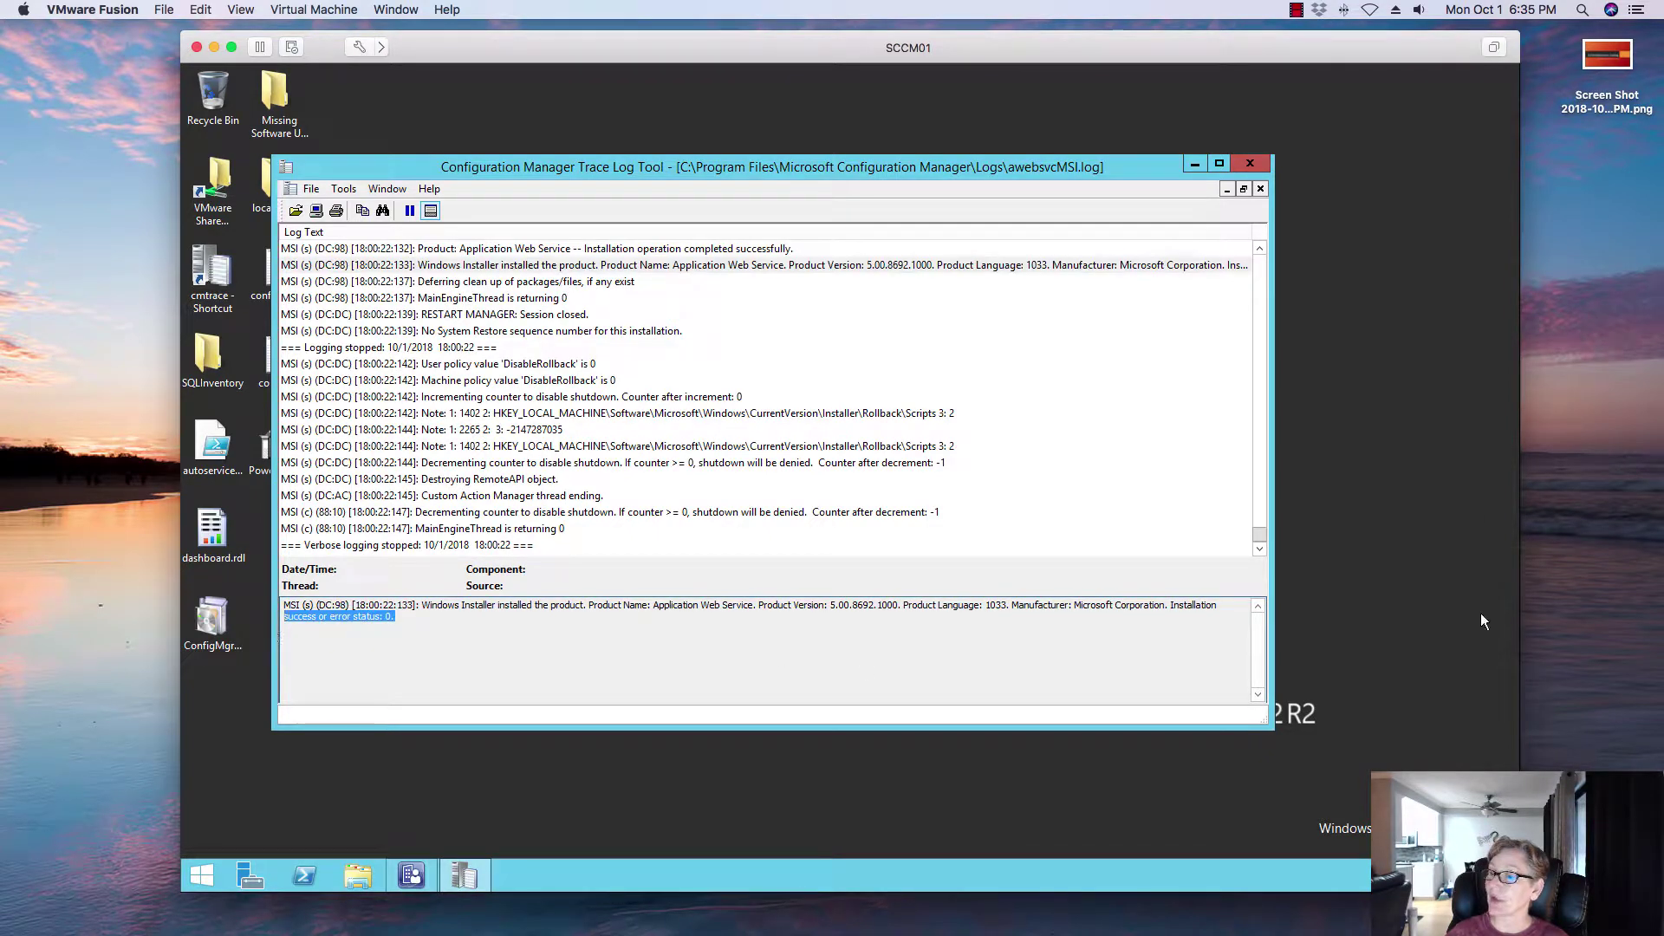
pyautogui.click(1251, 164)
# Step: Restore the console, check the Application Catalog site system, then list the 84 site components
pyautogui.click(412, 871)
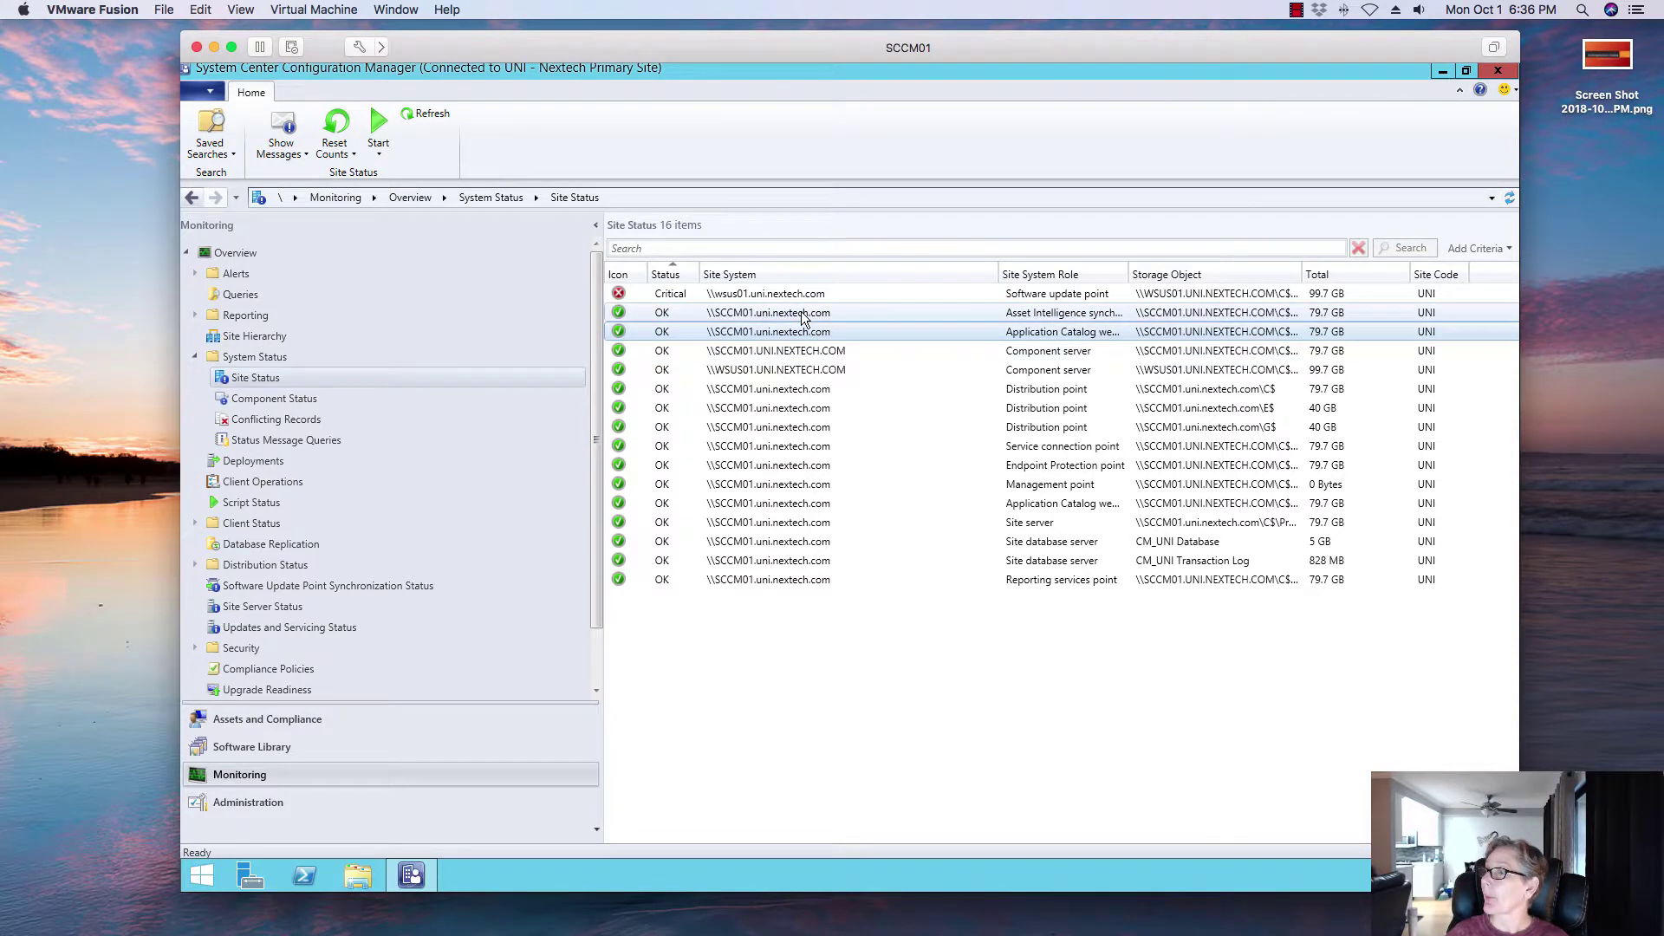
pyautogui.click(918, 332)
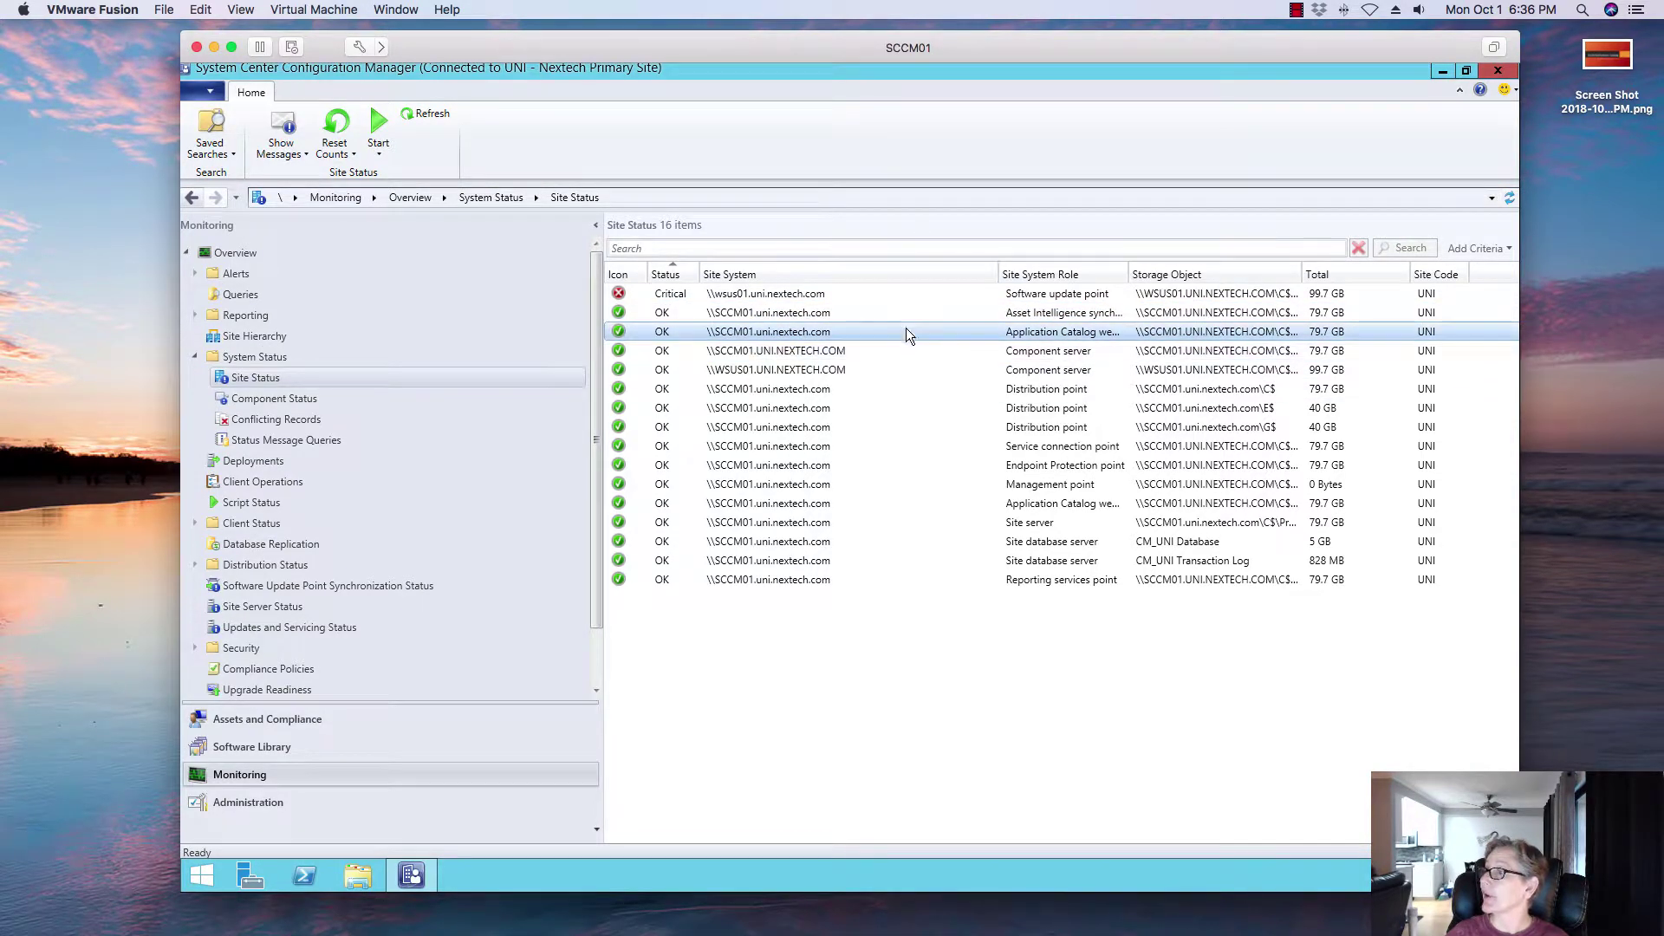
pyautogui.click(319, 394)
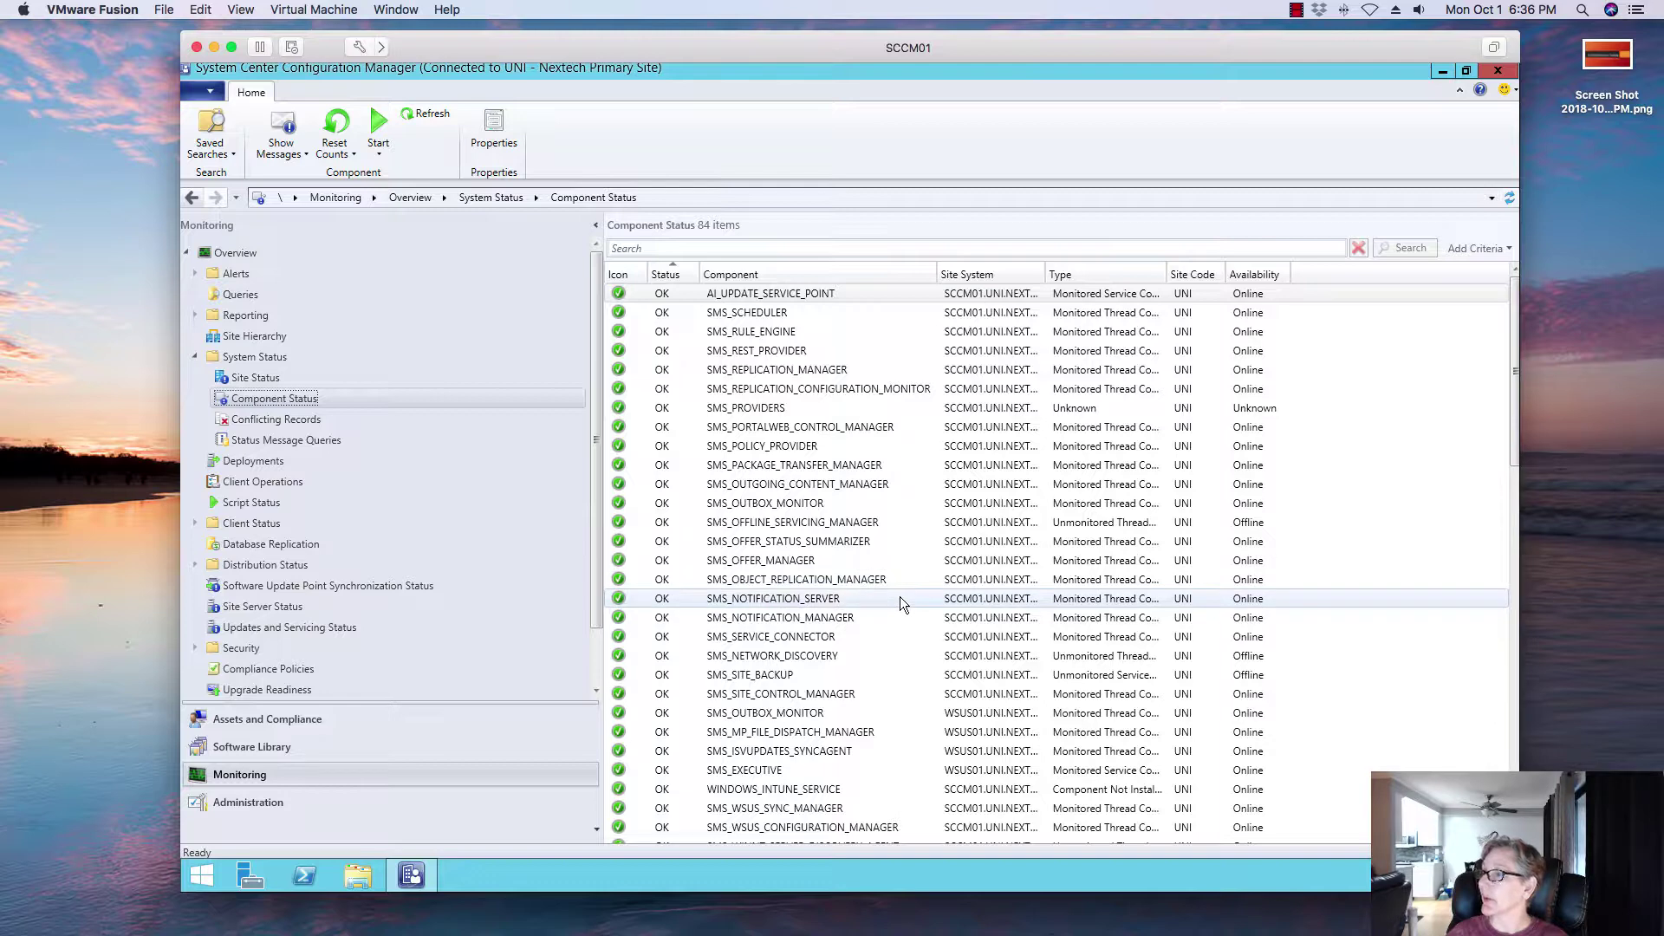
# Step: Find SMS_AWEBSVC_CONTROL_MANAGER in Component Status, verify it is OK and online, then minimize the console
pyautogui.scroll(-5, 899, 598)
pyautogui.scroll(5, 900, 598)
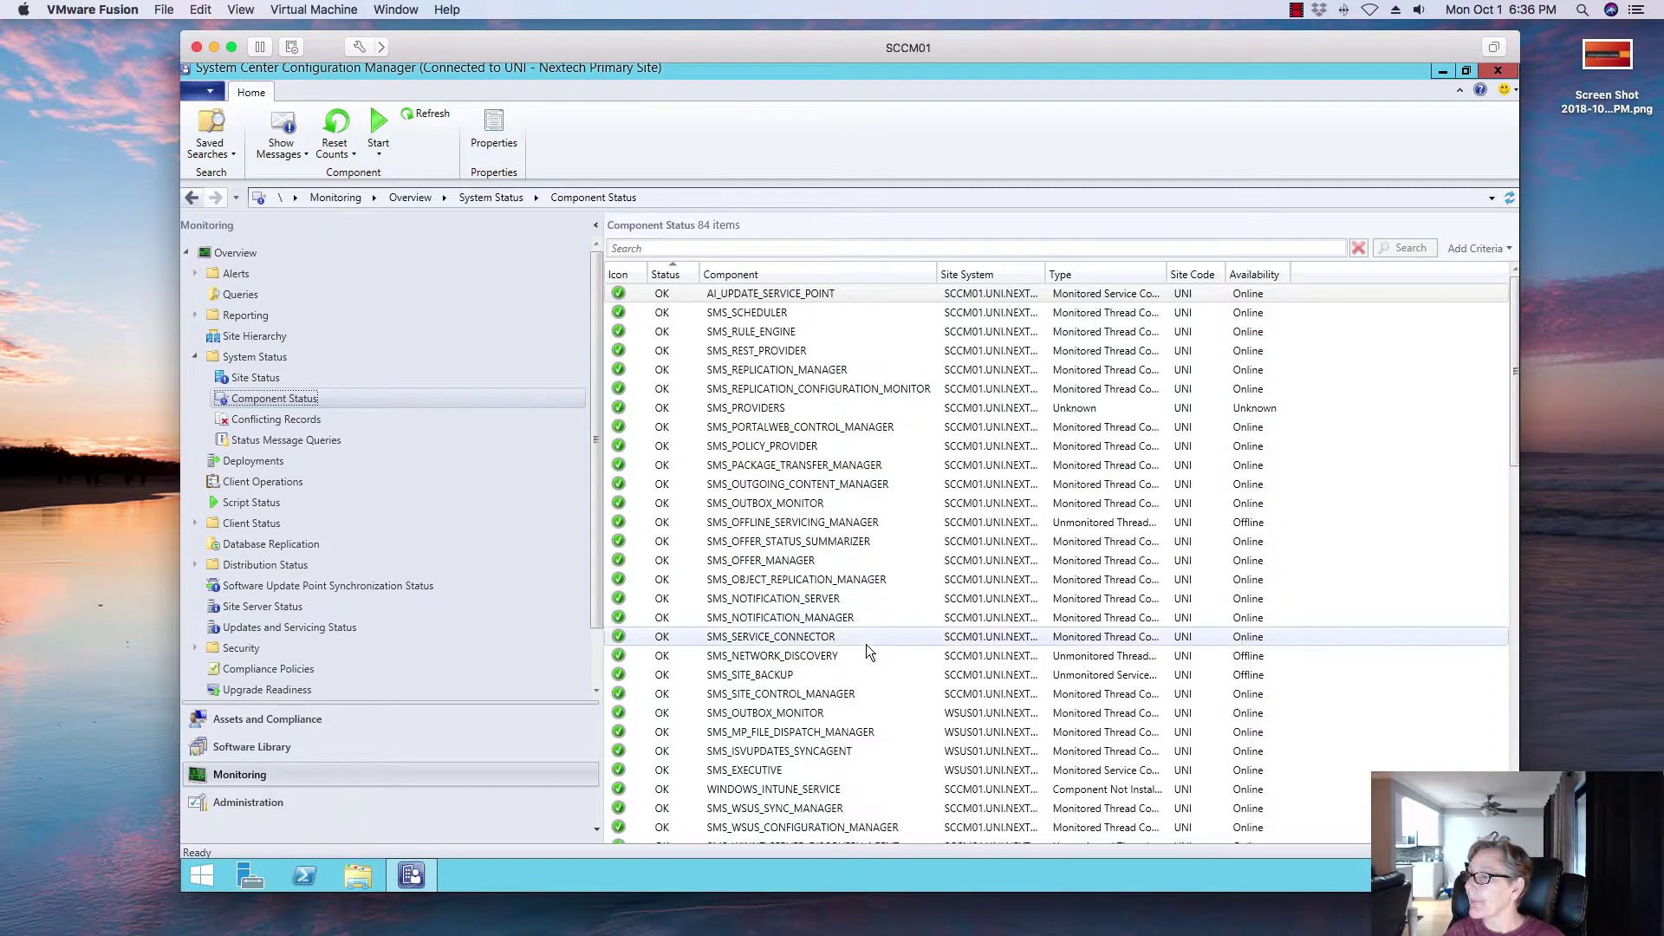
pyautogui.scroll(-3, 875, 699)
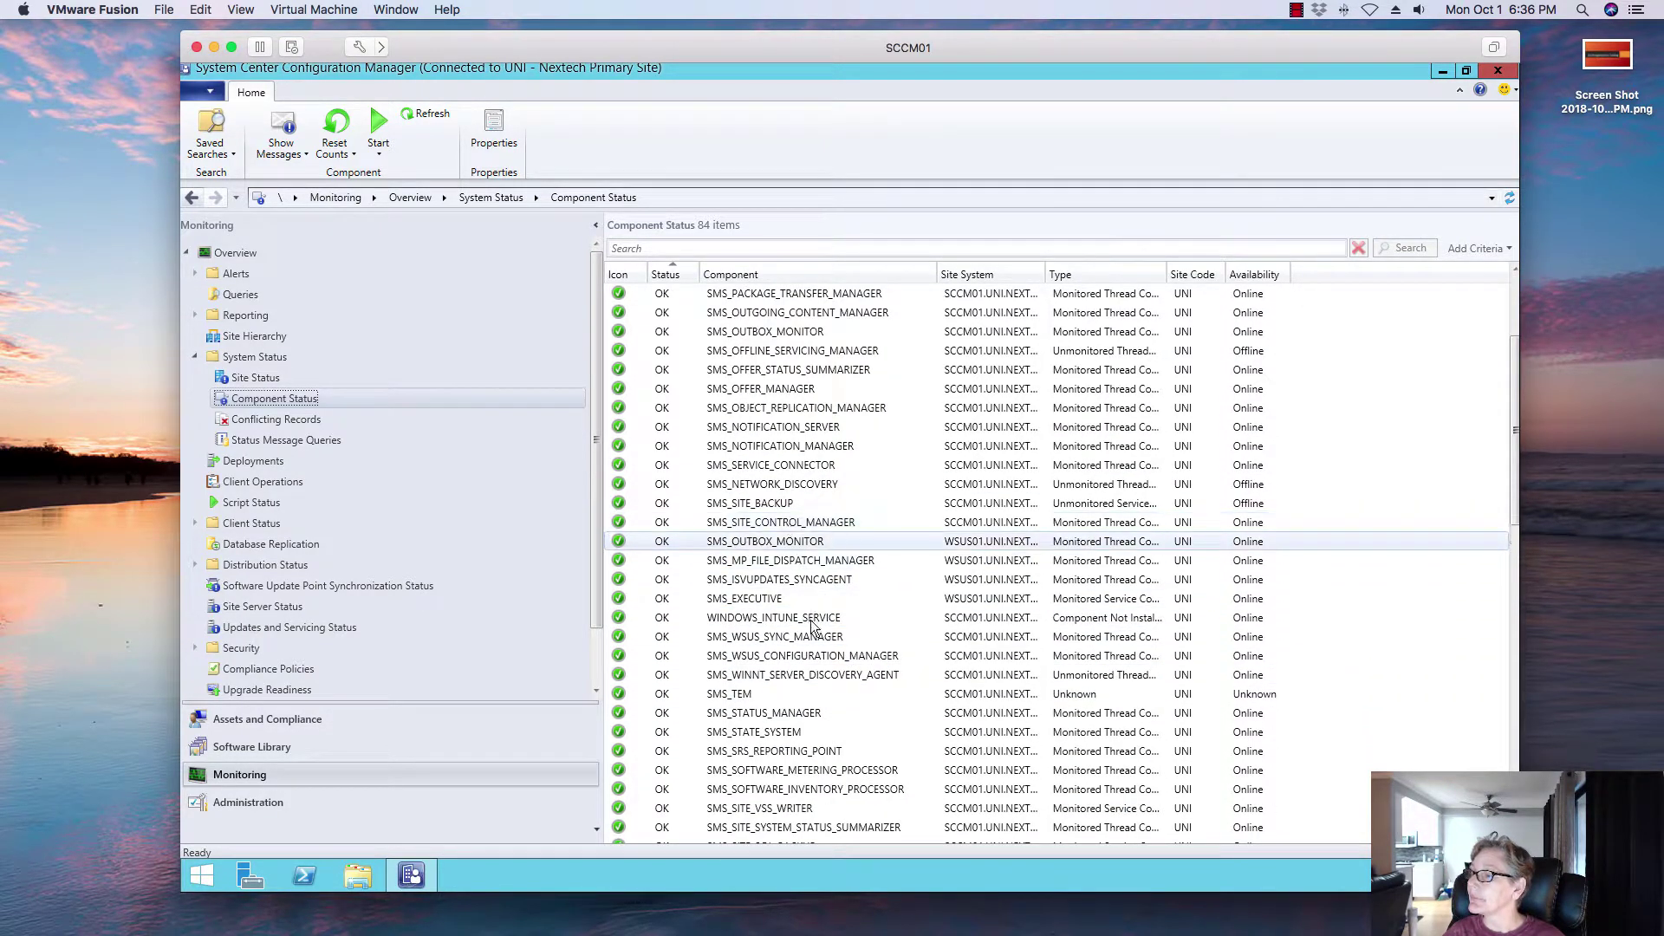
pyautogui.scroll(-4, 850, 743)
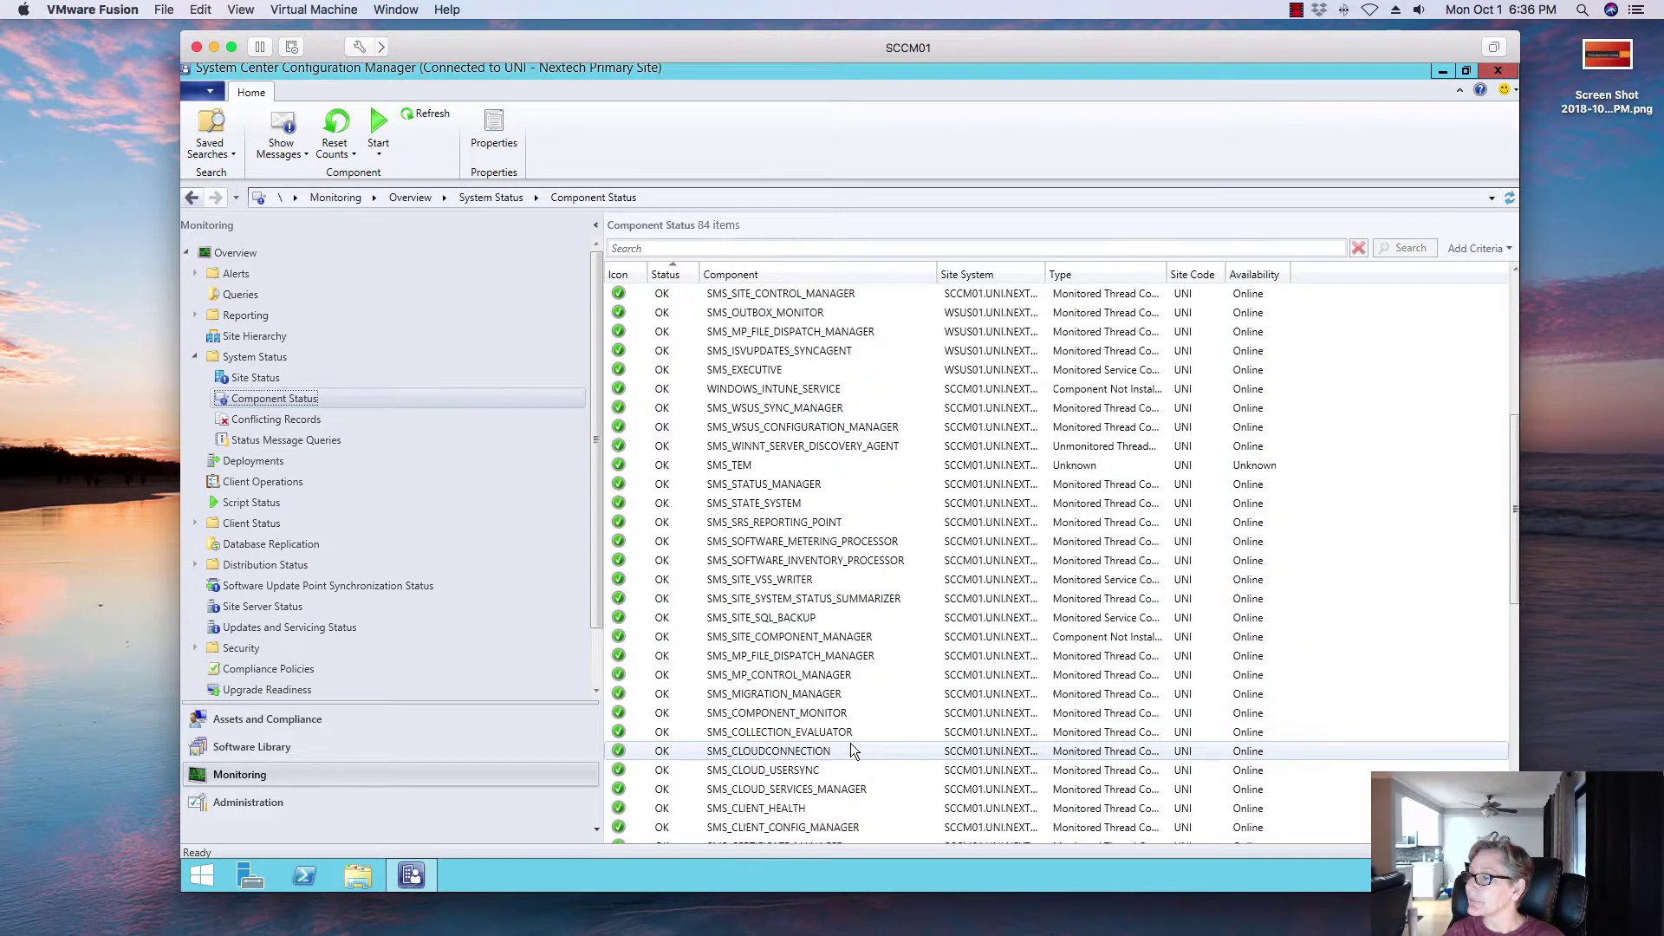
pyautogui.scroll(-4, 850, 751)
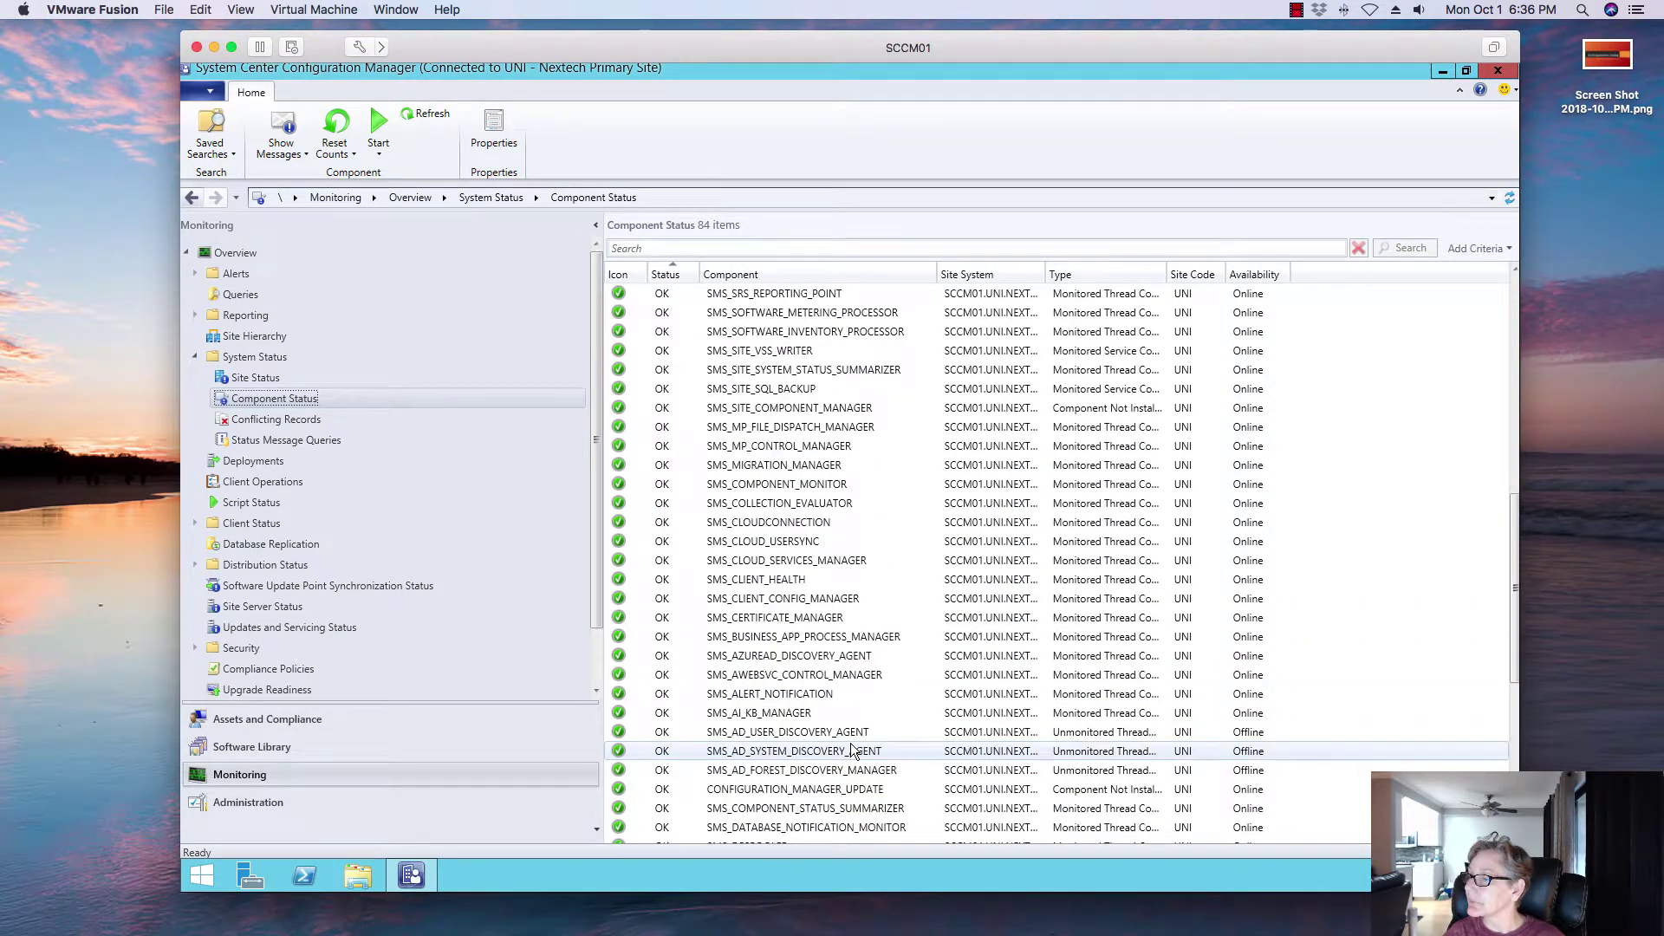
pyautogui.click(794, 671)
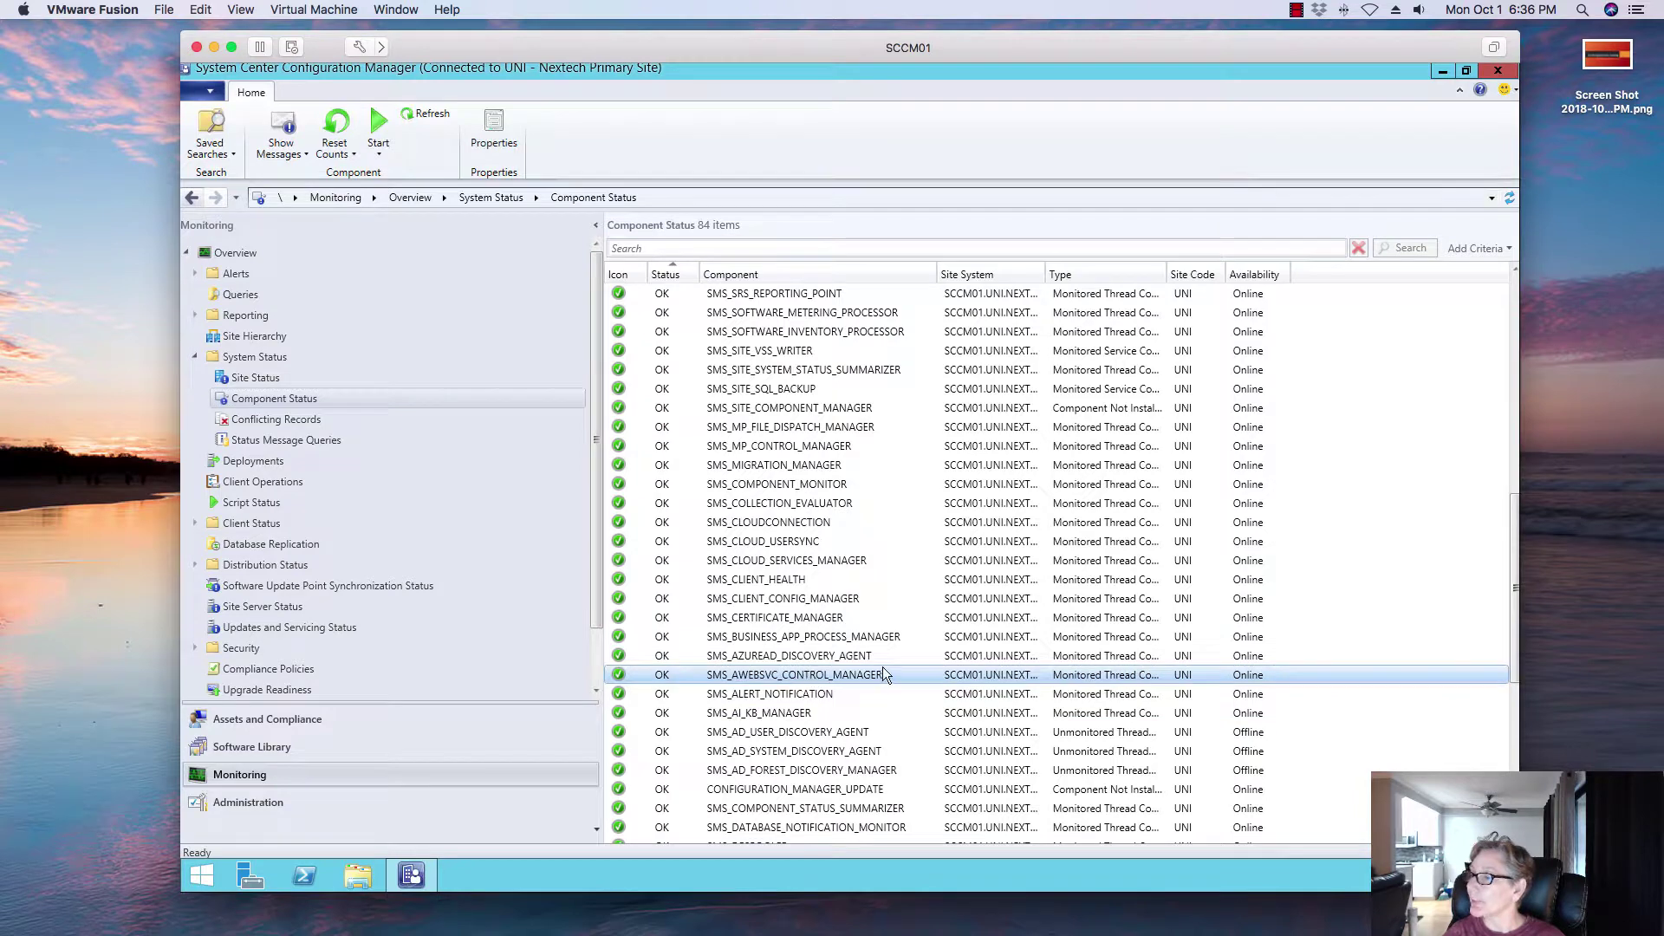
pyautogui.scroll(-4, 906, 690)
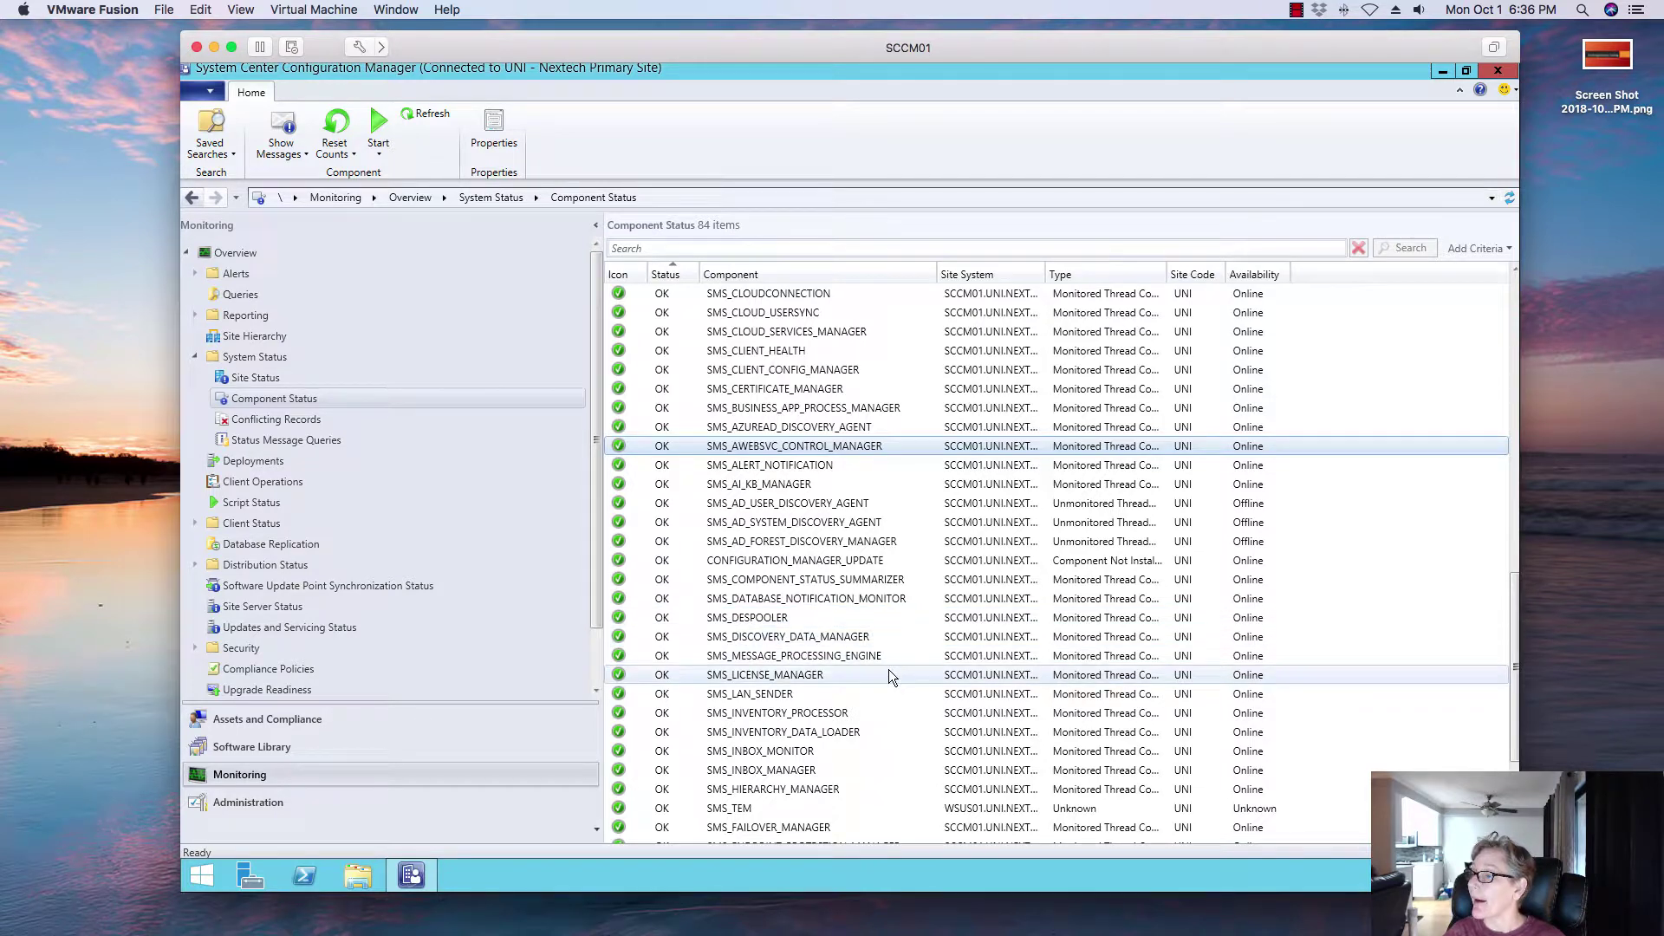
pyautogui.scroll(-3, 889, 676)
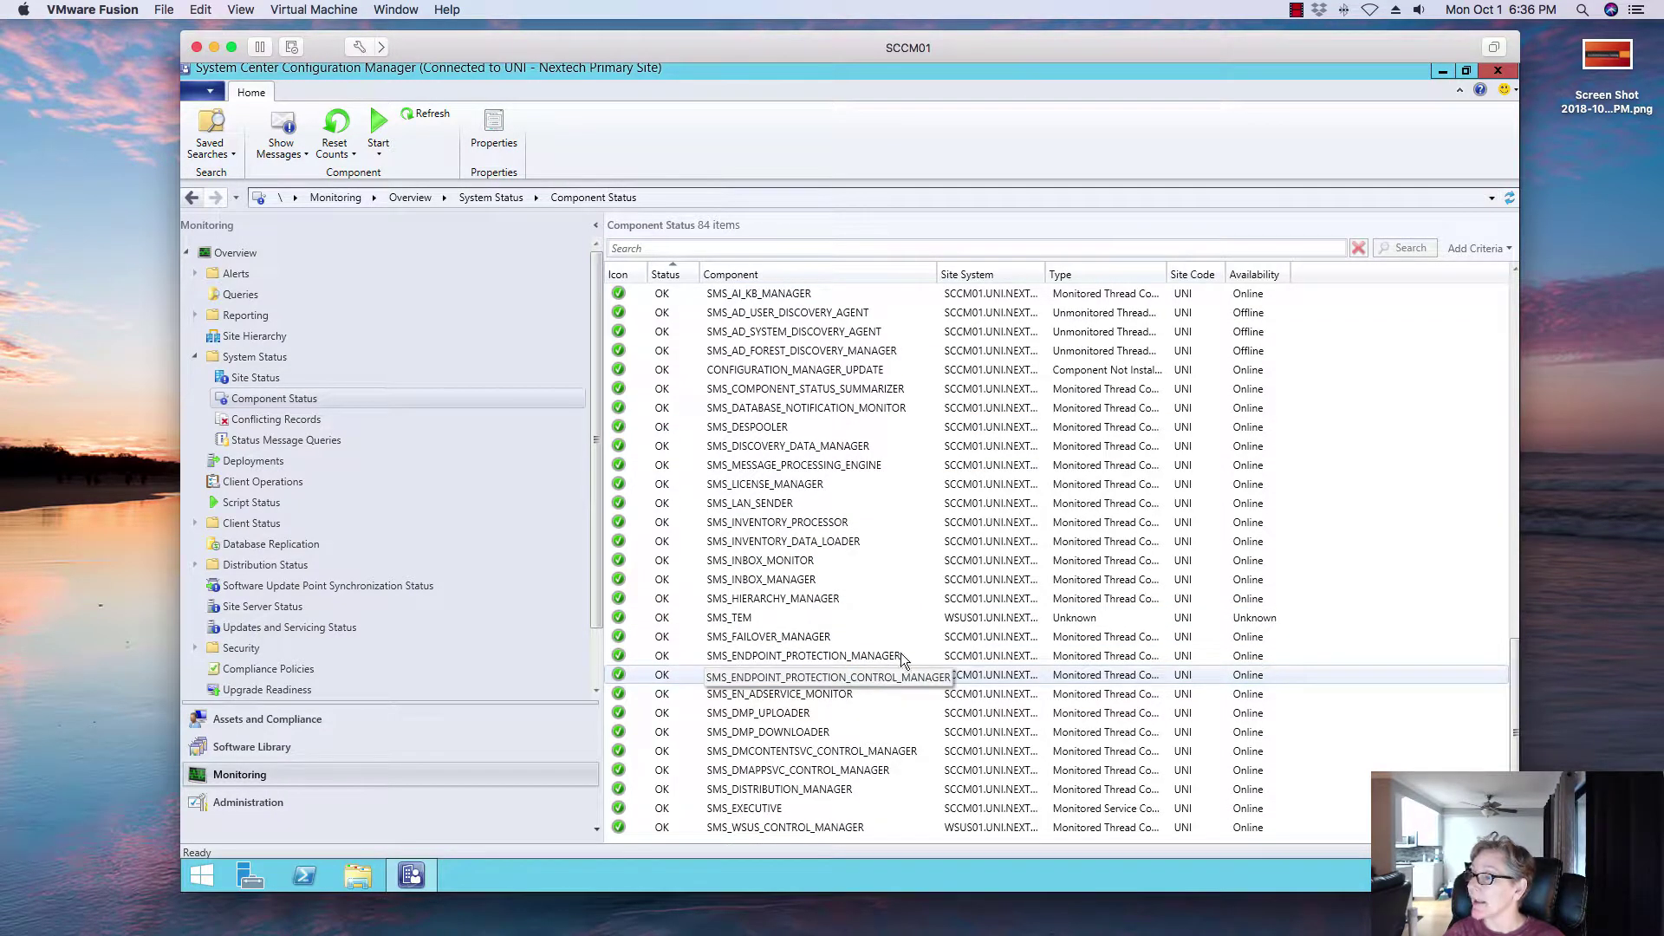
pyautogui.scroll(5, 892, 520)
pyautogui.scroll(8, 901, 449)
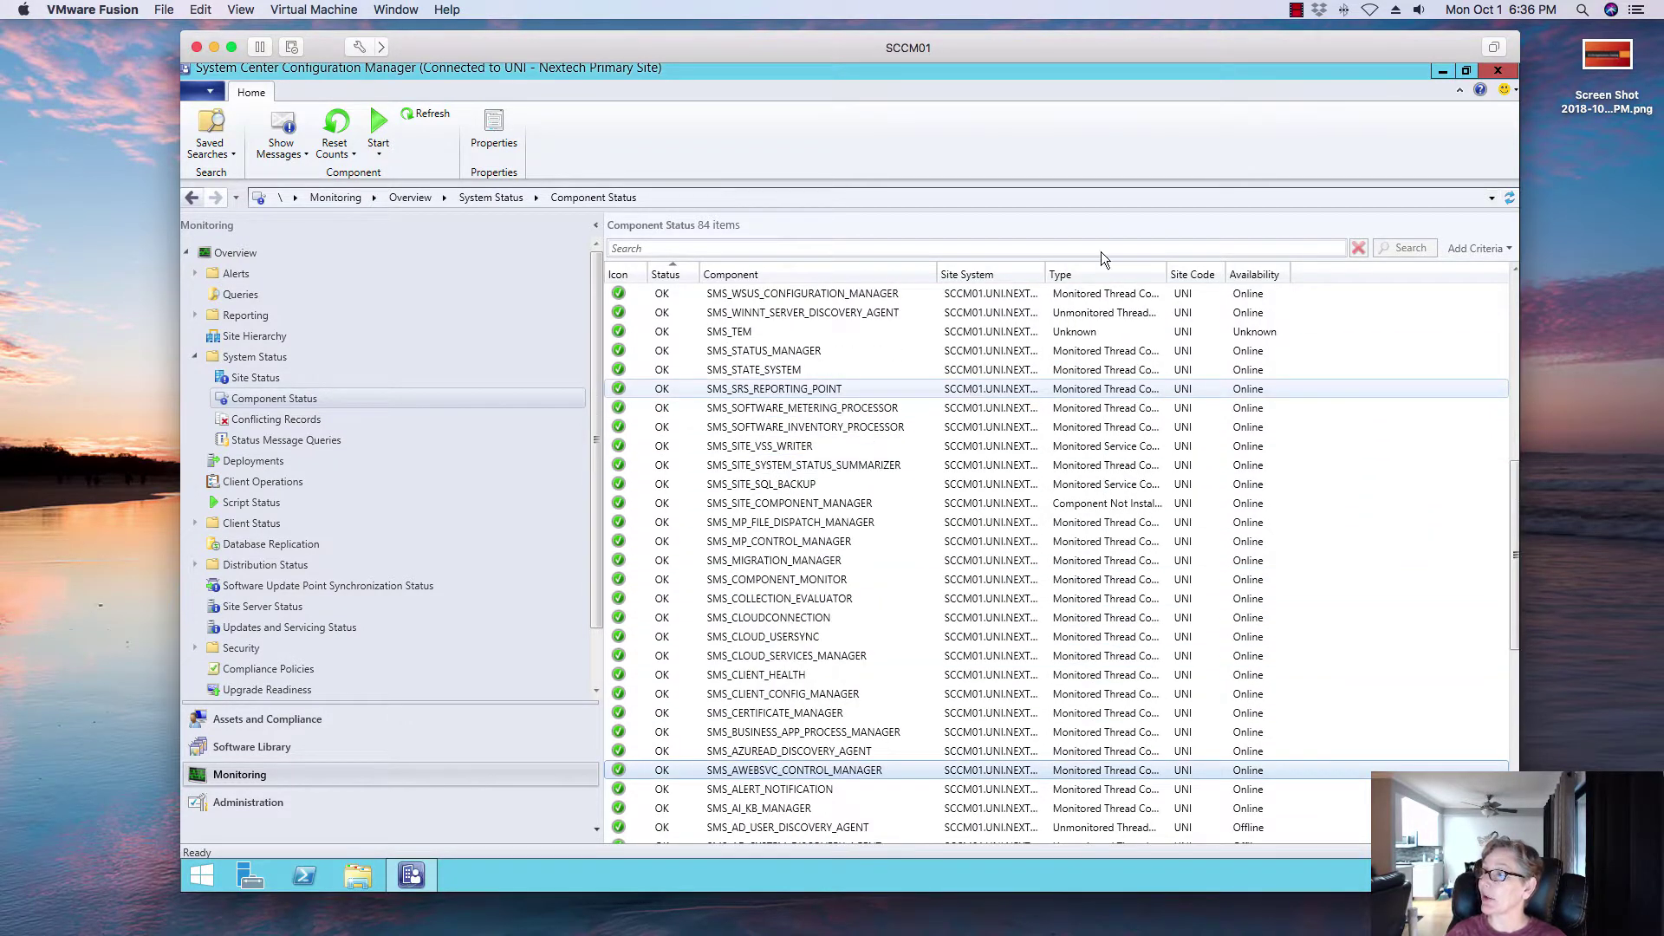
pyautogui.click(1442, 72)
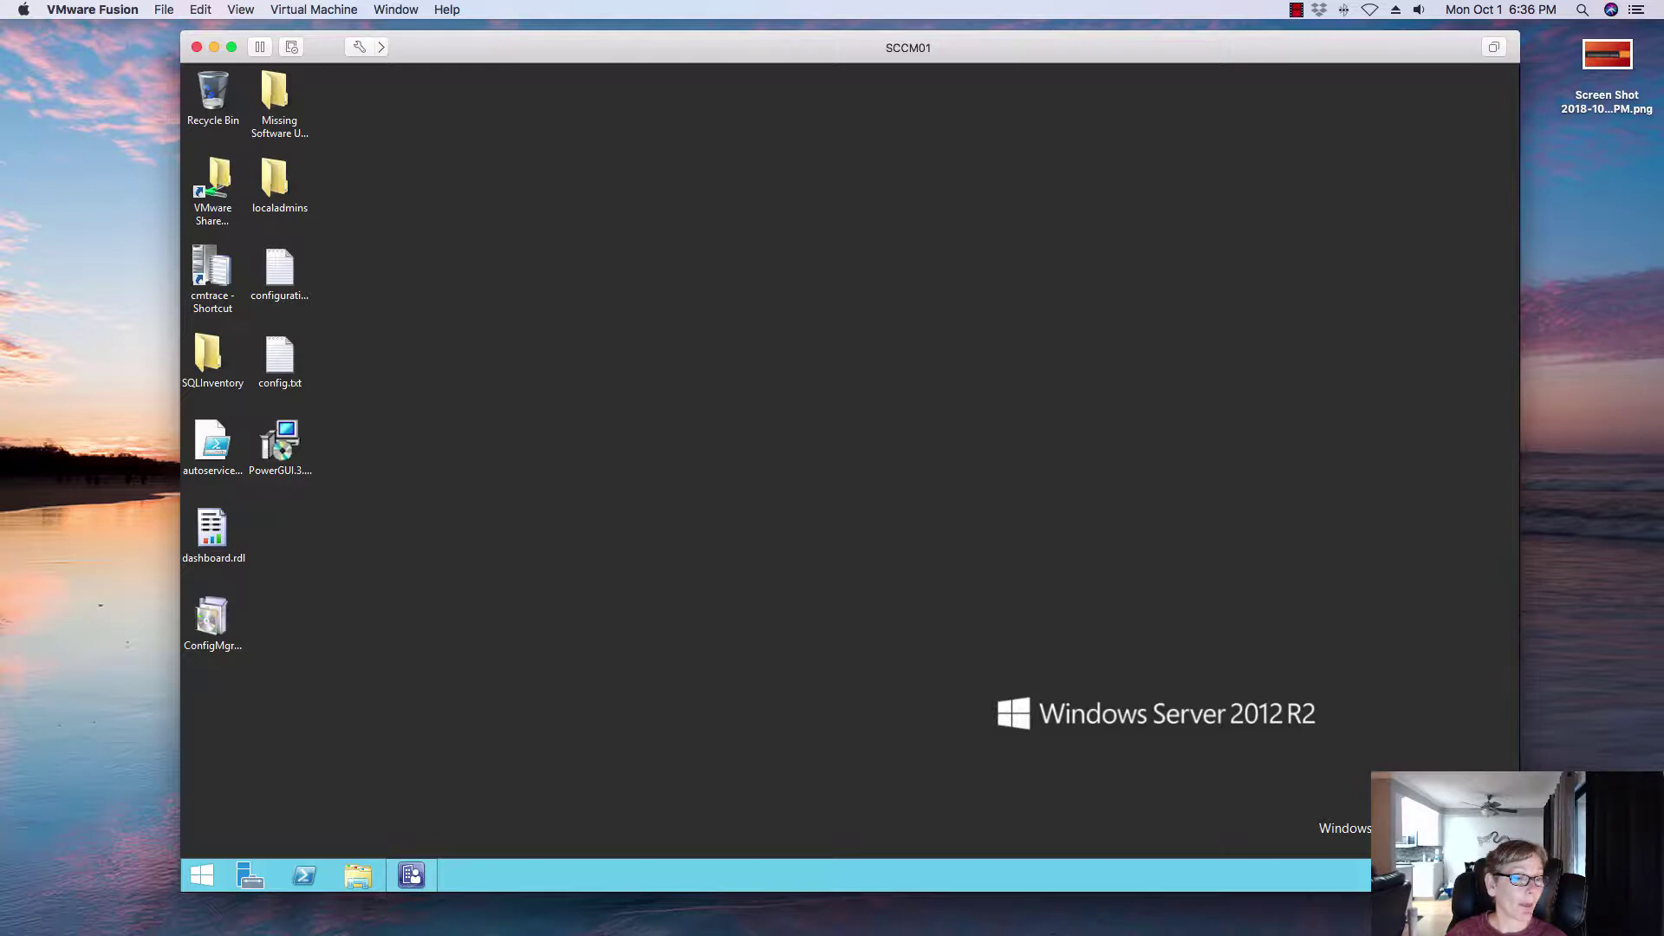
# Step: On the Windows 10 client, browse My Application Requests and My Devices, ending on the empty Application Catalog
pyautogui.press('super+grave')
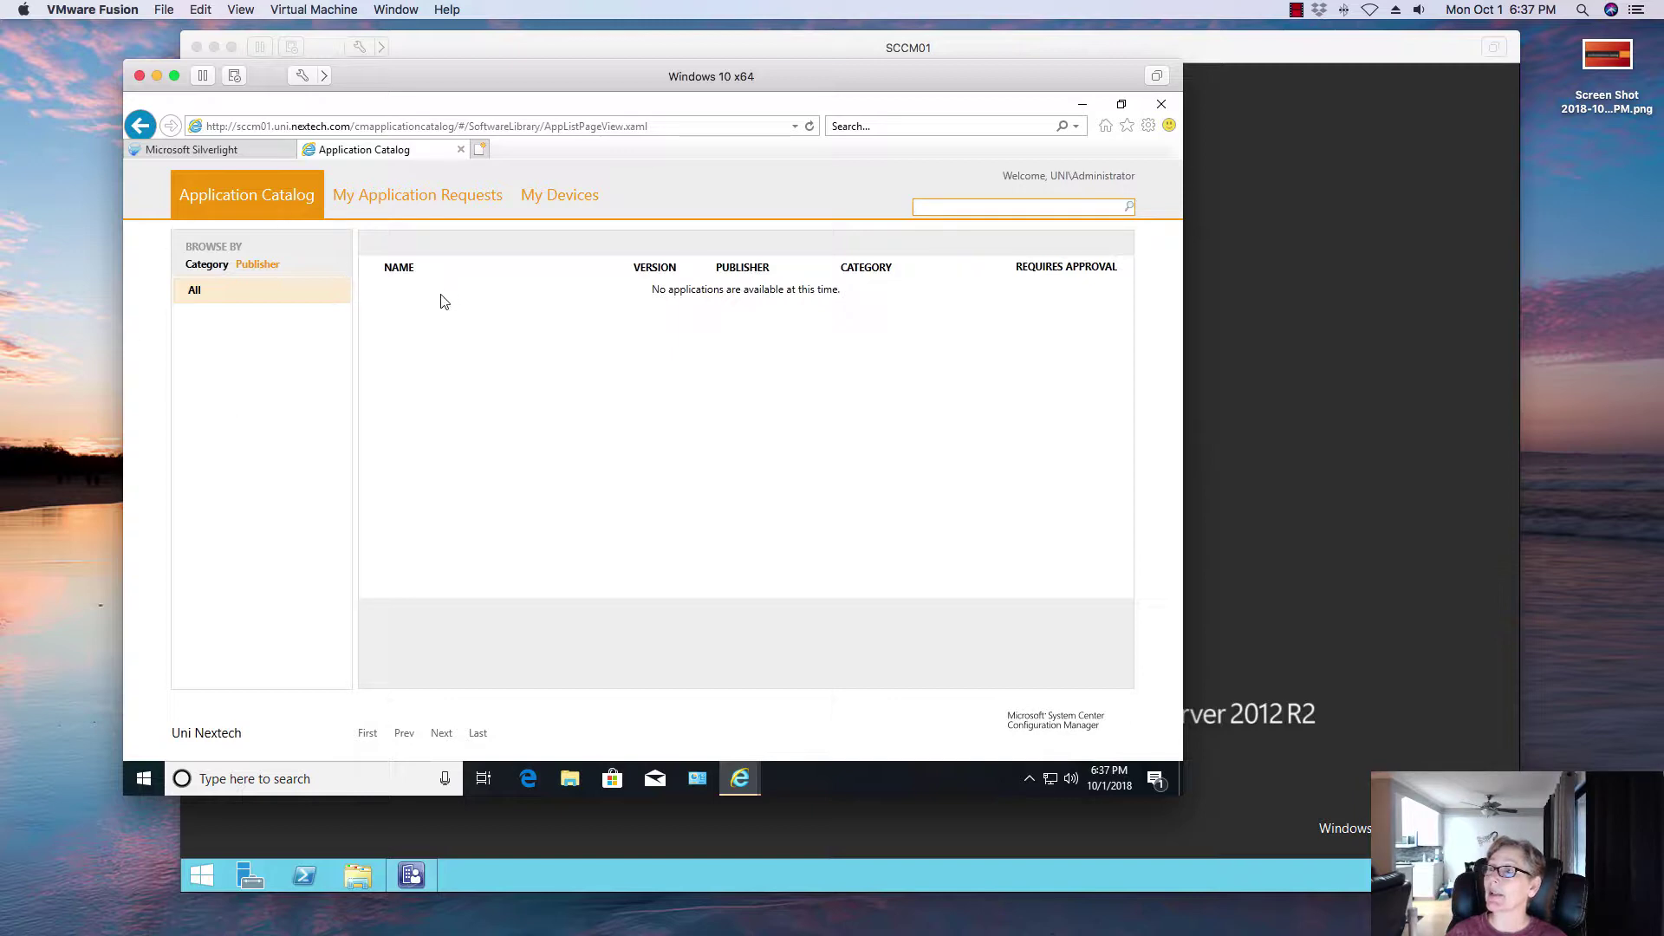
pyautogui.click(438, 201)
pyautogui.click(243, 196)
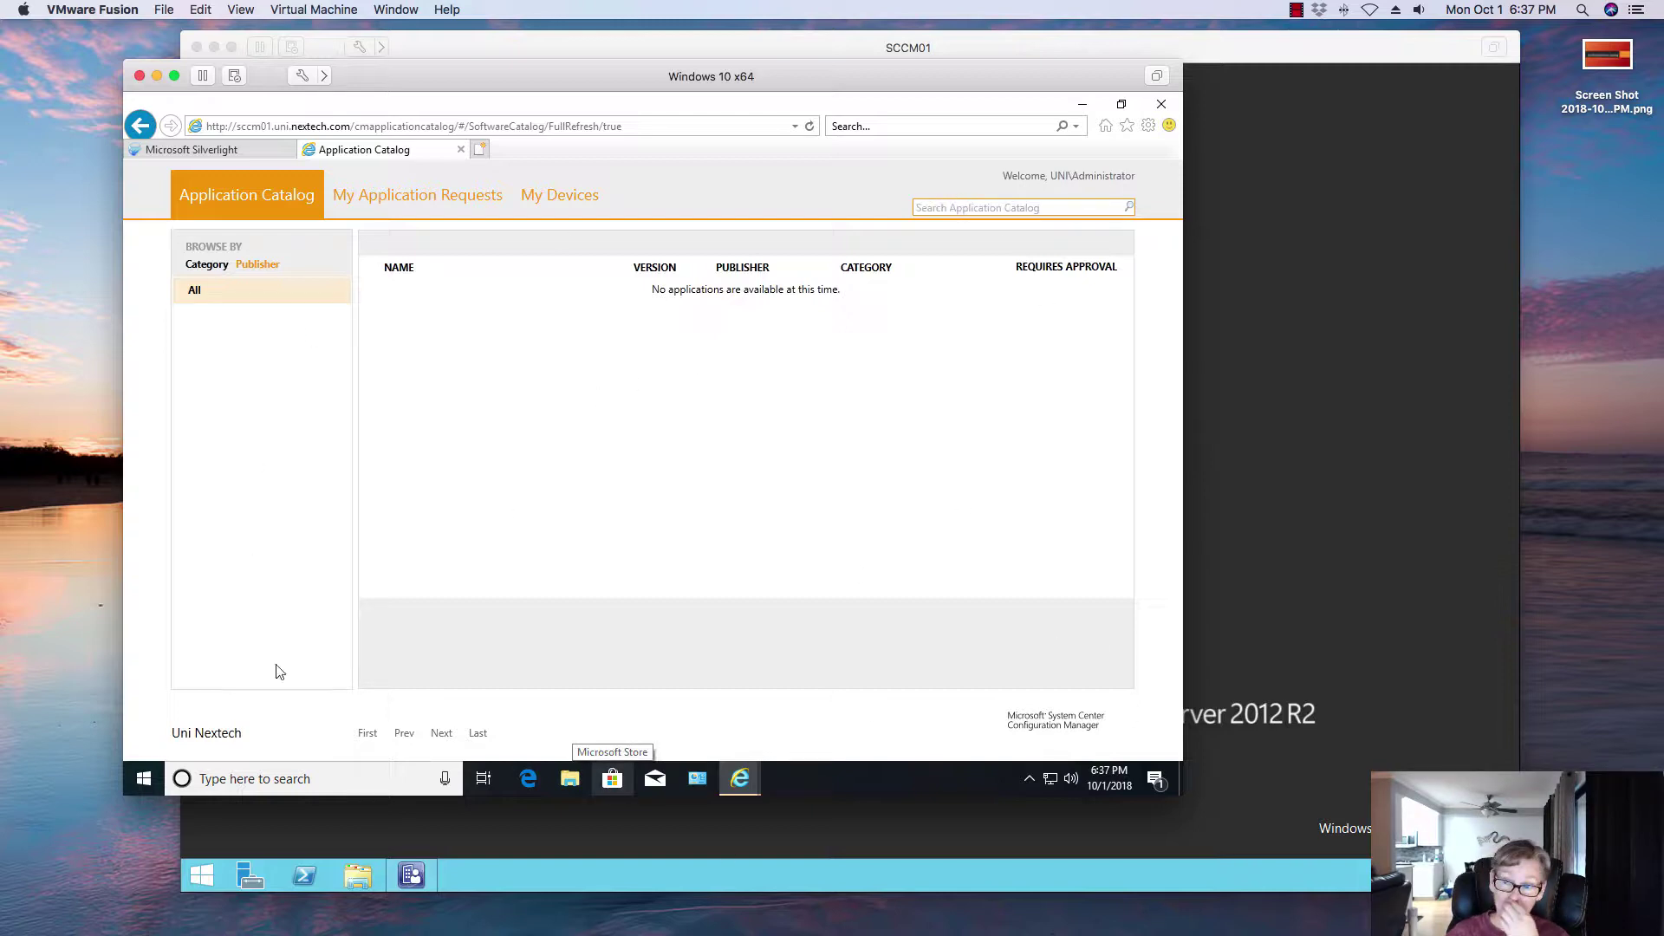
pyautogui.click(482, 210)
pyautogui.click(570, 189)
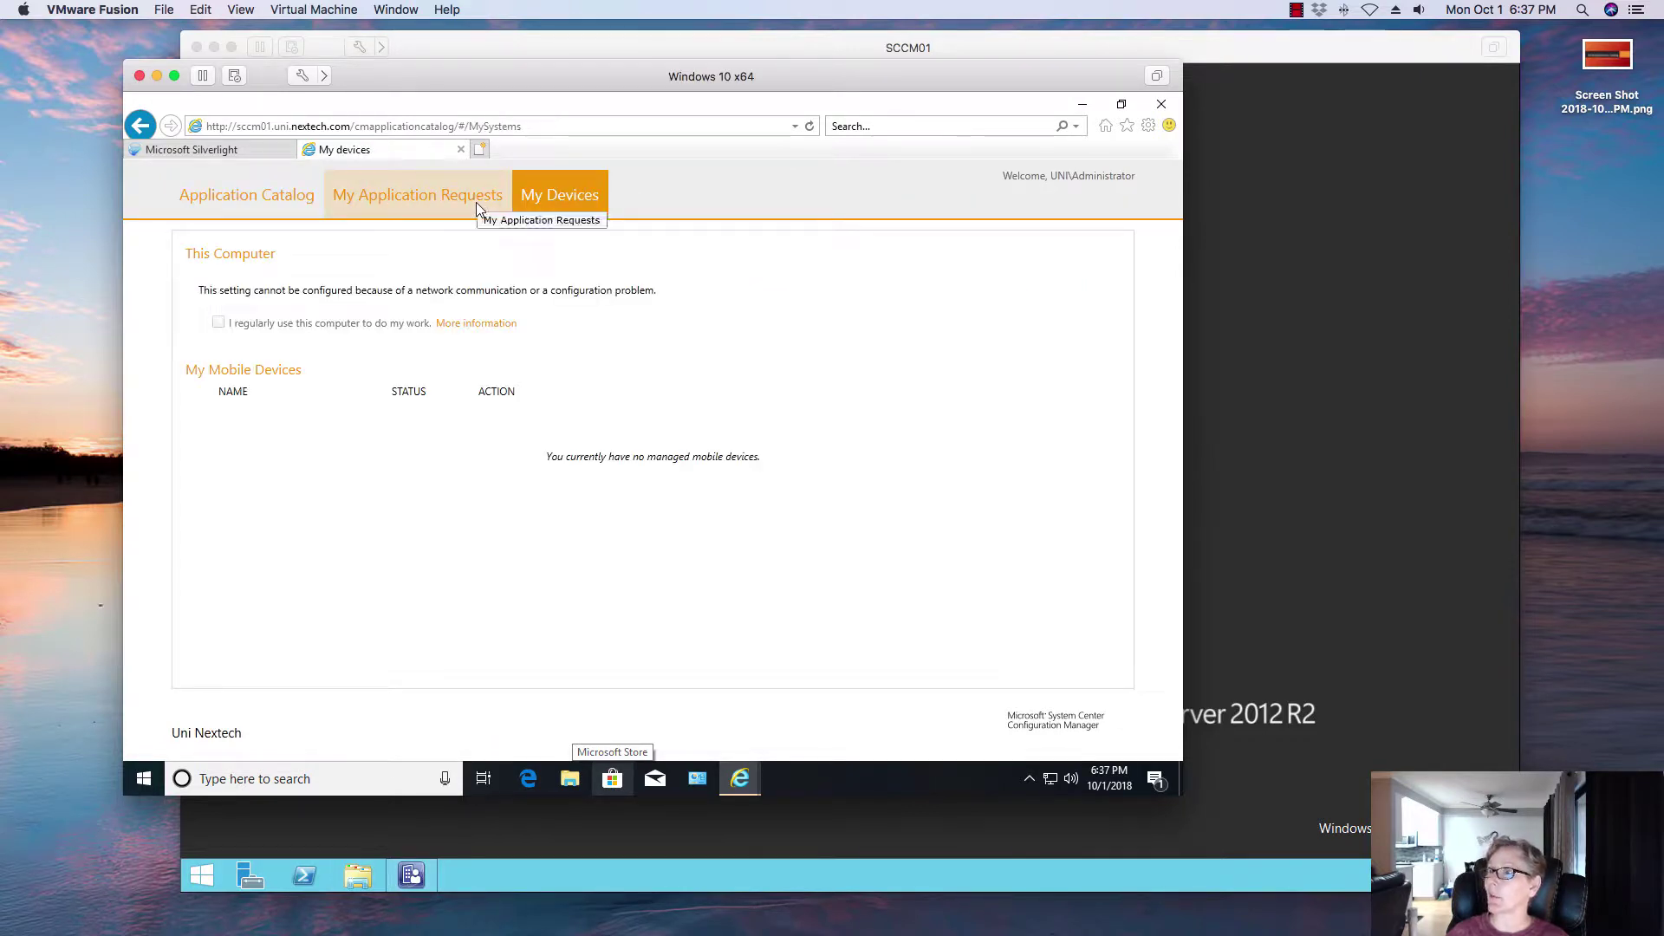
pyautogui.click(439, 183)
pyautogui.click(288, 211)
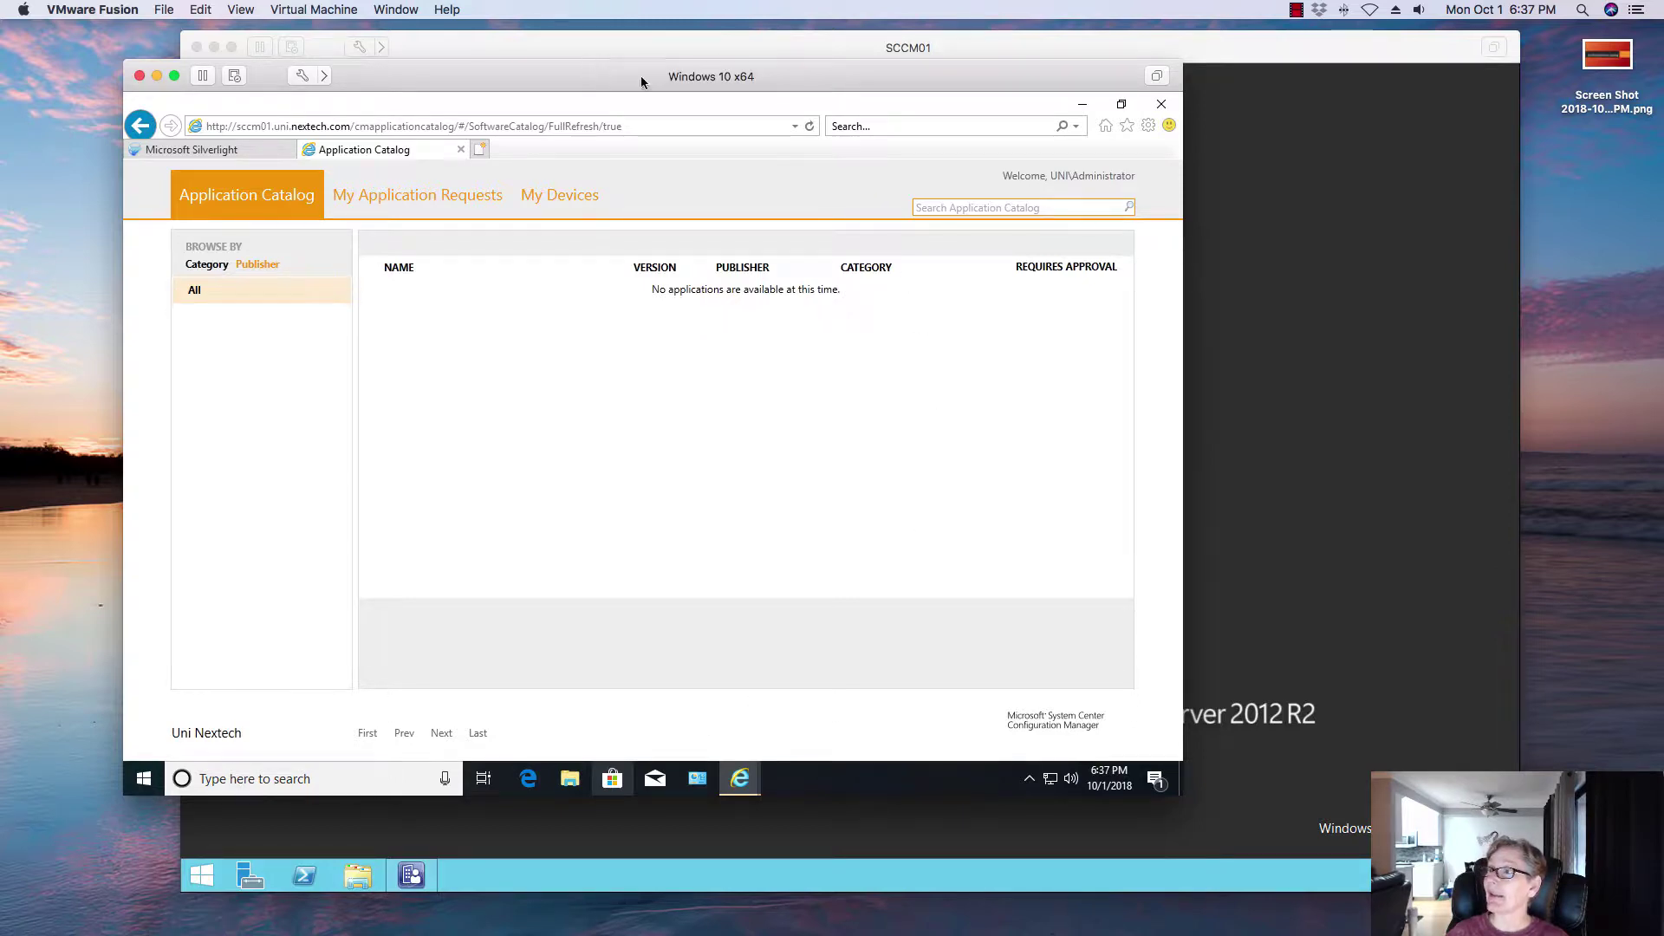
pyautogui.moveTo(641, 76); pyautogui.dragTo(726, 84)
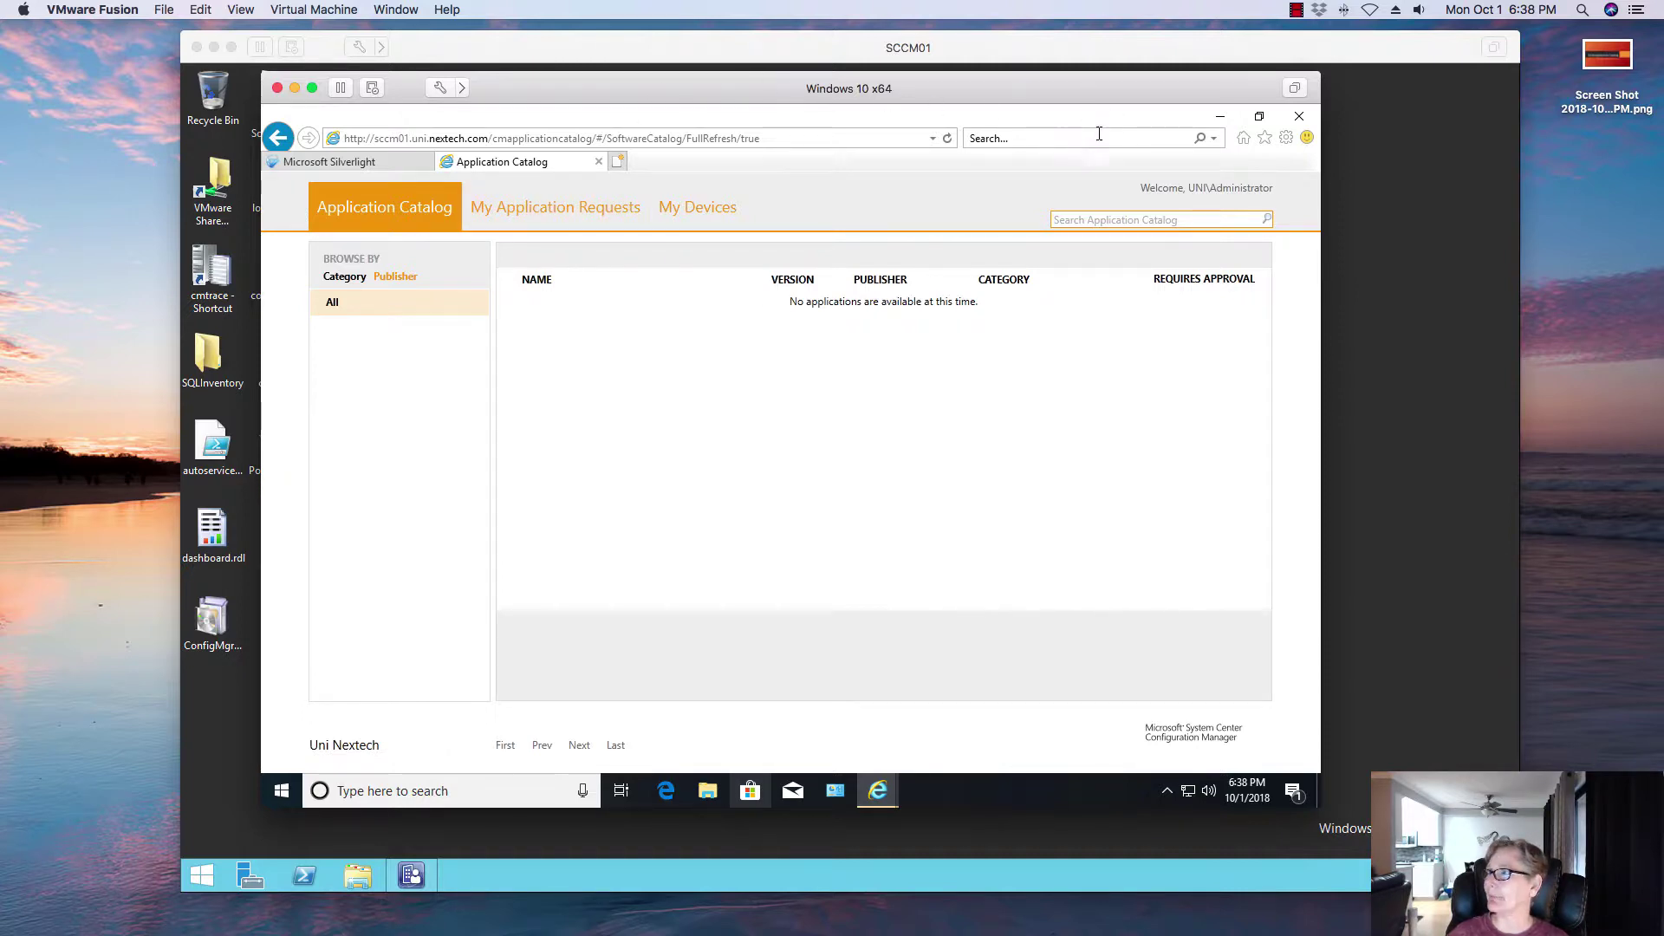
# Step: Restore the SCCM console, open the Desktop applications folder, and cancel the 7-Zip Installation deployment wizard
pyautogui.click(424, 868)
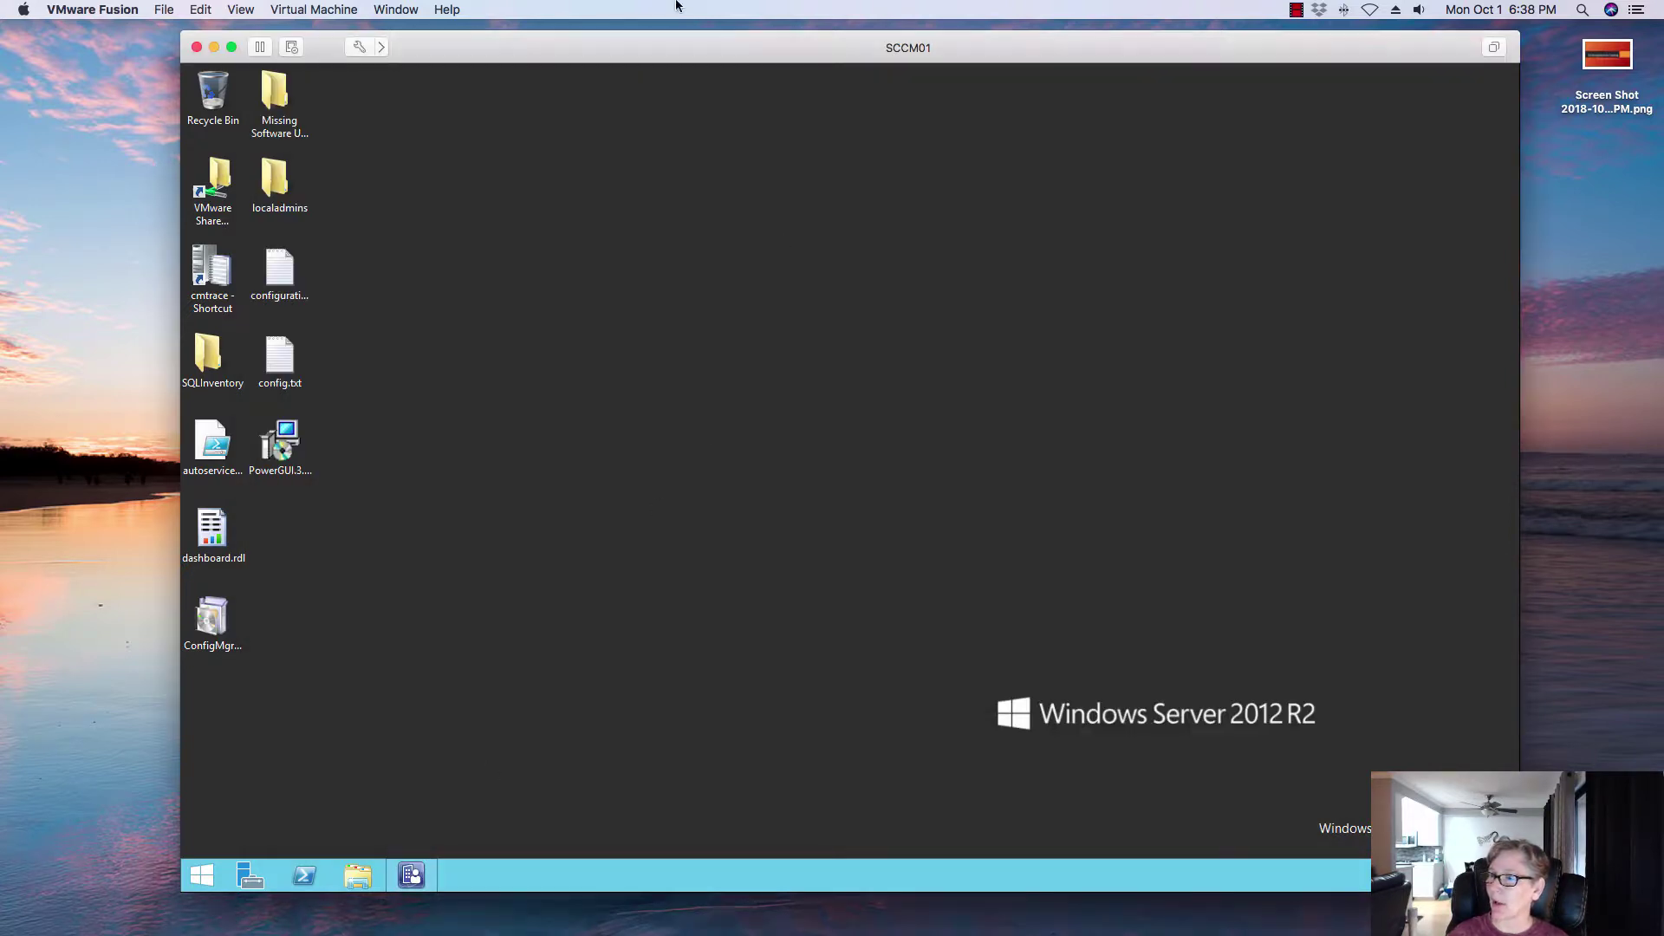
pyautogui.click(406, 880)
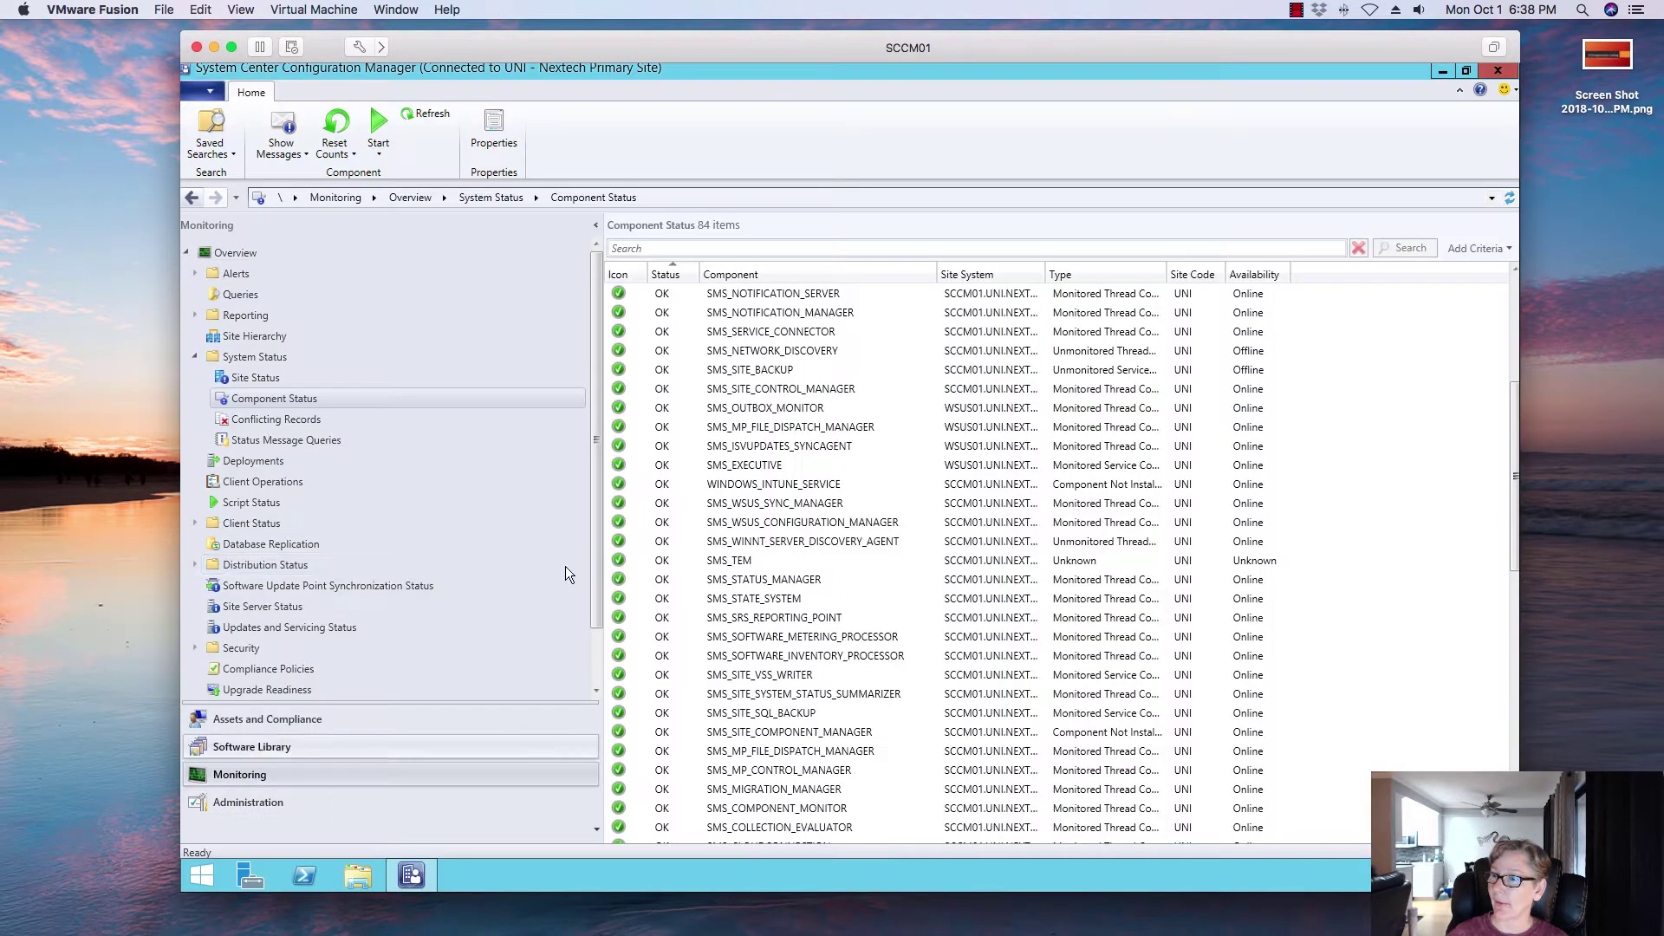
pyautogui.click(260, 746)
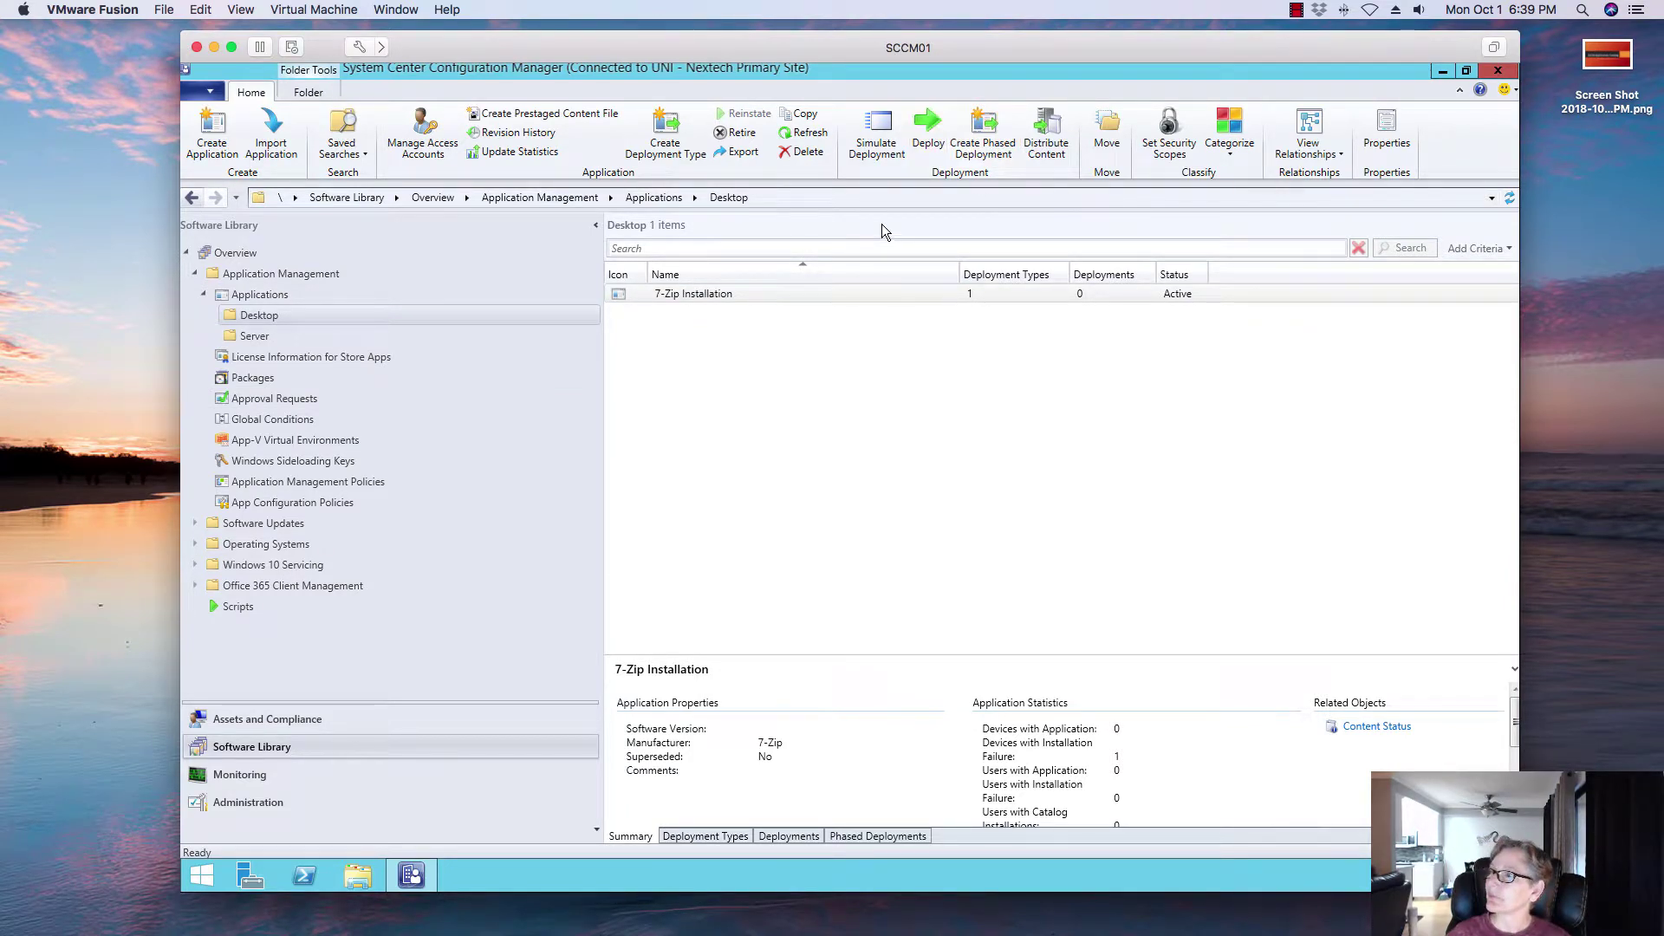
pyautogui.click(927, 131)
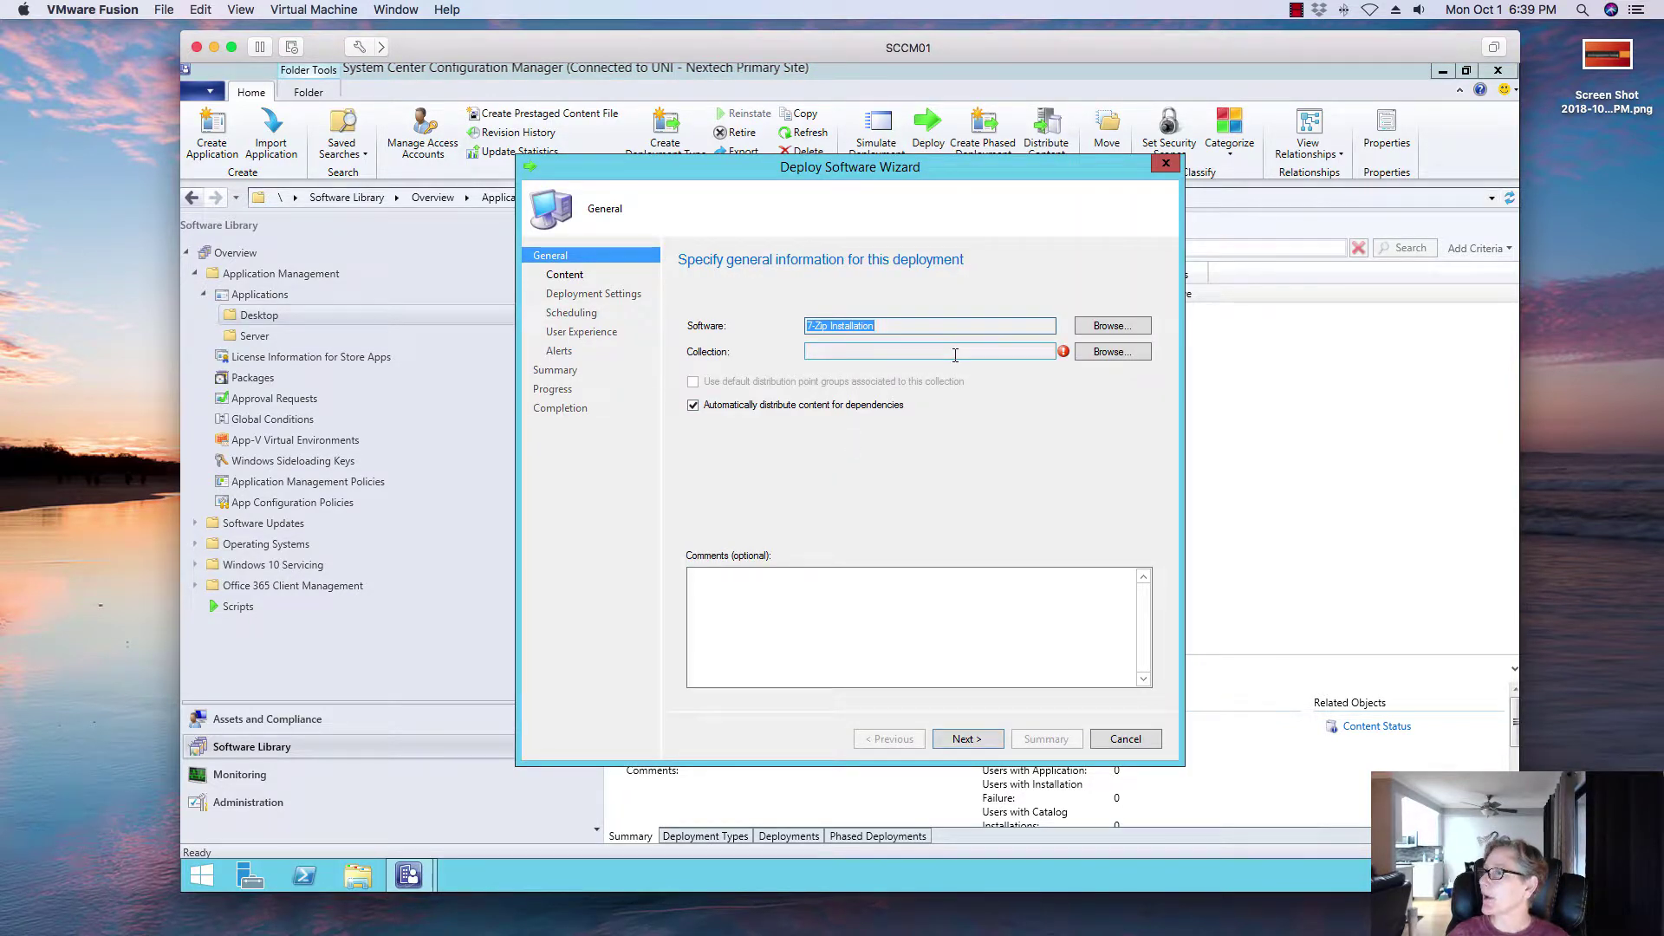
pyautogui.click(1125, 738)
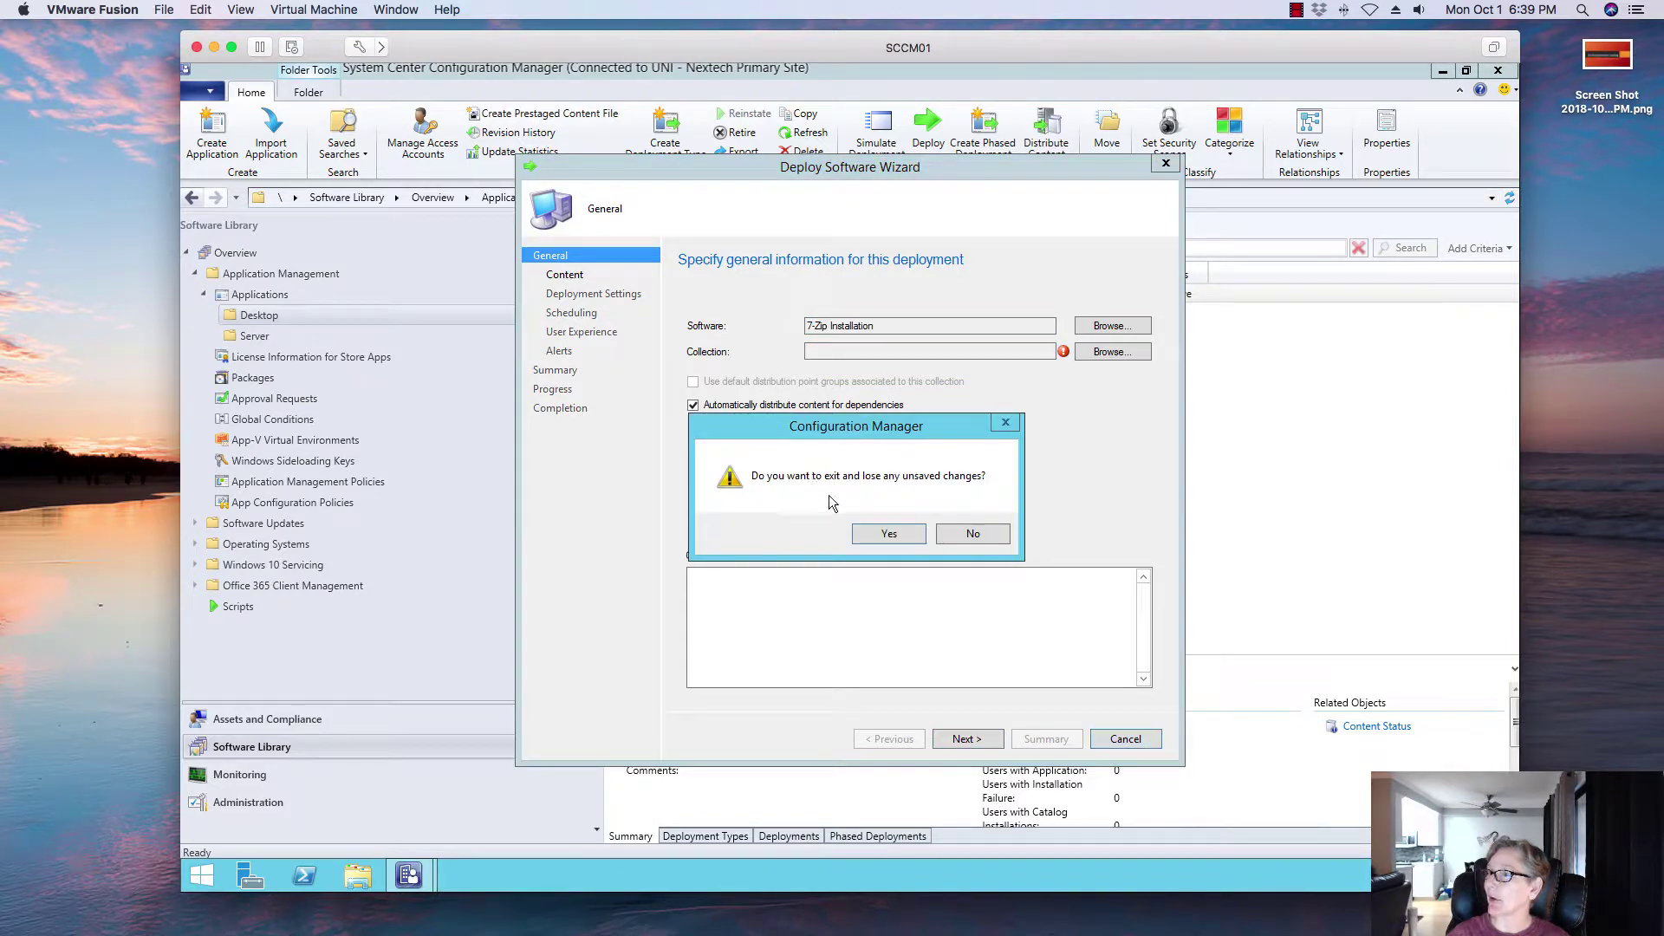
pyautogui.click(885, 535)
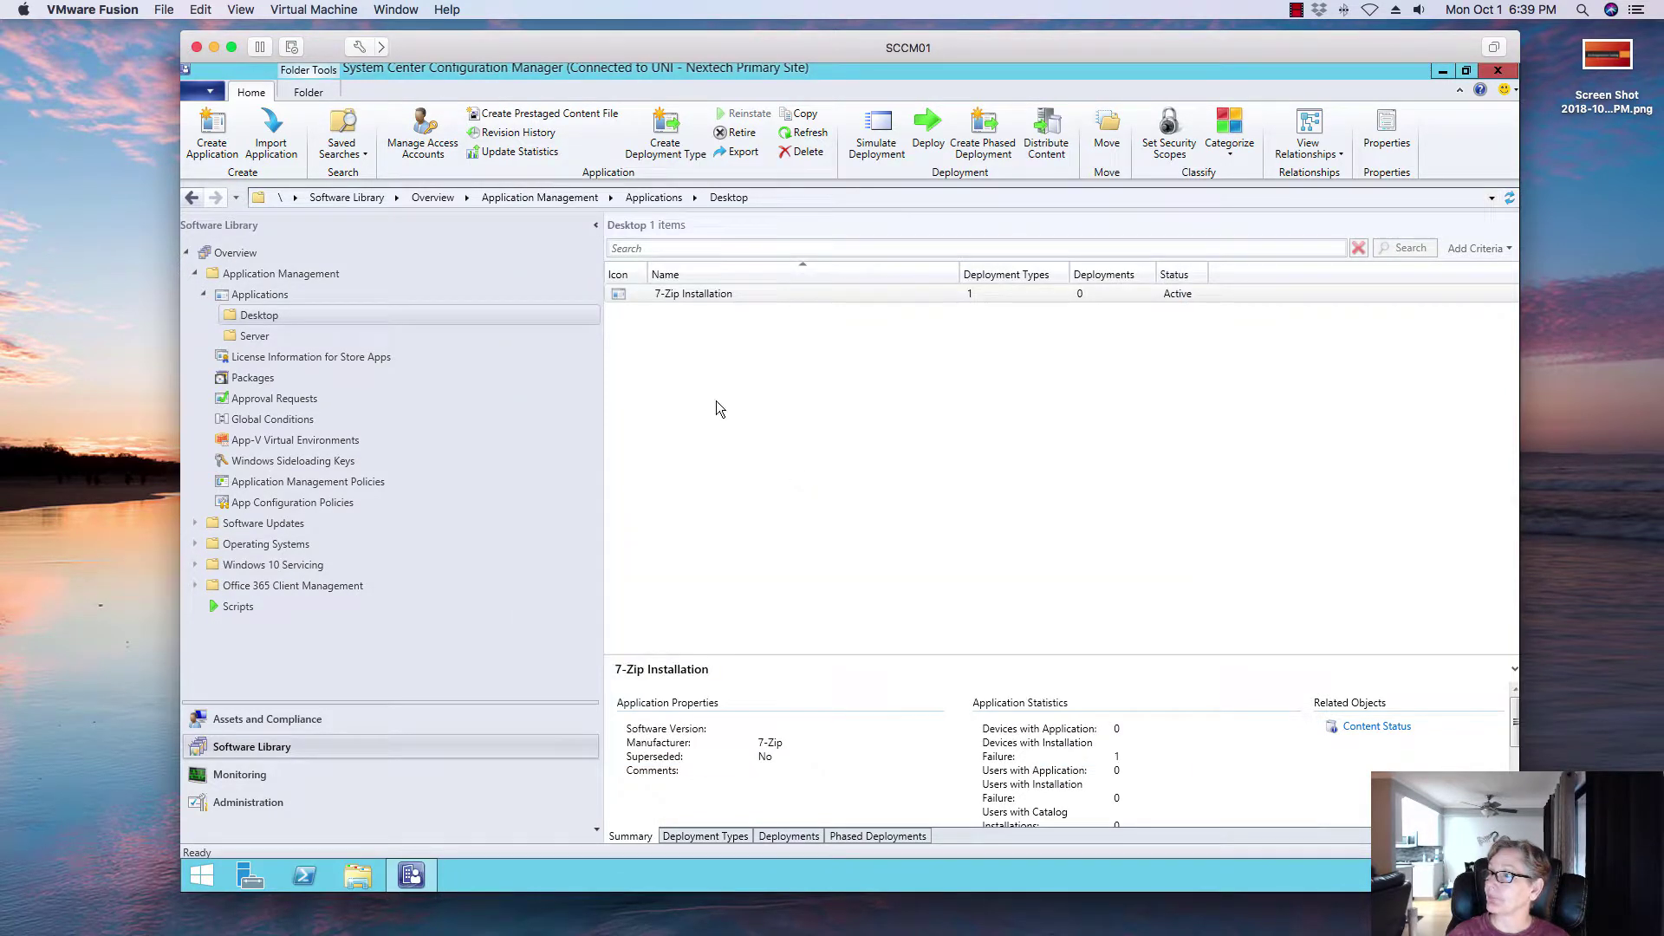
# Step: Start a new application from googlechromestandaloneenterprise64.msi on the sccm01 share and import its information
pyautogui.click(221, 143)
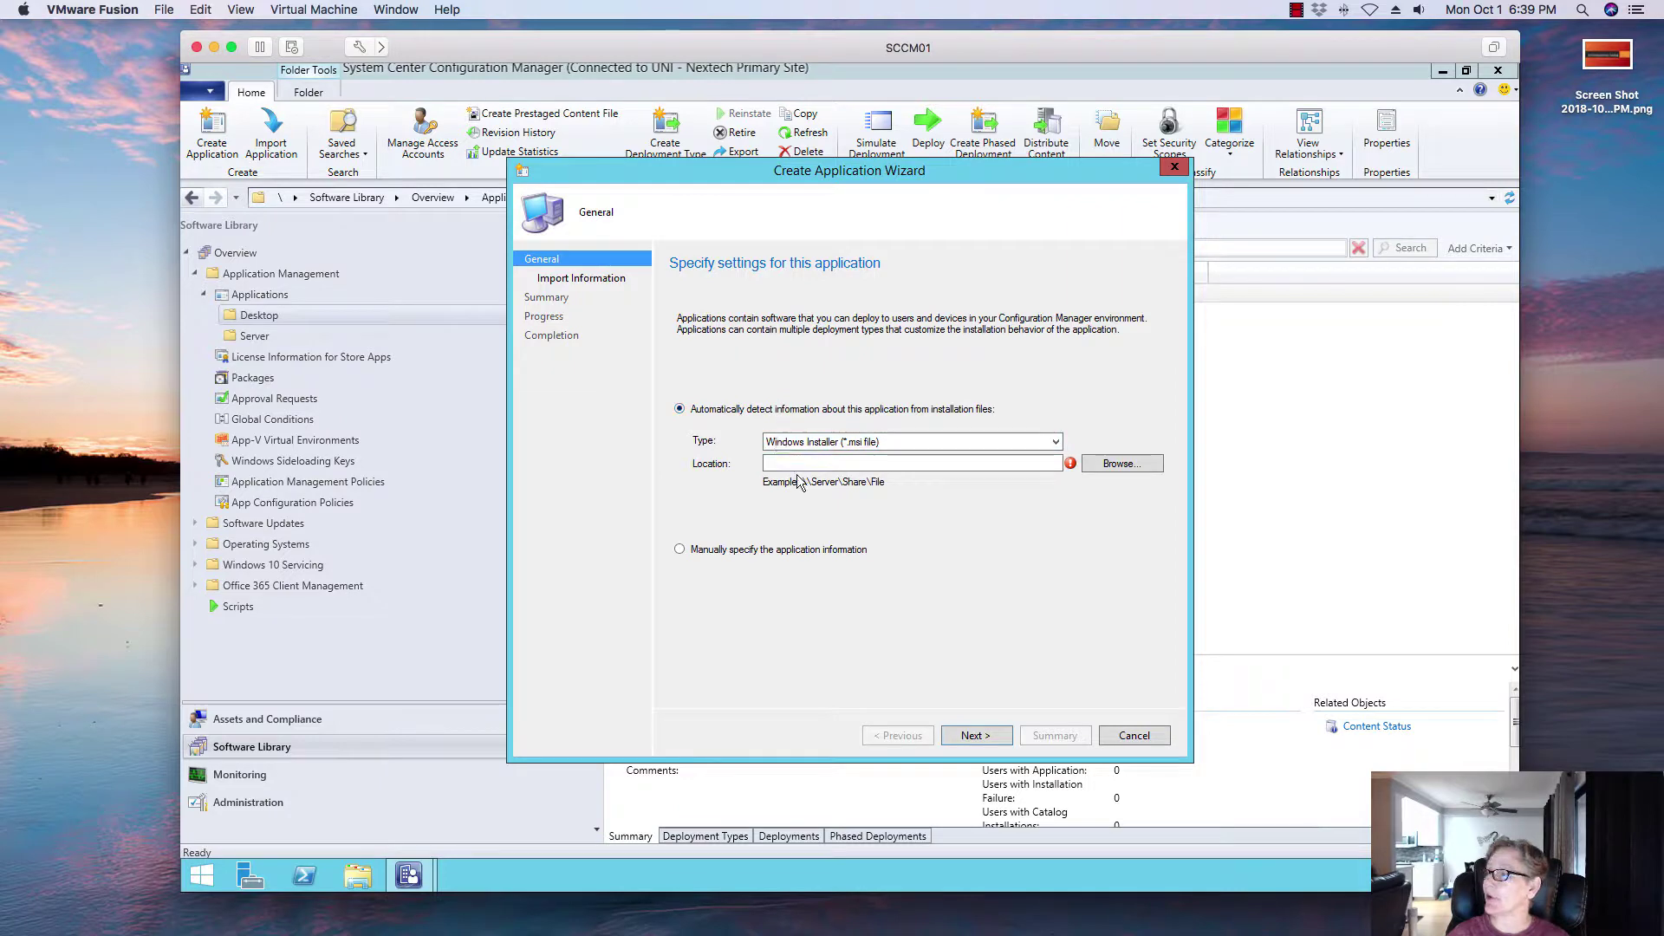
pyautogui.click(799, 462)
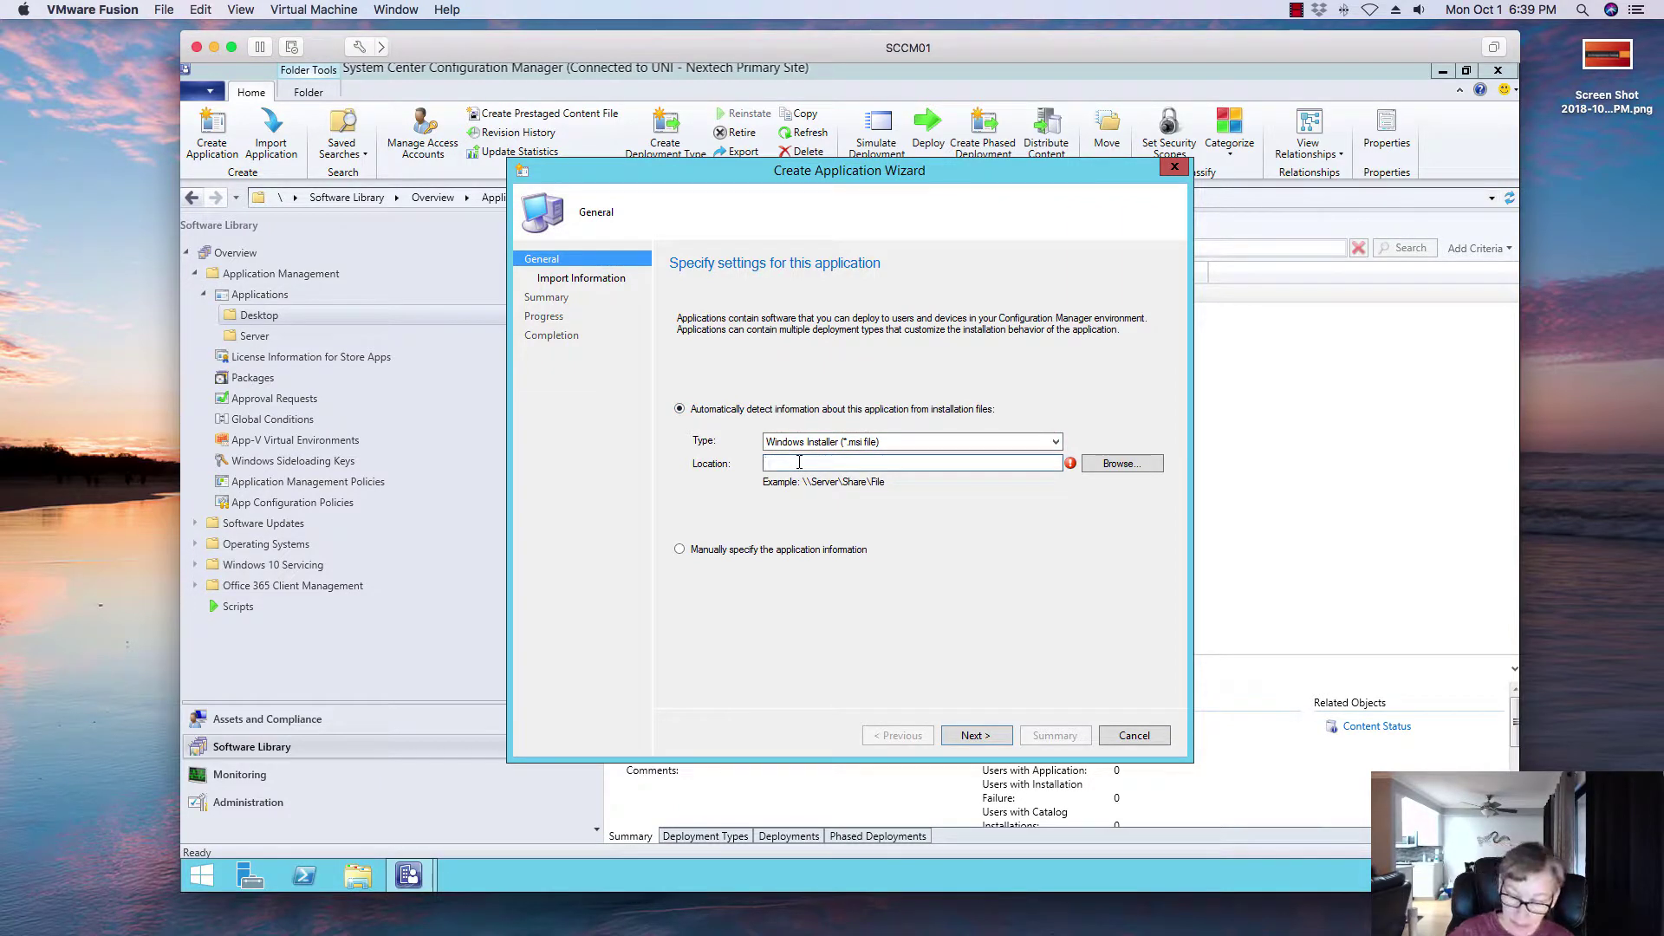
pyautogui.write('\\sccm01\\')
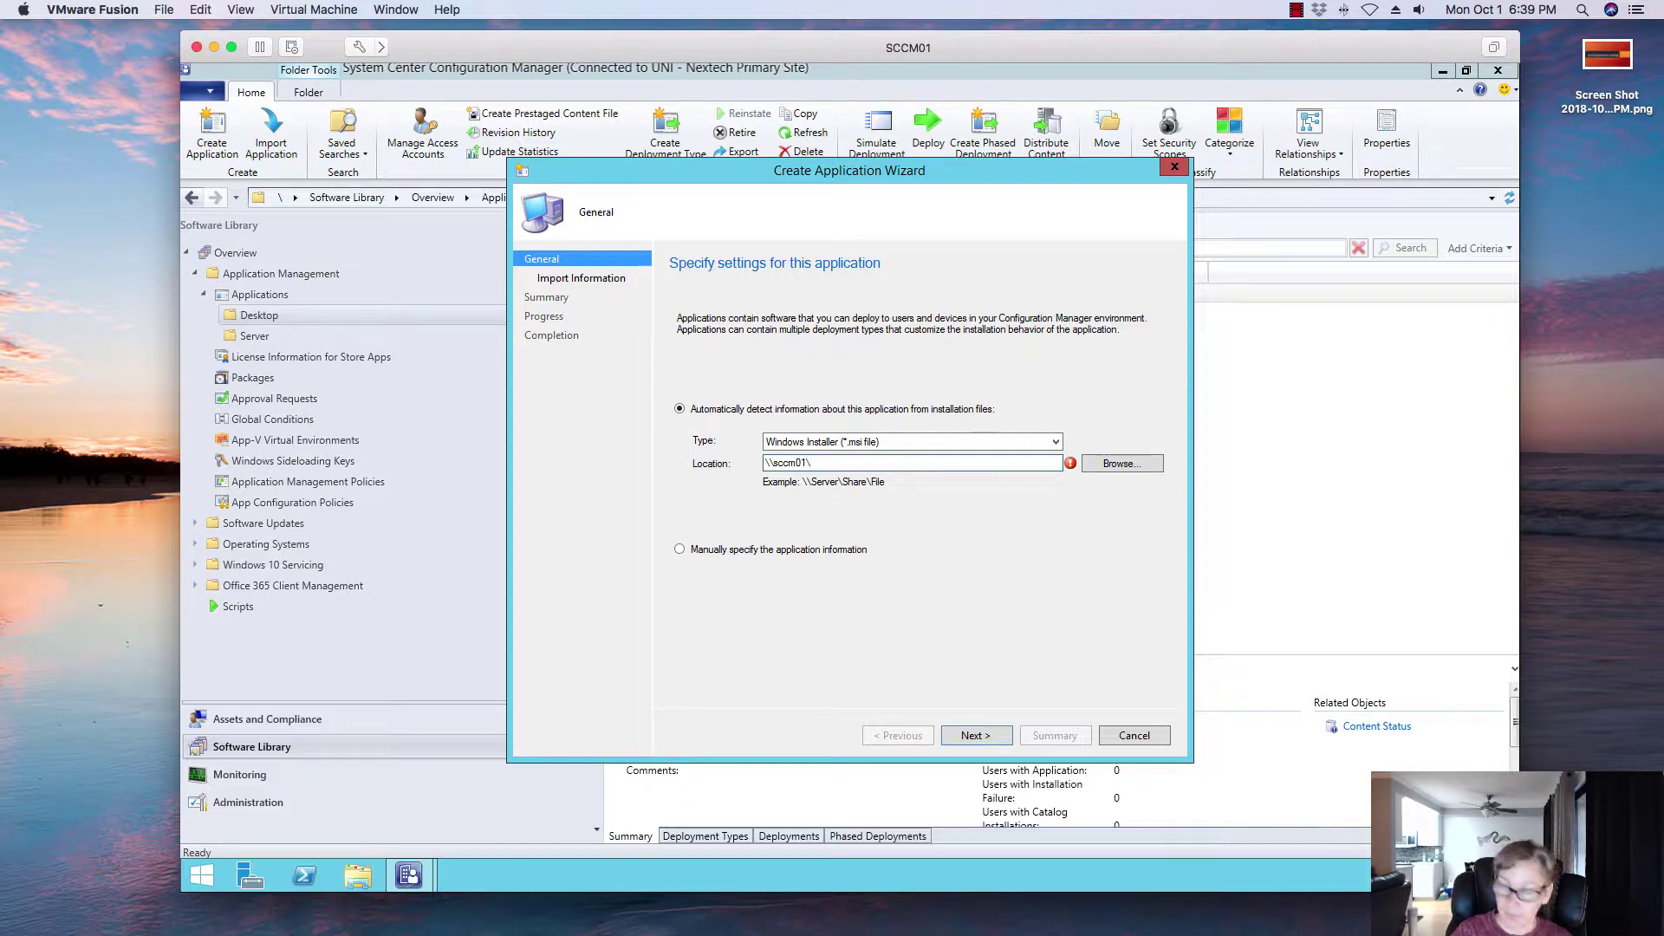
pyautogui.write('paca')
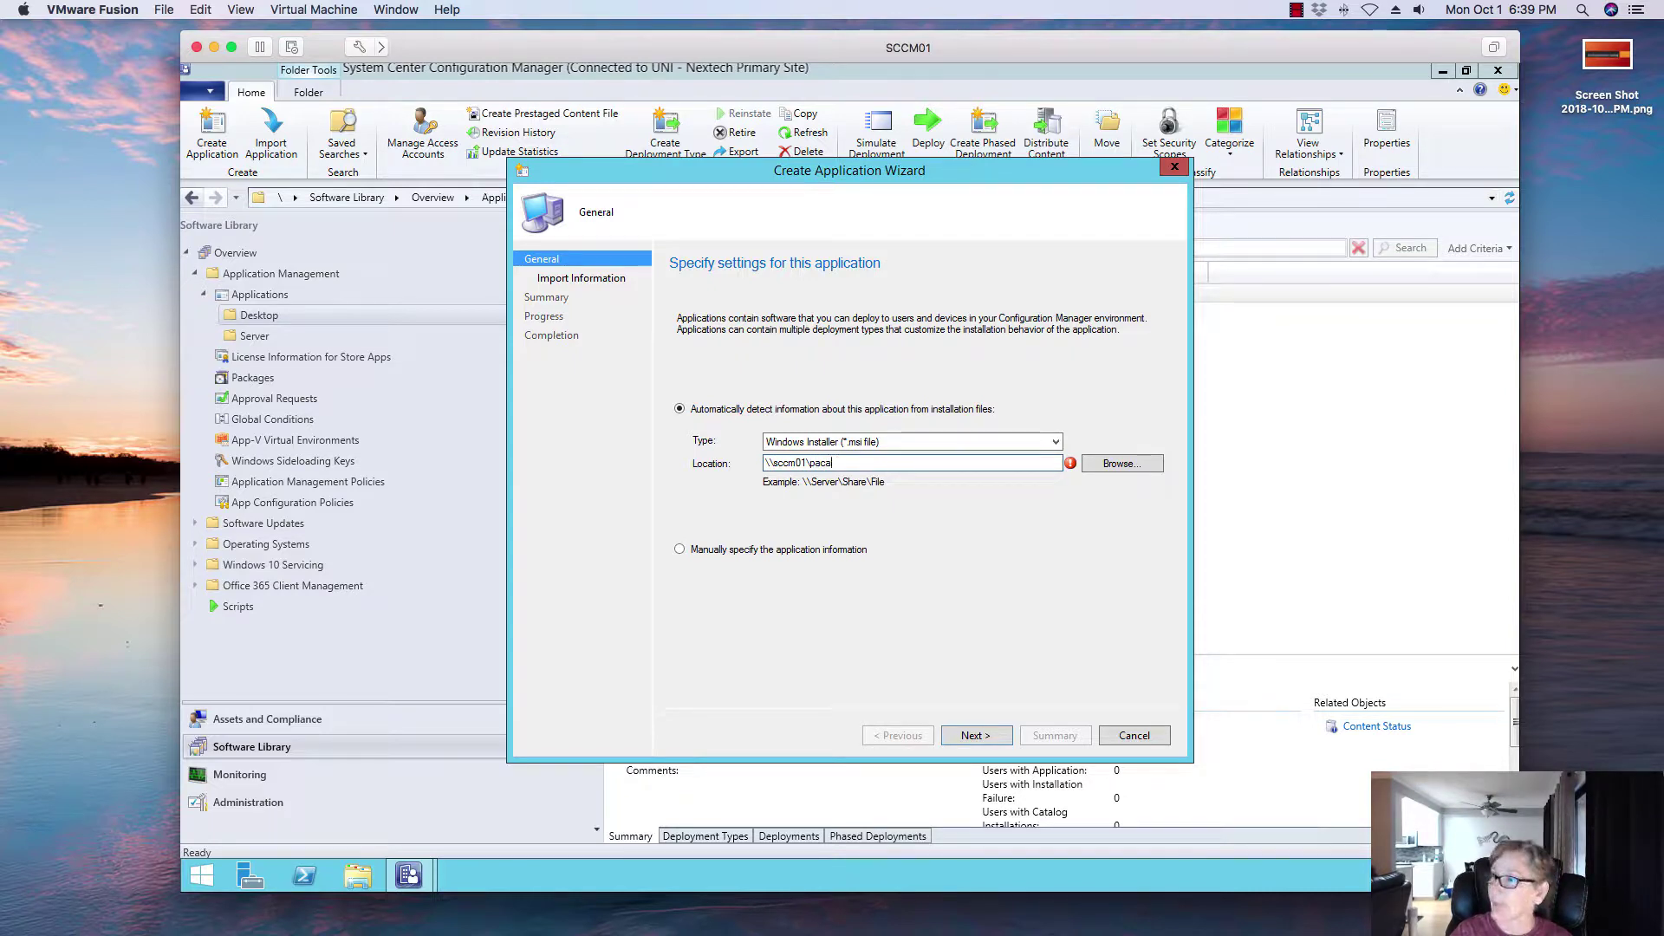
pyautogui.press('BackSpace')
pyautogui.press('BackSpace')
pyautogui.press('BackSpace')
pyautogui.press('BackSpace')
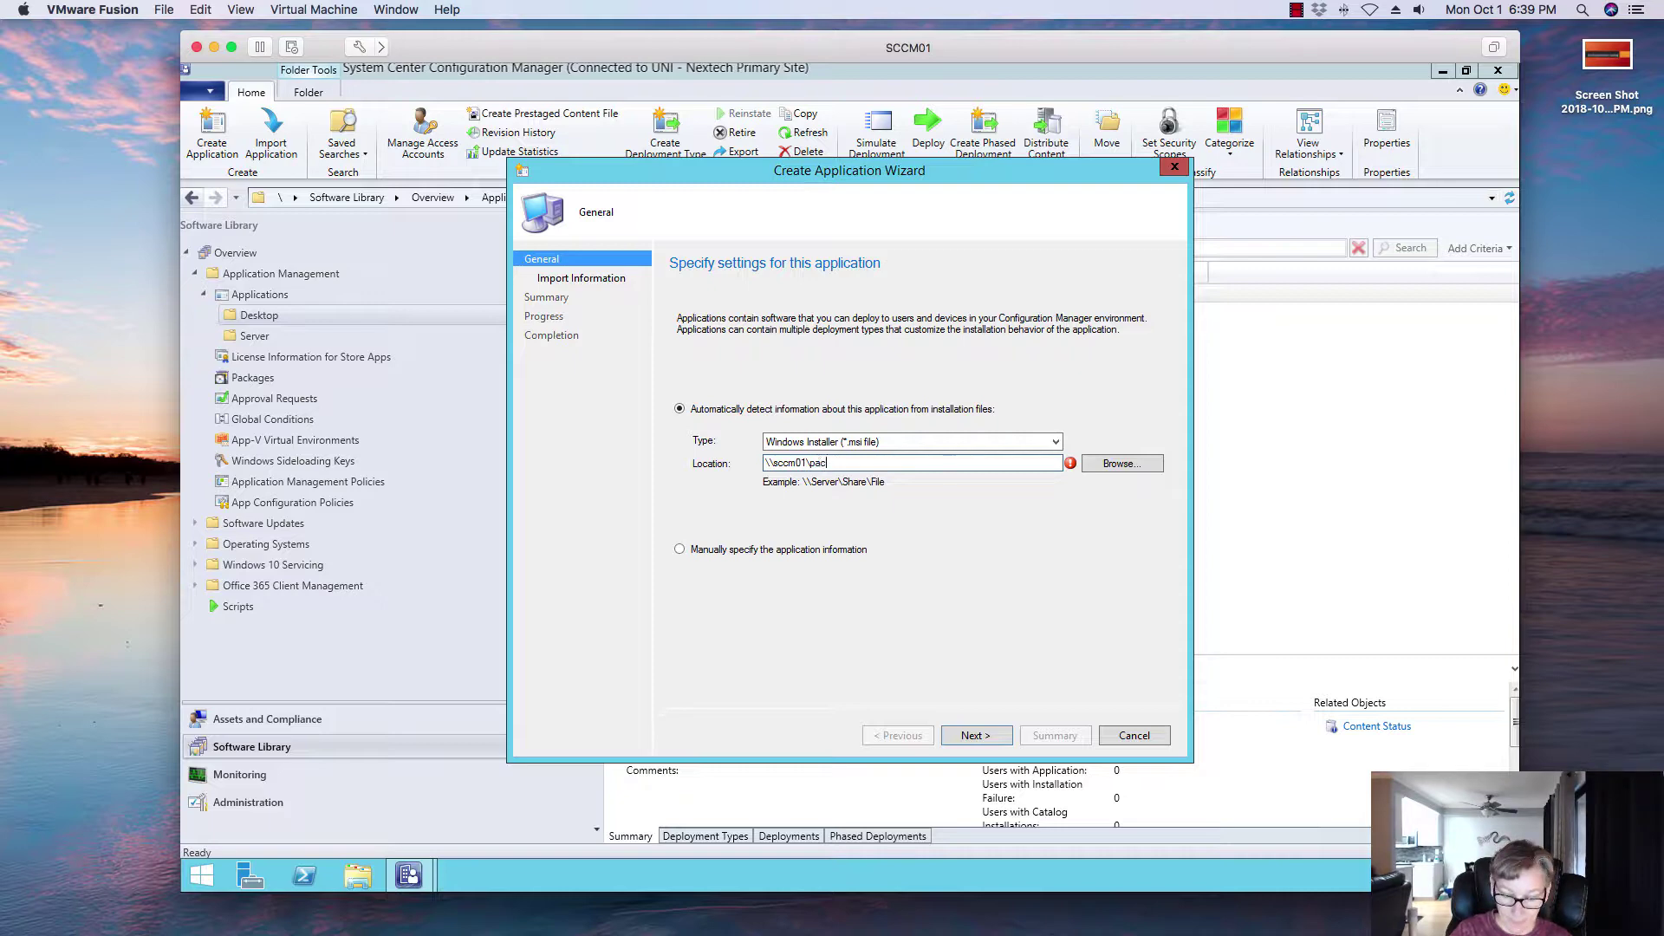
pyautogui.click(1122, 463)
pyautogui.click(799, 307)
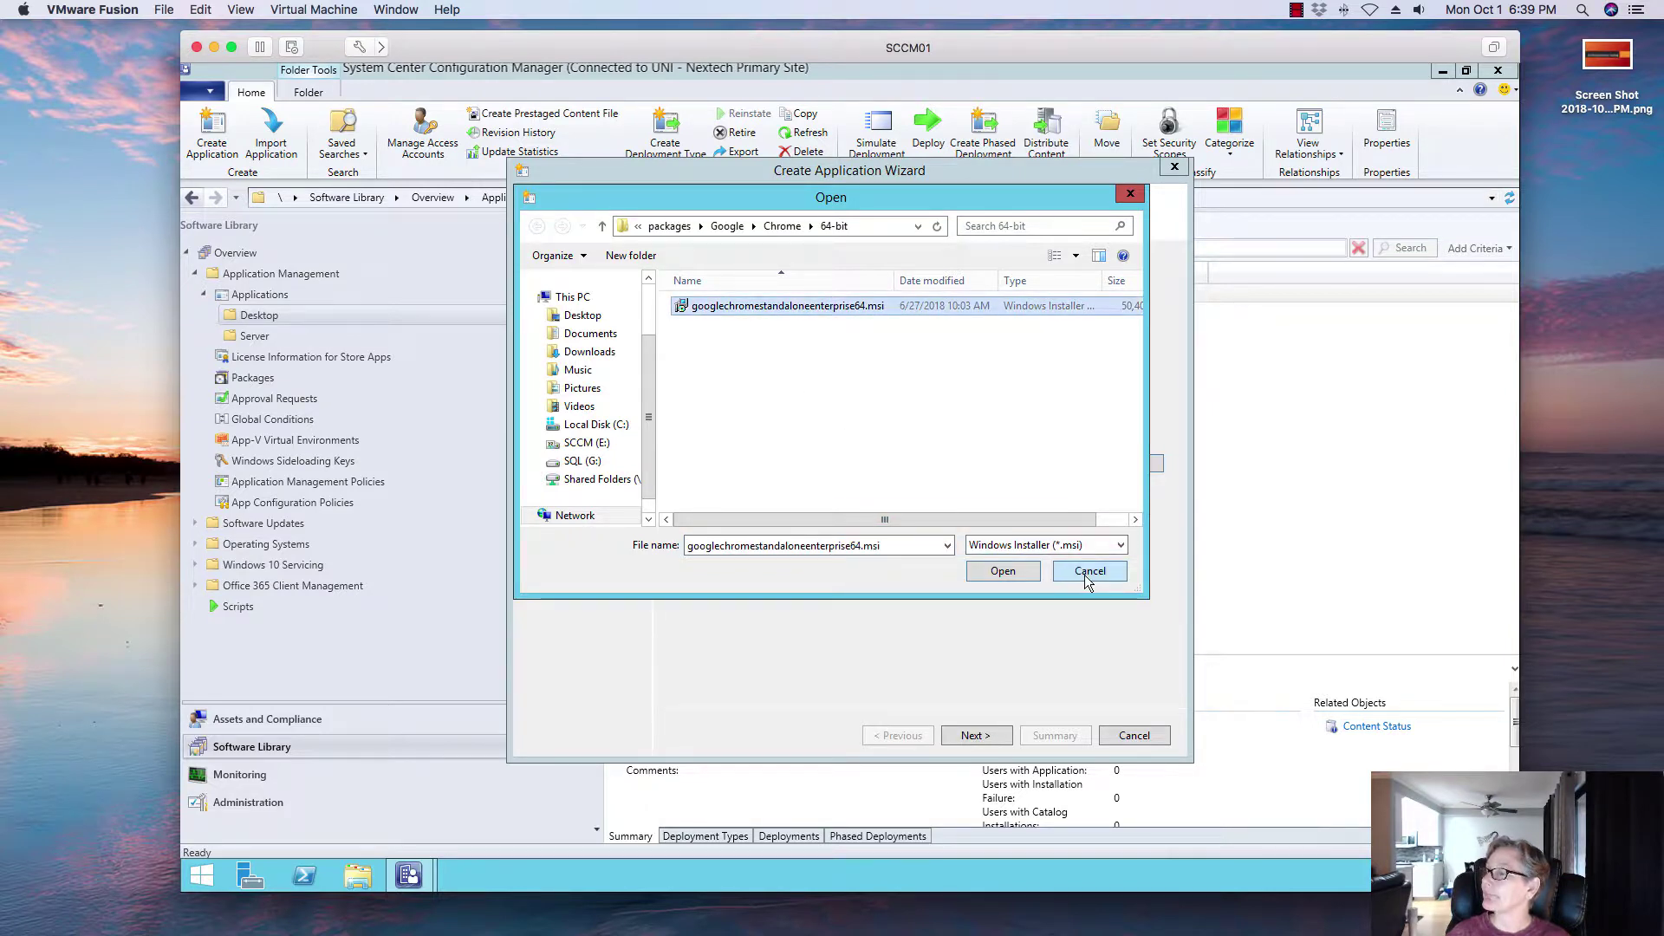
pyautogui.click(1000, 572)
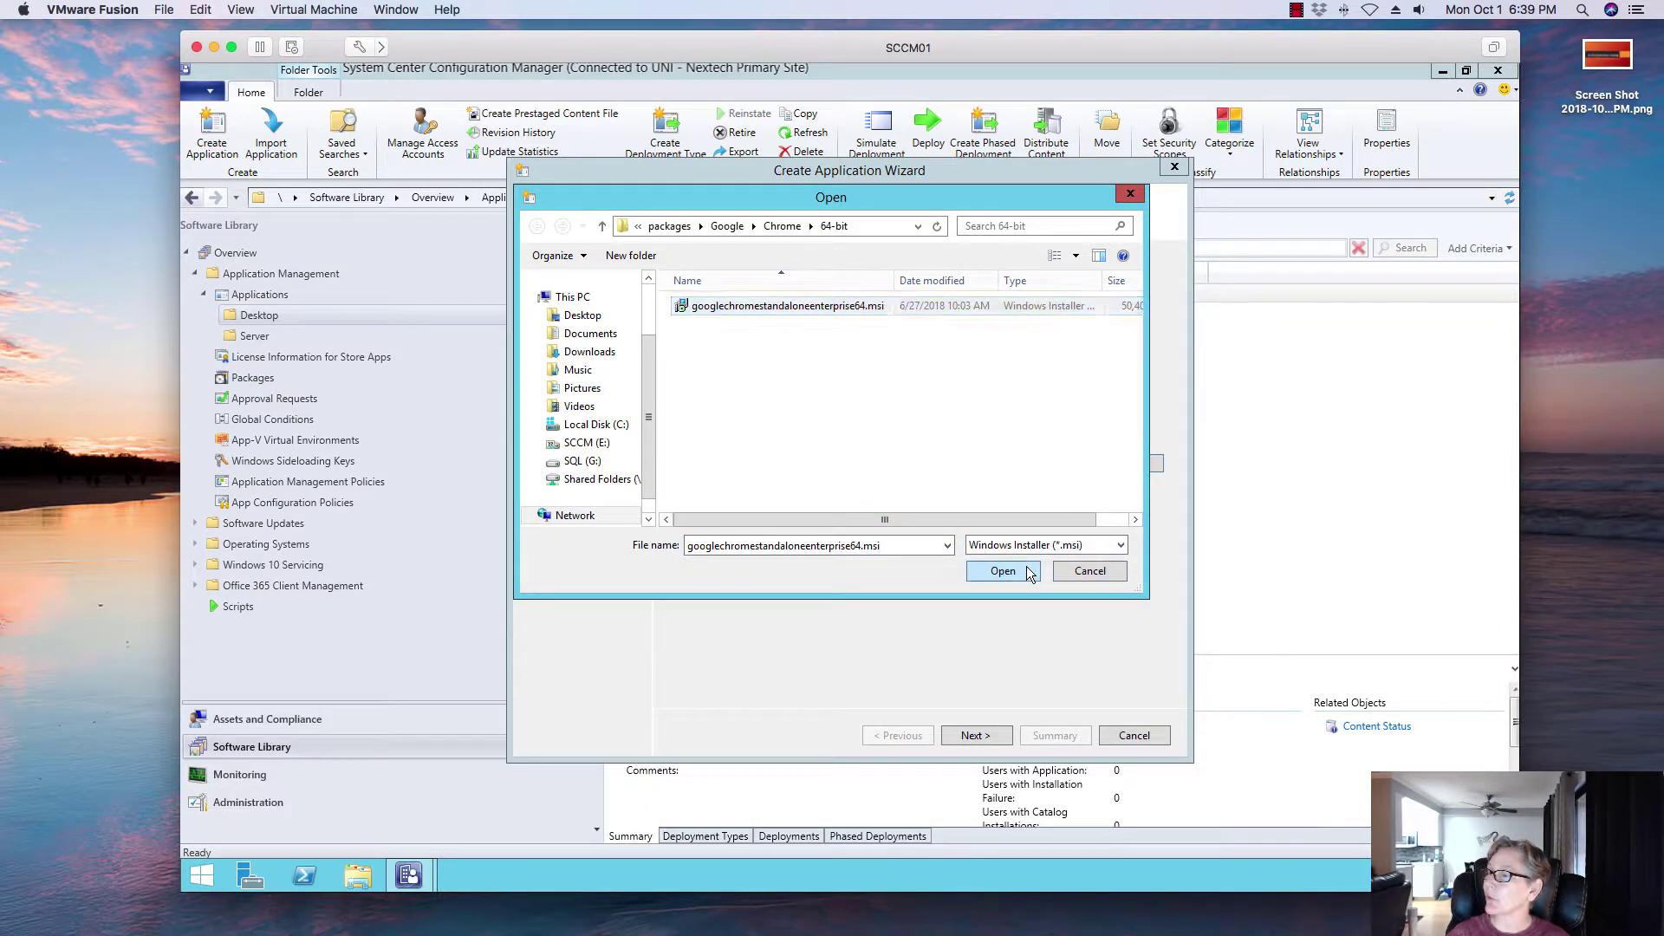
pyautogui.click(989, 736)
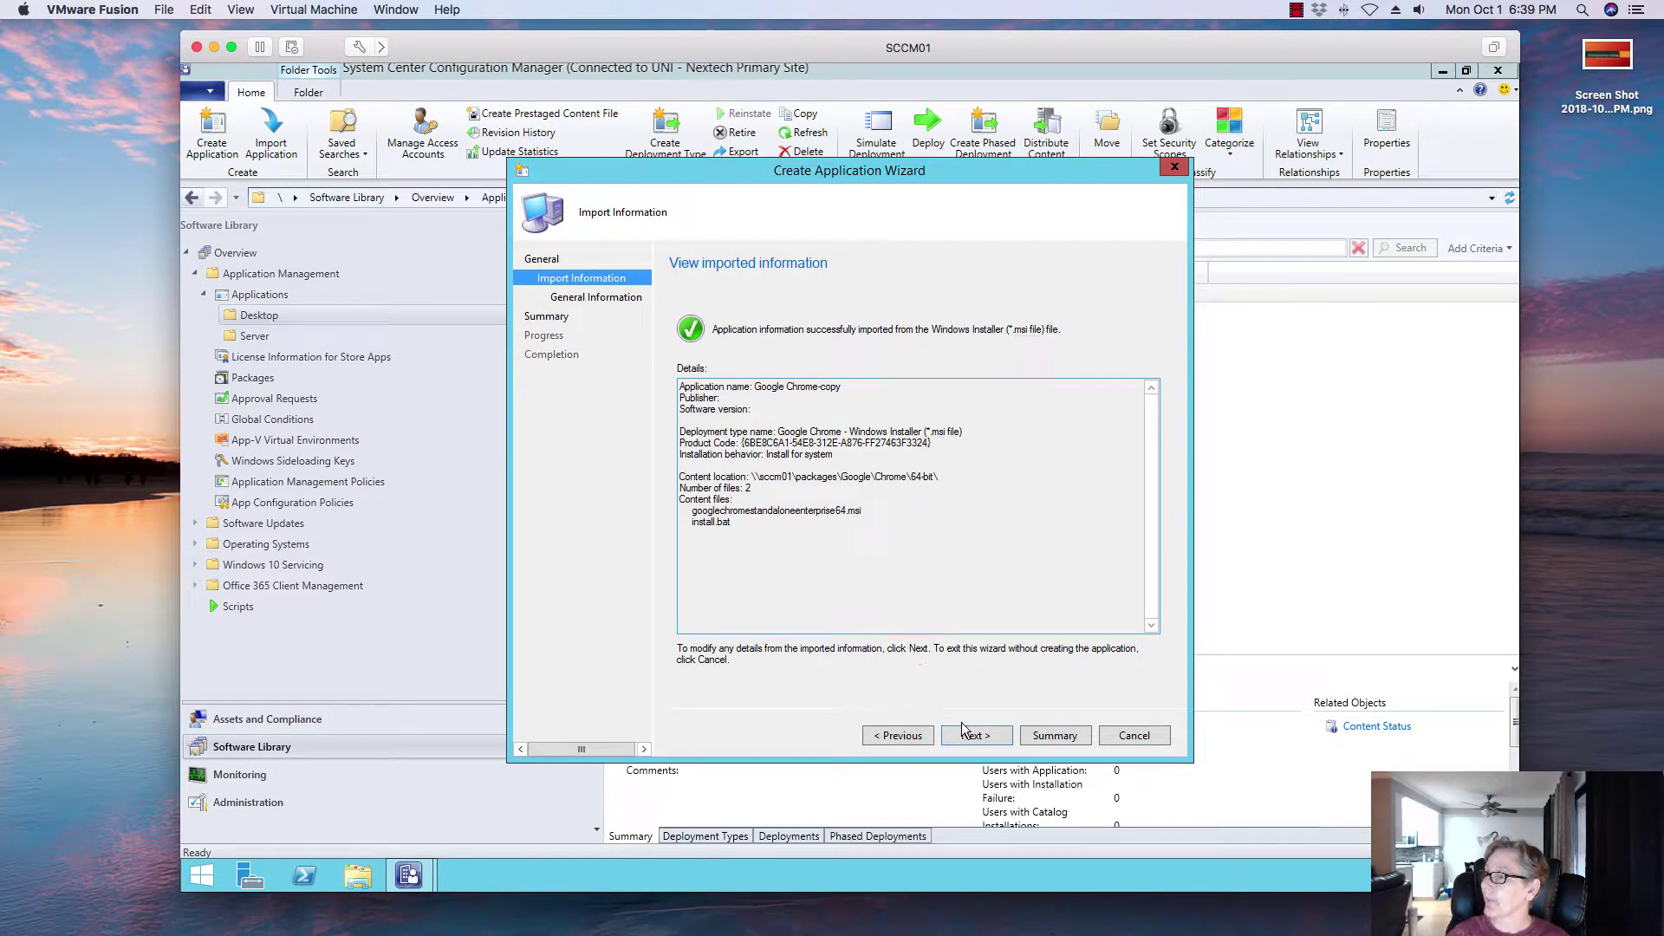
# Step: Enter Google as publisher, choose Install for user as install behavior, and continue to the Summary page
pyautogui.click(963, 729)
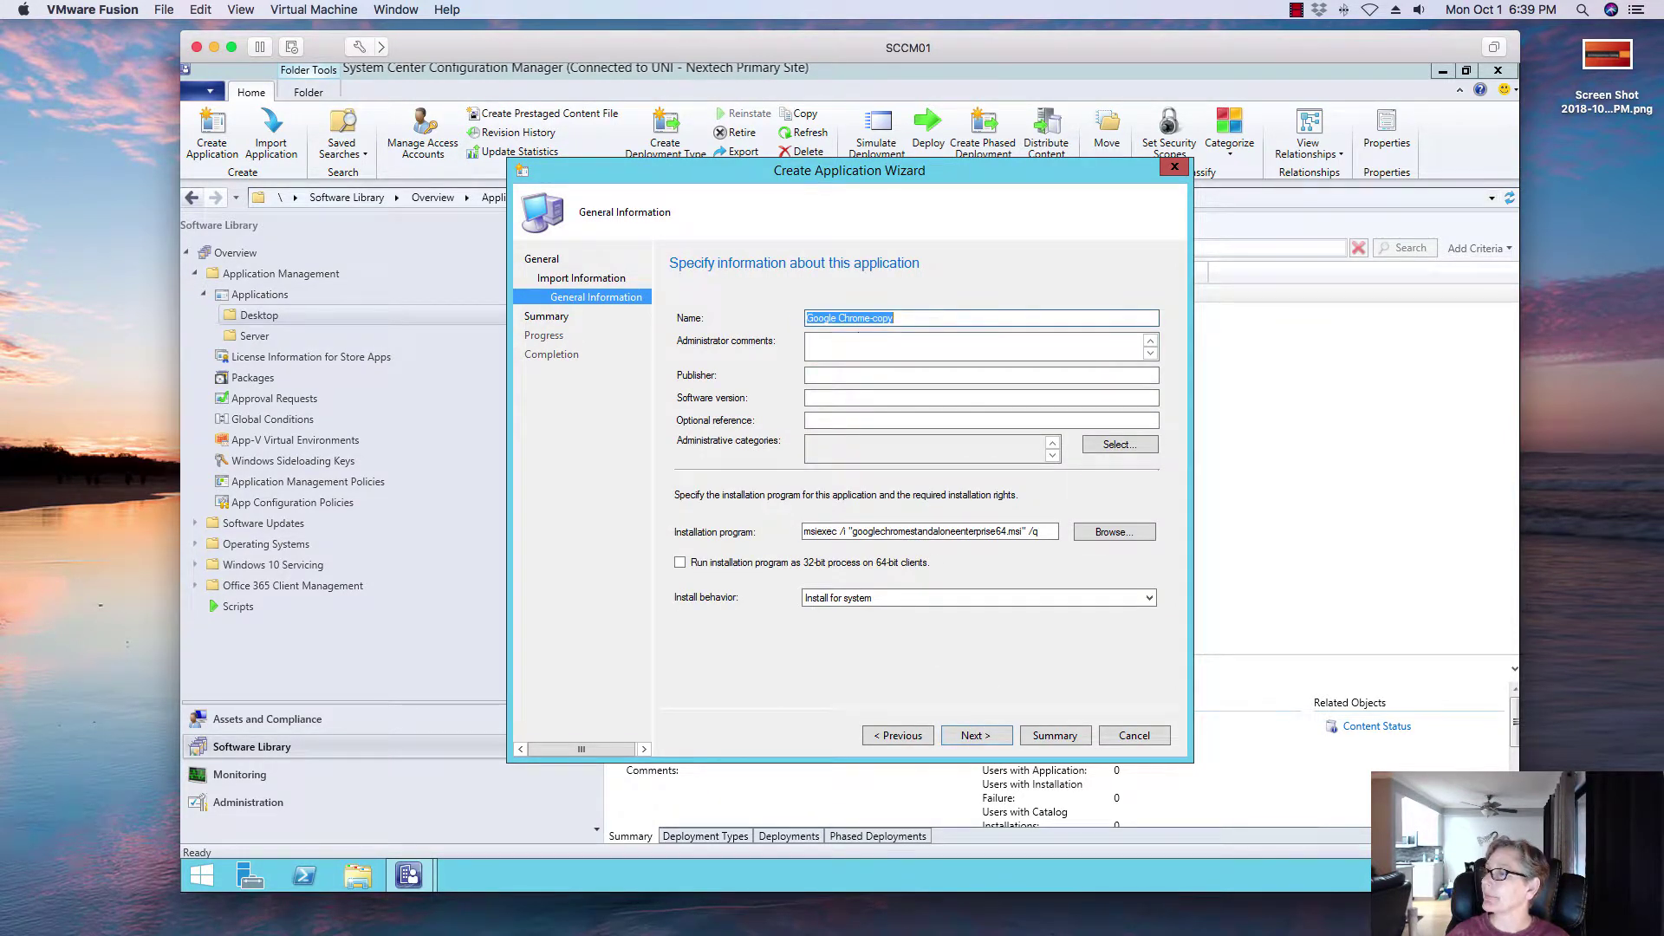
pyautogui.click(826, 375)
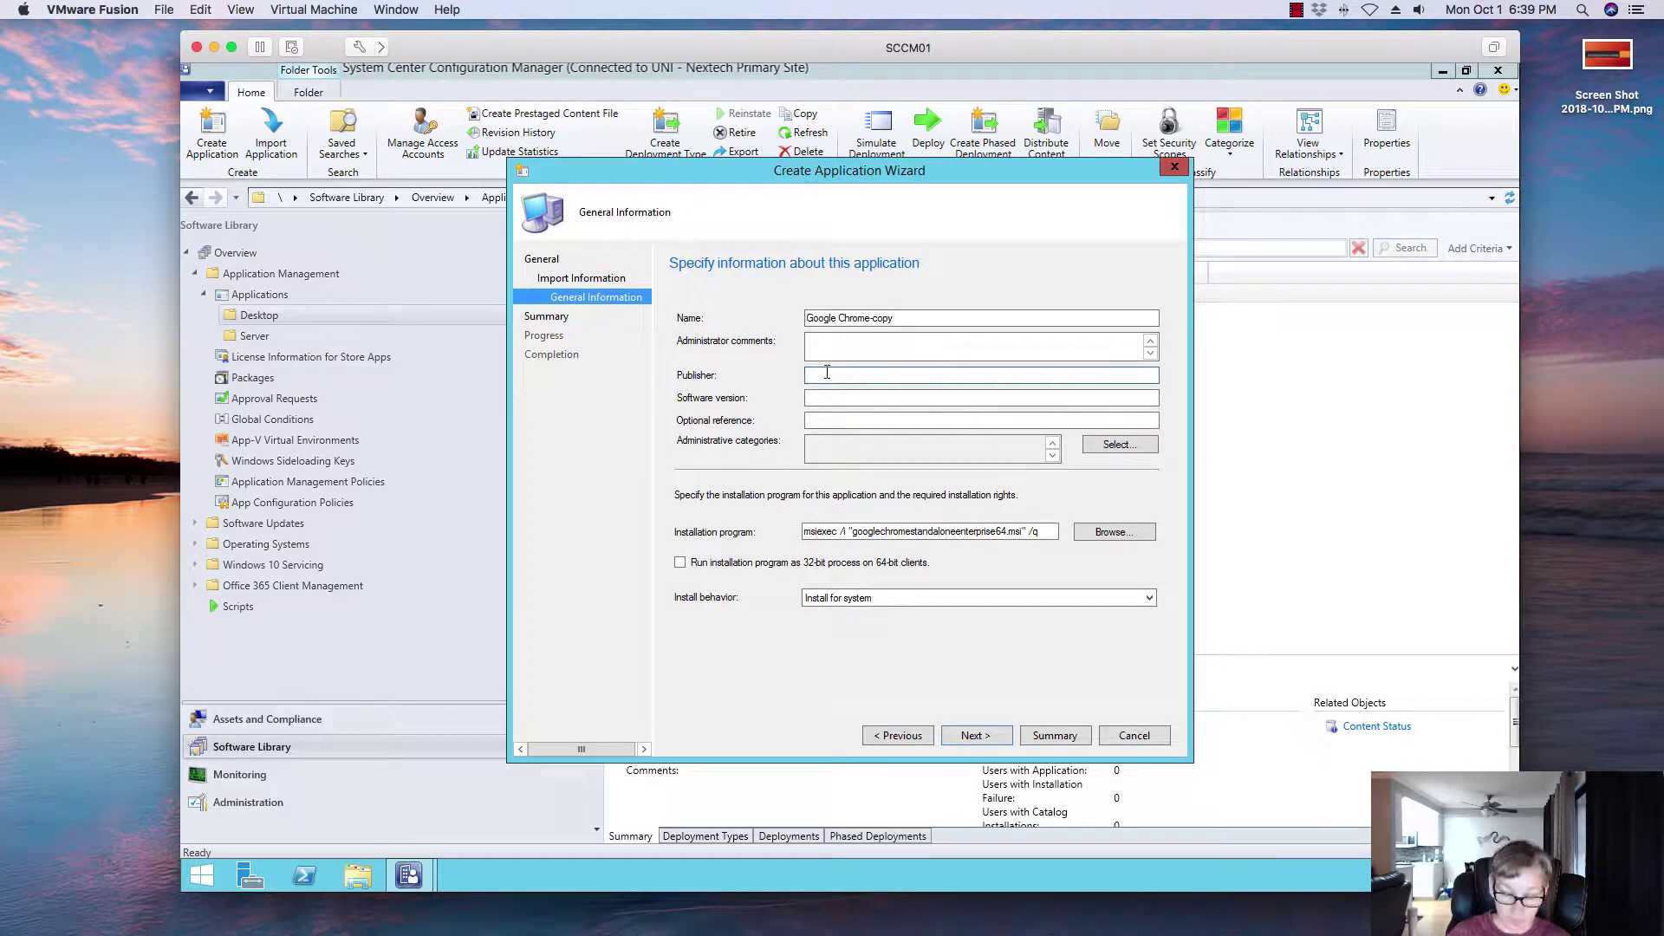
pyautogui.write('Google')
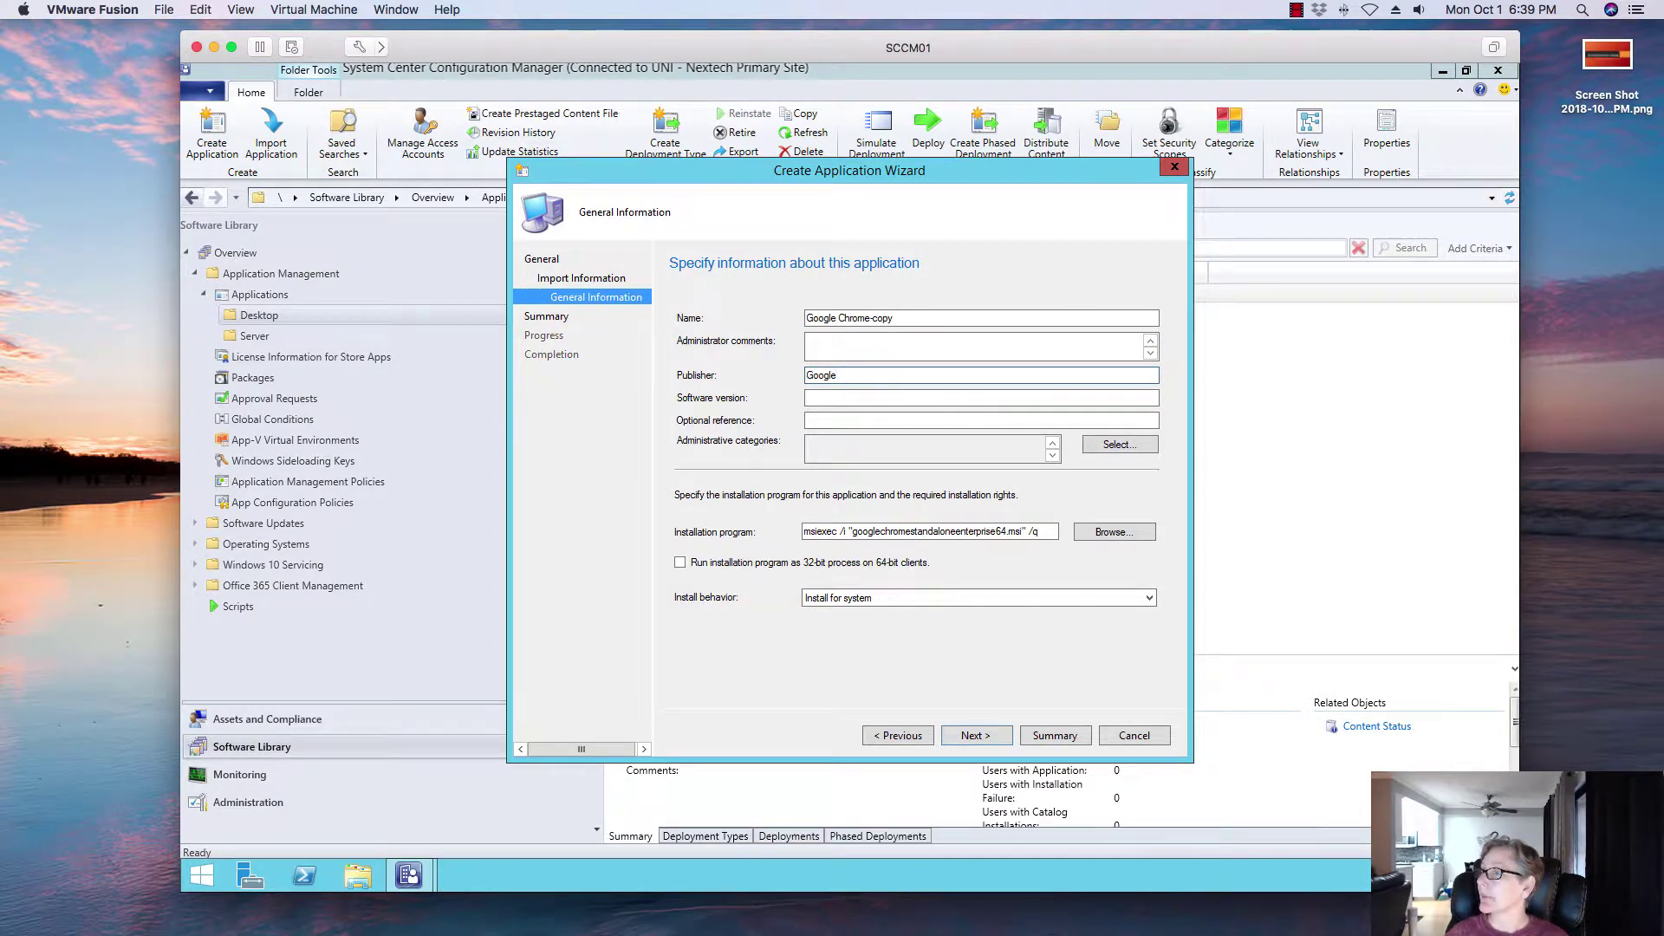
pyautogui.click(834, 422)
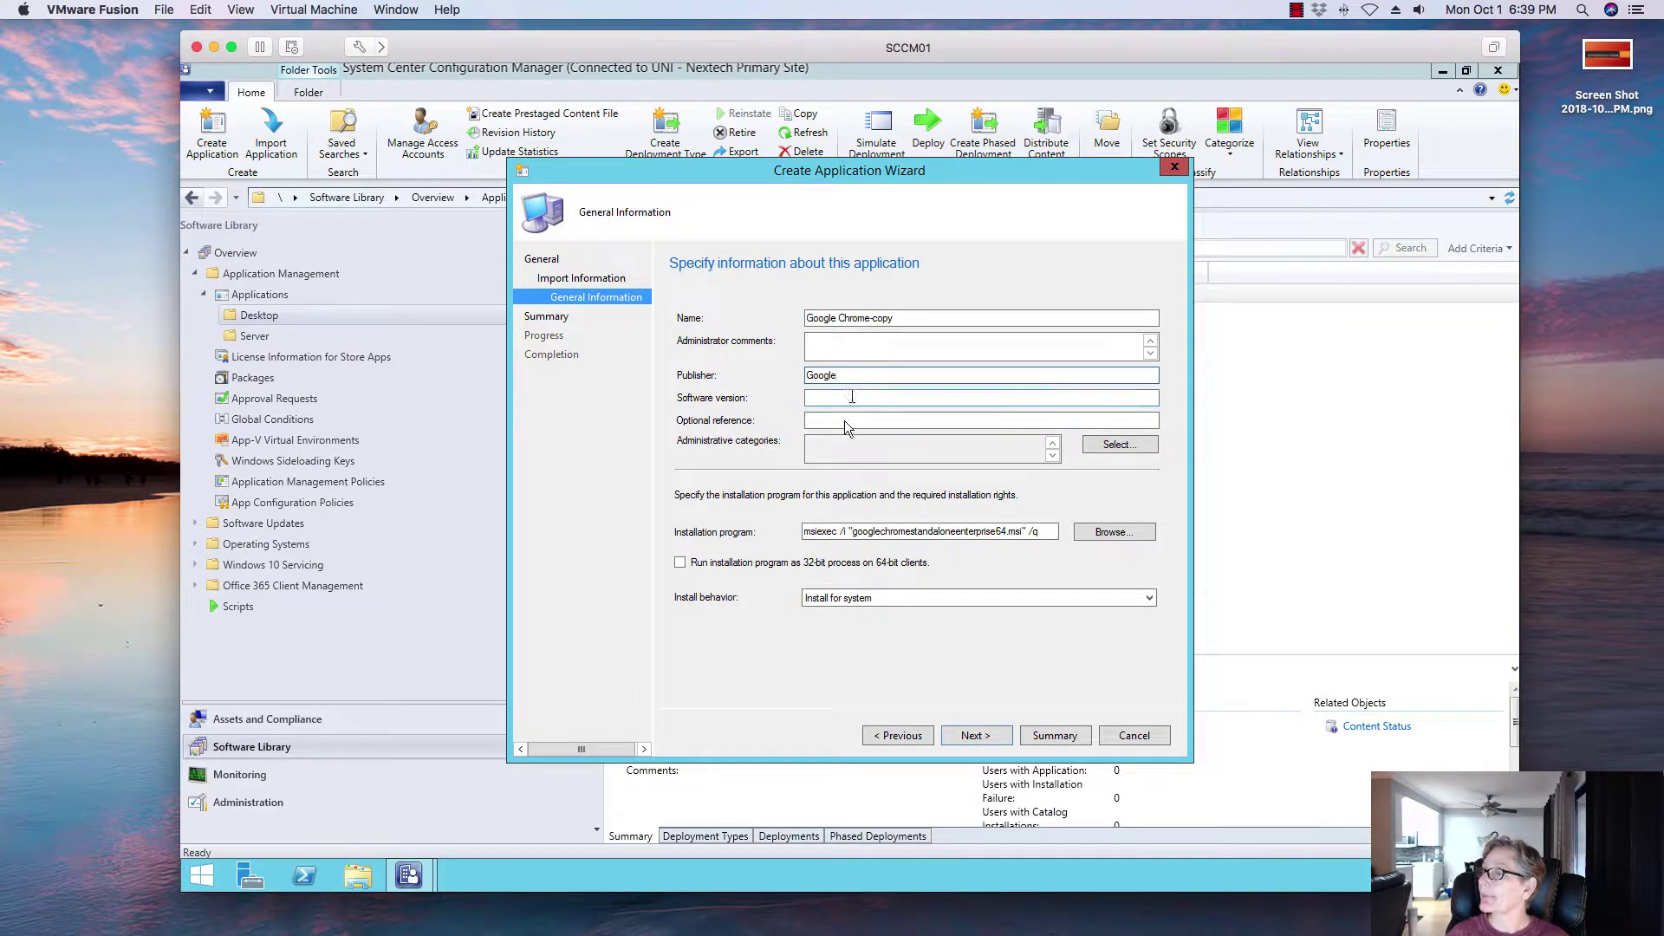
pyautogui.click(915, 599)
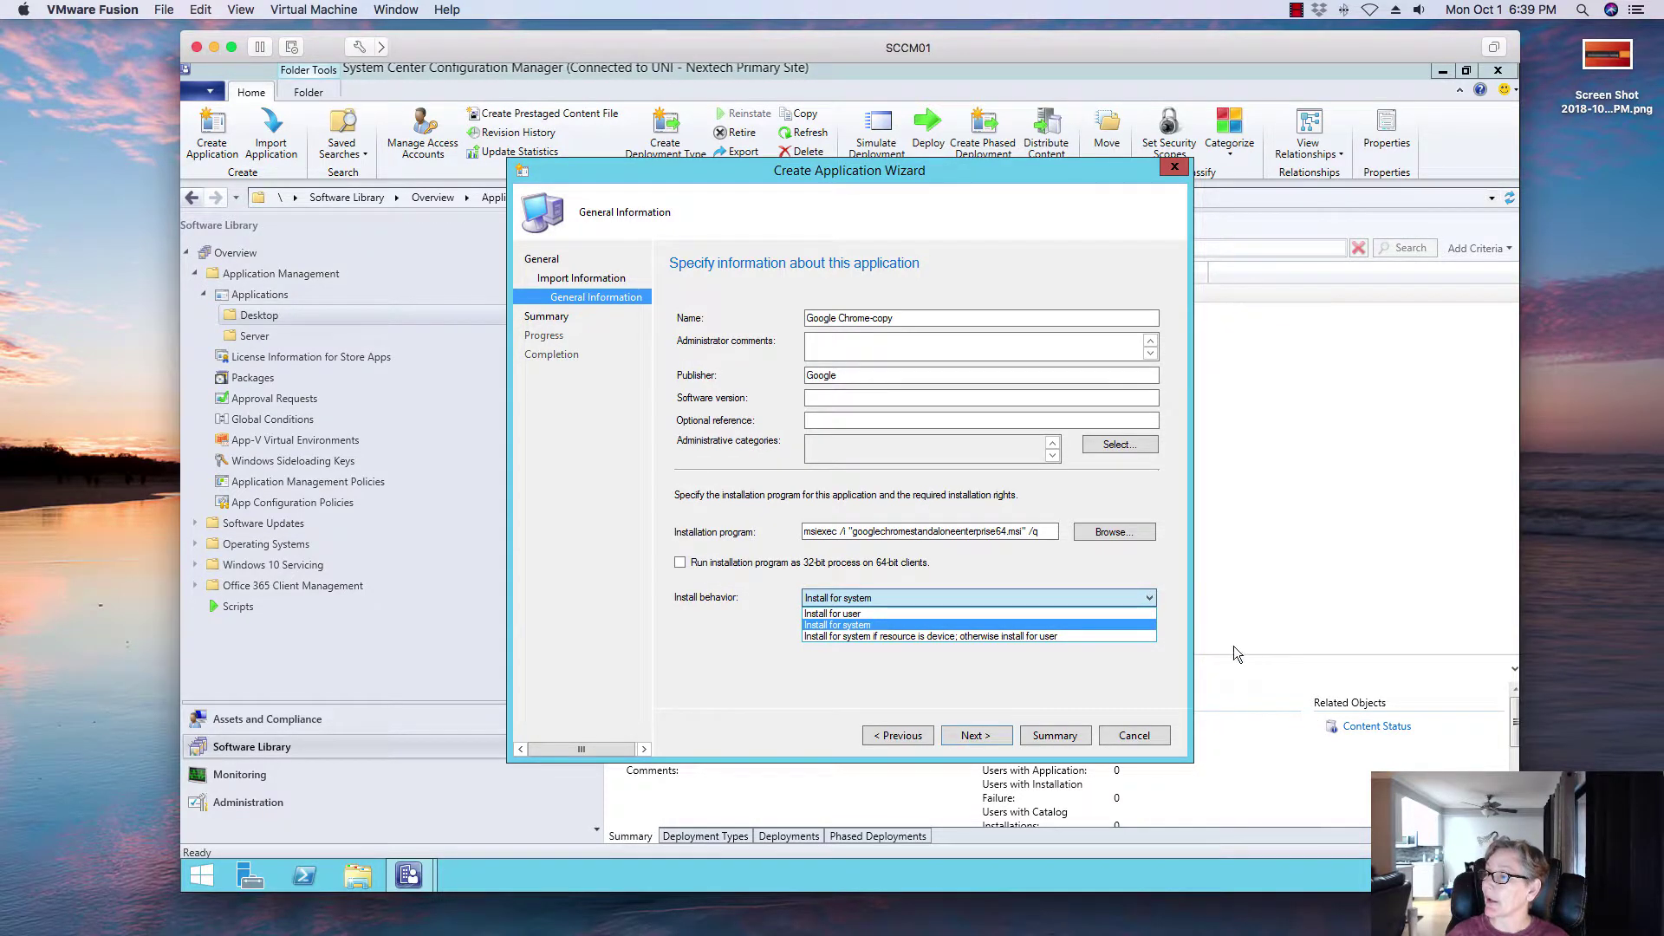
pyautogui.click(873, 602)
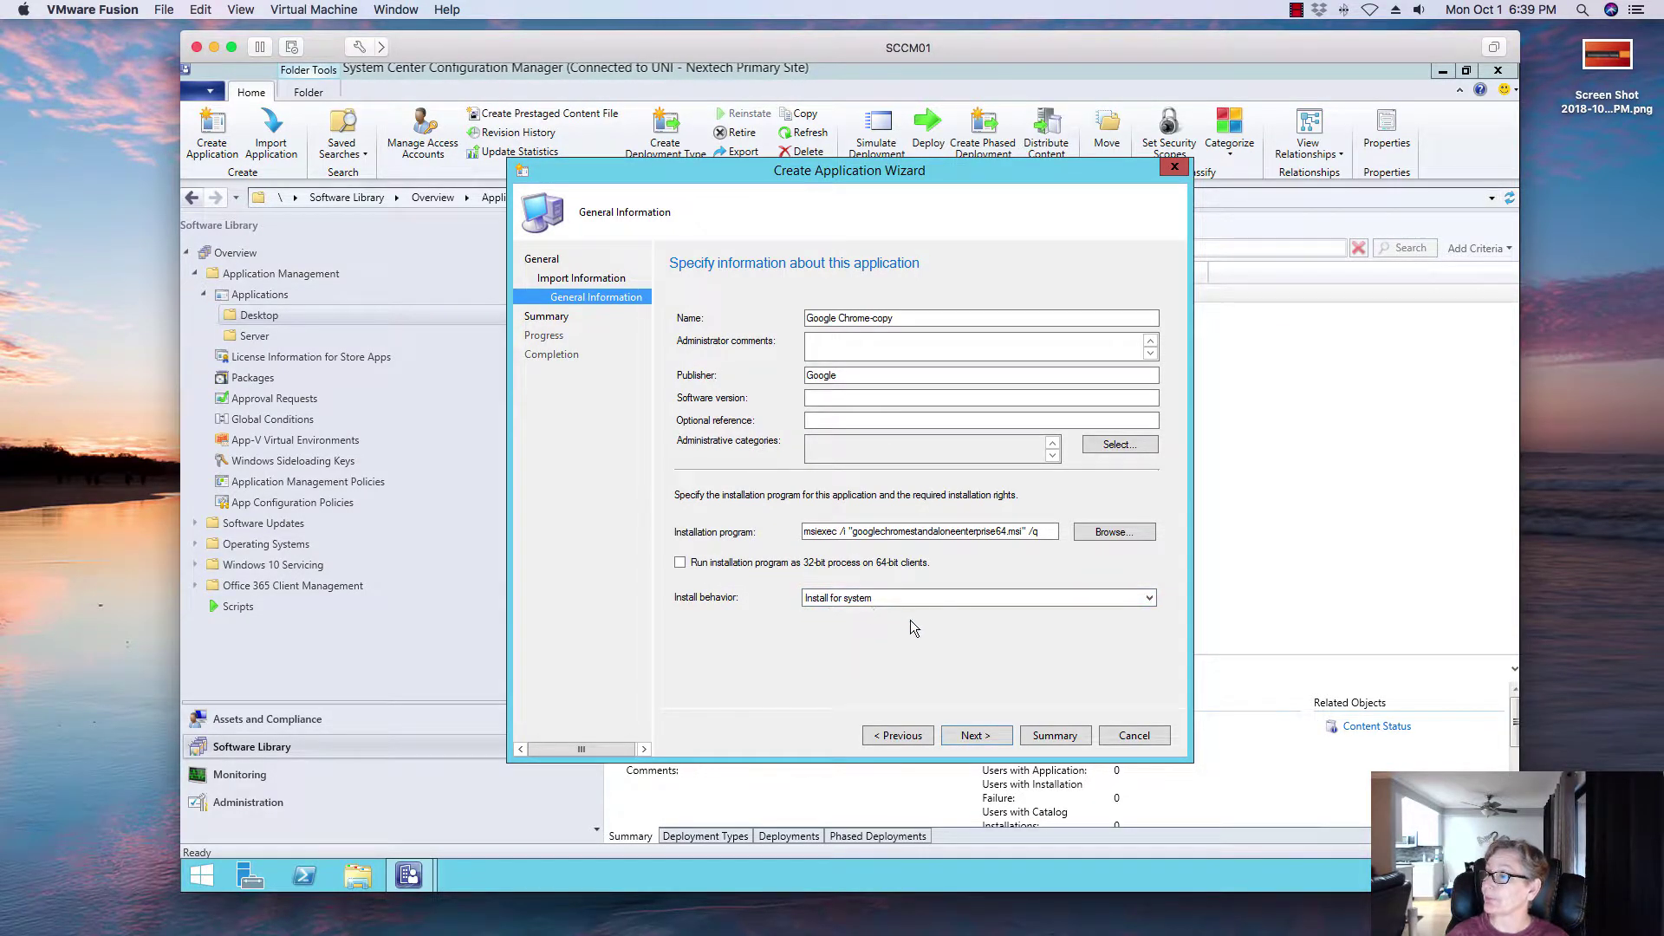
pyautogui.click(896, 593)
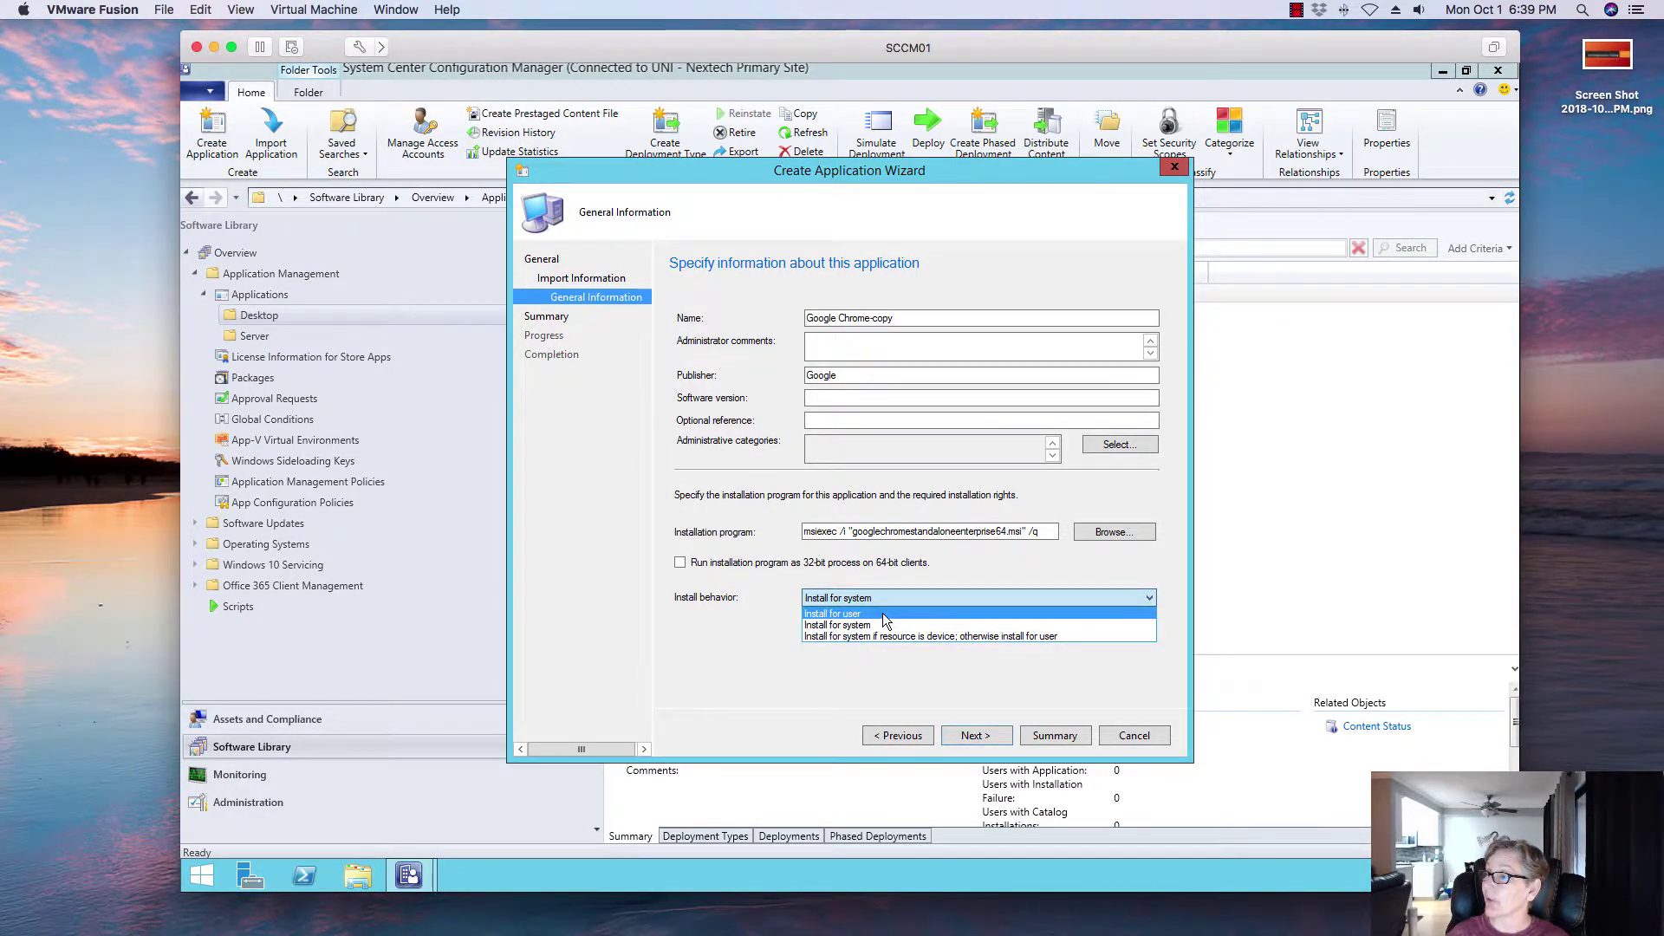
pyautogui.click(886, 621)
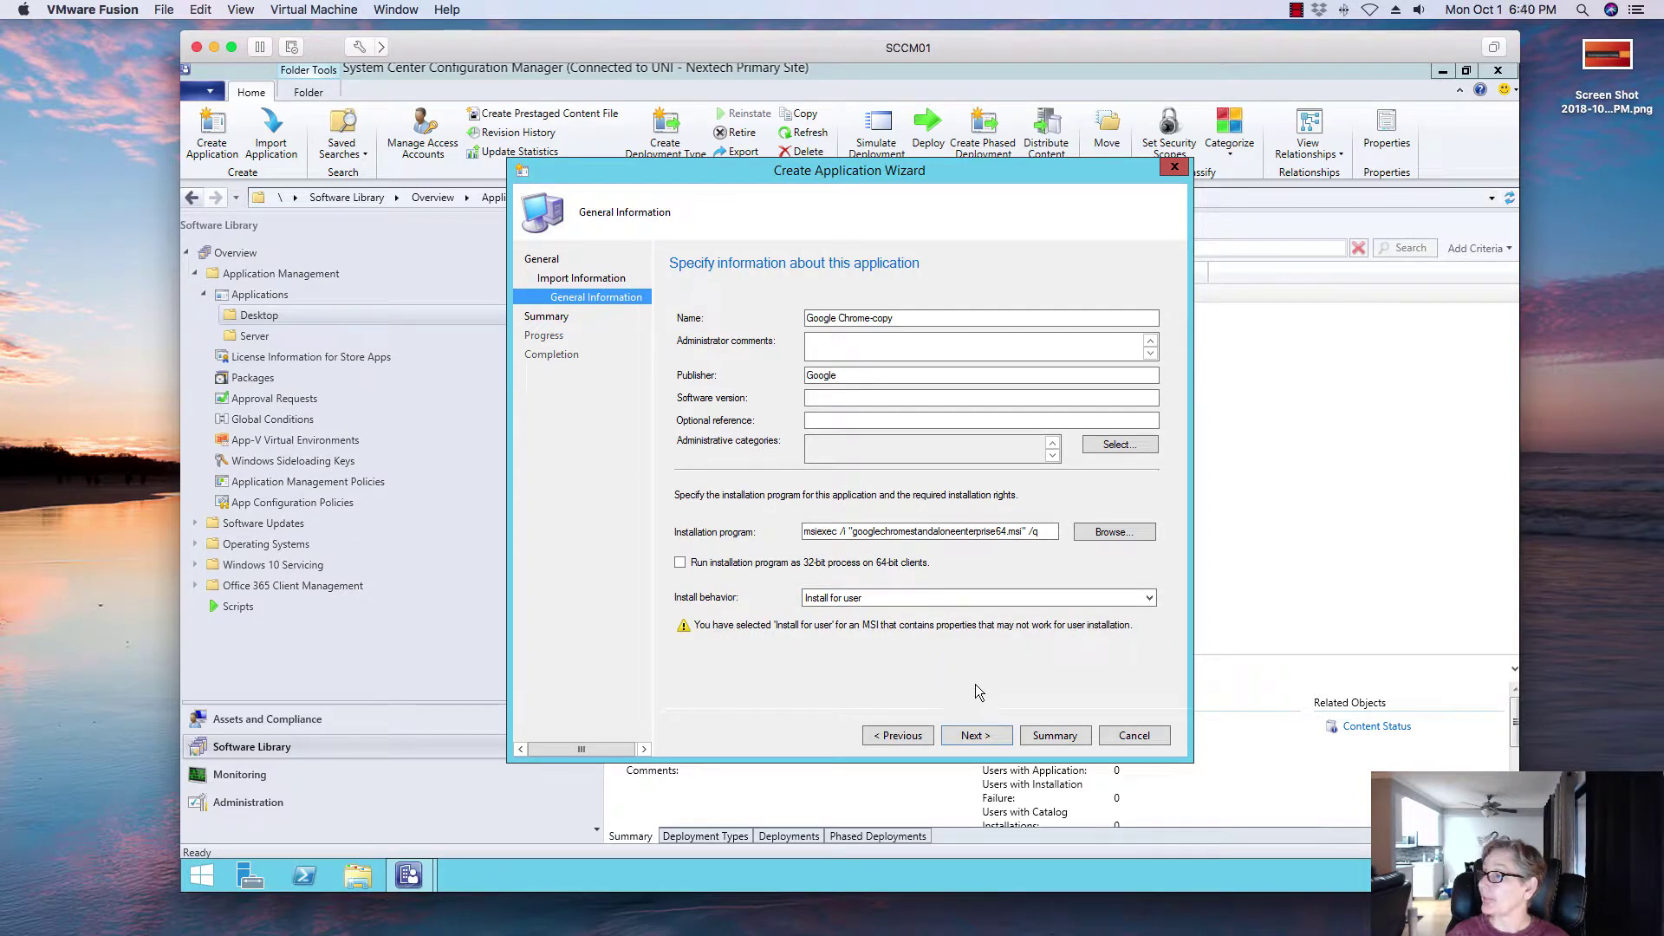
pyautogui.click(972, 736)
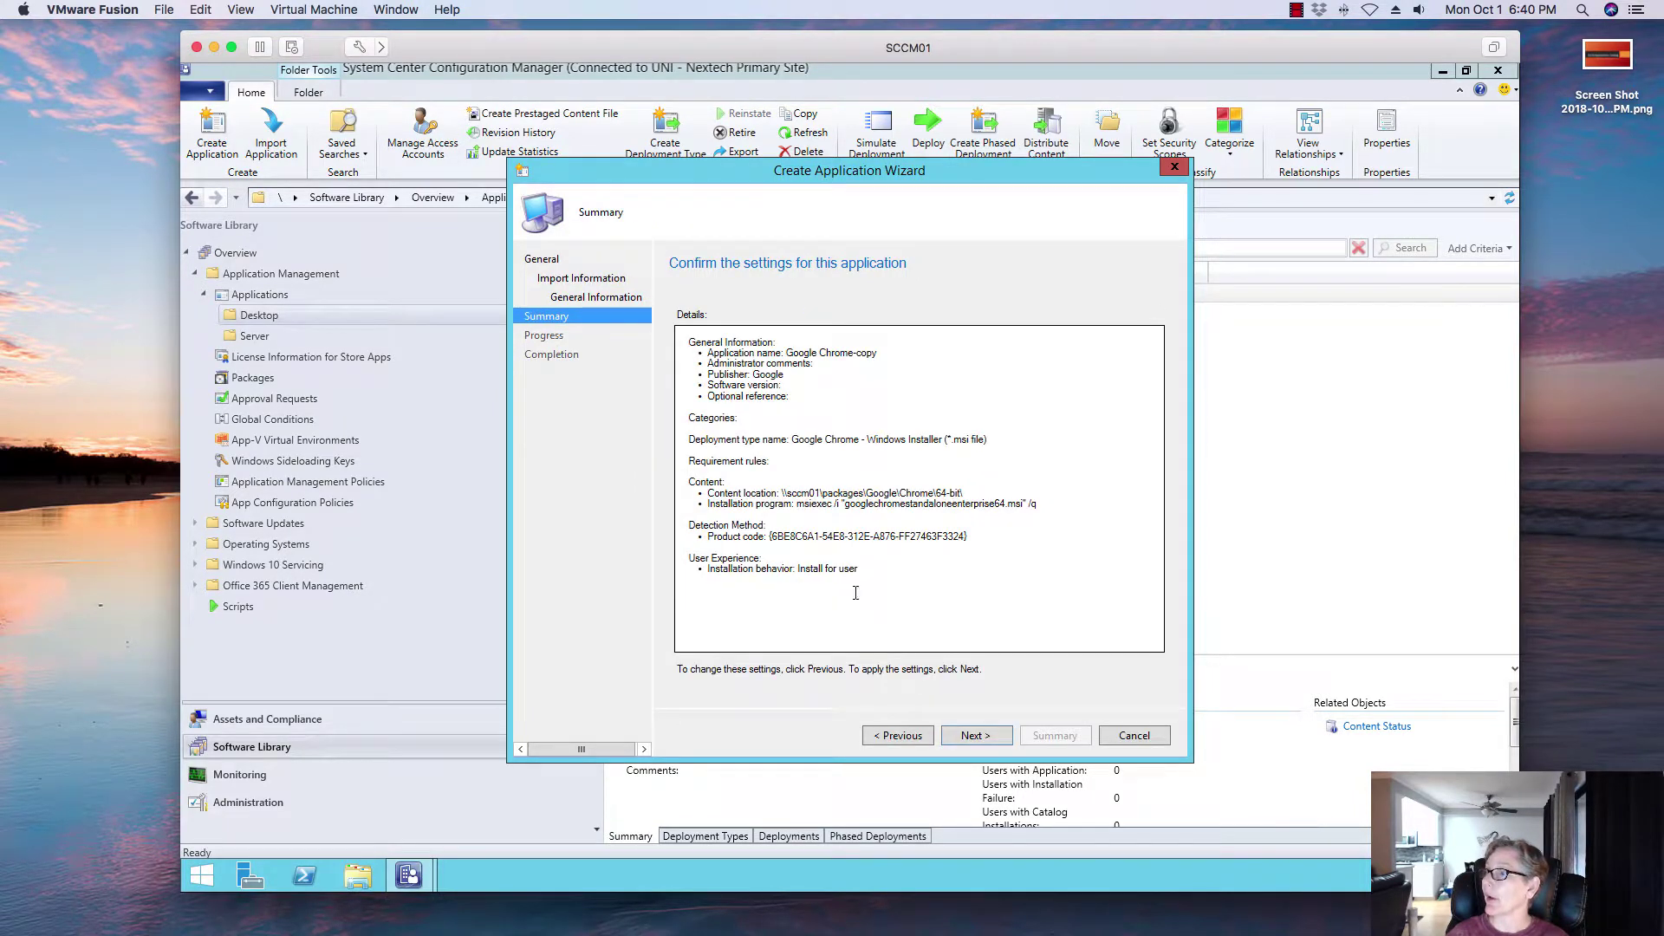
# Step: Complete the wizard to create Google Chrome-copy and select it in the Desktop applications list
pyautogui.click(962, 737)
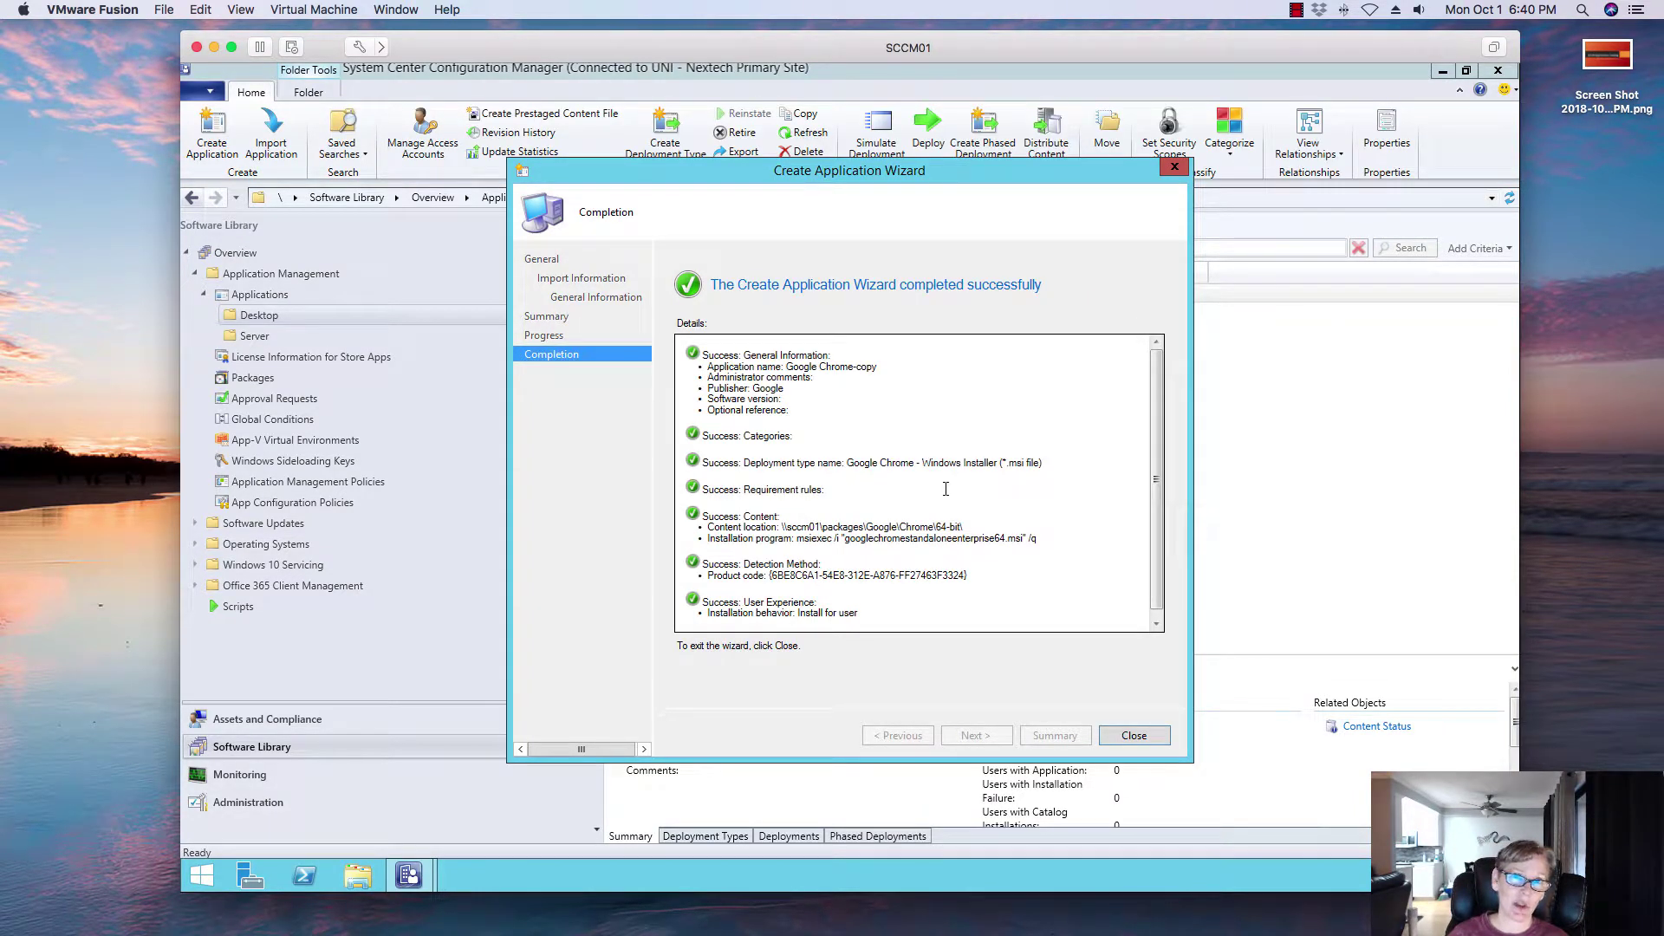
pyautogui.click(1133, 735)
pyautogui.click(695, 319)
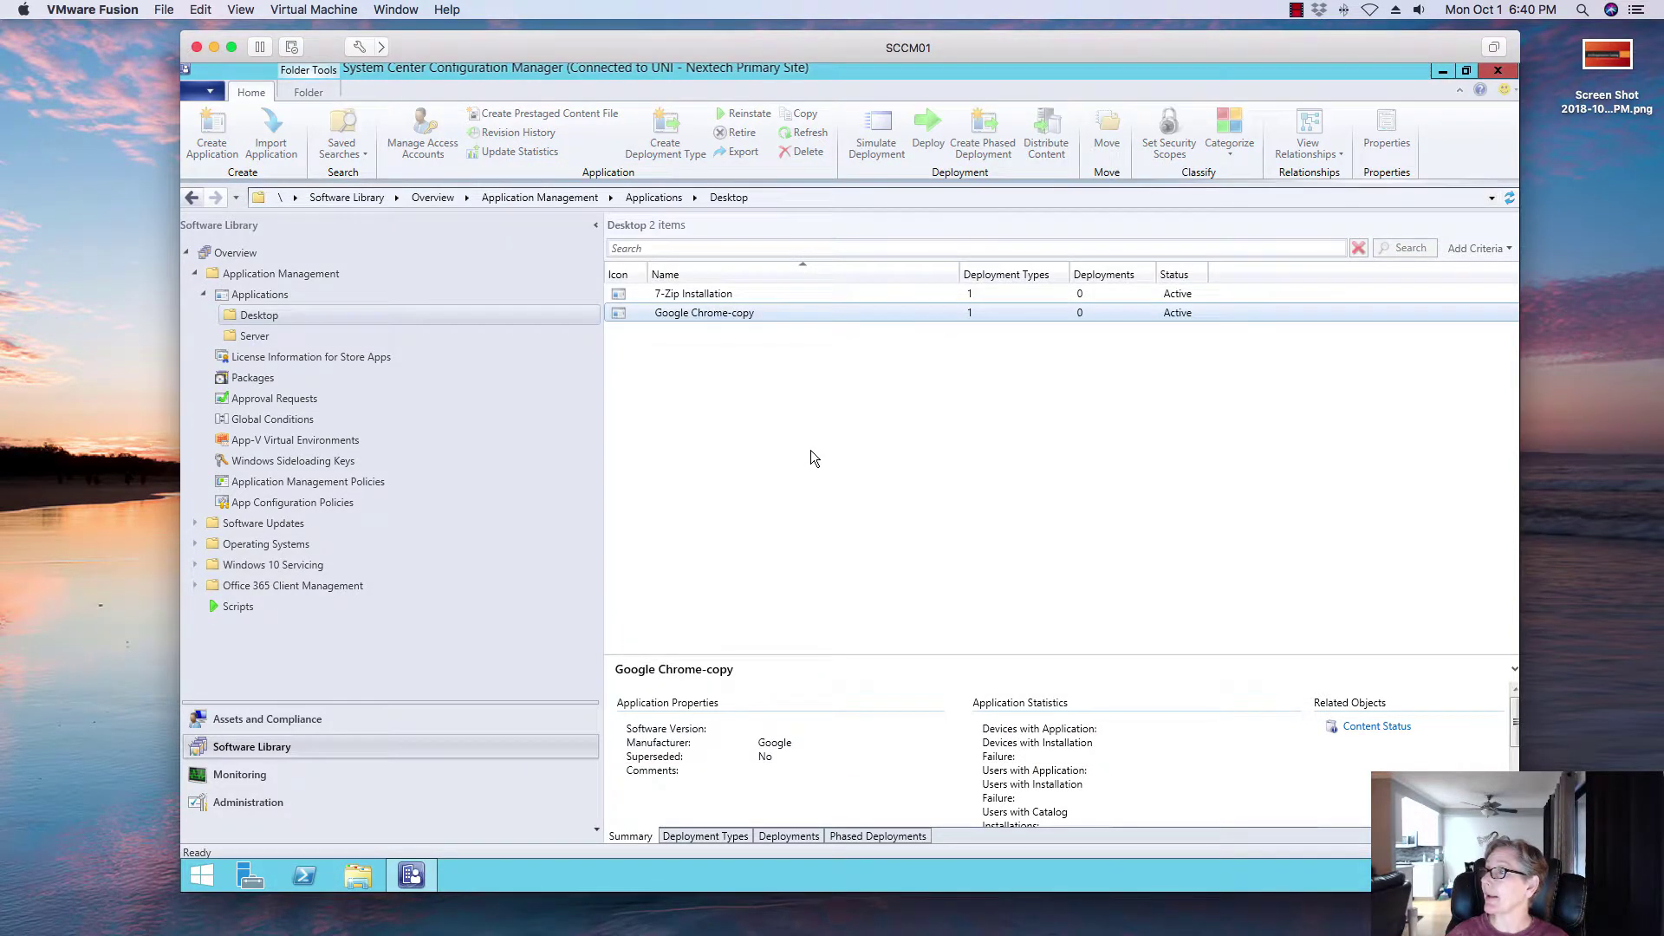
pyautogui.rightClick(692, 314)
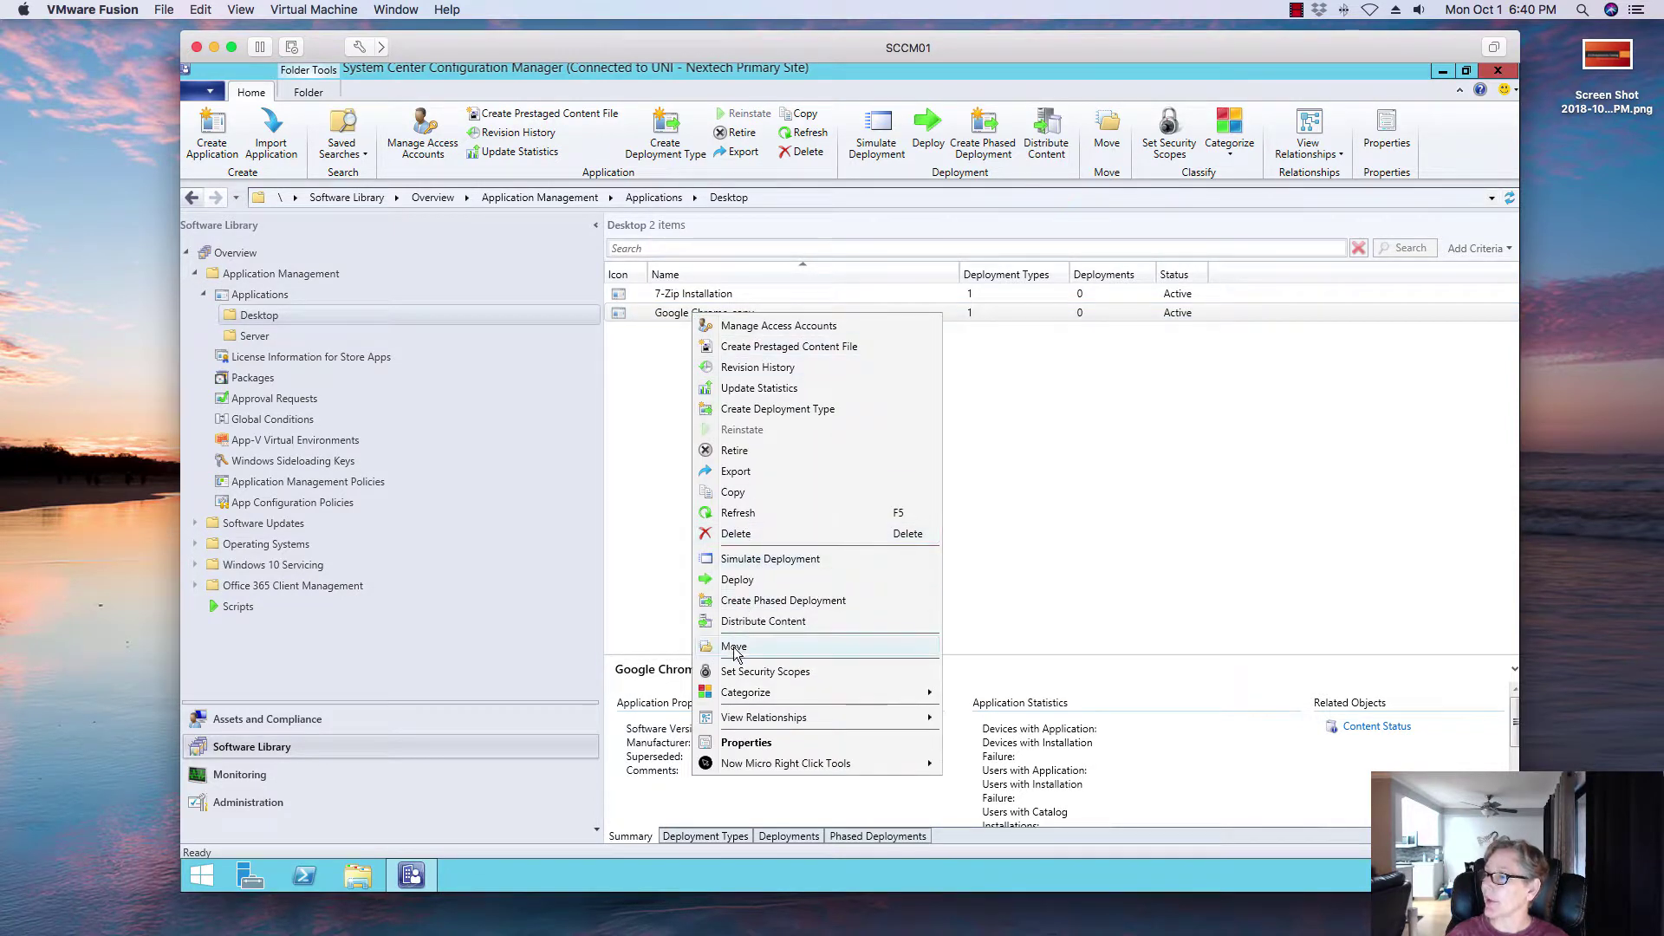
# Step: Rename the application from Google Chrome-copy to Google Chrome-User Installation and apply the change
pyautogui.click(734, 744)
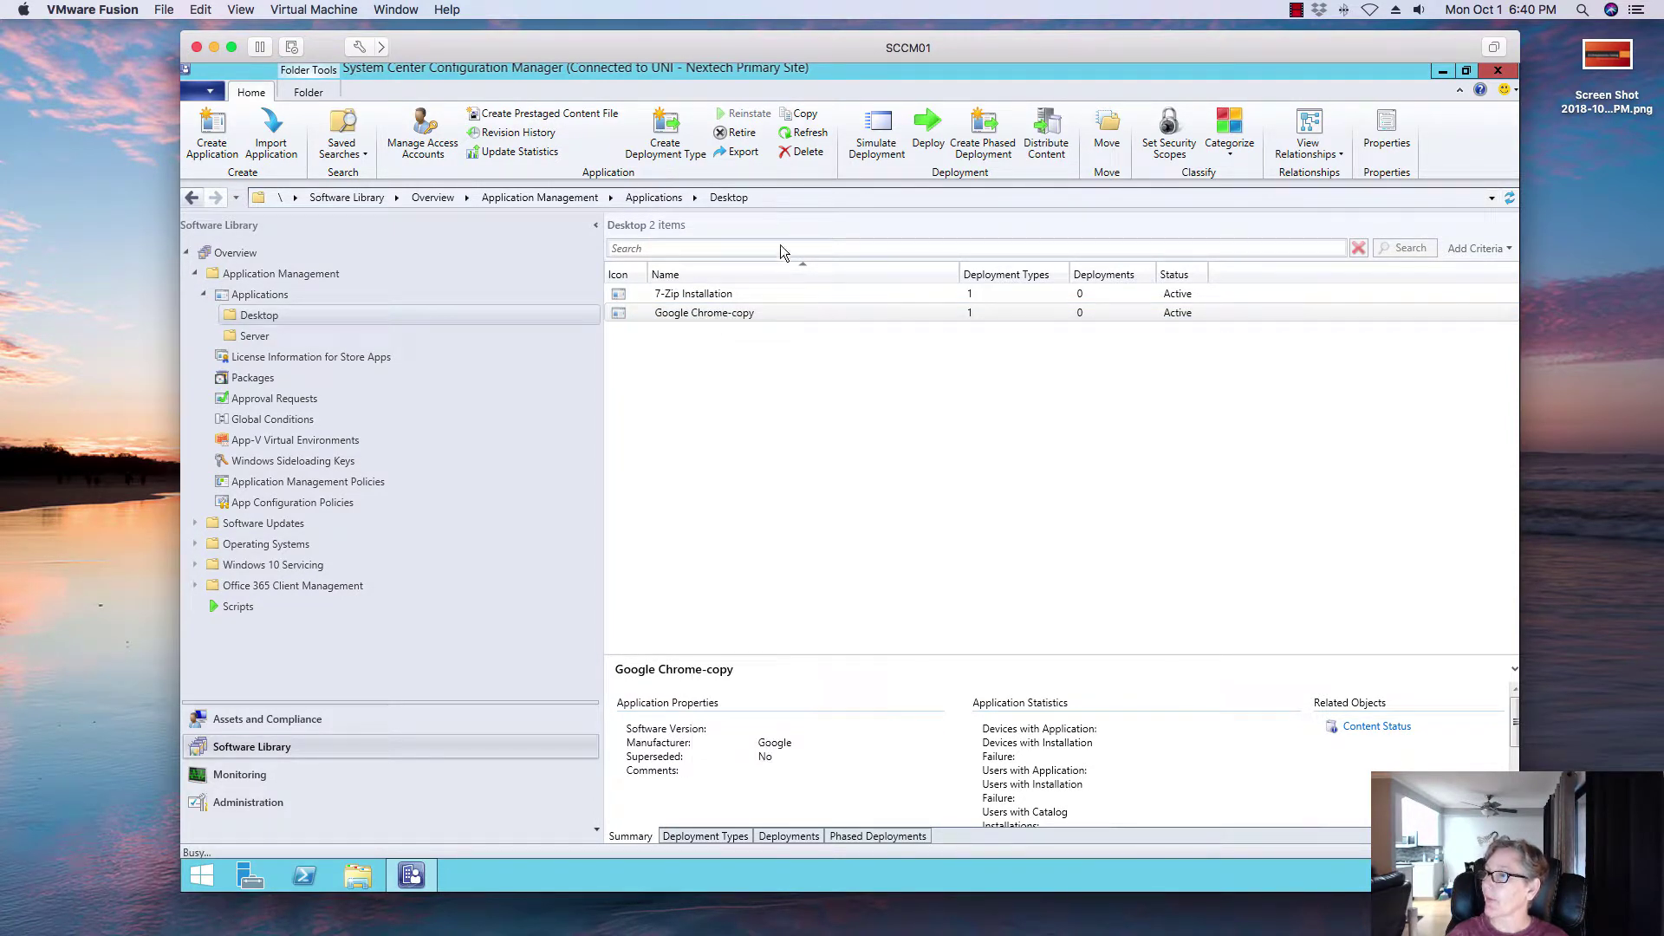
pyautogui.click(800, 305)
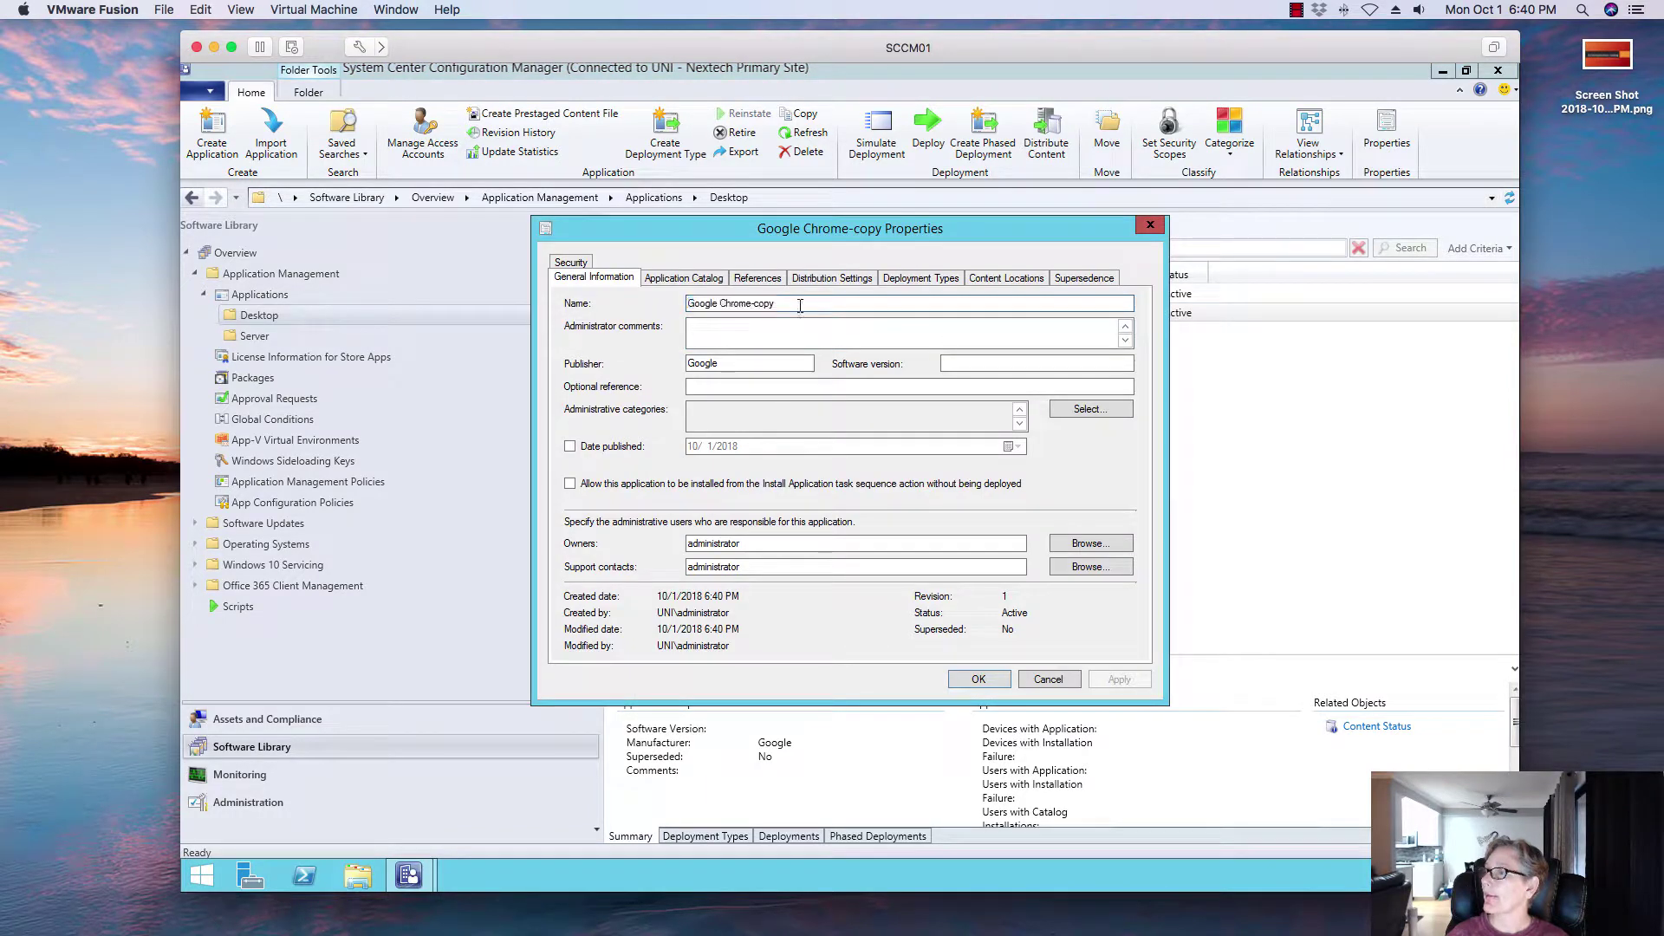
pyautogui.press('BackSpace')
pyautogui.press('BackSpace')
pyautogui.press('BackSpace')
pyautogui.press('BackSpace')
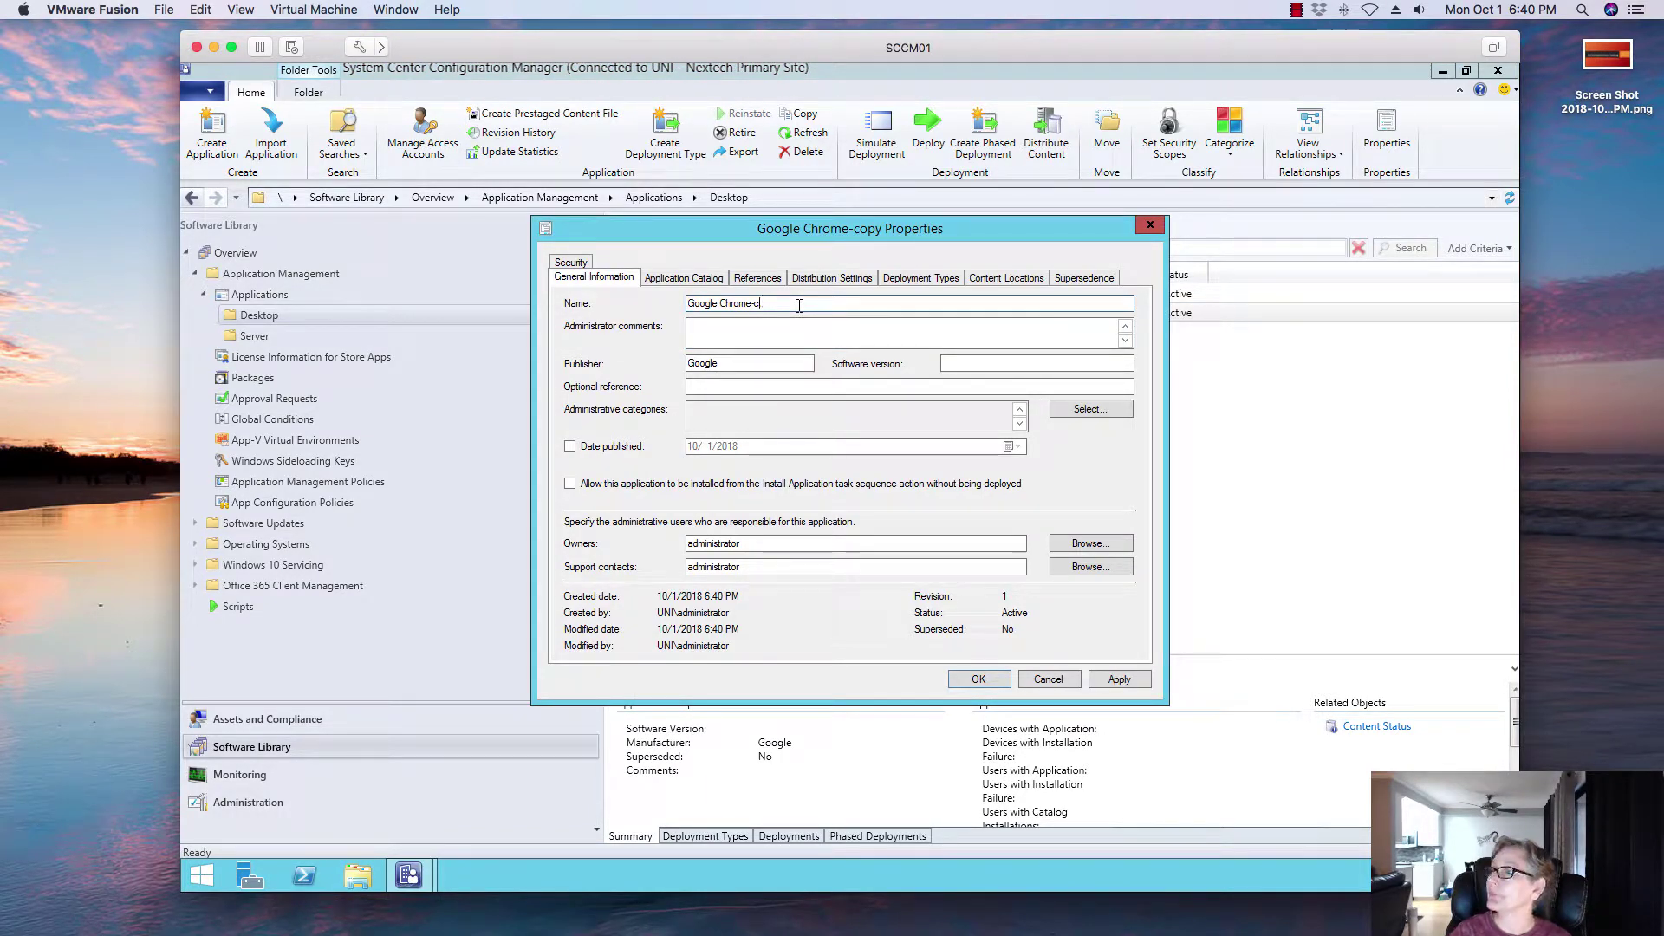
pyautogui.write('Use')
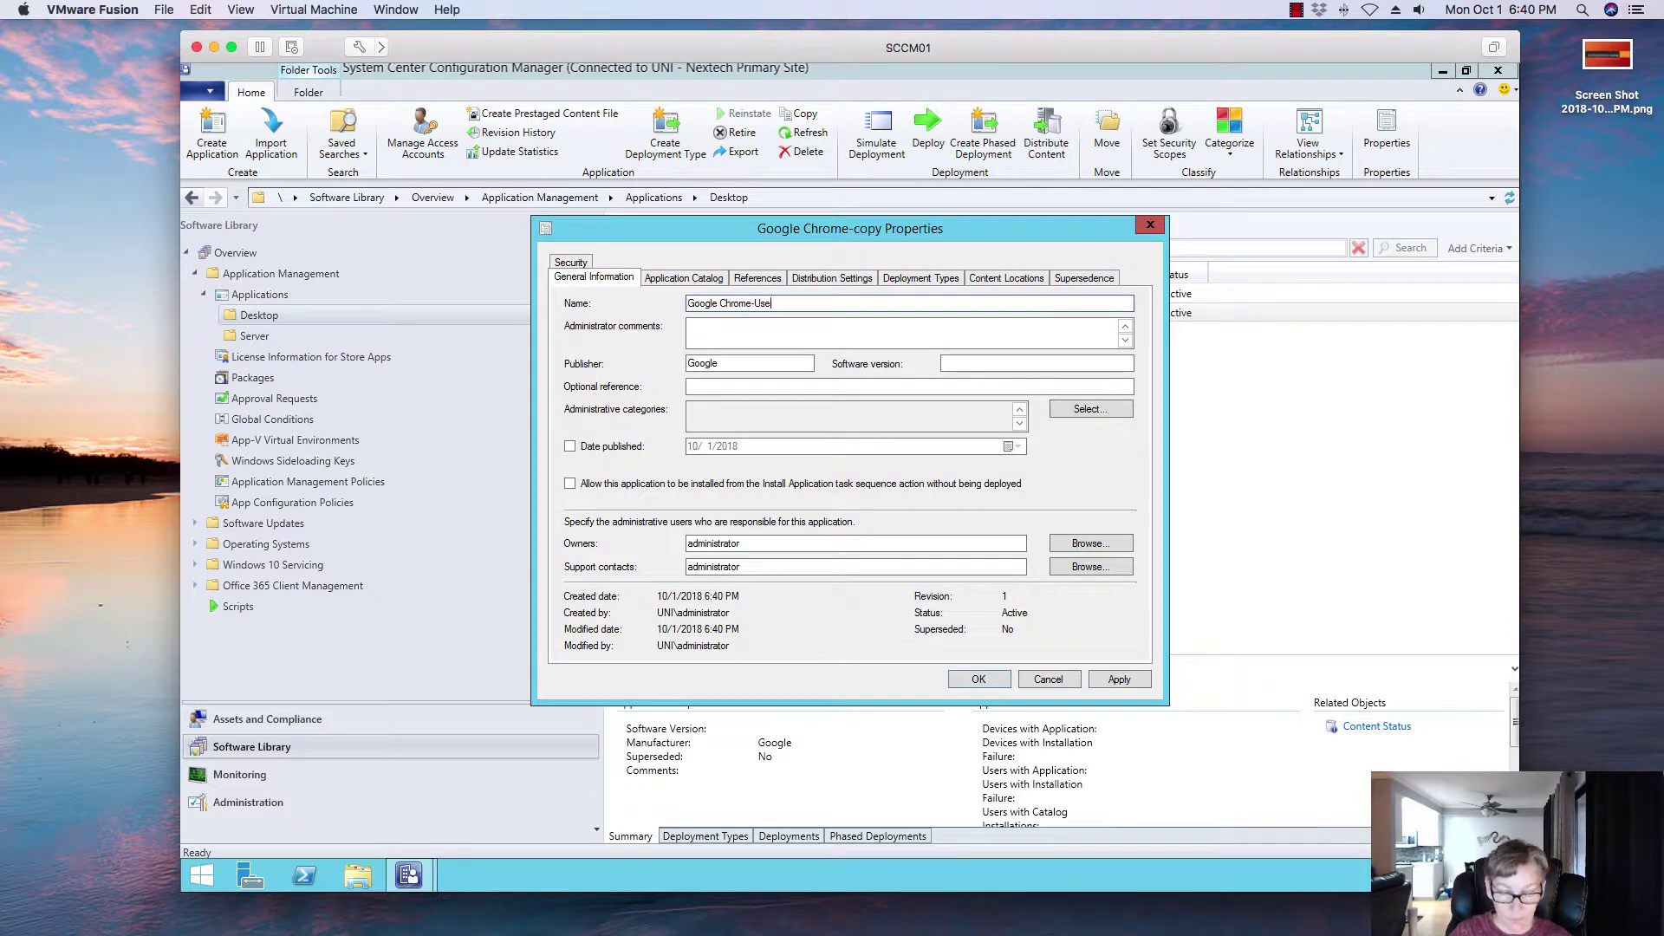
pyautogui.write('r I')
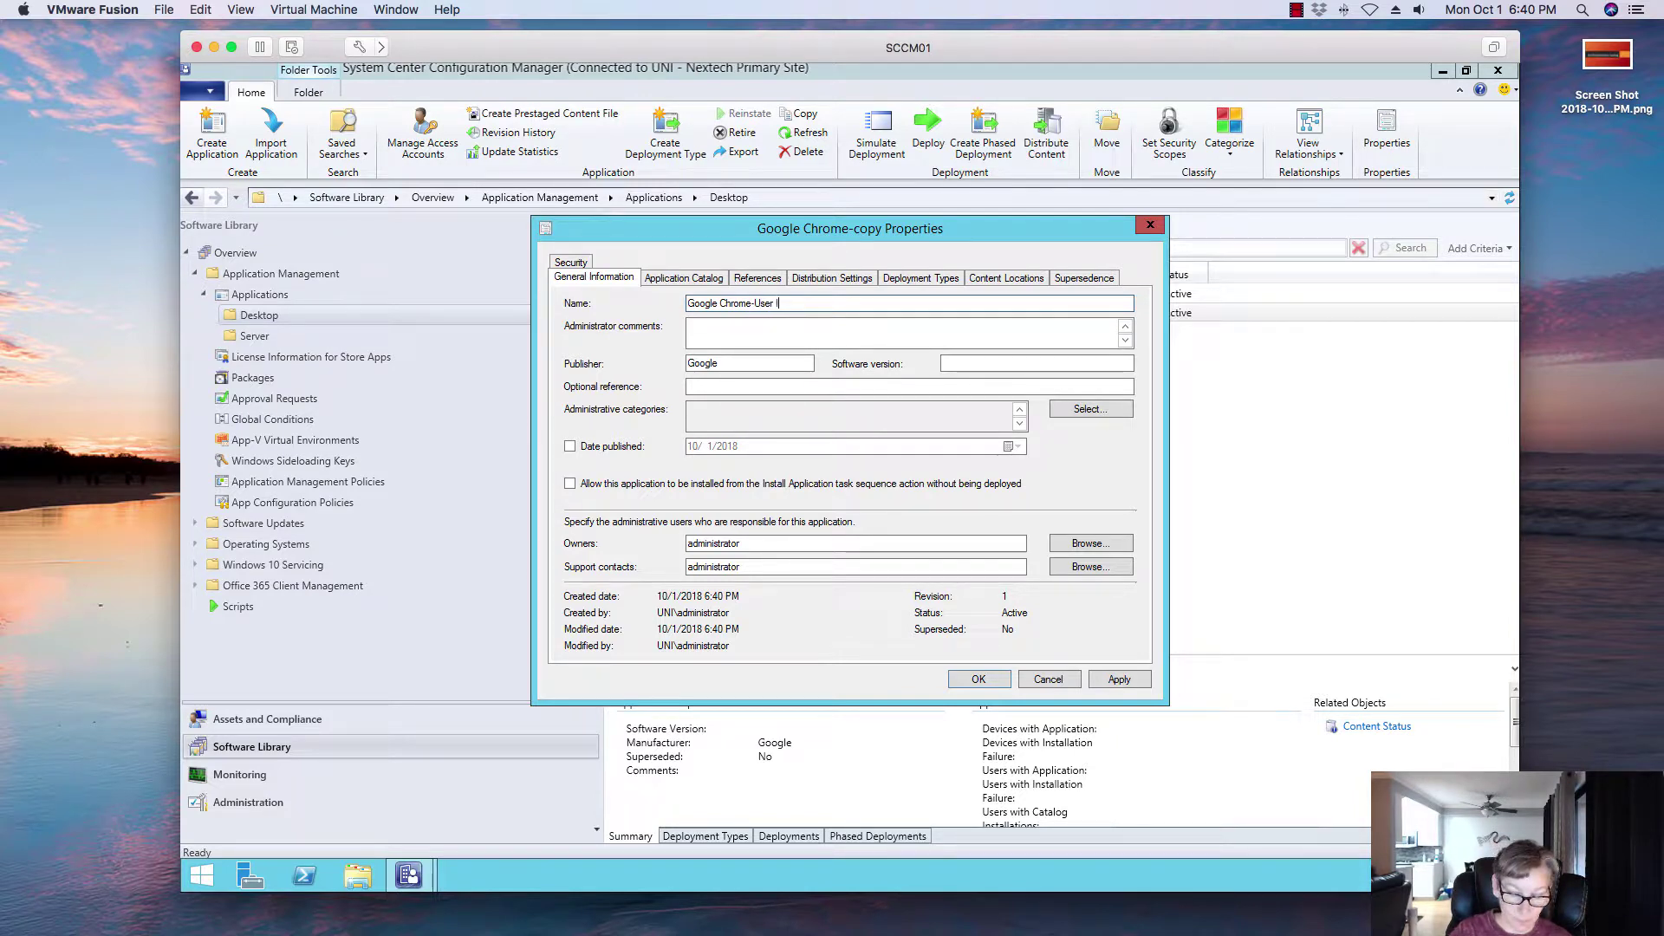
pyautogui.write('nstallation')
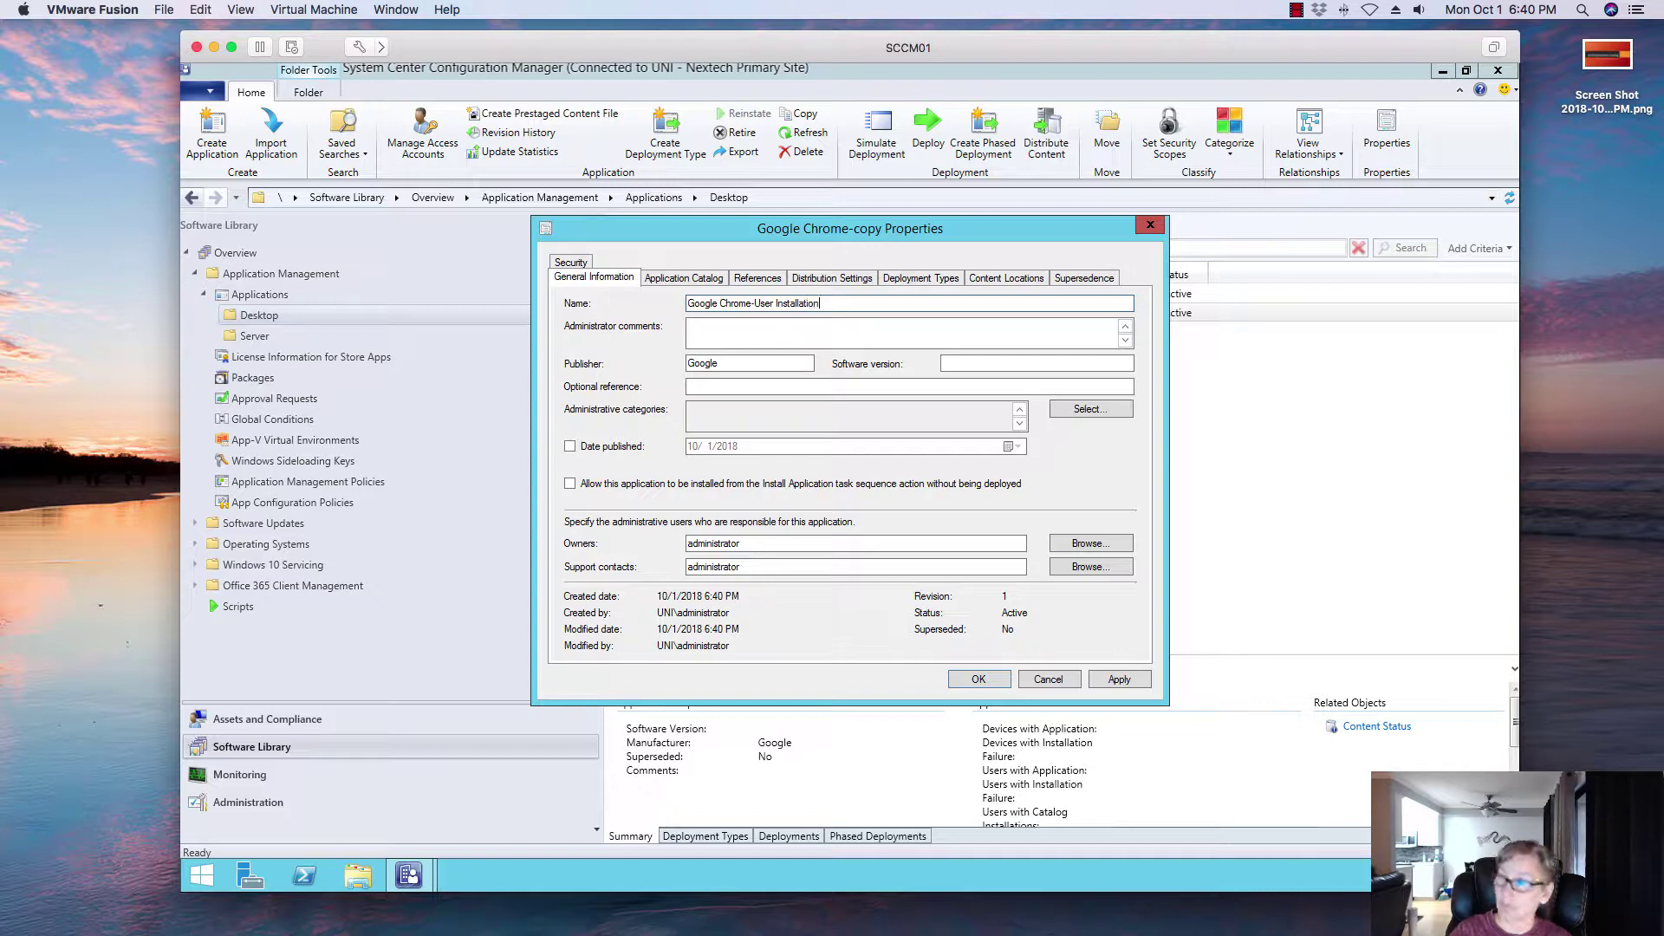
pyautogui.click(1117, 680)
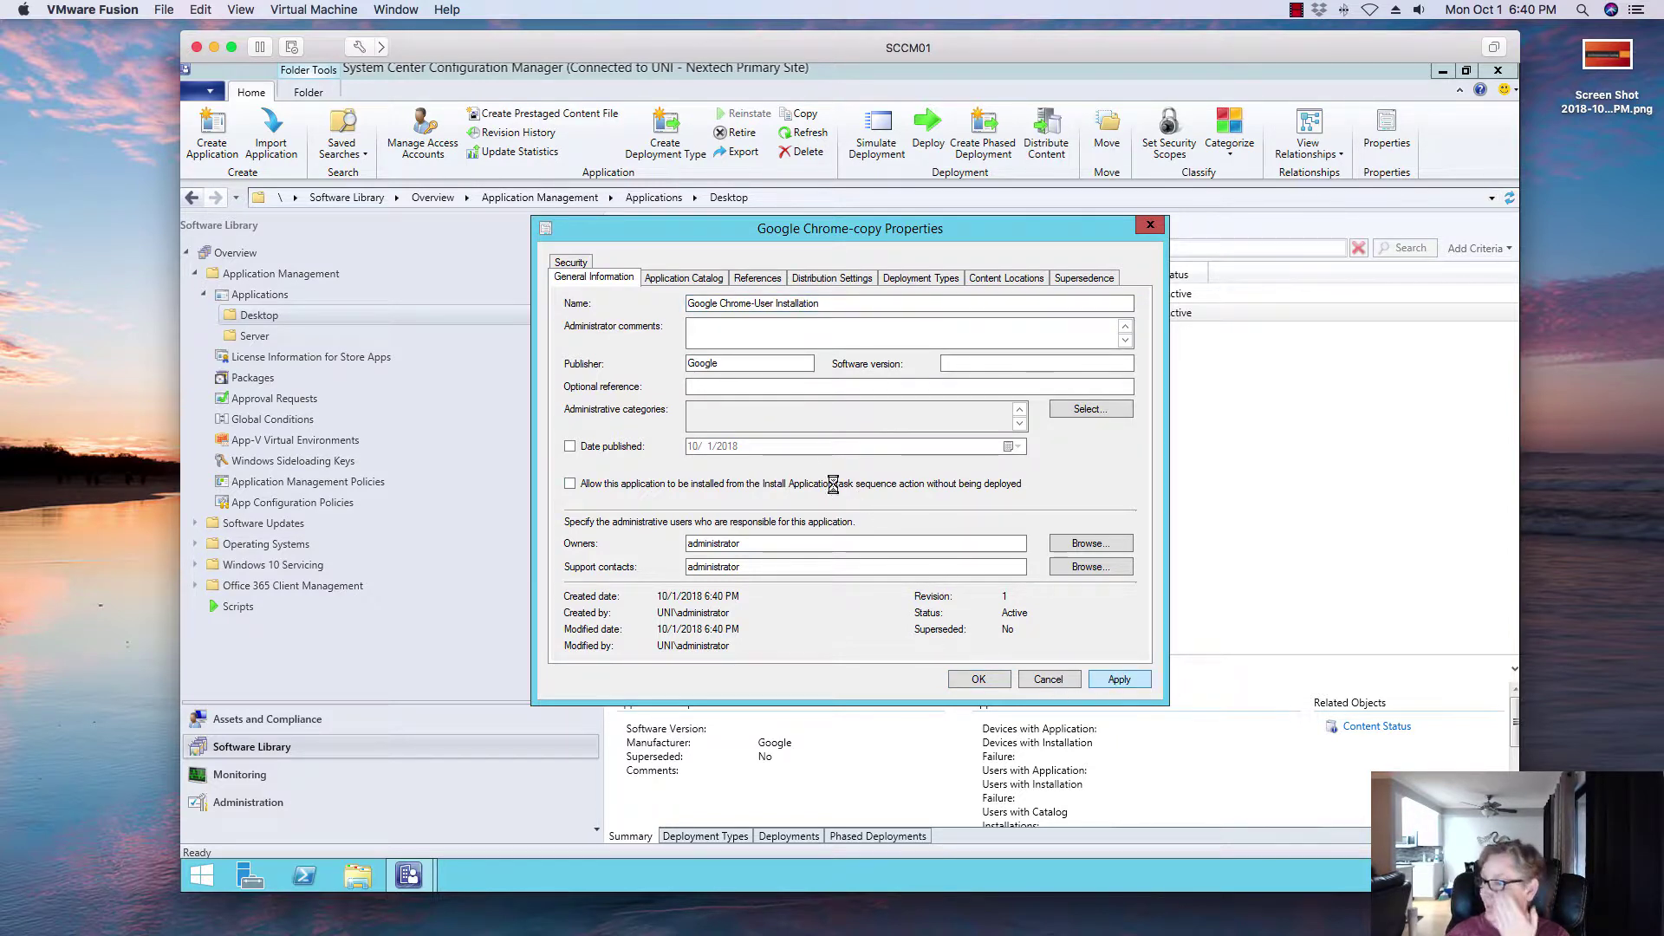
# Step: Review the catalog, references, distribution, deployment type, content and supersedence tabs, then save with OK
pyautogui.click(706, 279)
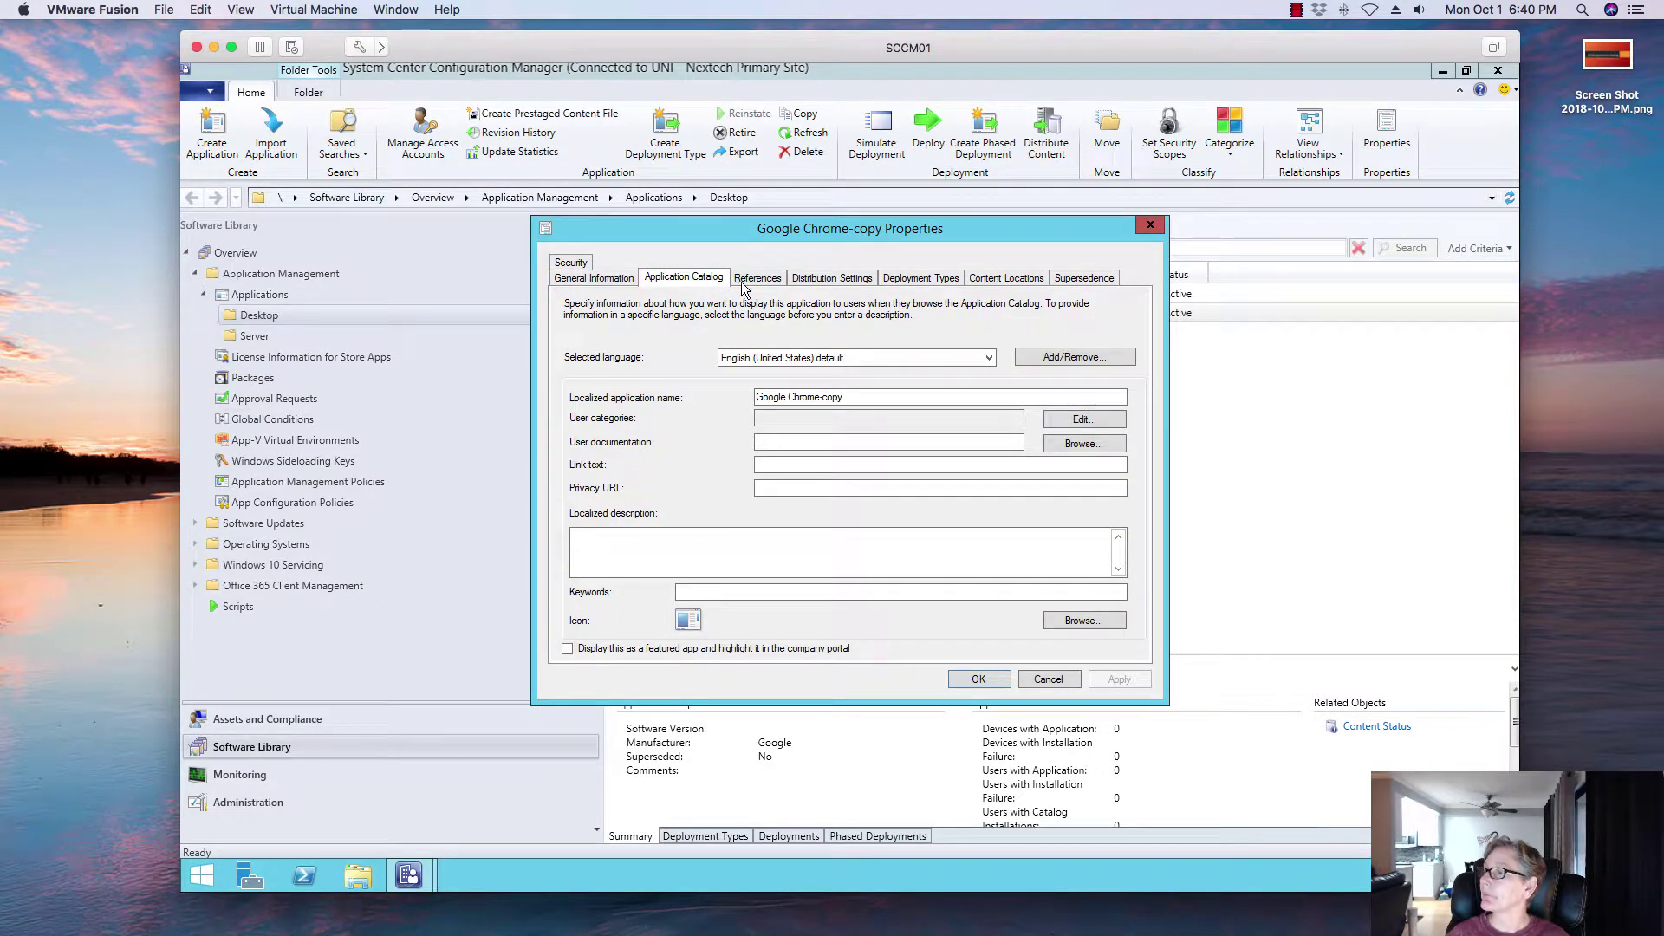
pyautogui.click(747, 279)
pyautogui.click(827, 279)
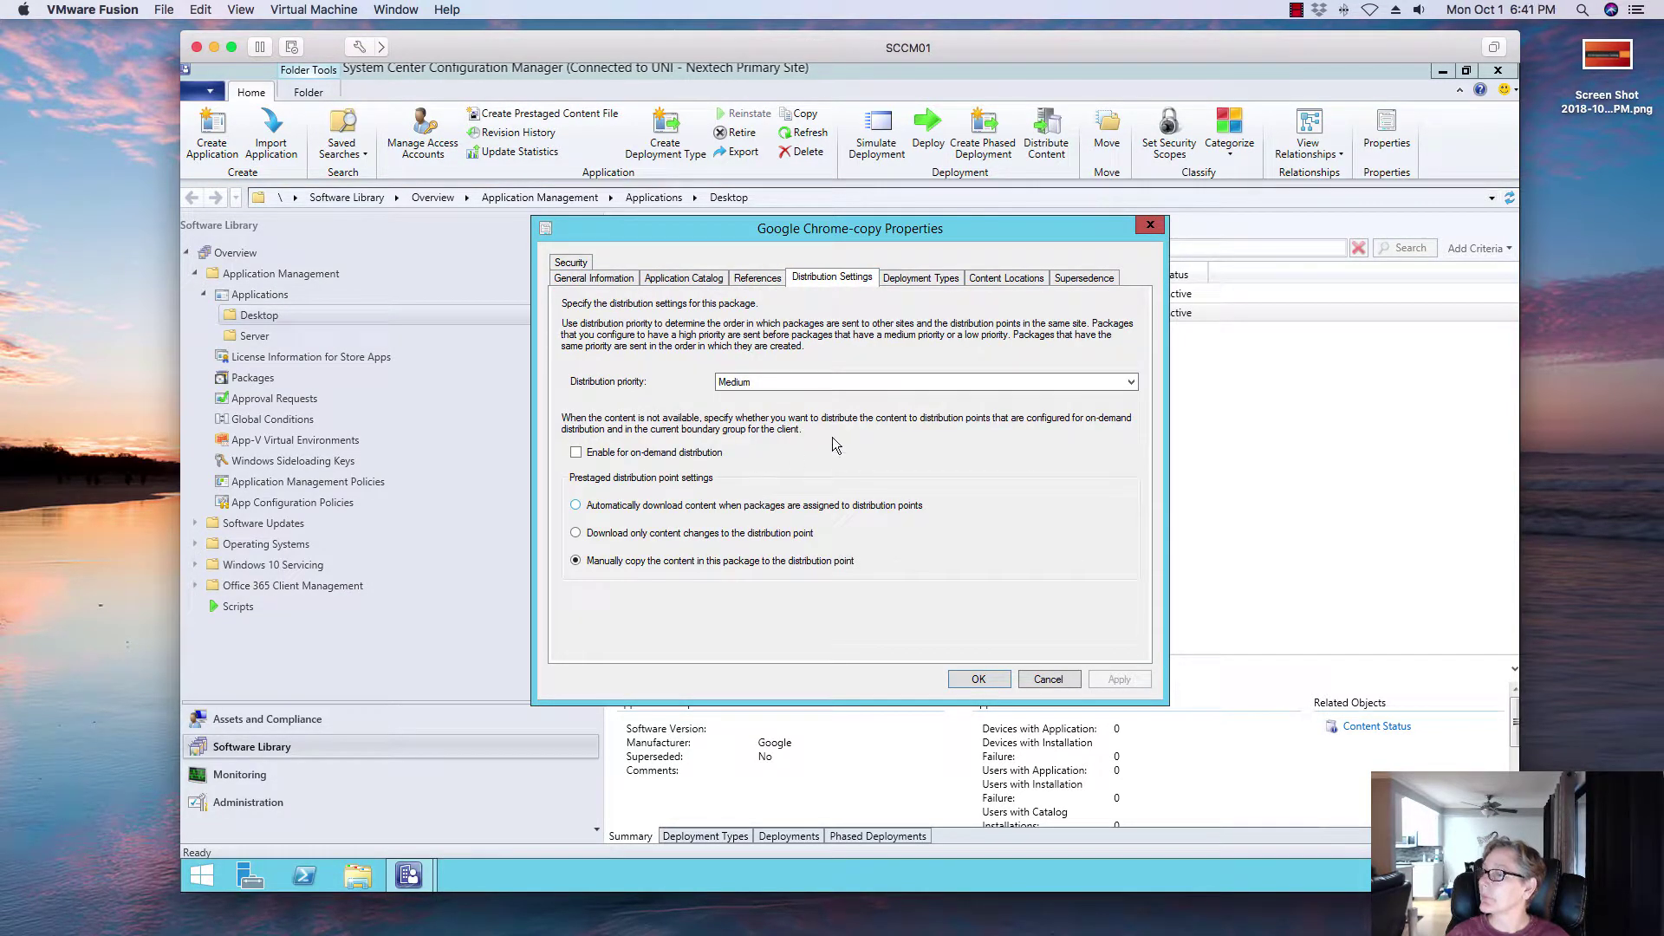
pyautogui.click(903, 279)
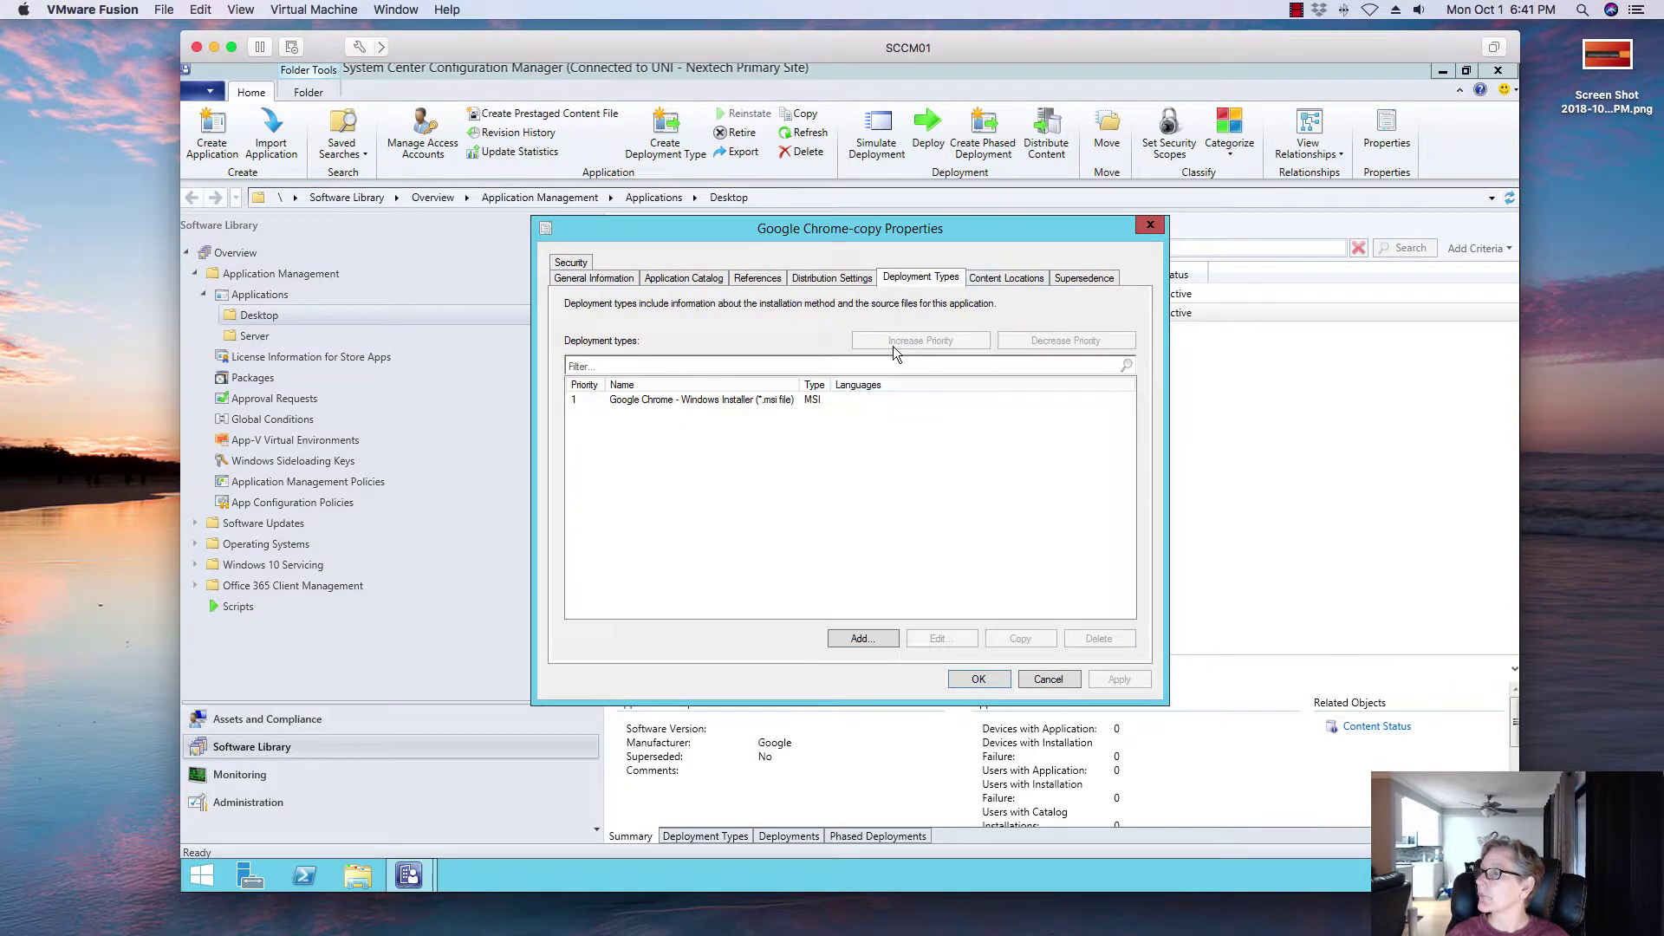
pyautogui.click(835, 401)
pyautogui.click(1031, 283)
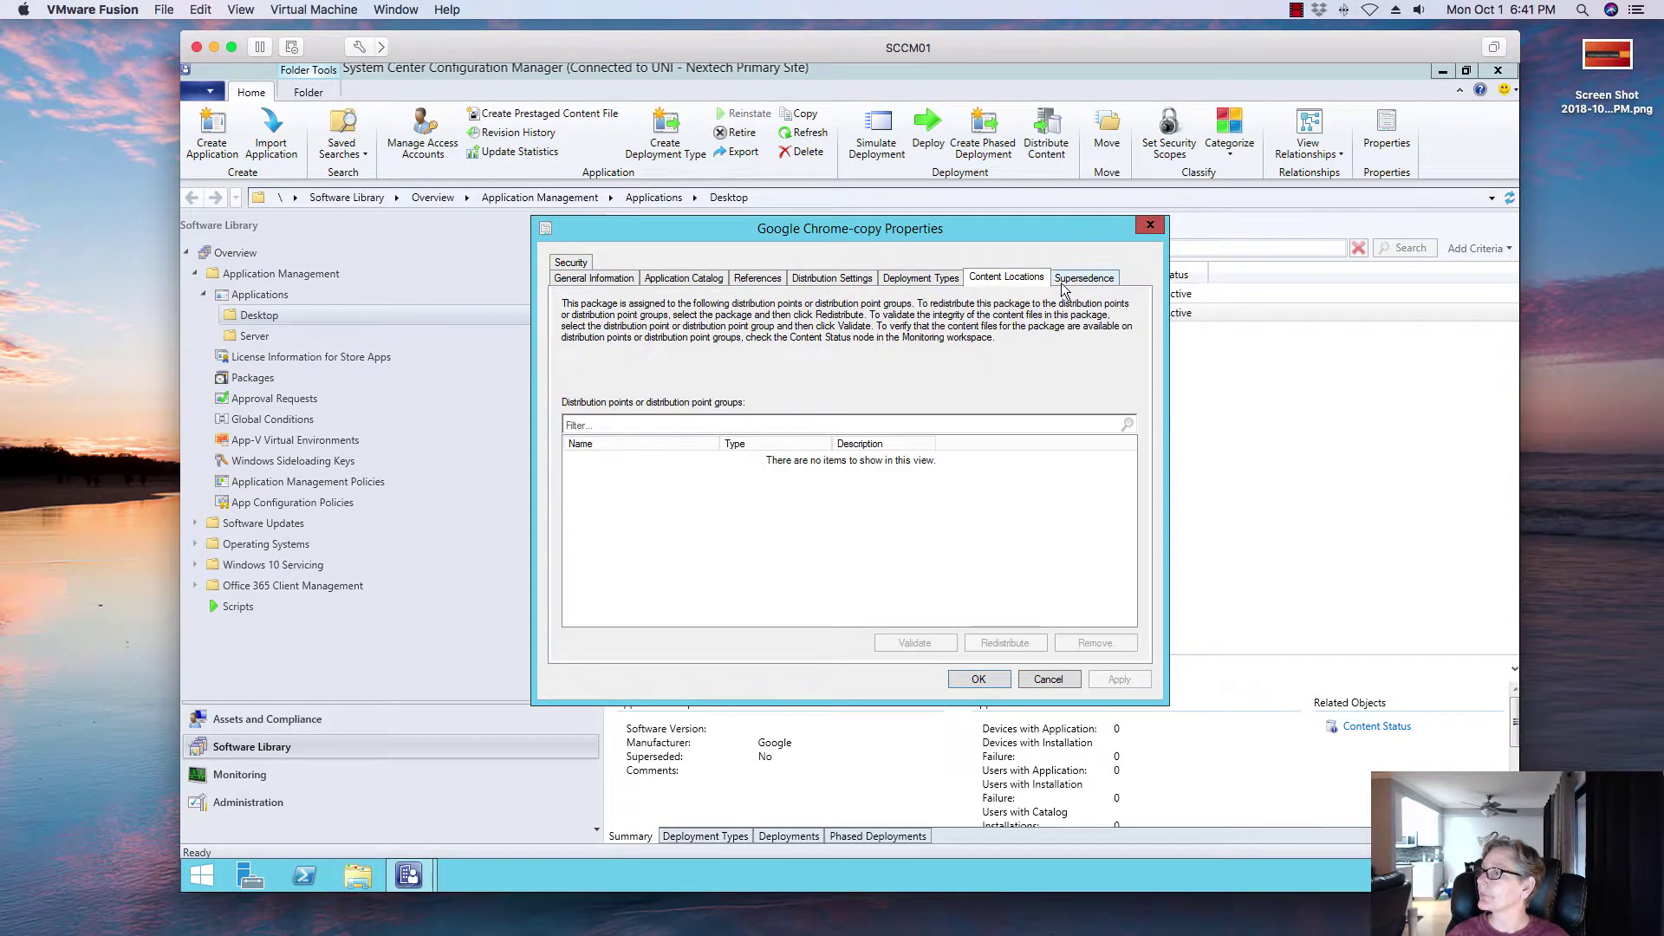
pyautogui.click(1074, 281)
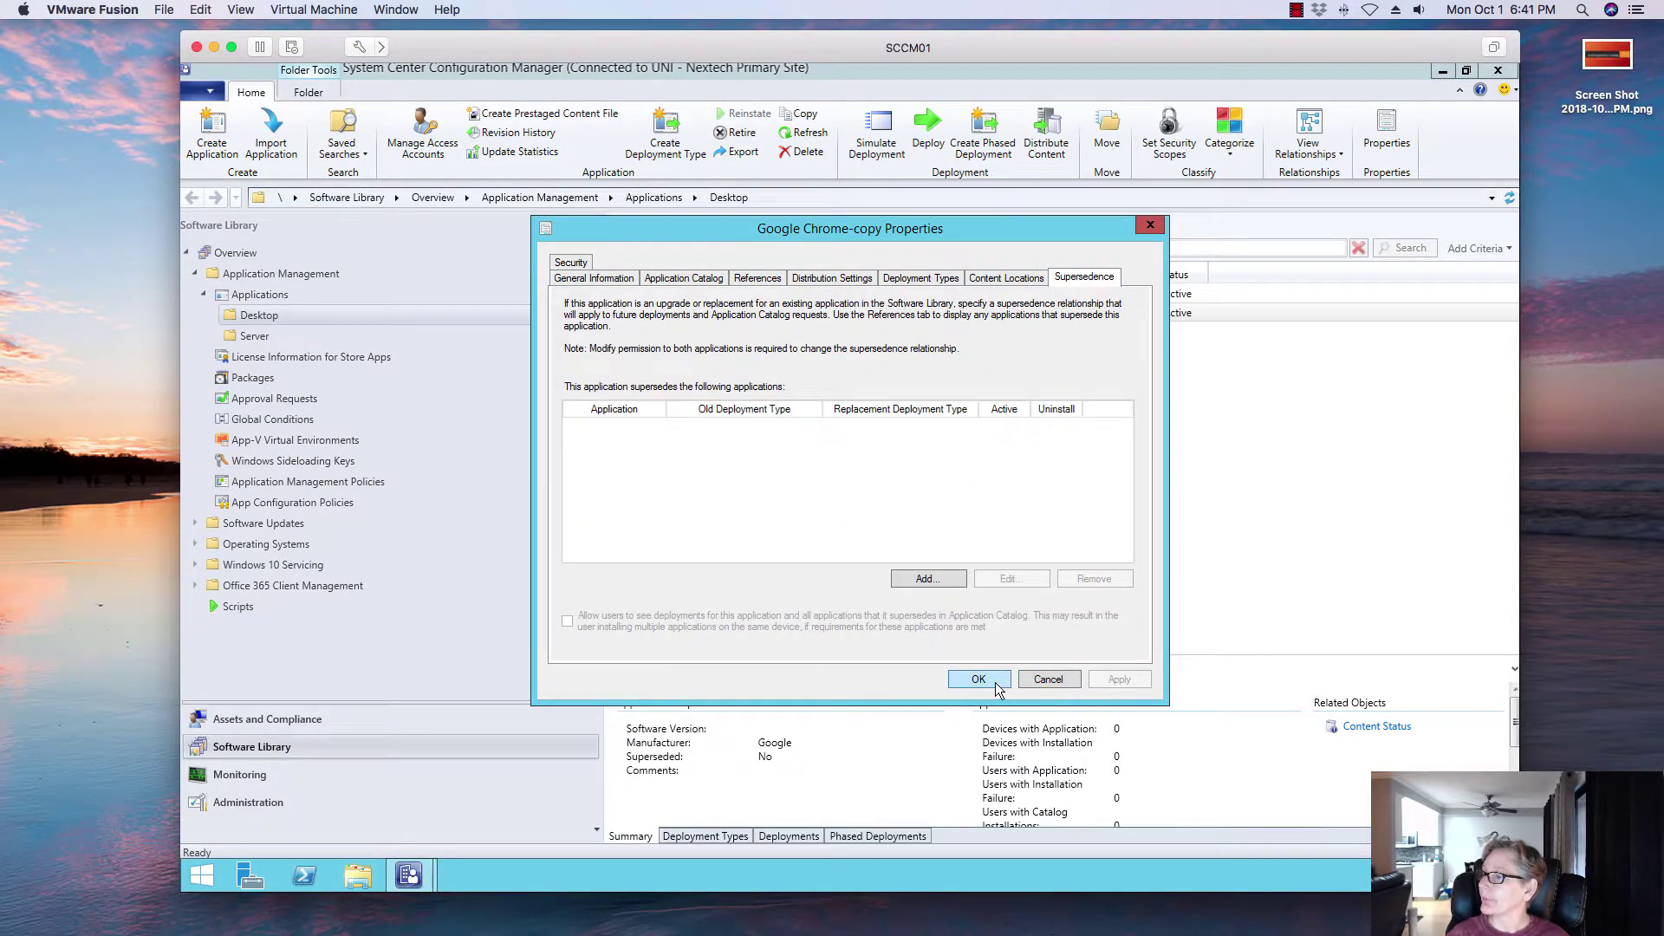
pyautogui.click(997, 682)
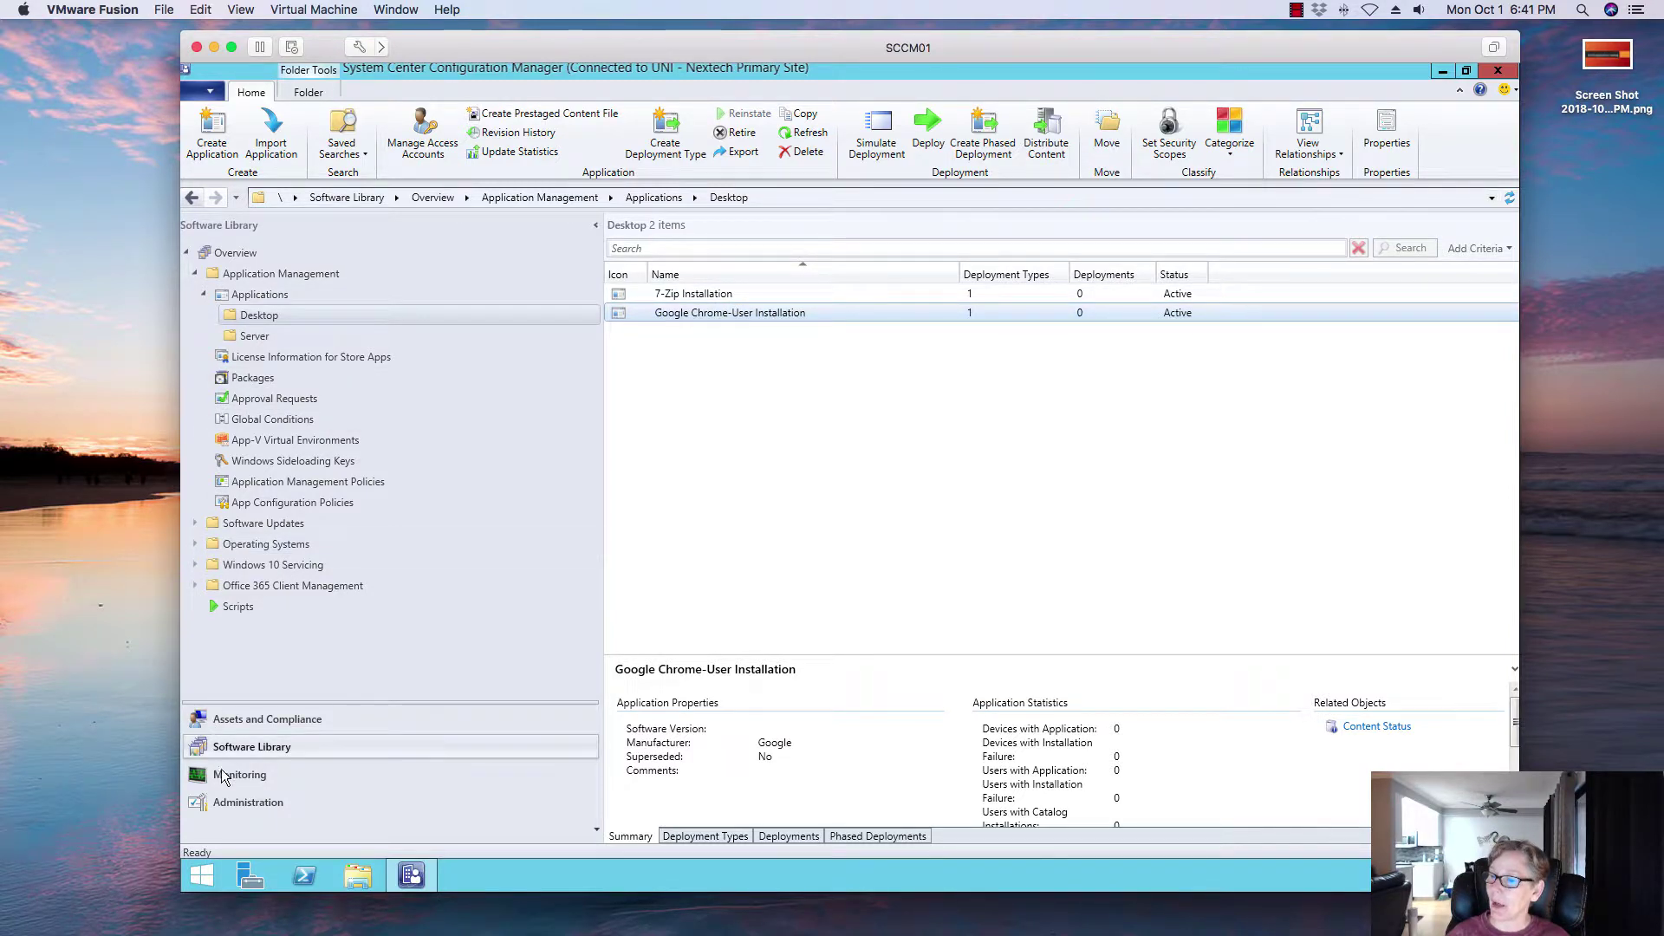
# Step: Glance at the imageadmin user, then select Google Chrome-User Installation in the Desktop applications folder
pyautogui.click(239, 721)
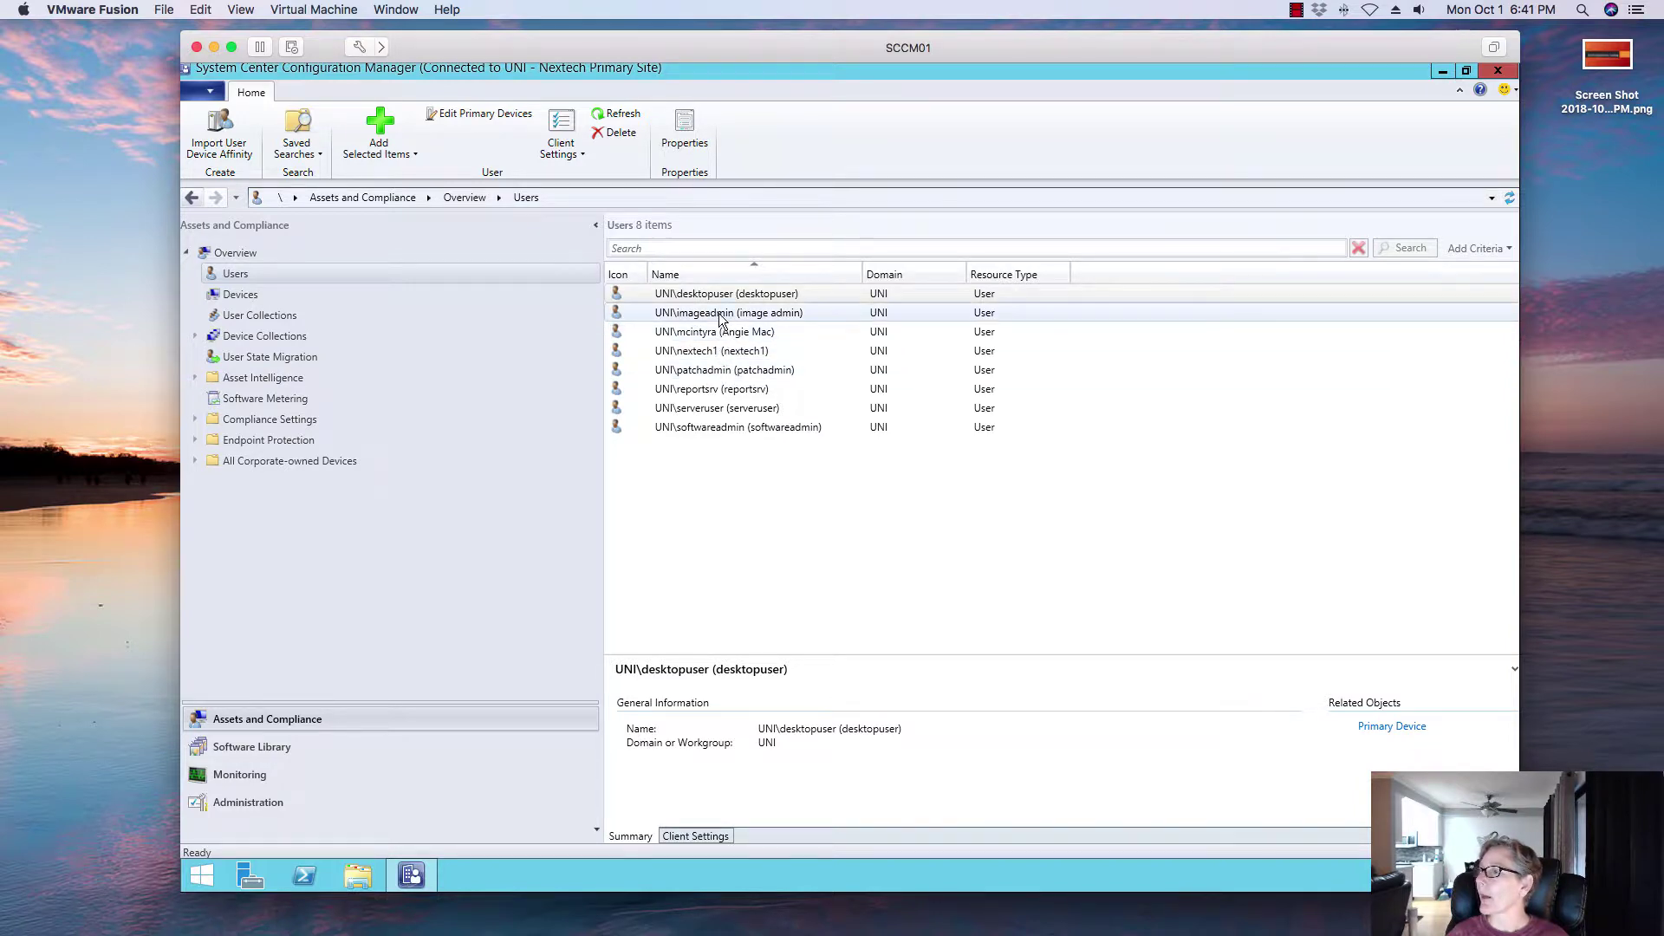
pyautogui.click(750, 316)
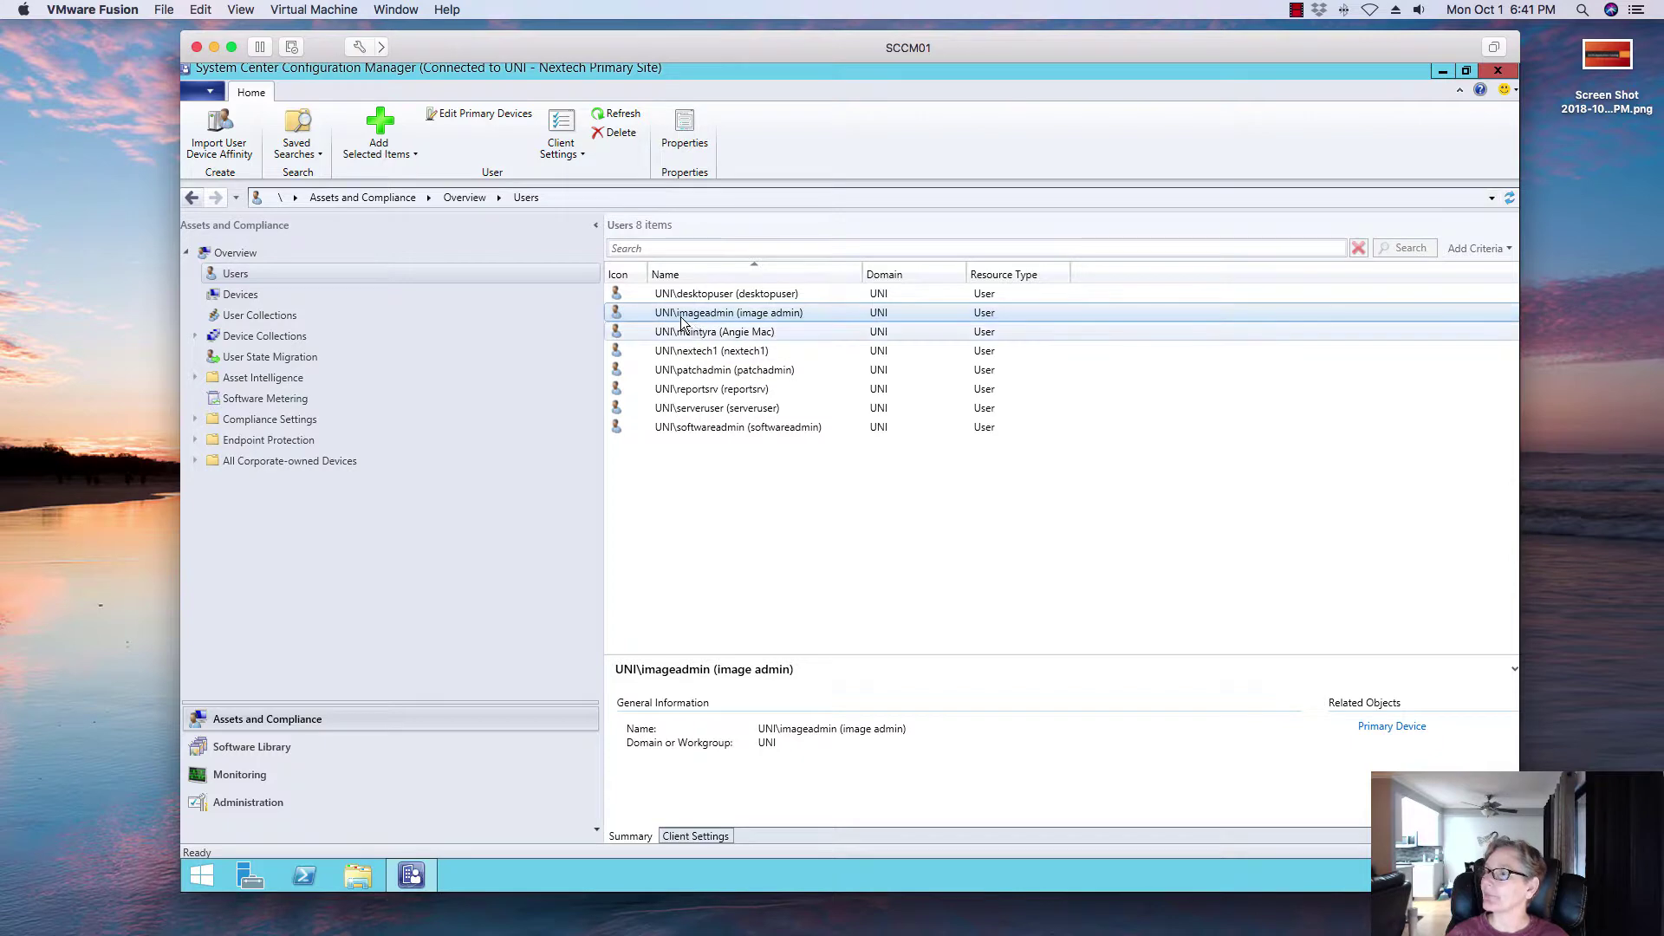
pyautogui.click(273, 745)
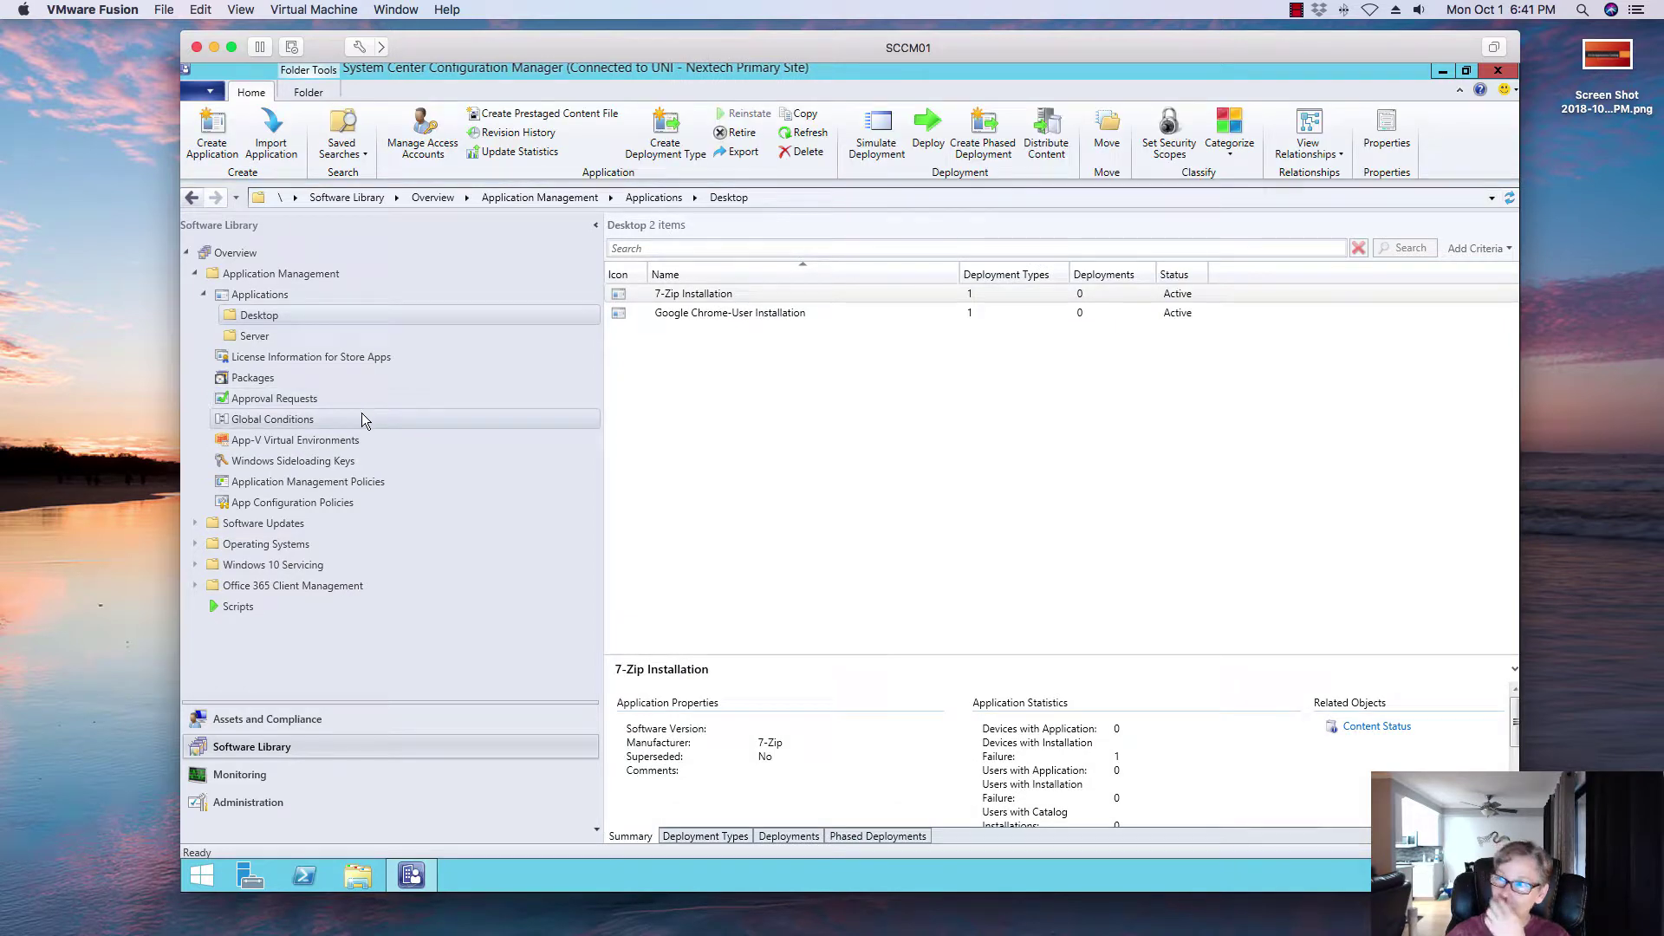
pyautogui.click(725, 316)
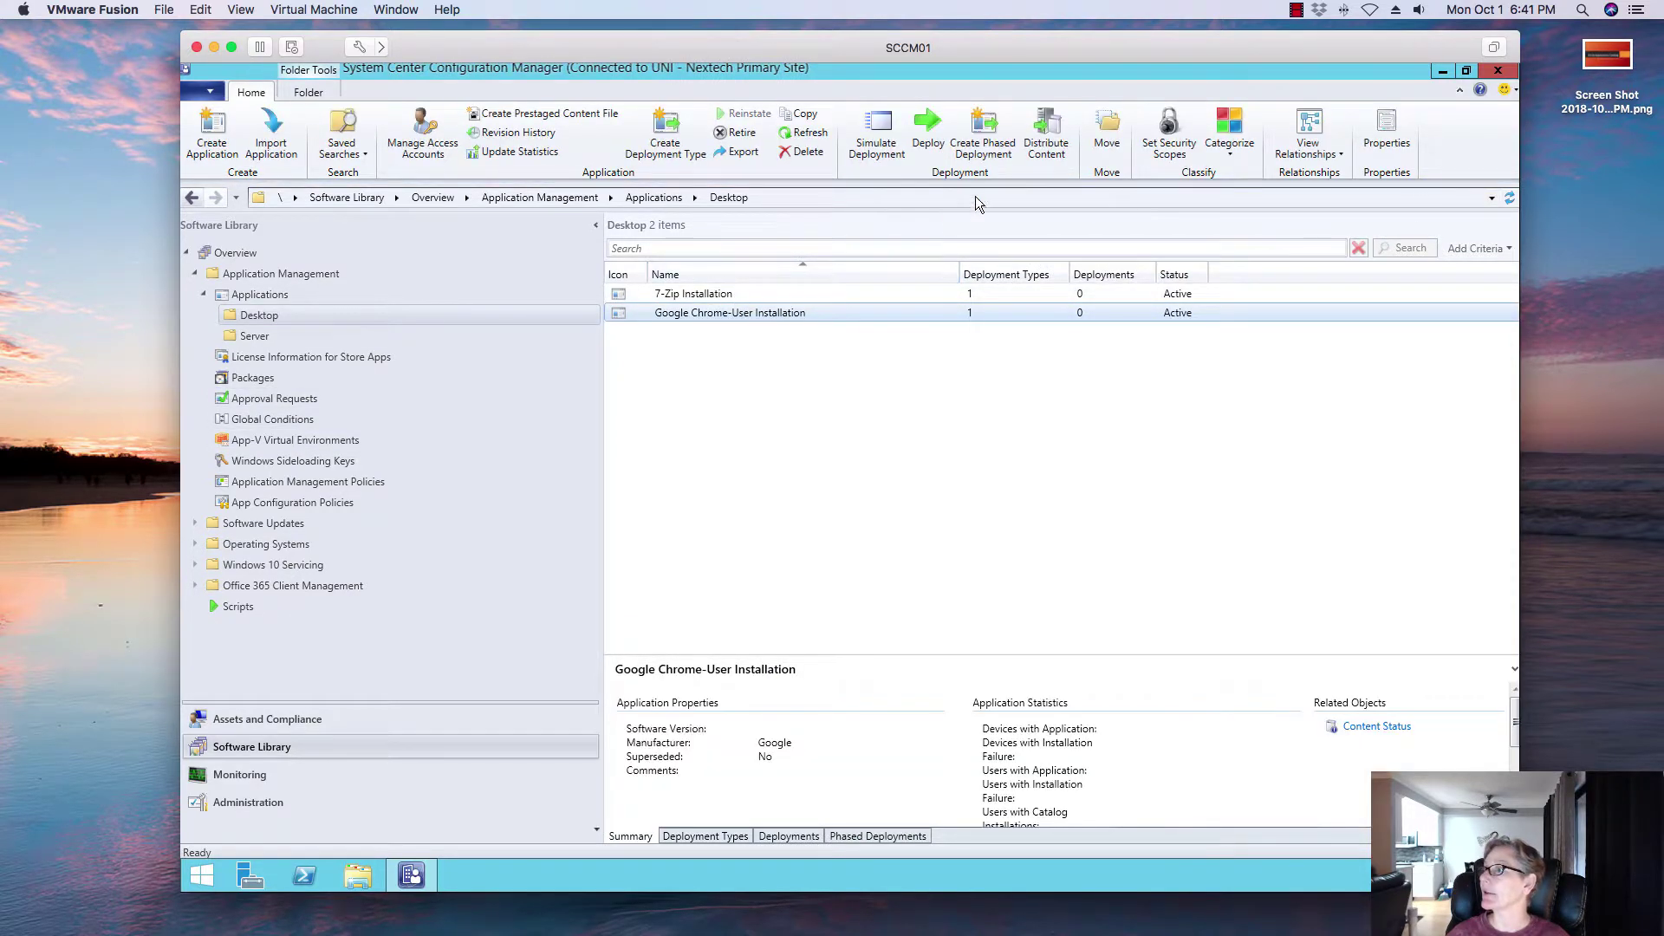
# Step: Run the Distribute Content wizard for Google Chrome-User Installation, targeting distribution point SCCM01.UNI.NEXTECH.COM
pyautogui.click(1064, 153)
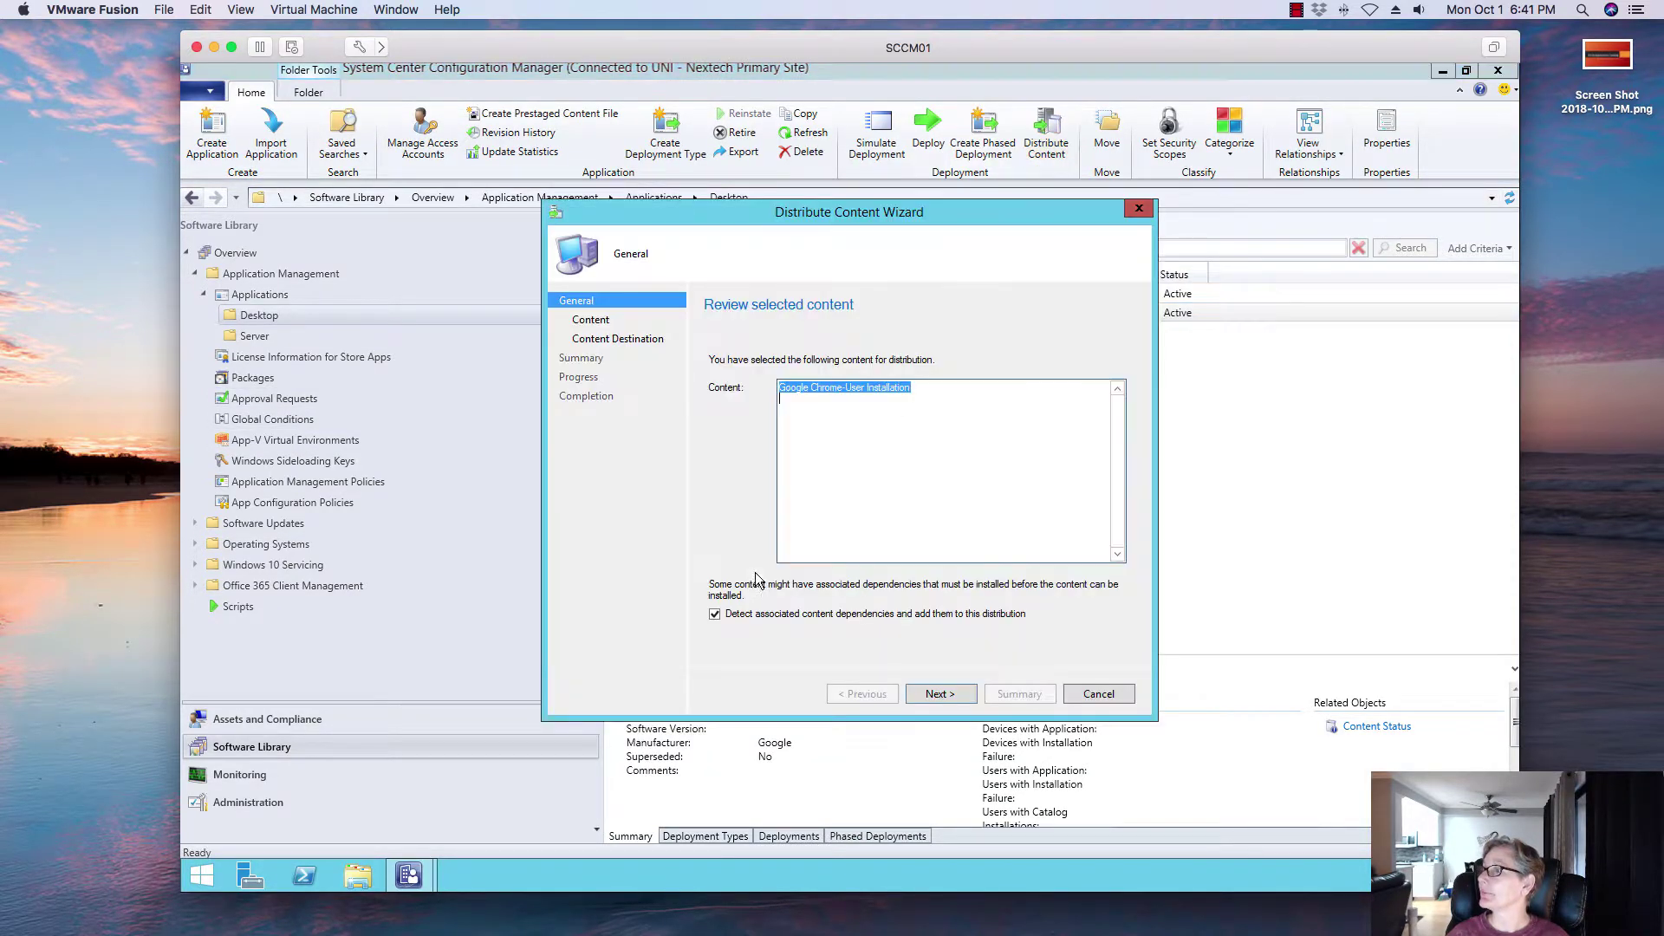
pyautogui.click(953, 693)
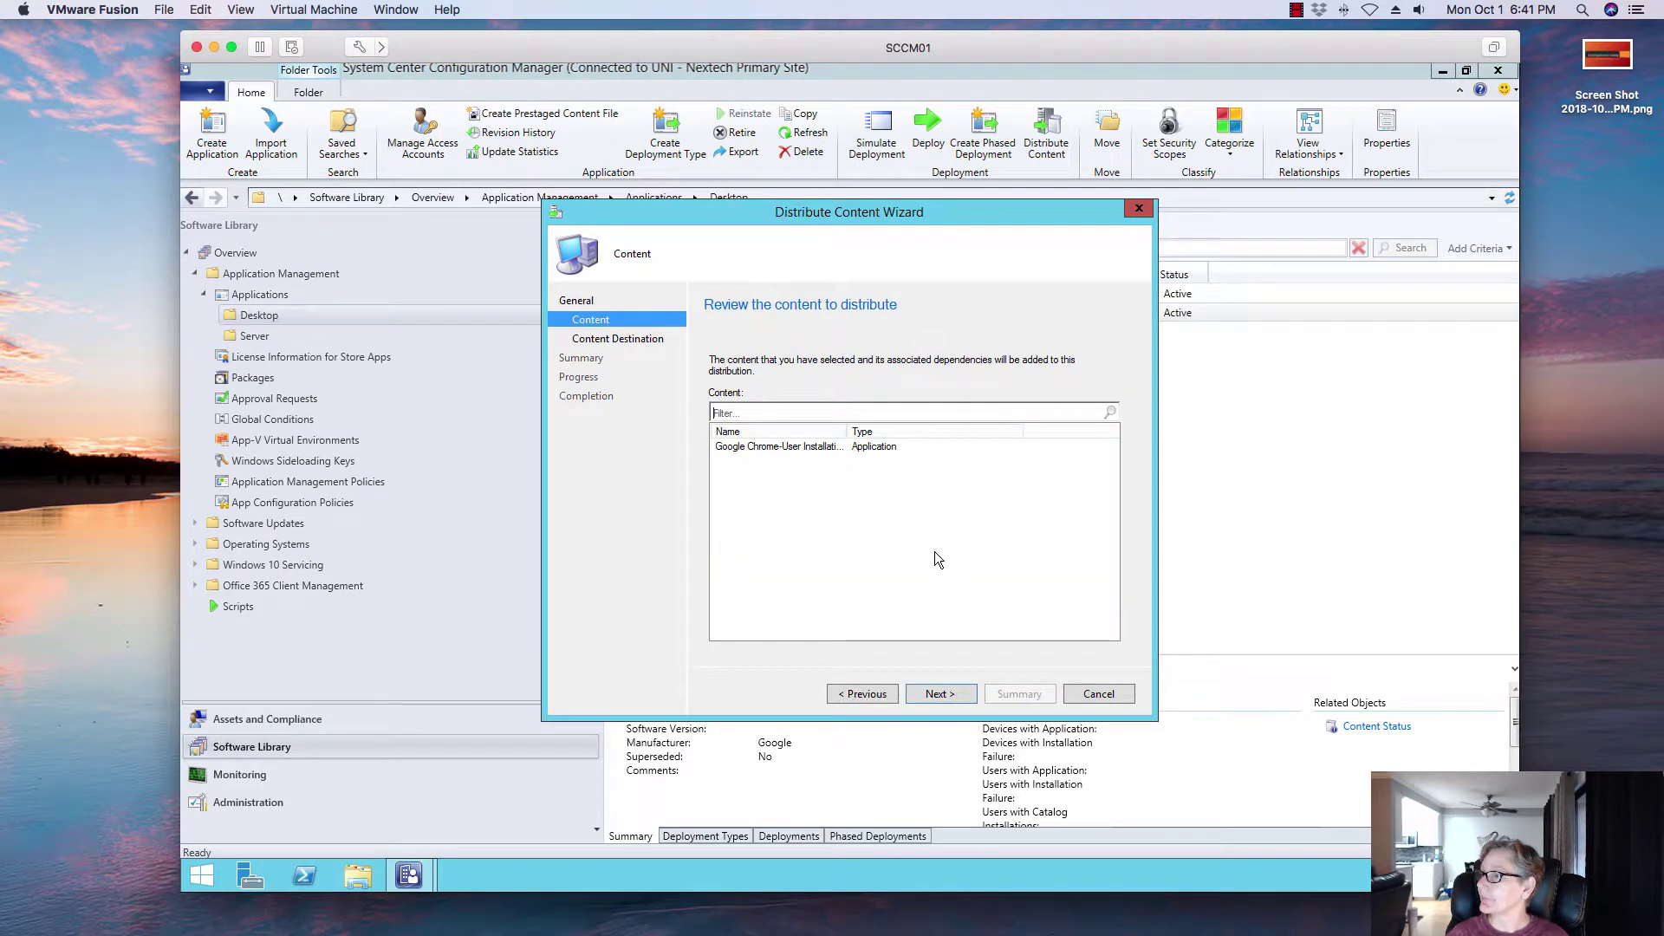
pyautogui.click(938, 696)
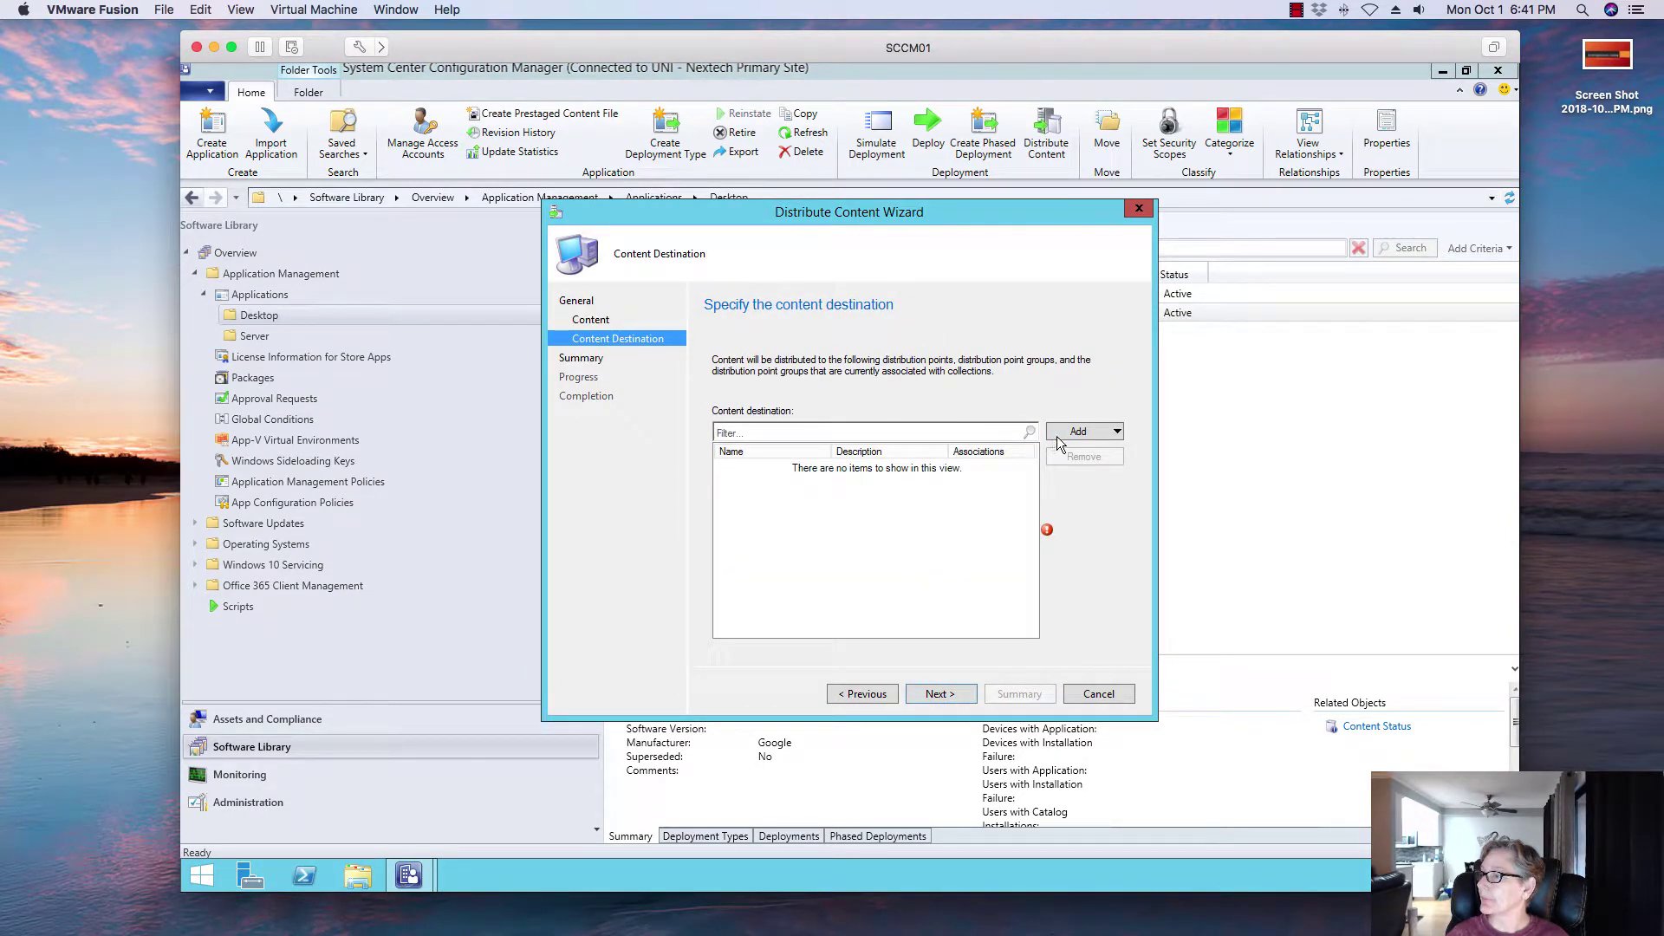
pyautogui.click(1055, 435)
pyautogui.click(1064, 470)
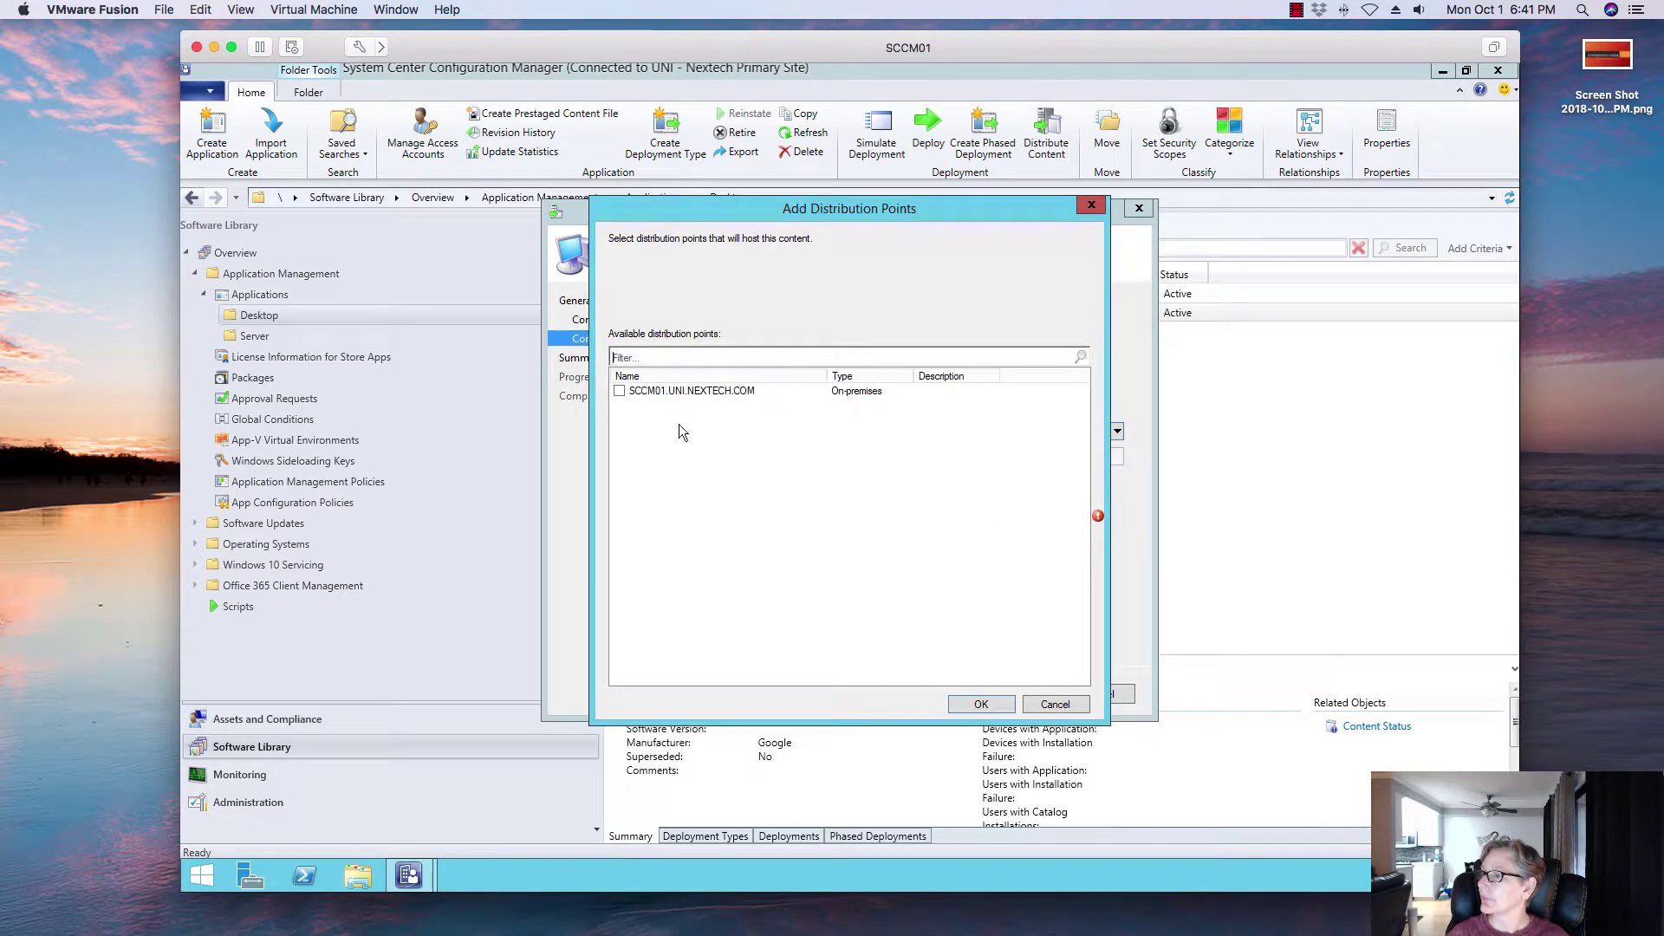
pyautogui.click(626, 395)
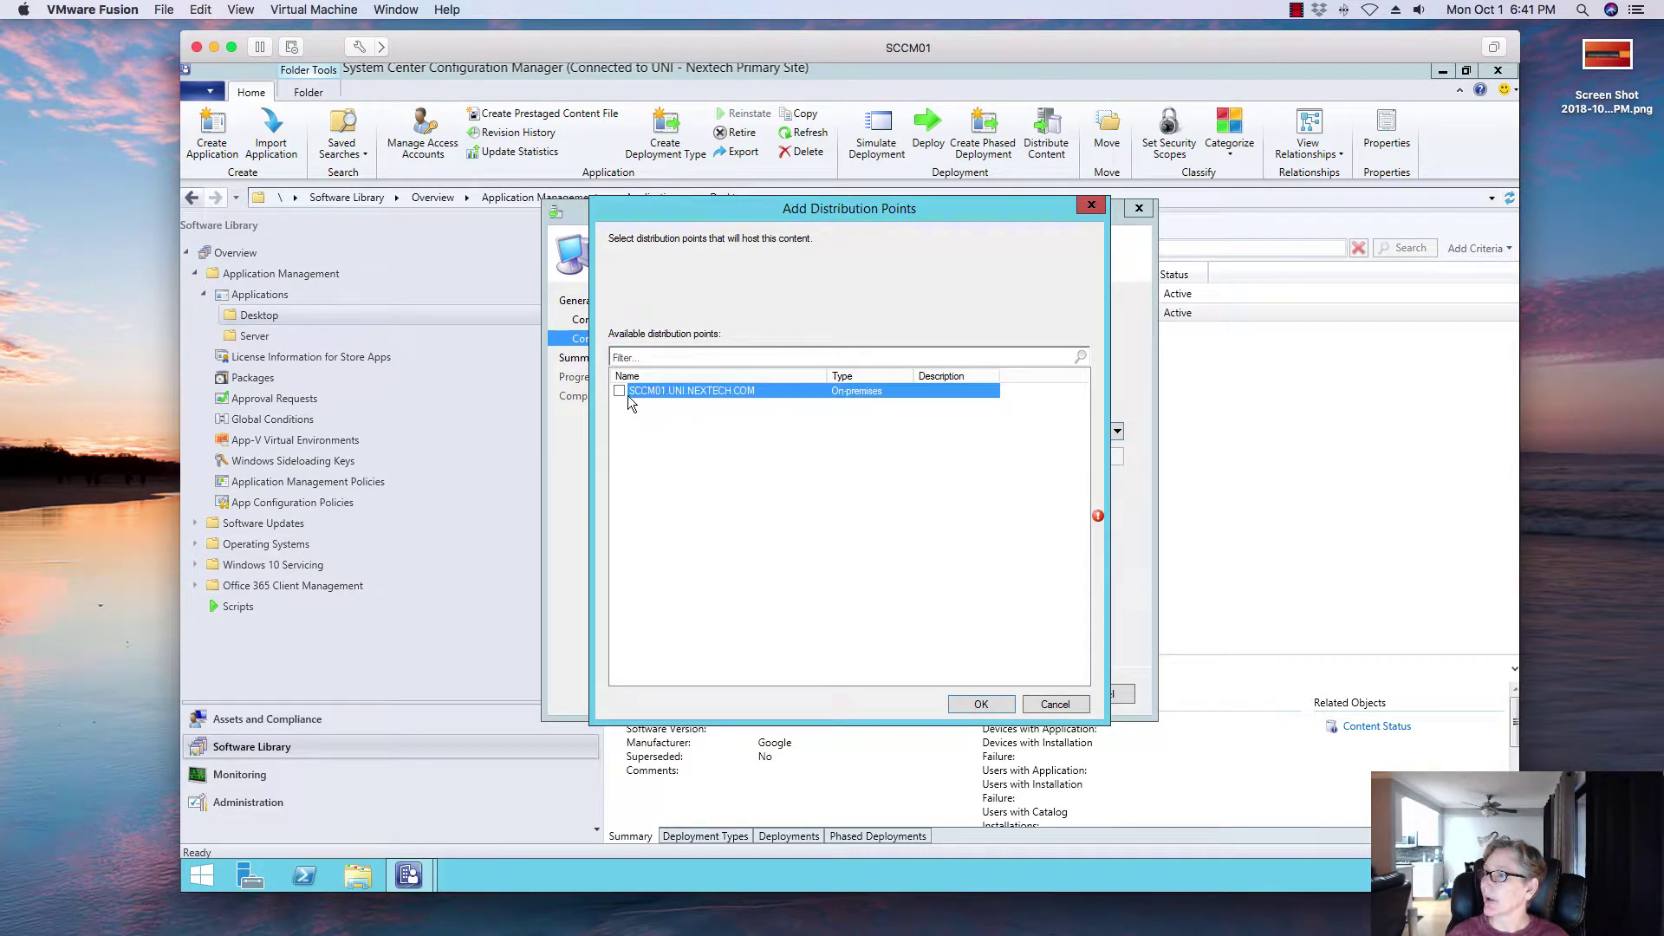
pyautogui.click(619, 392)
pyautogui.click(981, 704)
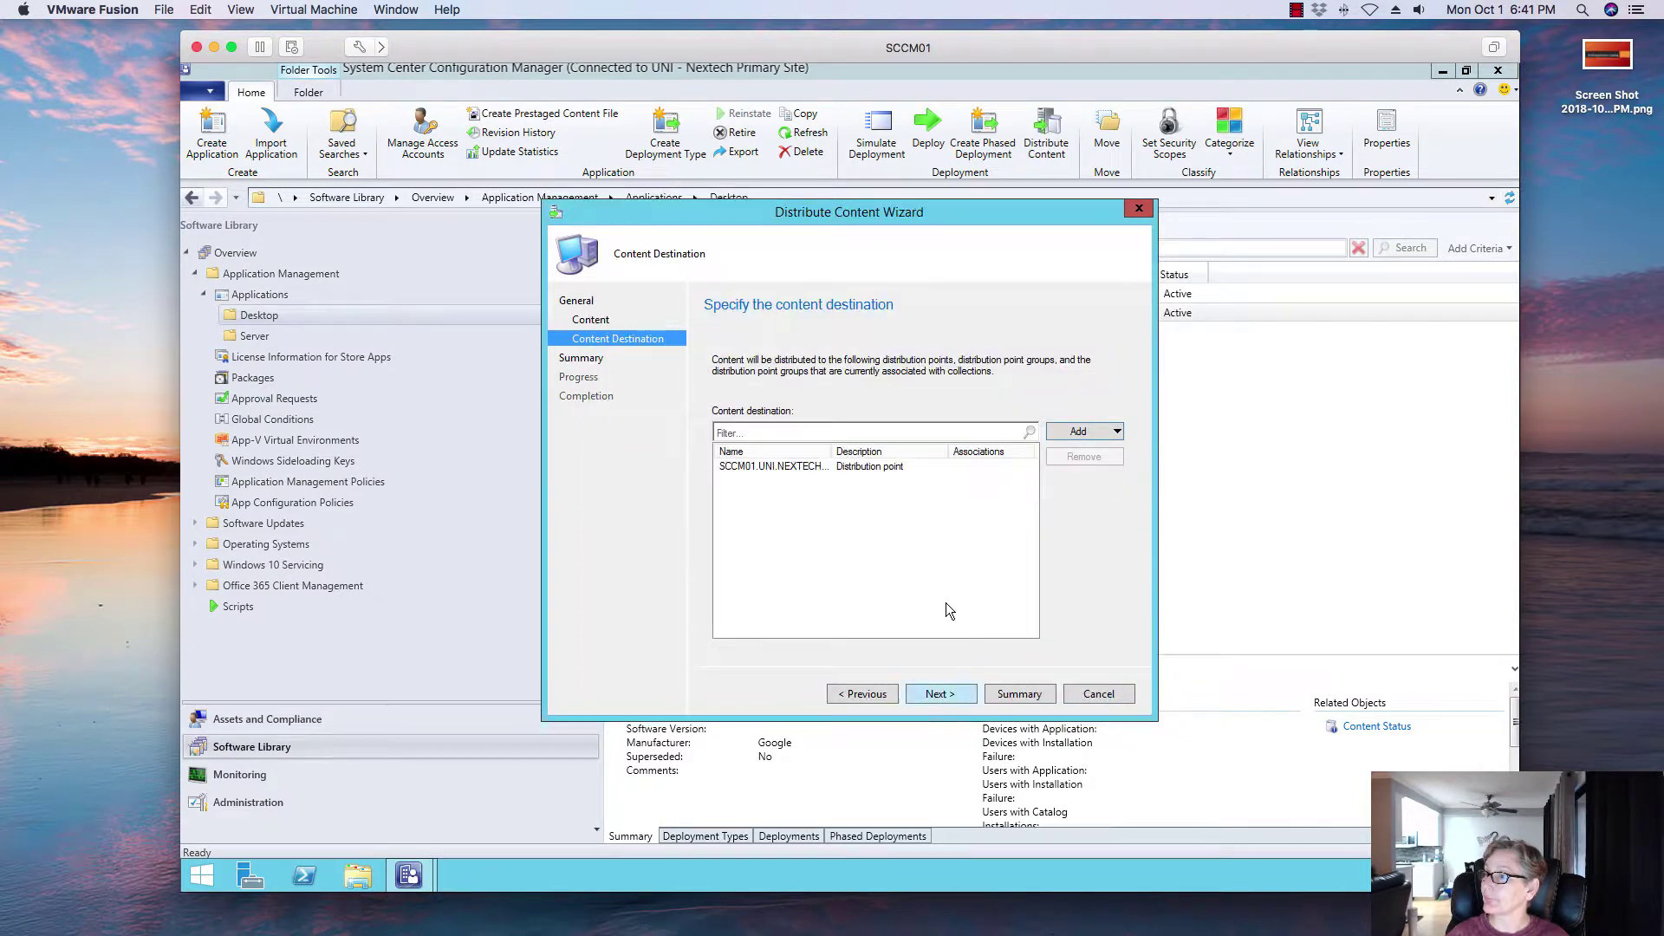
pyautogui.click(940, 694)
pyautogui.click(943, 693)
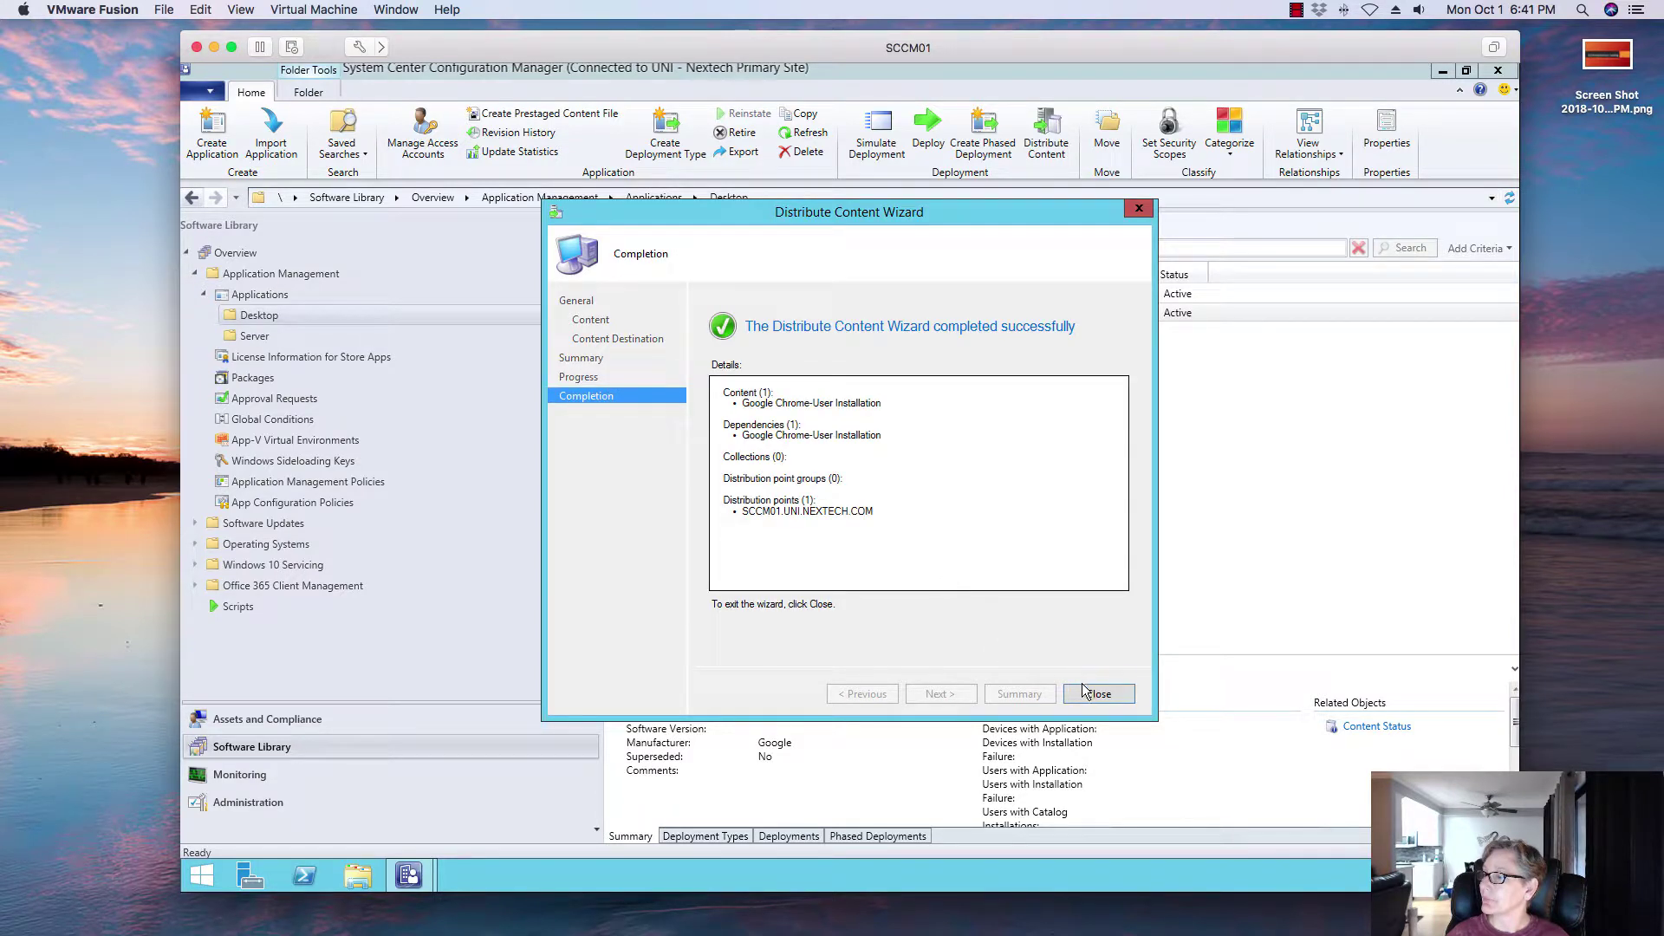
pyautogui.click(1093, 694)
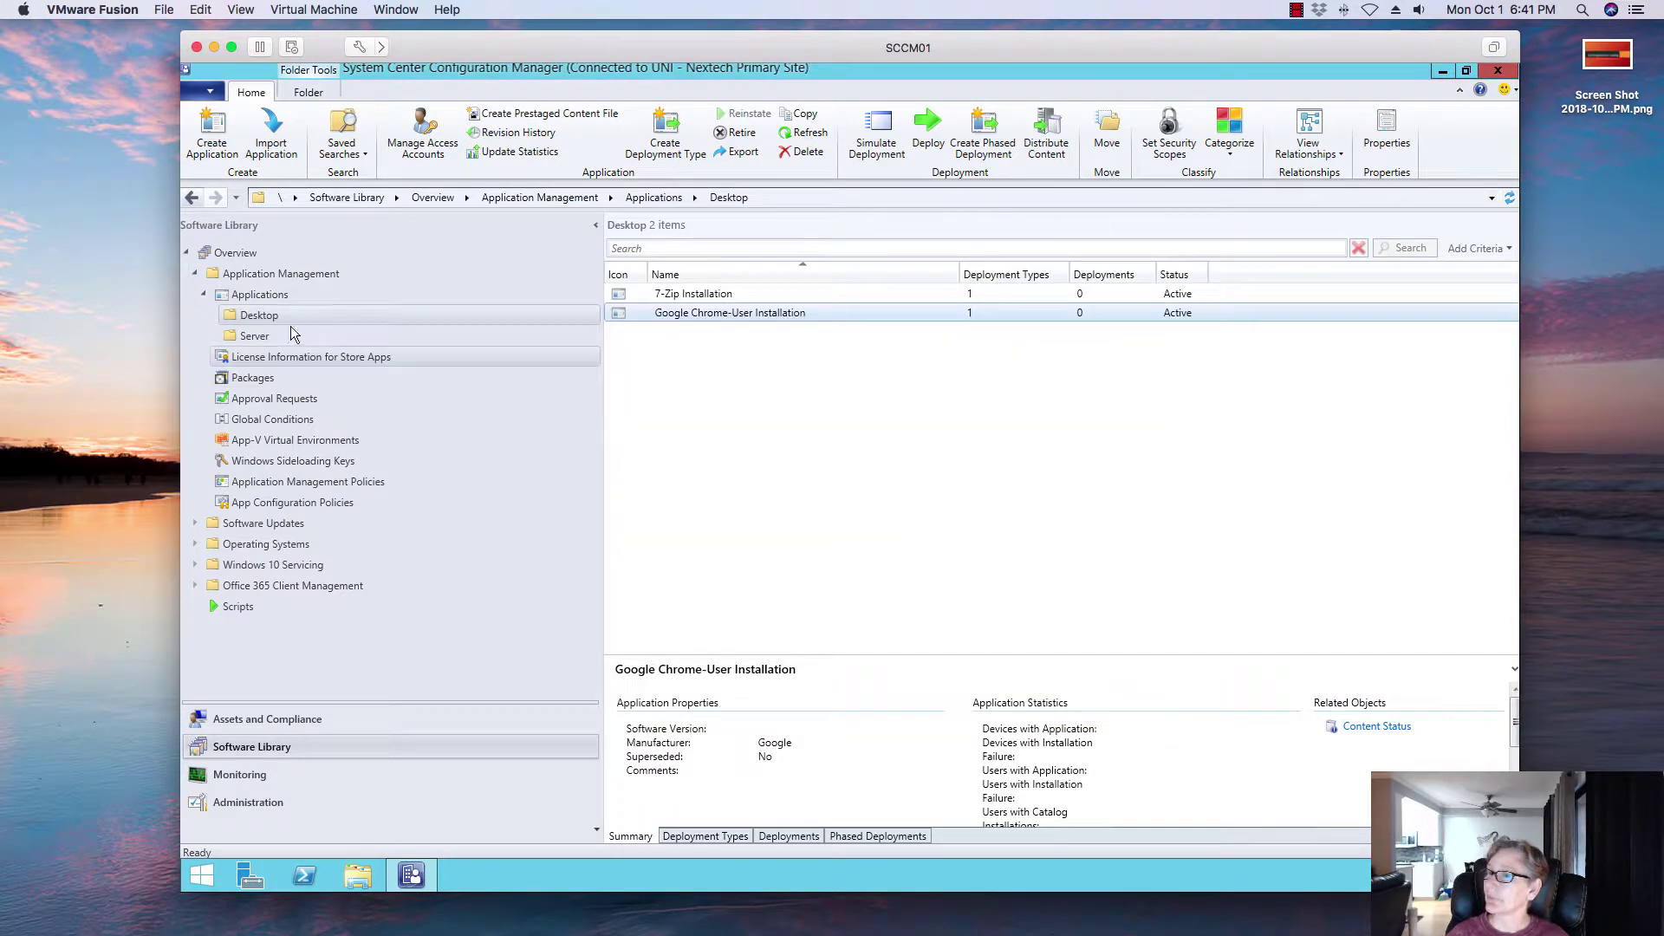
pyautogui.click(251, 774)
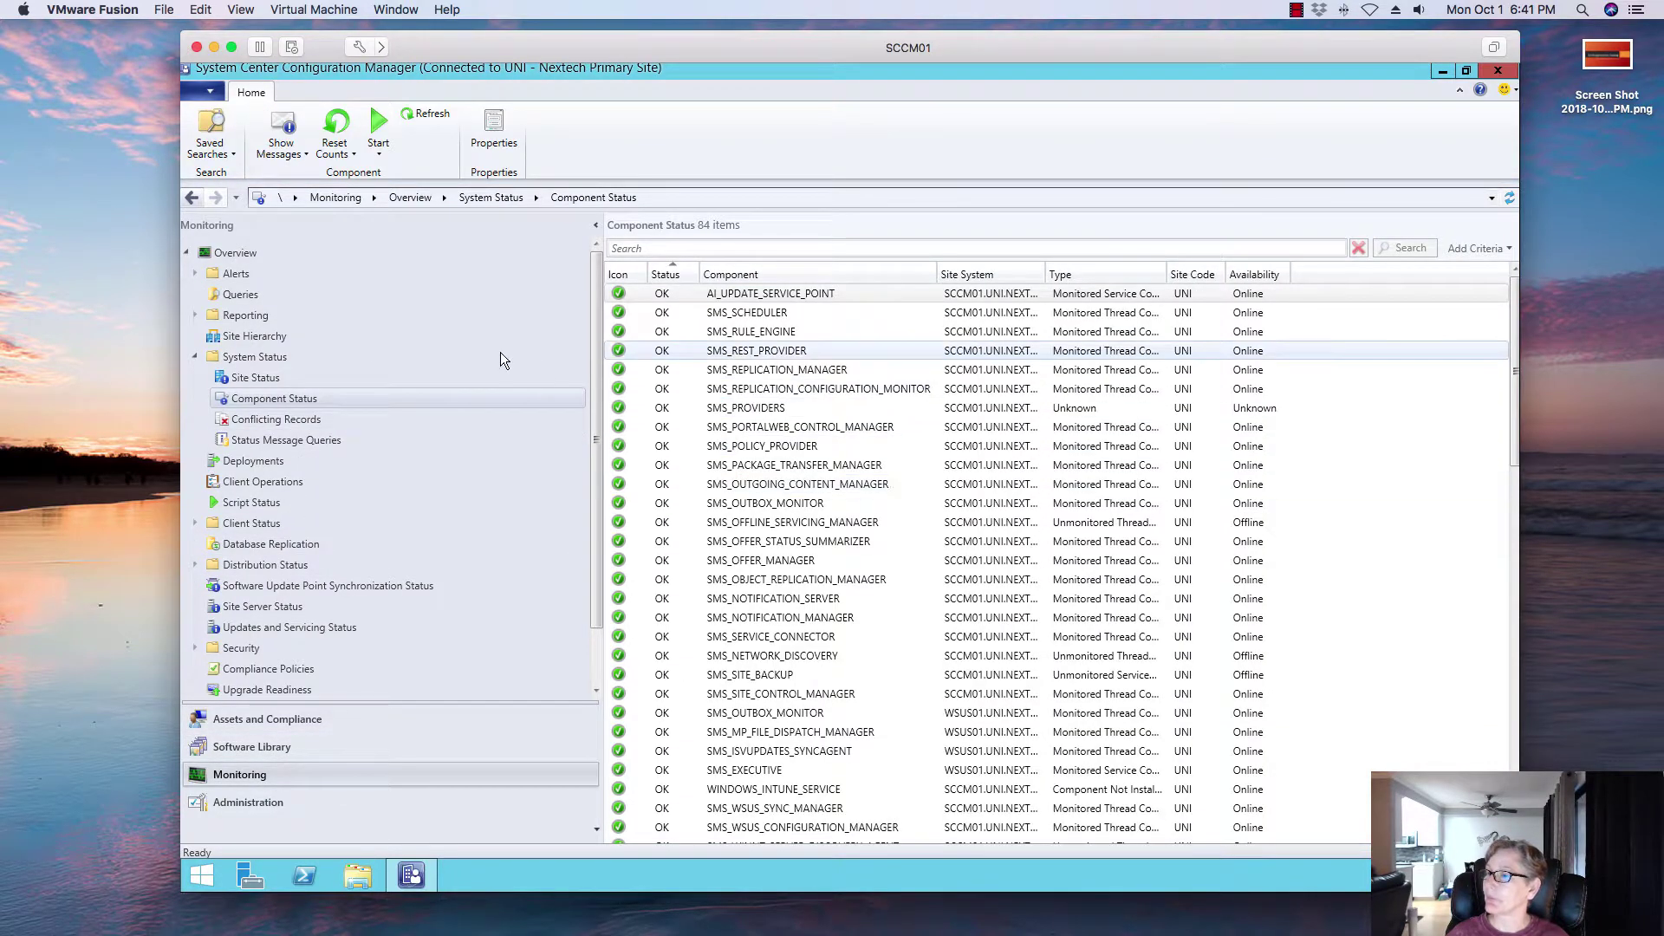
# Step: Open the detailed content status for Google Chrome-User Installation under Distribution Status
pyautogui.click(195, 564)
pyautogui.click(275, 586)
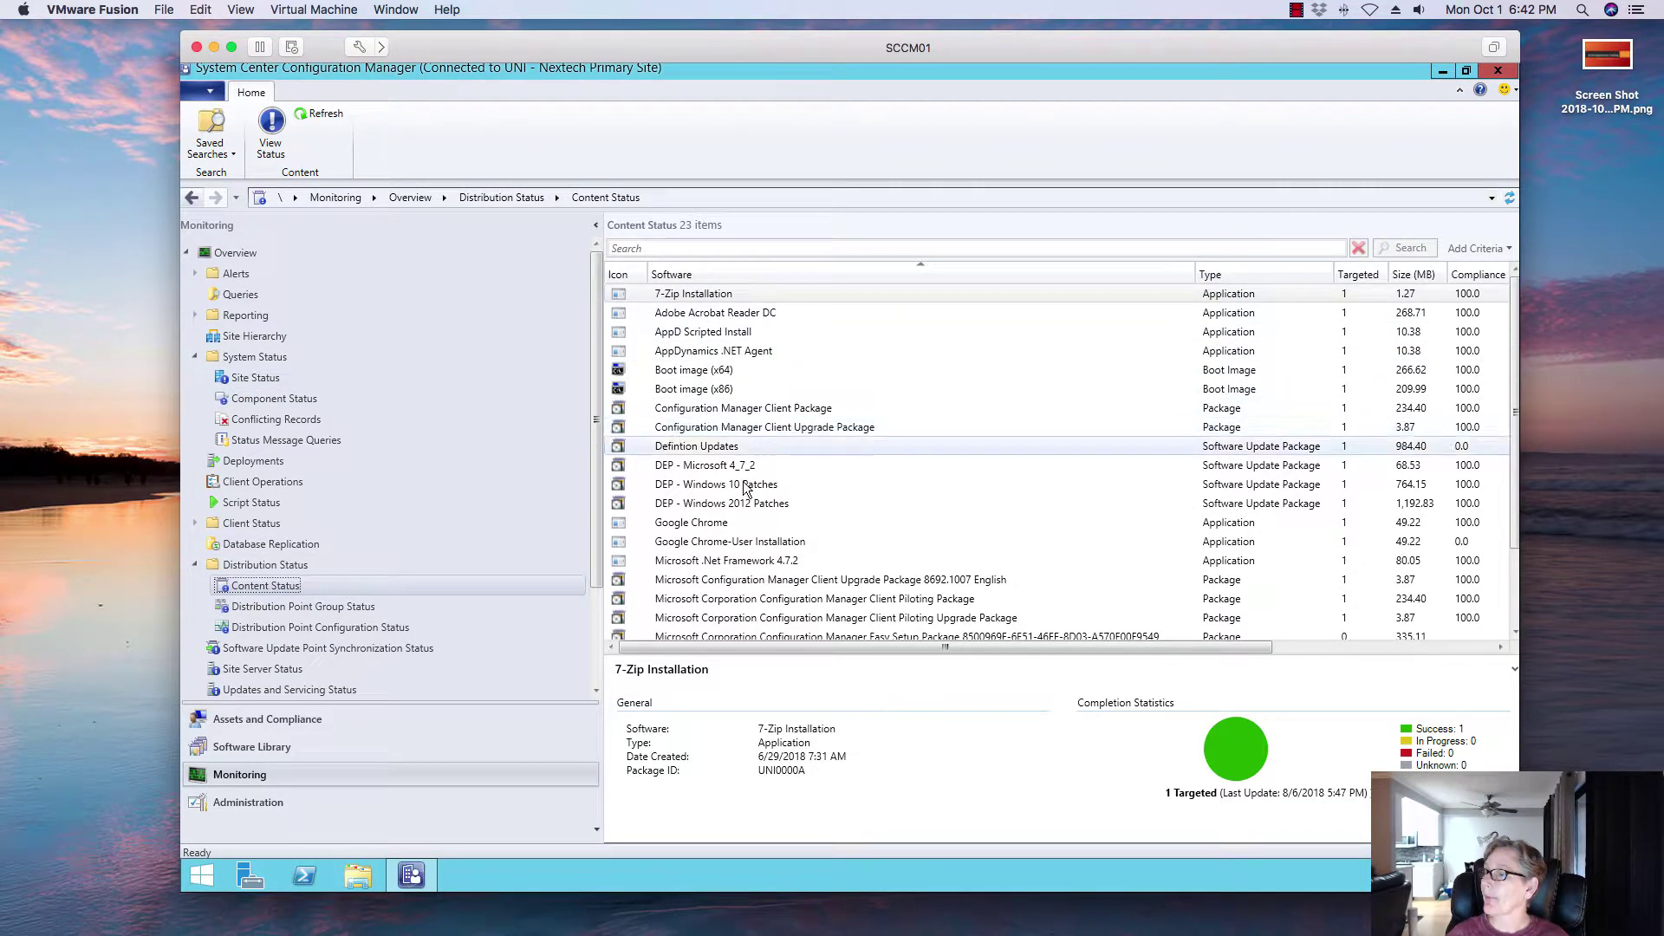
pyautogui.click(823, 523)
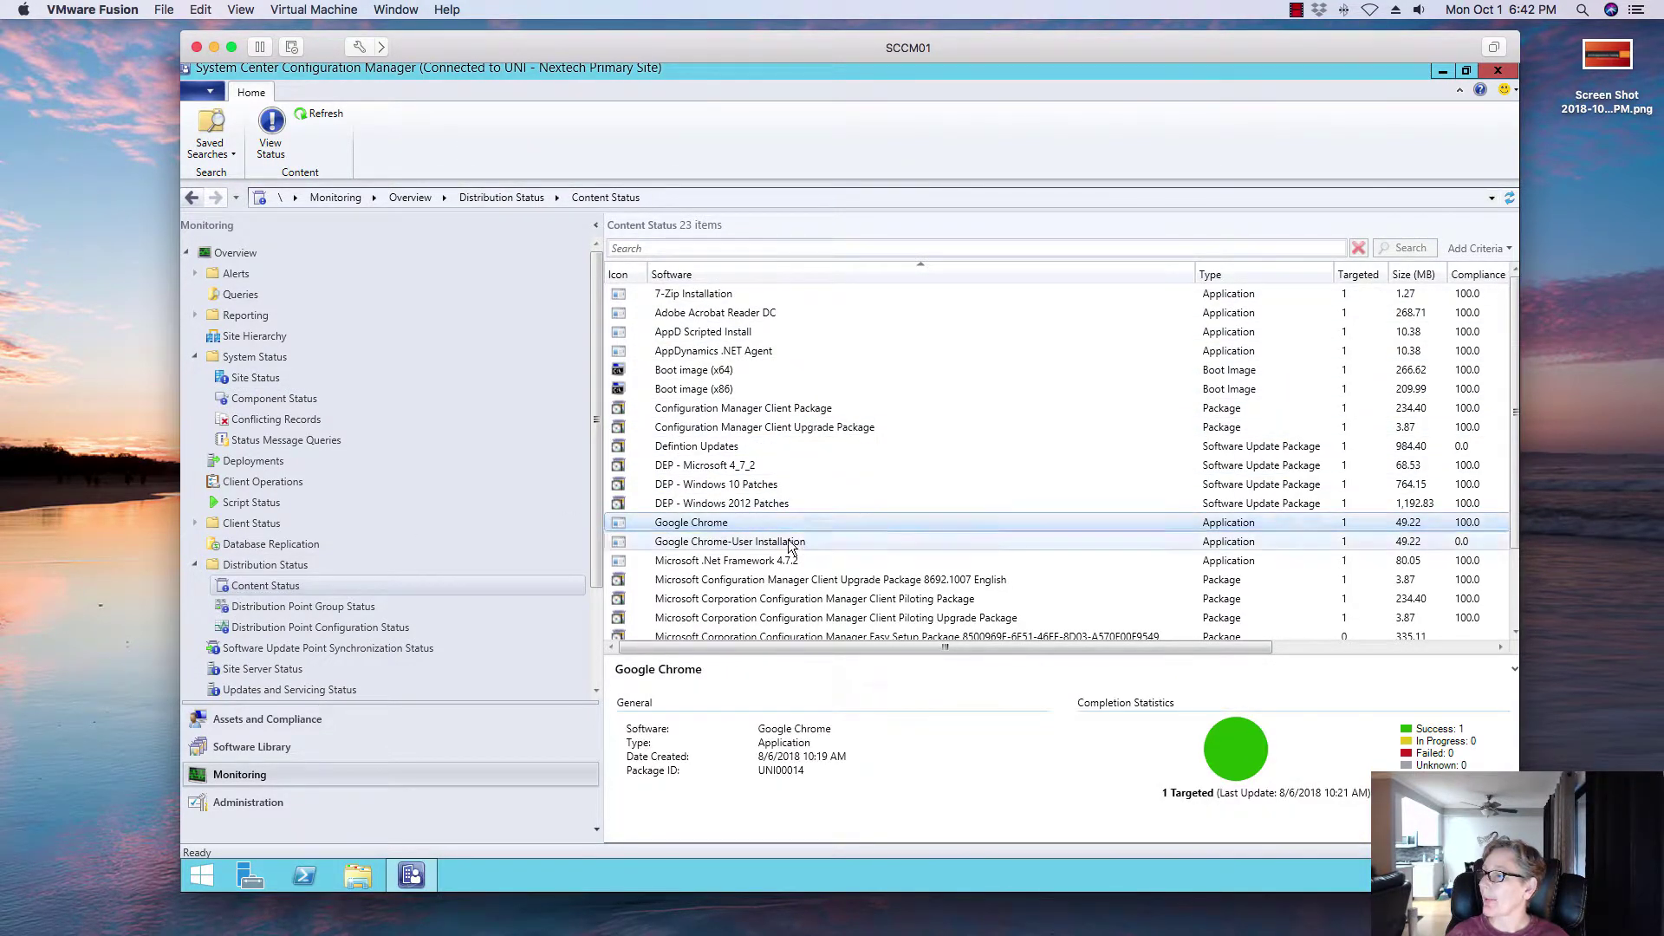
pyautogui.click(789, 541)
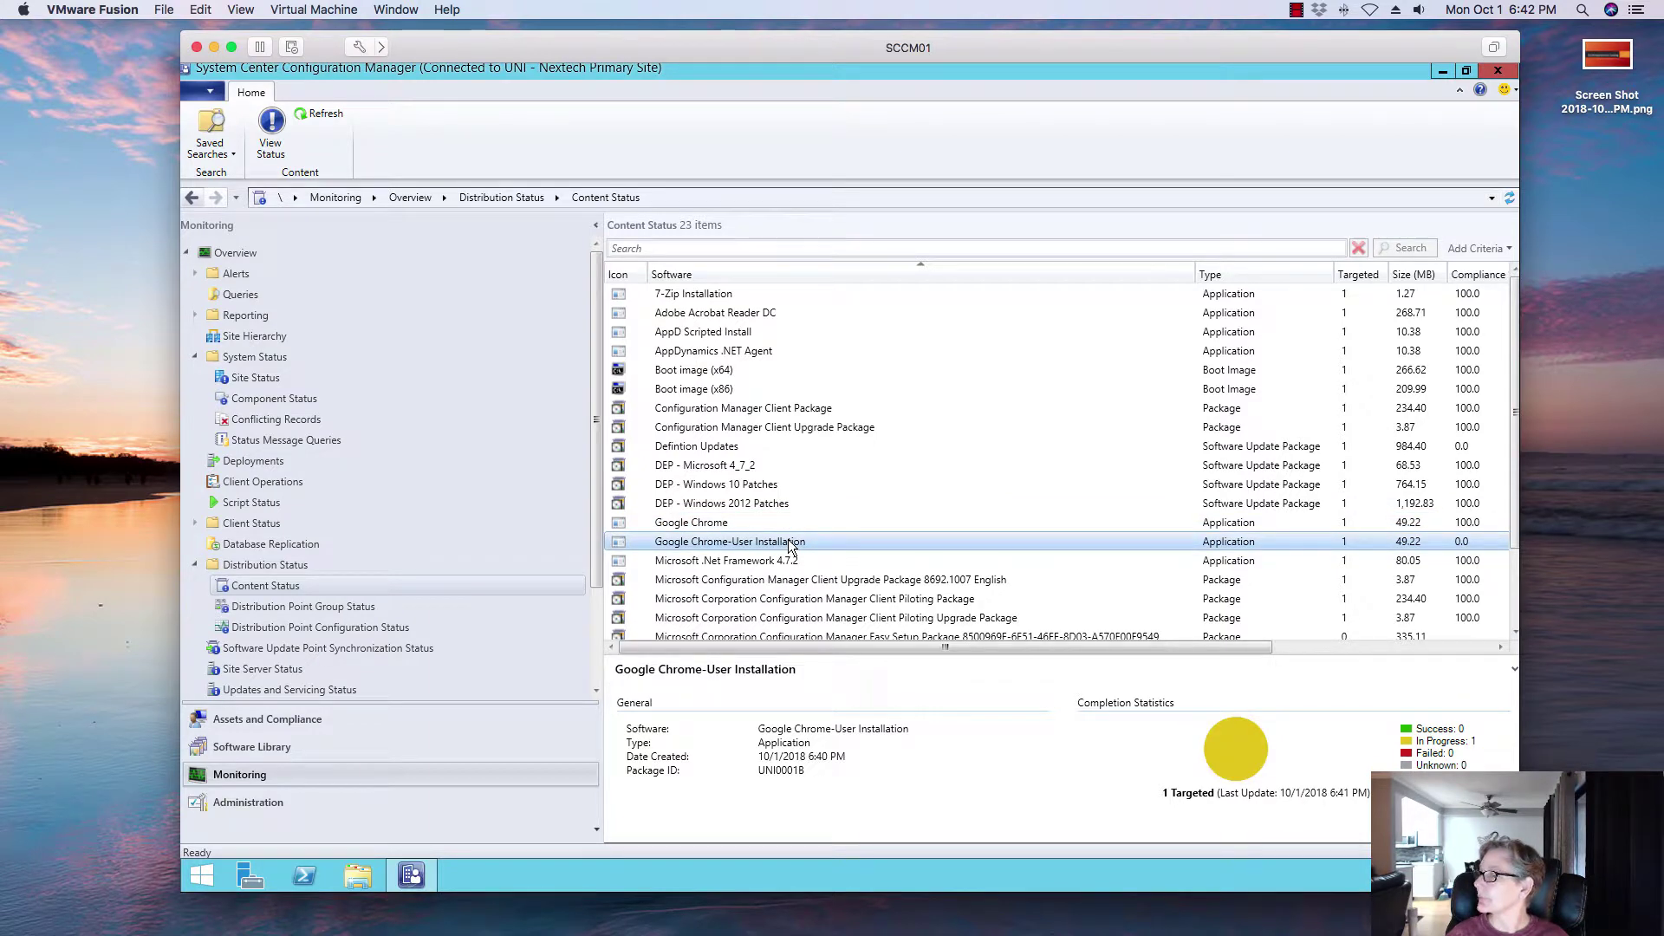
pyautogui.doubleClick(791, 542)
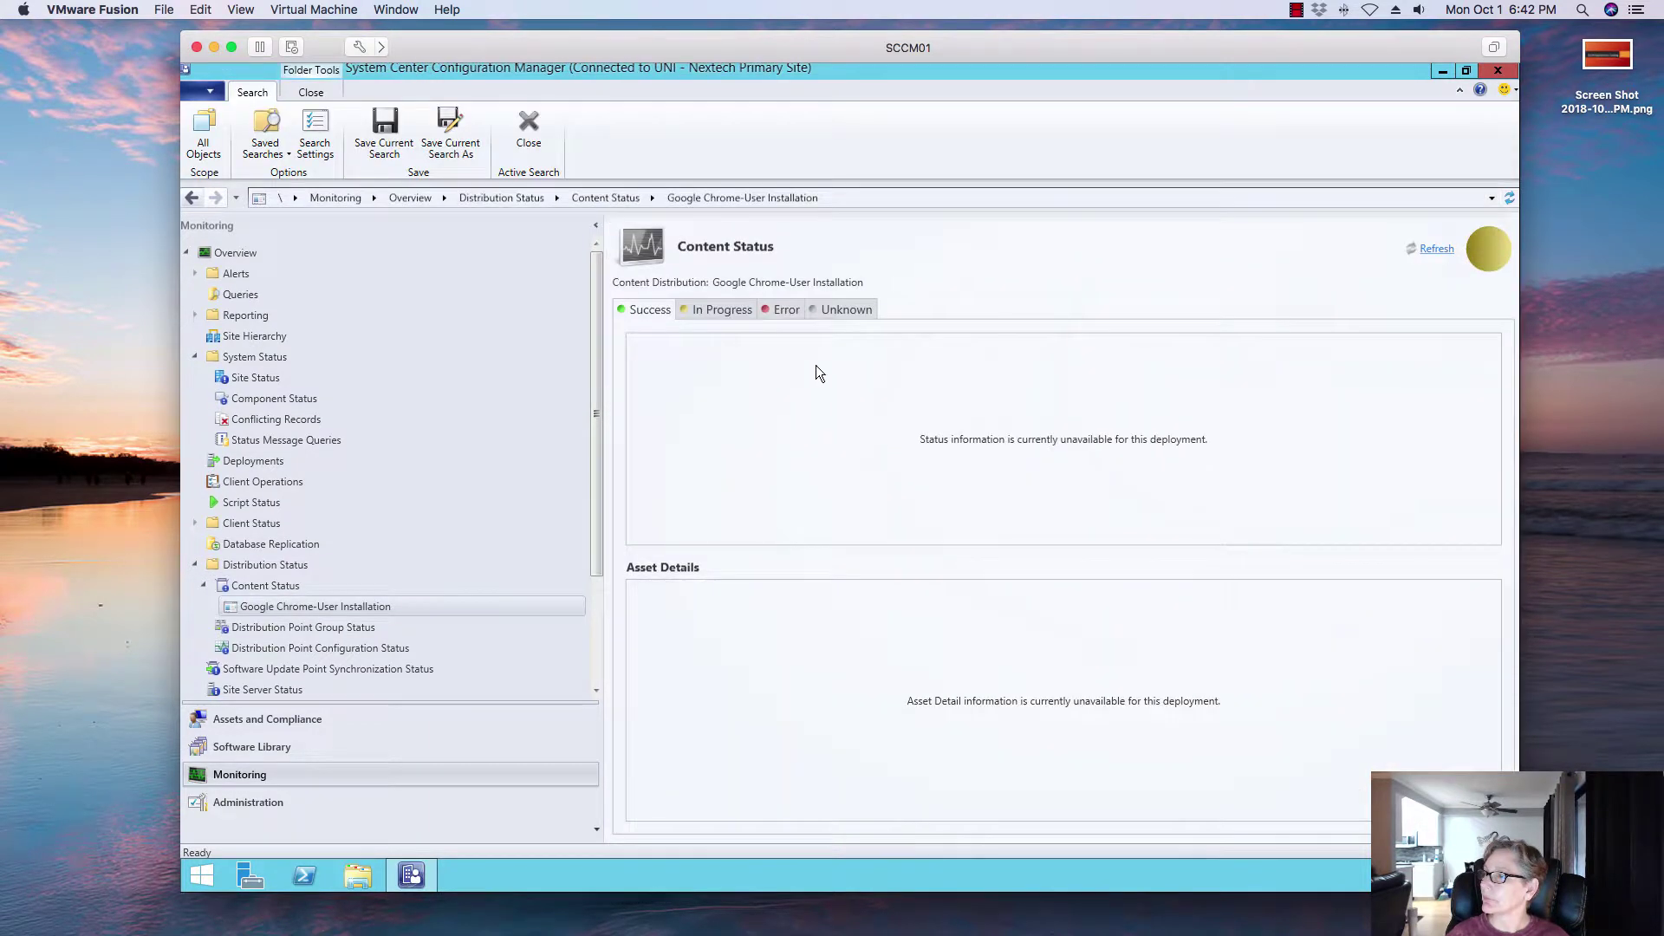
# Step: Refresh the status until it shows Success, then return to the Software Library
pyautogui.click(719, 309)
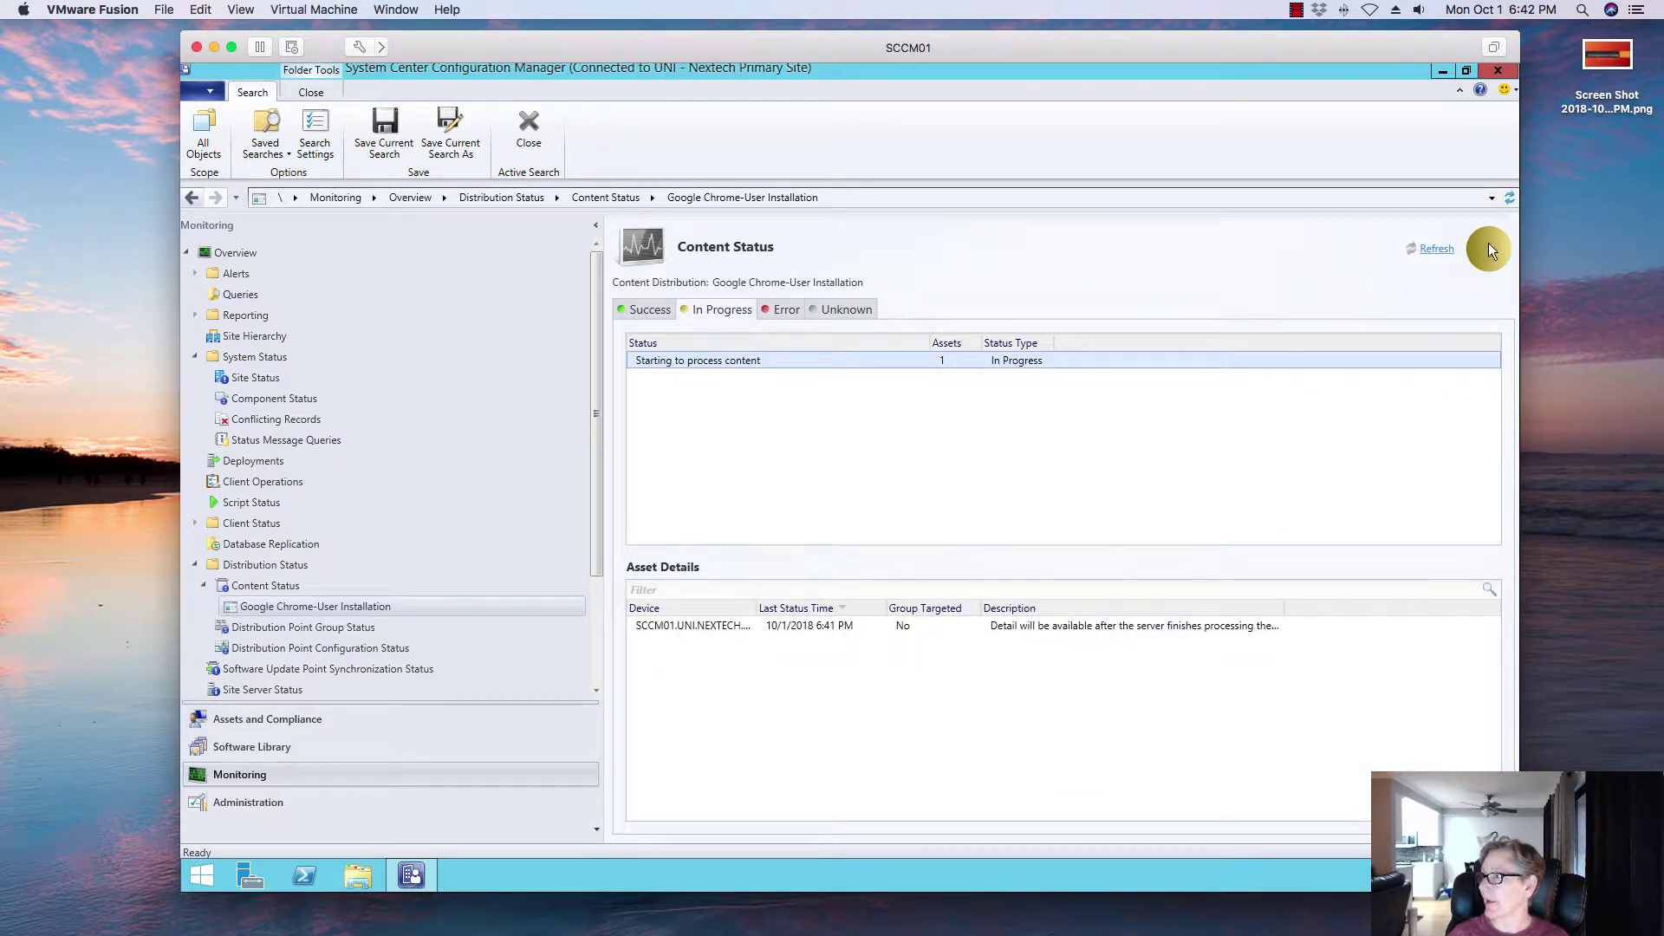
pyautogui.click(1449, 249)
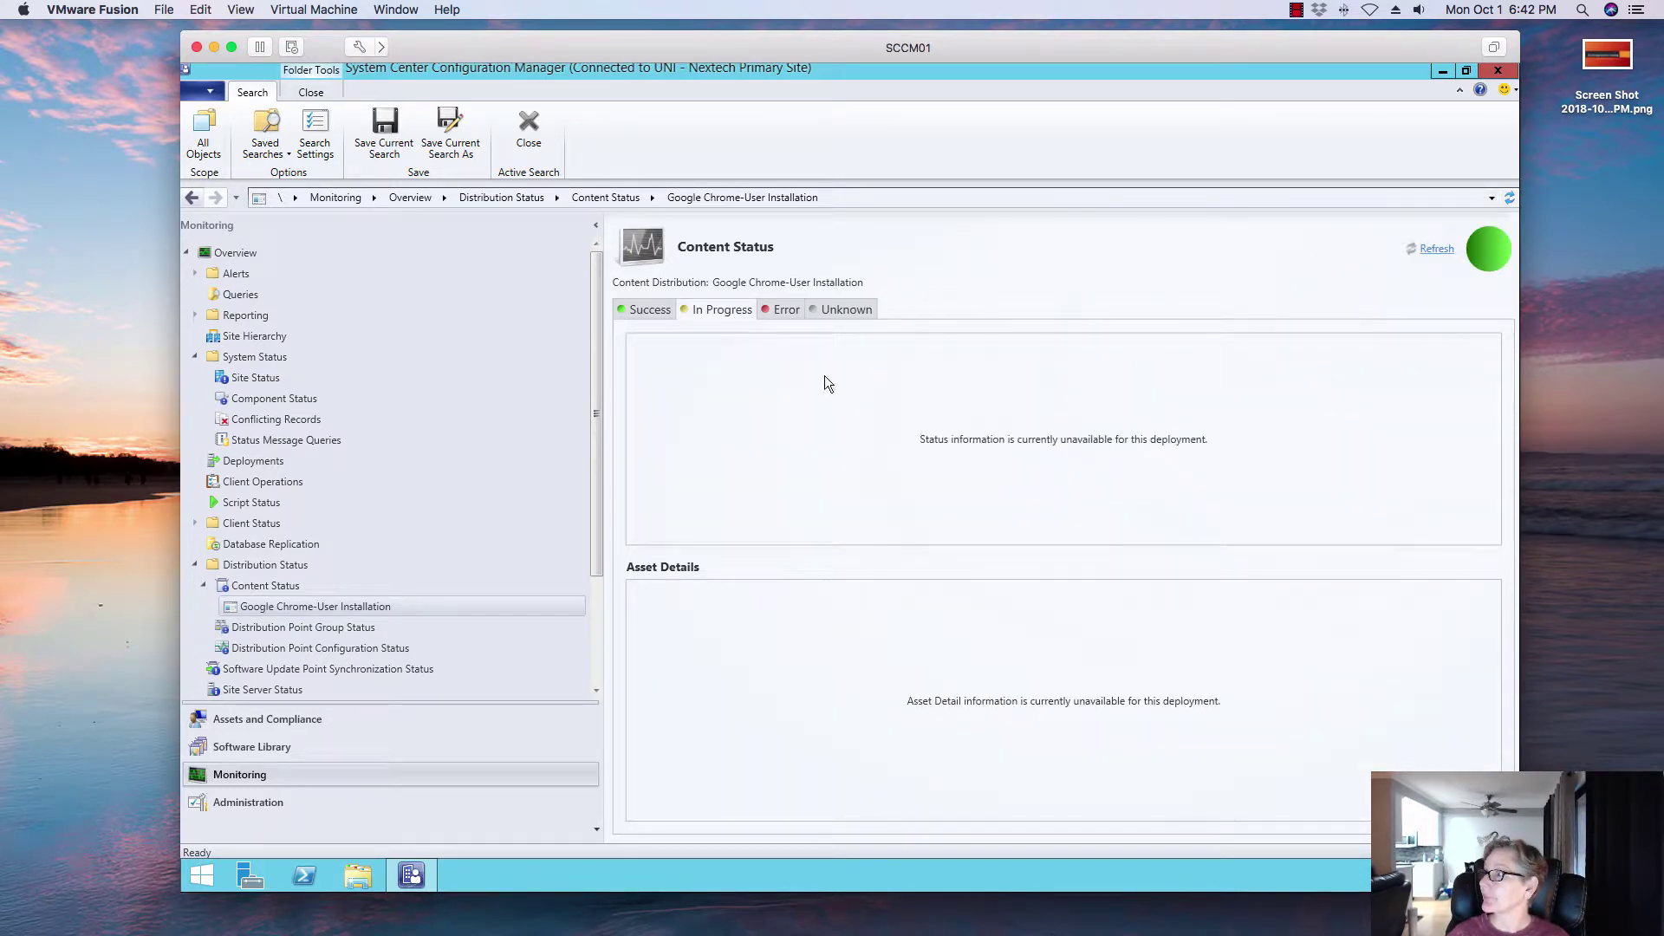
pyautogui.click(642, 312)
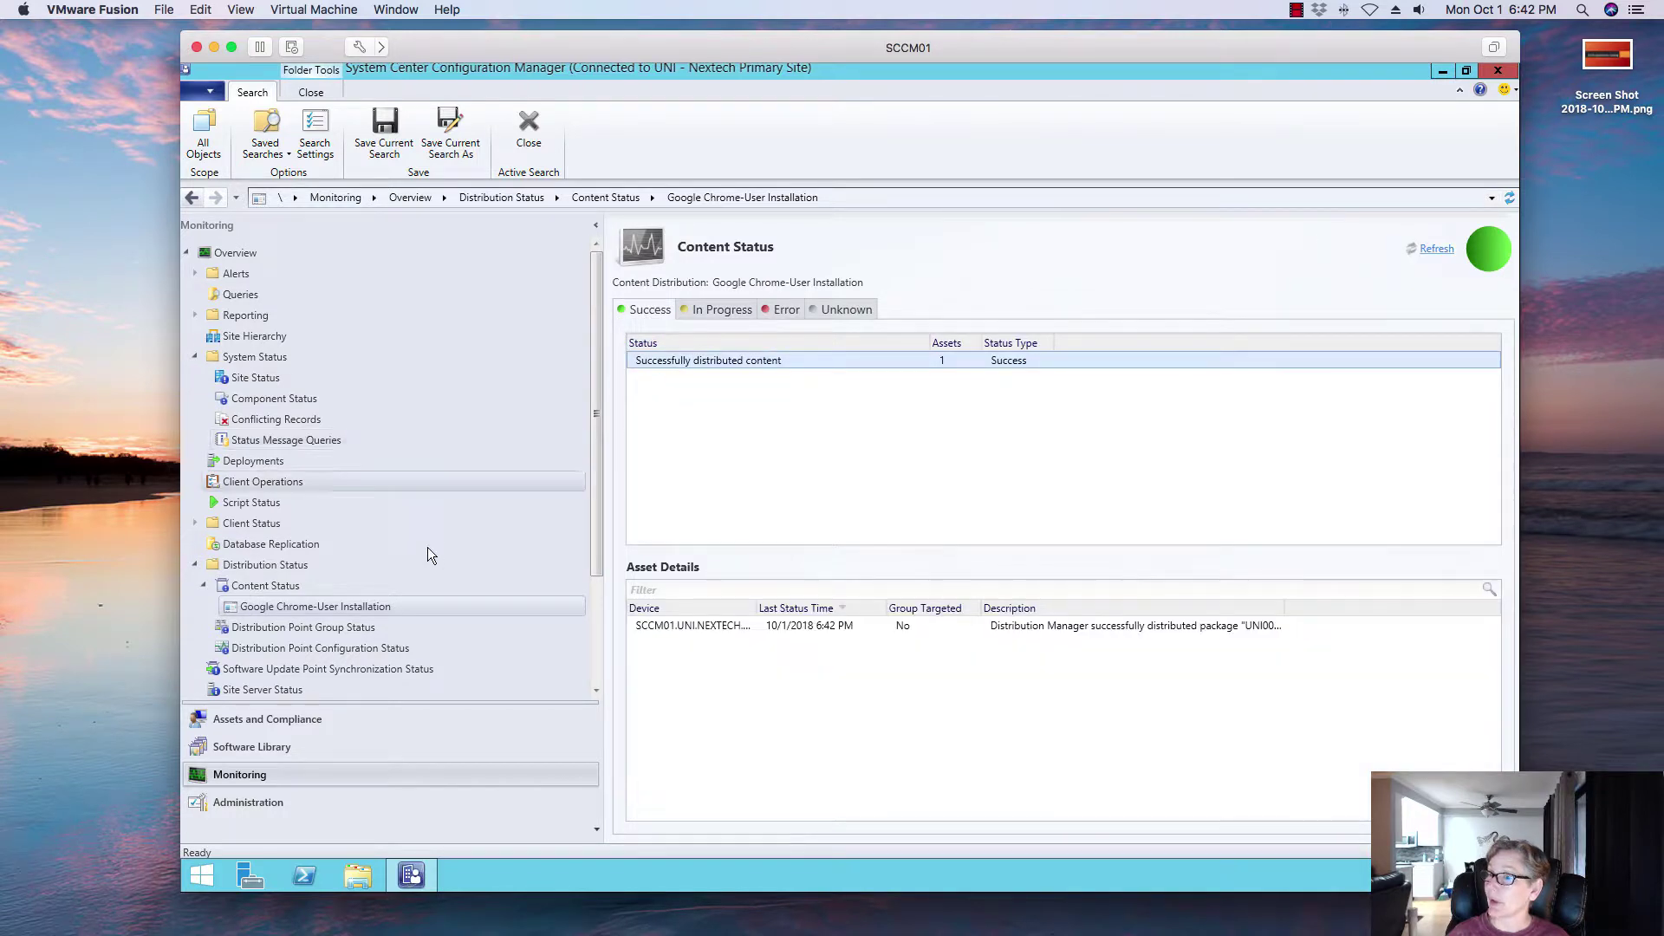
pyautogui.click(319, 747)
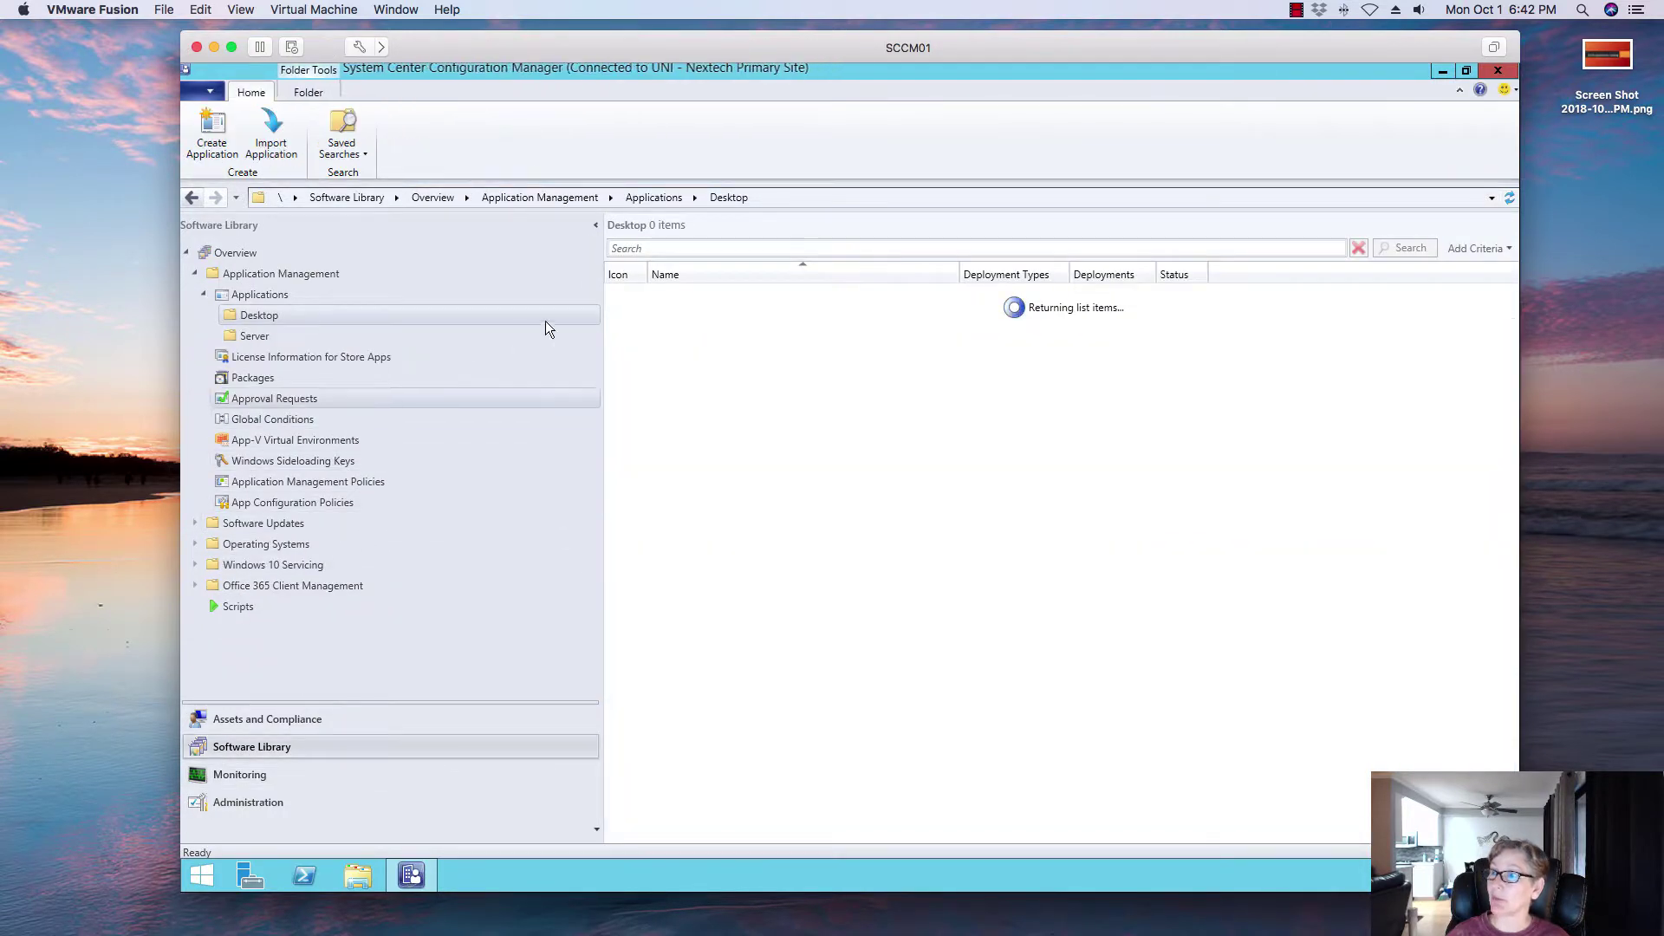
# Step: Cancel the Google Chrome-User Installation deployment wizard without choosing a collection, then go to Assets and Compliance
pyautogui.click(723, 315)
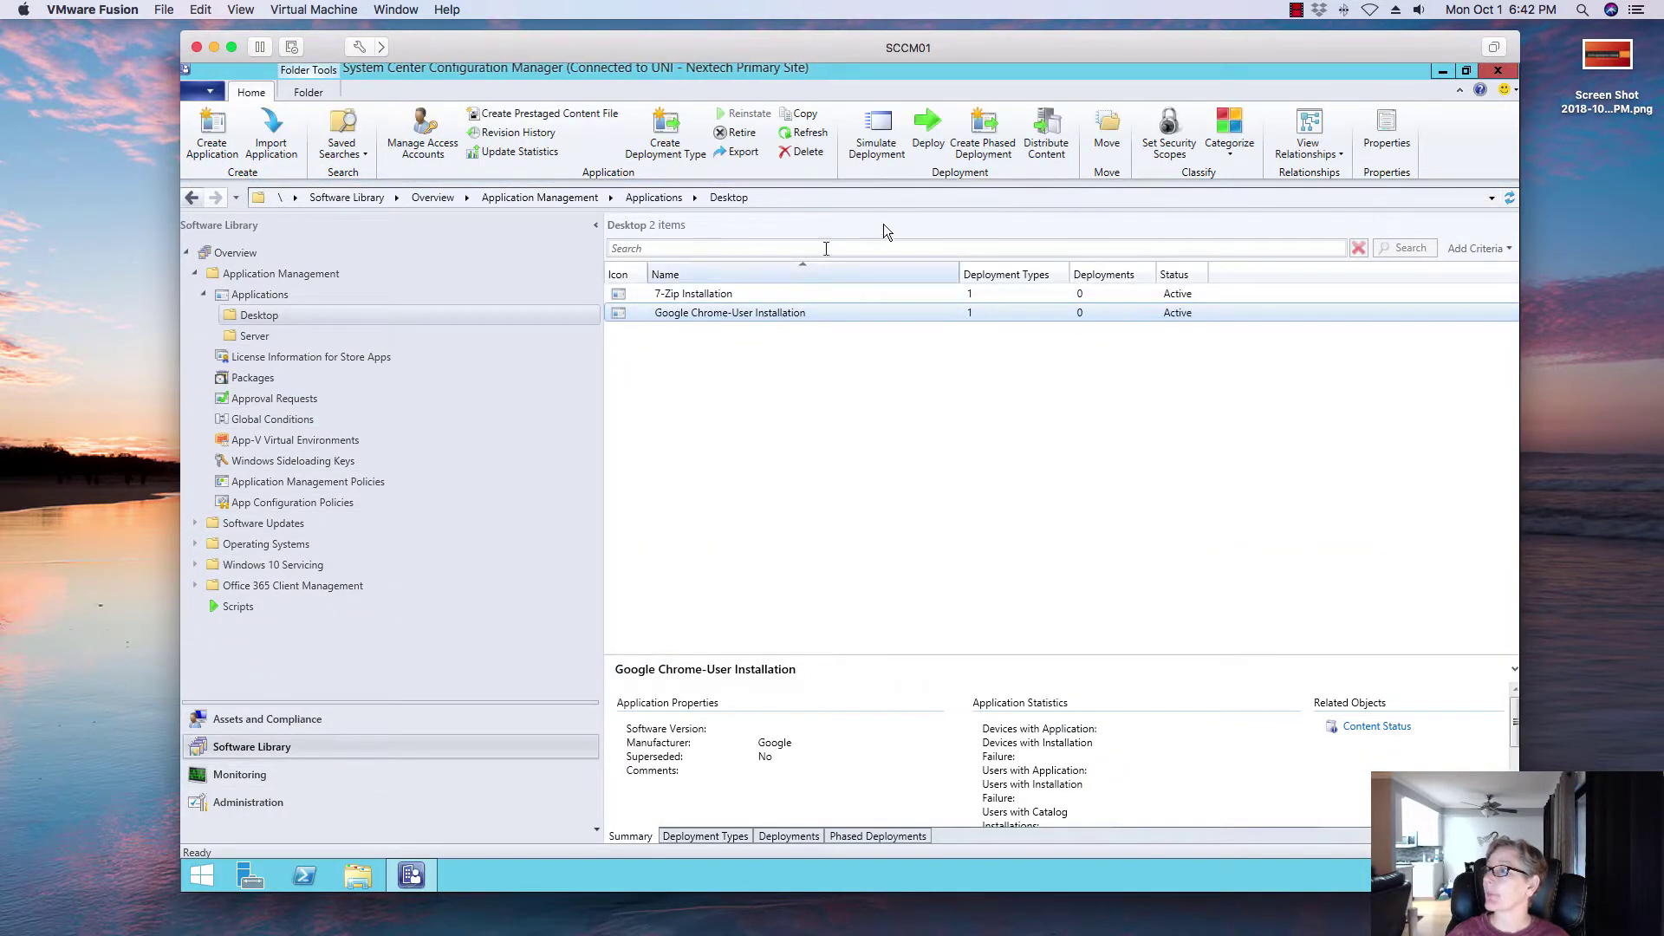
pyautogui.click(931, 118)
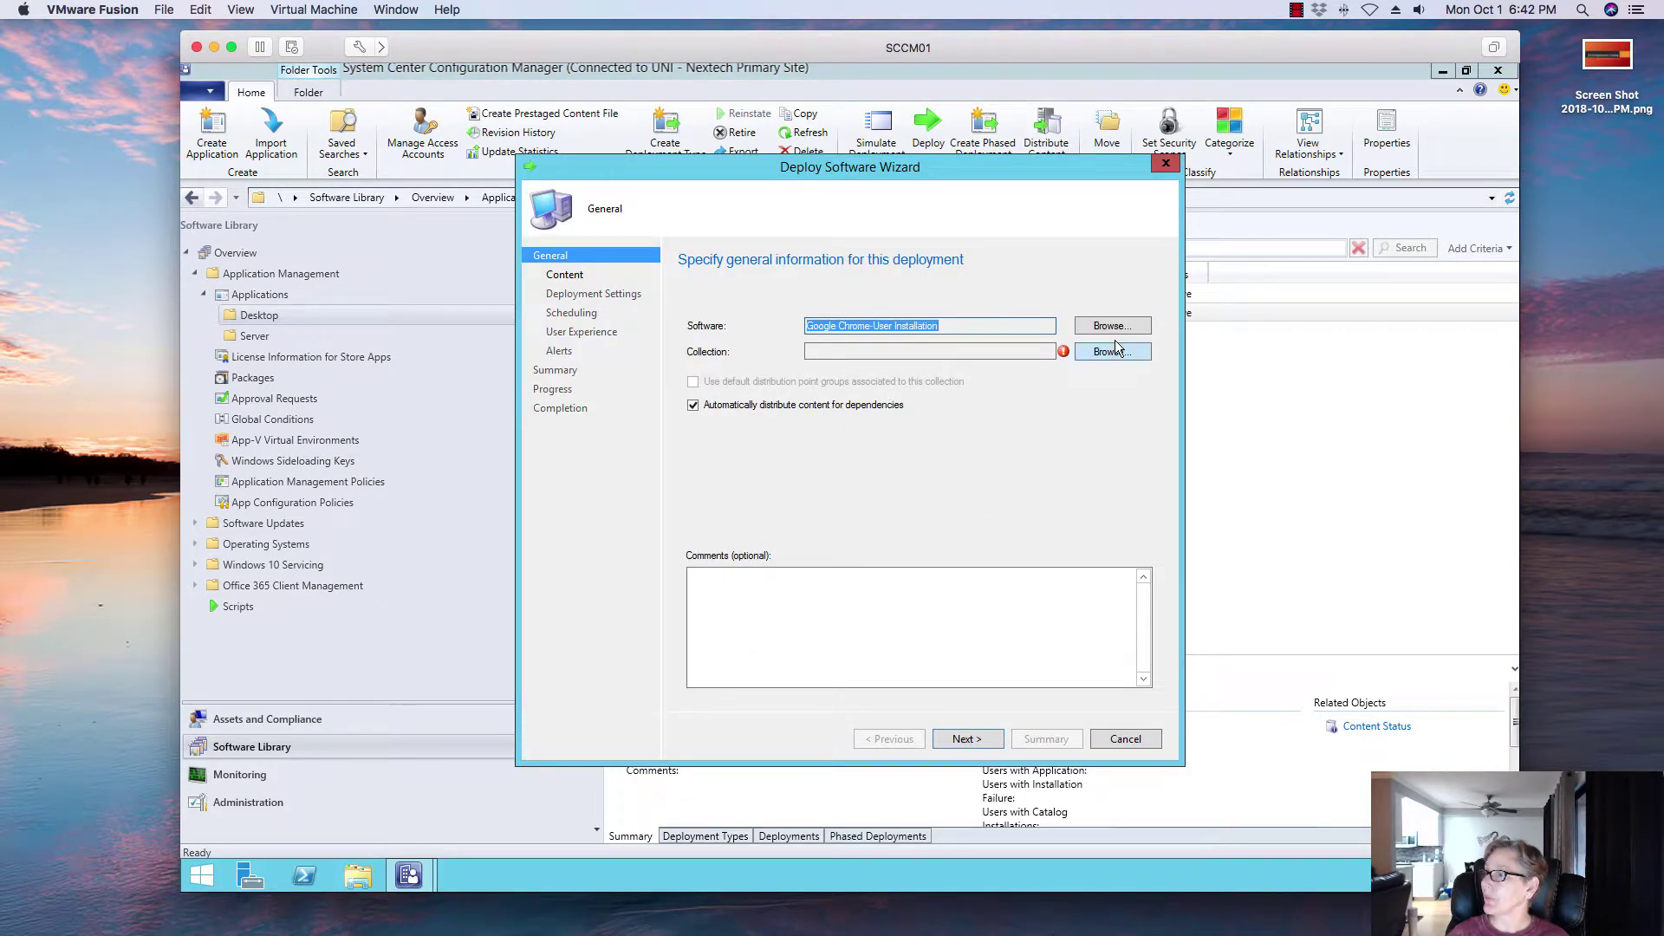
pyautogui.click(1114, 350)
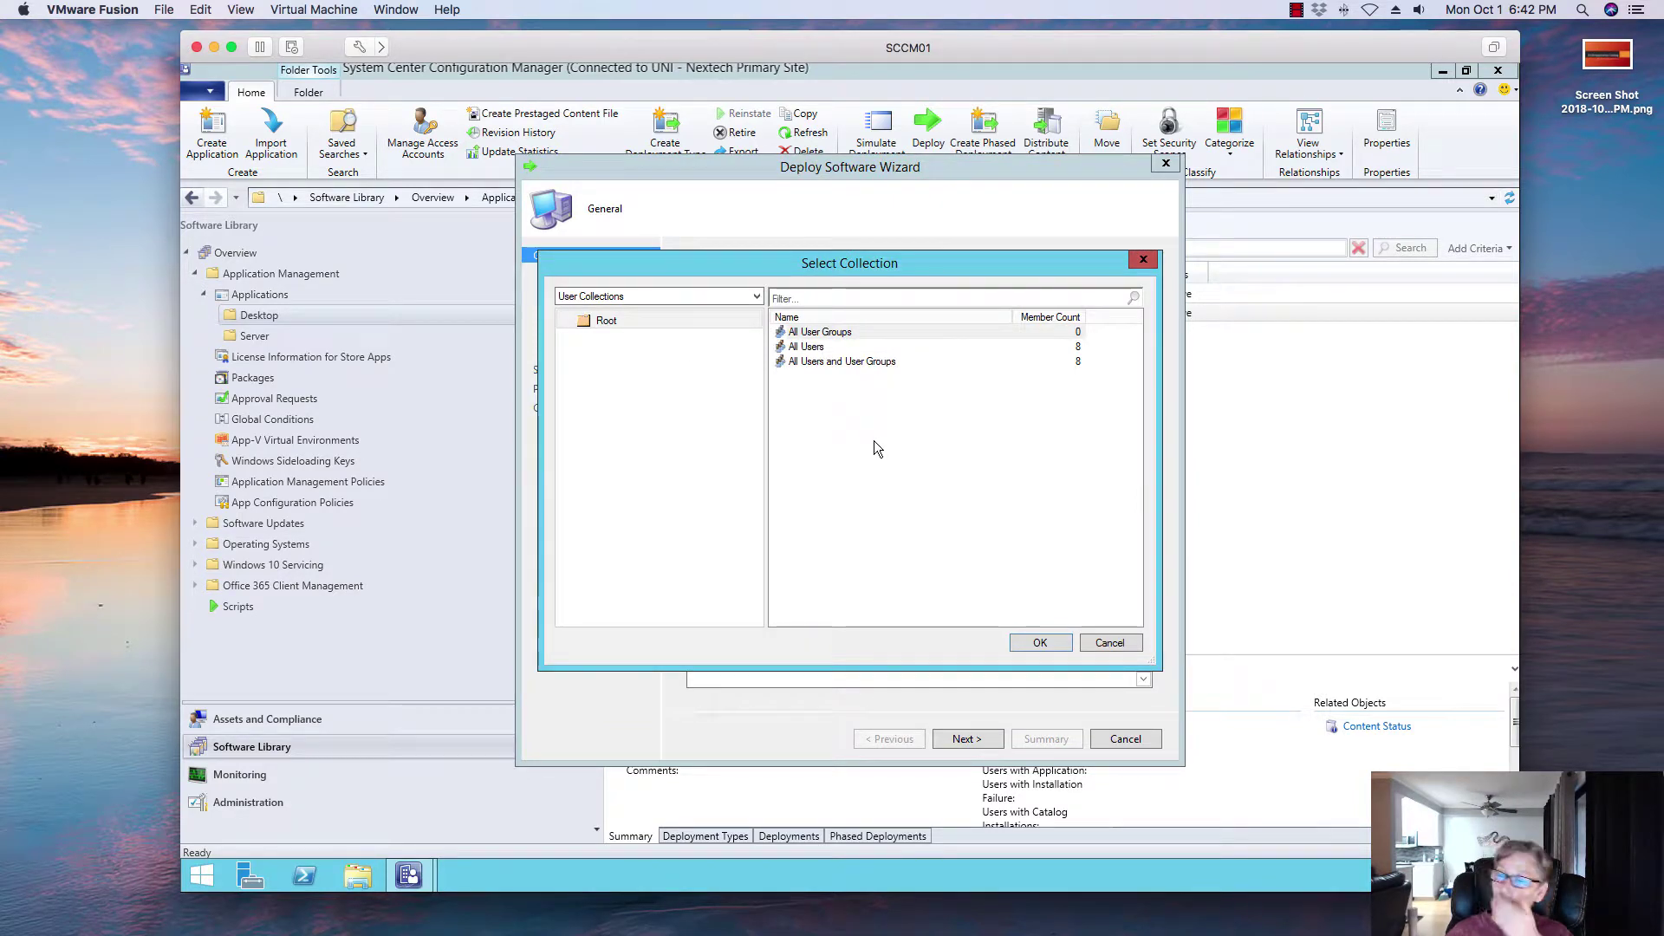
pyautogui.click(1131, 643)
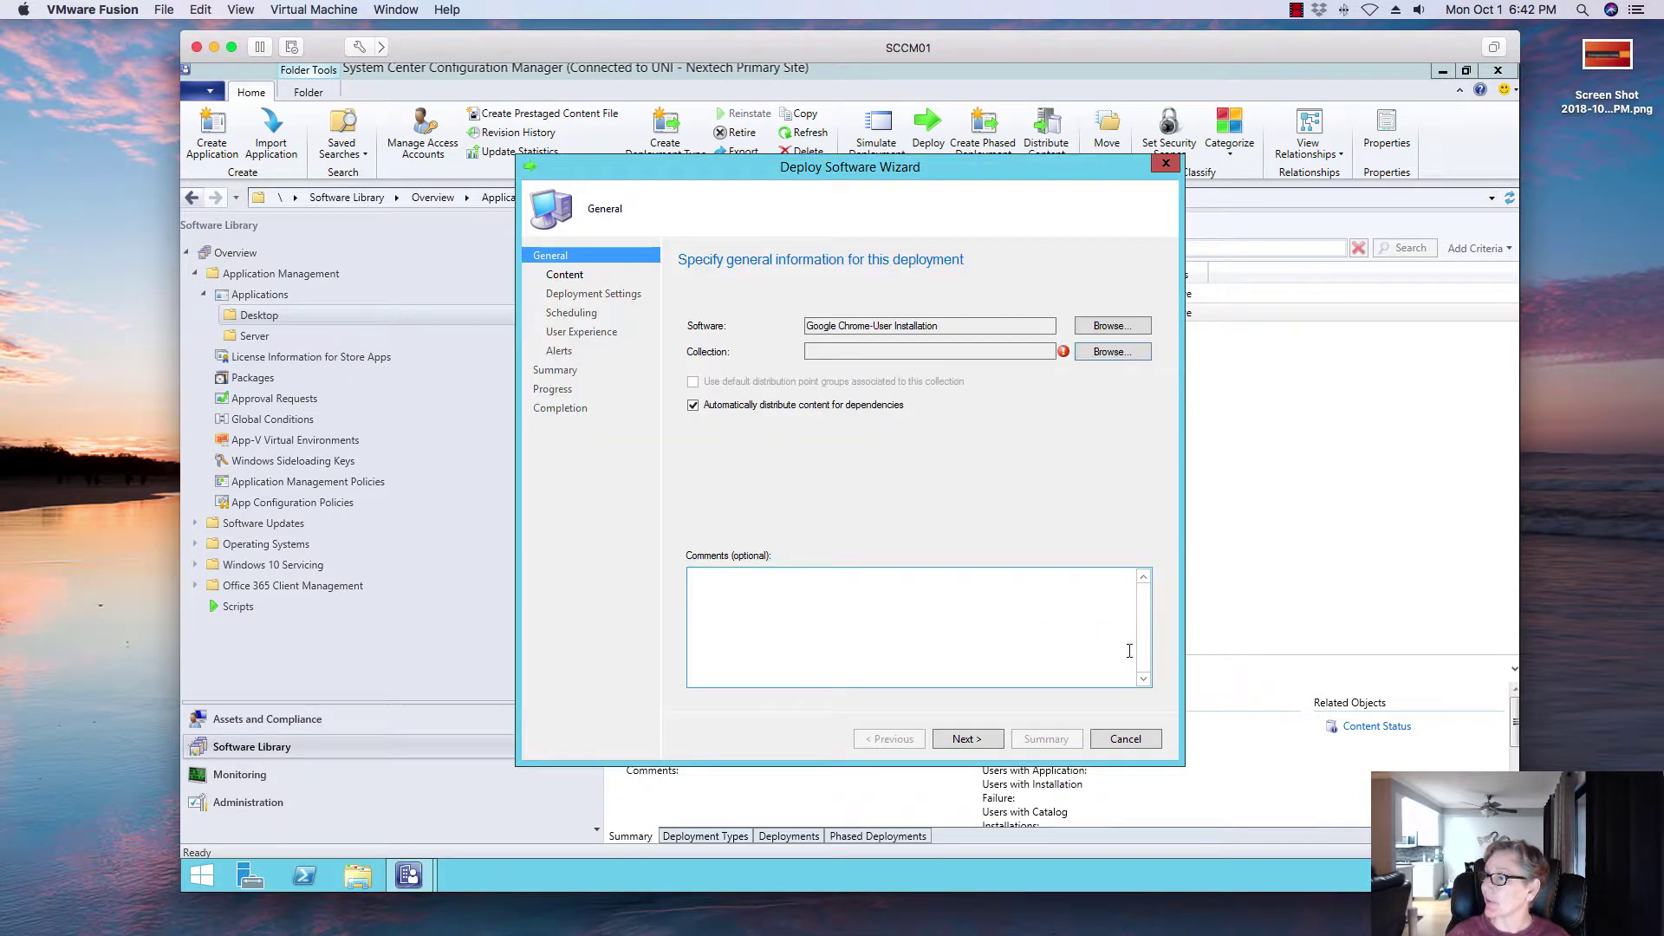
pyautogui.click(1125, 739)
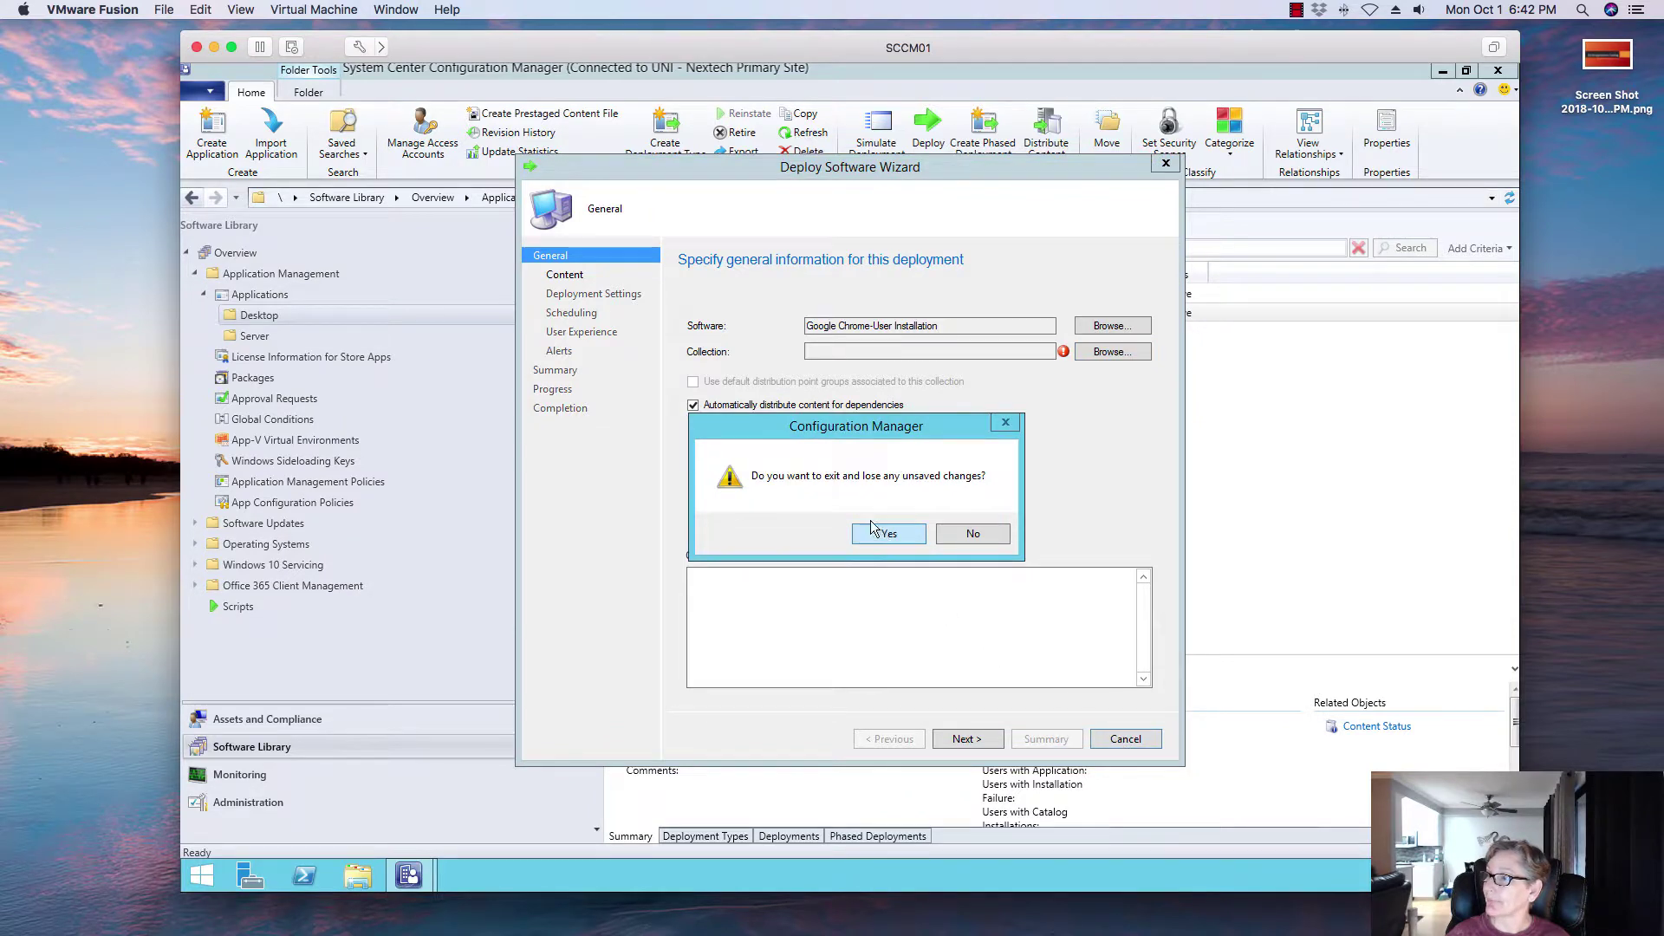
pyautogui.click(873, 528)
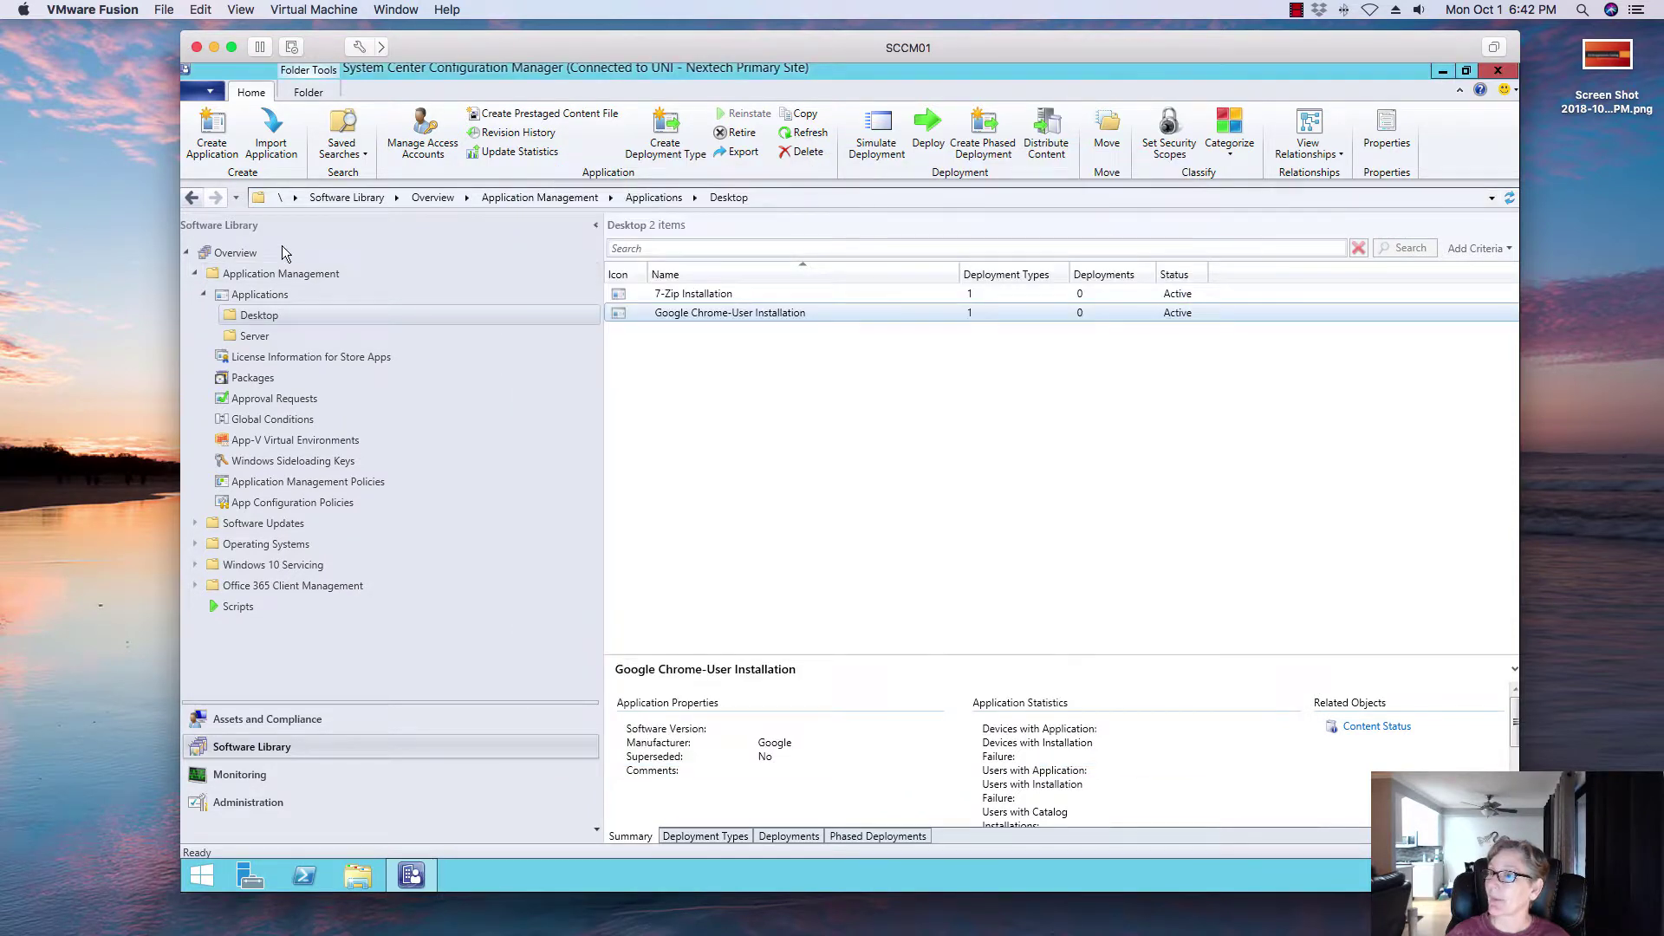
pyautogui.click(251, 719)
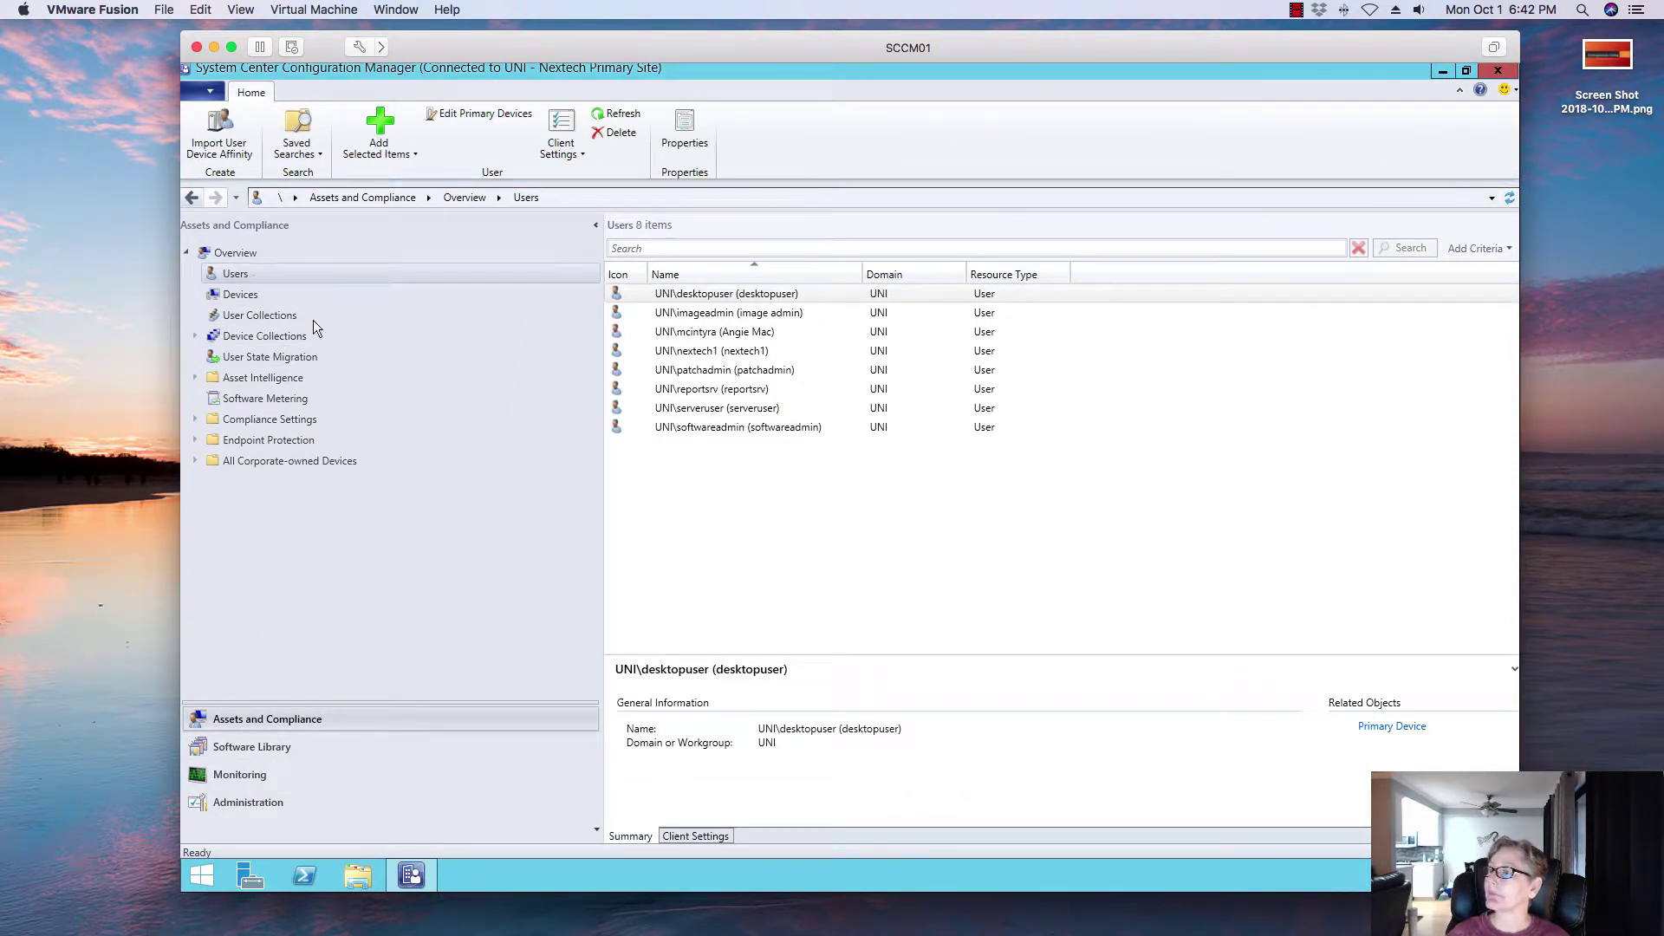
# Step: Create a user collection named 'Simple User Collection' with All Users as its limiting collection
pyautogui.rightClick(236, 271)
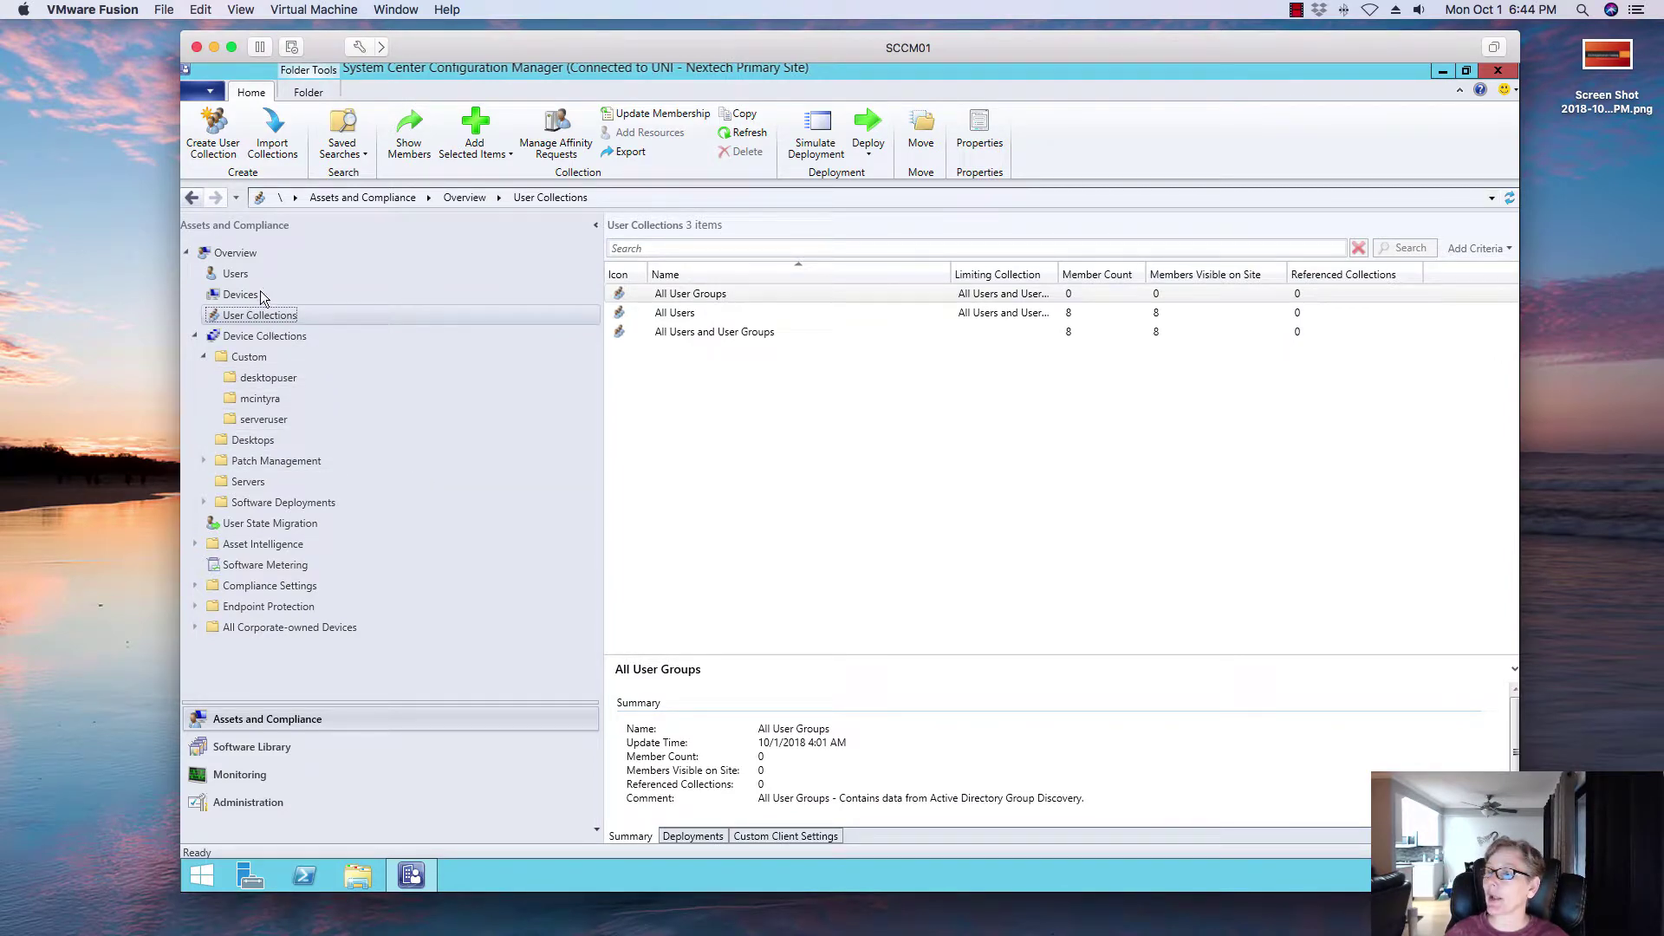
pyautogui.click(217, 143)
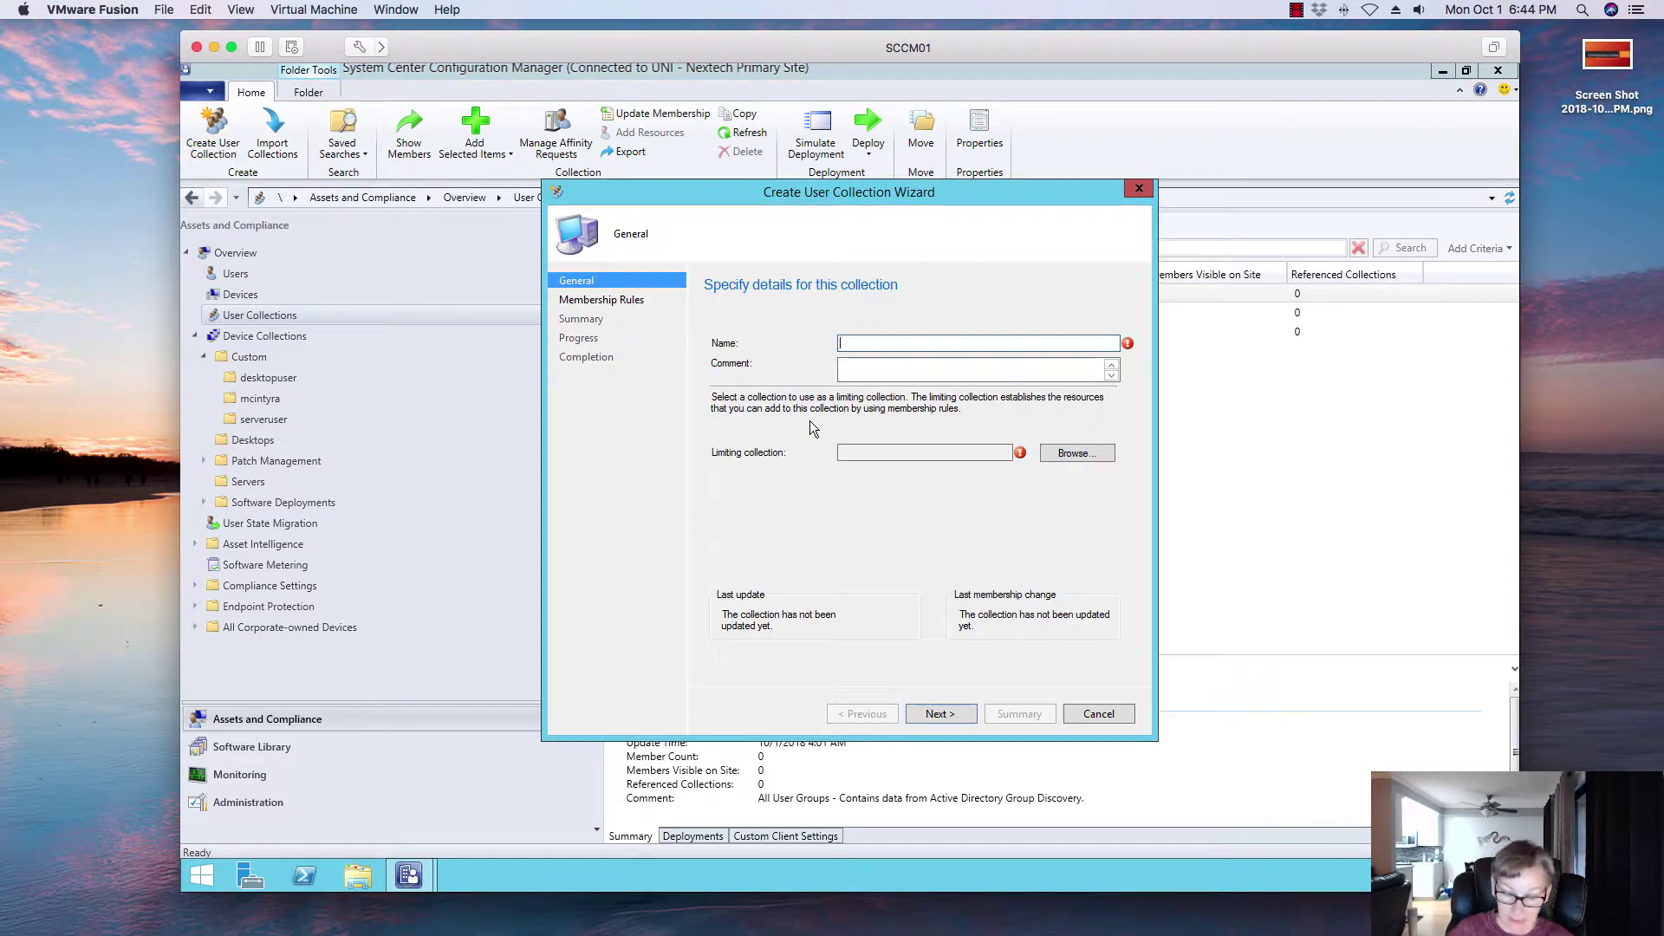
pyautogui.write('G')
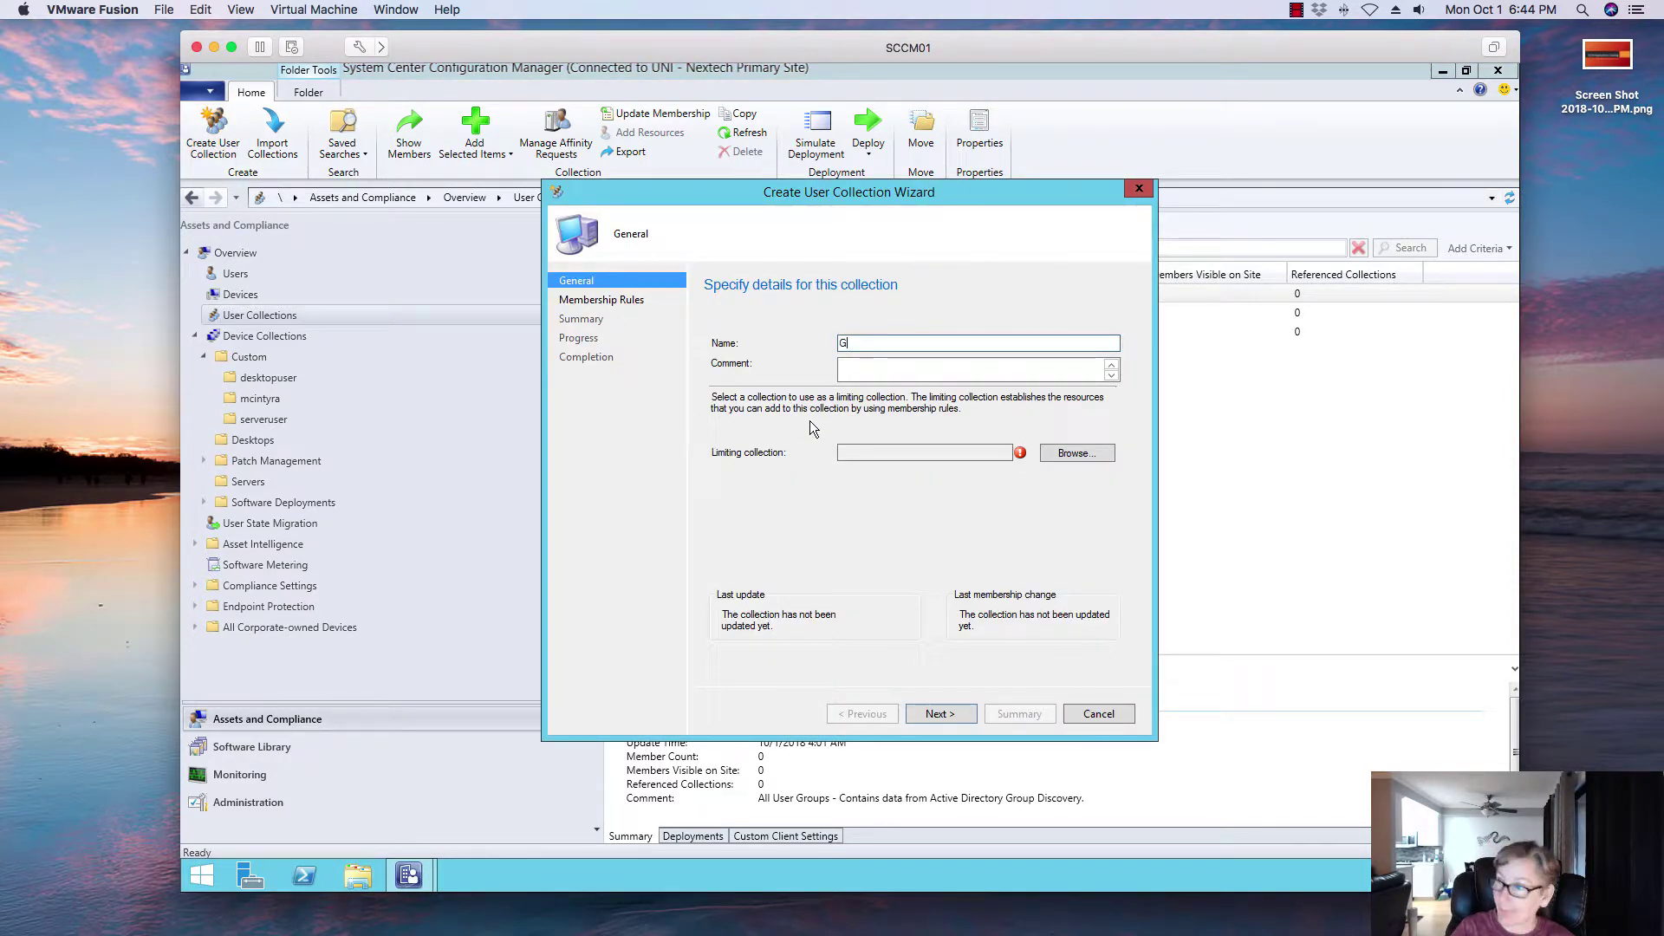
pyautogui.write('oogle')
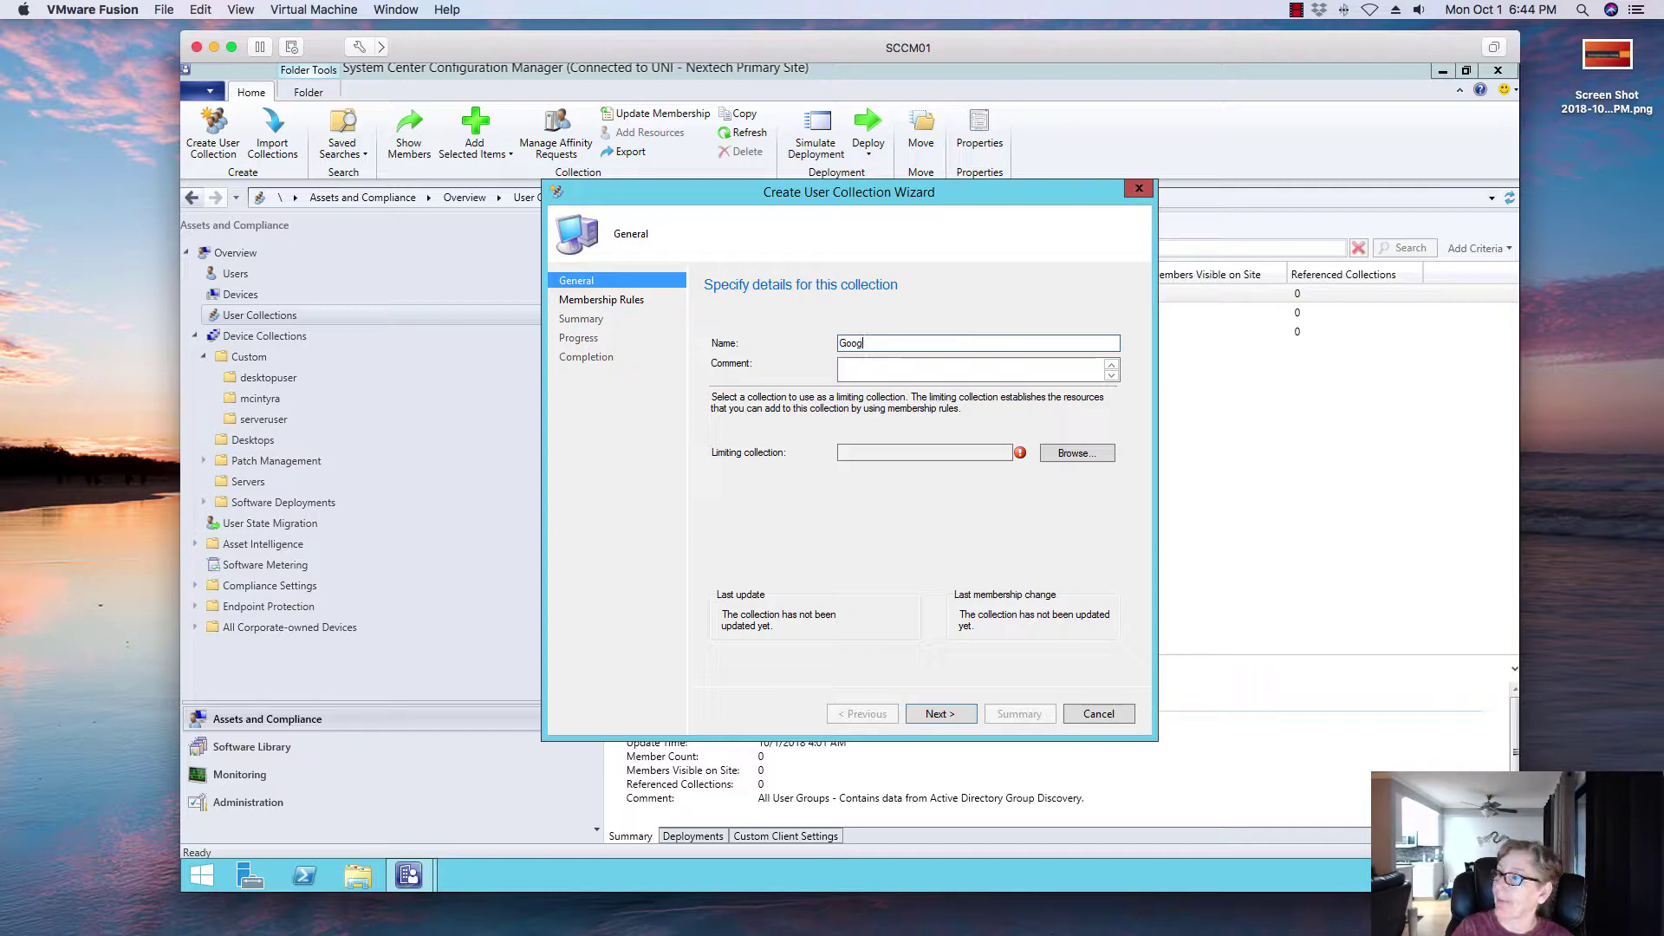
pyautogui.press('BackSpace')
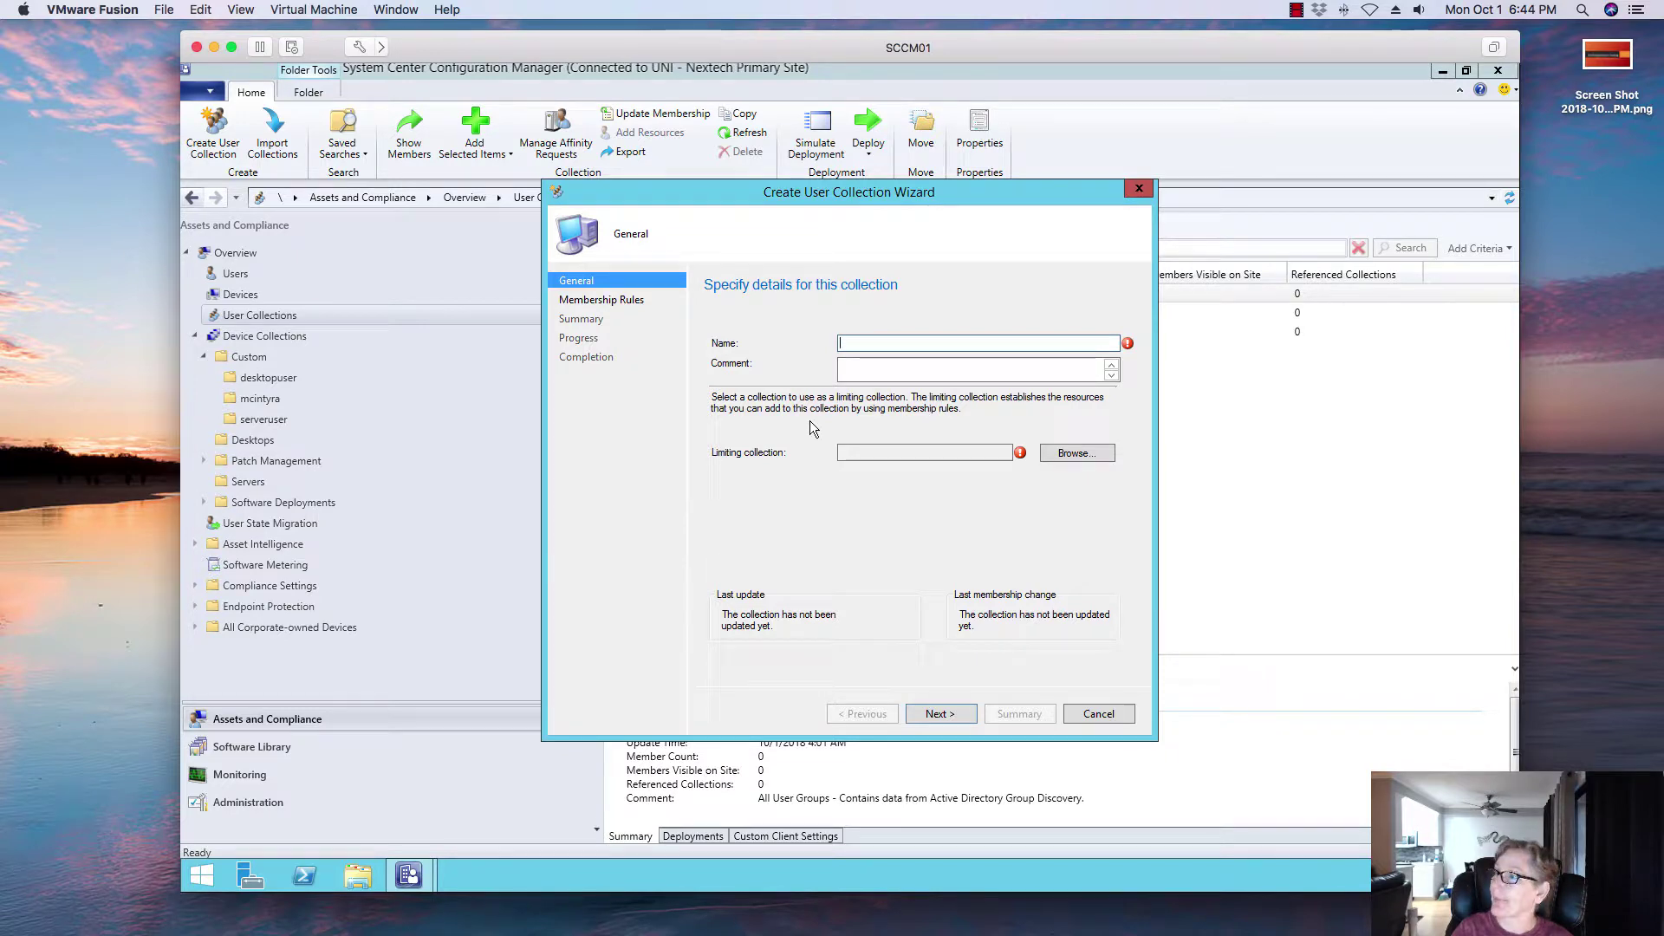
pyautogui.write('Simp')
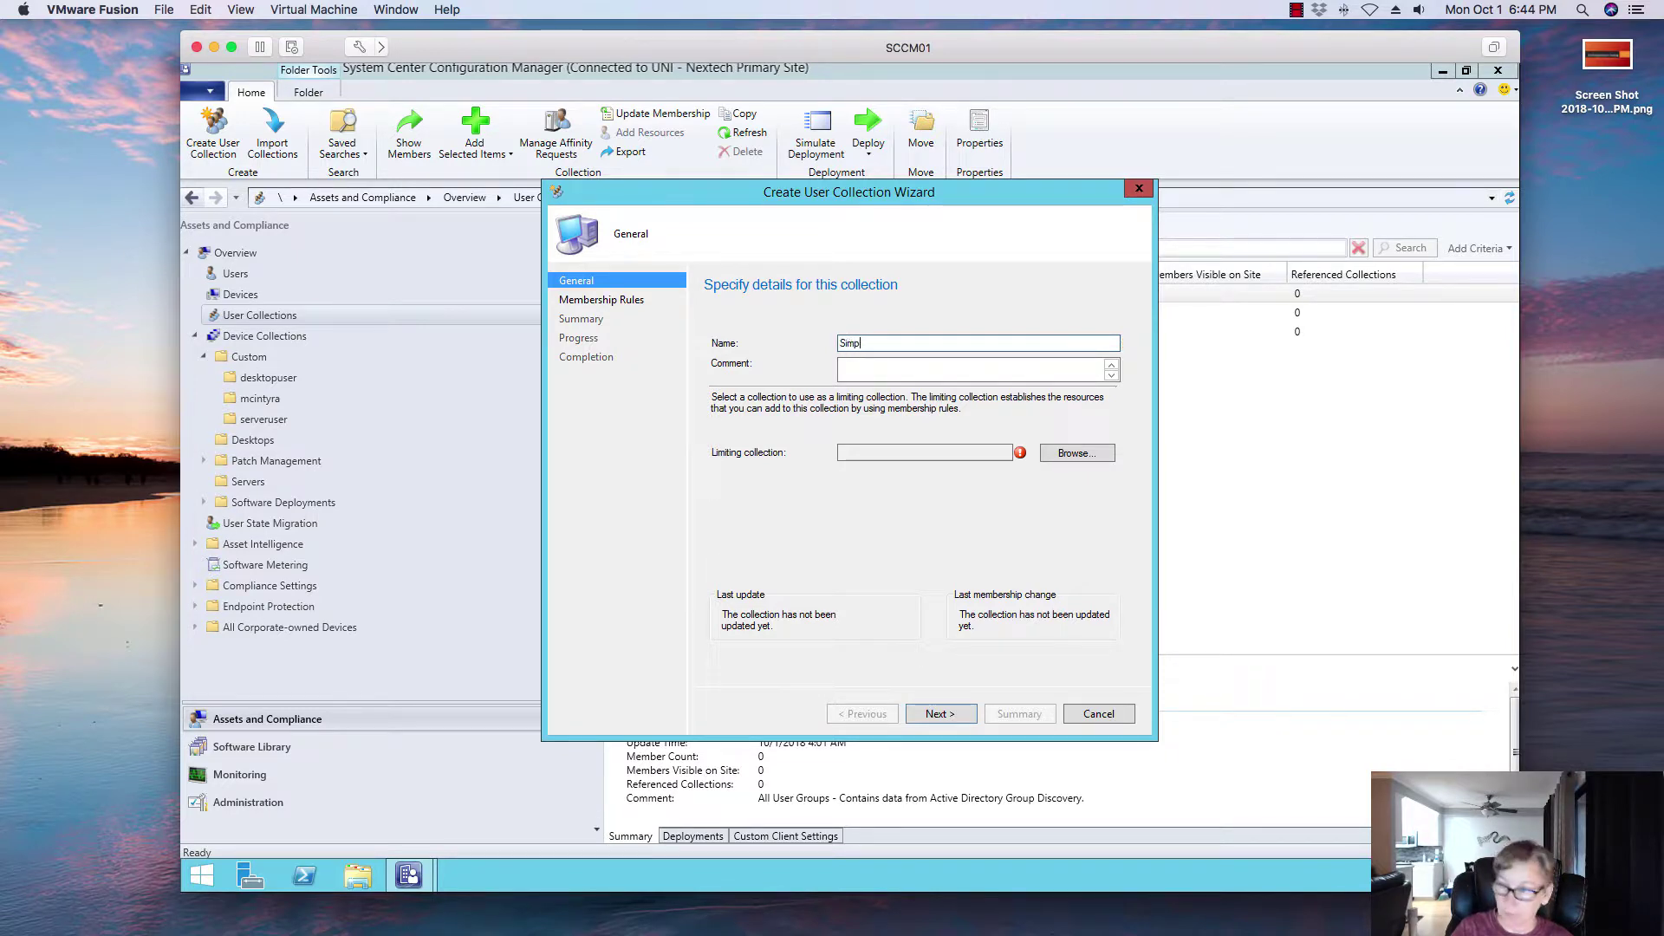
pyautogui.press('BackSpace')
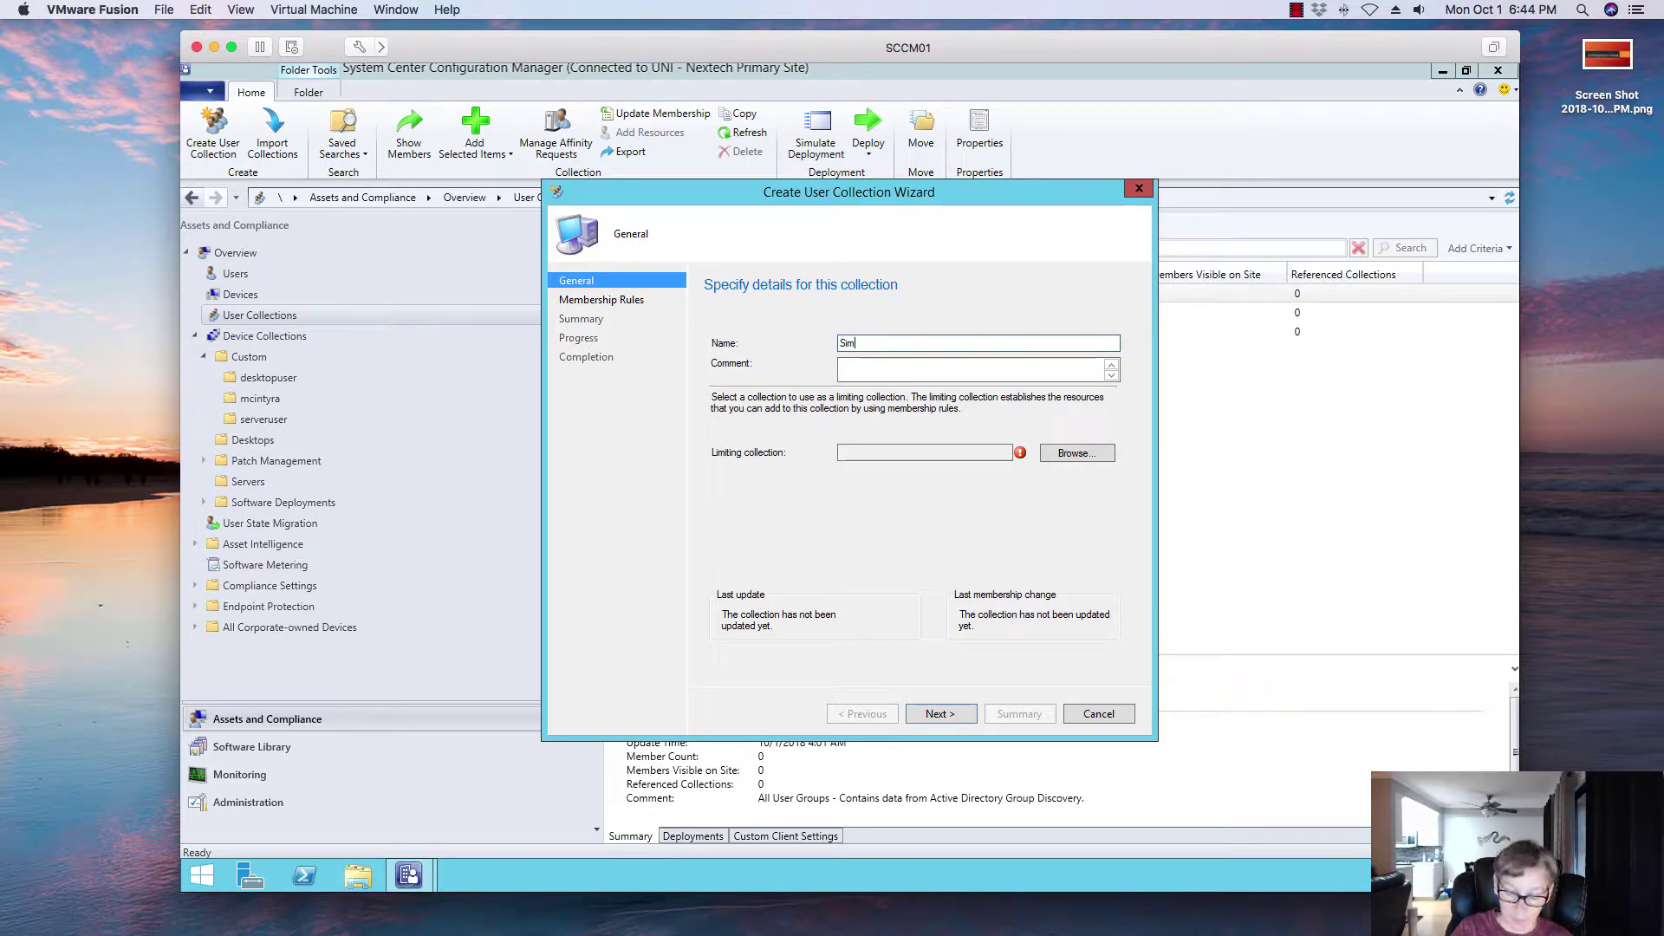
pyautogui.write('ple ')
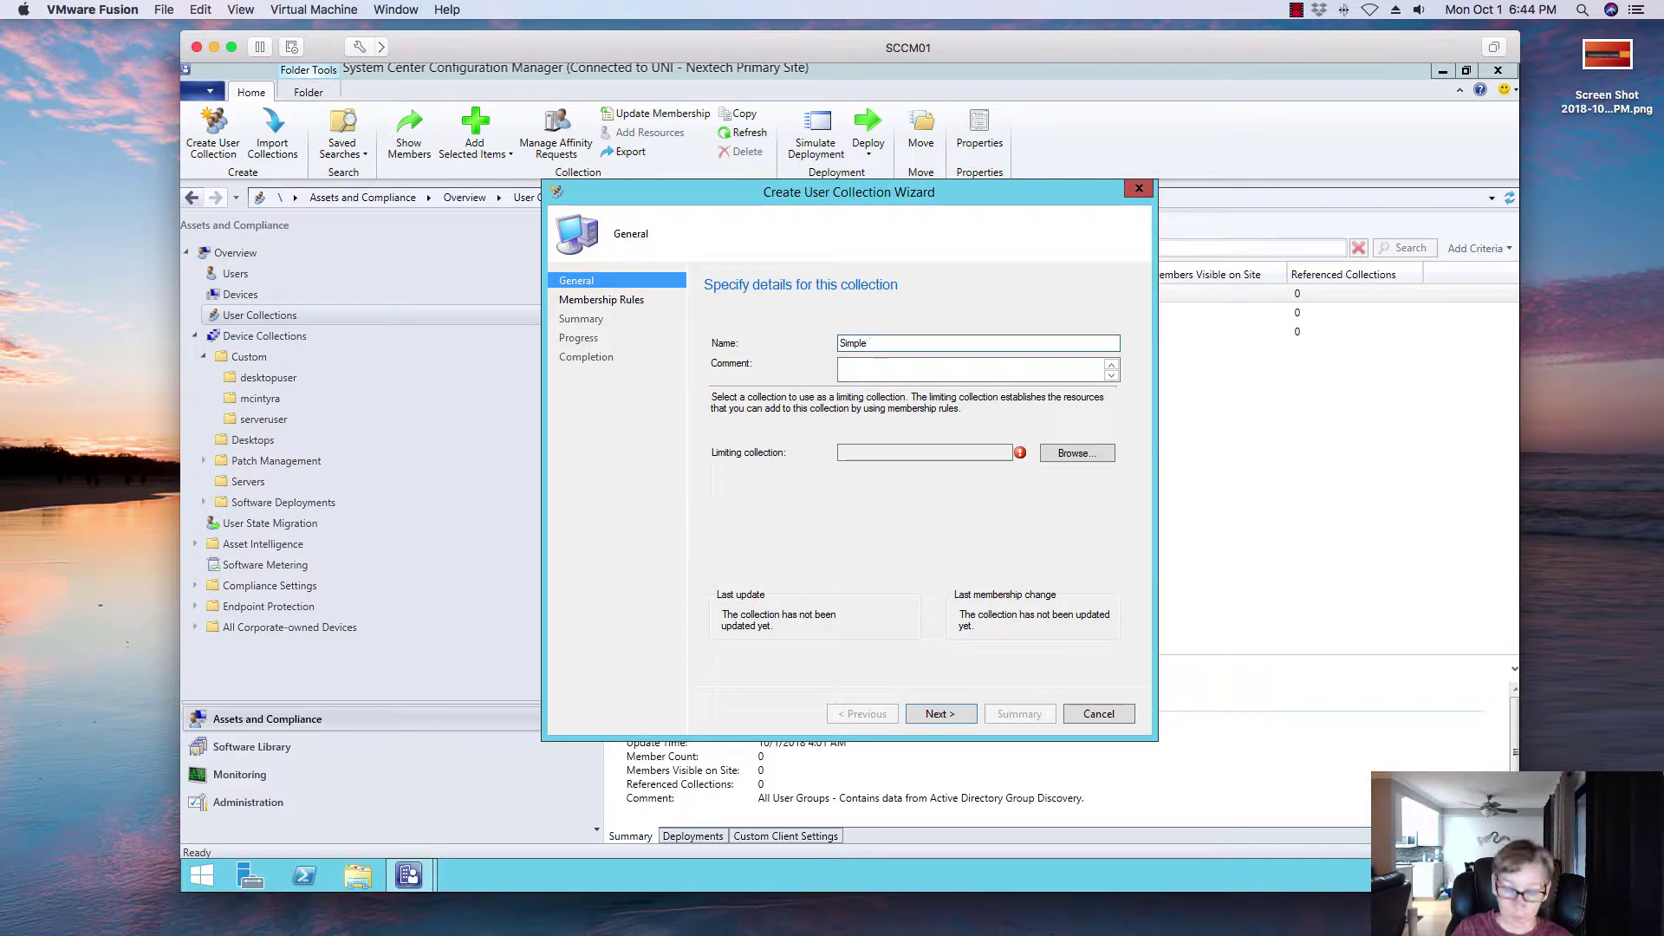
pyautogui.write('User C')
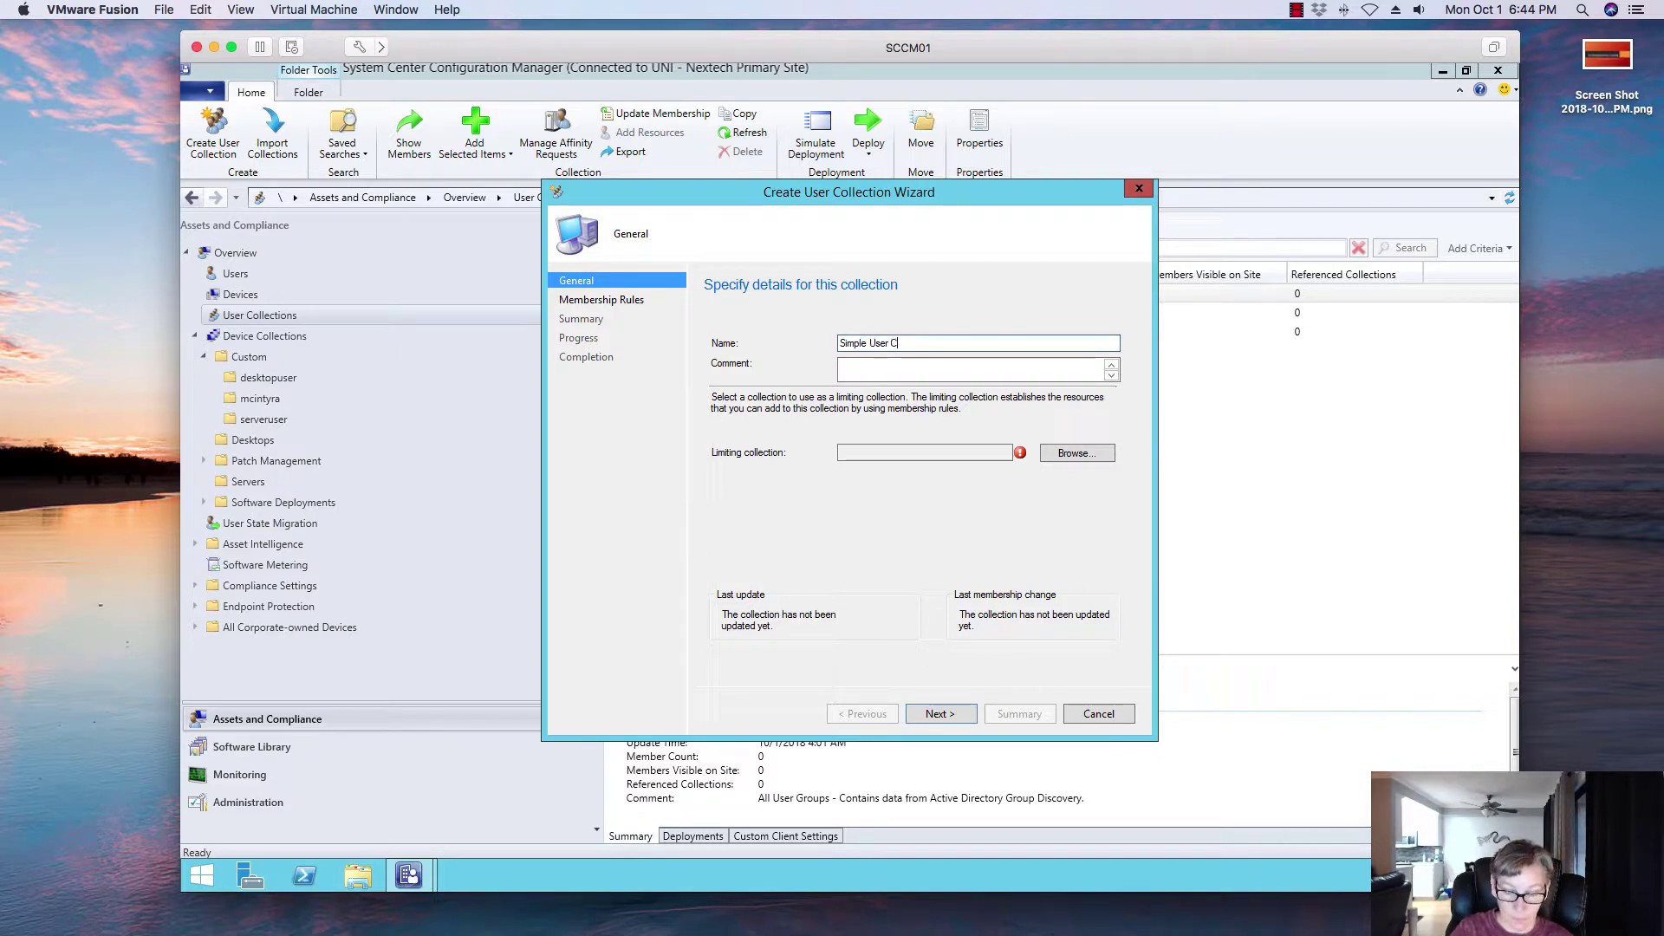
pyautogui.write('olection')
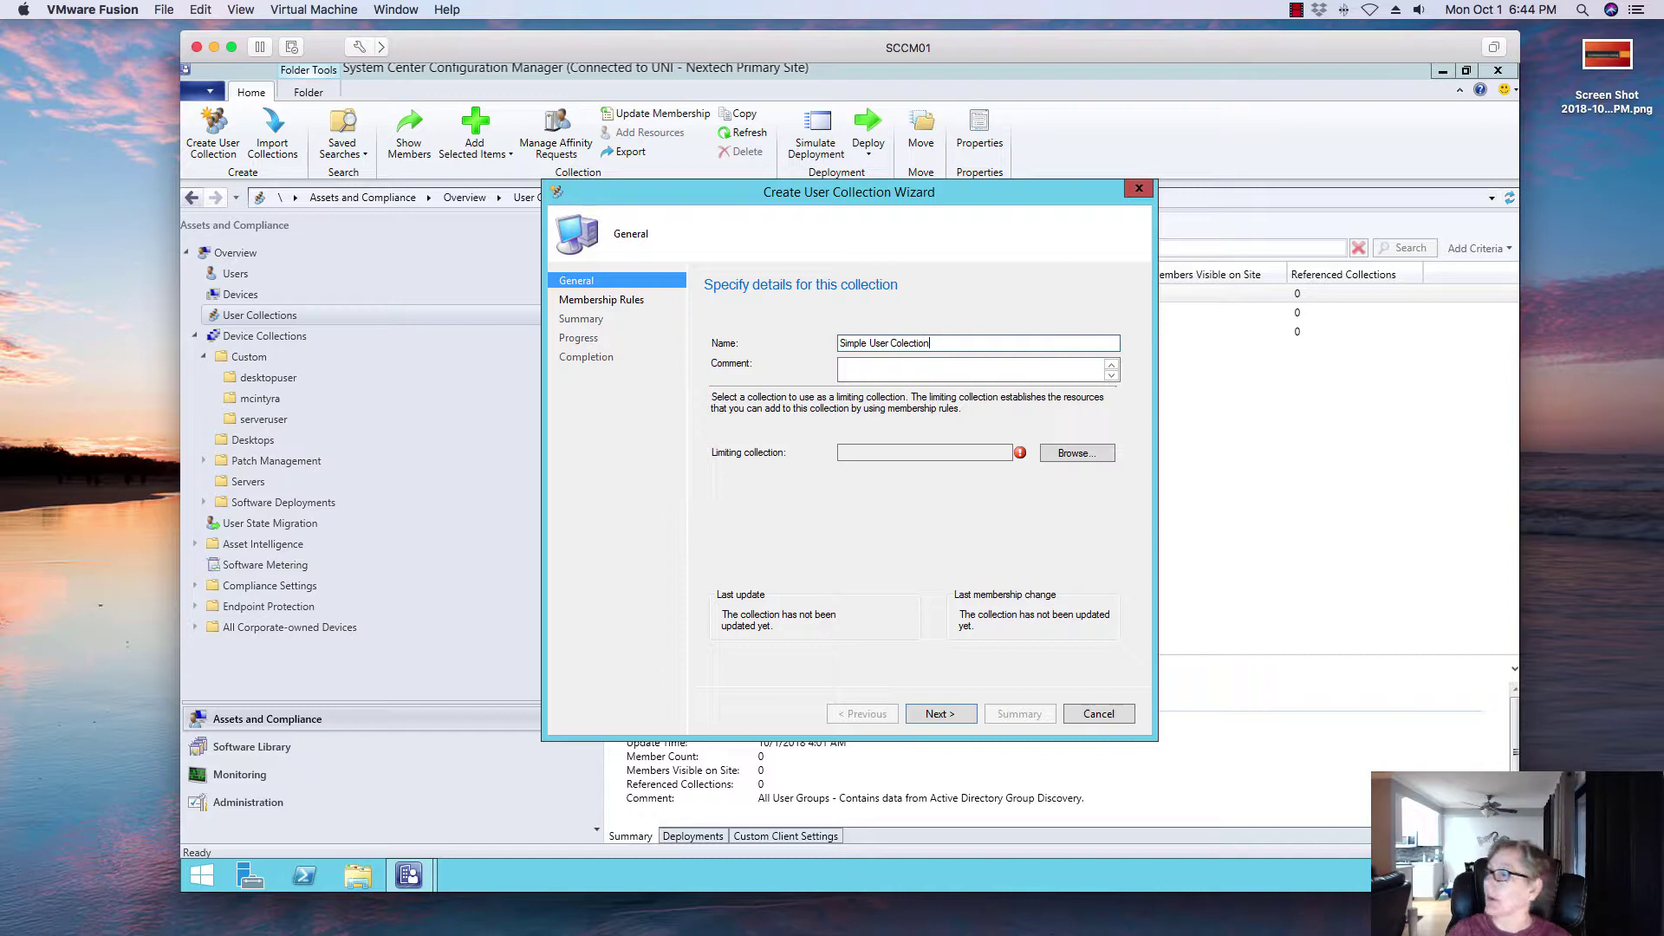
pyautogui.click(1073, 454)
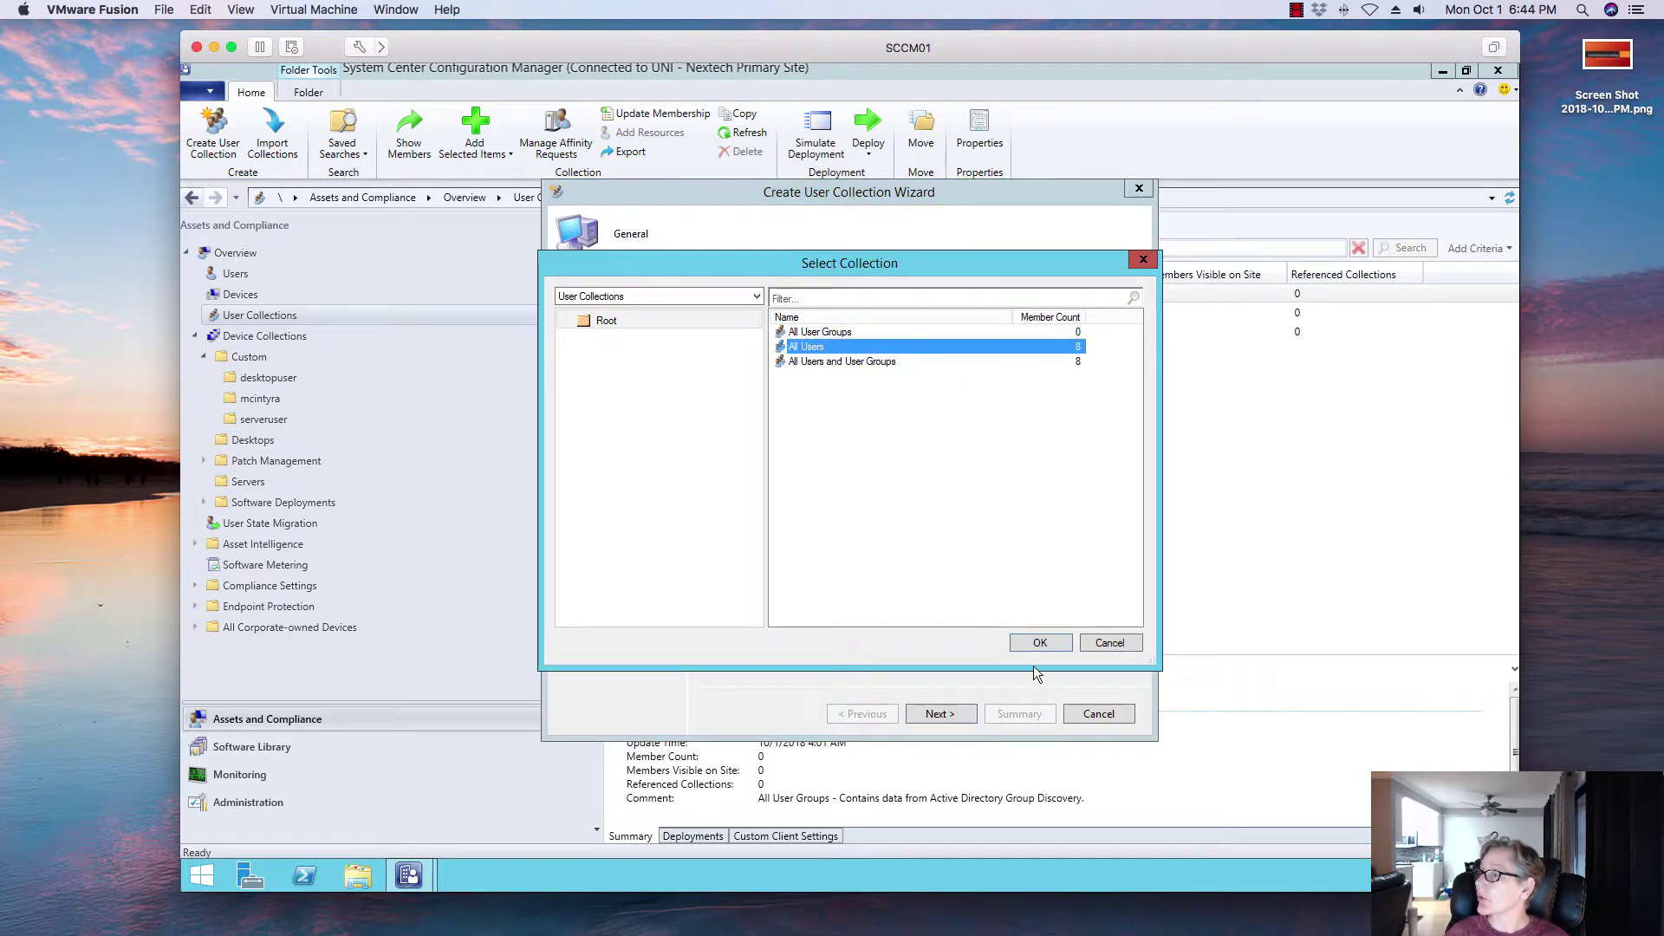
pyautogui.click(1038, 643)
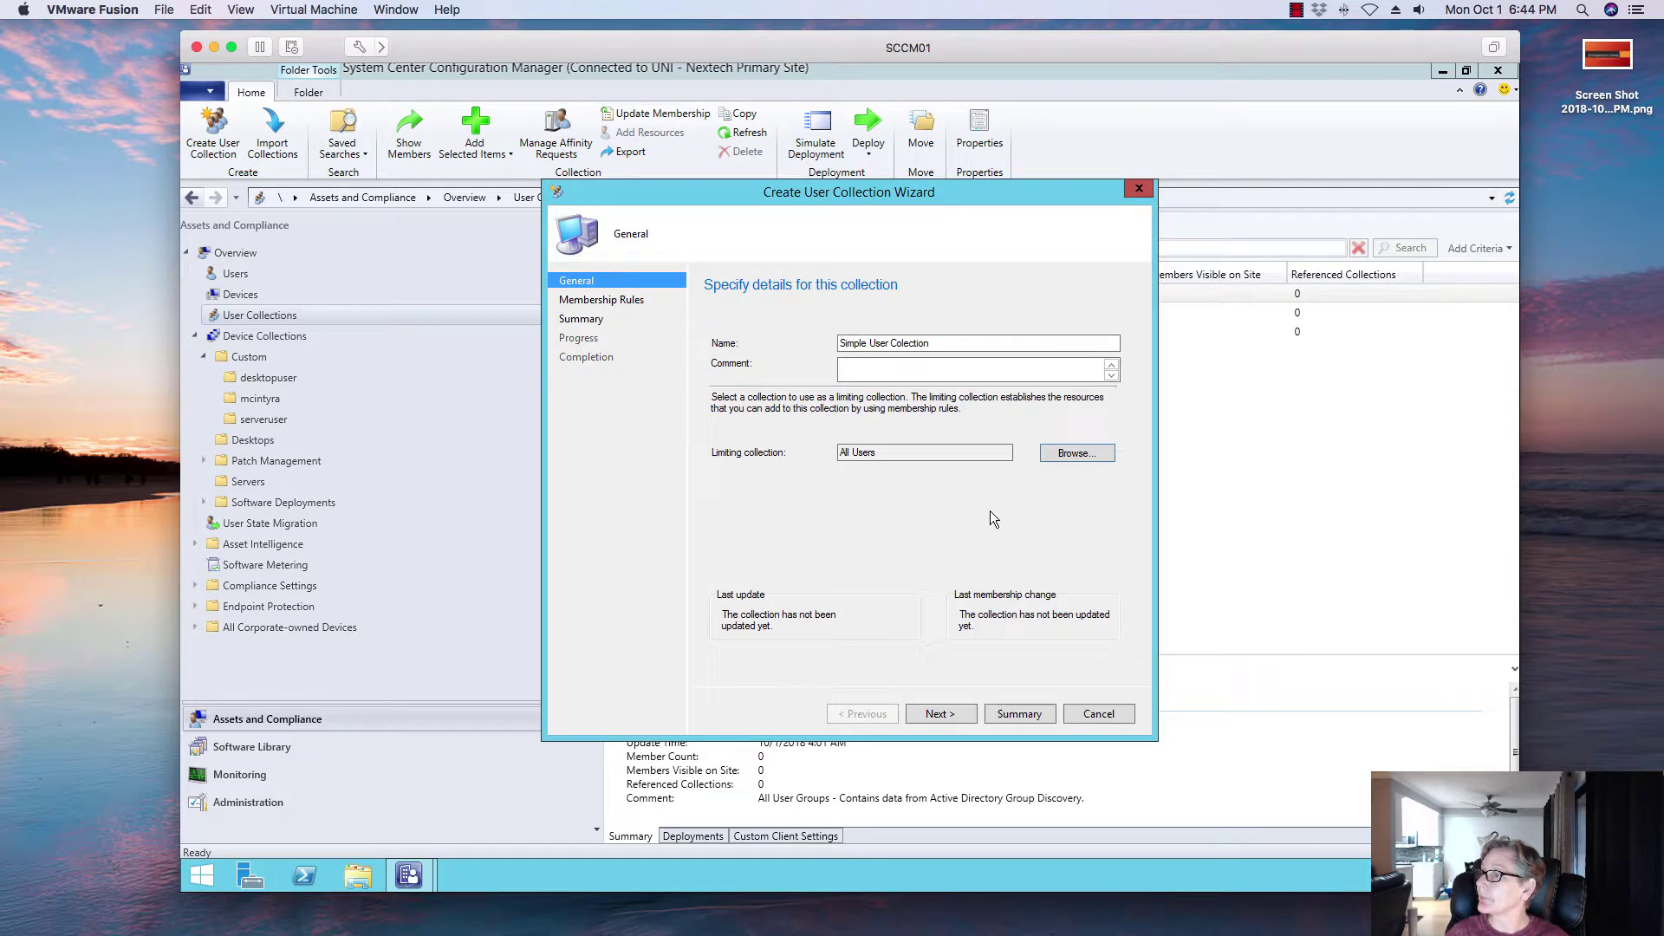
pyautogui.click(953, 718)
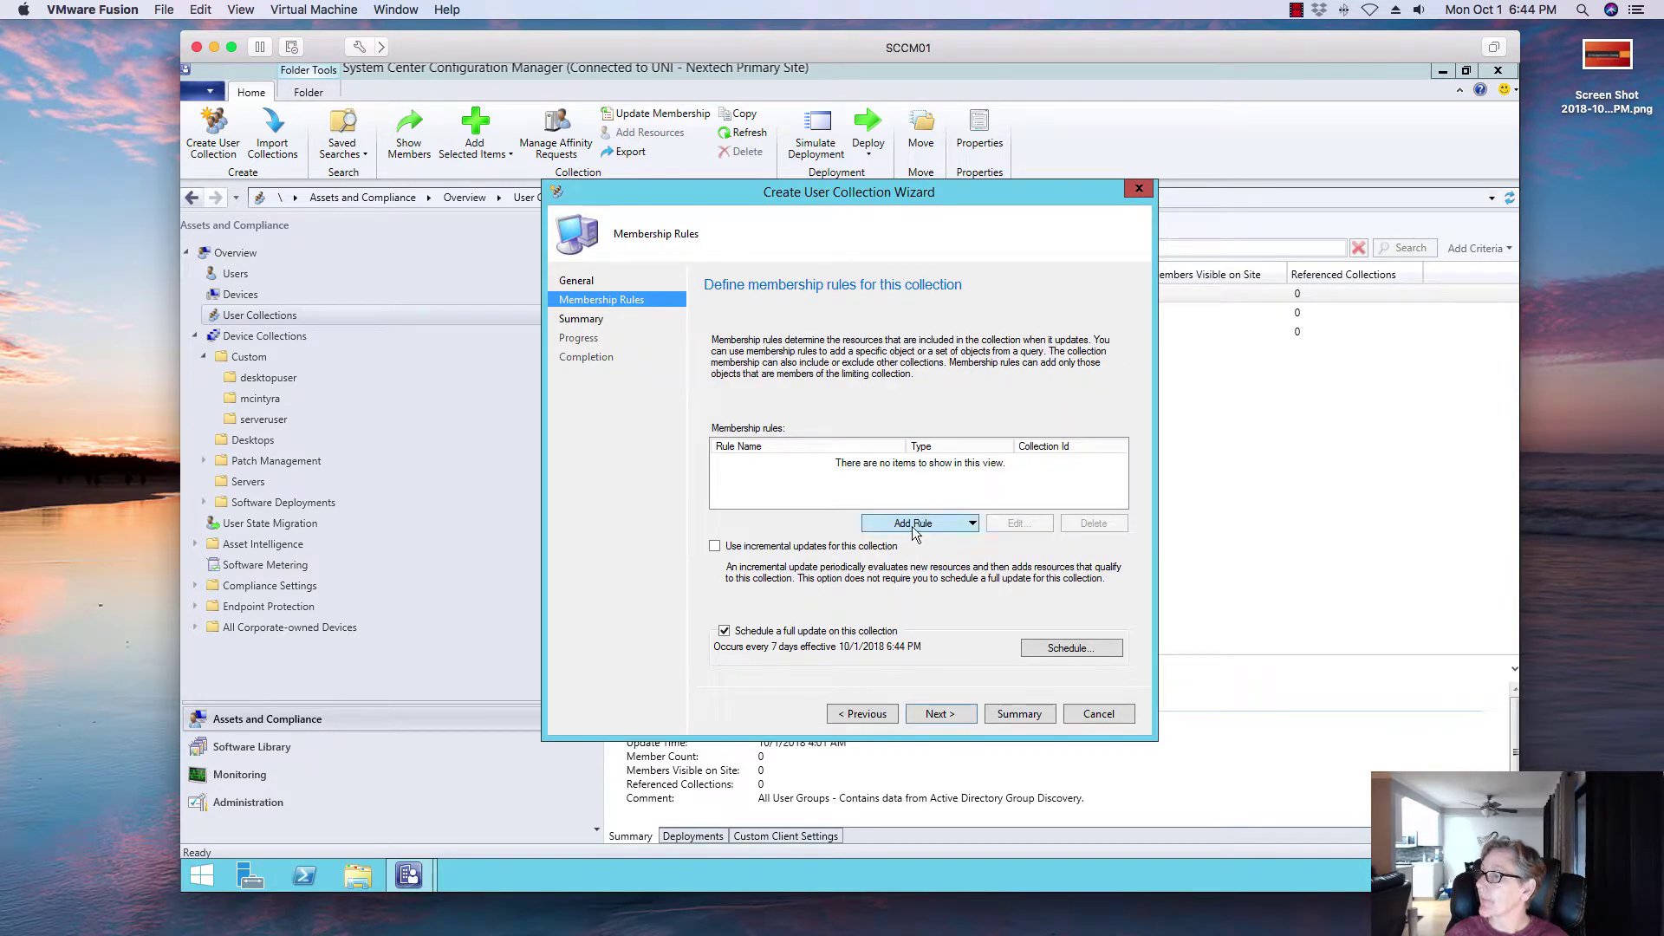
# Step: Add a direct membership rule and search user resources by account name
pyautogui.click(913, 524)
pyautogui.click(903, 545)
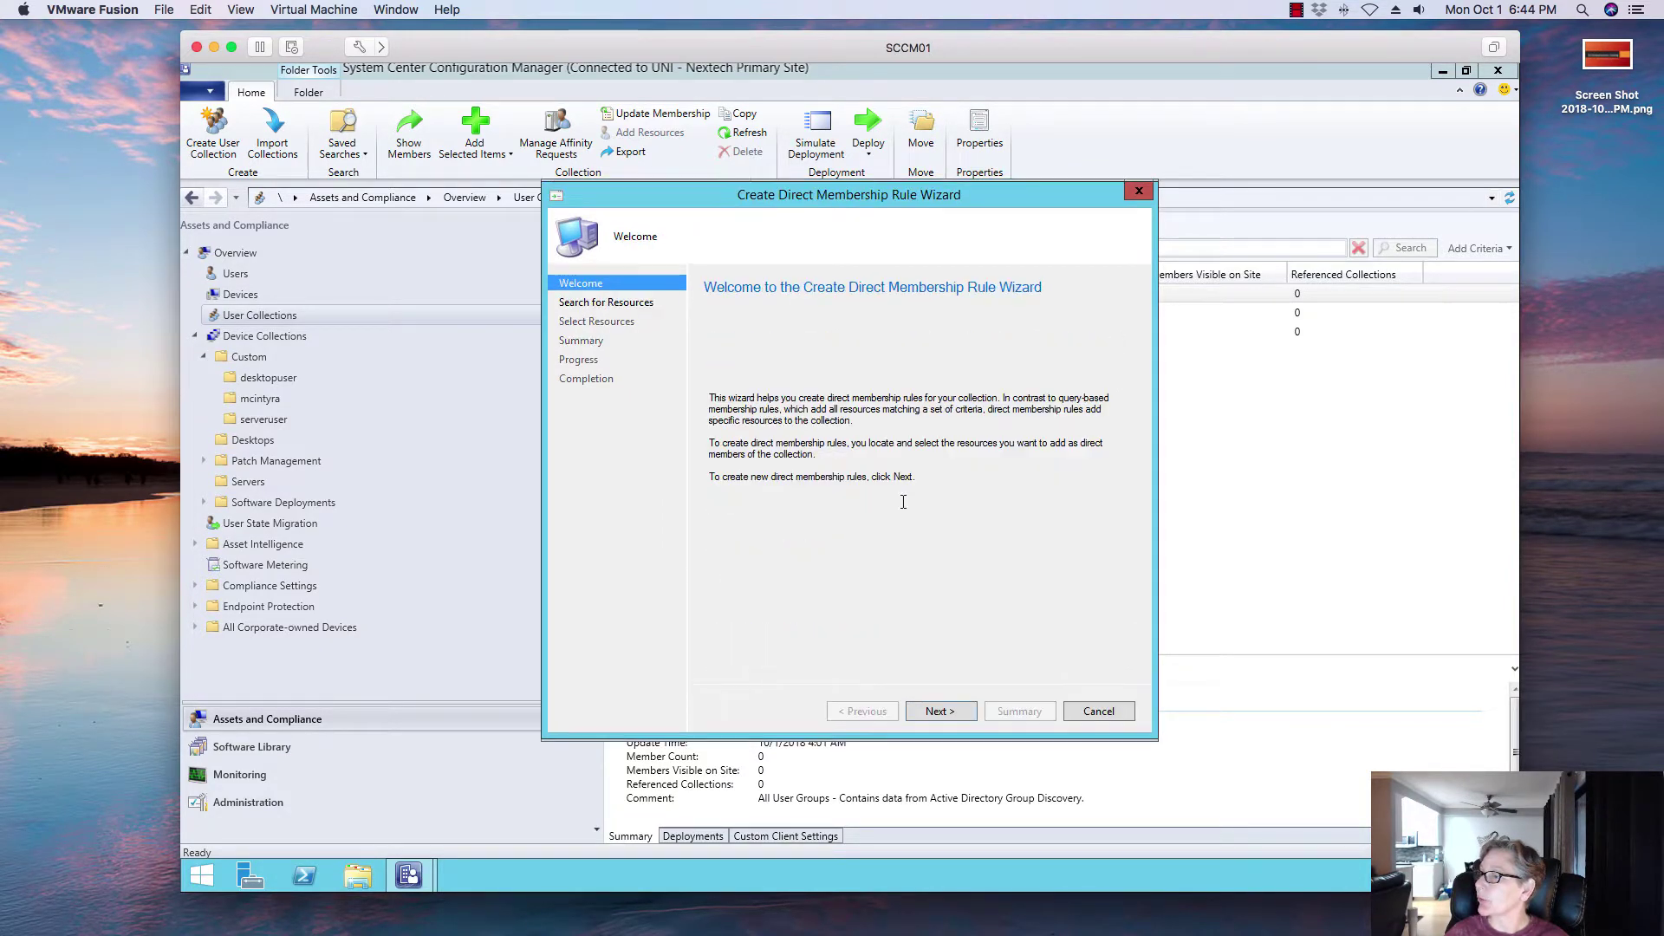
pyautogui.click(936, 713)
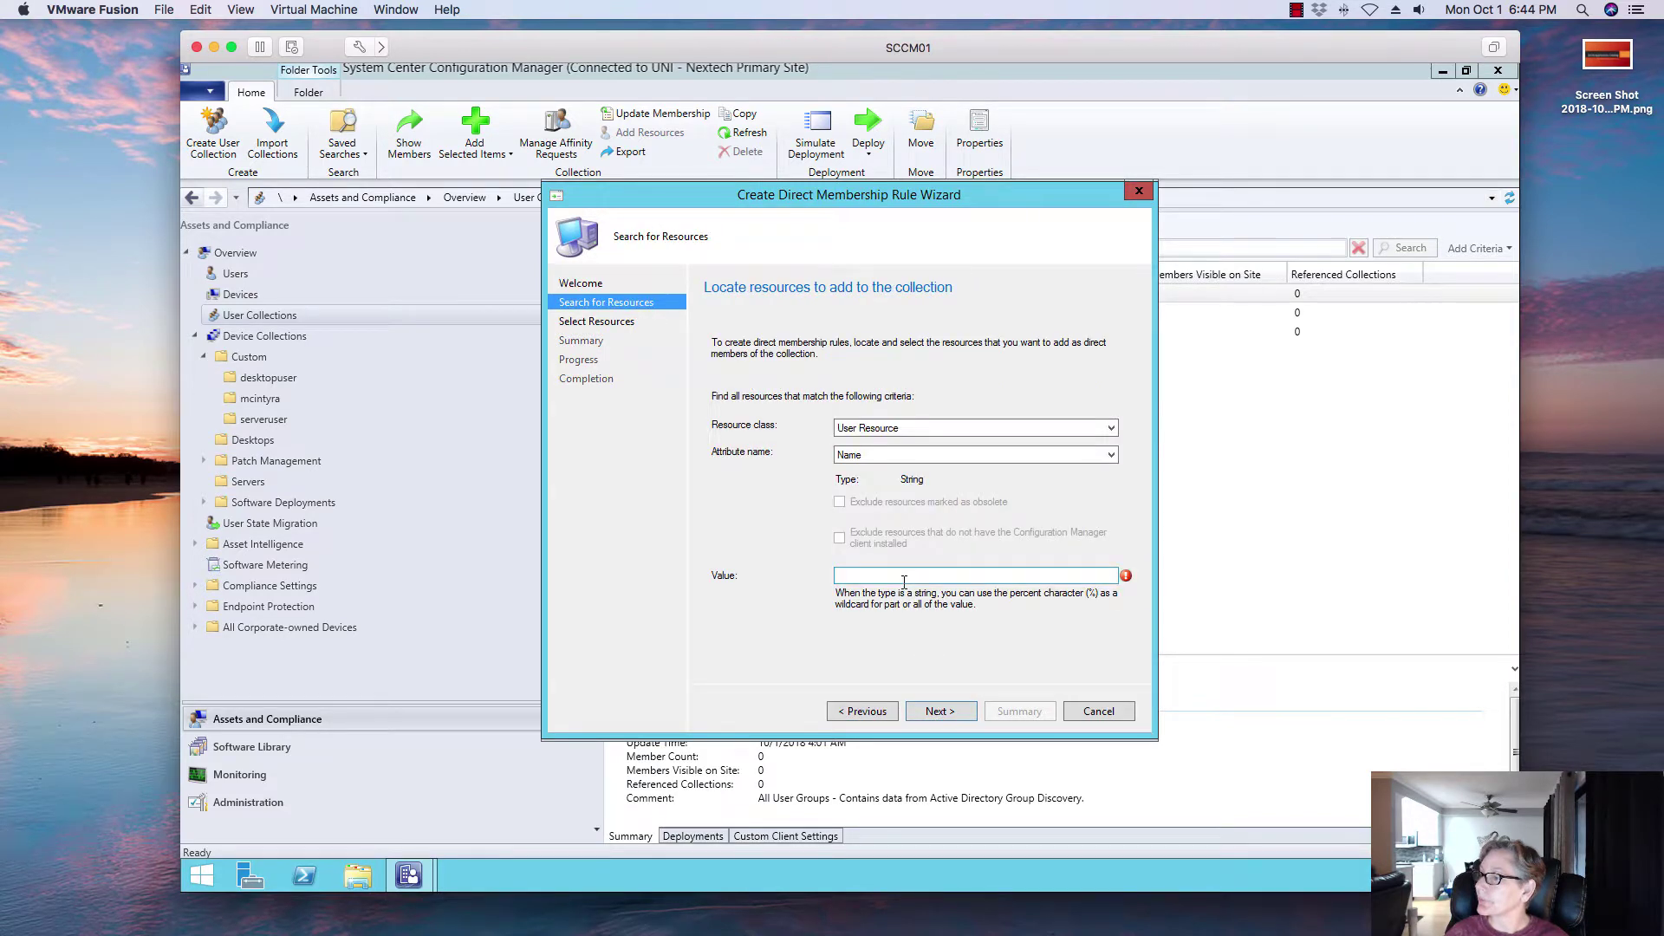
pyautogui.click(874, 577)
pyautogui.write('image')
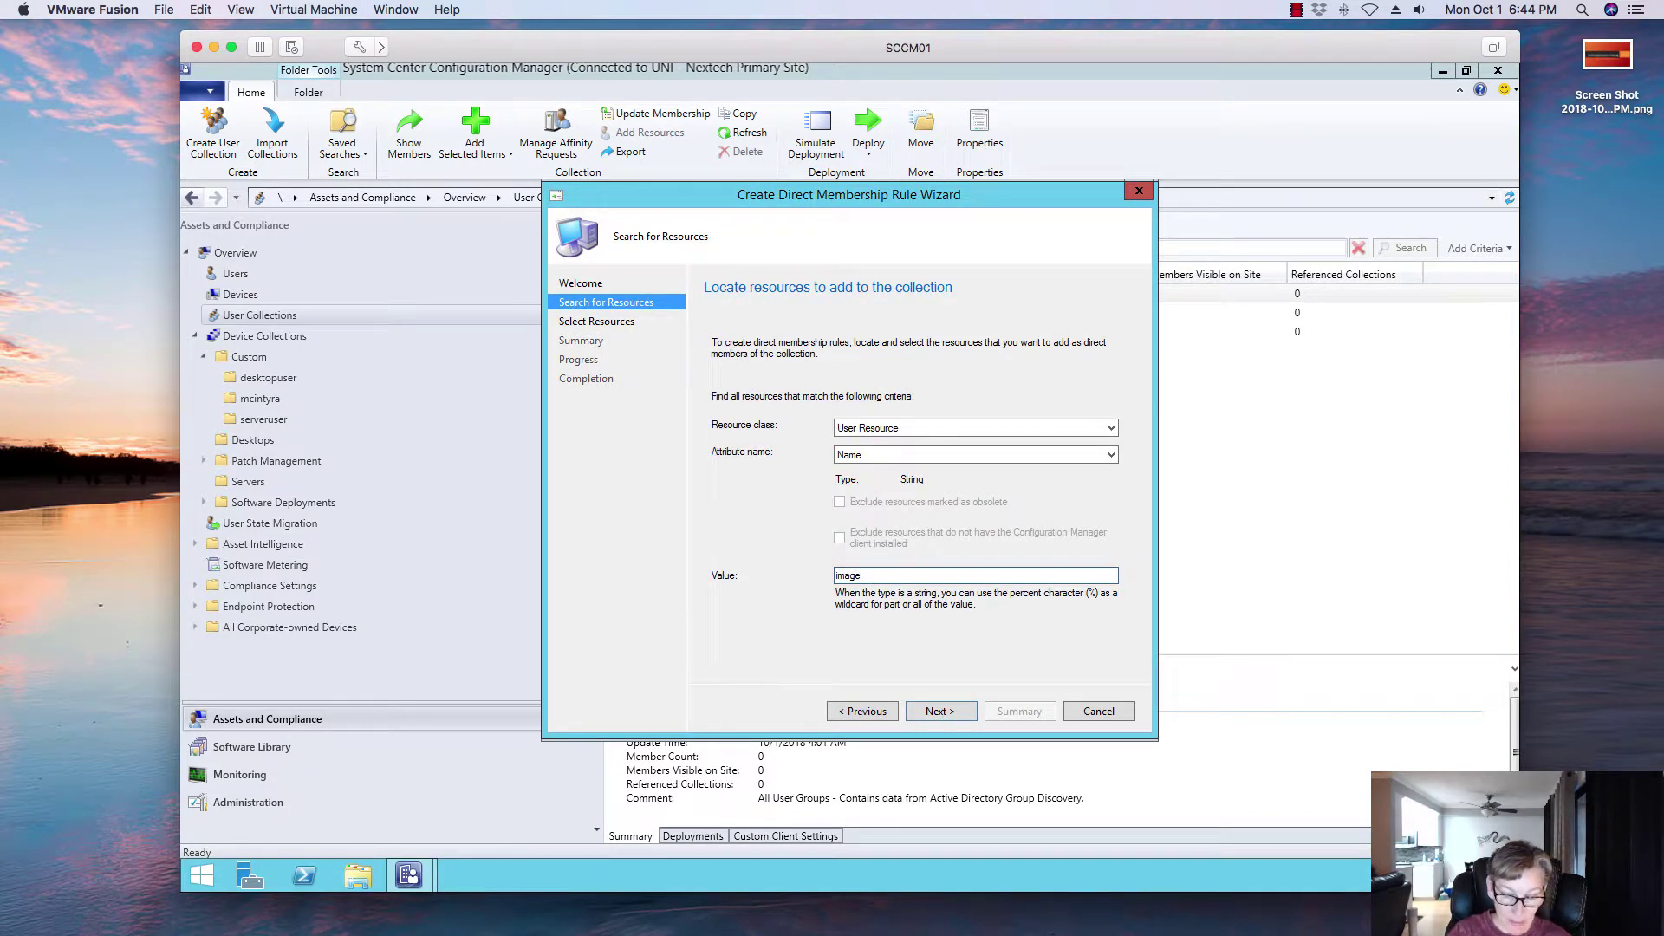
pyautogui.write('admin')
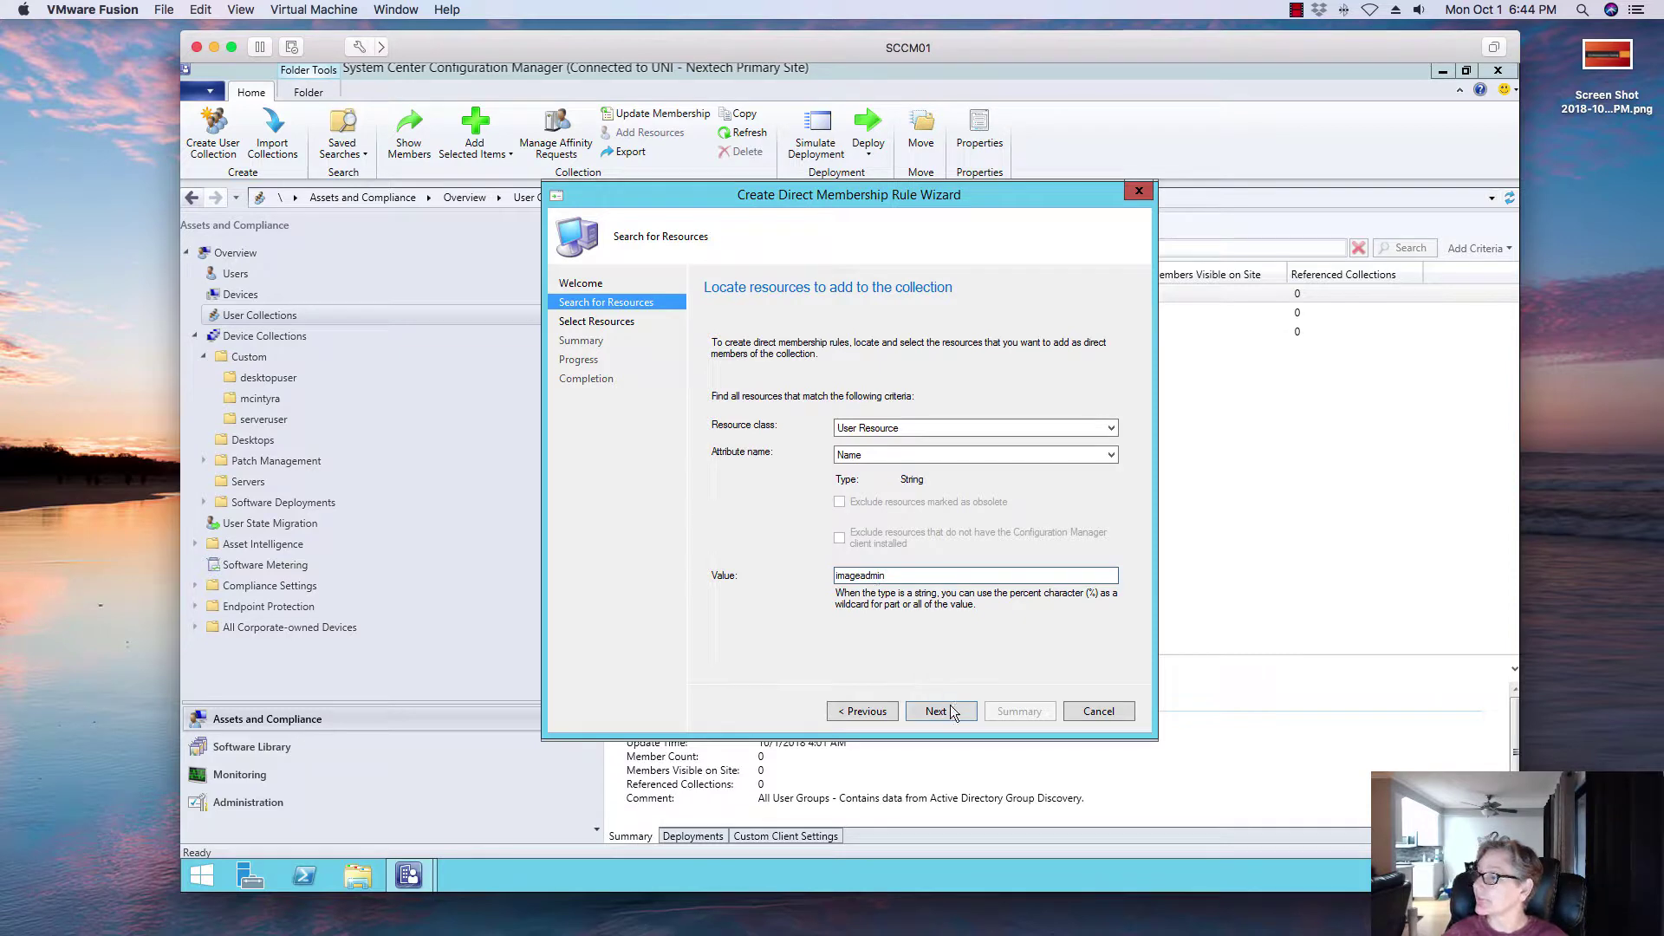
pyautogui.press('Return')
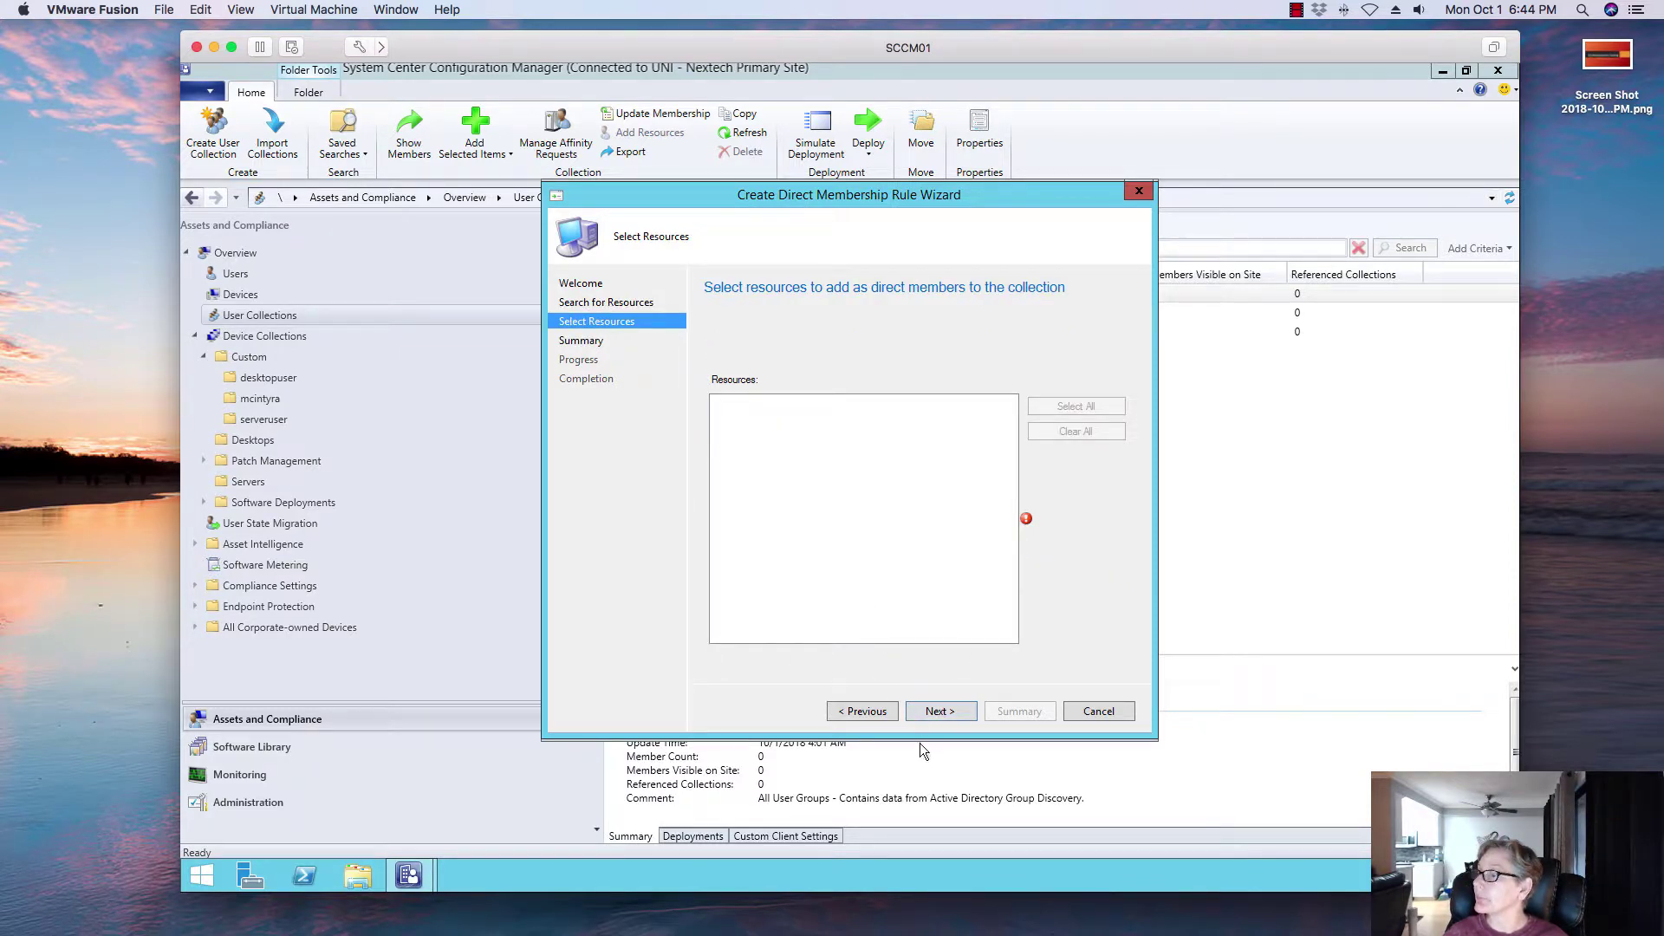
# Step: Shorten the search value by one character and rerun the search, which returns no resources
pyautogui.click(860, 711)
pyautogui.click(922, 573)
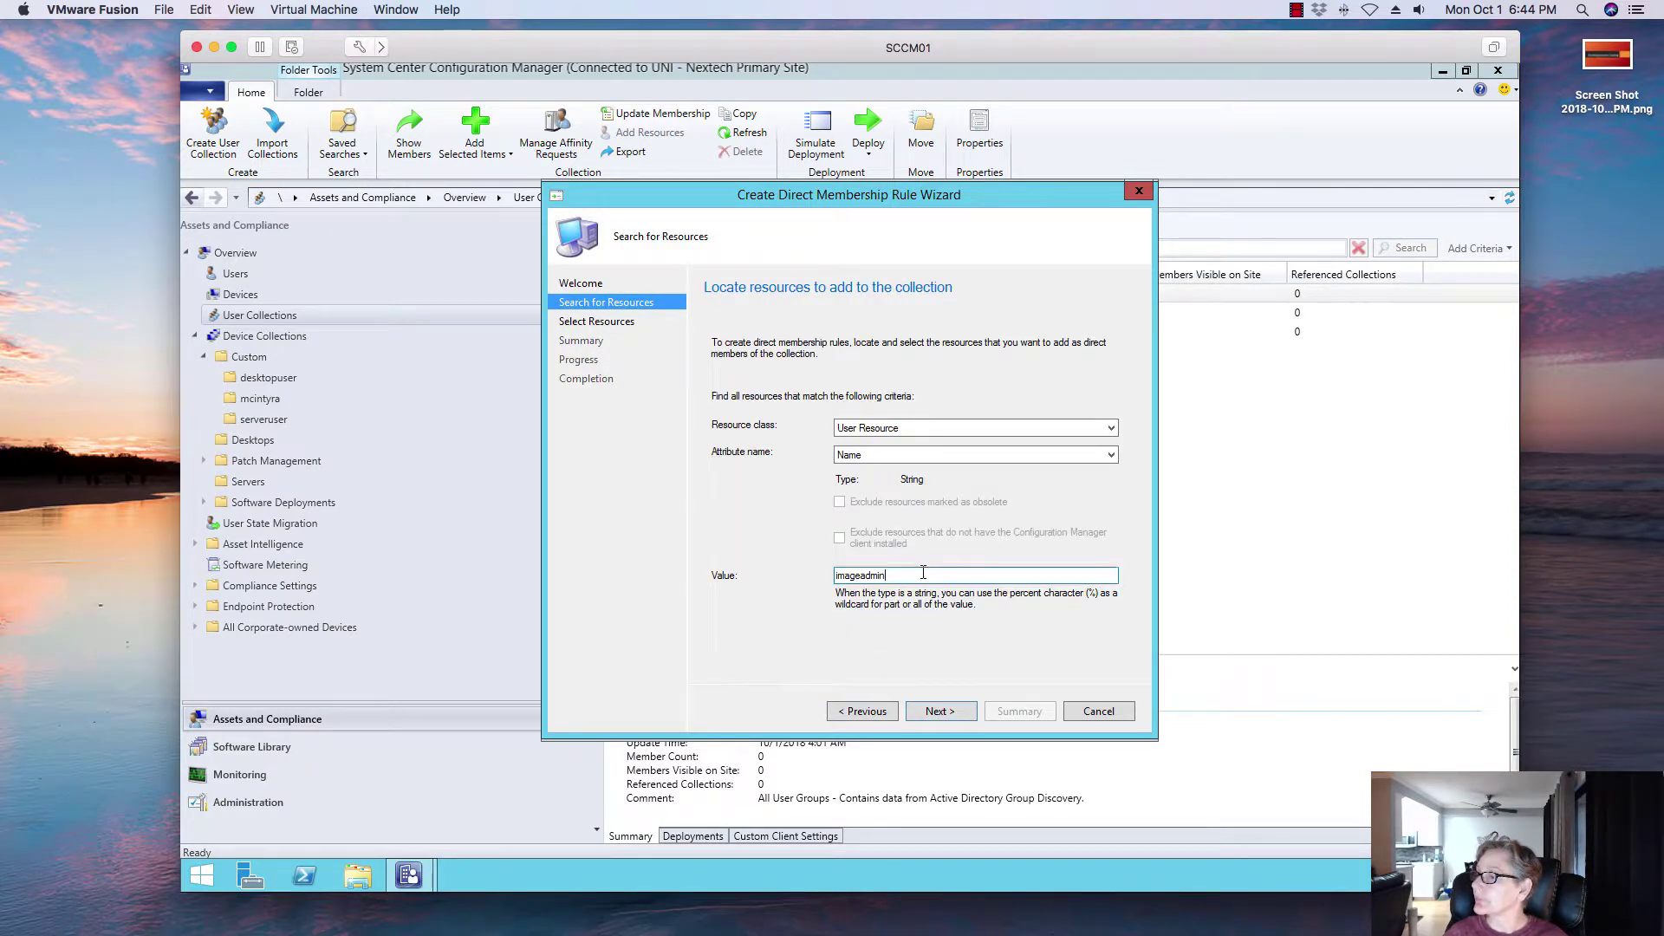
pyautogui.press('BackSpace')
pyautogui.press('BackSpace')
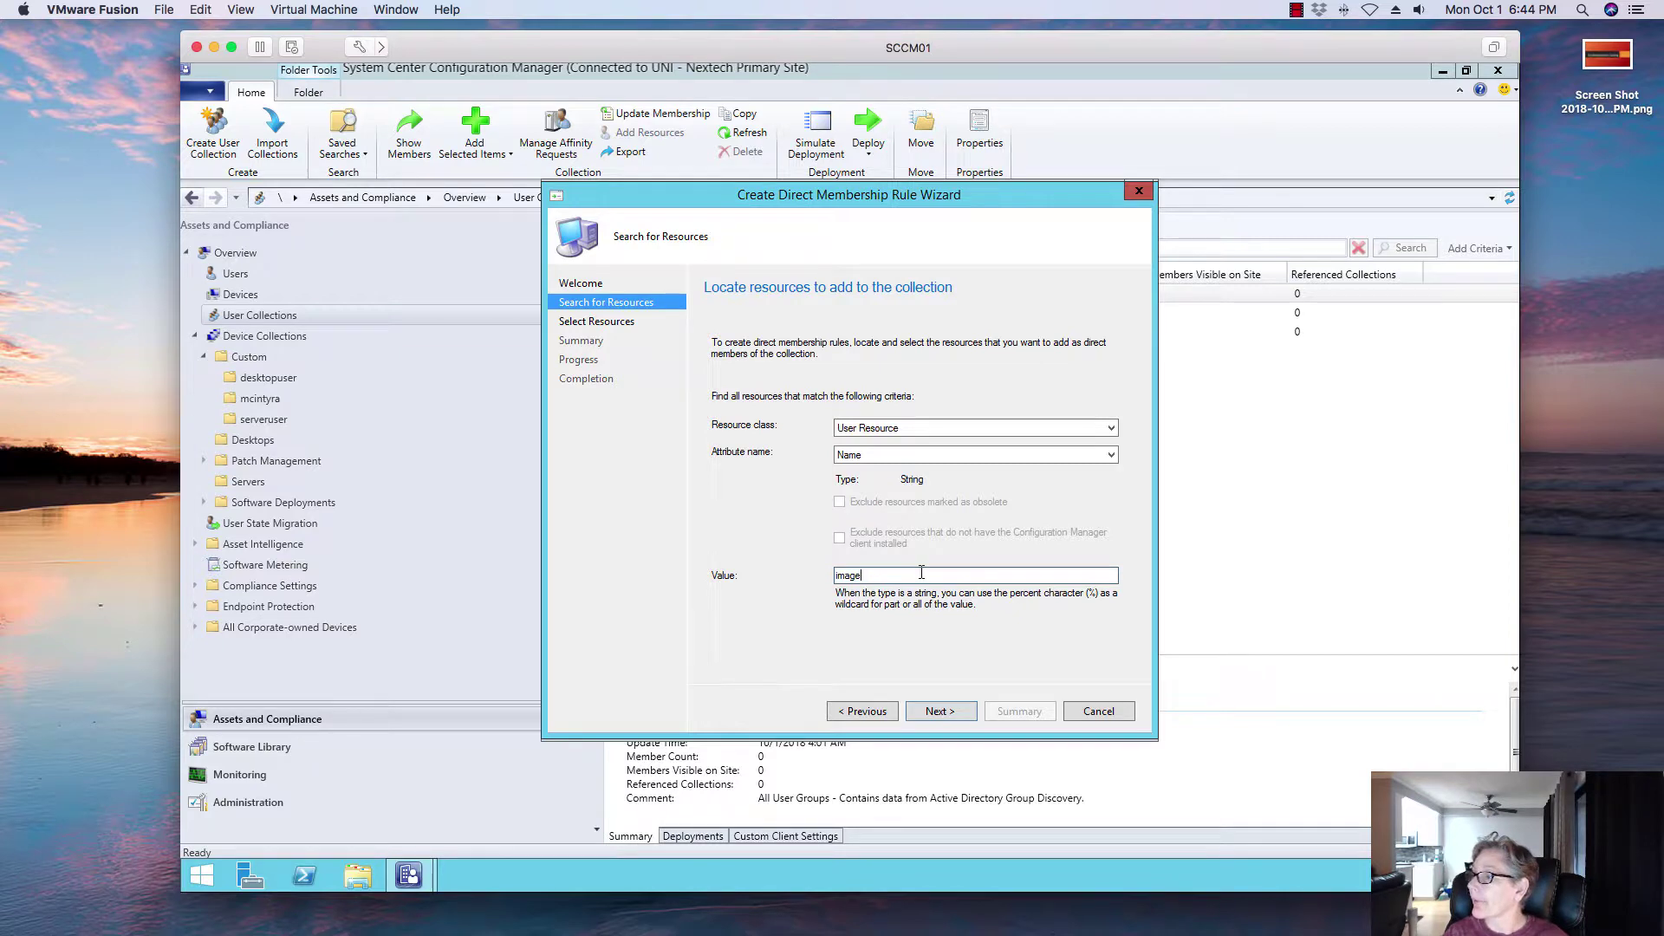
pyautogui.click(924, 712)
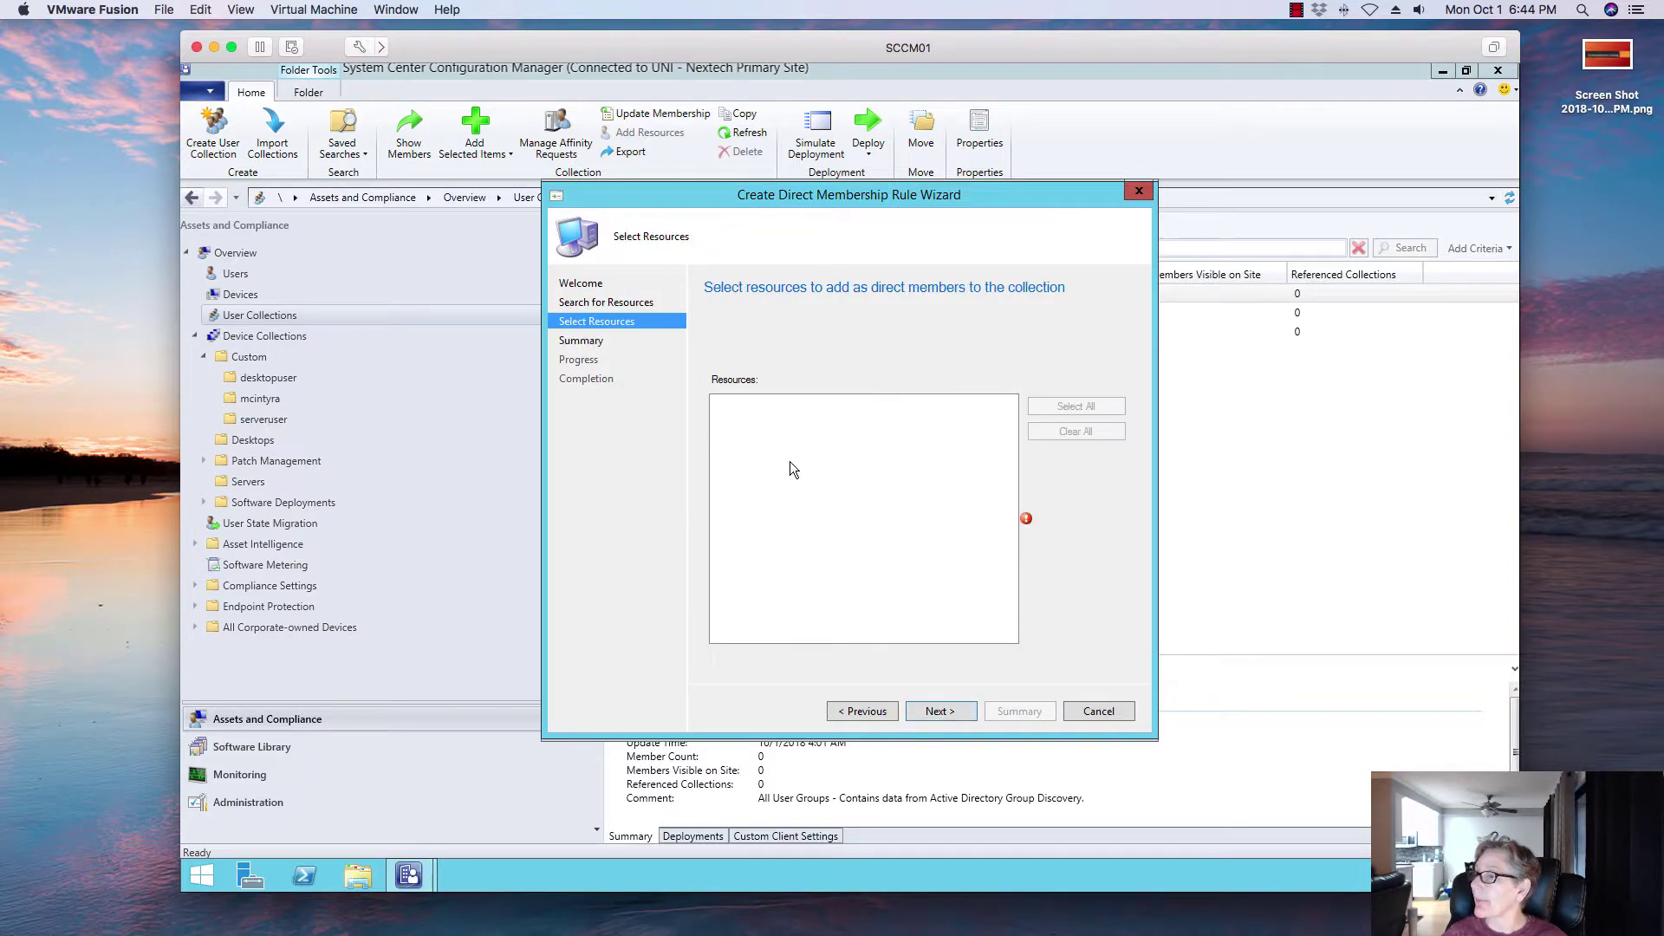
pyautogui.click(858, 714)
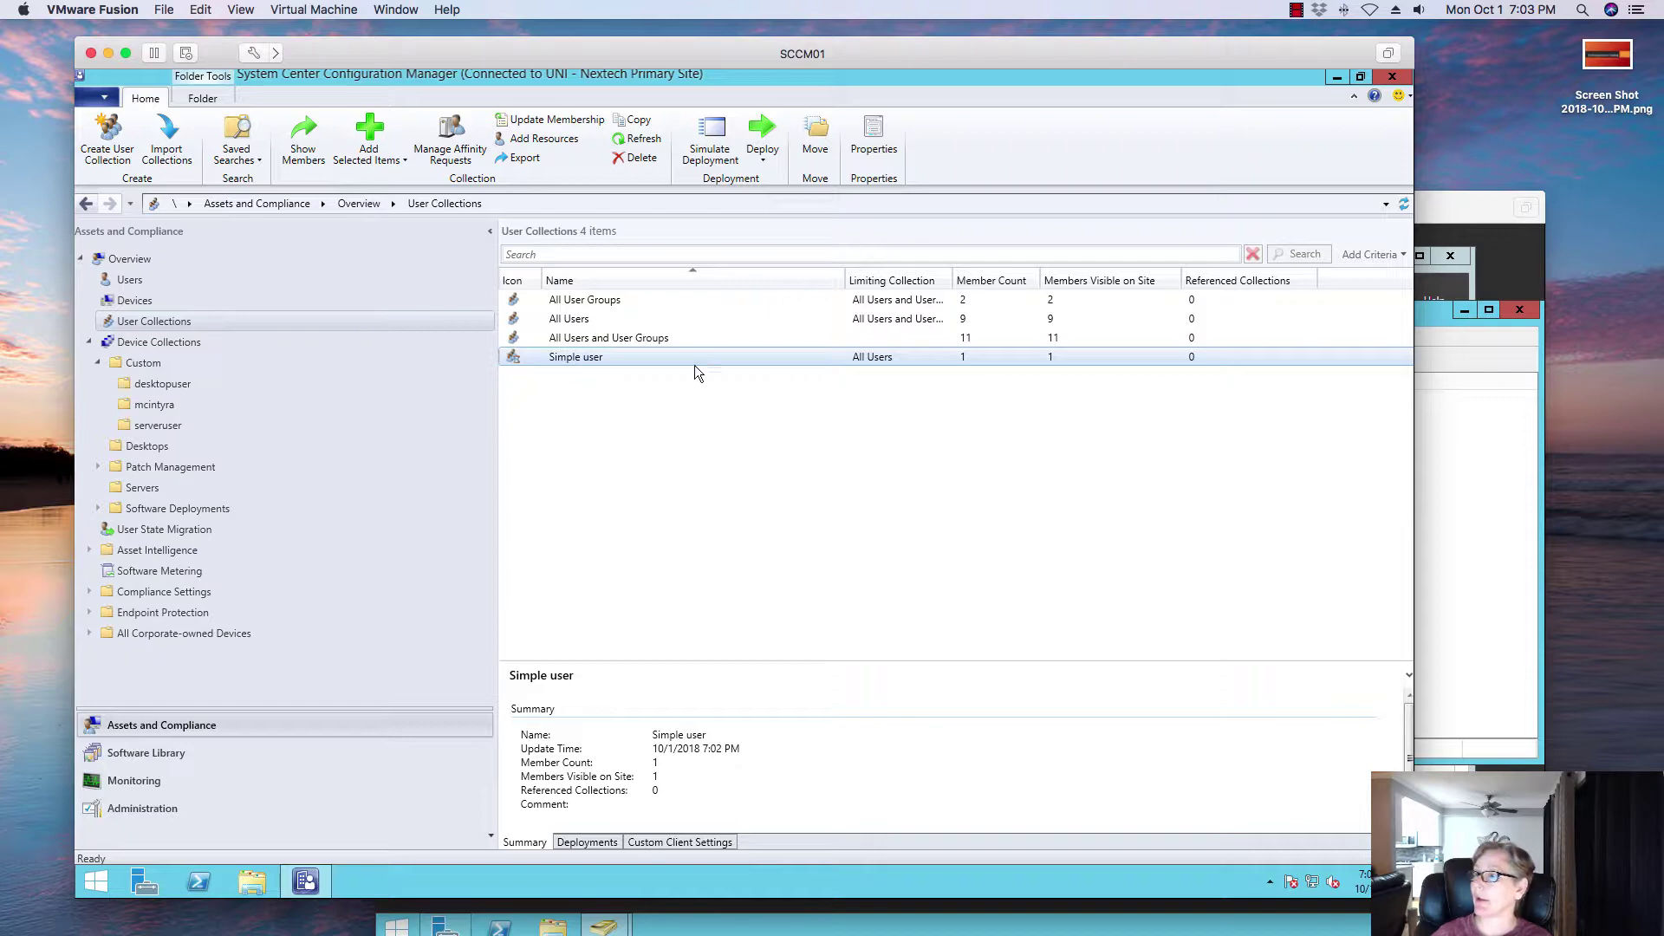
# Step: Refresh the user collections to show Simple user with 2 members, then open Desktop applications
pyautogui.click(1403, 204)
pyautogui.click(598, 354)
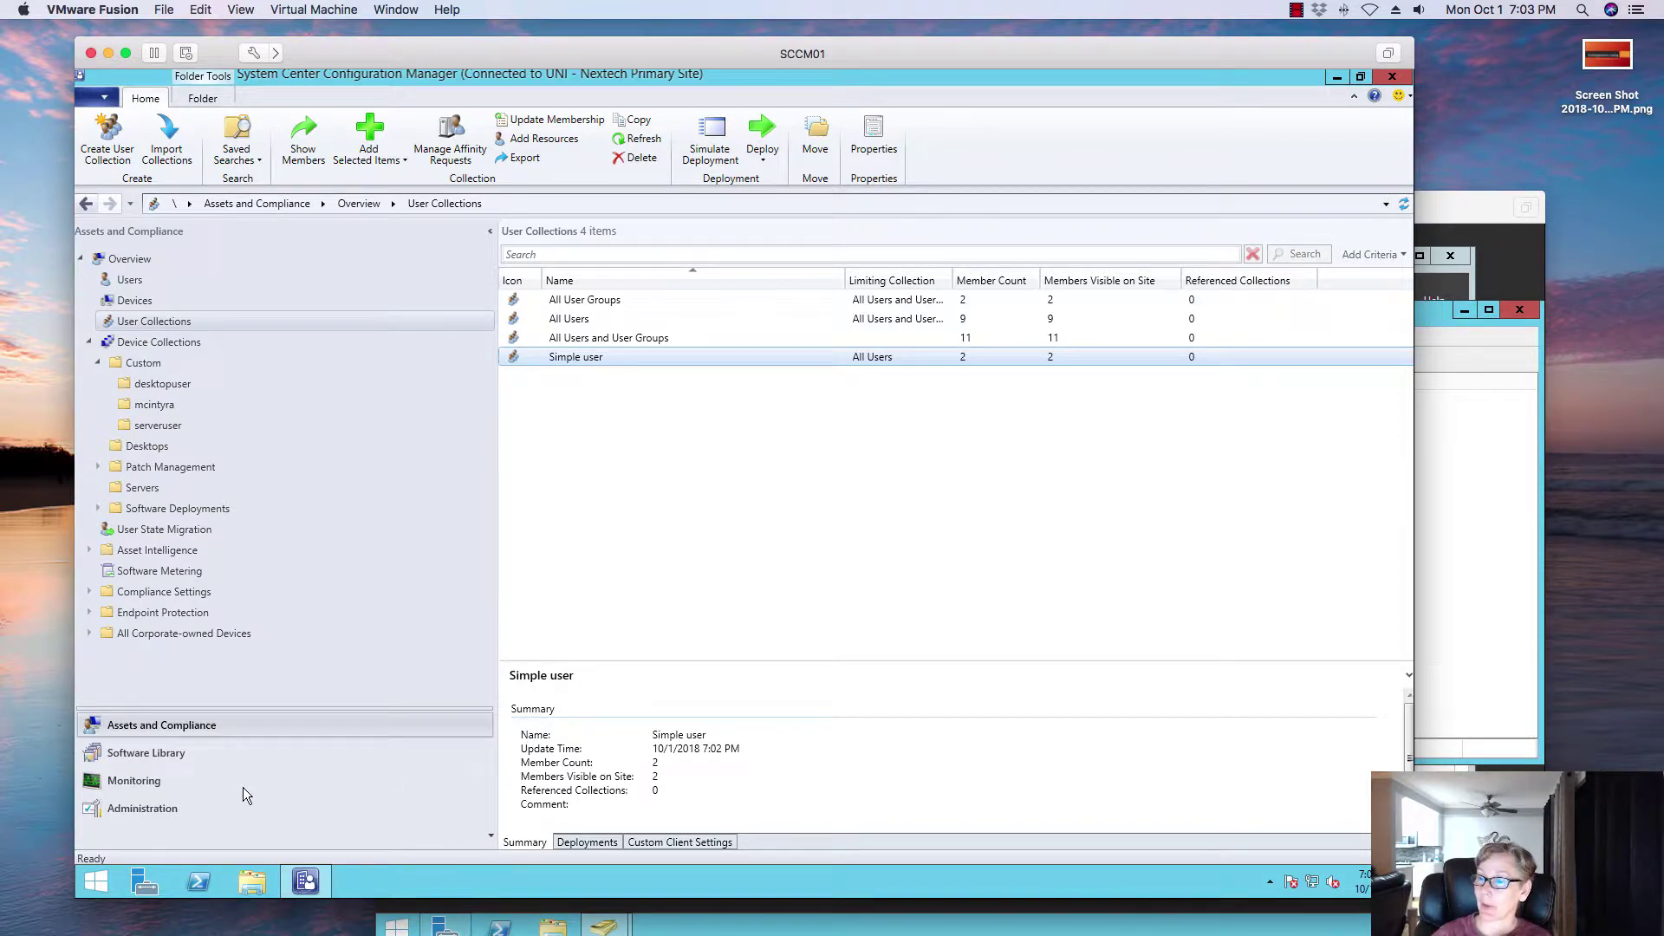
pyautogui.click(199, 752)
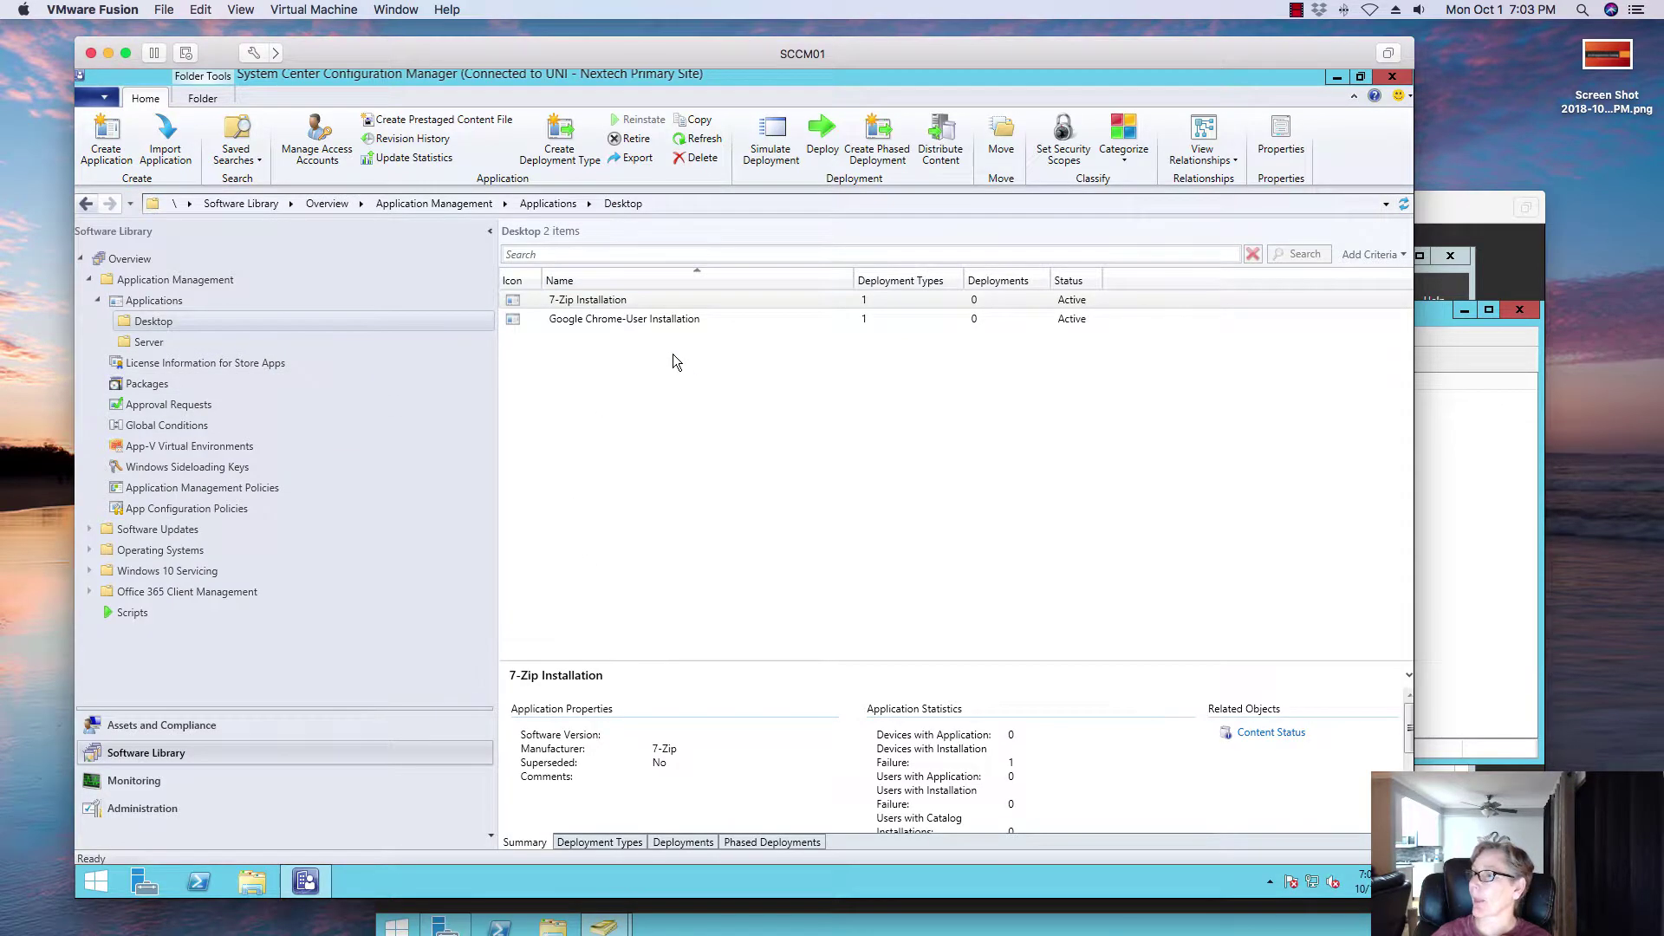
# Step: Start deploying Google Chrome-User Installation with the Simple user collection as the target
pyautogui.click(655, 320)
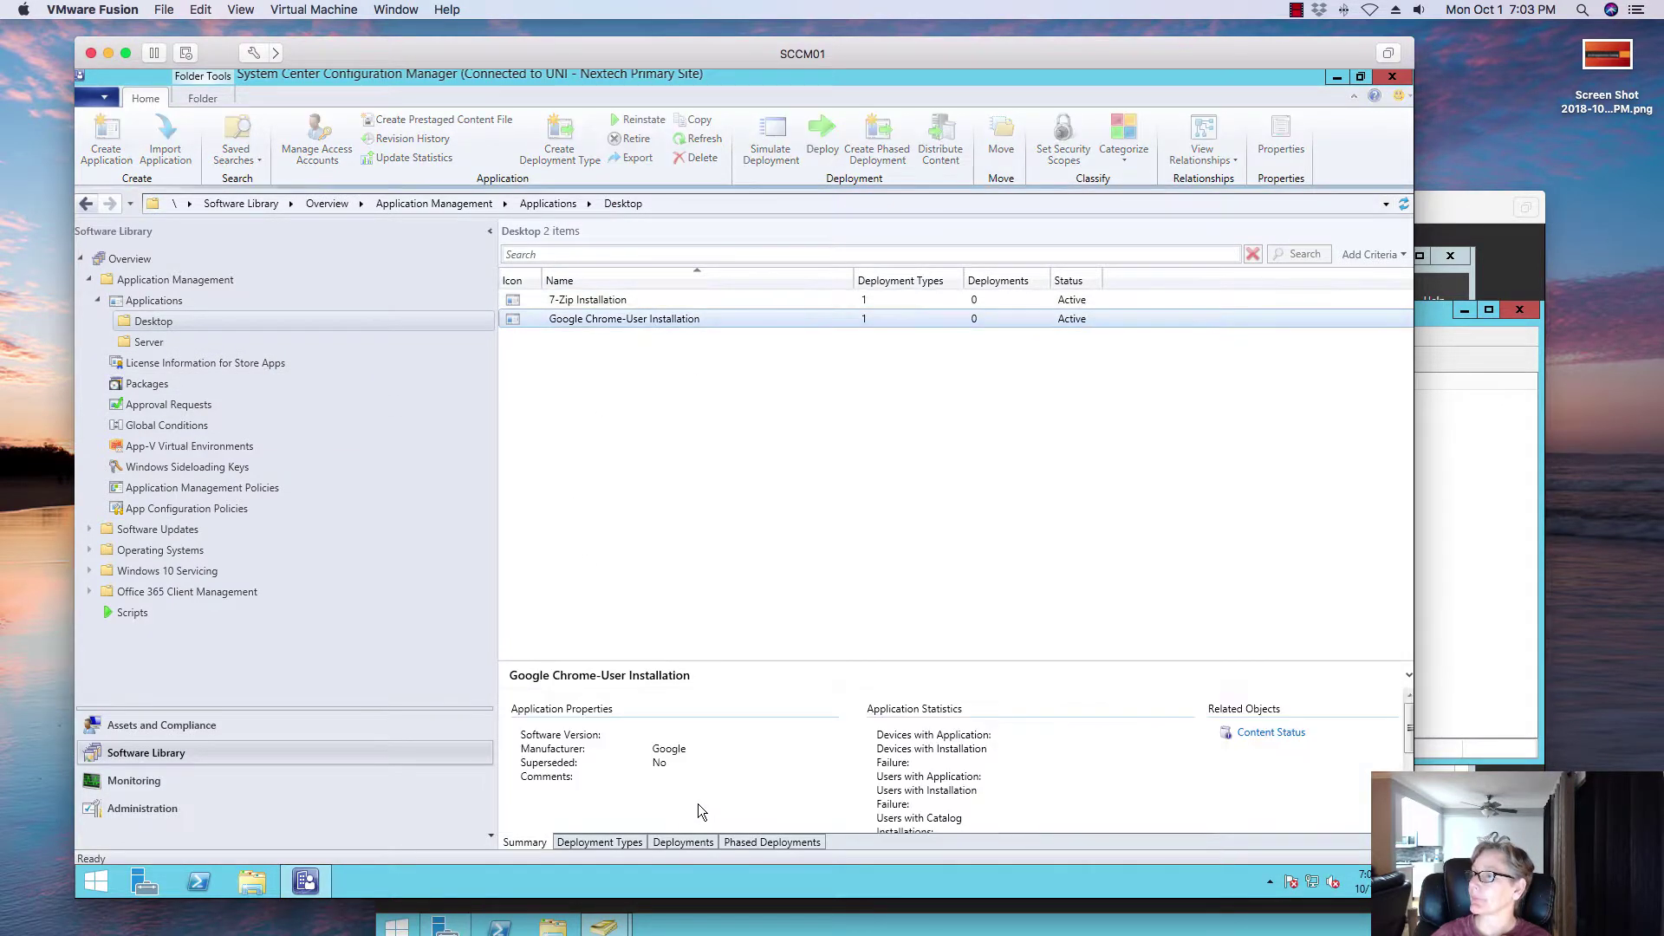
pyautogui.click(676, 844)
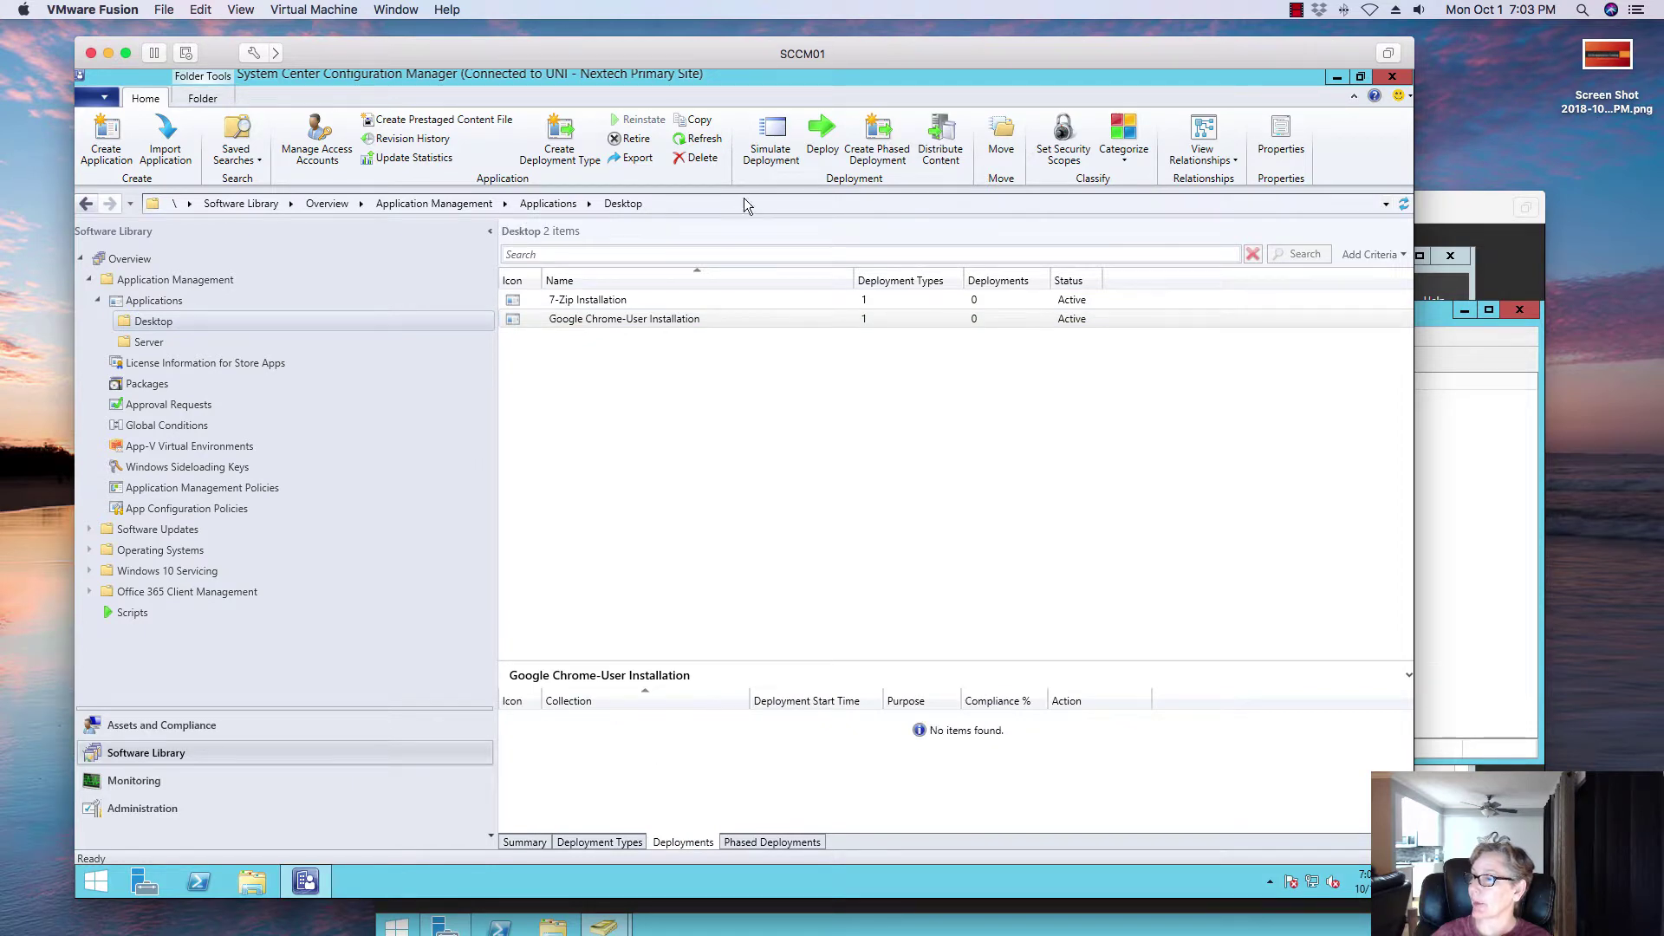
pyautogui.click(822, 141)
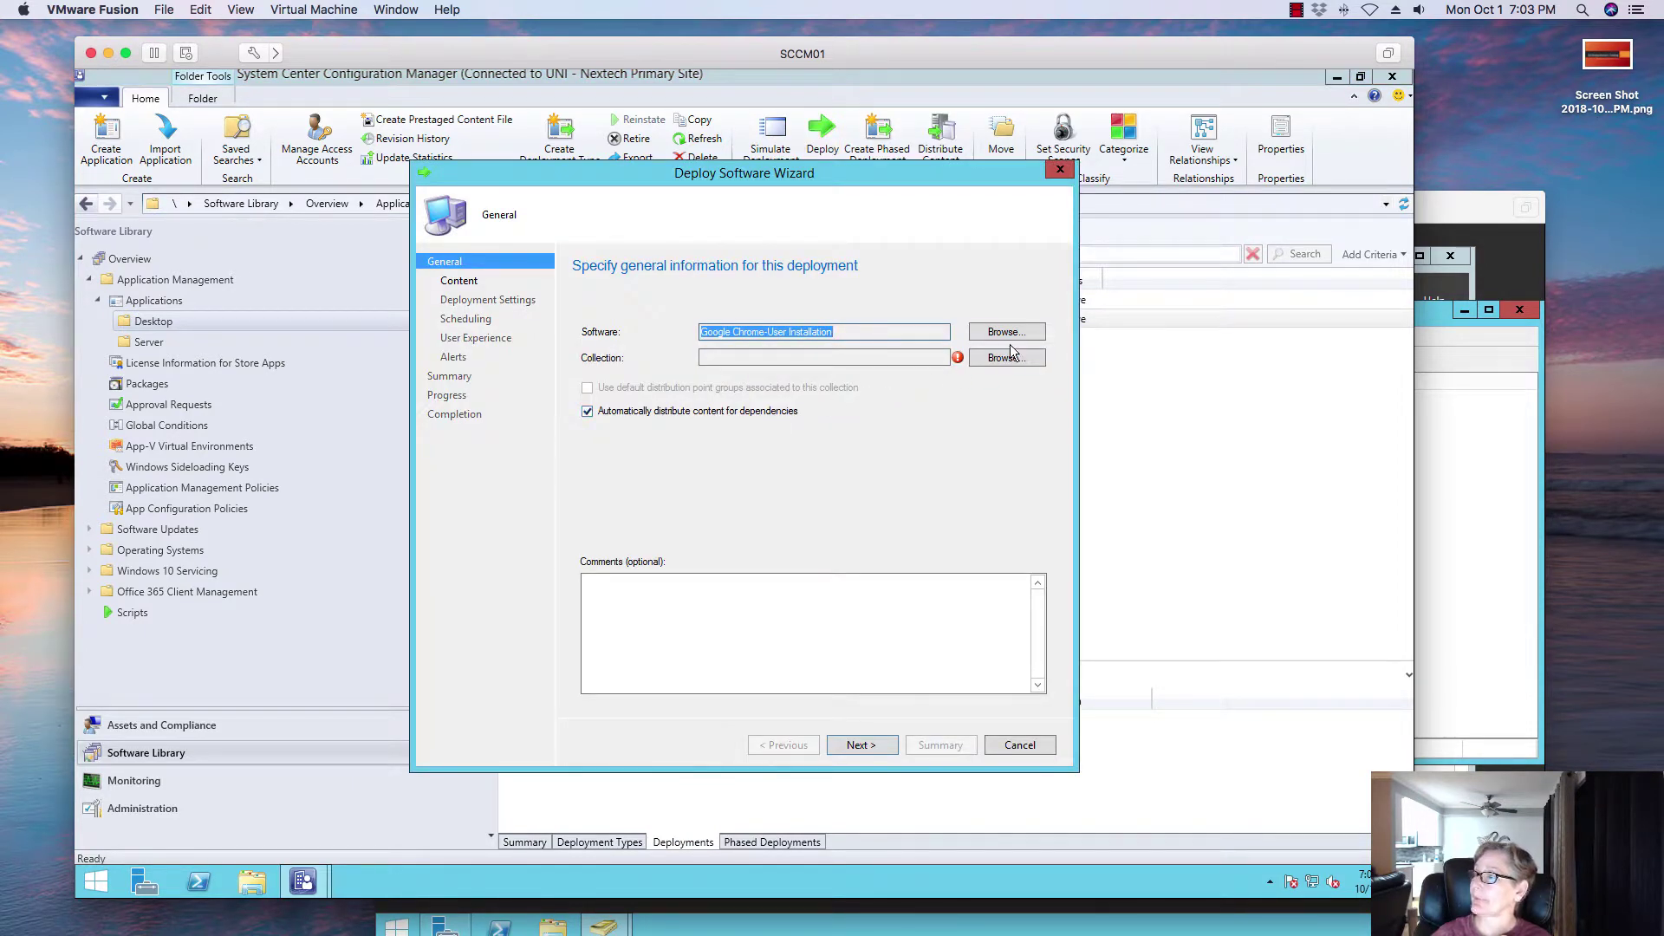
pyautogui.click(1005, 357)
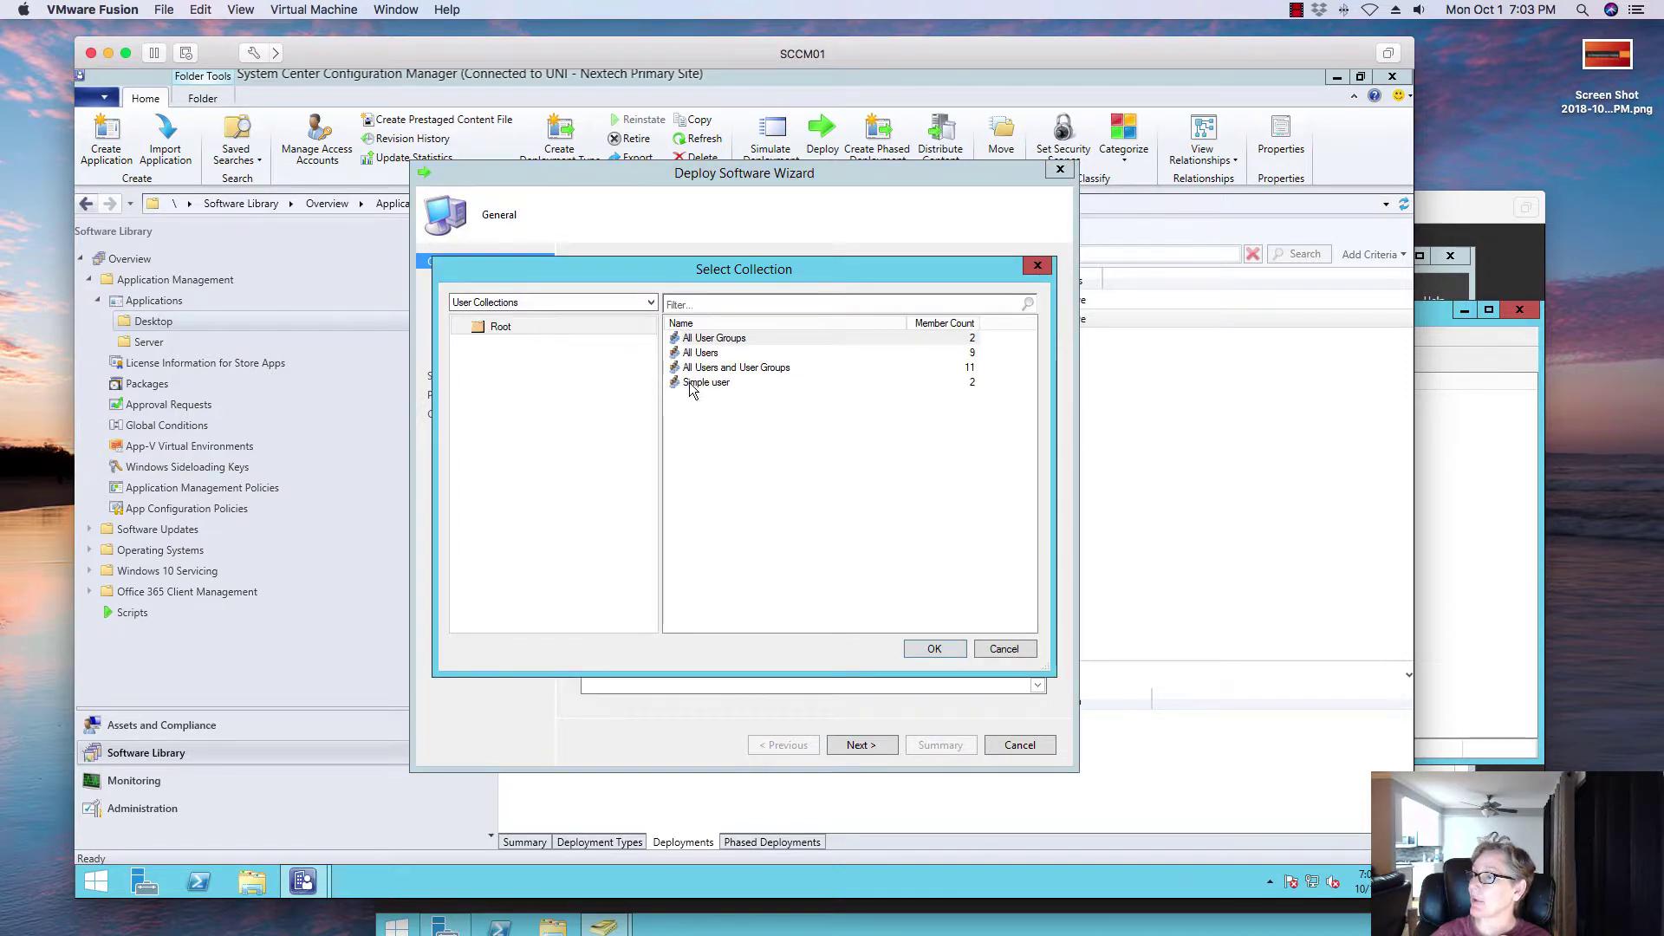
pyautogui.click(693, 382)
pyautogui.click(930, 650)
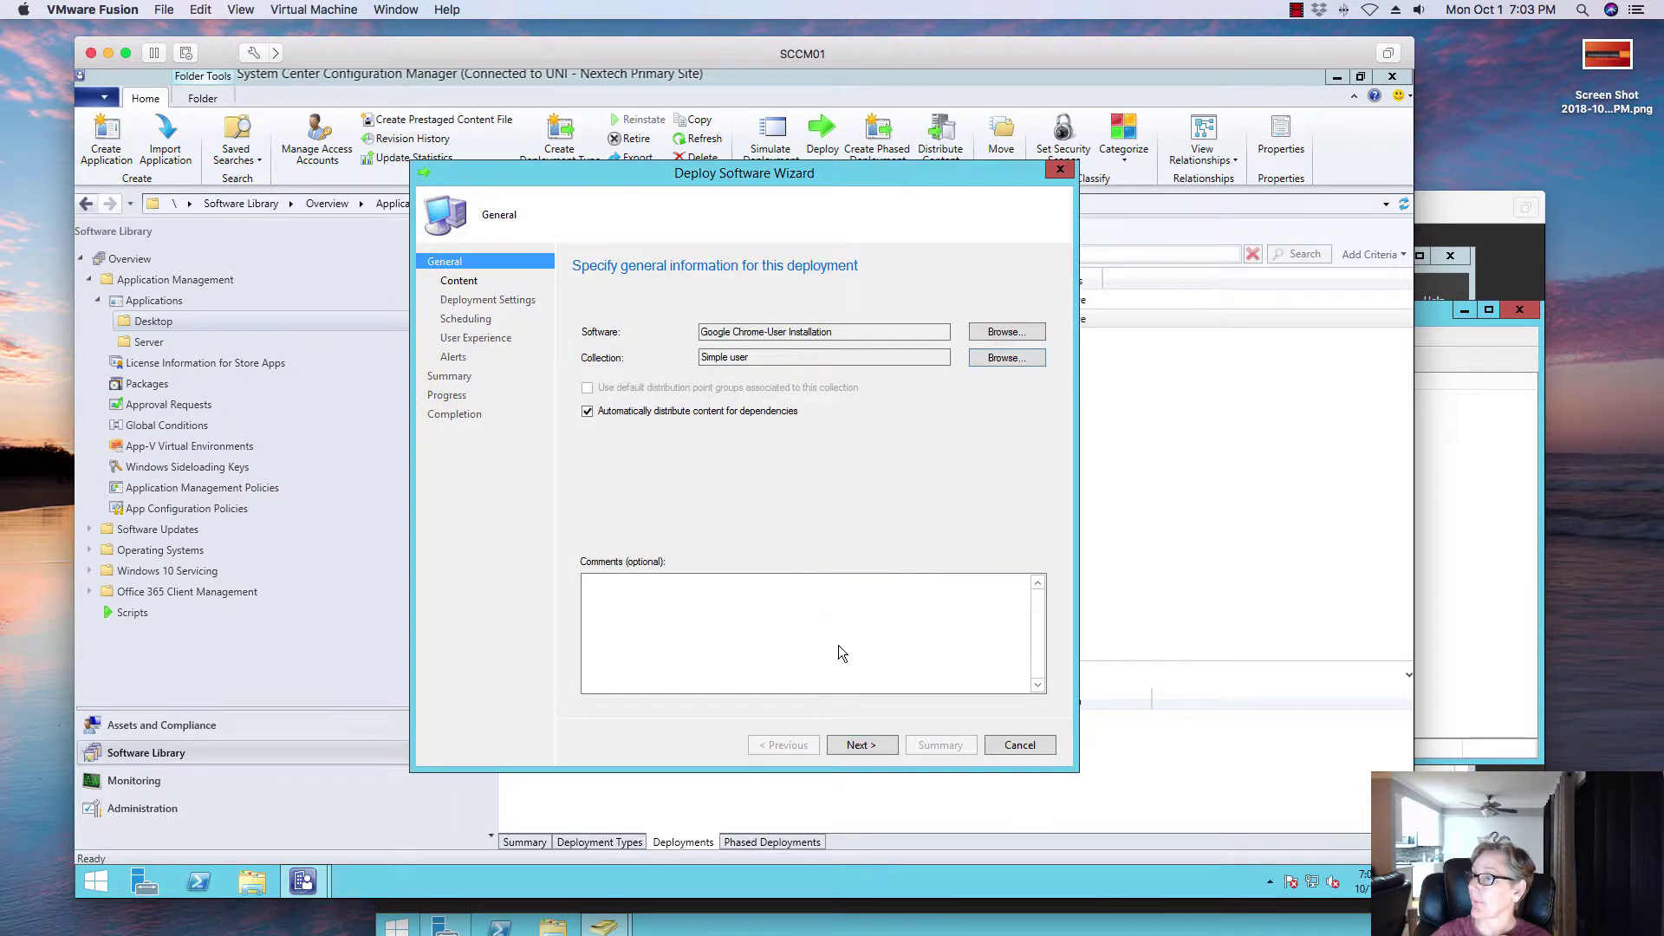
# Step: Move past the content page and keep the deployment settings at Install, Available
pyautogui.click(877, 743)
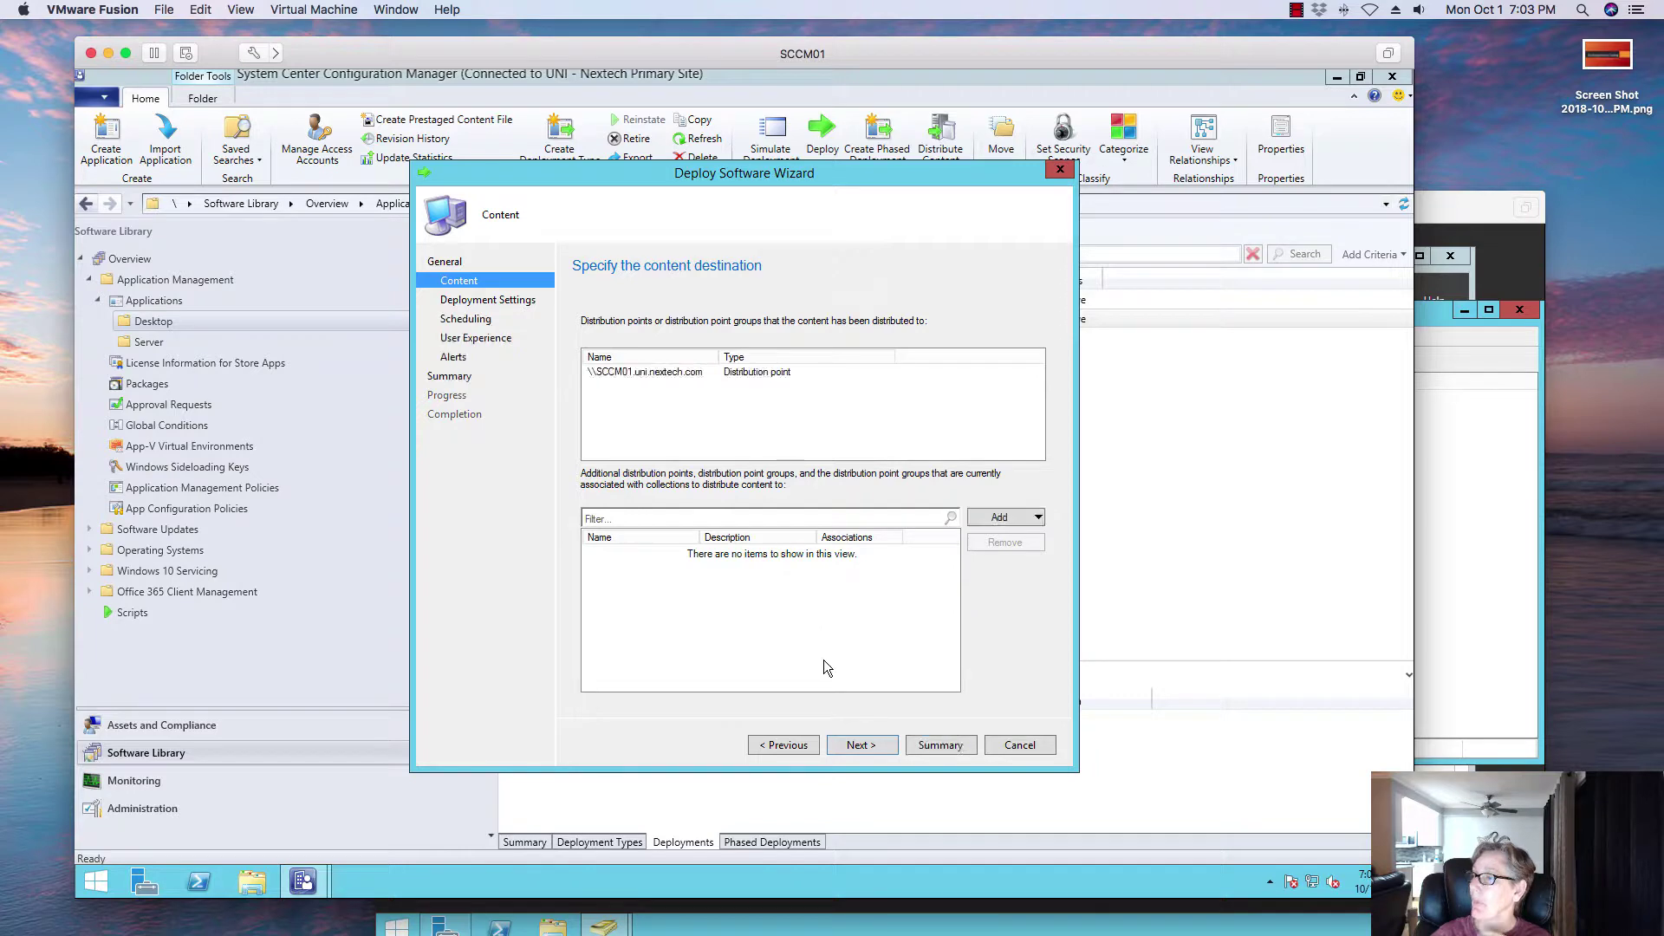
pyautogui.click(858, 744)
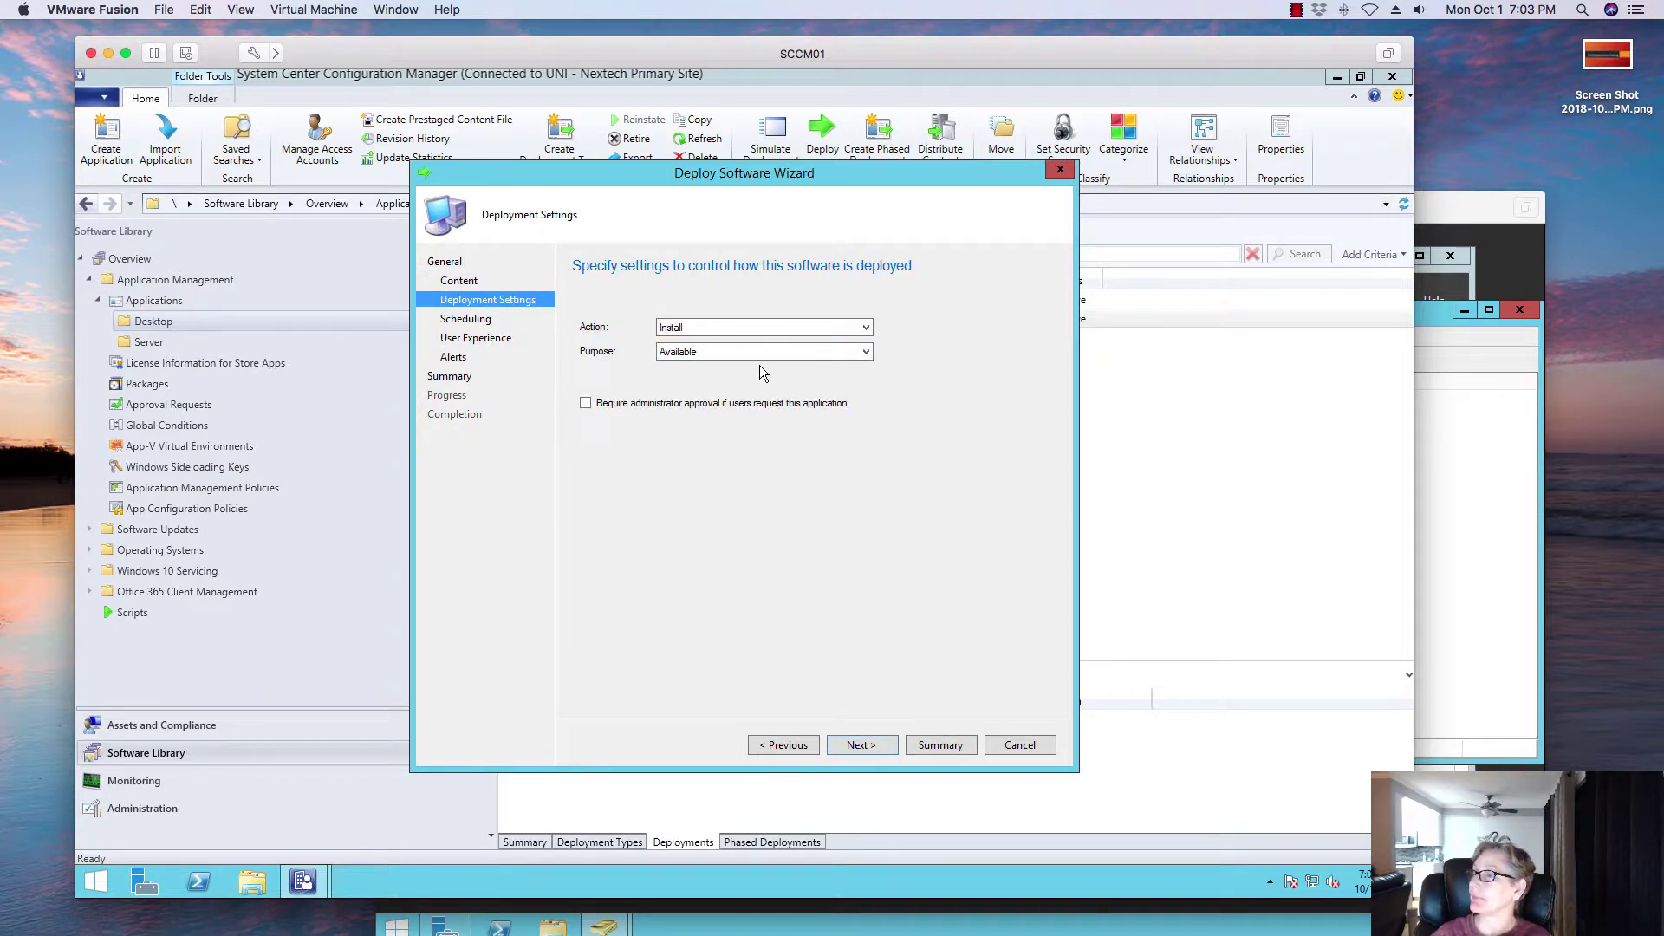
pyautogui.click(755, 353)
pyautogui.click(755, 353)
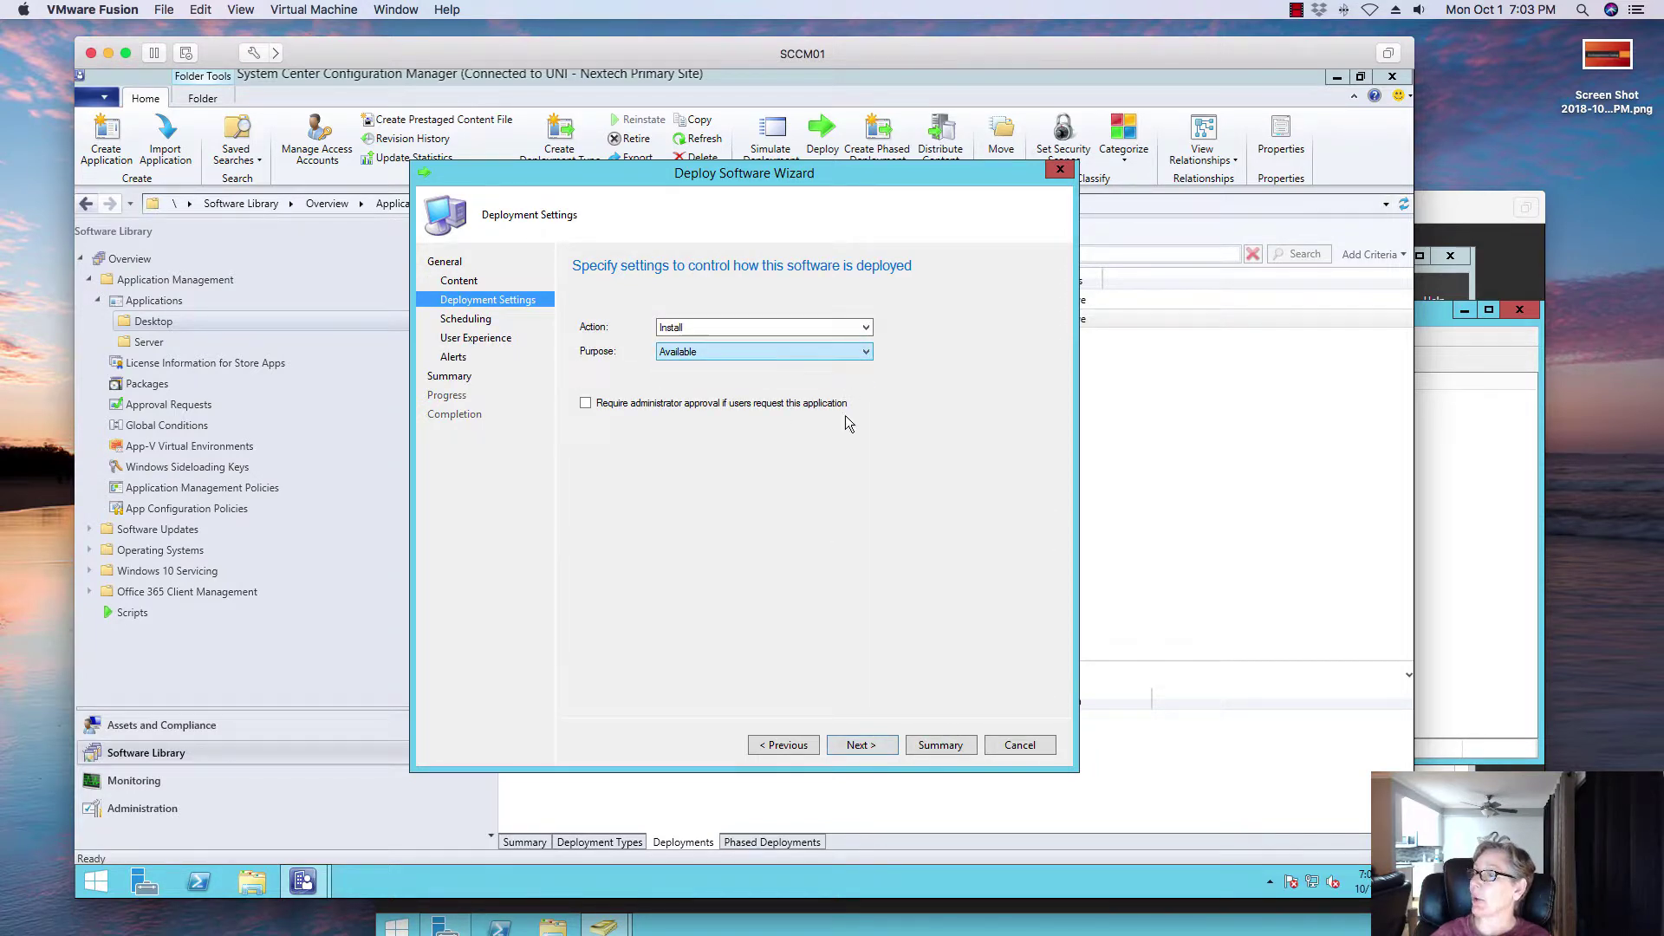
pyautogui.click(878, 751)
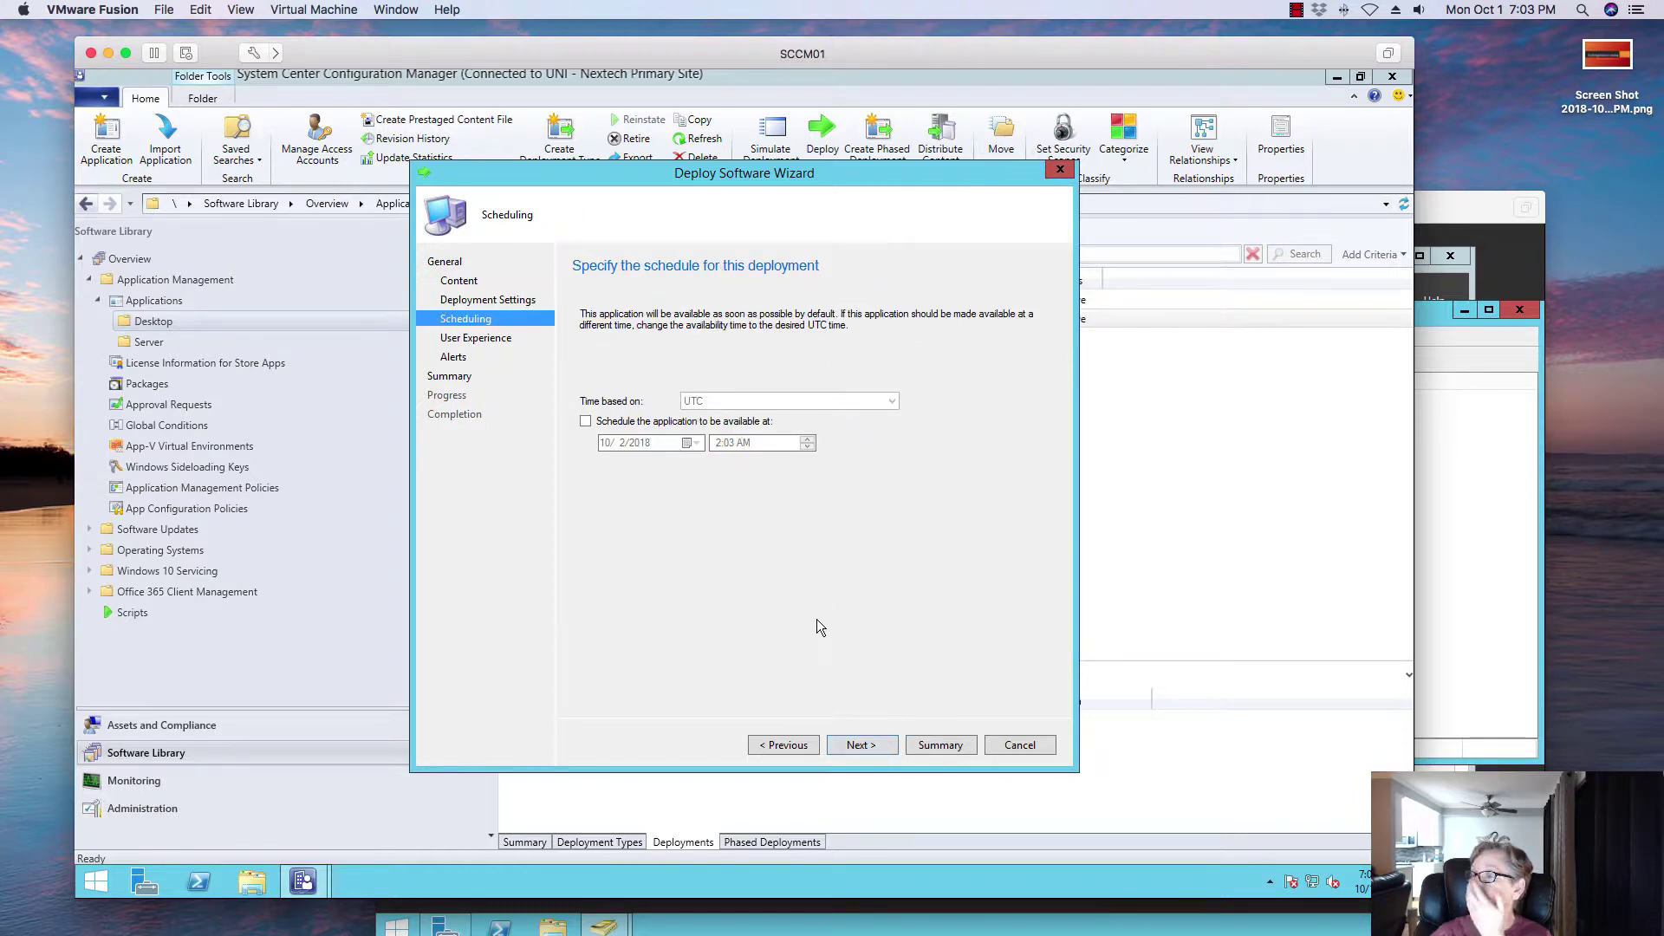
# Step: Keep the user notification setting at showing all notifications in Software Center
pyautogui.click(862, 745)
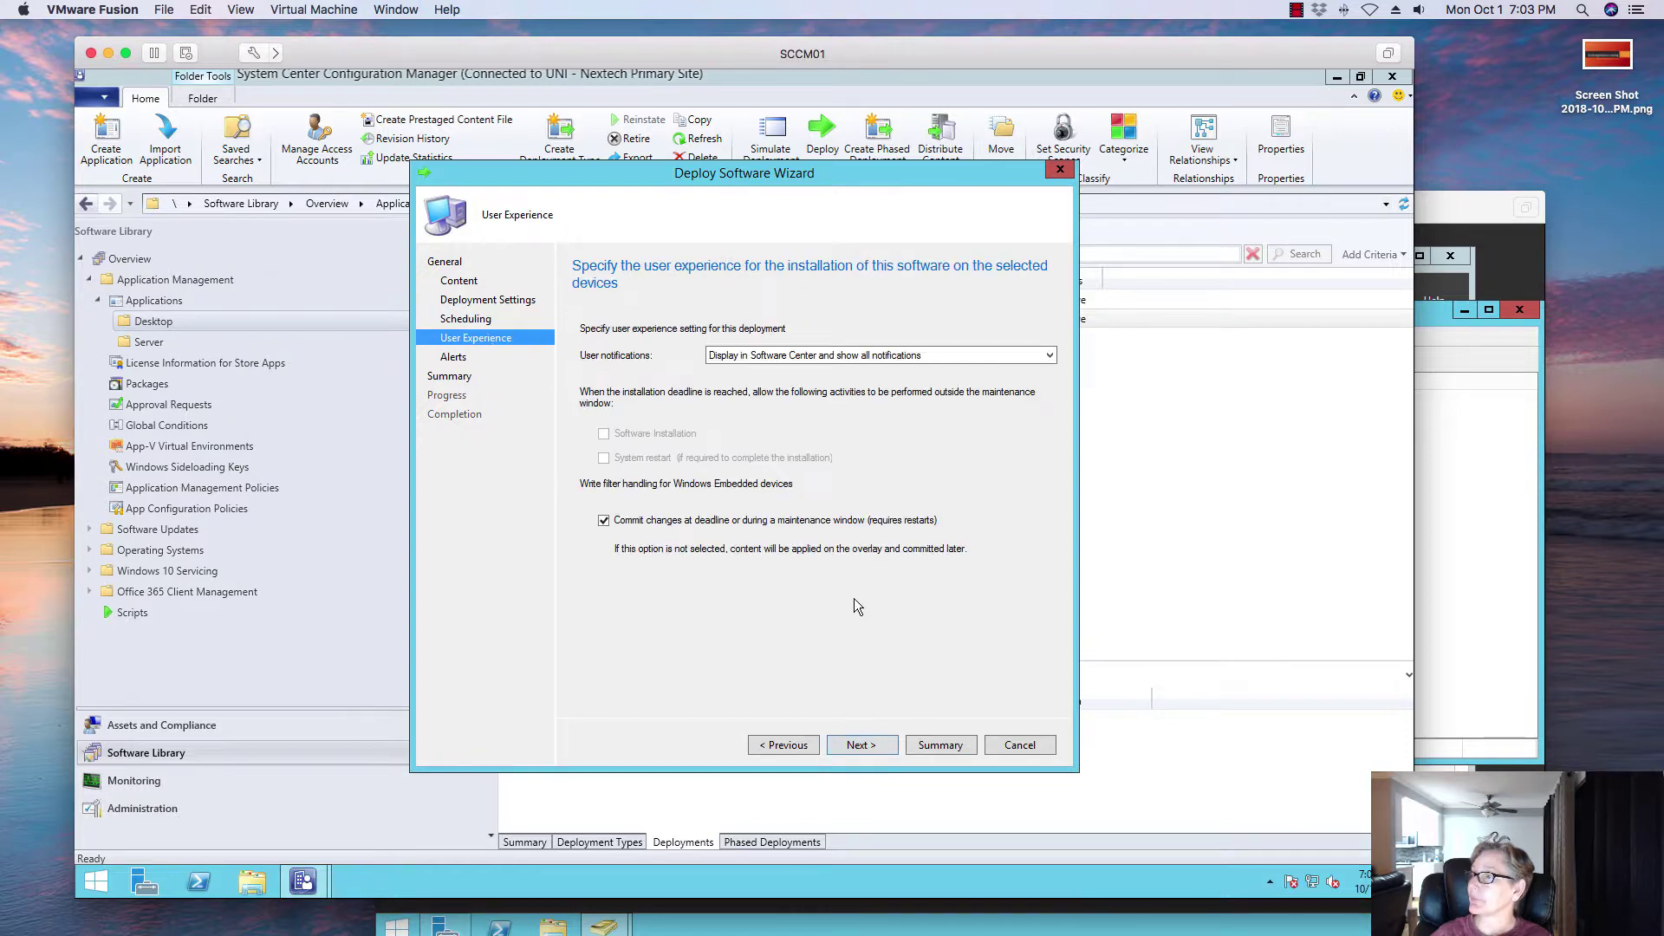
pyautogui.click(830, 357)
pyautogui.click(828, 371)
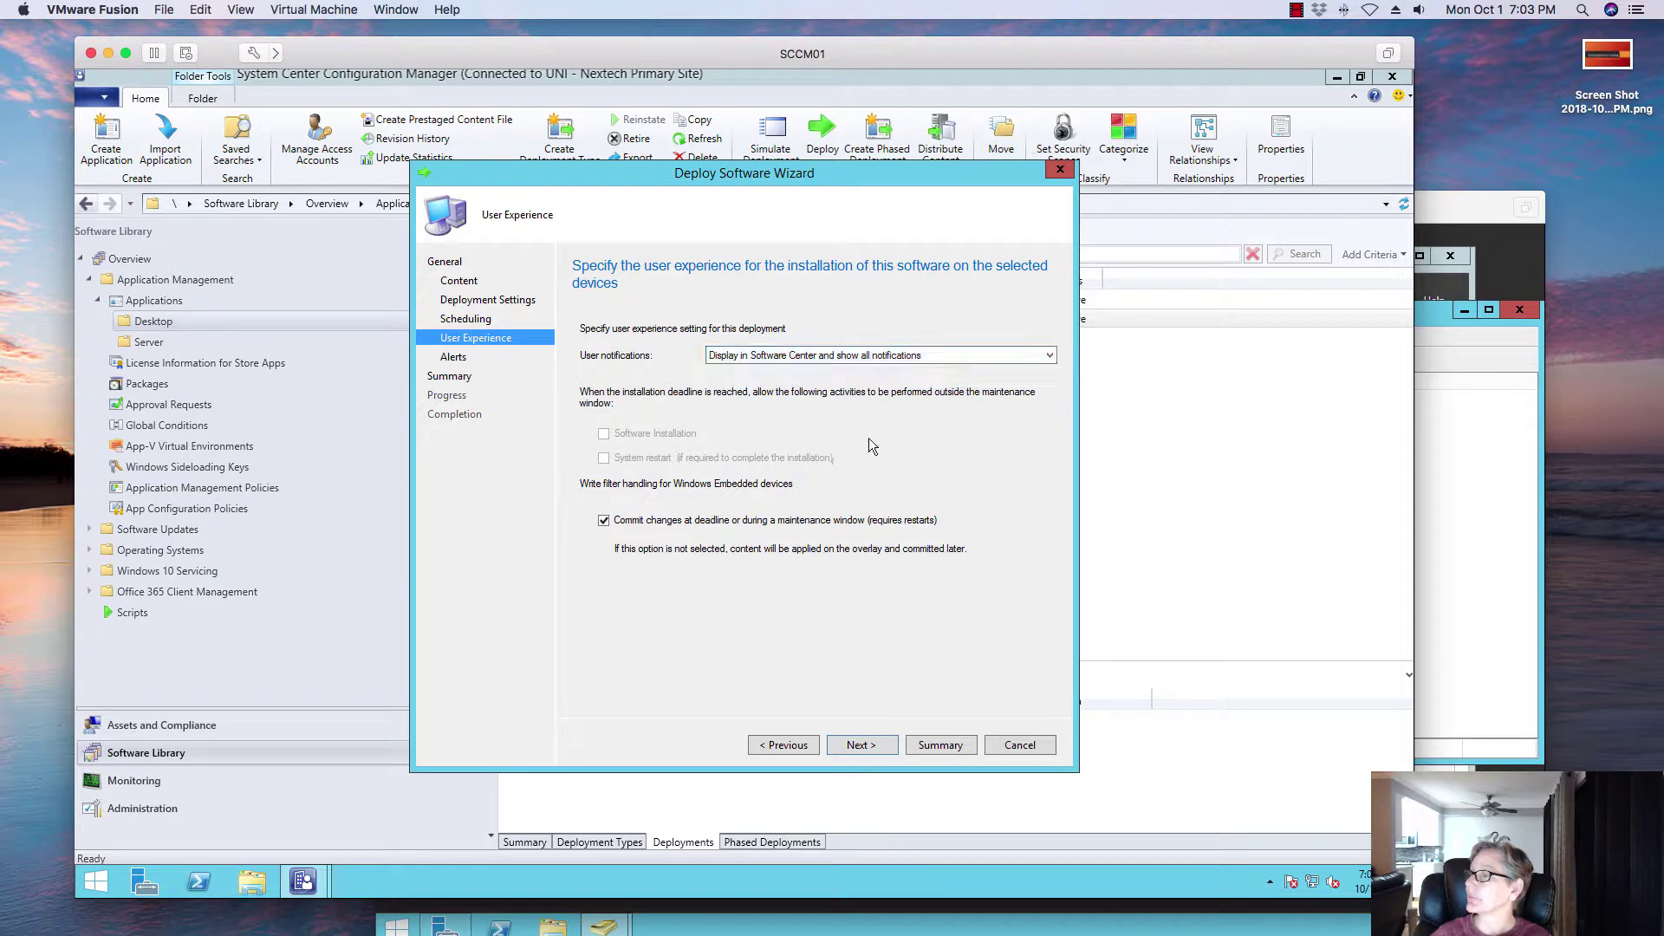
pyautogui.click(858, 356)
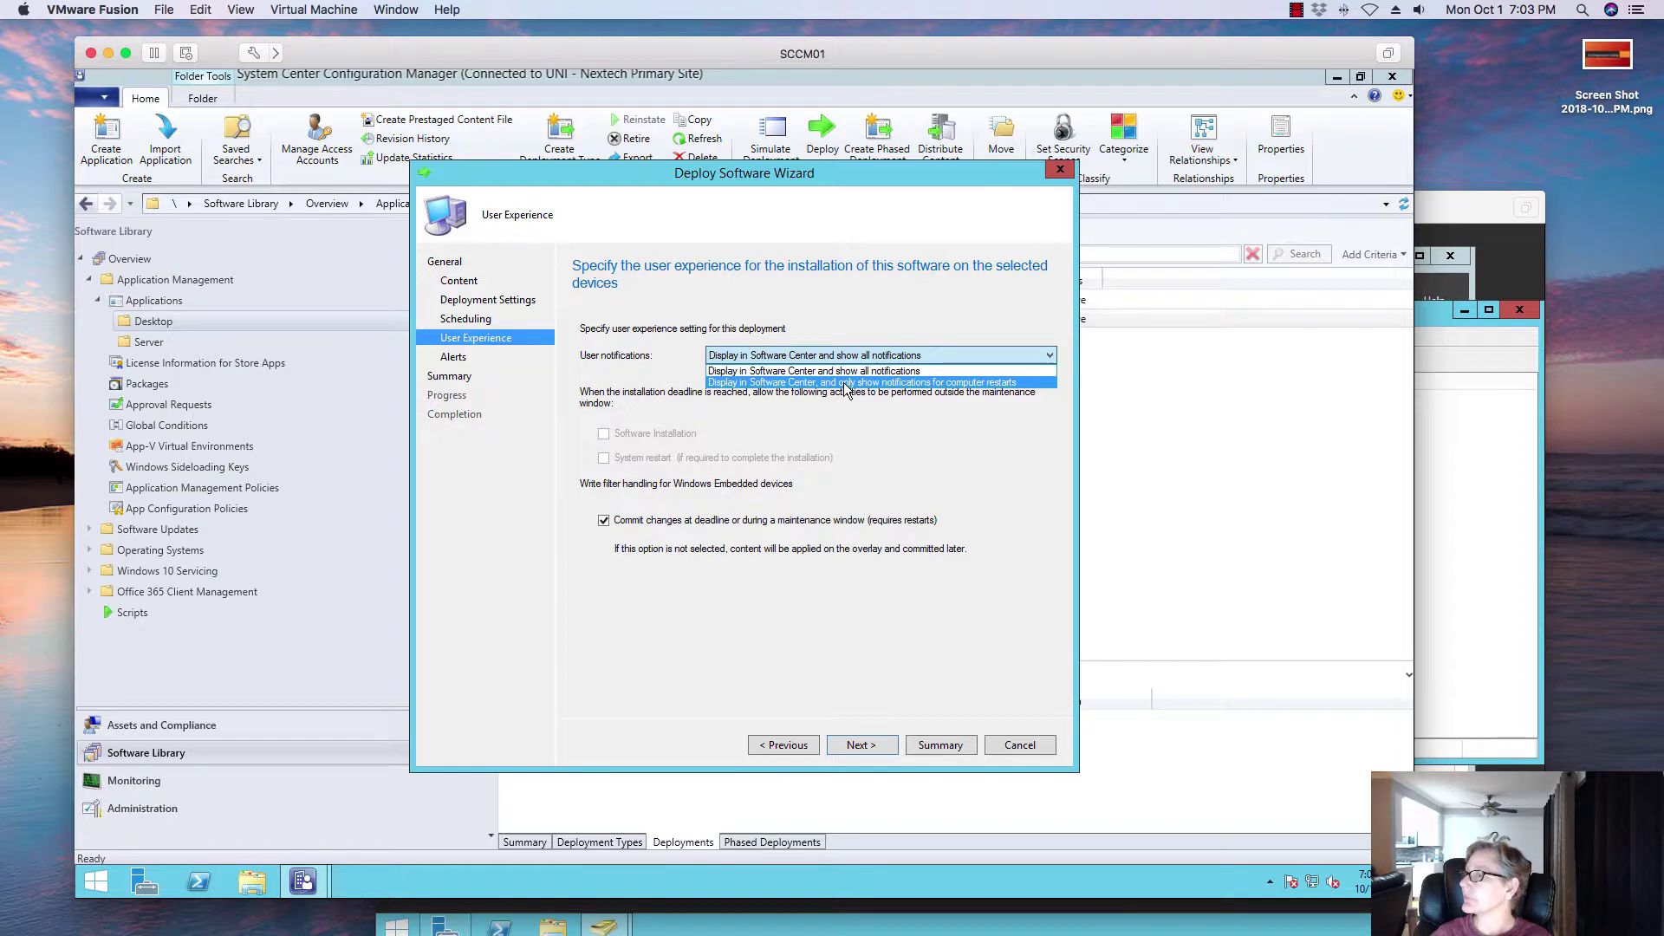
pyautogui.click(845, 383)
pyautogui.click(849, 357)
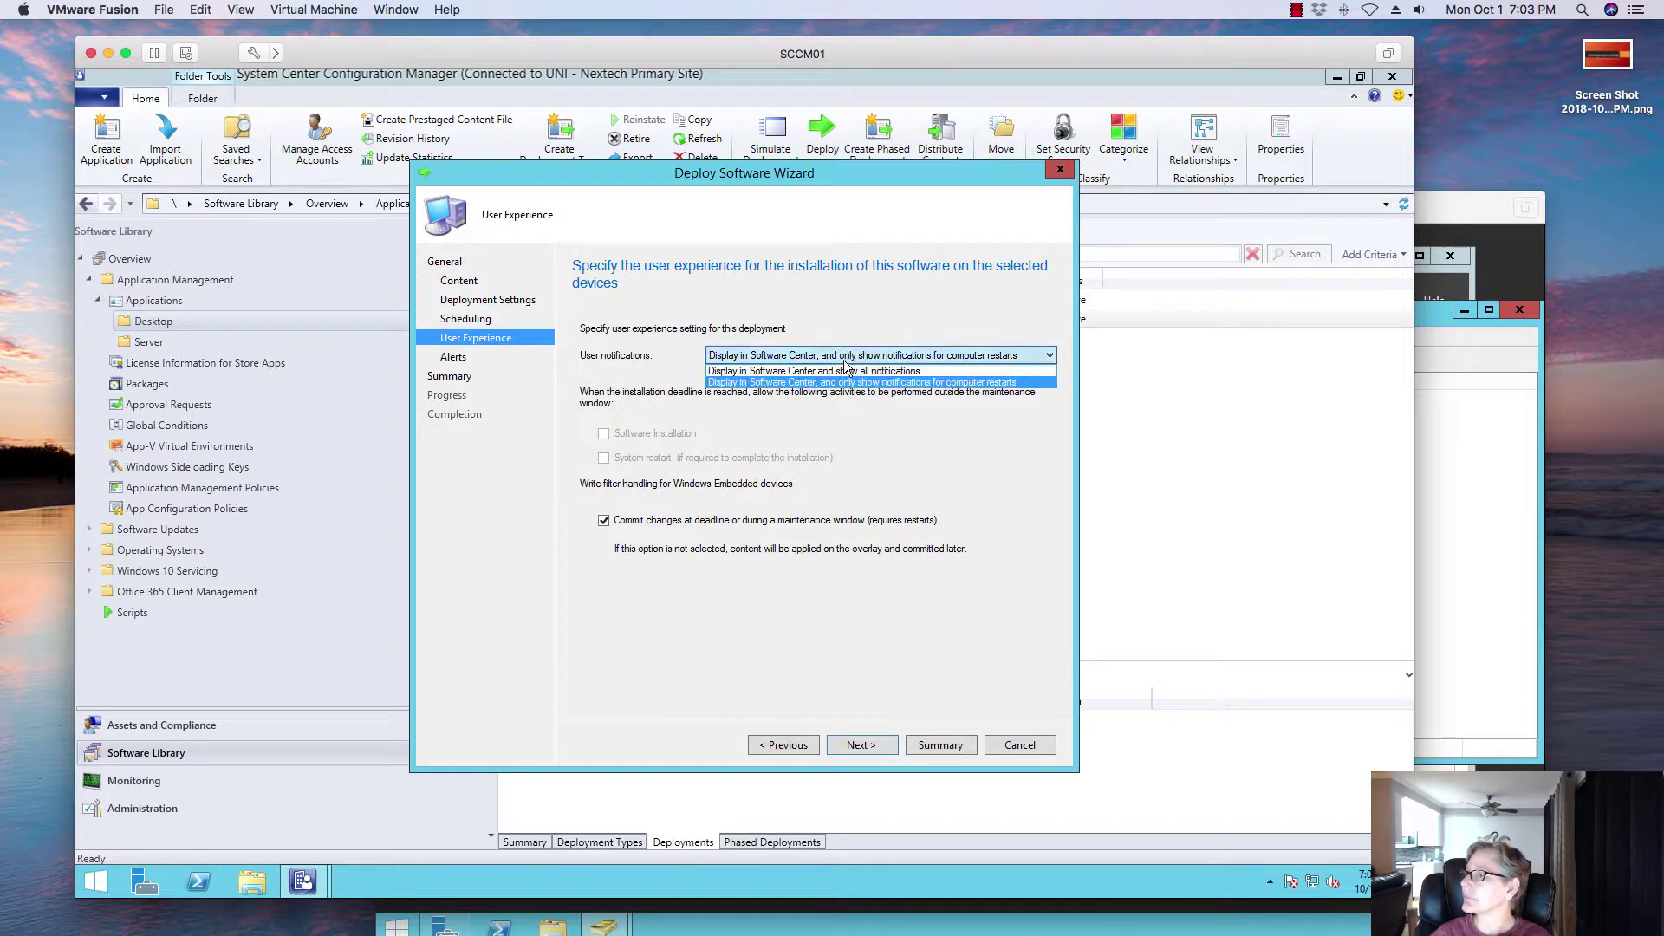
pyautogui.click(843, 372)
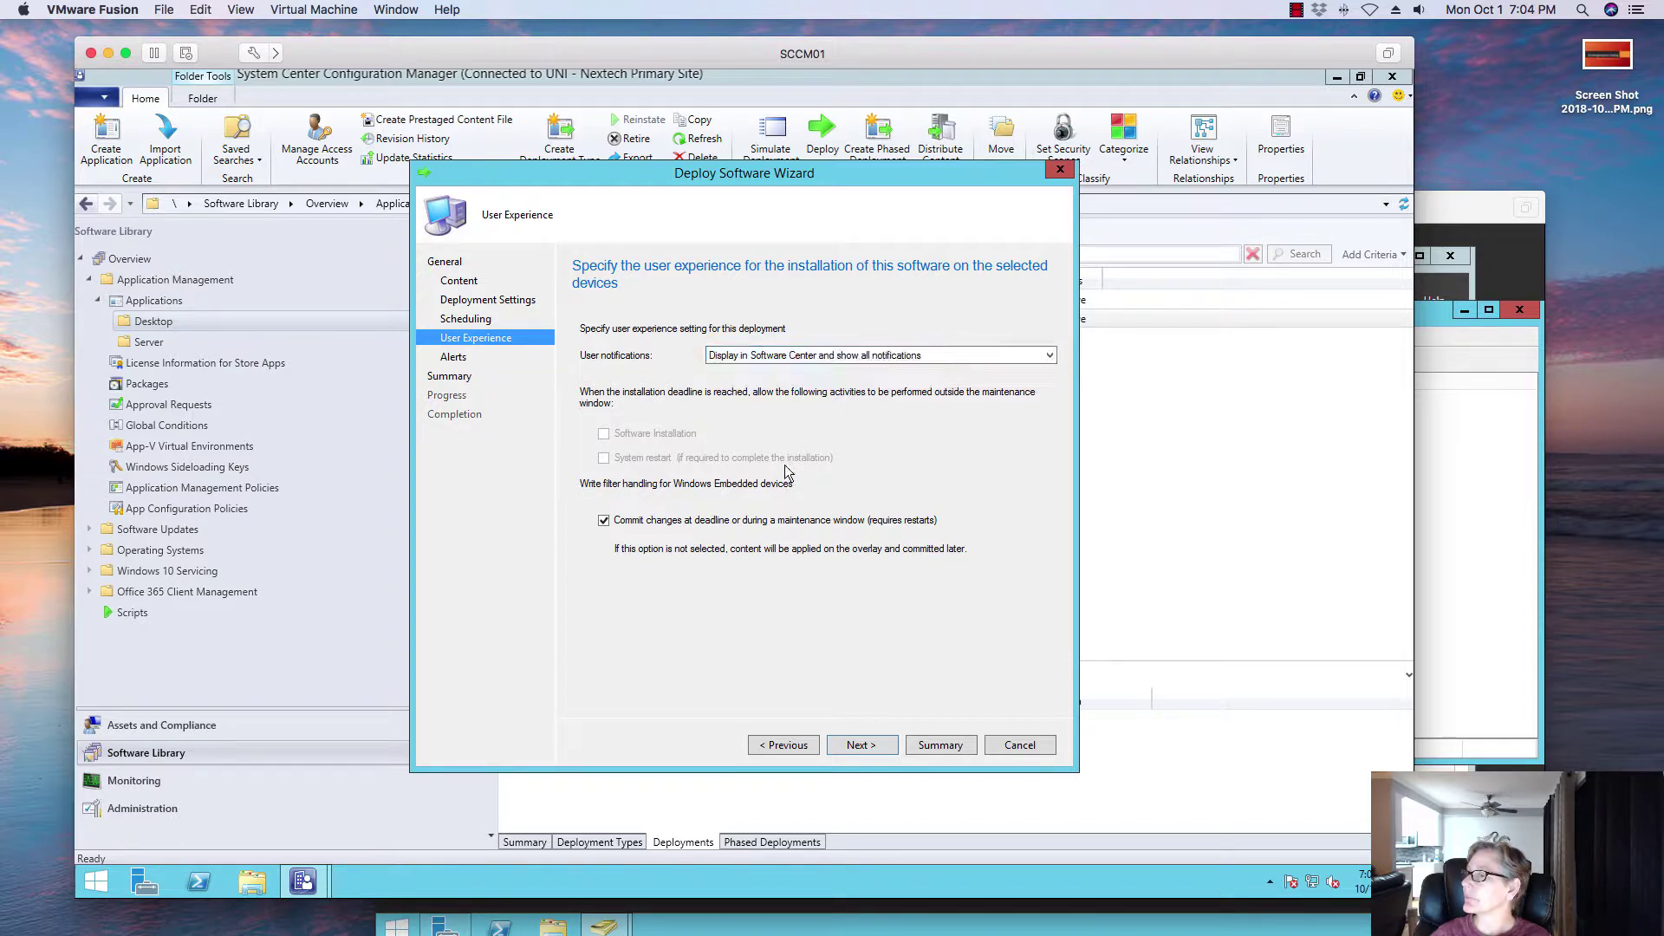
# Step: Complete the wizard through Alerts and Summary and close it after the deployment succeeds
pyautogui.click(868, 747)
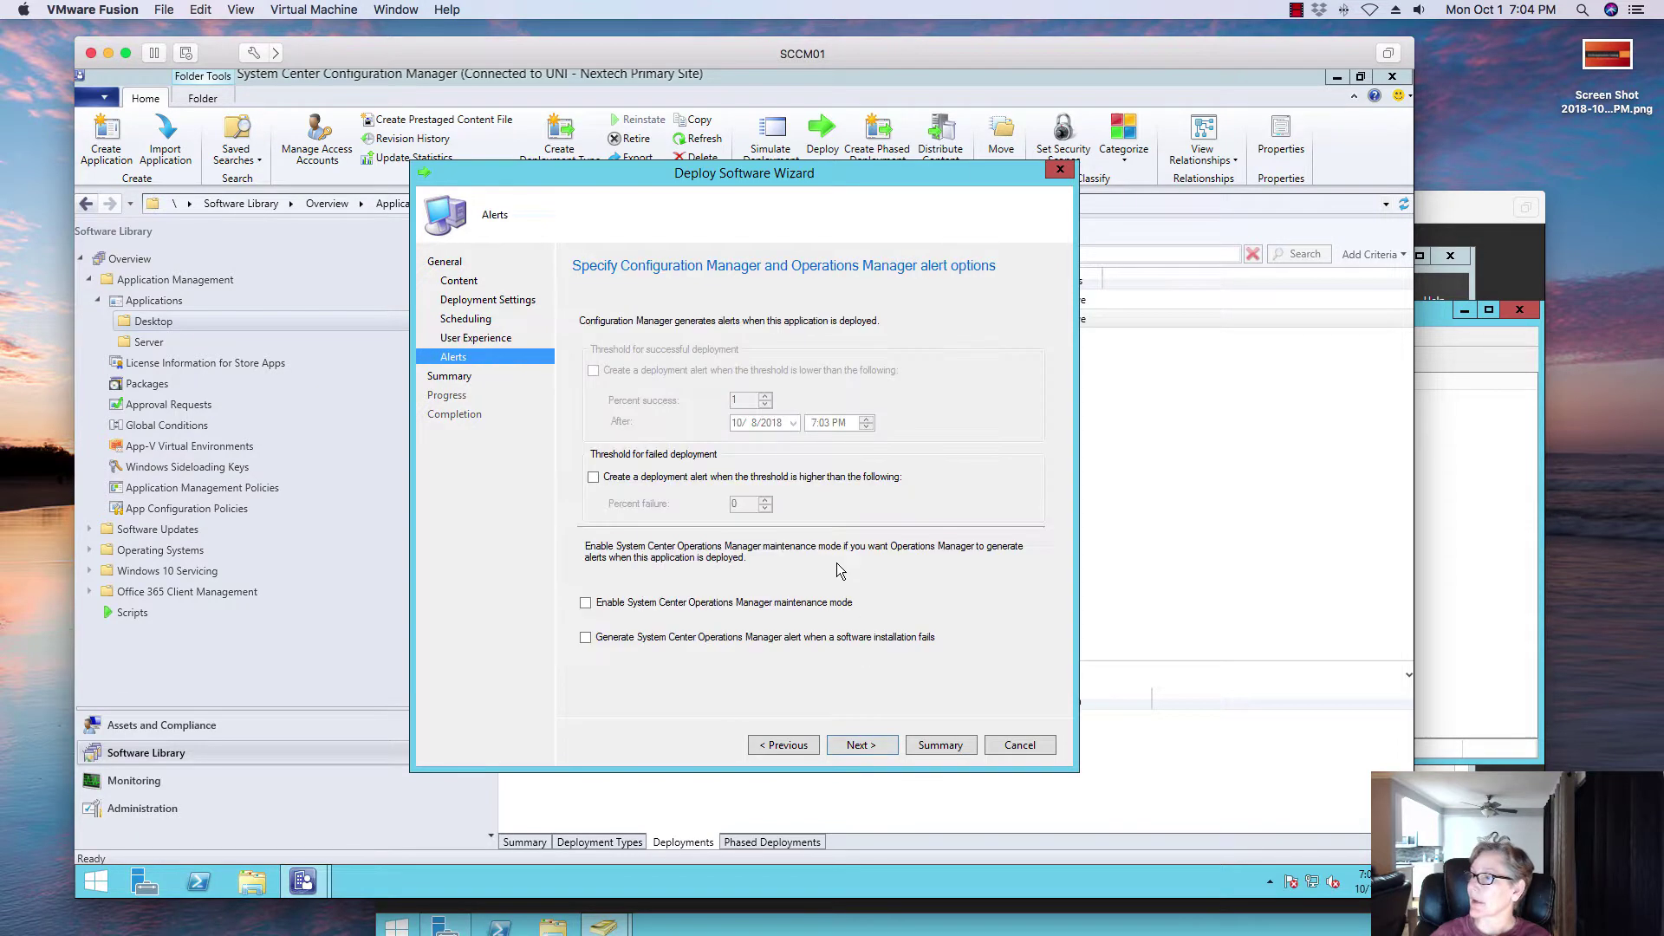
pyautogui.click(864, 747)
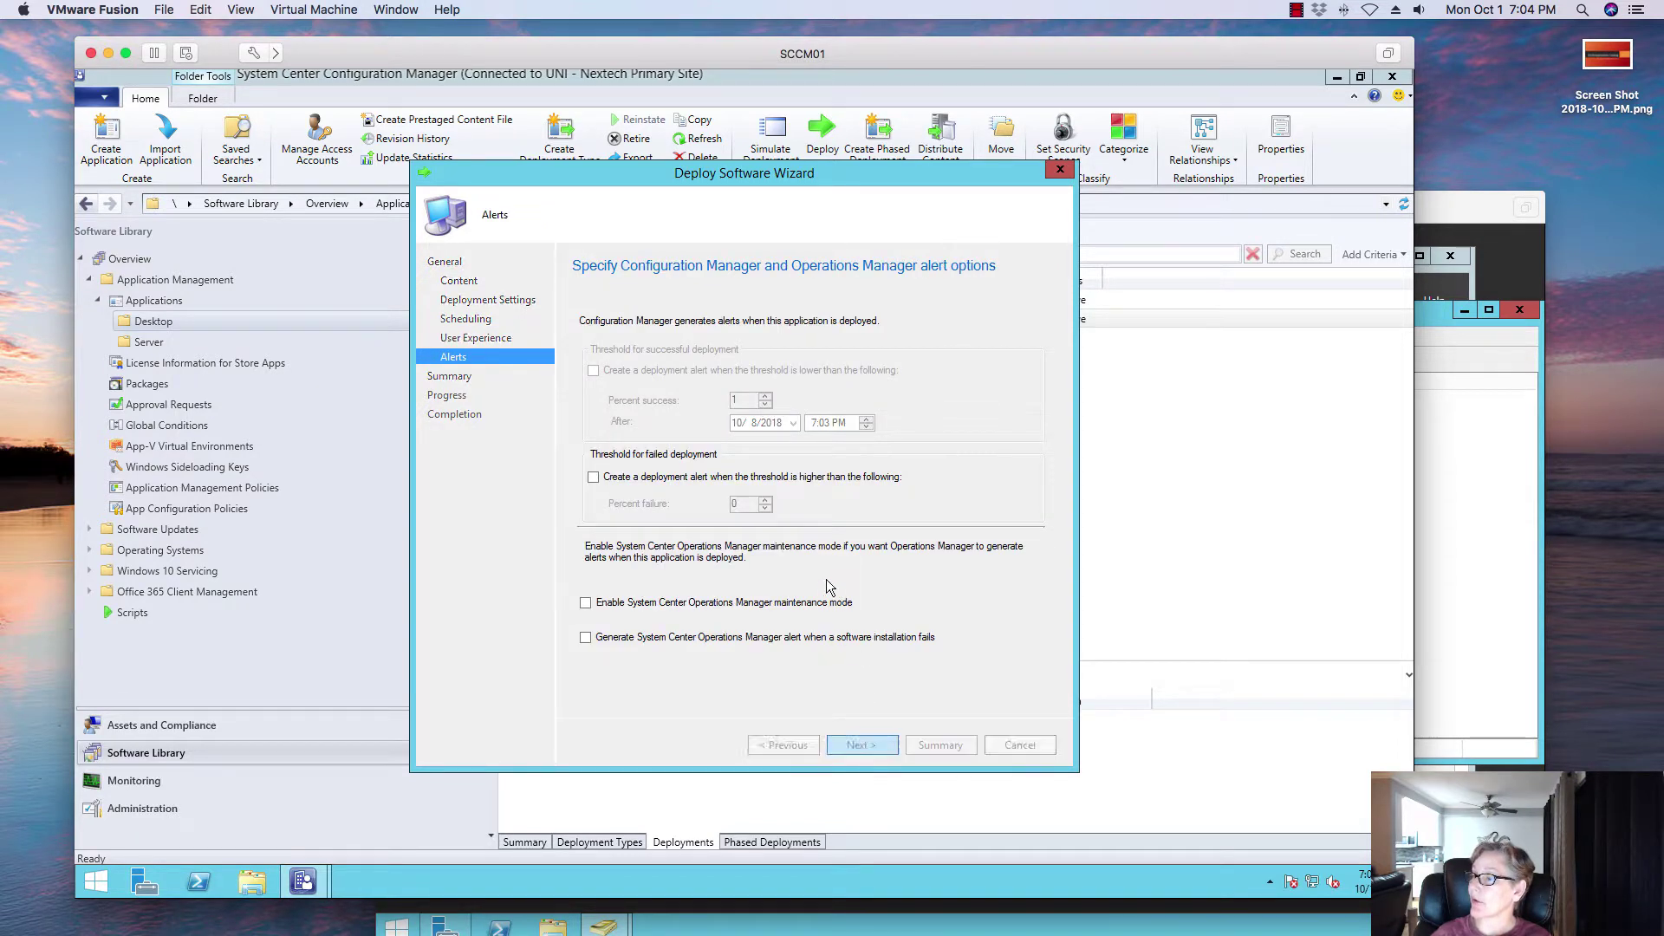
pyautogui.click(860, 747)
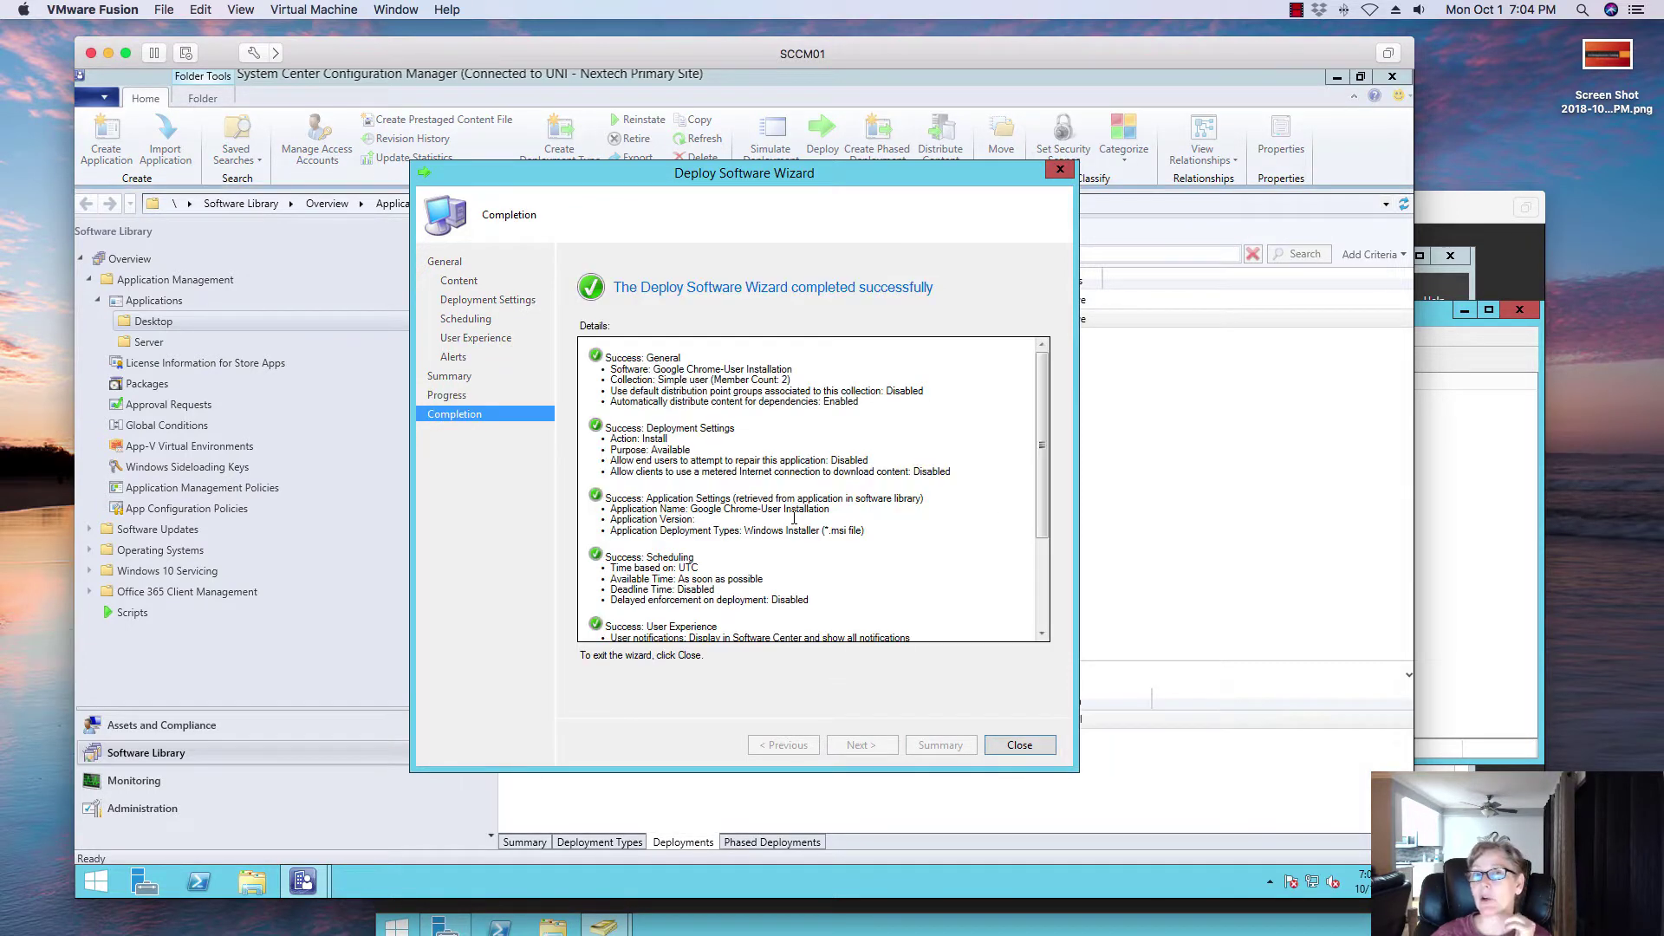
pyautogui.click(1020, 746)
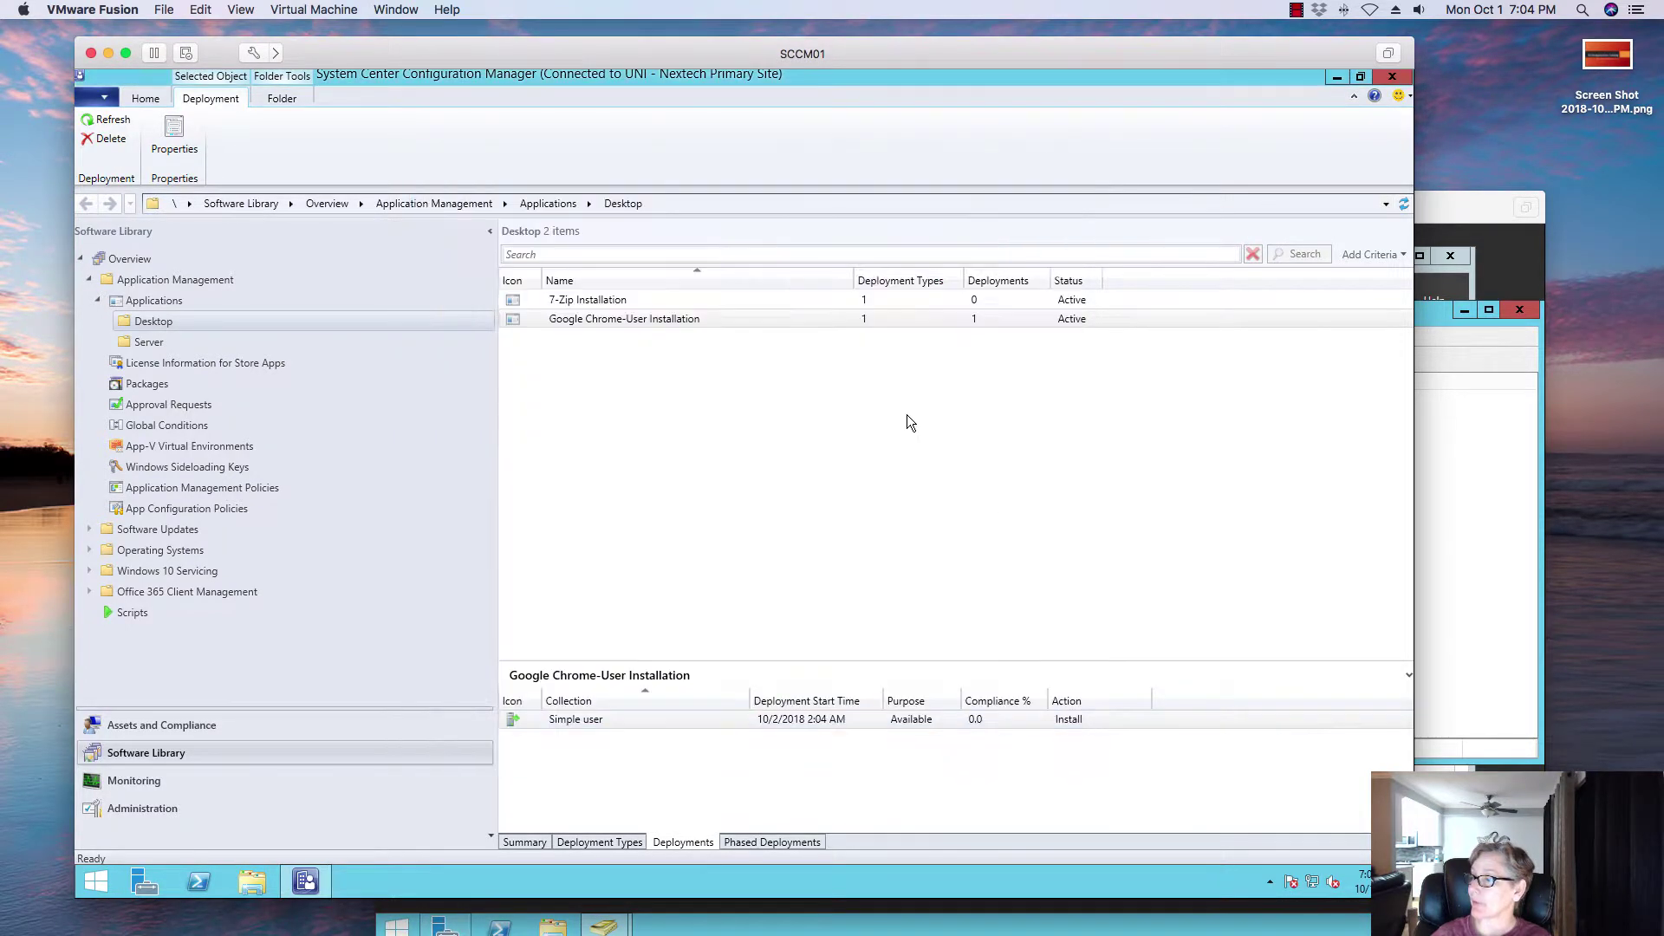
# Step: Open the Simple user collection from User Collections in Assets and Compliance to list its 2 members
pyautogui.click(887, 342)
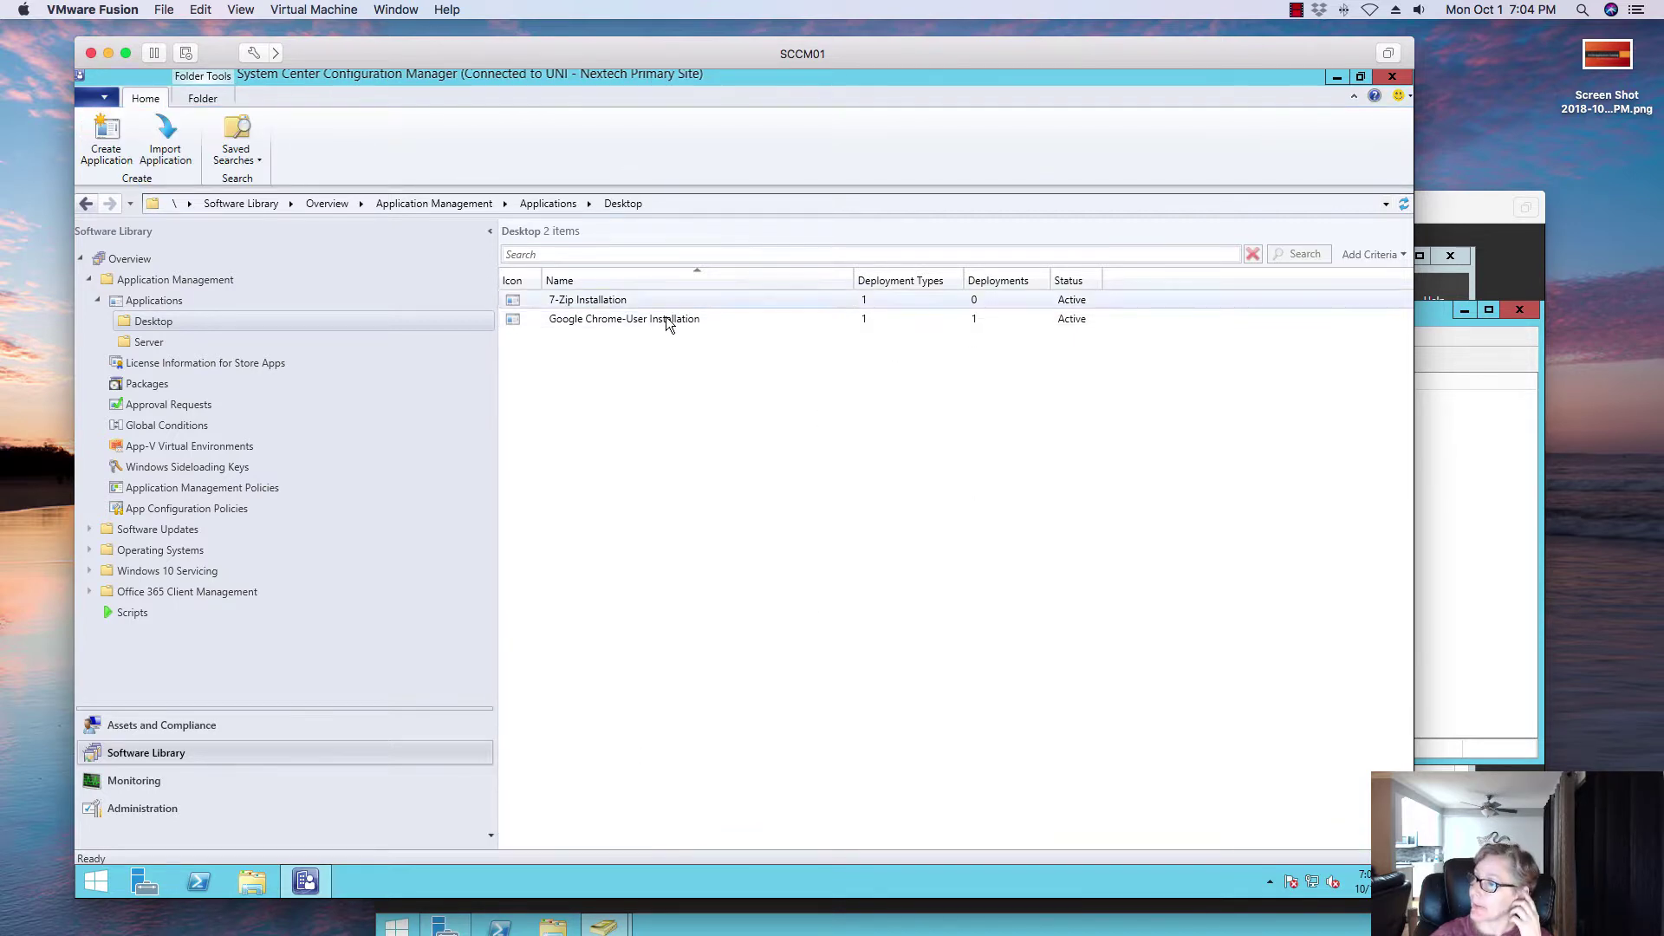
pyautogui.click(665, 318)
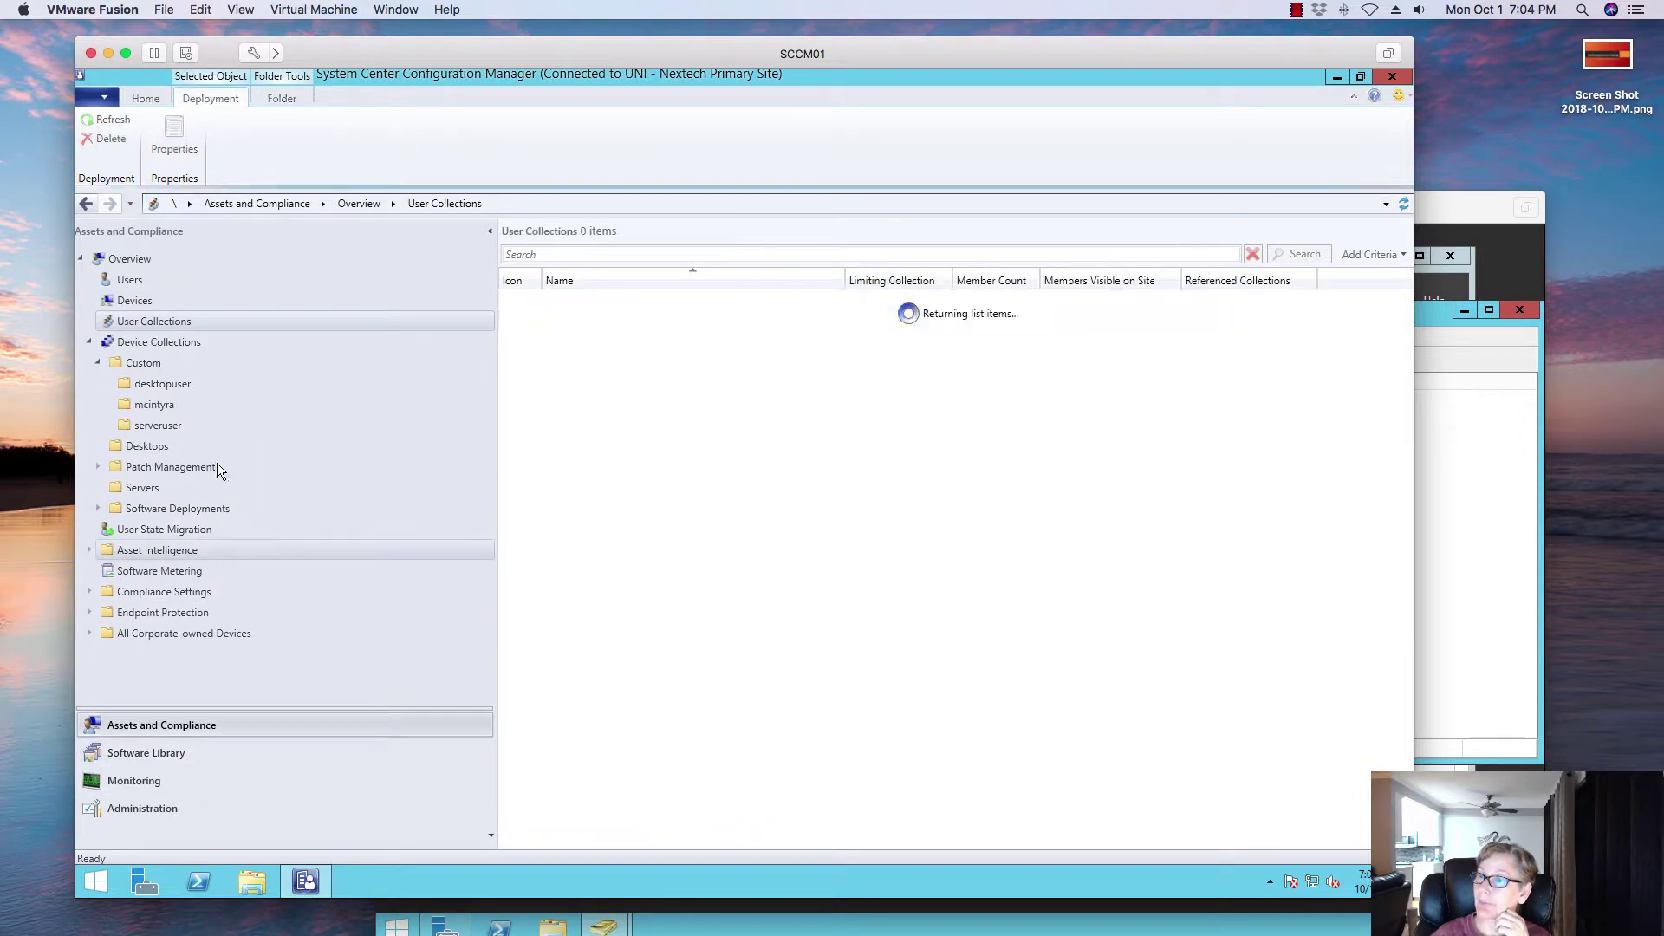
pyautogui.click(147, 280)
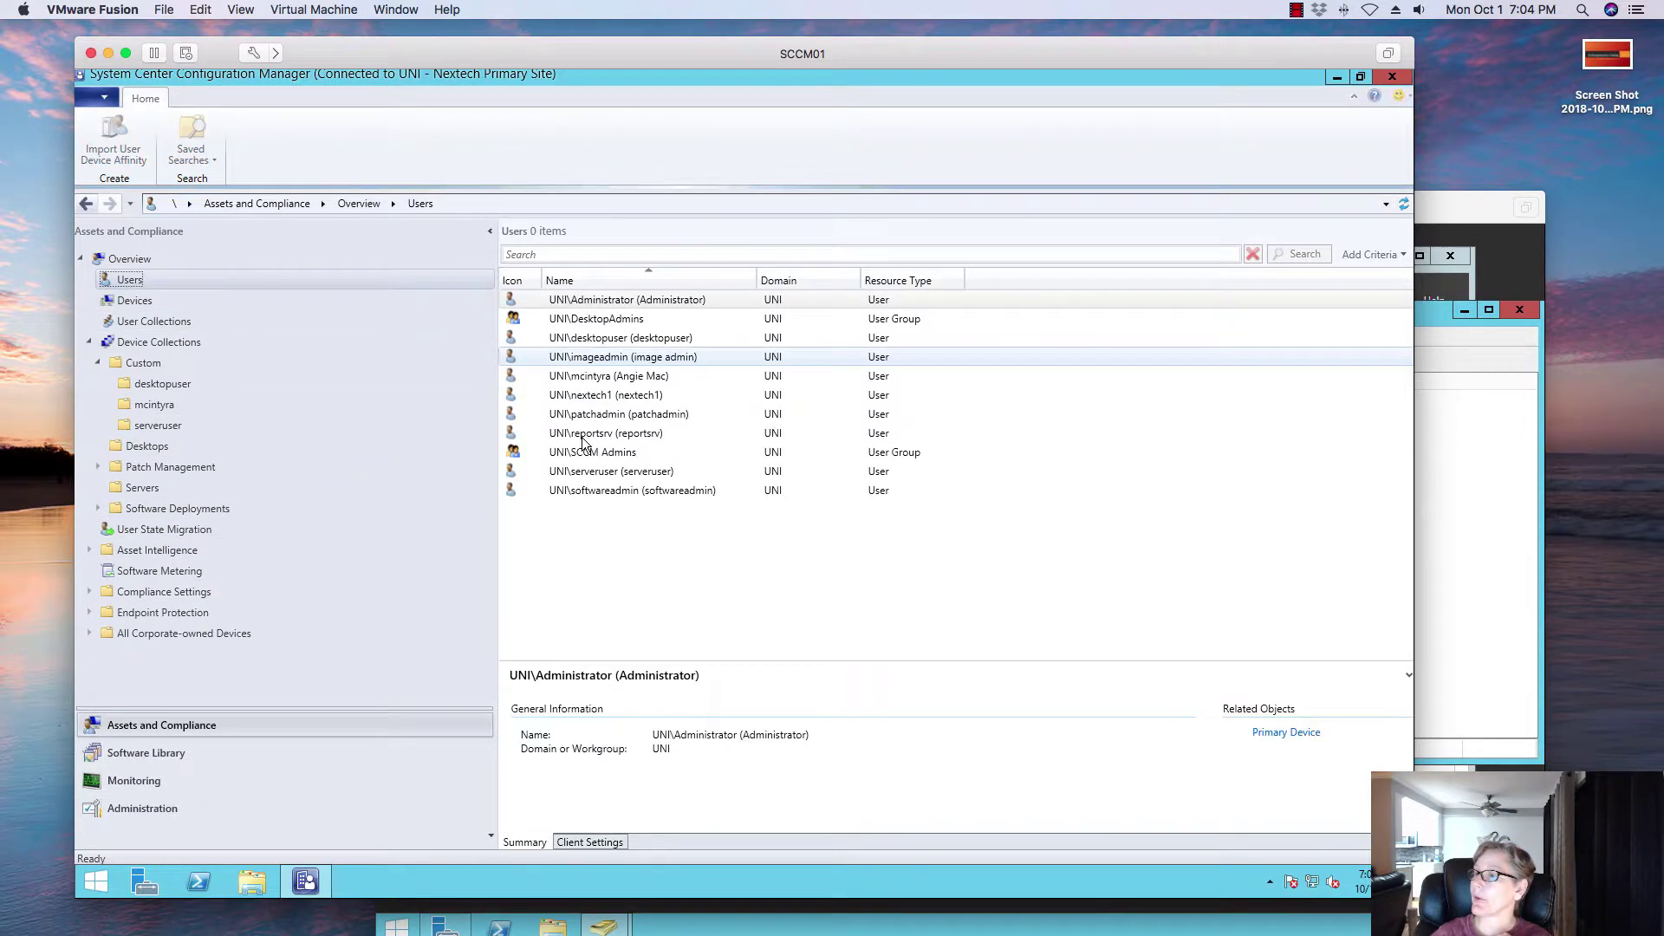
pyautogui.click(173, 322)
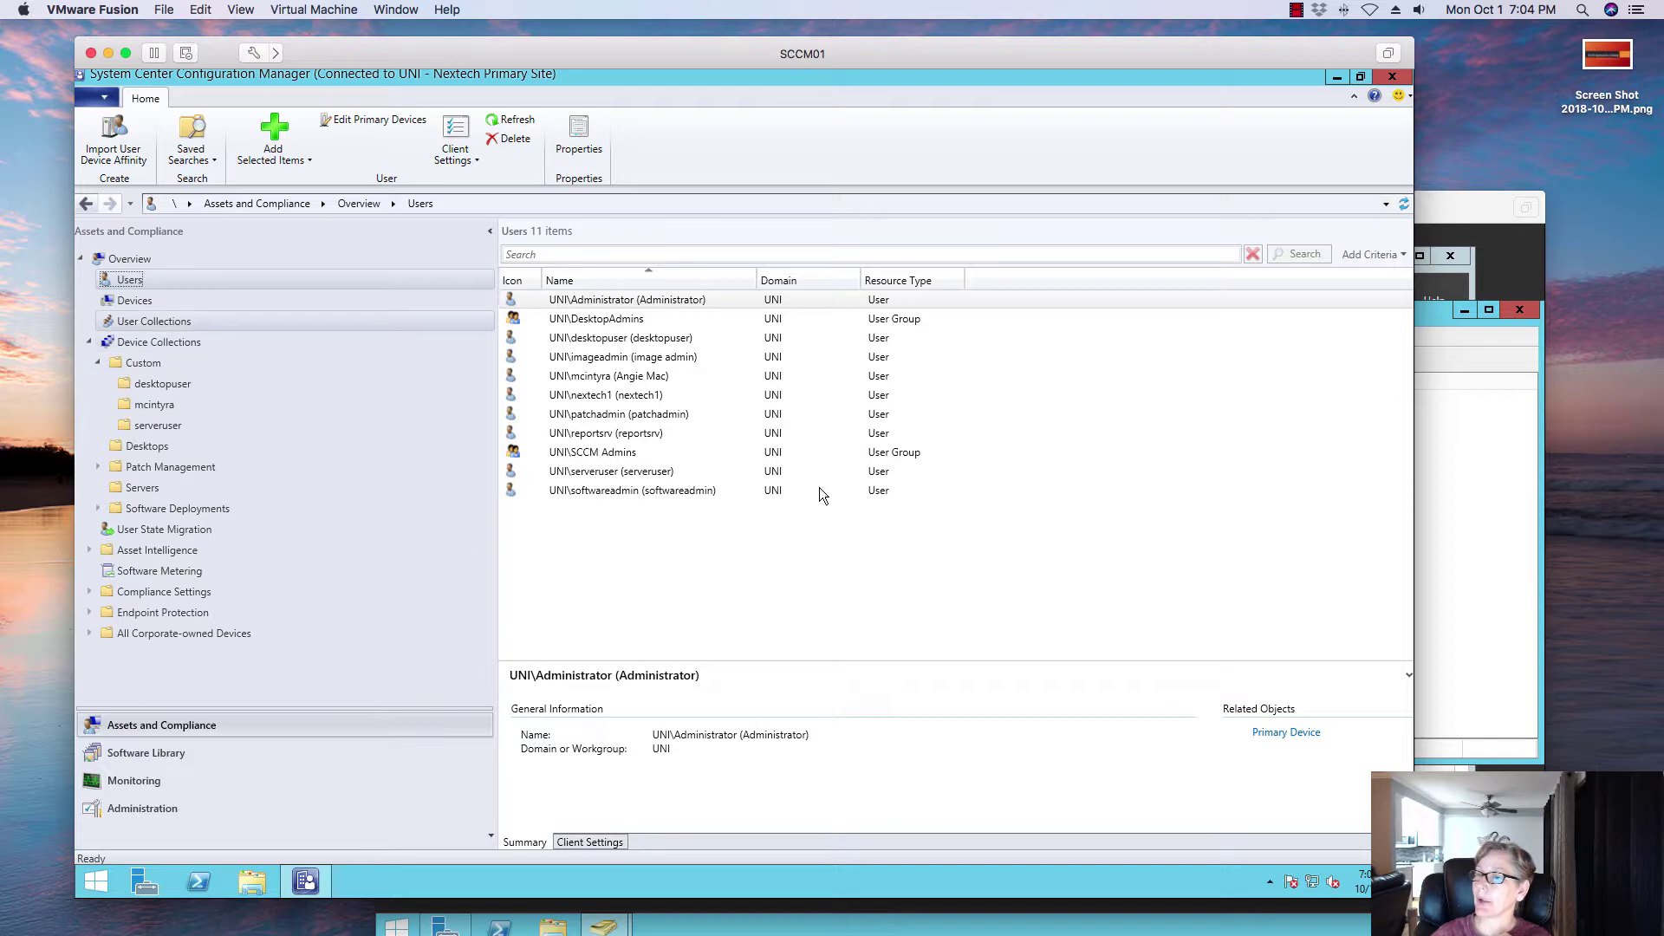
pyautogui.doubleClick(608, 356)
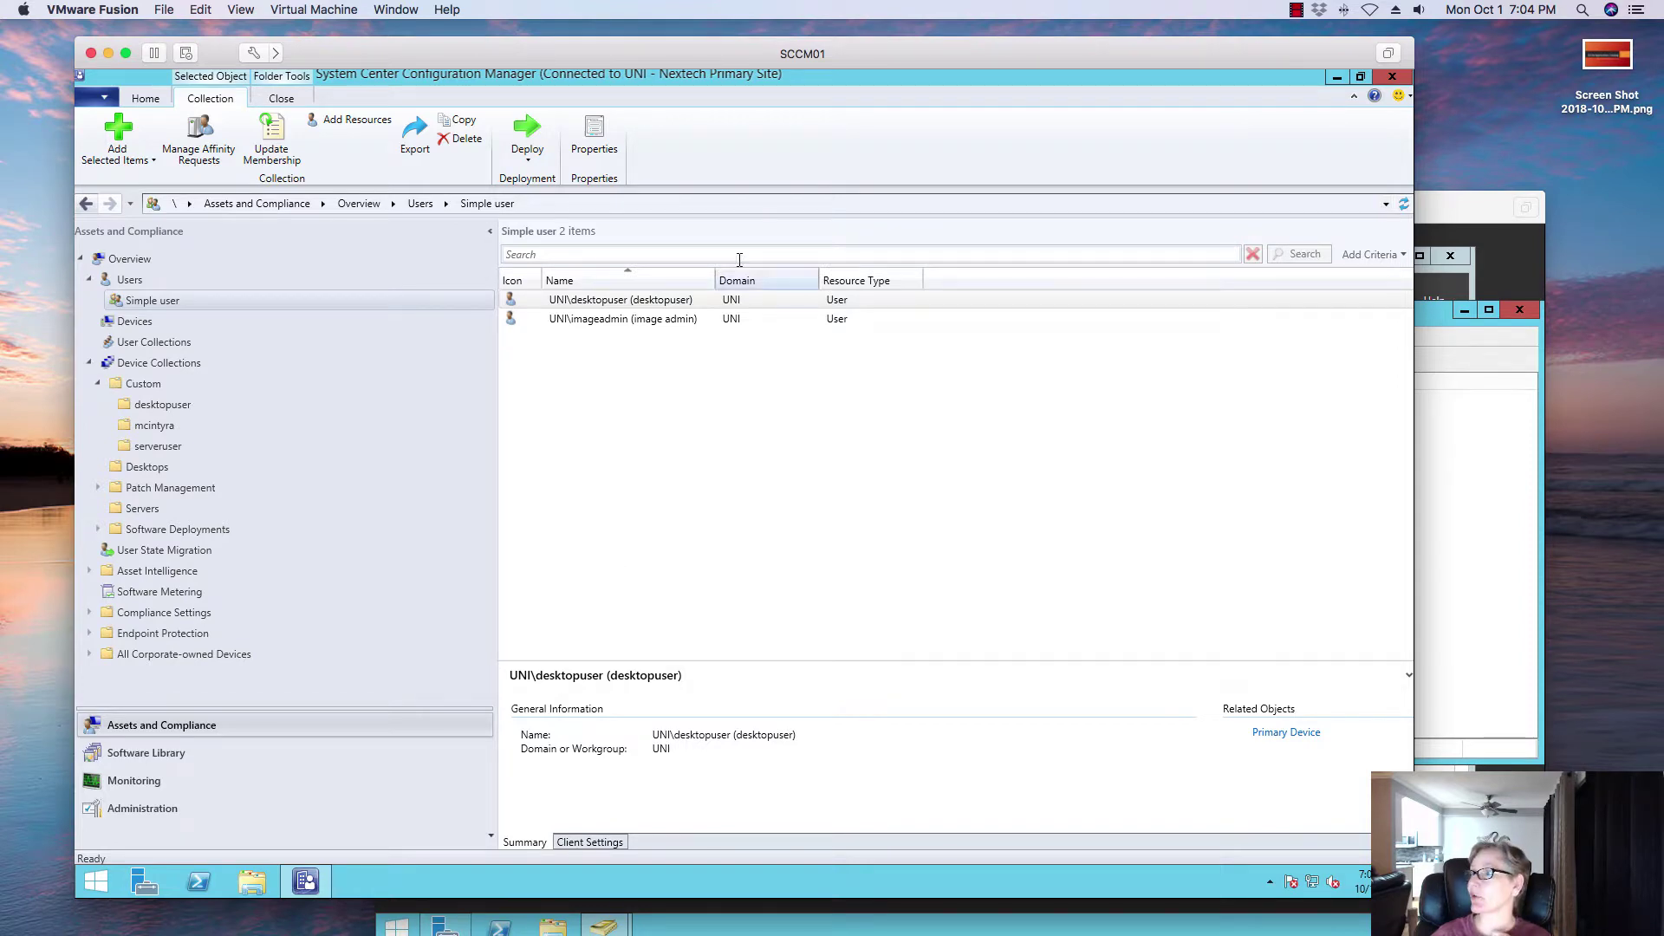
# Step: Inspect the first Simple user member's details, then switch to the Windows 10 client VM
pyautogui.rightClick(684, 311)
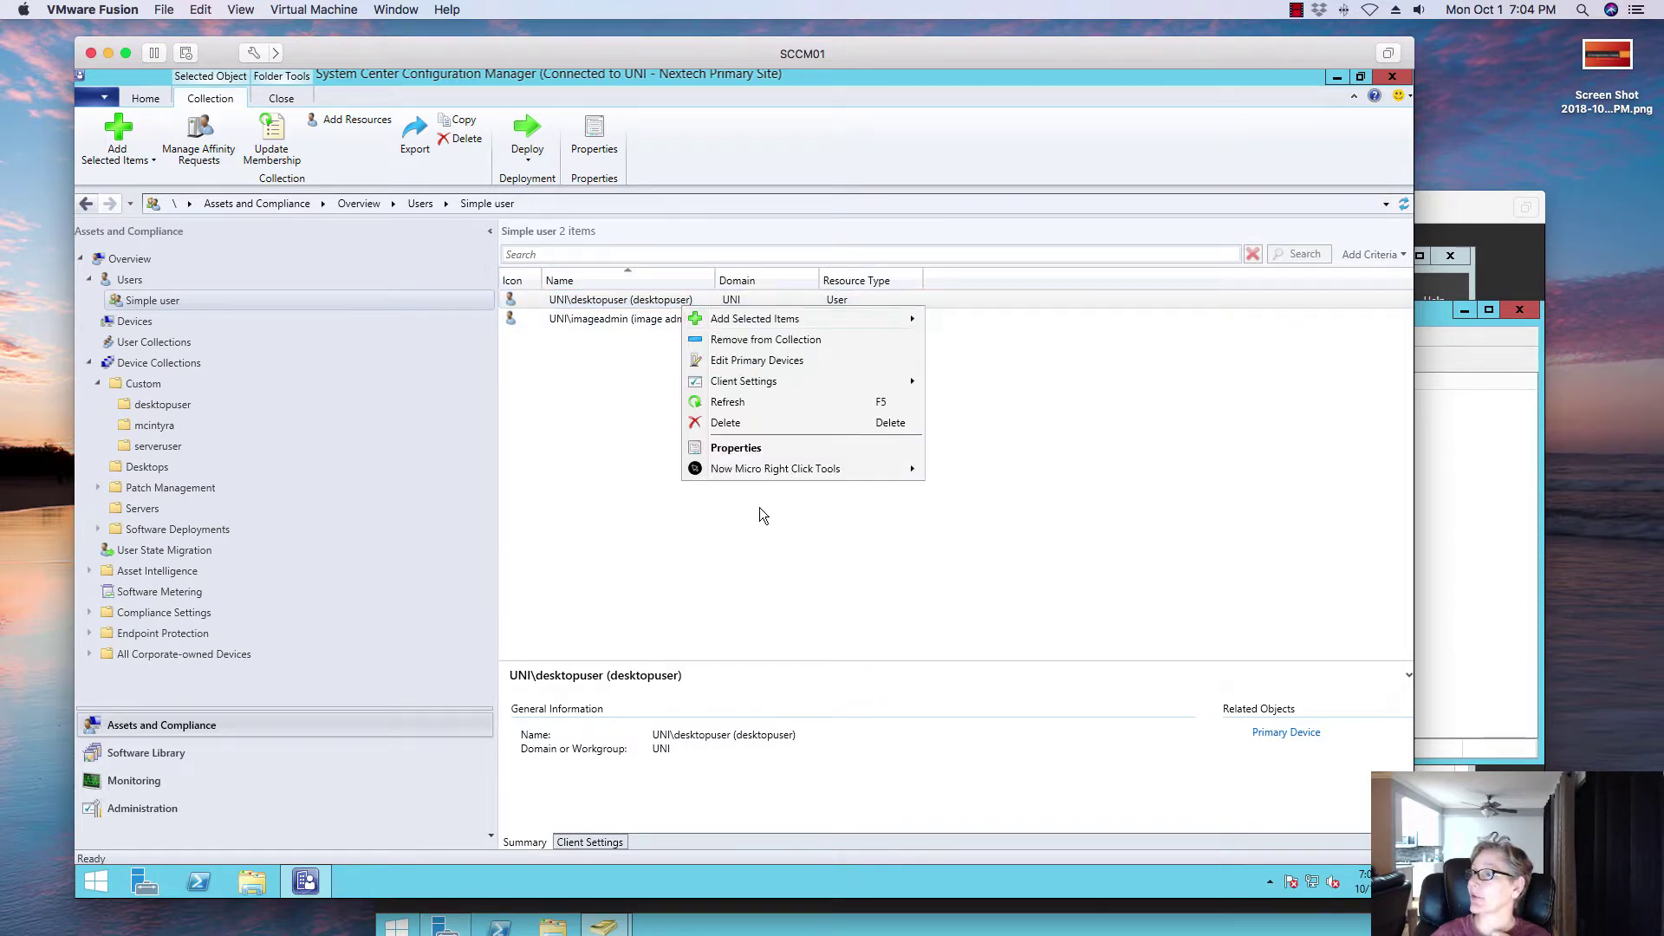
pyautogui.moveTo(780, 469)
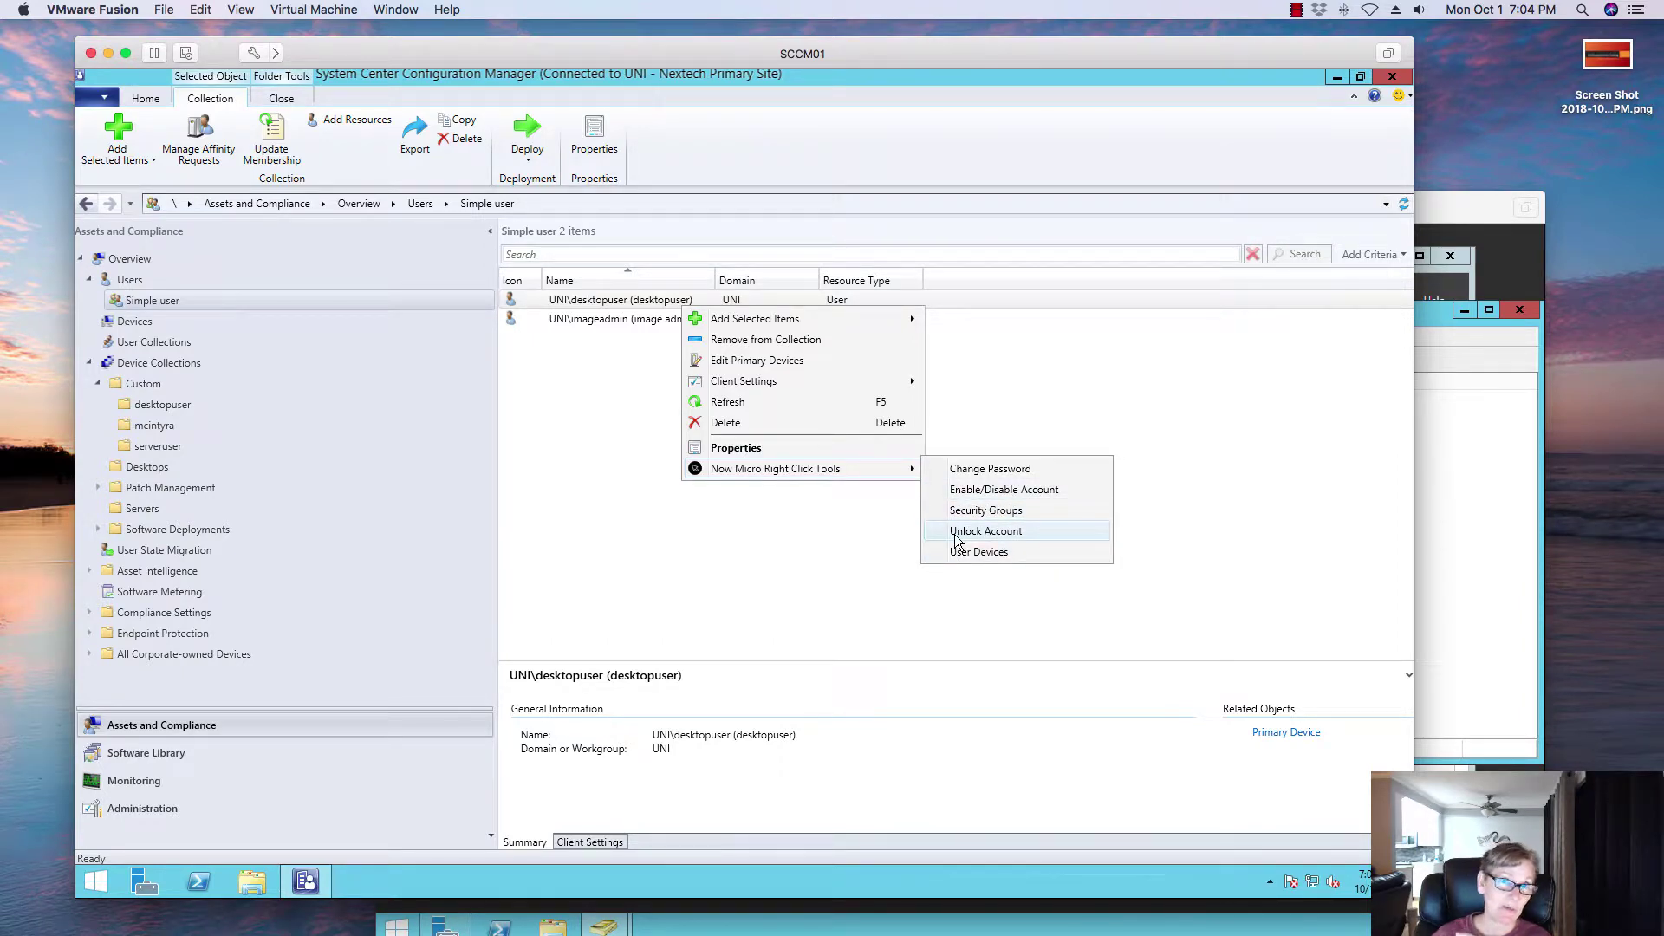
pyautogui.click(783, 585)
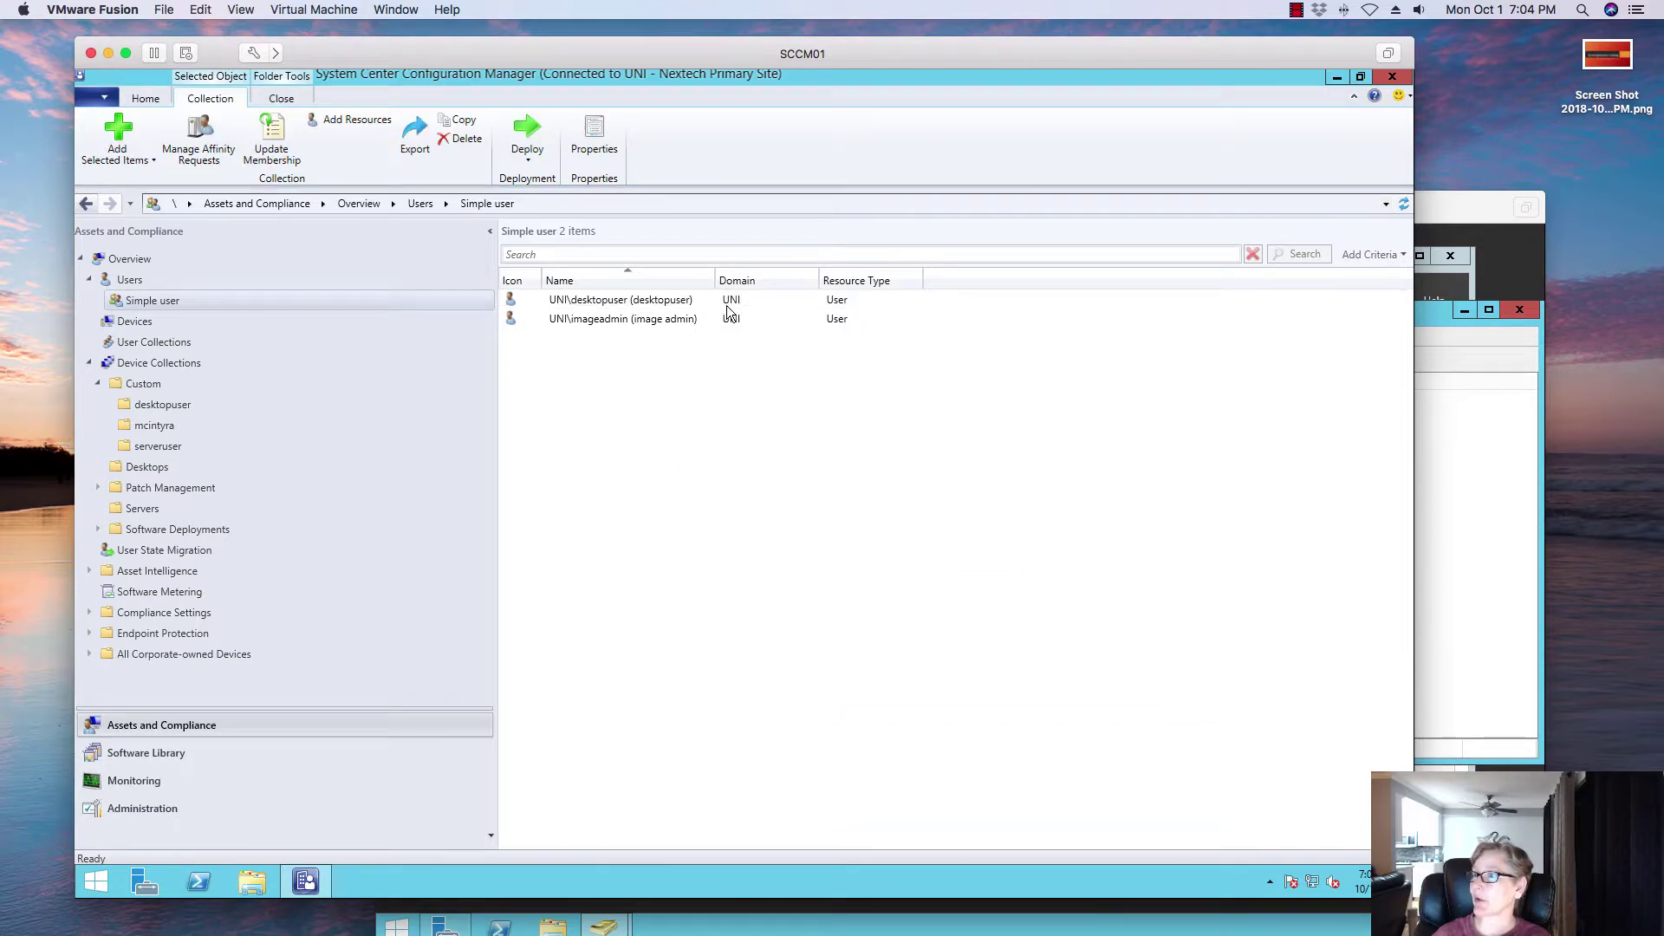
pyautogui.click(690, 310)
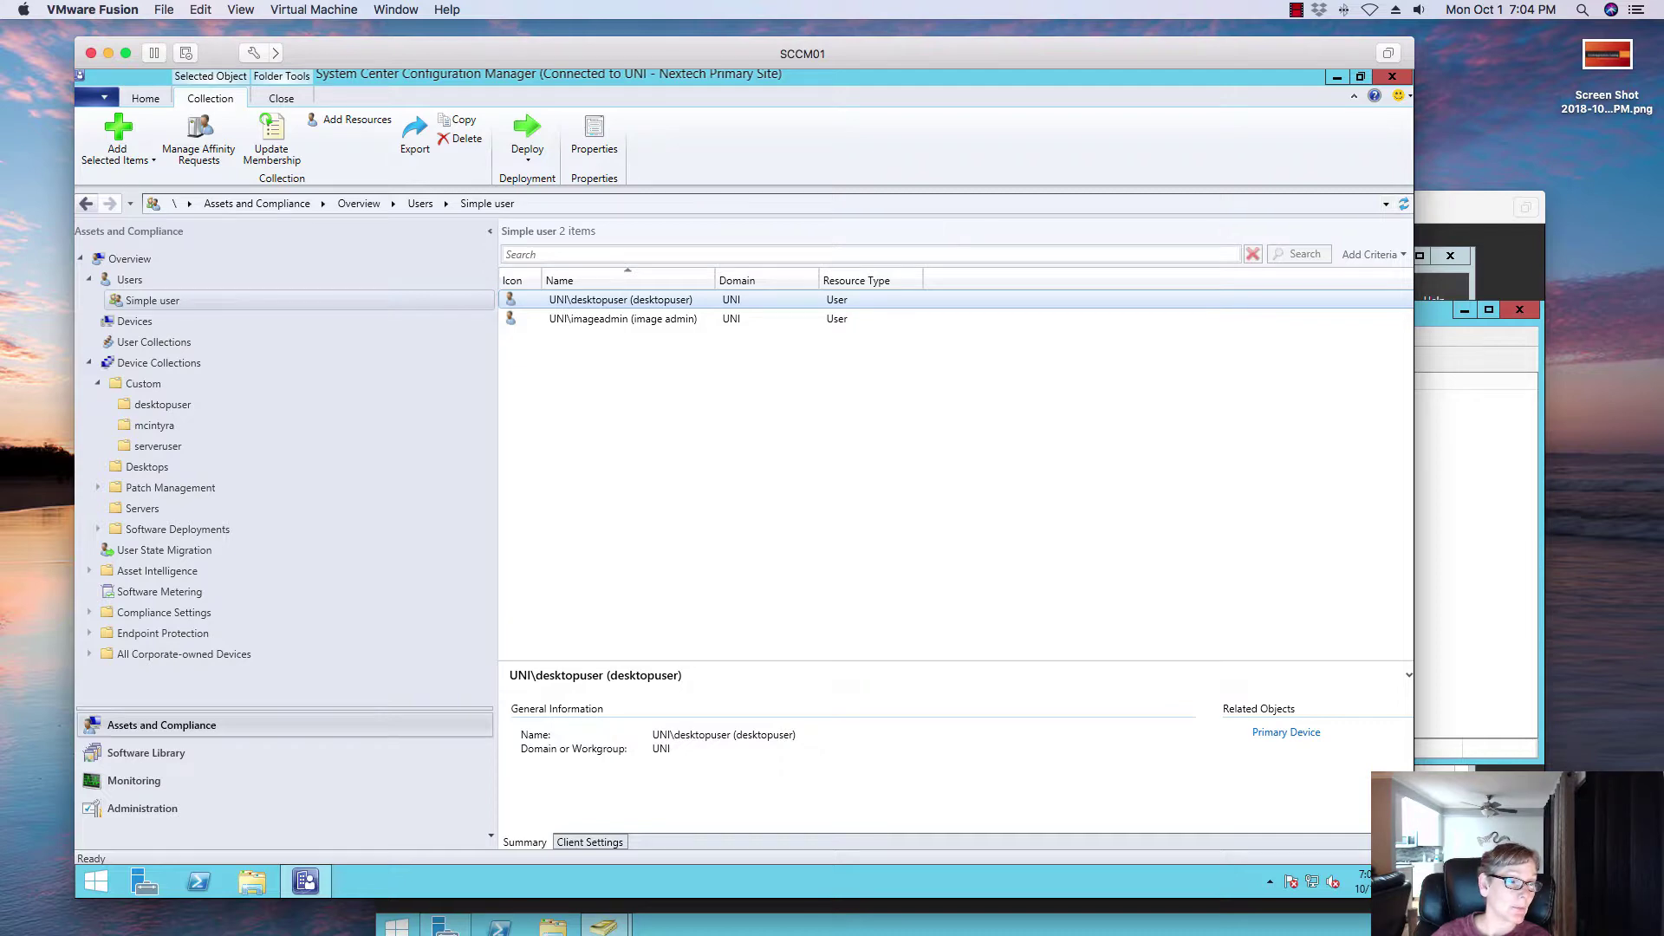
pyautogui.press('super+grave')
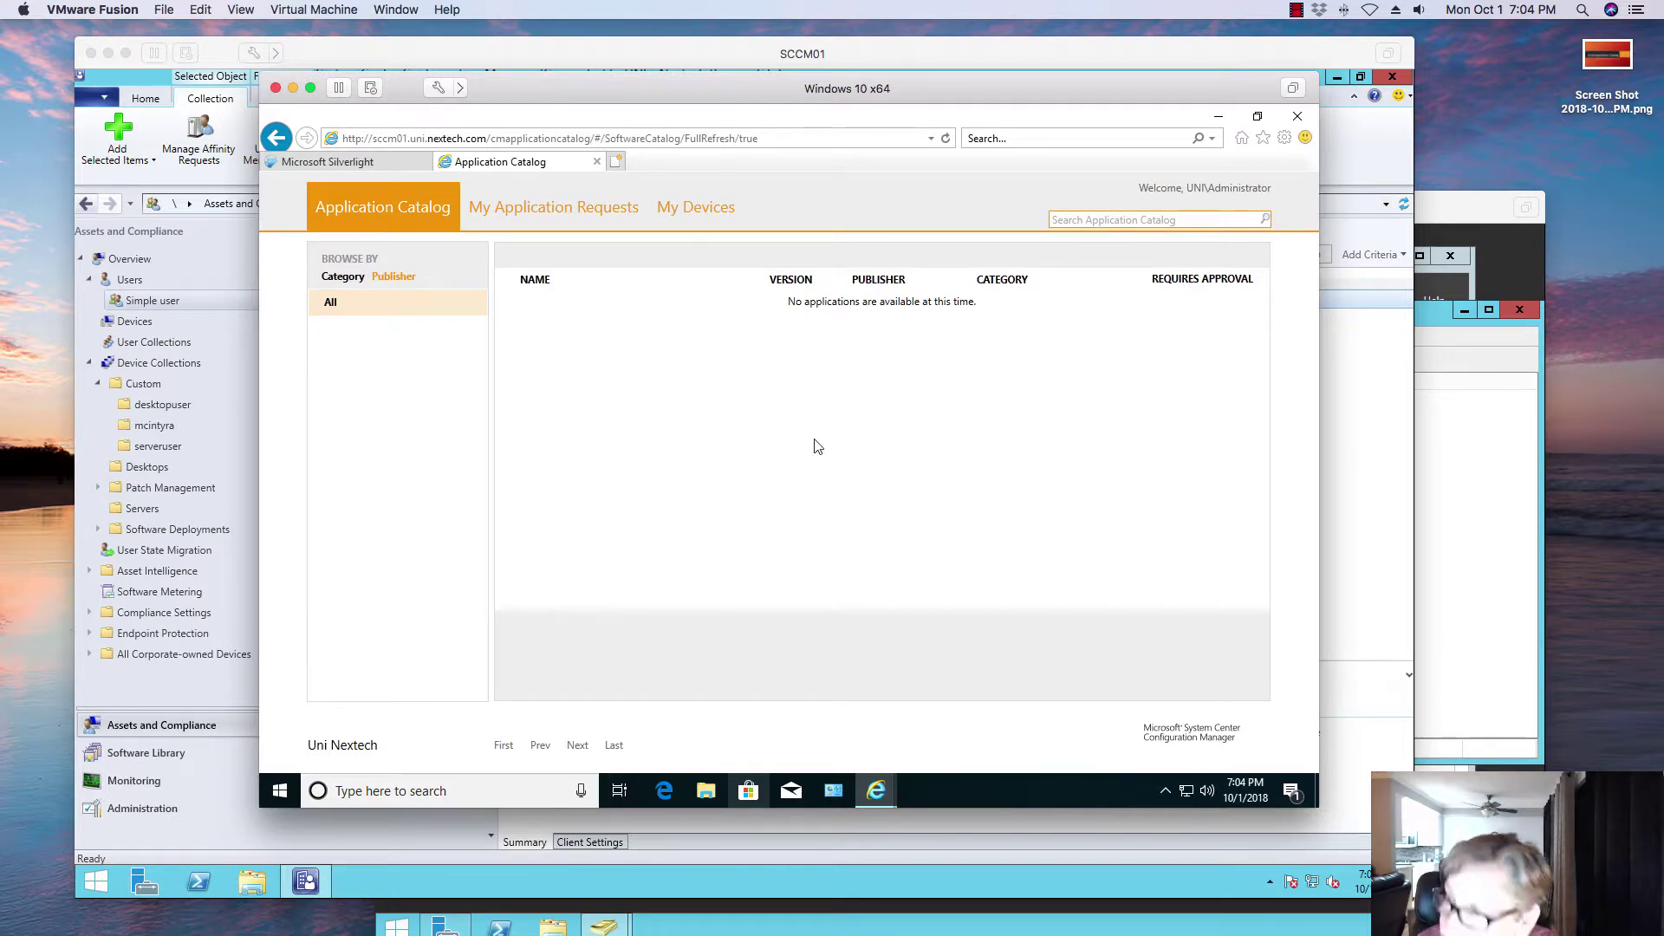
pyautogui.press('F5')
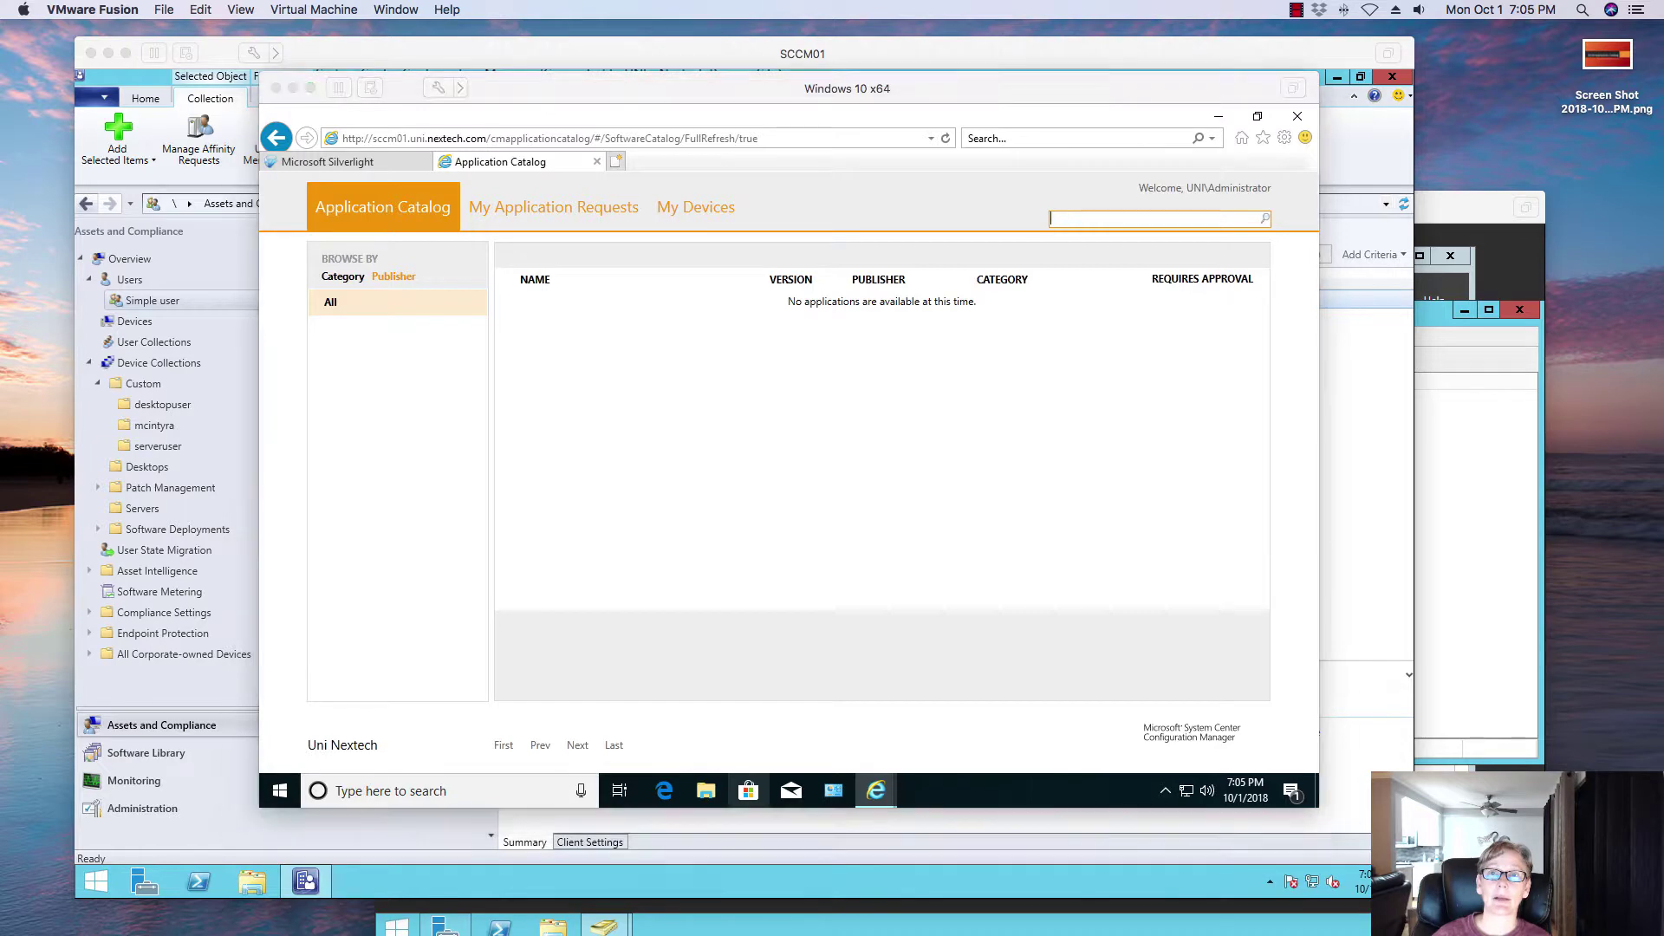
pyautogui.click(611, 439)
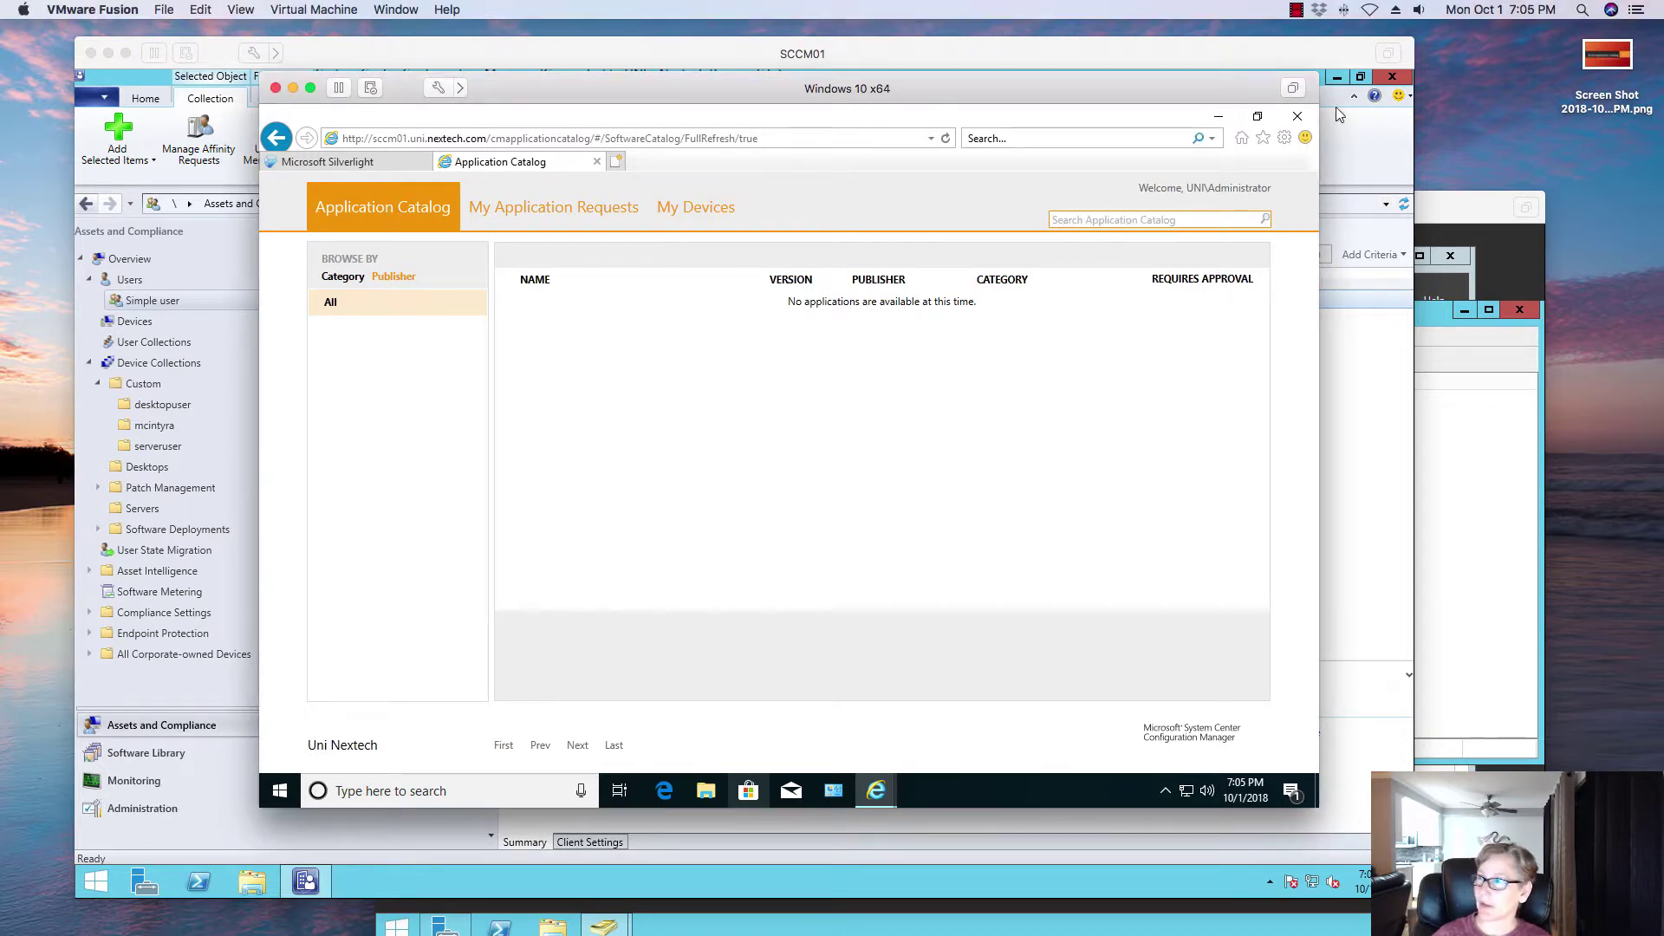
# Step: Close the catalog browser and all its tabs, then sign out of the Windows 10 client
pyautogui.click(1297, 118)
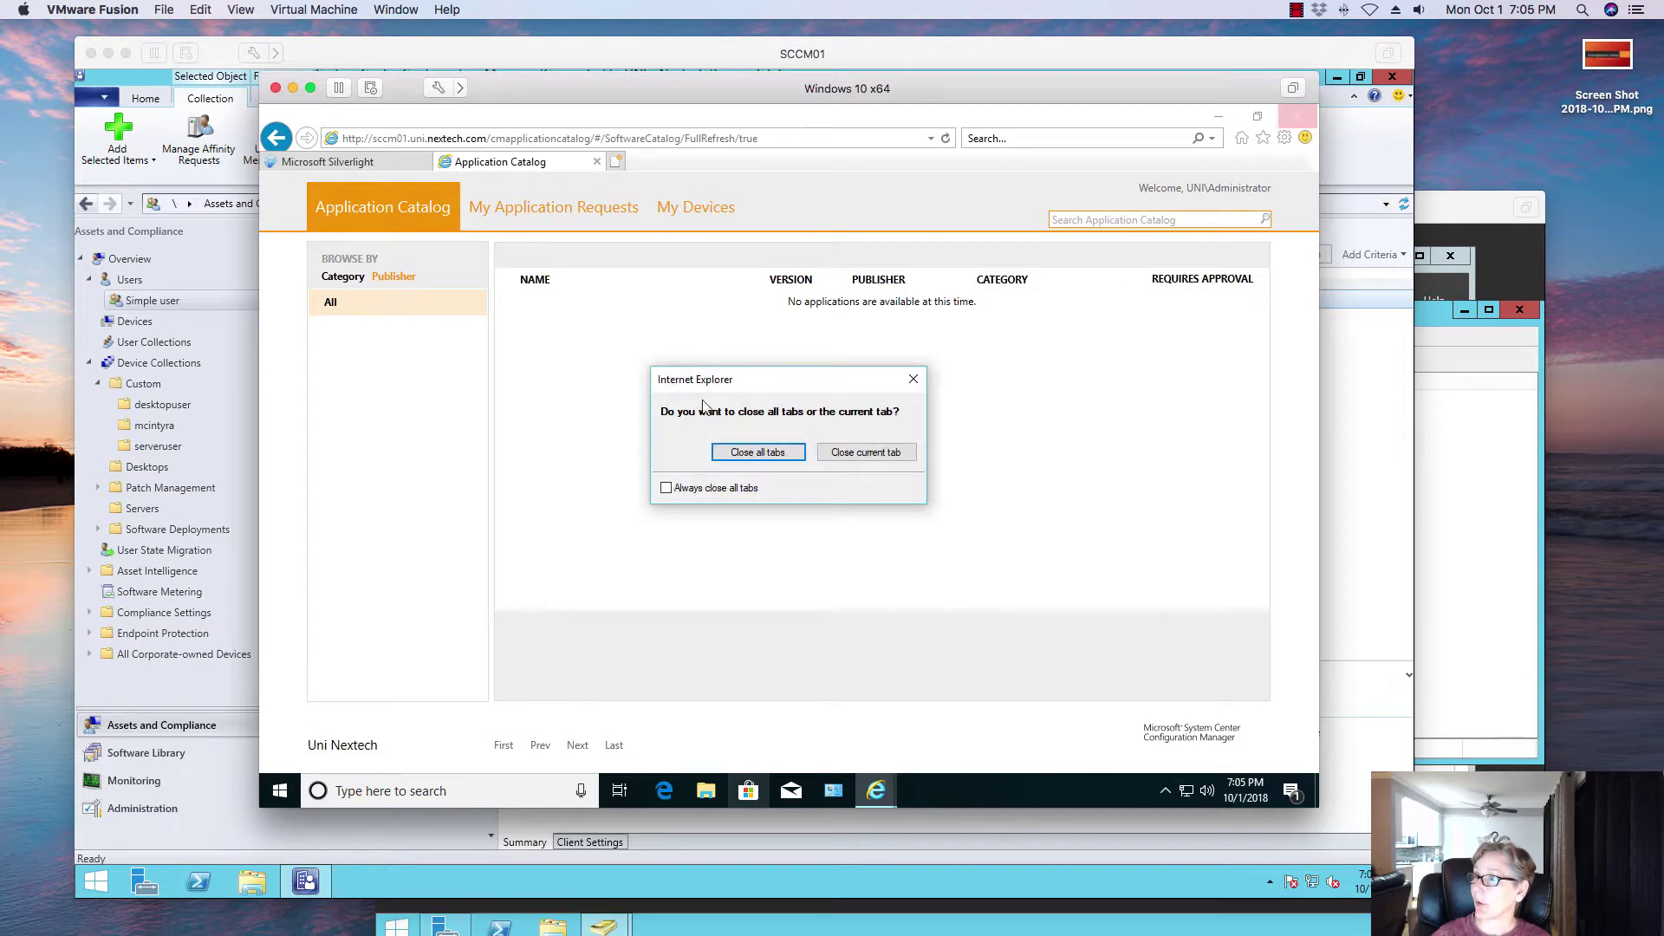
pyautogui.click(735, 460)
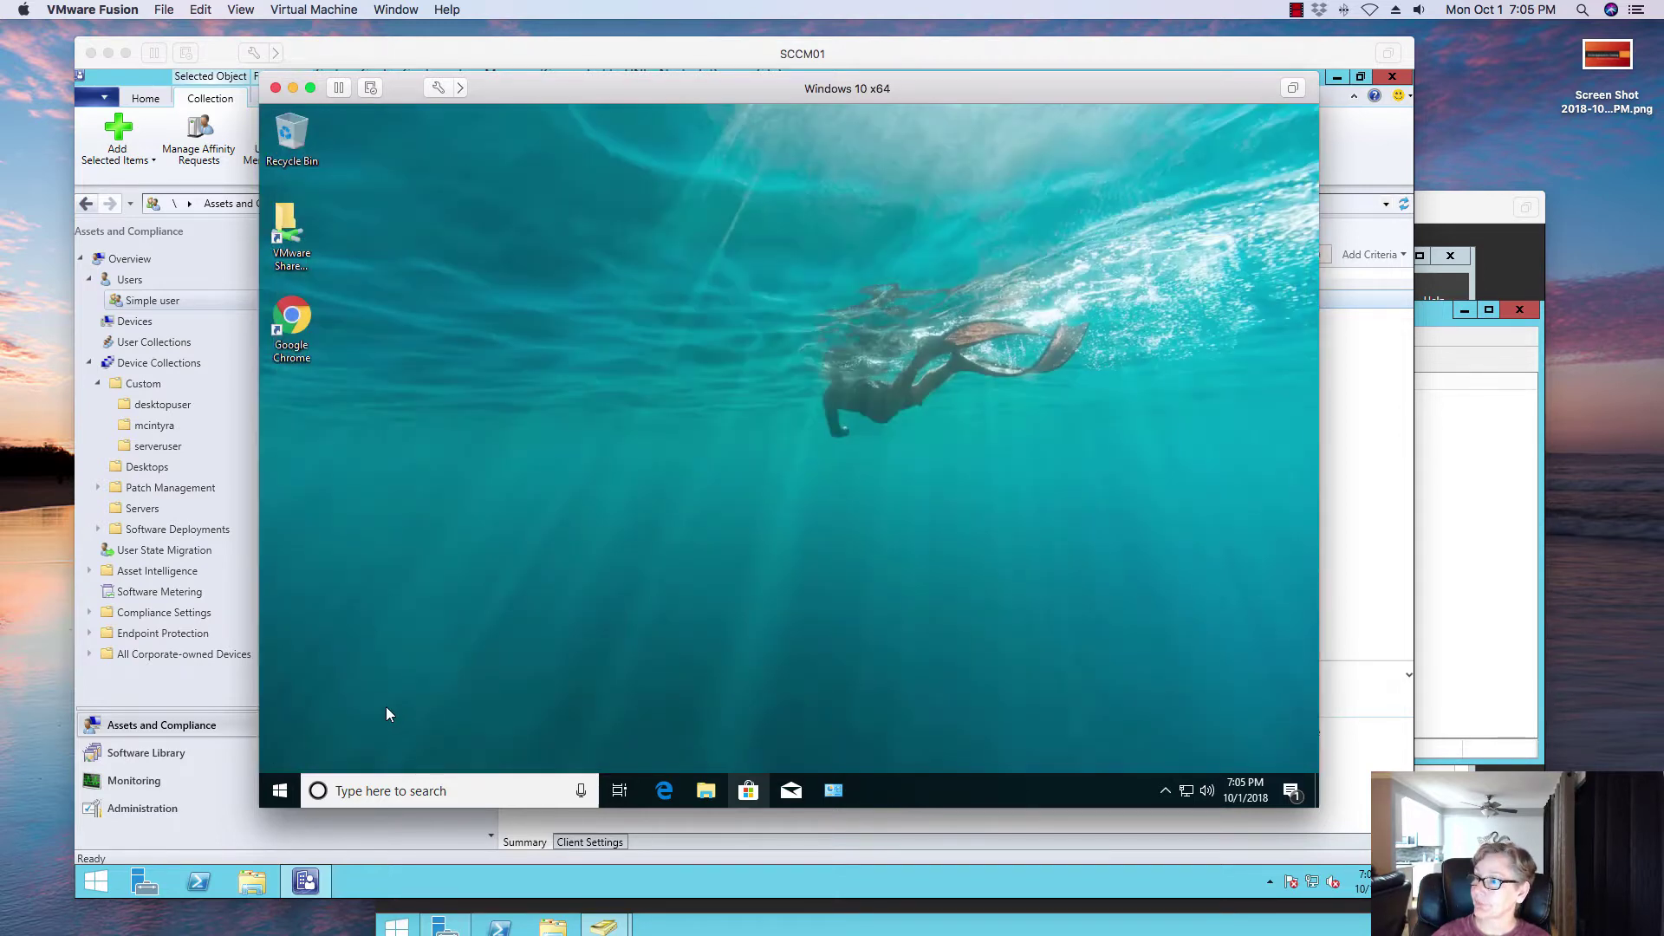
pyautogui.rightClick(279, 799)
pyautogui.moveTo(460, 738)
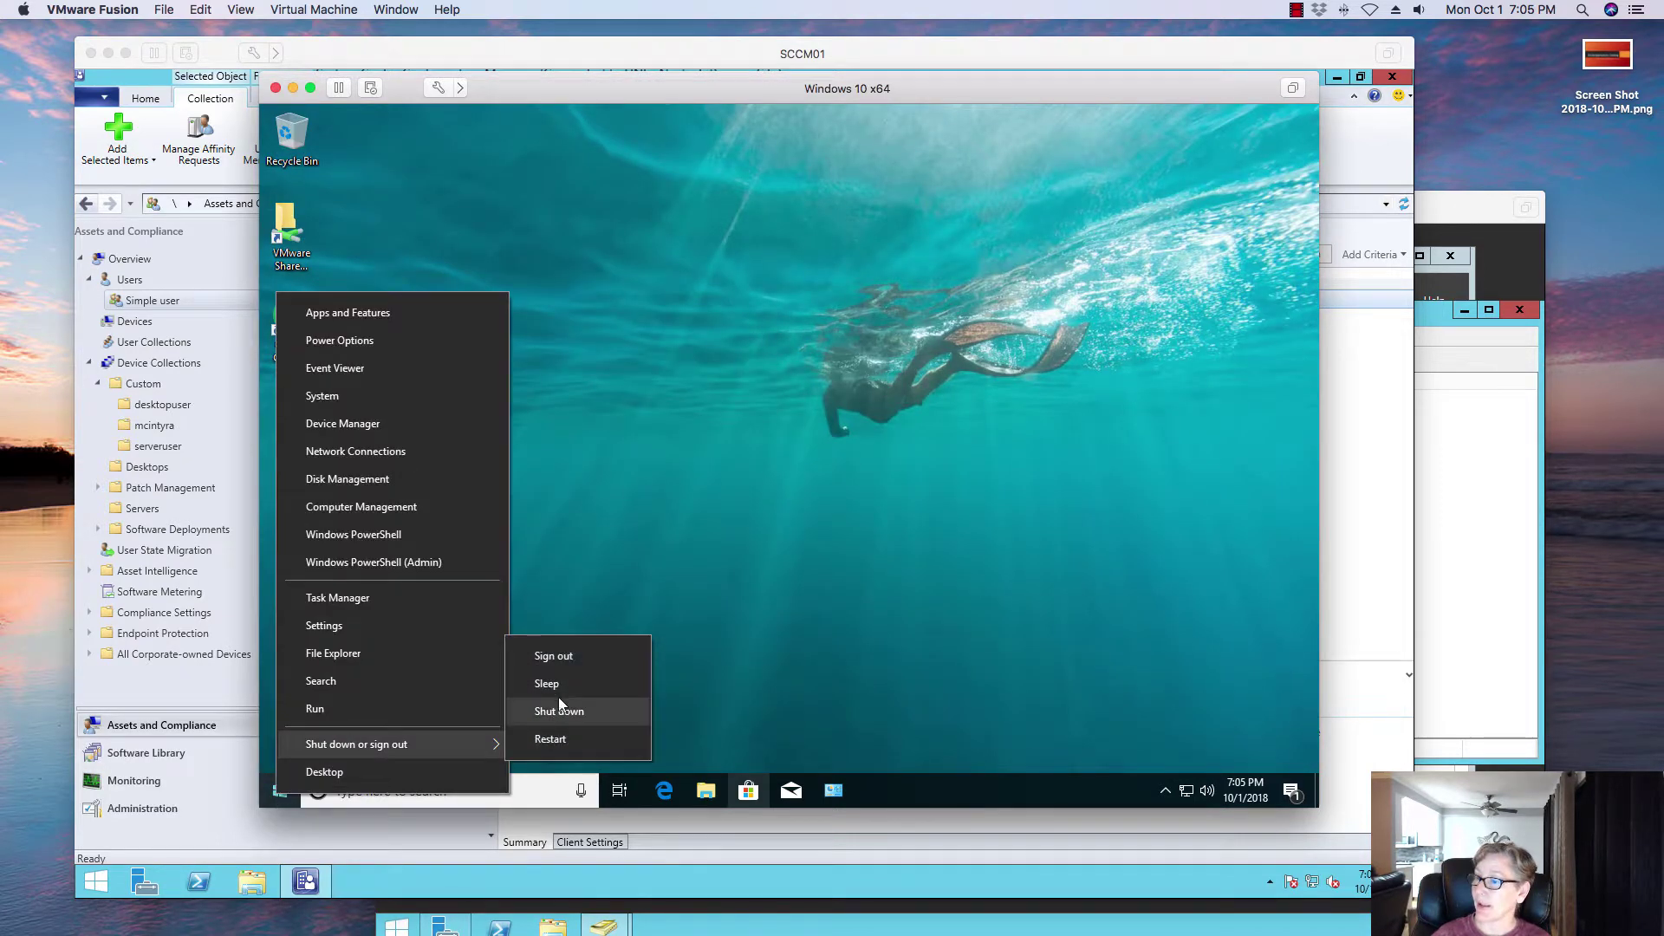
pyautogui.click(562, 658)
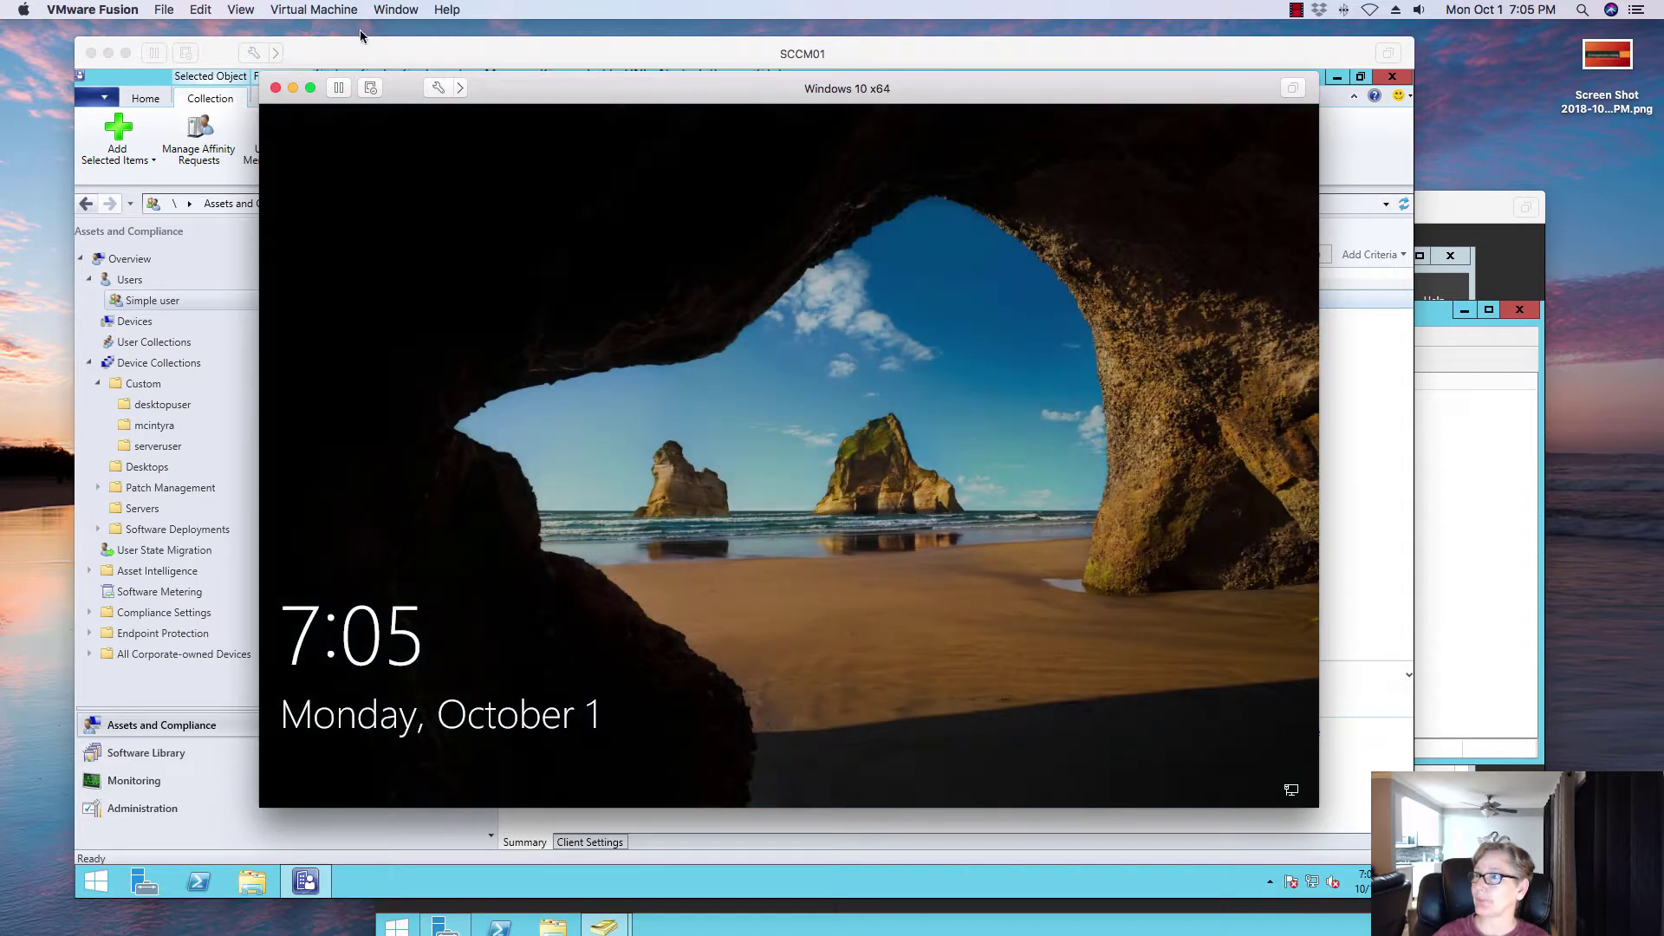
# Step: At the sign-in screen, choose Other user and enter a domain user's name and password
pyautogui.click(333, 11)
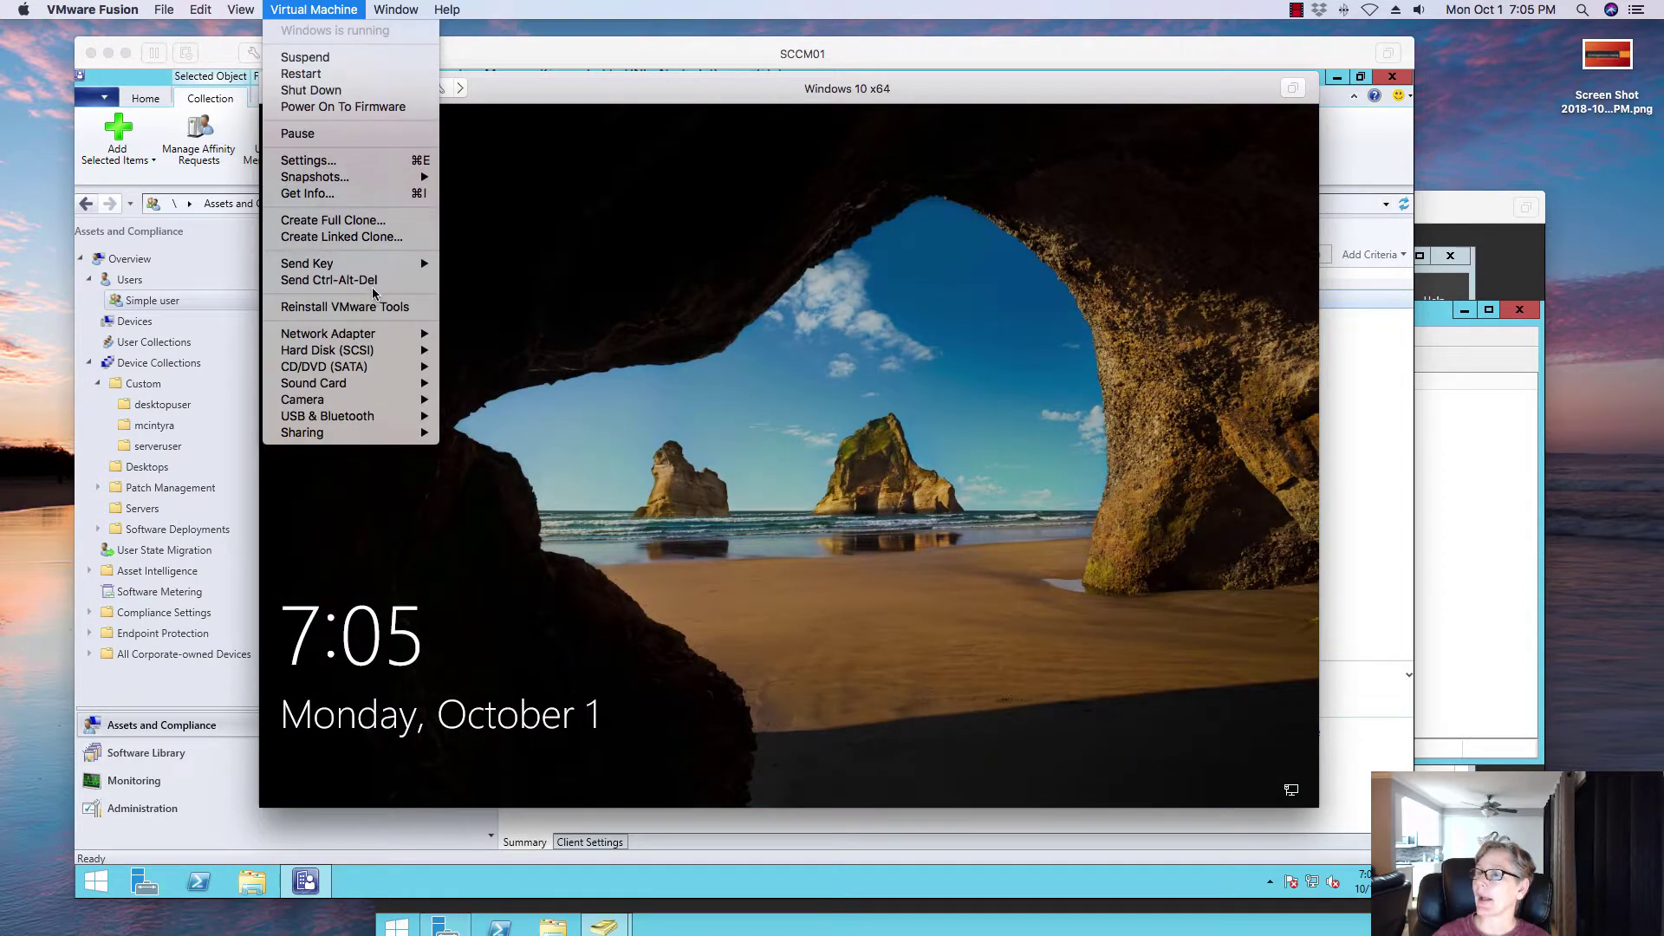
pyautogui.press('Return')
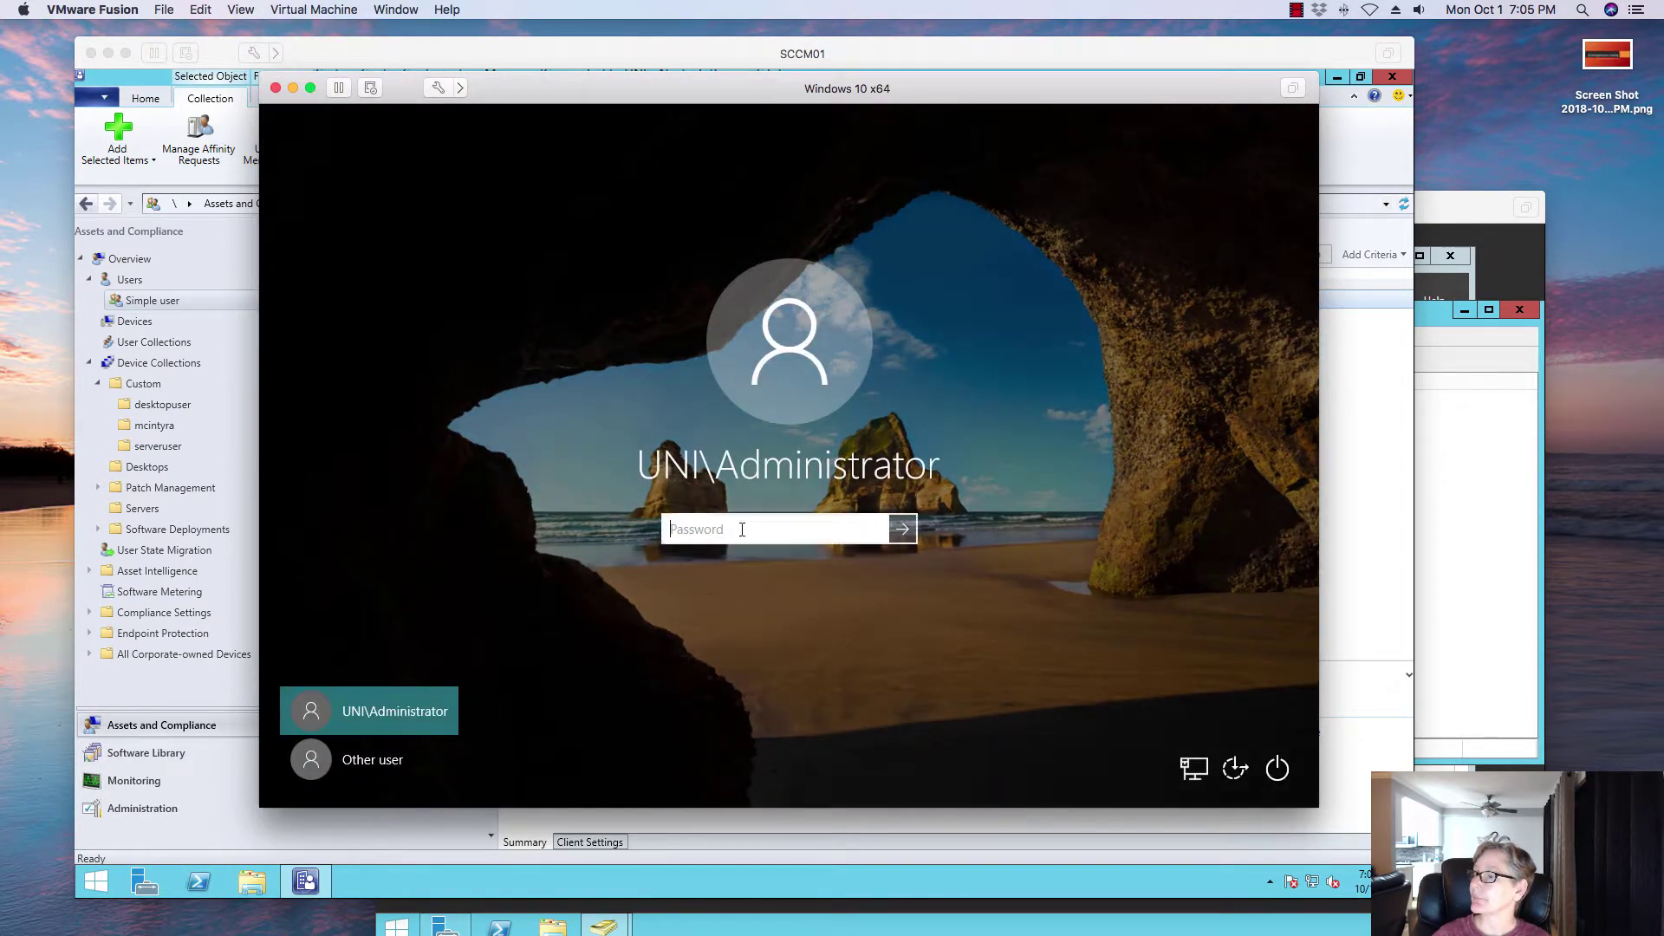
pyautogui.click(399, 780)
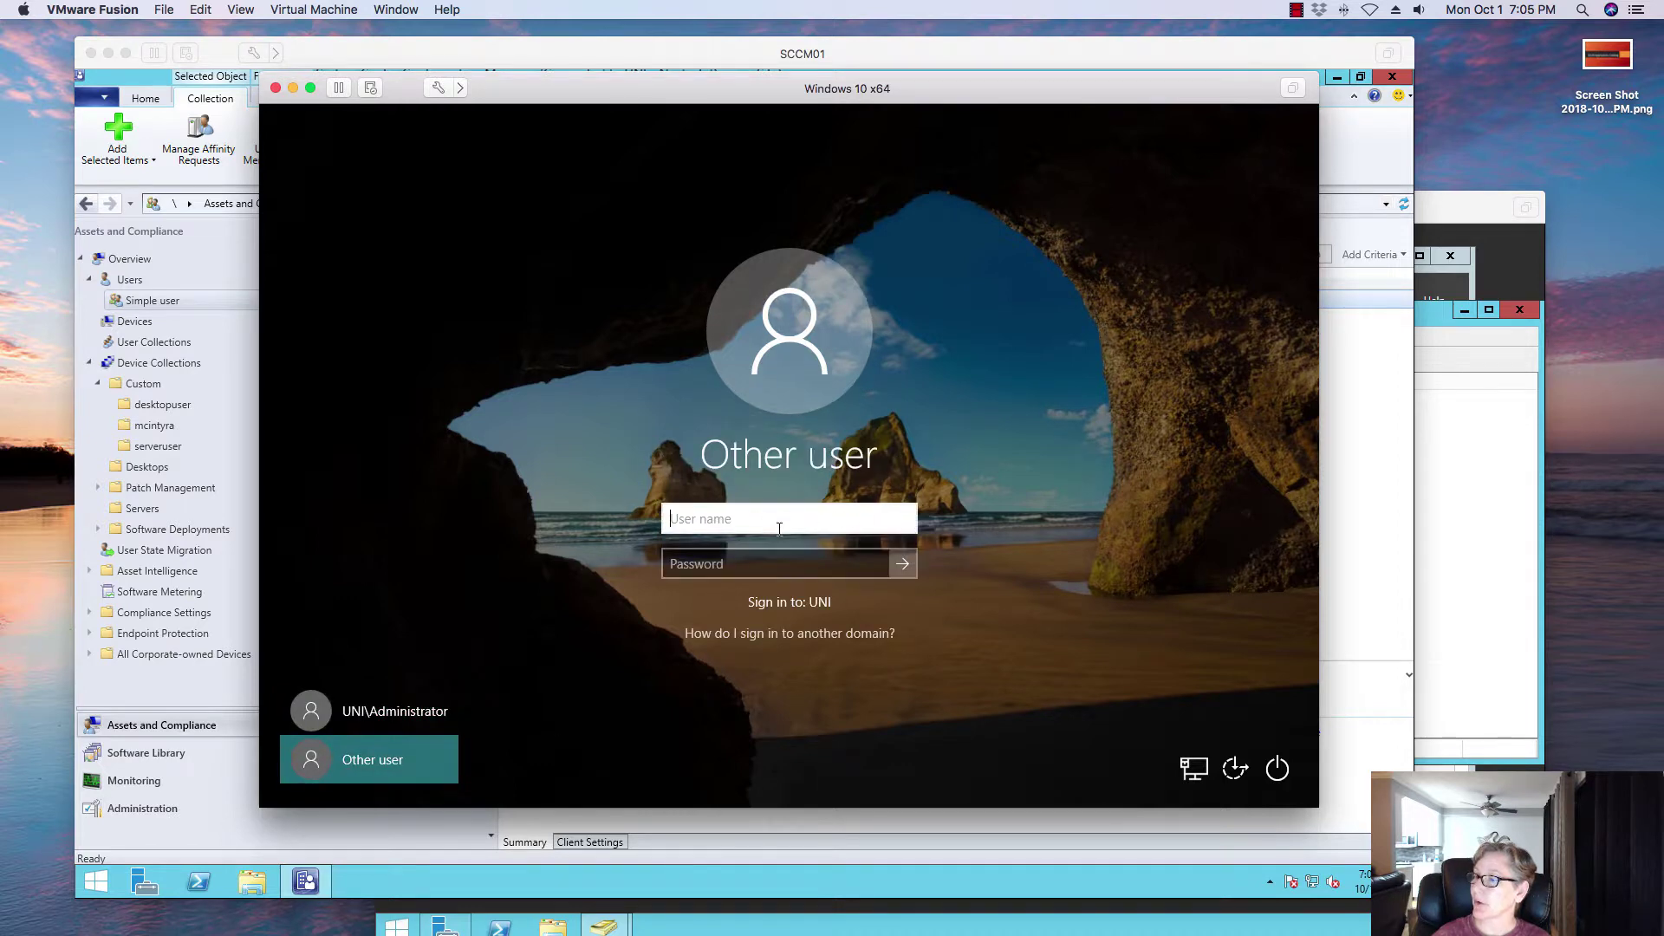
pyautogui.write('uni')
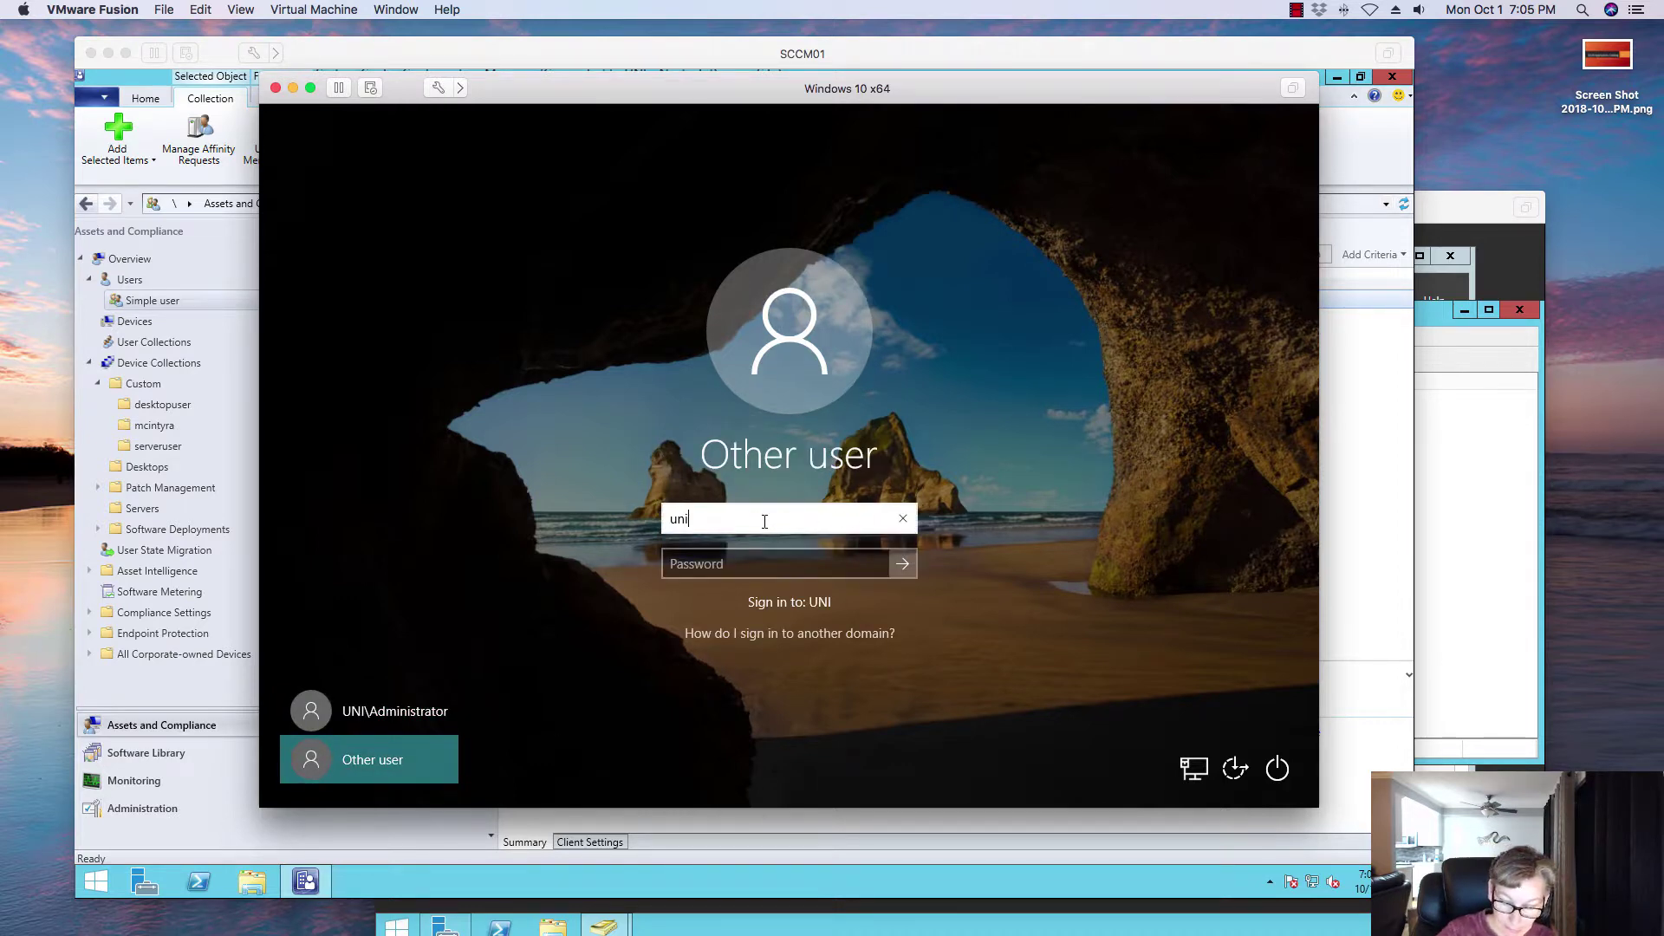
pyautogui.write('\\desktopus')
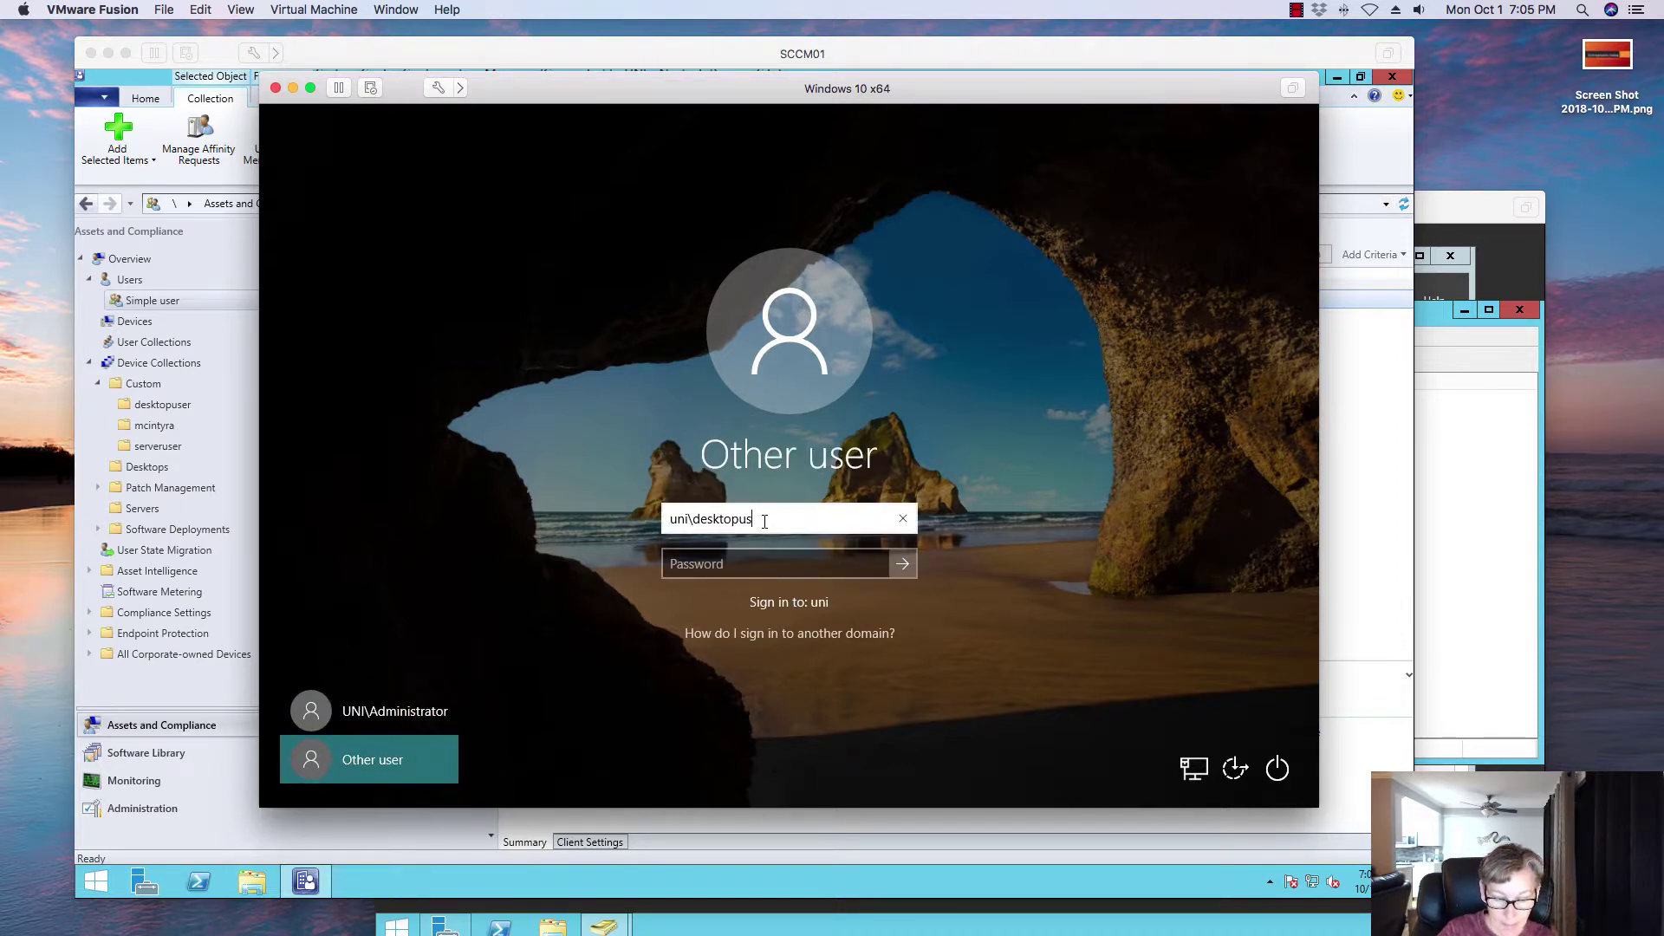
pyautogui.write('er')
pyautogui.press('Tab')
pyautogui.write('••')
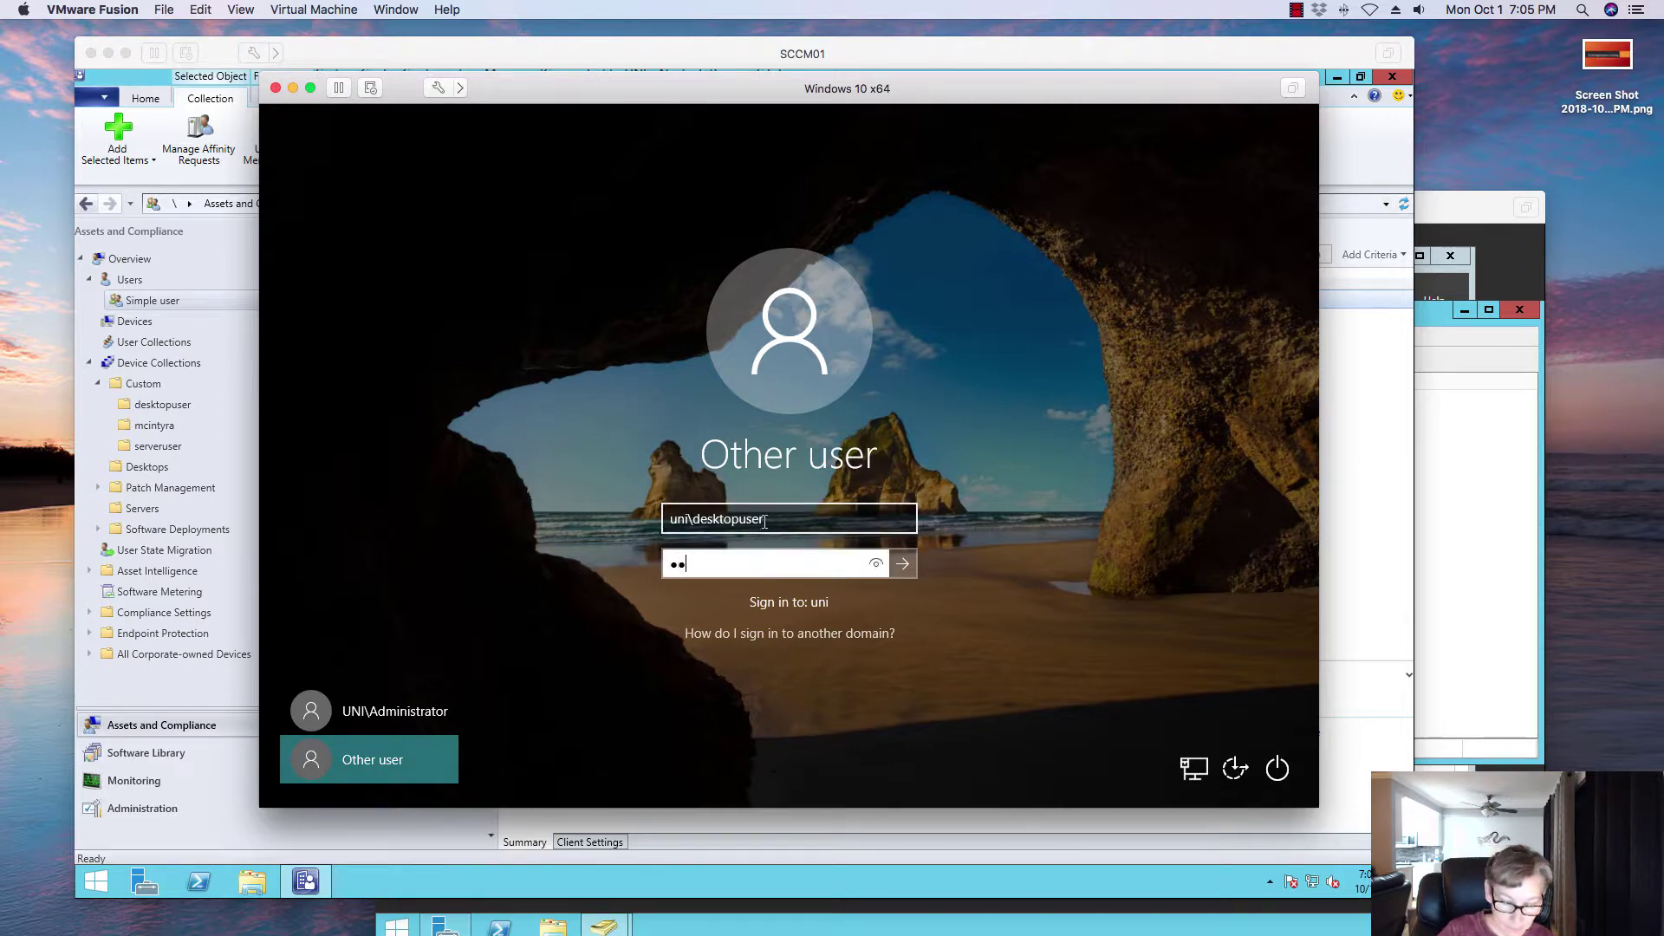
pyautogui.write('••••••')
pyautogui.press('Return')
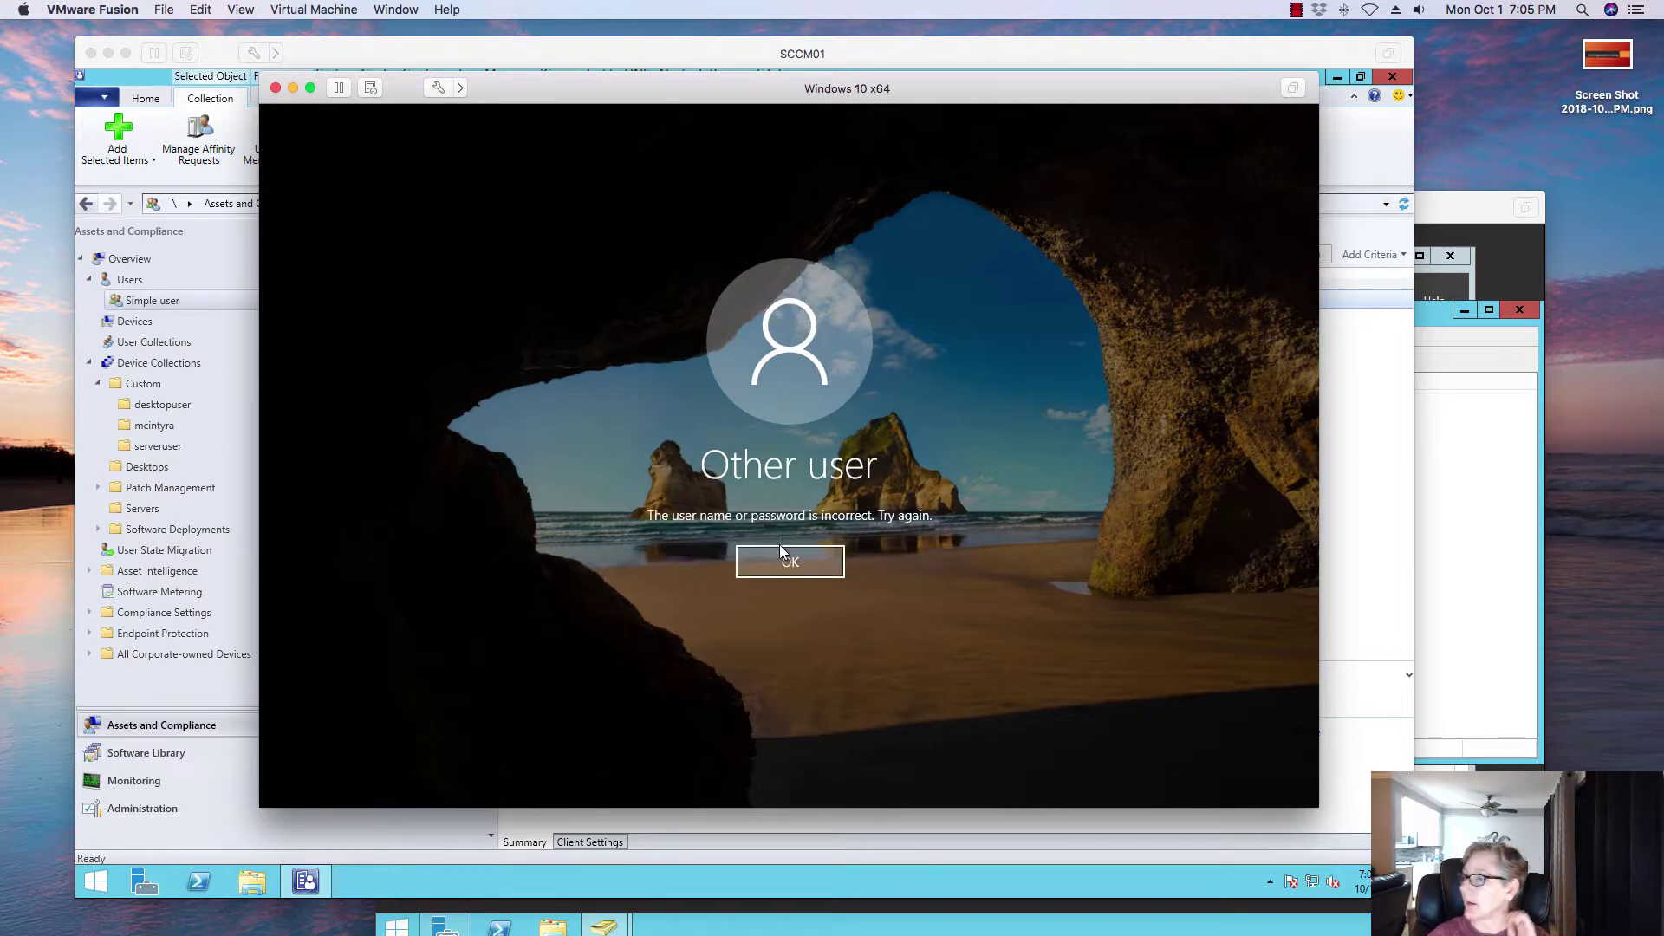
# Step: After repeated incorrect-password errors, sign in with the domain administrator account and its password
pyautogui.click(778, 548)
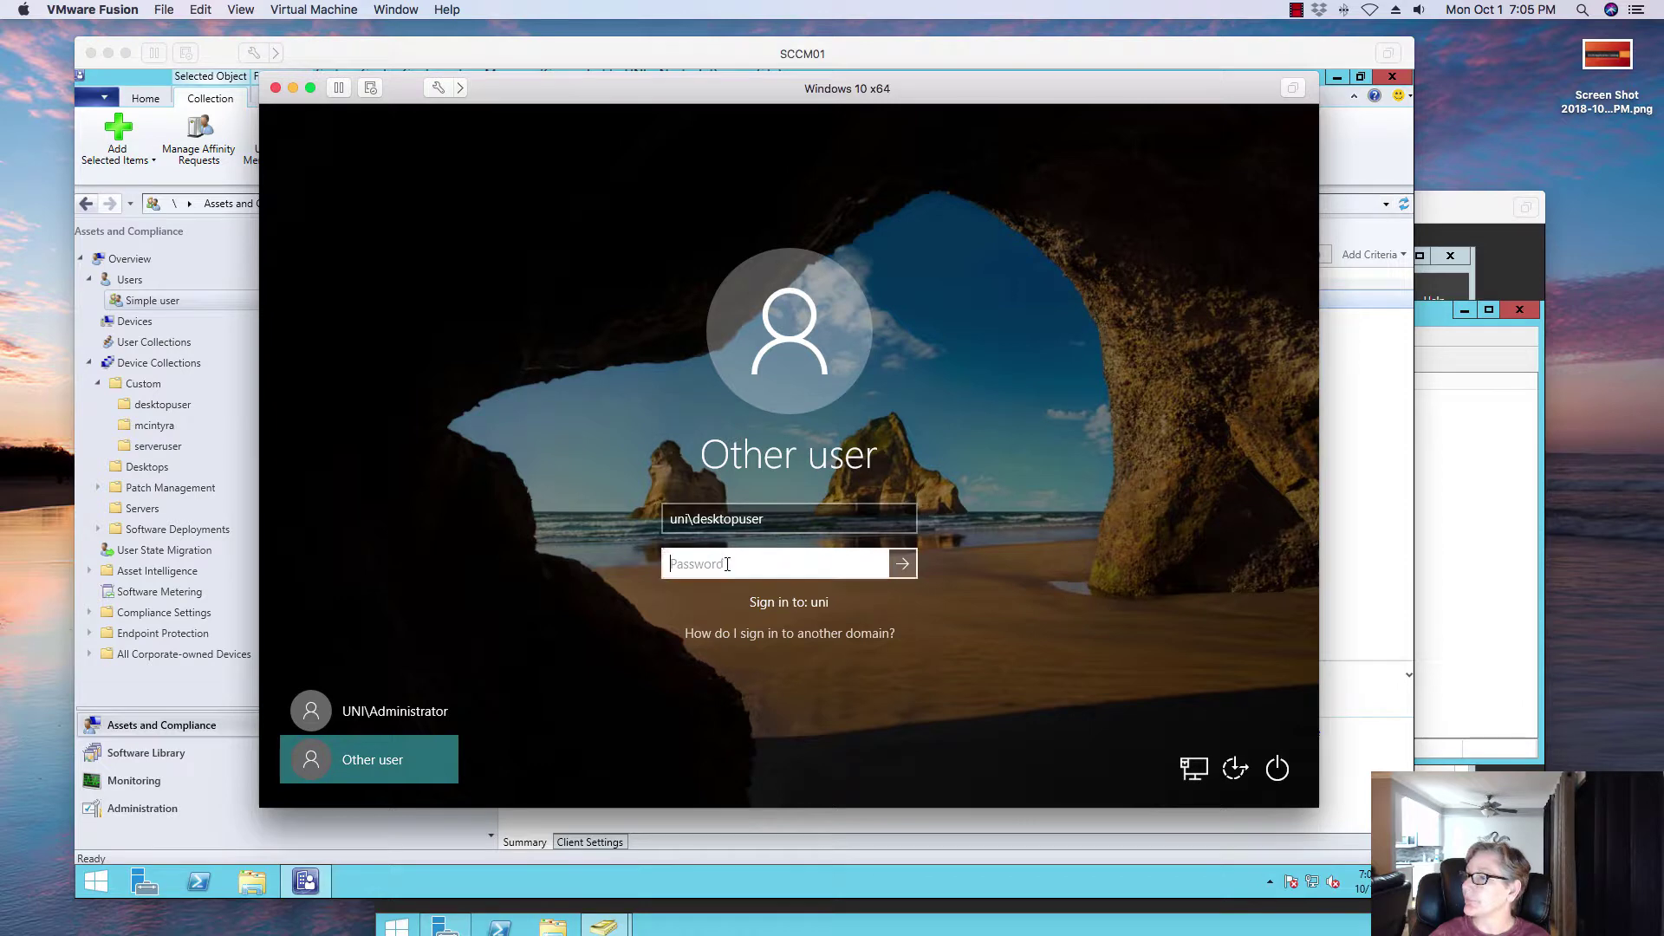
pyautogui.write('••')
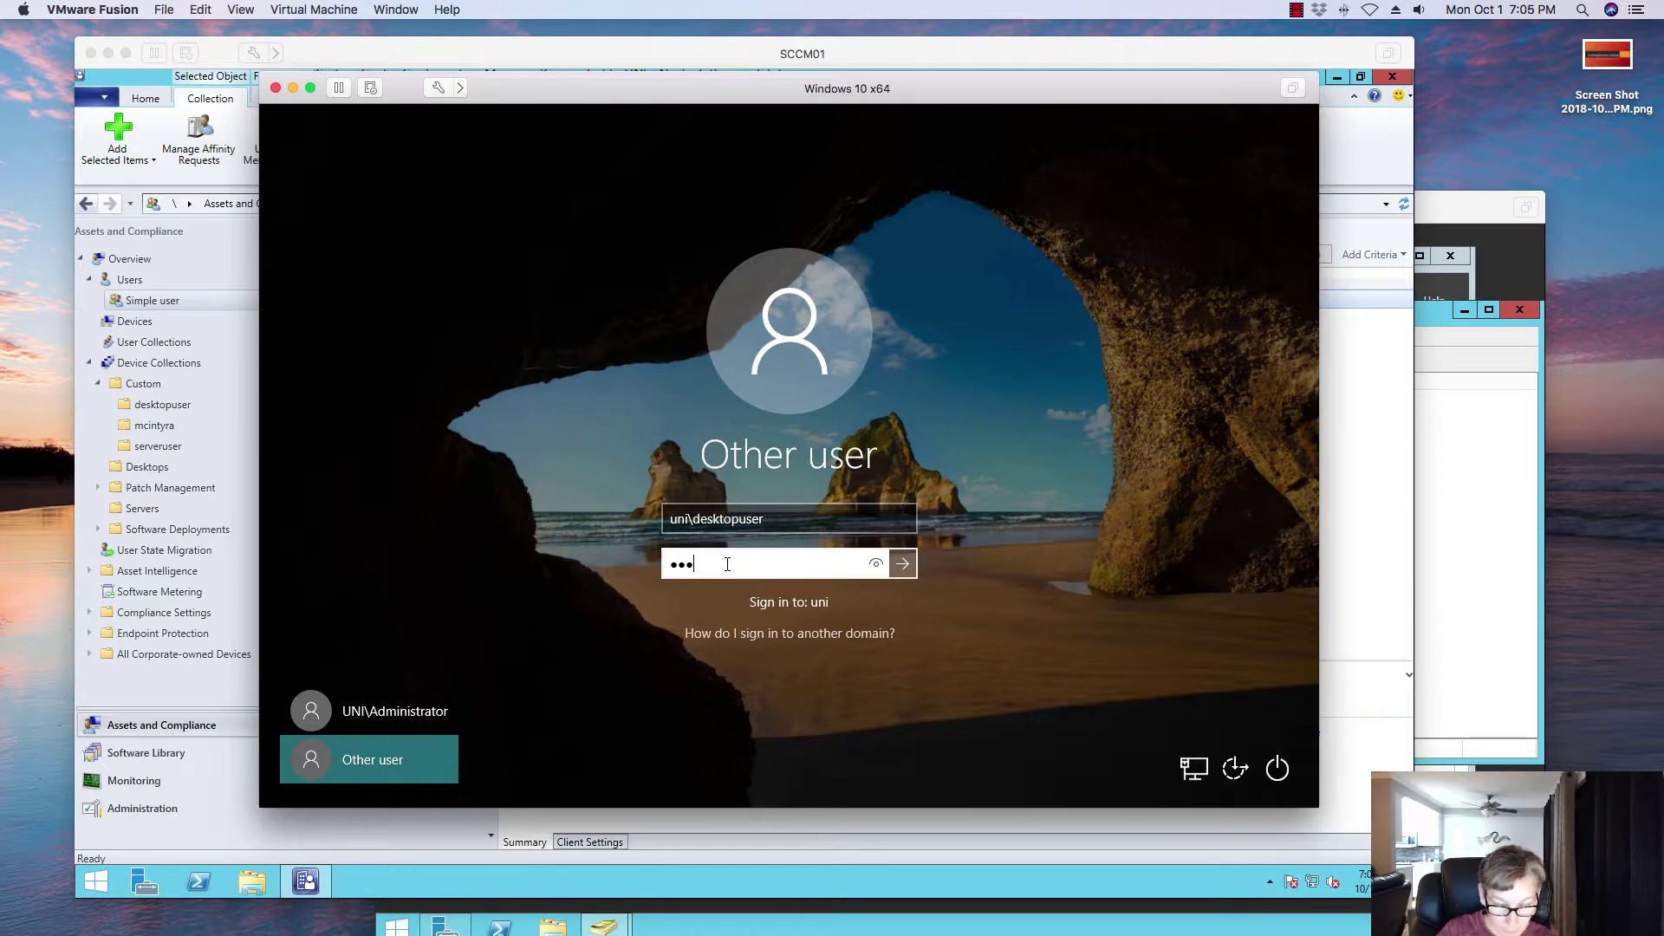
pyautogui.write('••••••')
pyautogui.press('Return')
pyautogui.click(725, 563)
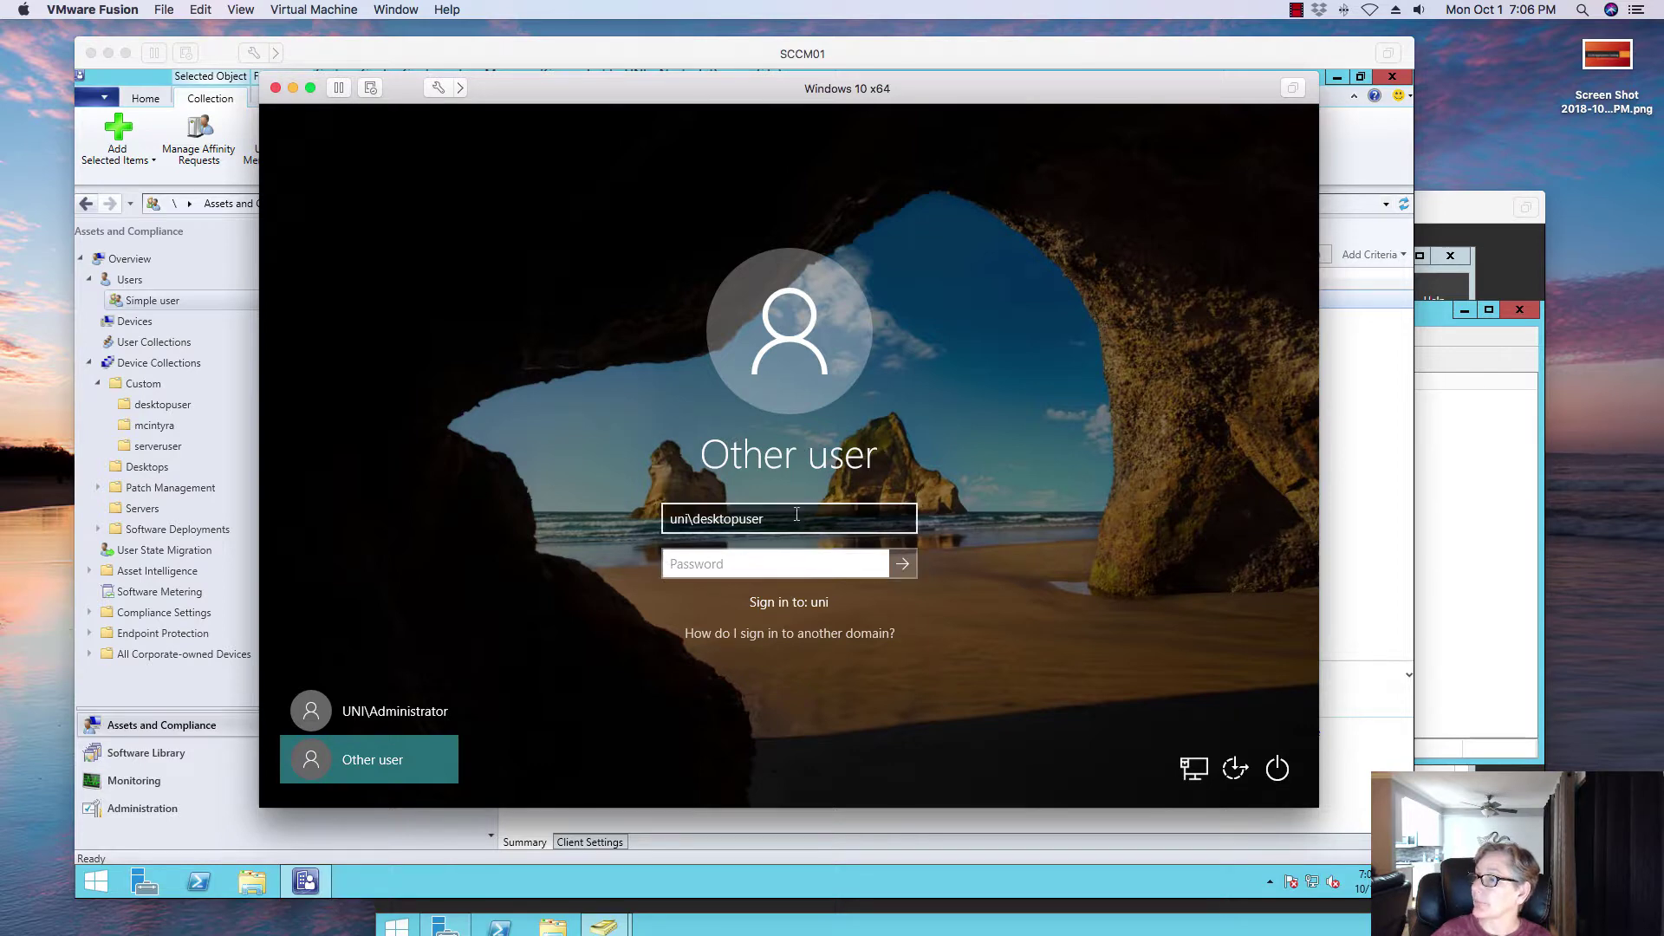
pyautogui.click(792, 516)
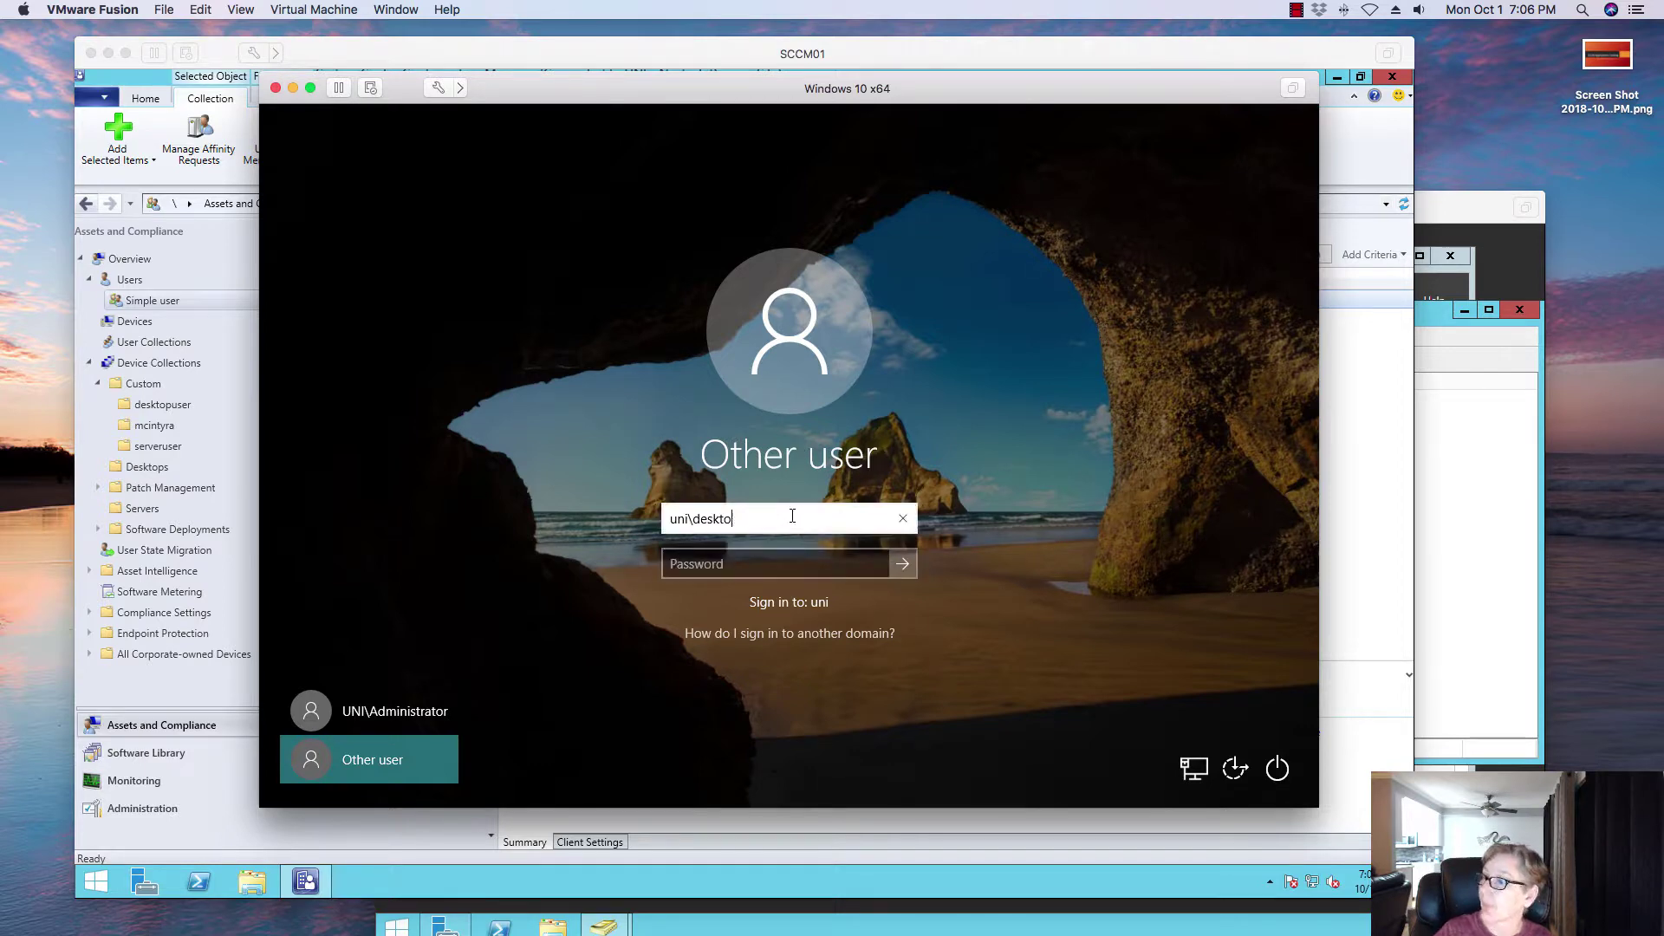
pyautogui.press('BackSpace')
pyautogui.press('BackSpace')
pyautogui.press('BackSpace')
pyautogui.press('BackSpace')
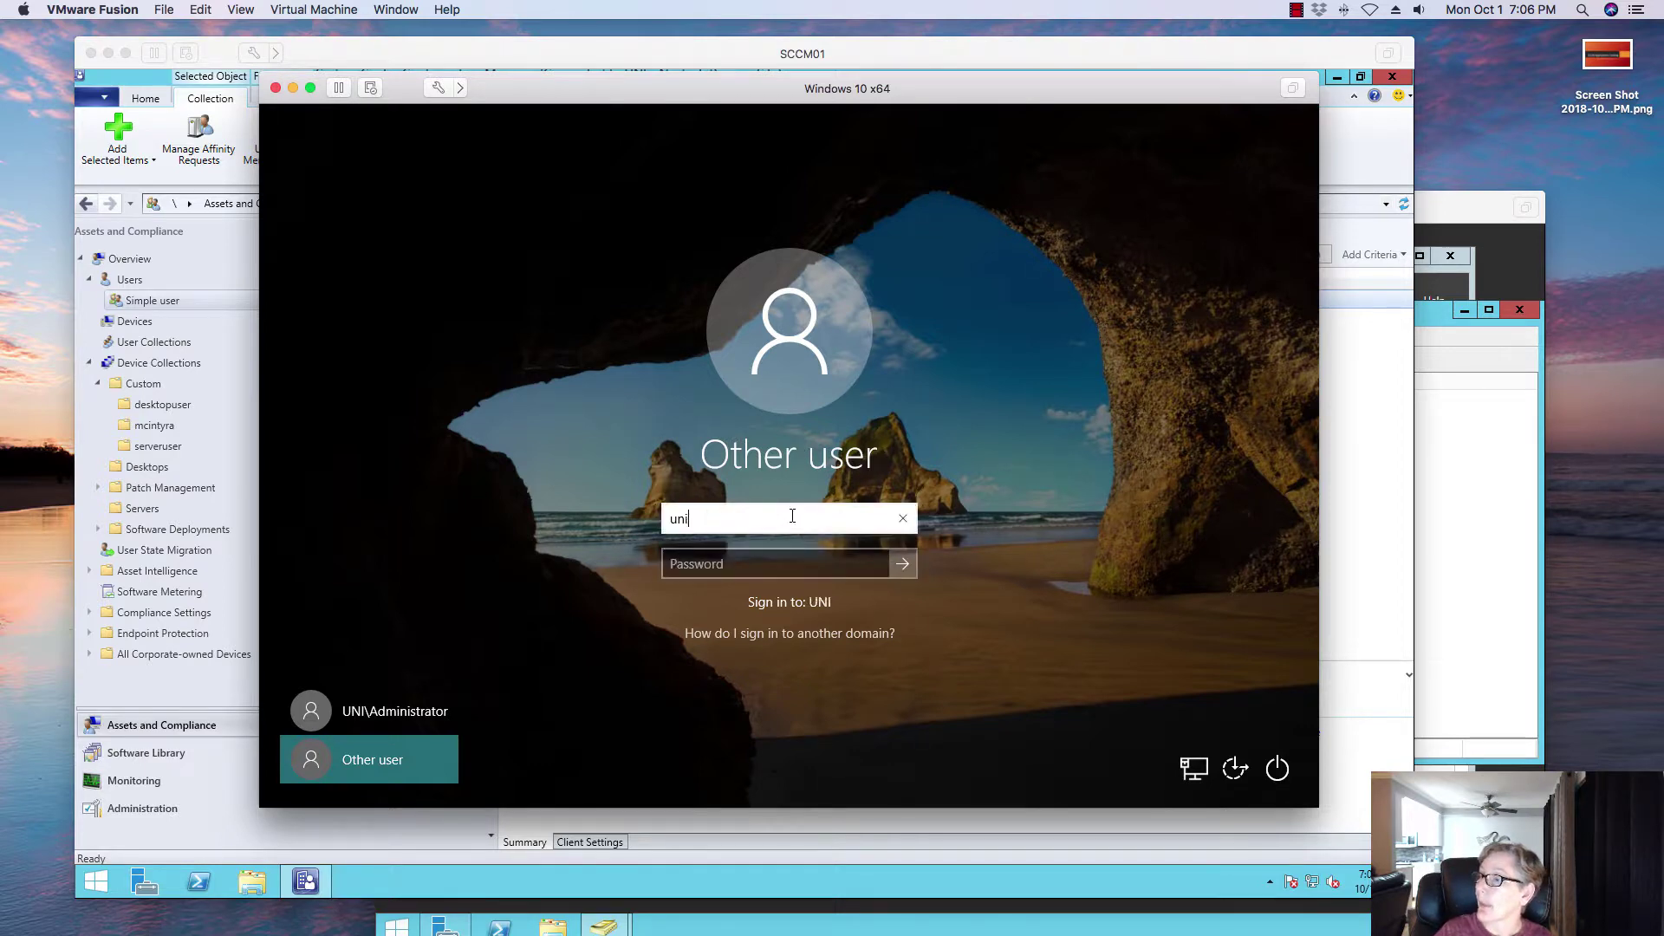
pyautogui.write('uni')
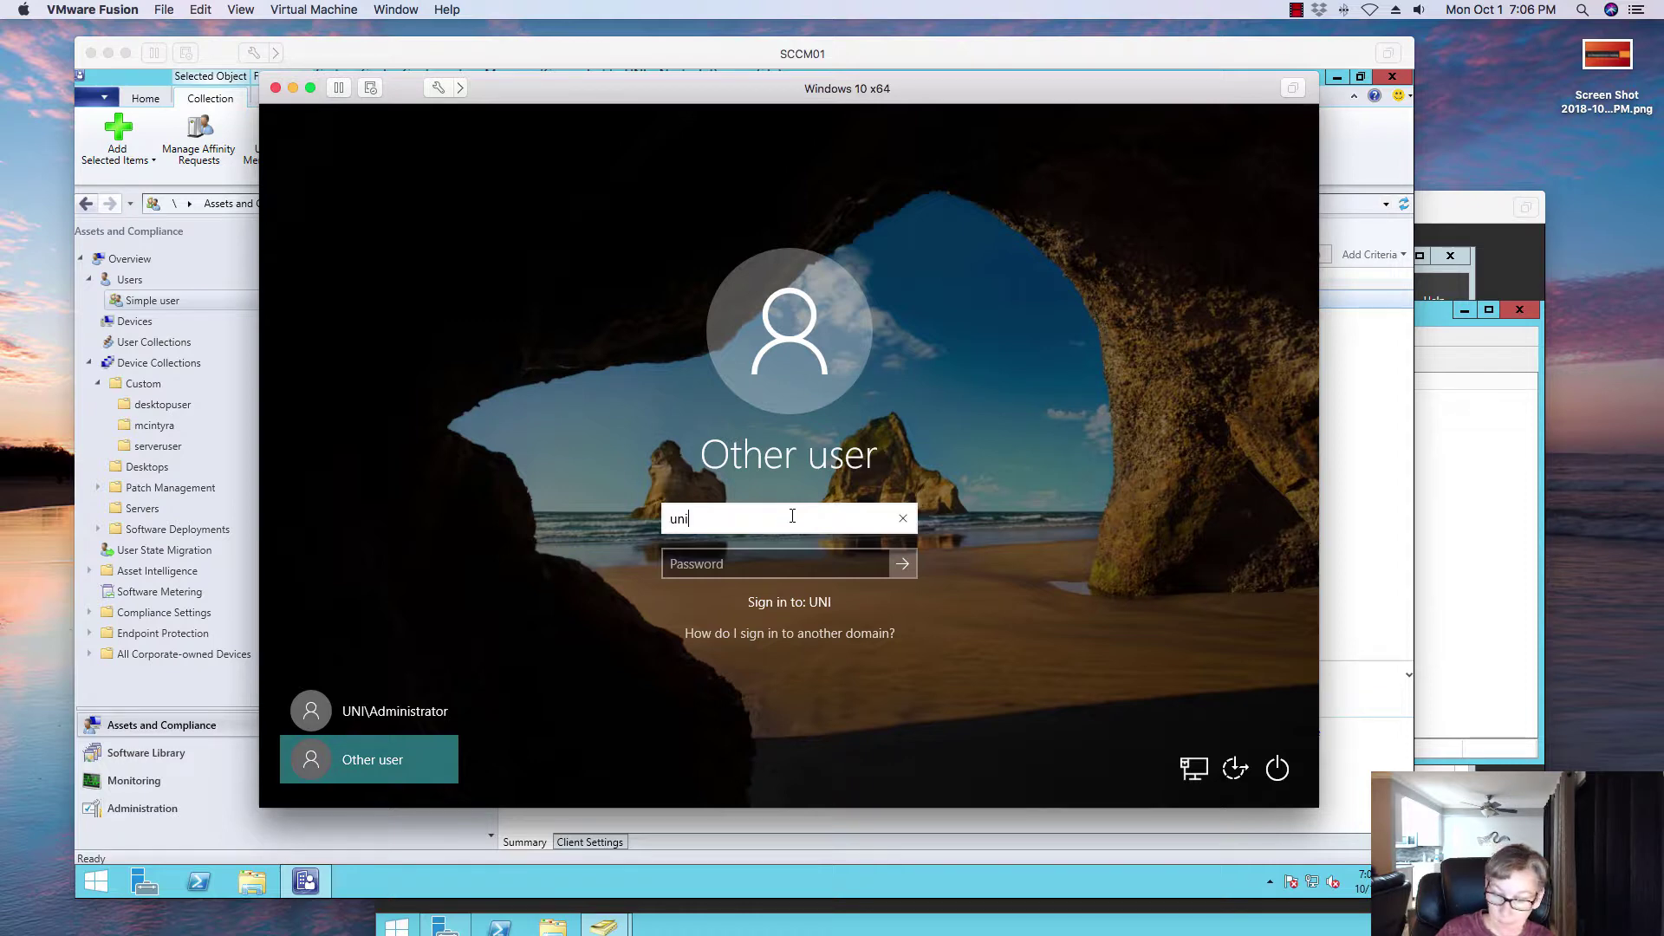
pyautogui.write('\\imagea')
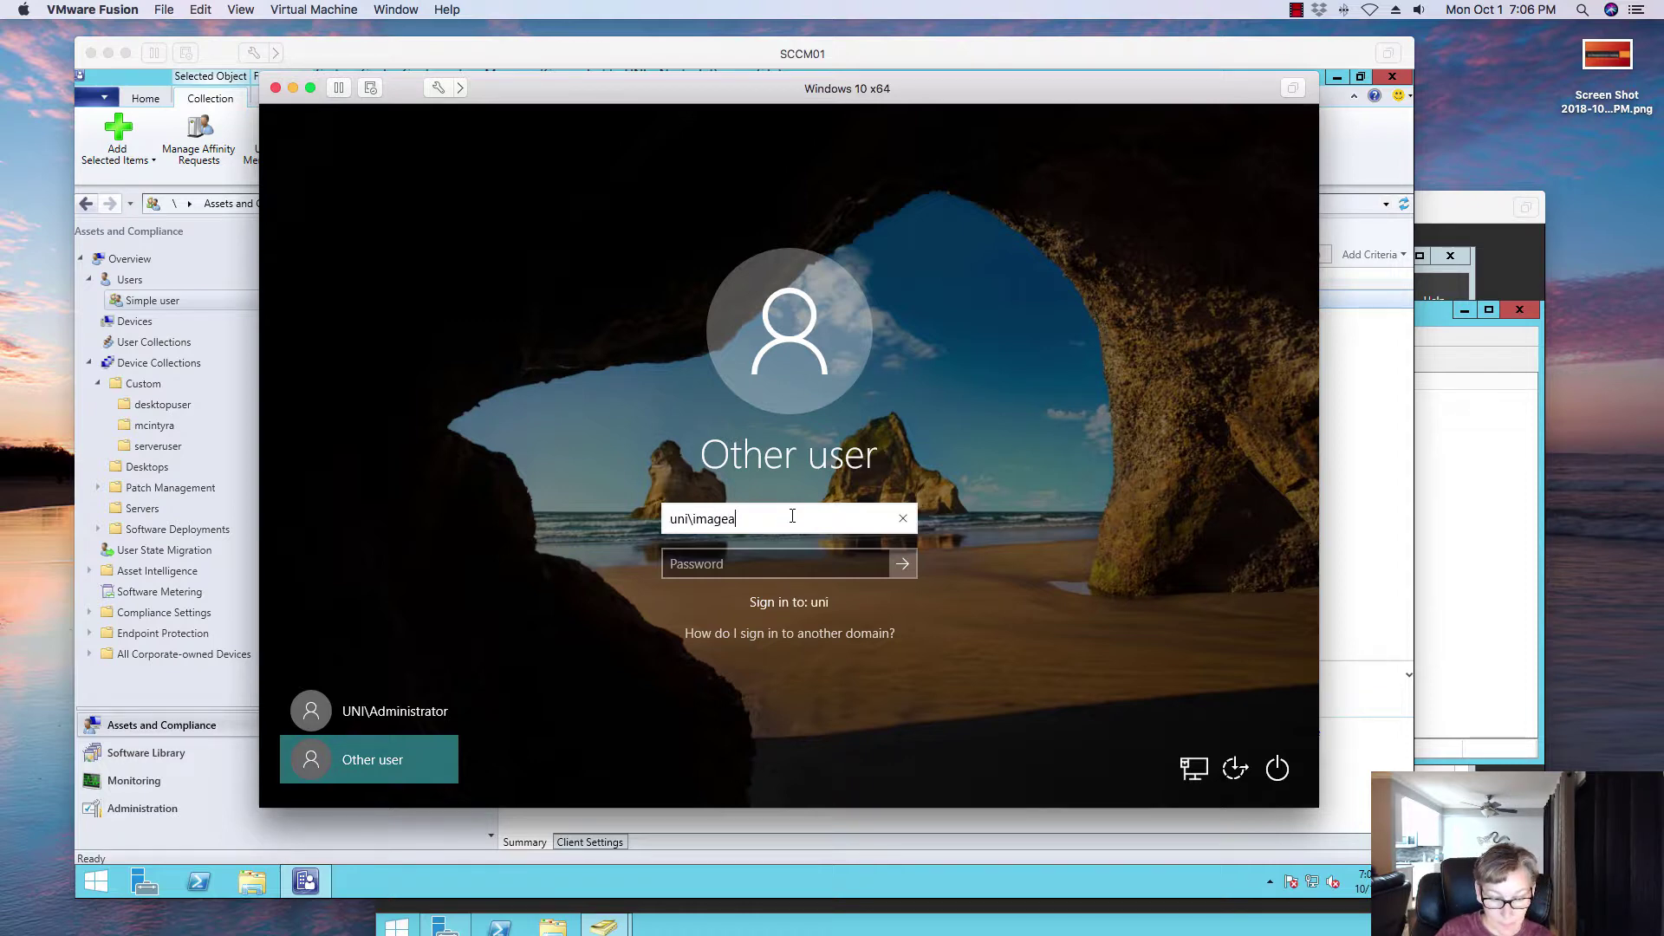
pyautogui.write('dmin')
pyautogui.press('Tab')
pyautogui.write('********')
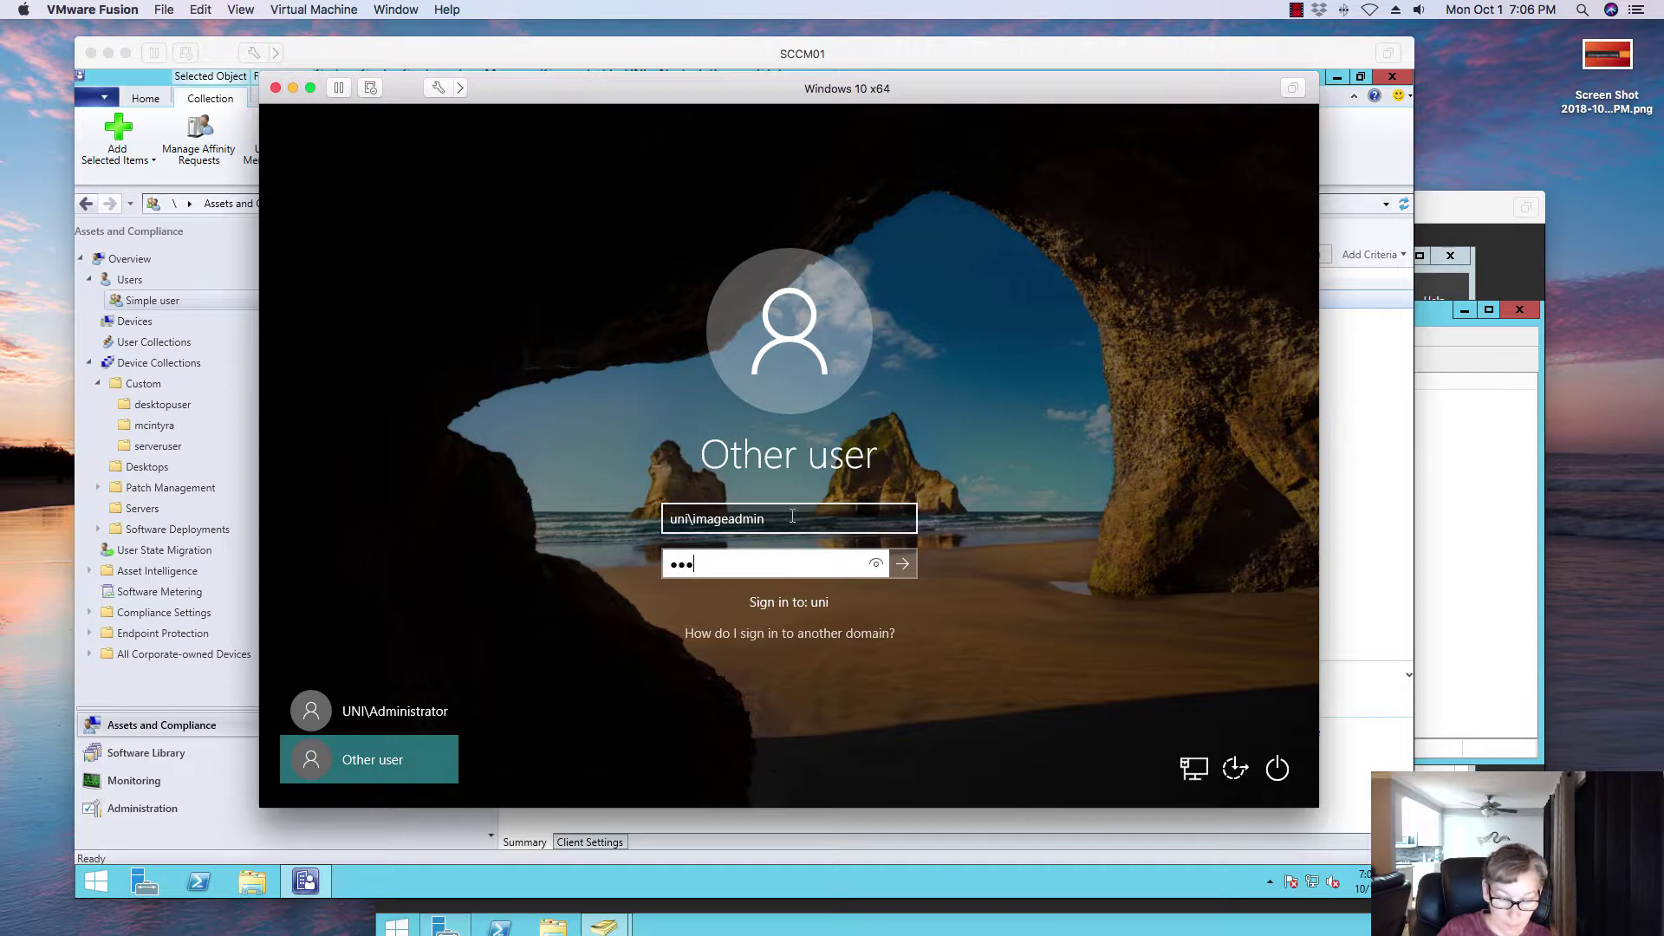
pyautogui.press('Return')
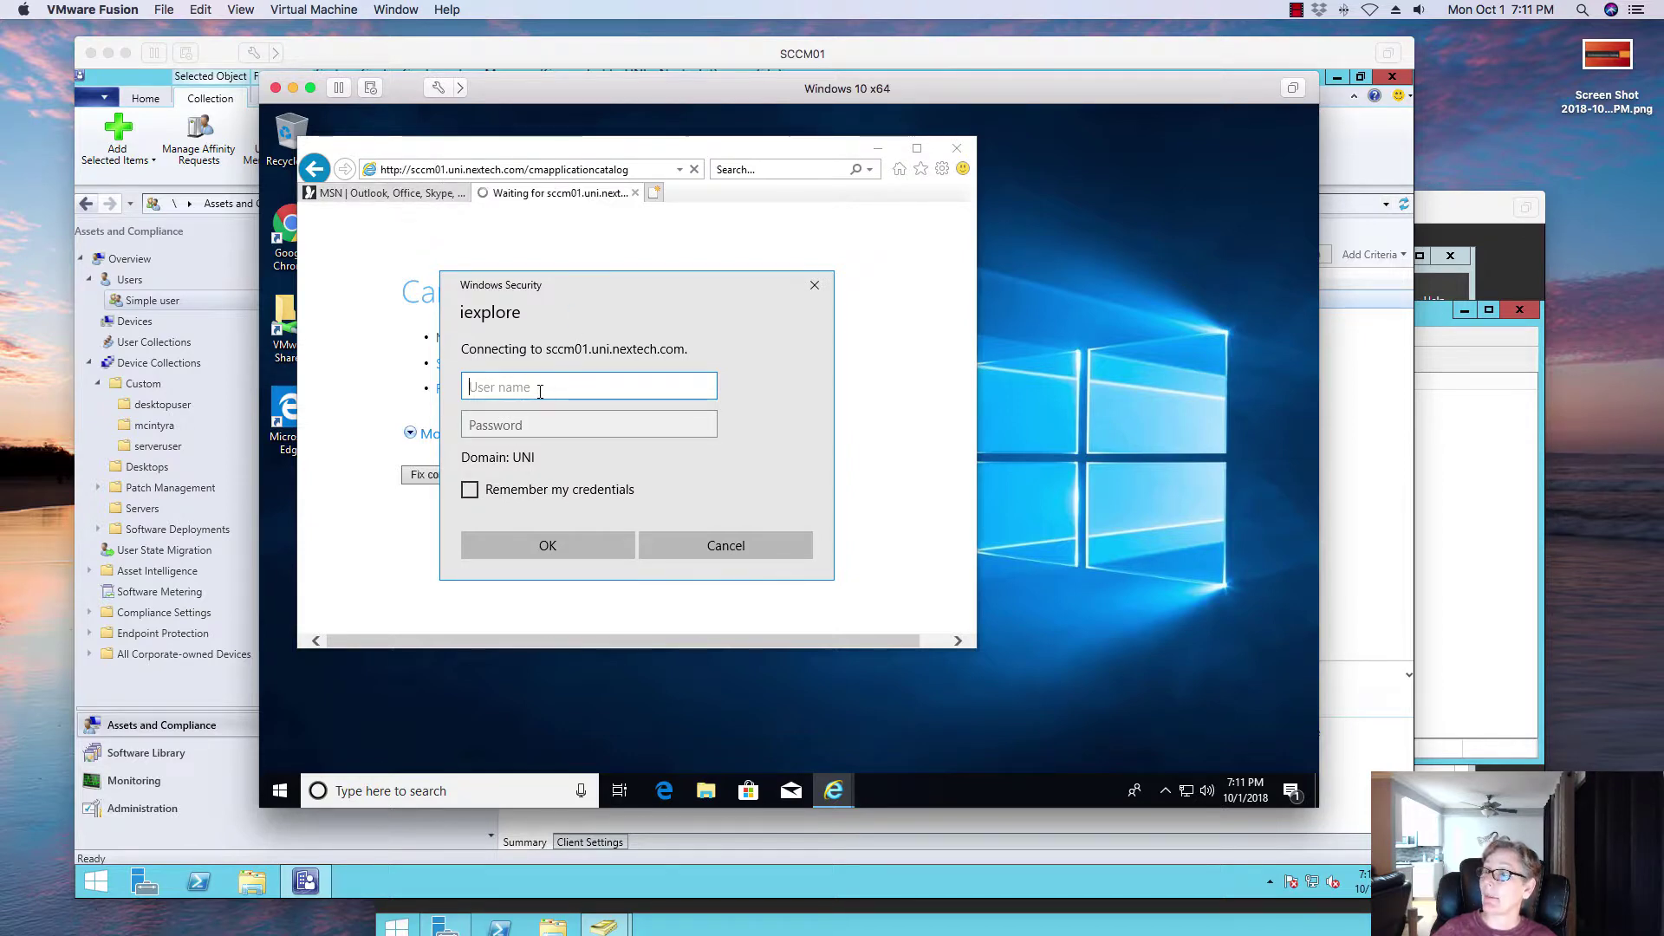
# Step: Authenticate to the sccm01.uni.nextech.com Application Catalog with the domain administrator account and password
pyautogui.write('uni\\')
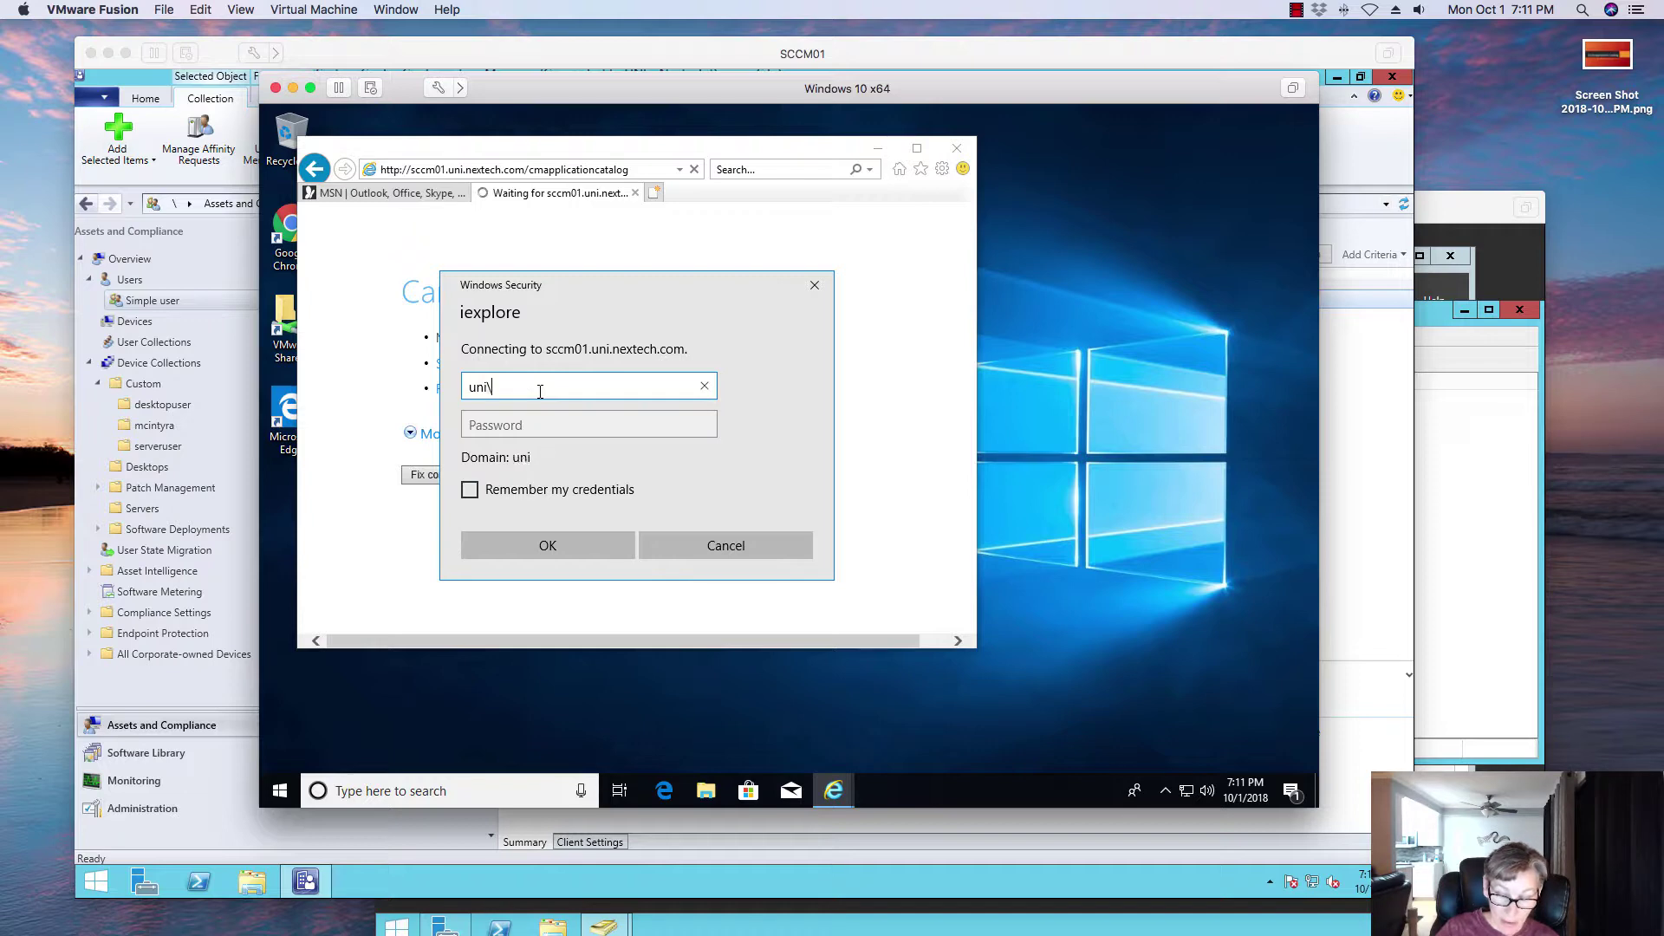
pyautogui.write('imageadmin')
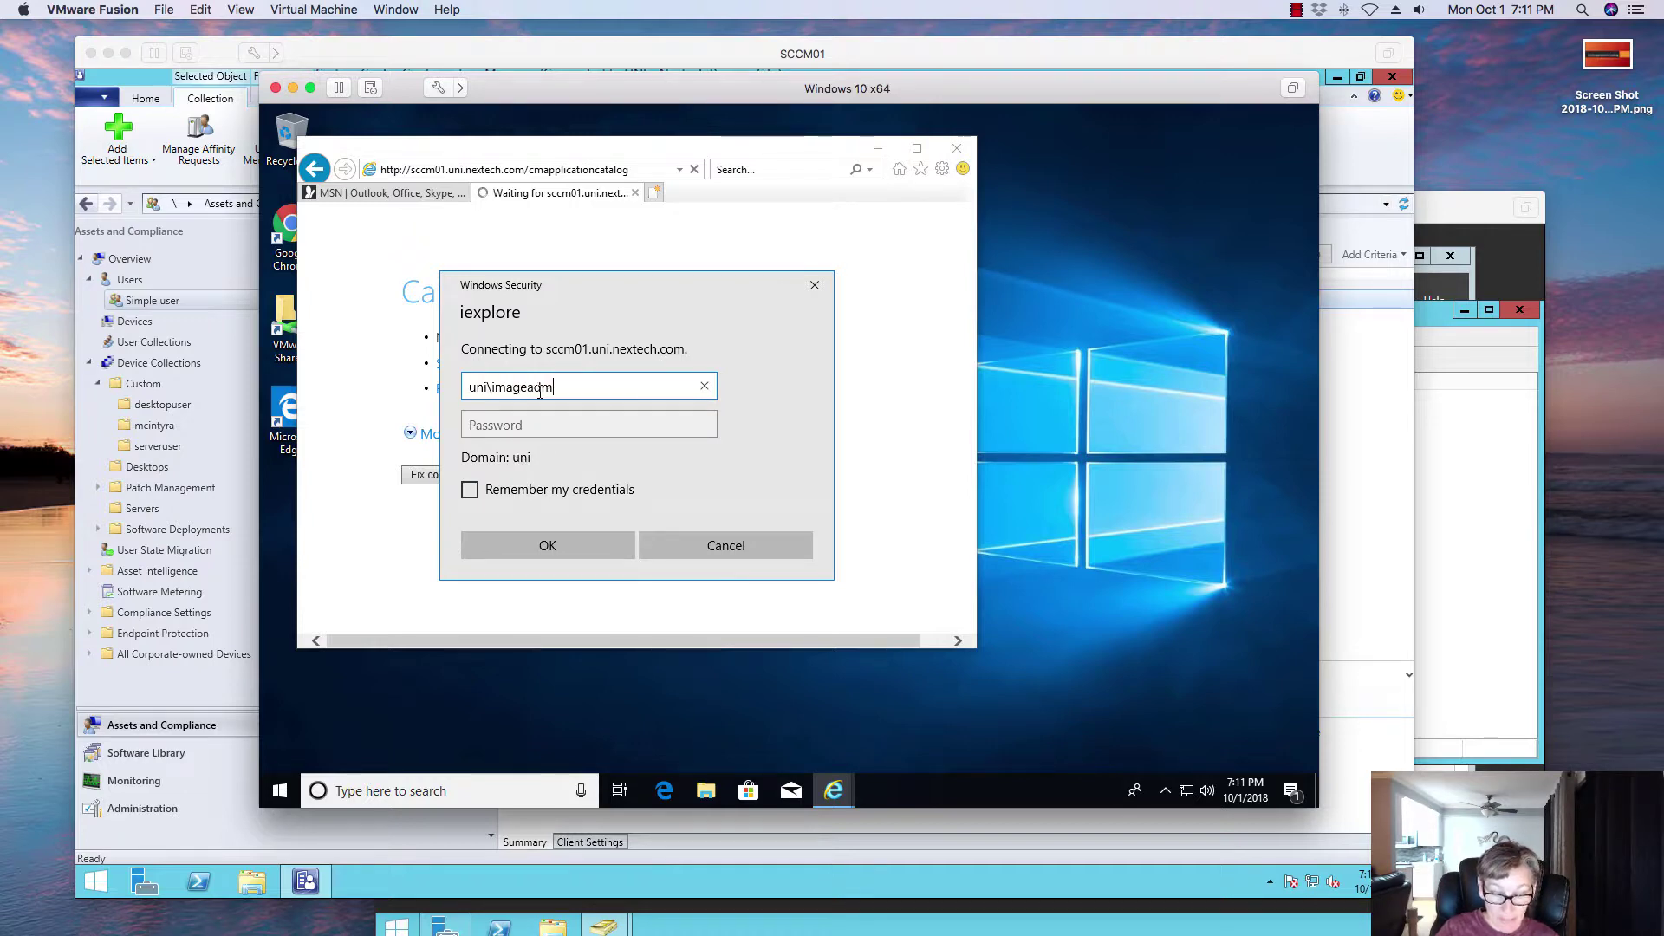
pyautogui.press('Tab')
pyautogui.write('••••••')
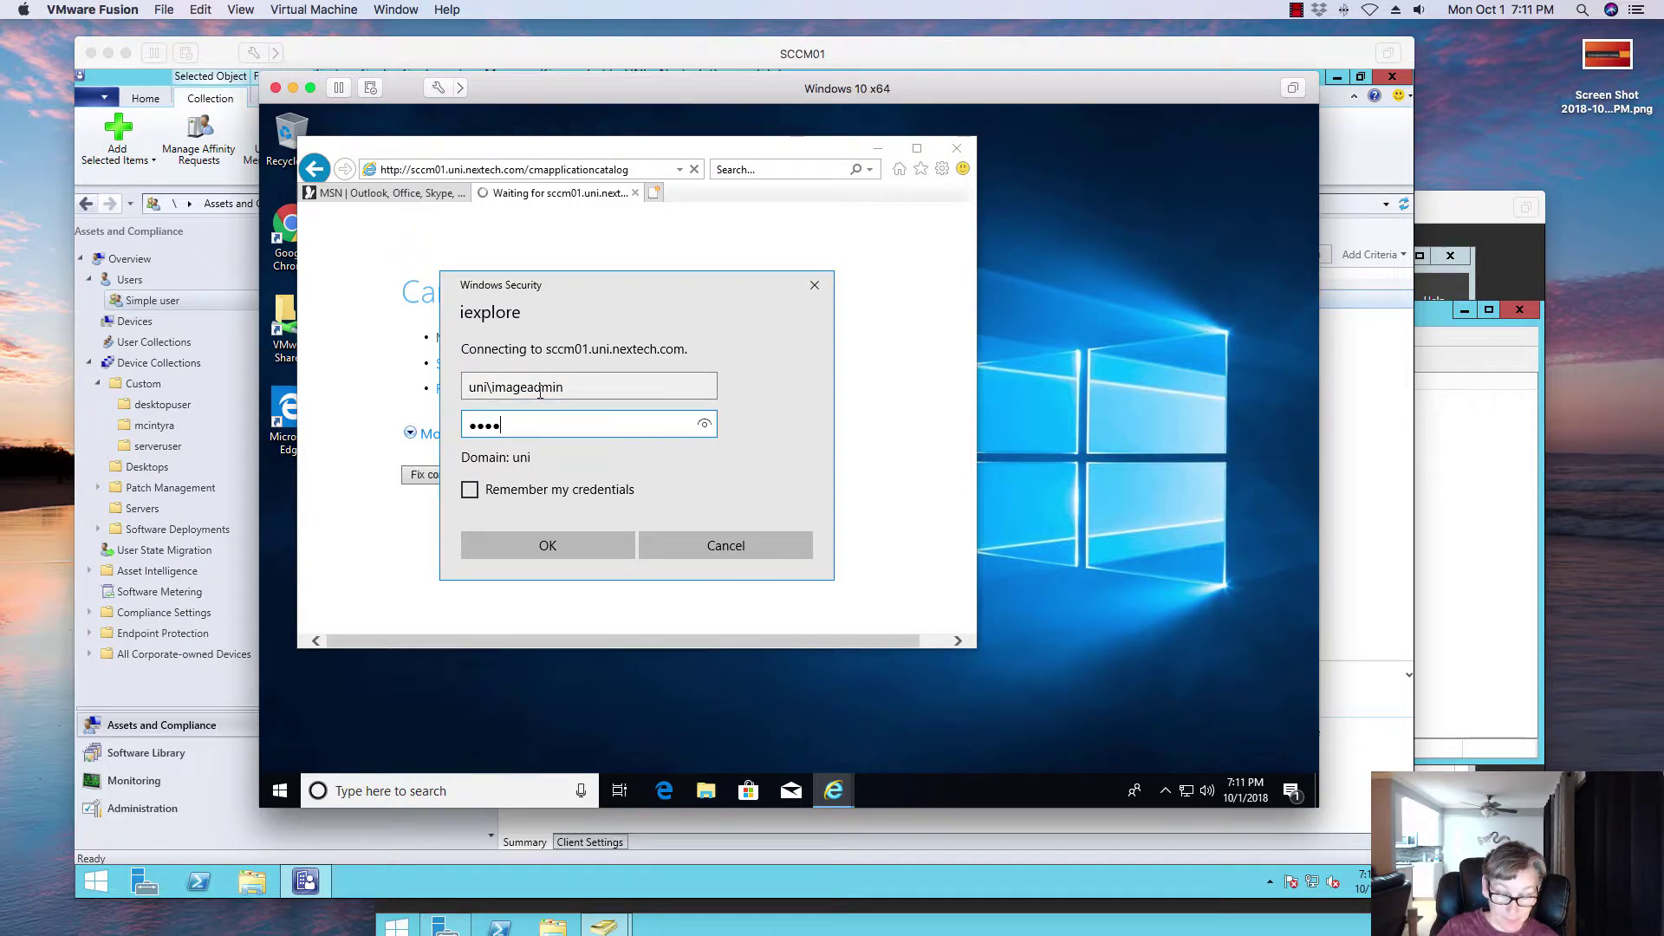
pyautogui.write('••')
pyautogui.press('Return')
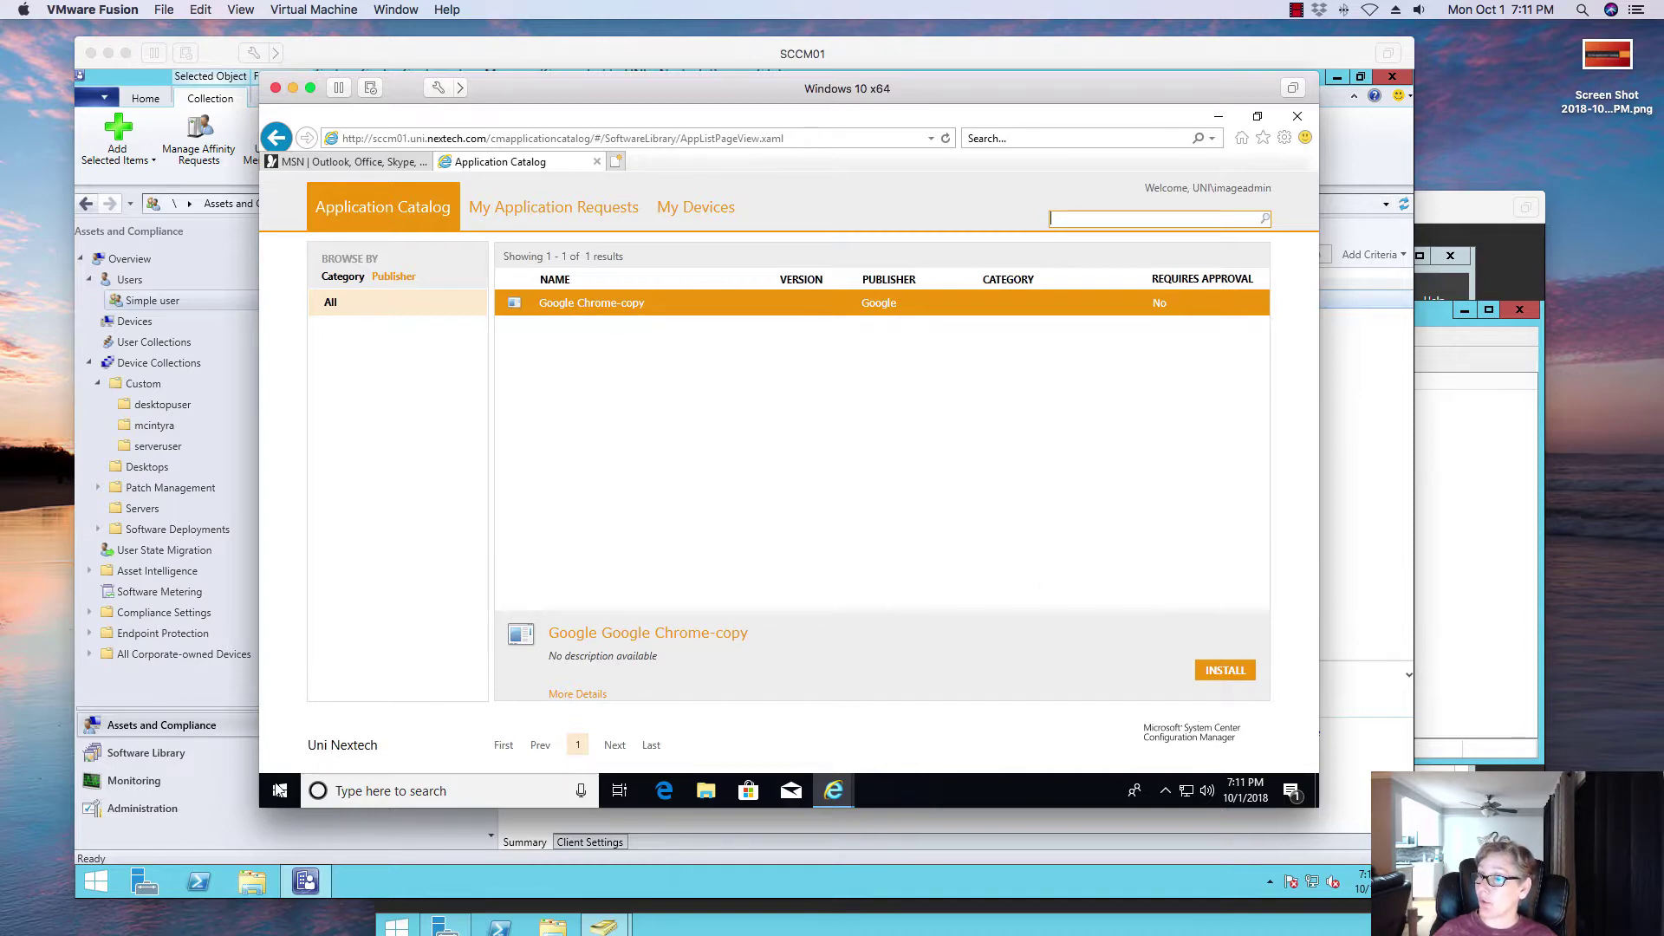
# Step: Try running 'software center' from Run, dismiss the cannot-find error, and minimise the catalog
pyautogui.rightClick(279, 790)
pyautogui.click(339, 698)
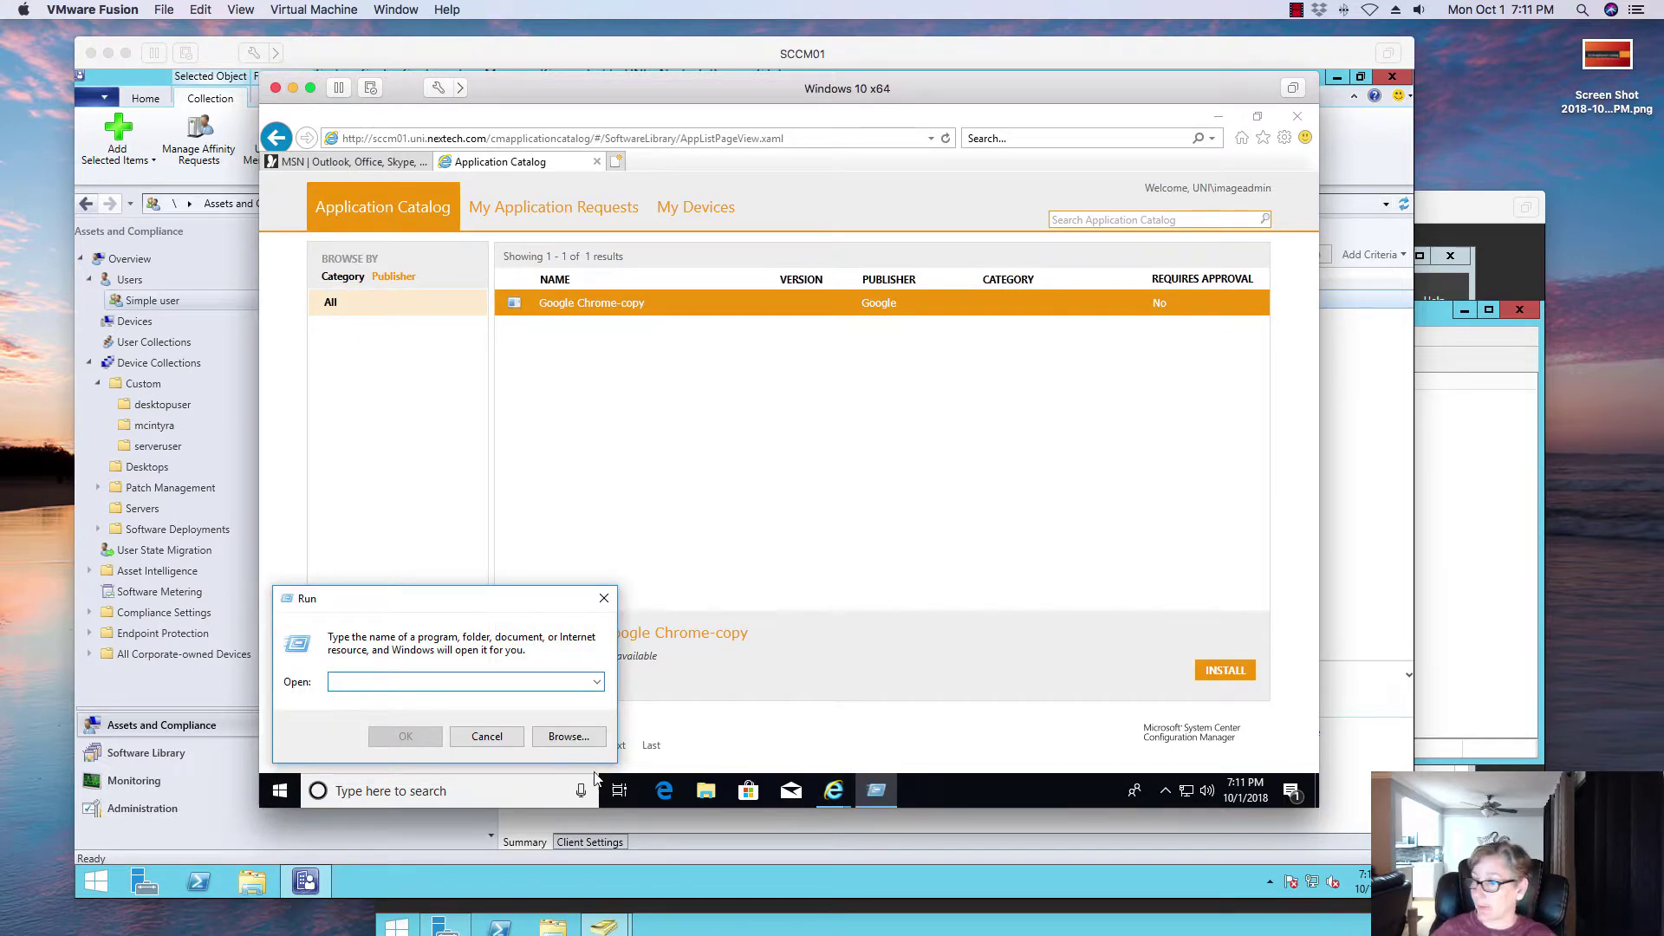
pyautogui.write('so')
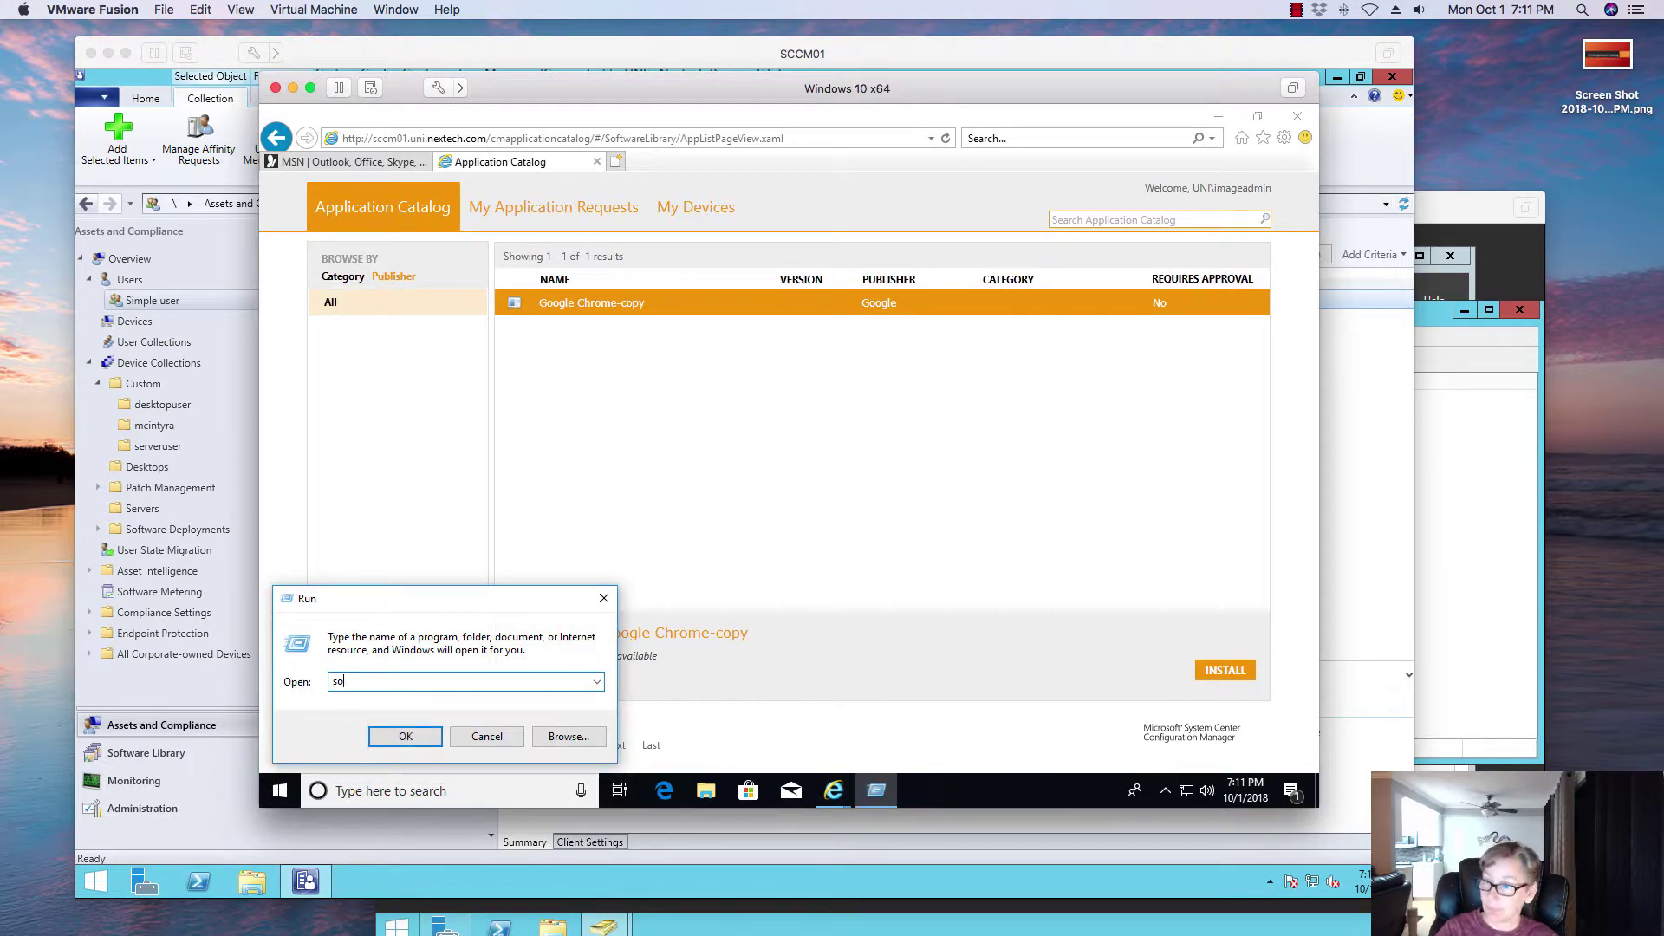
pyautogui.write('ftware center')
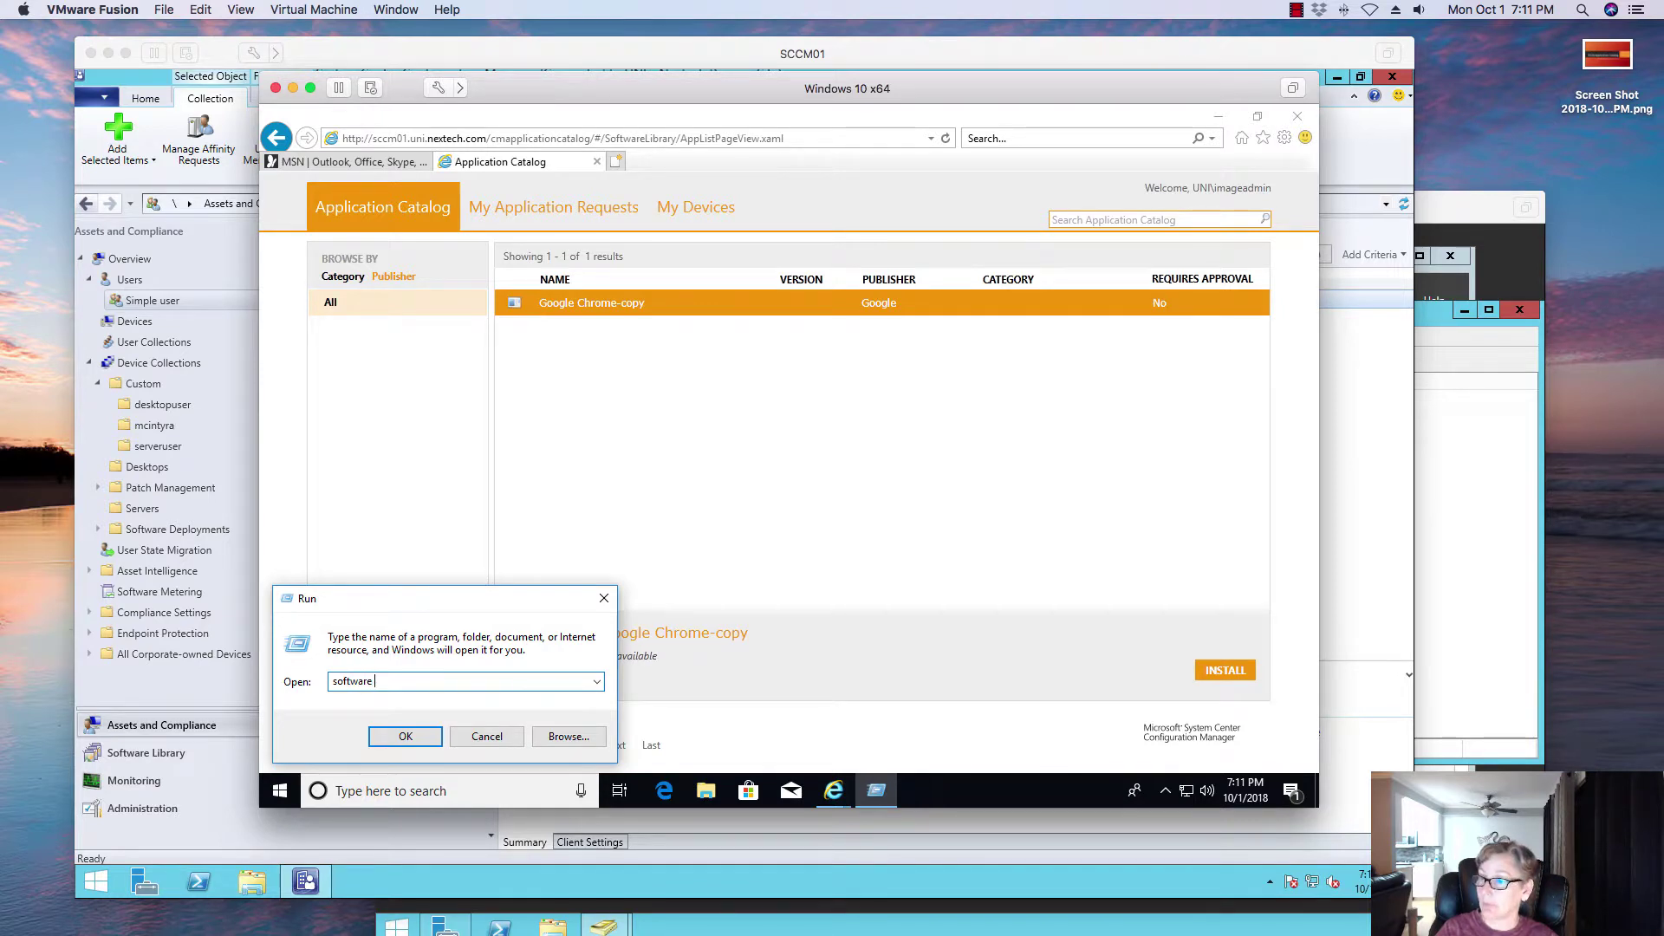
pyautogui.click(402, 735)
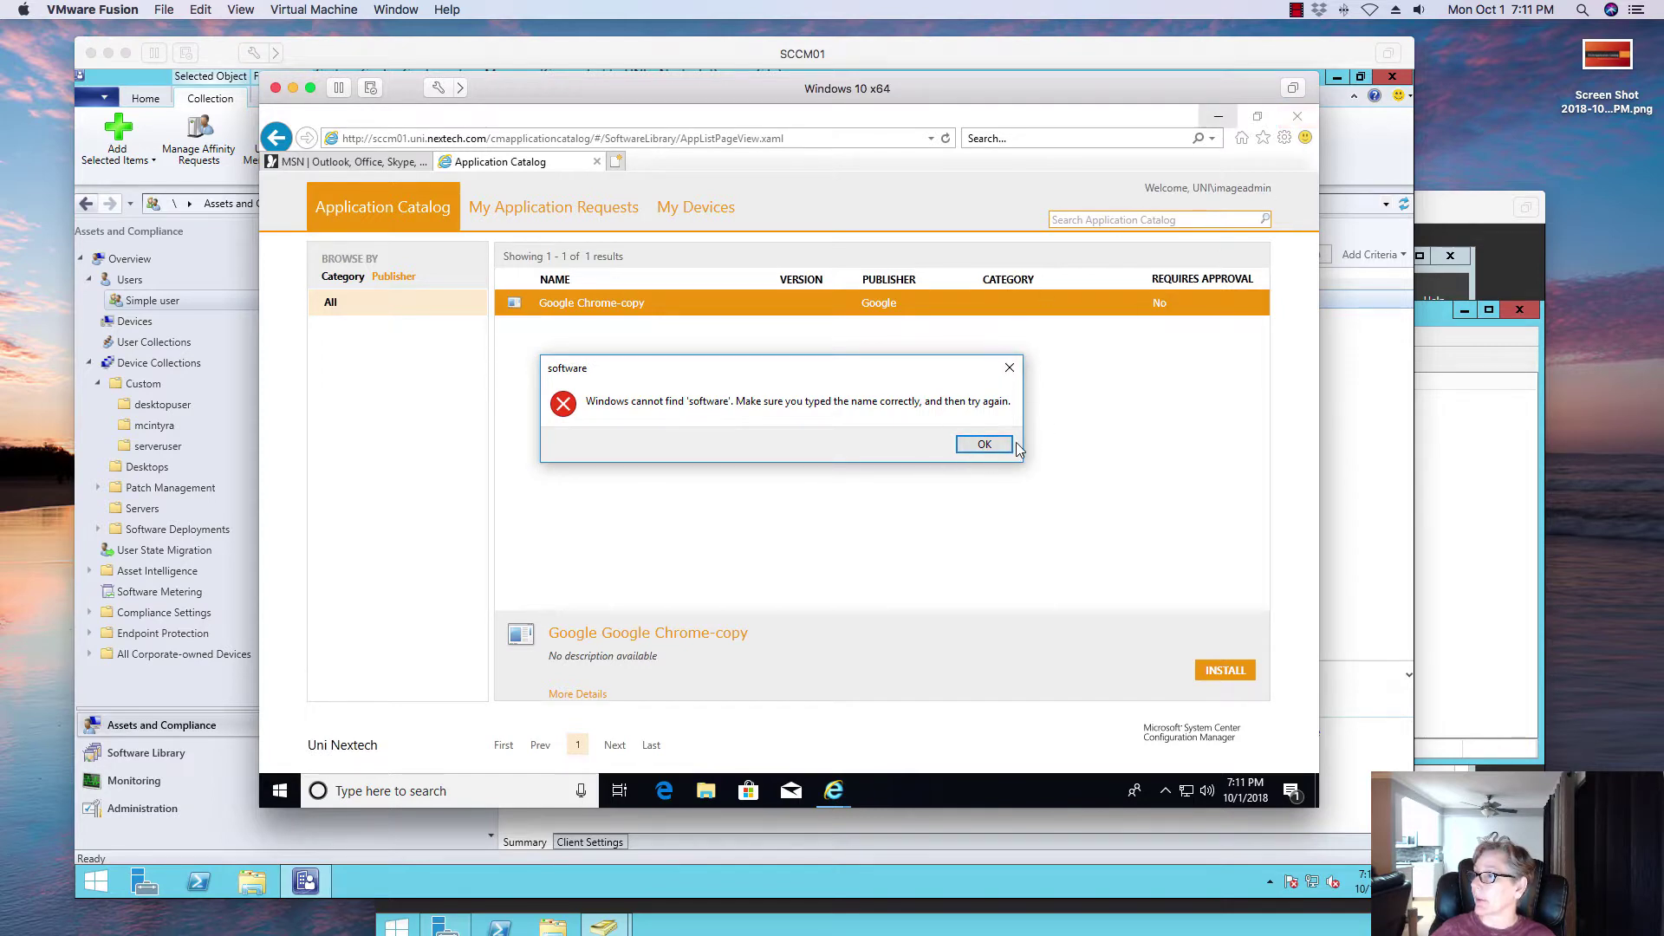
pyautogui.click(986, 444)
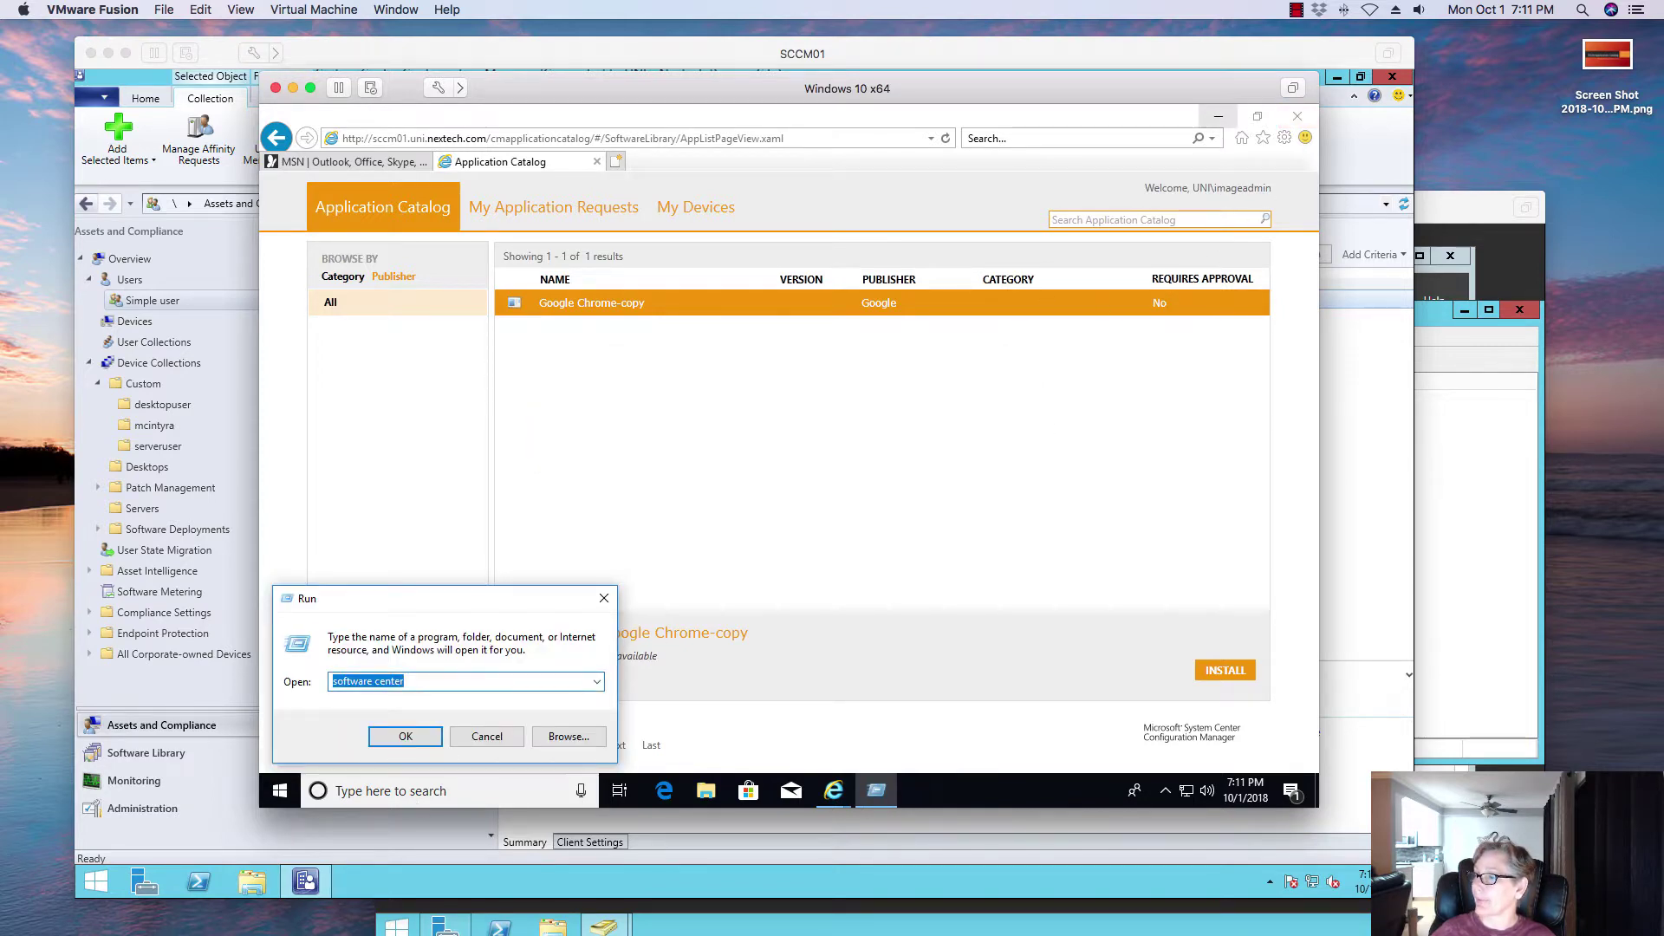
pyautogui.click(486, 736)
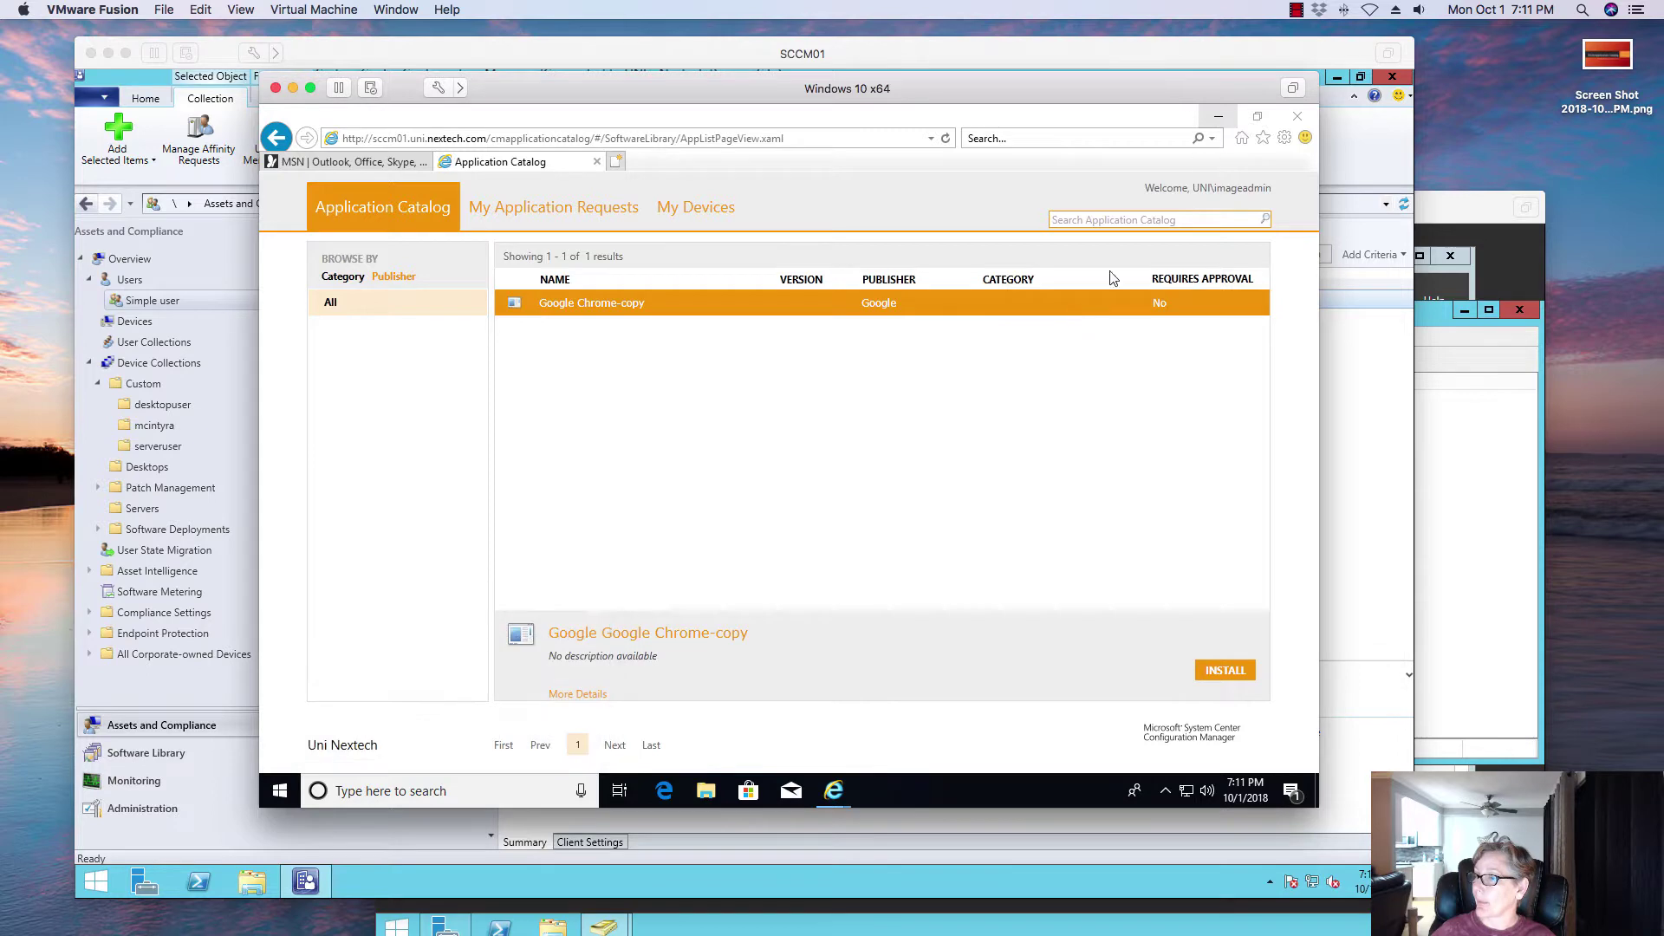
pyautogui.click(1219, 116)
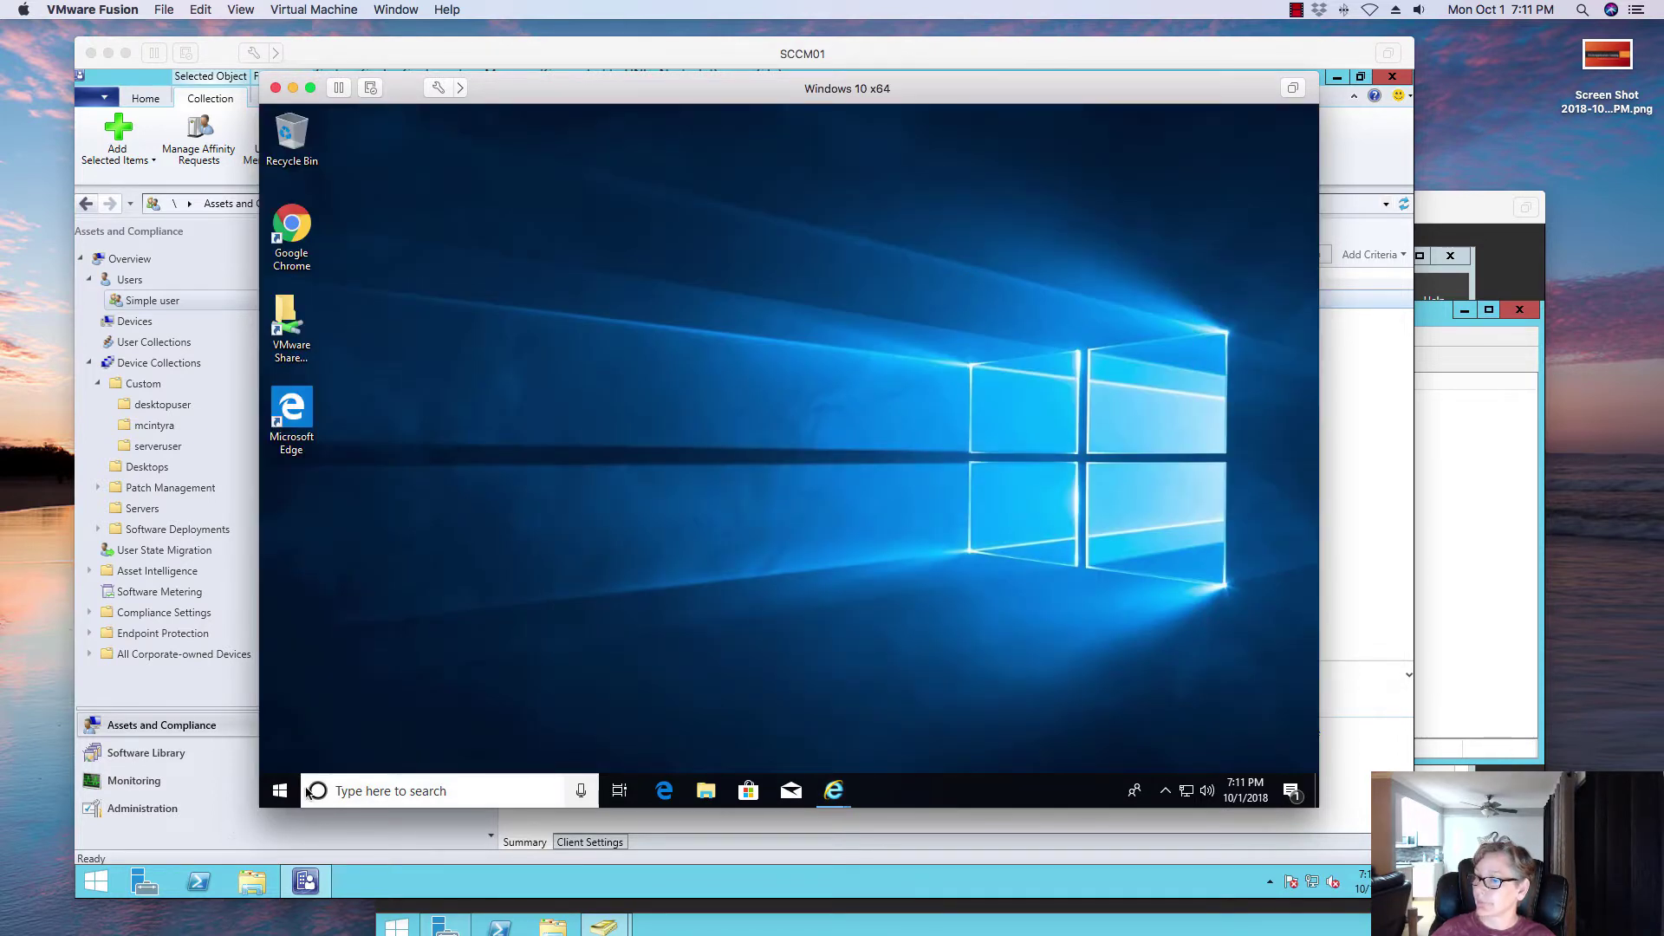
# Step: Launch Software Center via a Start search for 'sof', note no applications, then minimise it
pyautogui.press('super')
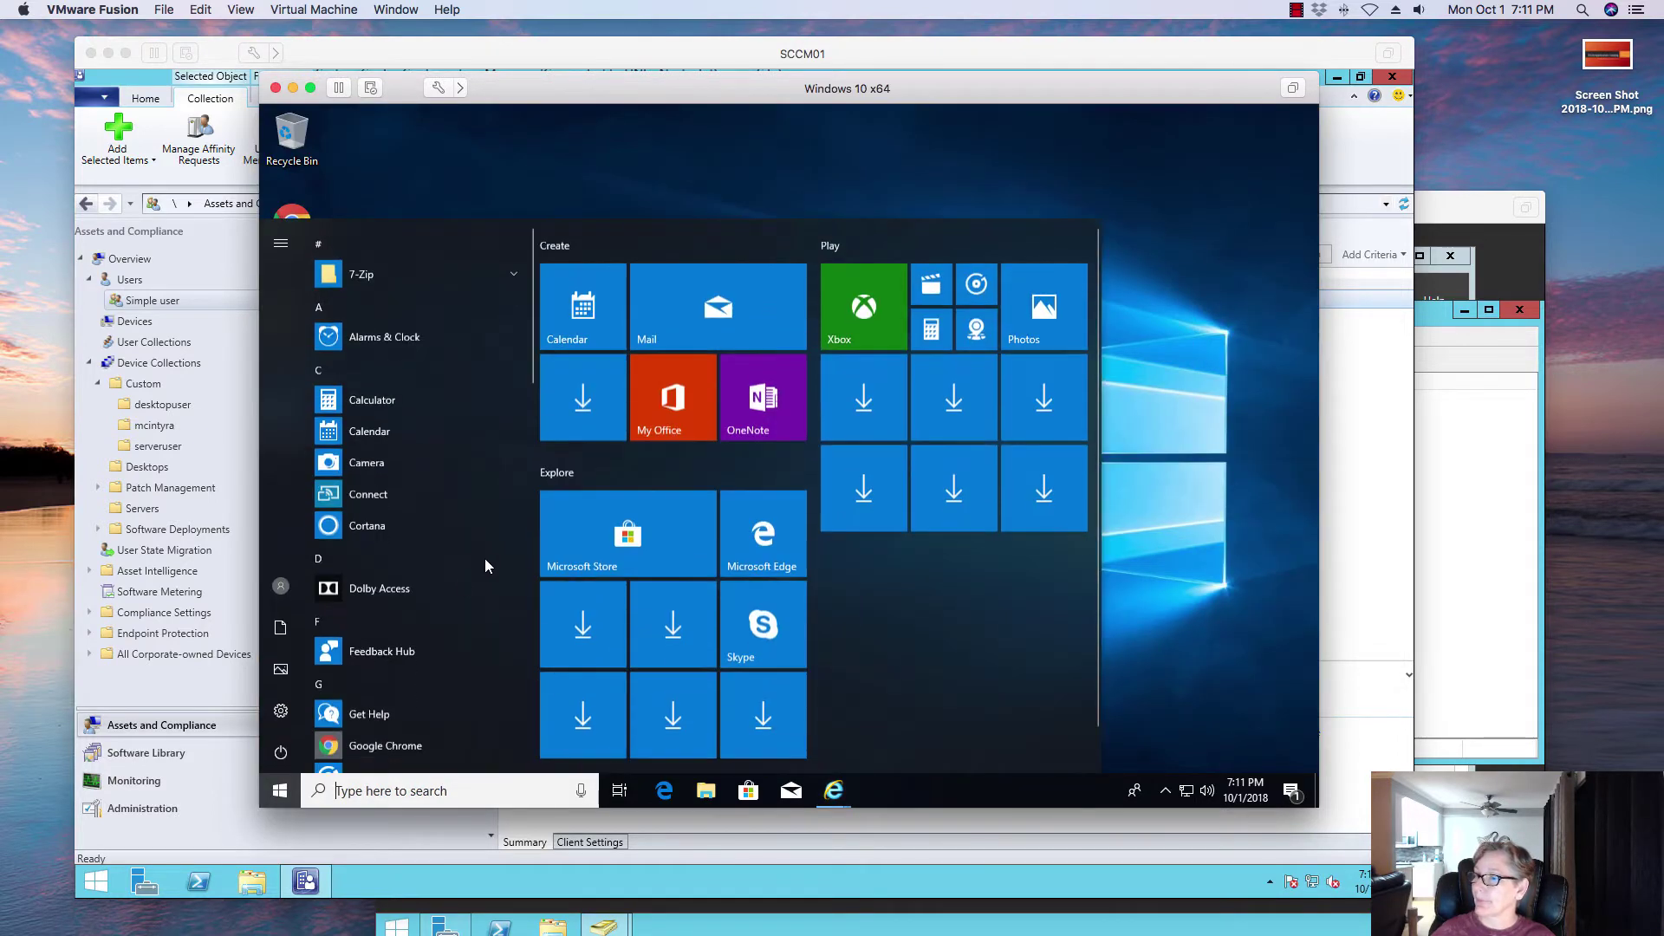
pyautogui.scroll(-5, 423, 595)
pyautogui.scroll(-8, 424, 595)
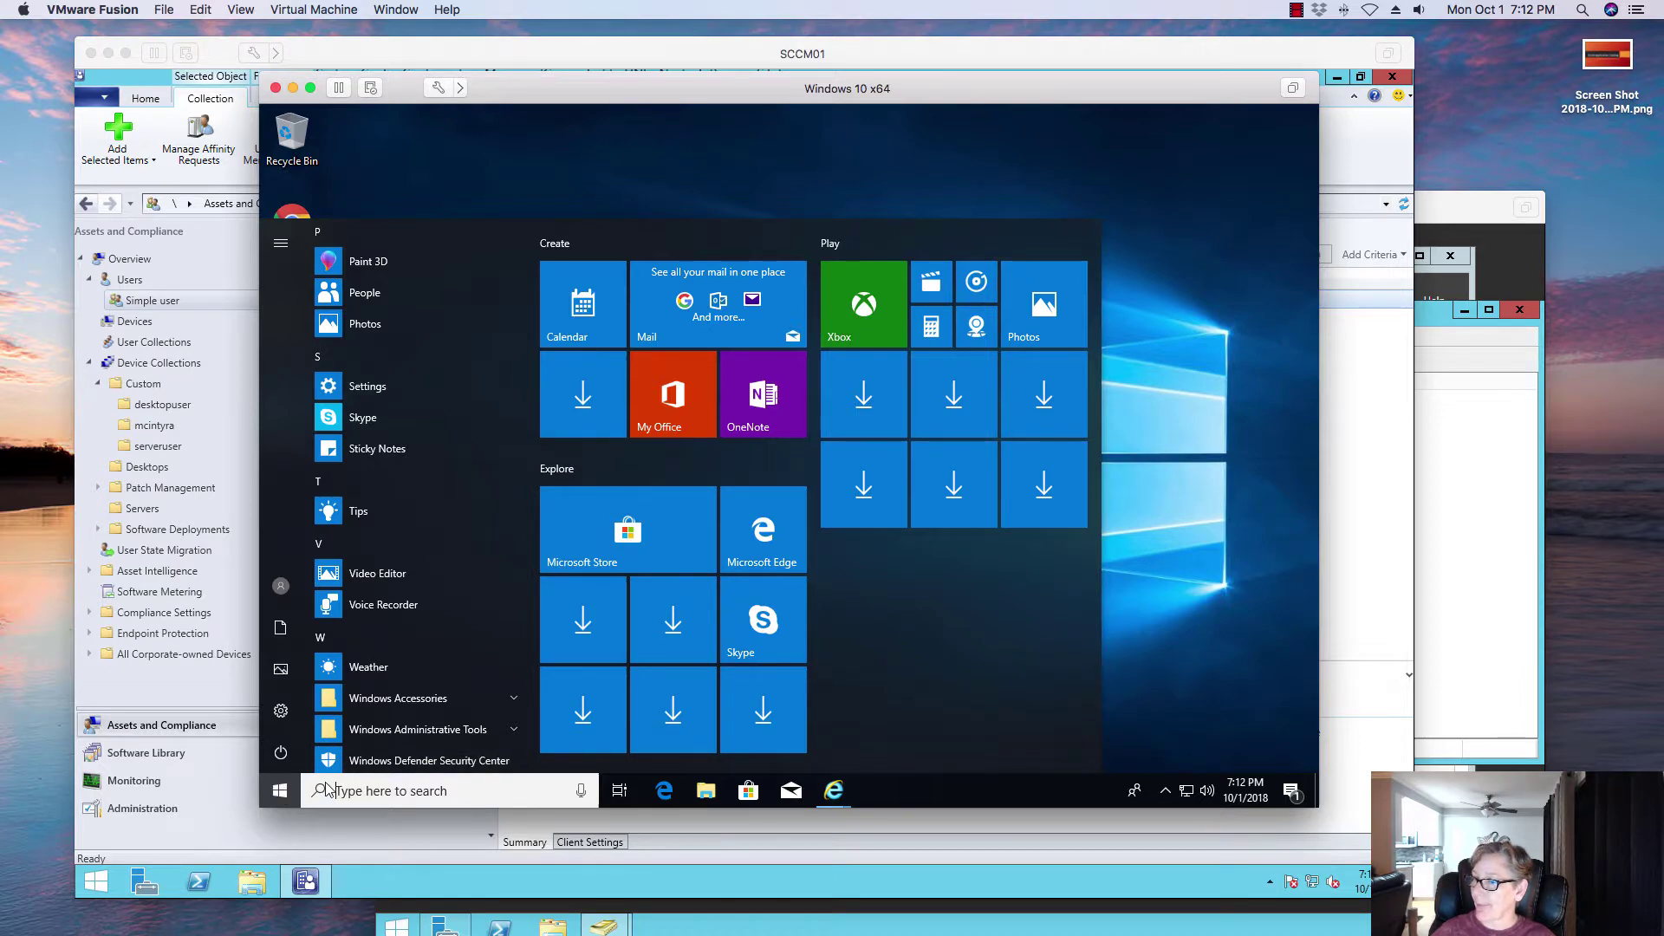
pyautogui.click(380, 792)
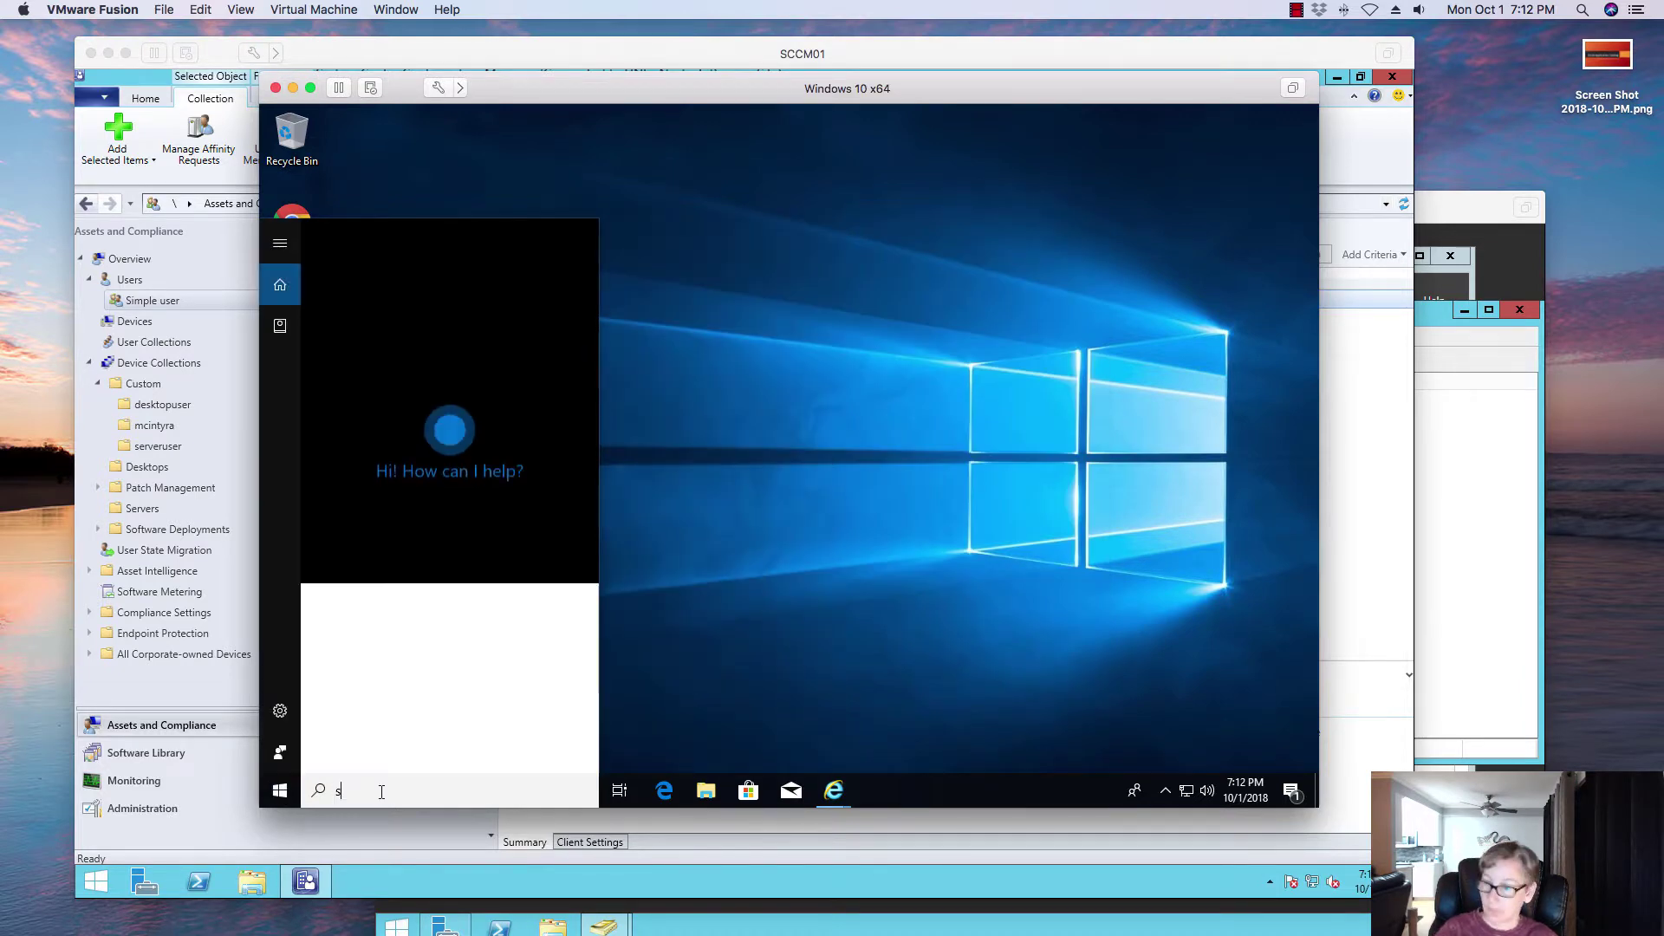
pyautogui.write('sof')
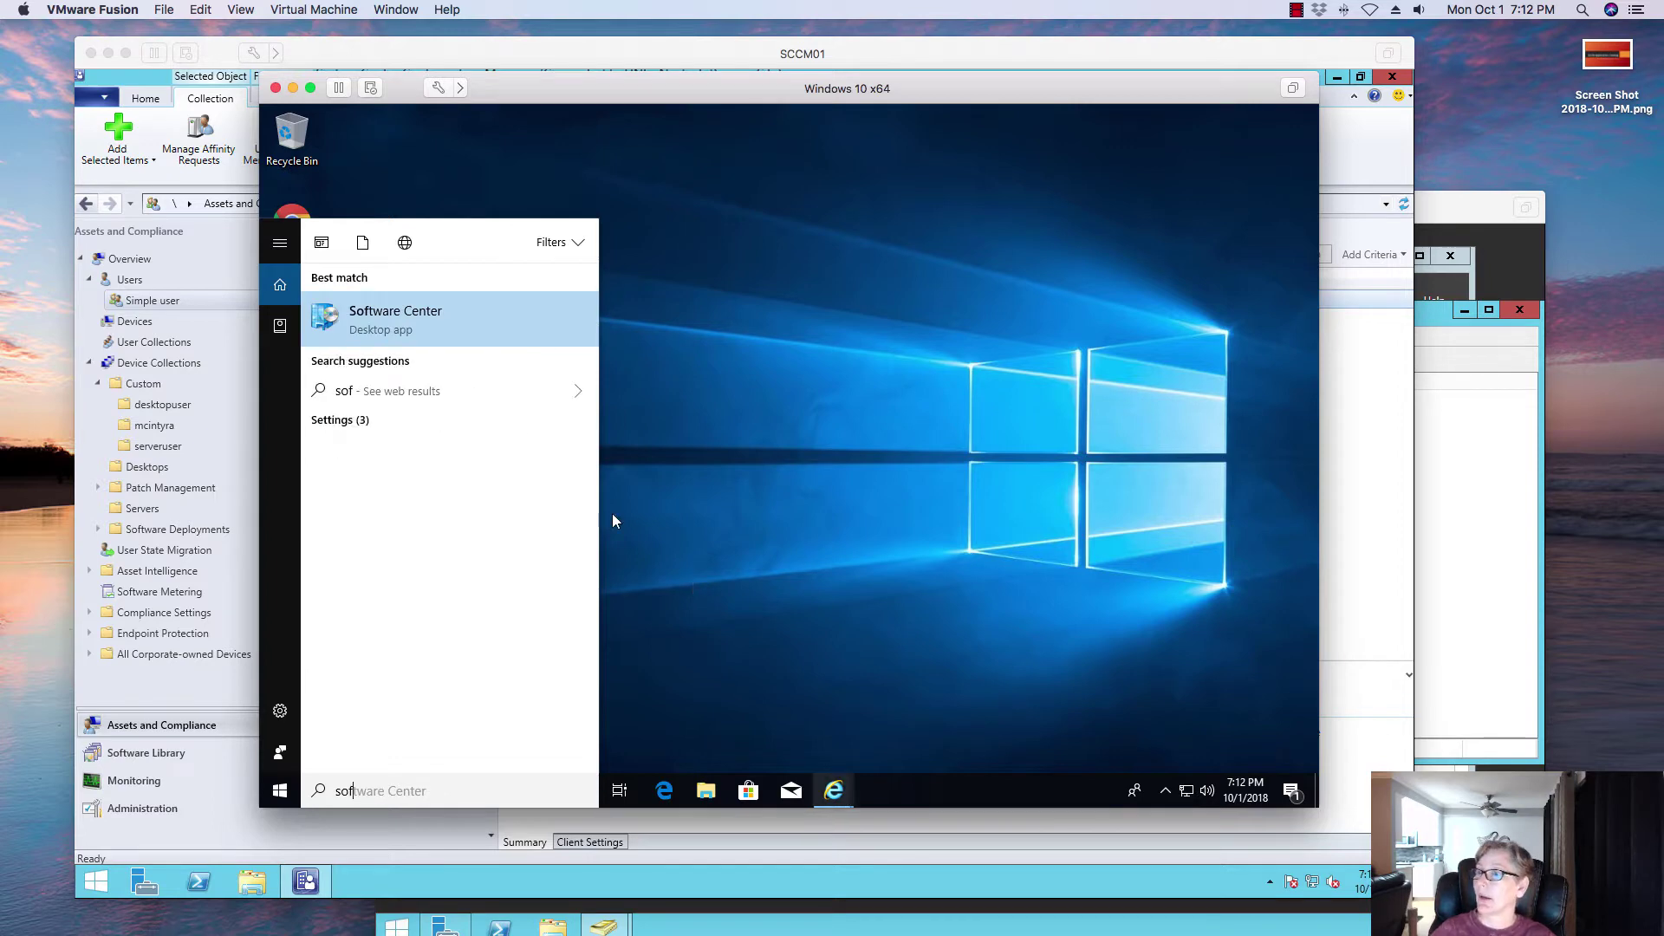
pyautogui.press('Return')
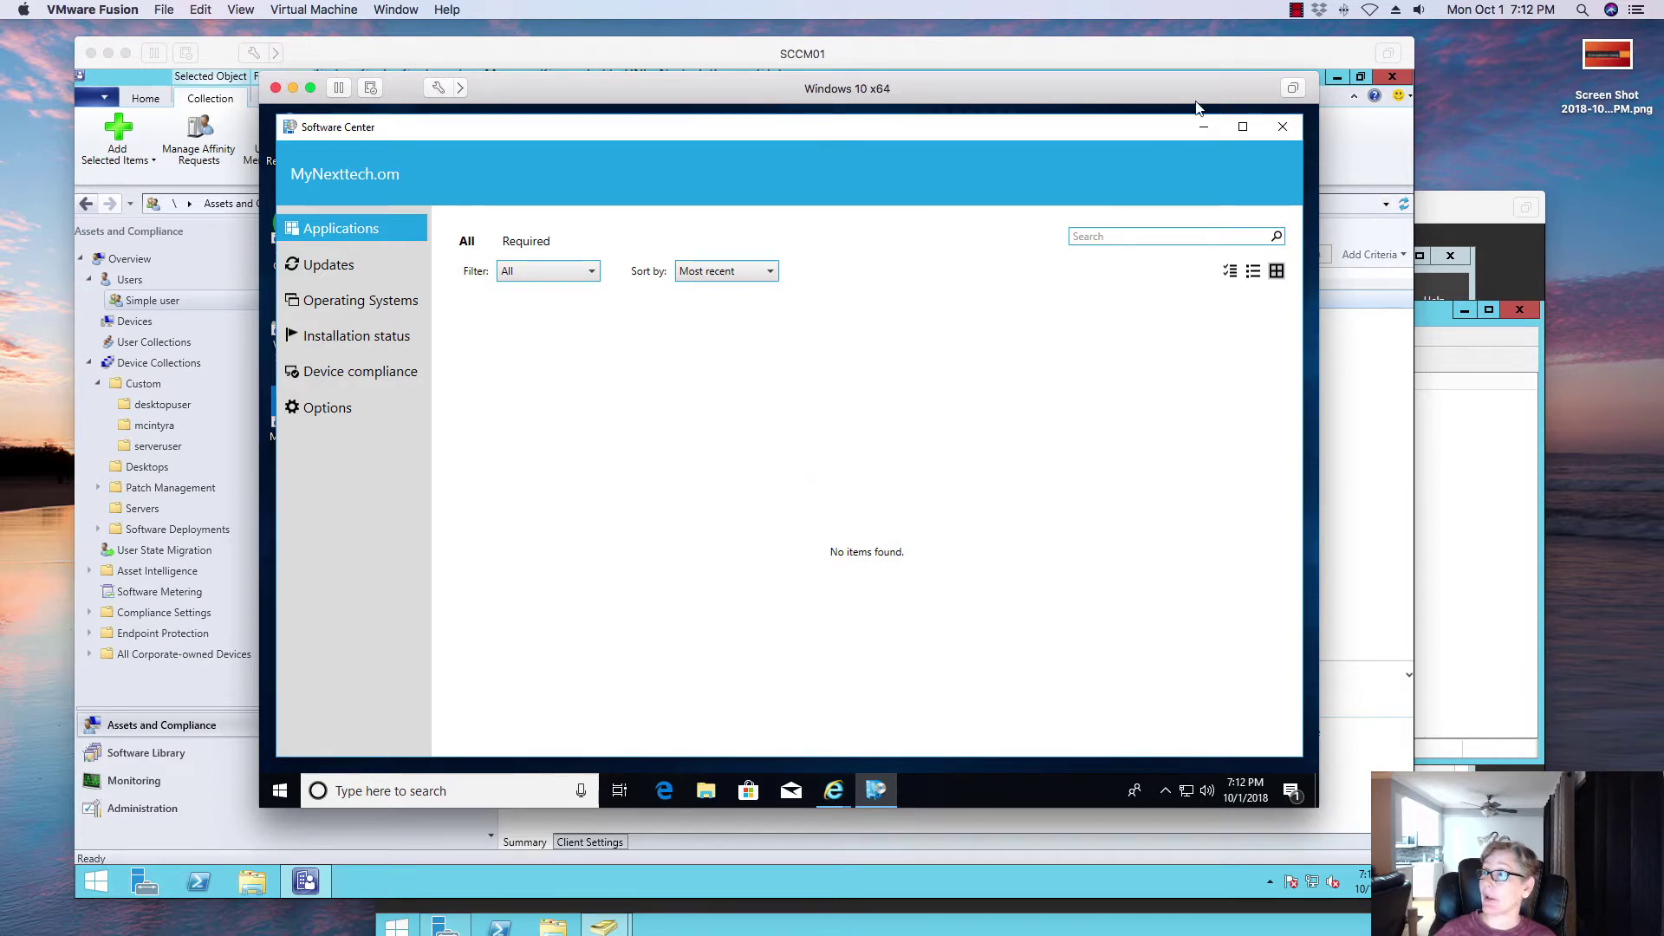
pyautogui.click(1203, 127)
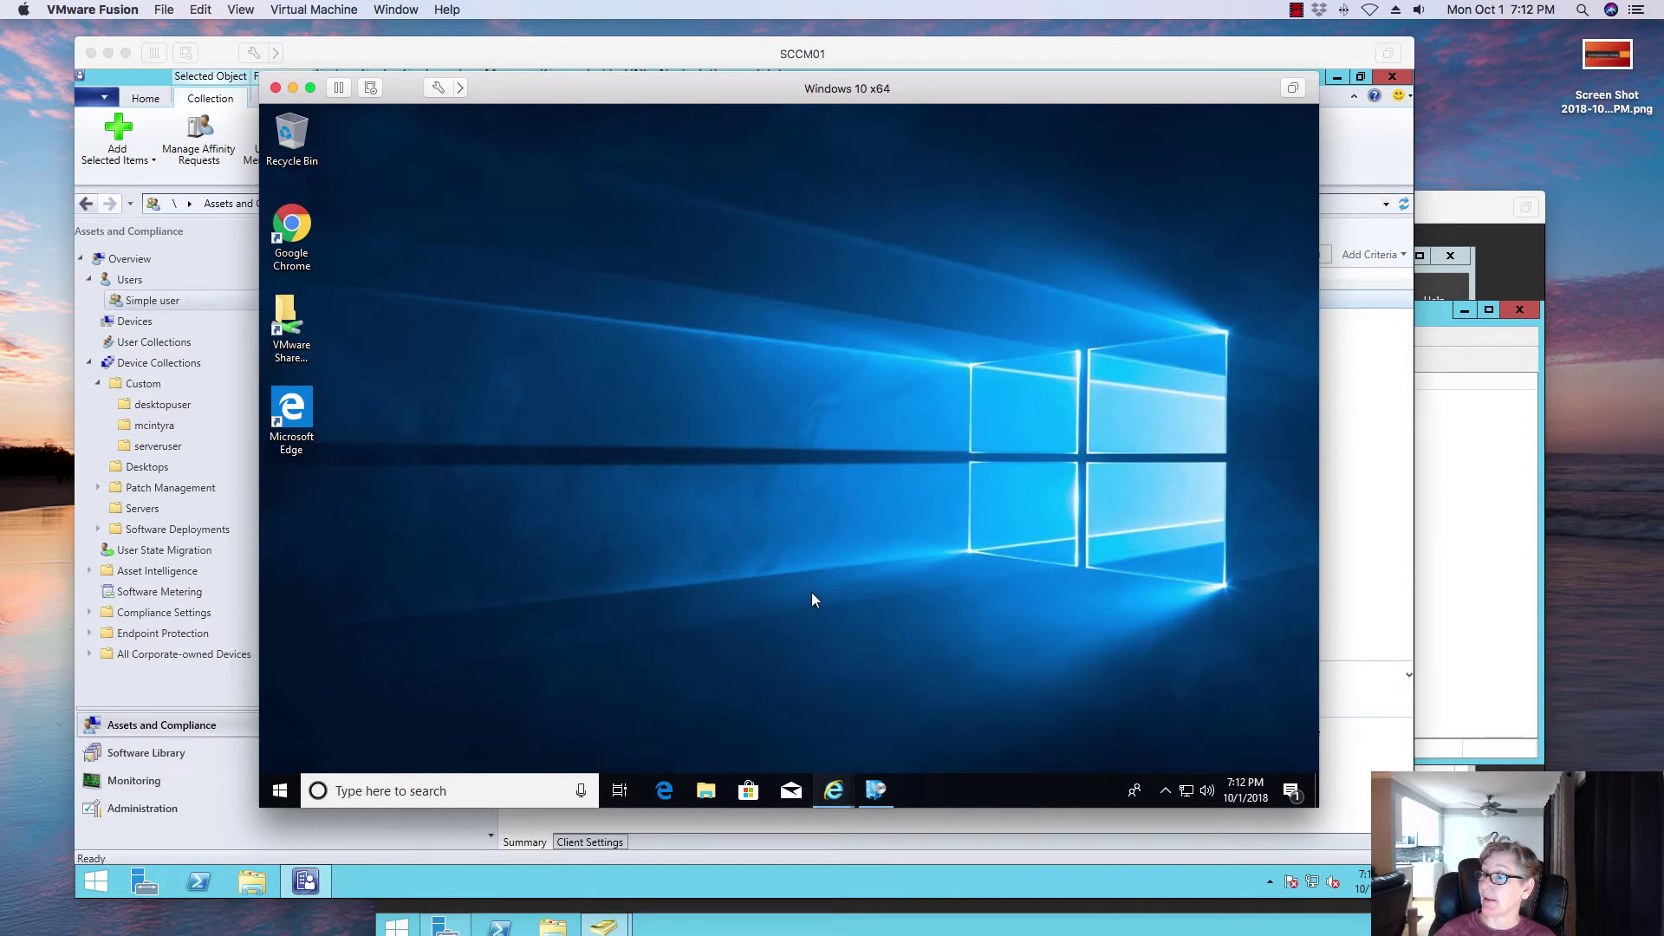
# Step: Restore the Application Catalog window and continue to the deployment's schedule settings
pyautogui.moveTo(833, 789)
pyautogui.click(875, 693)
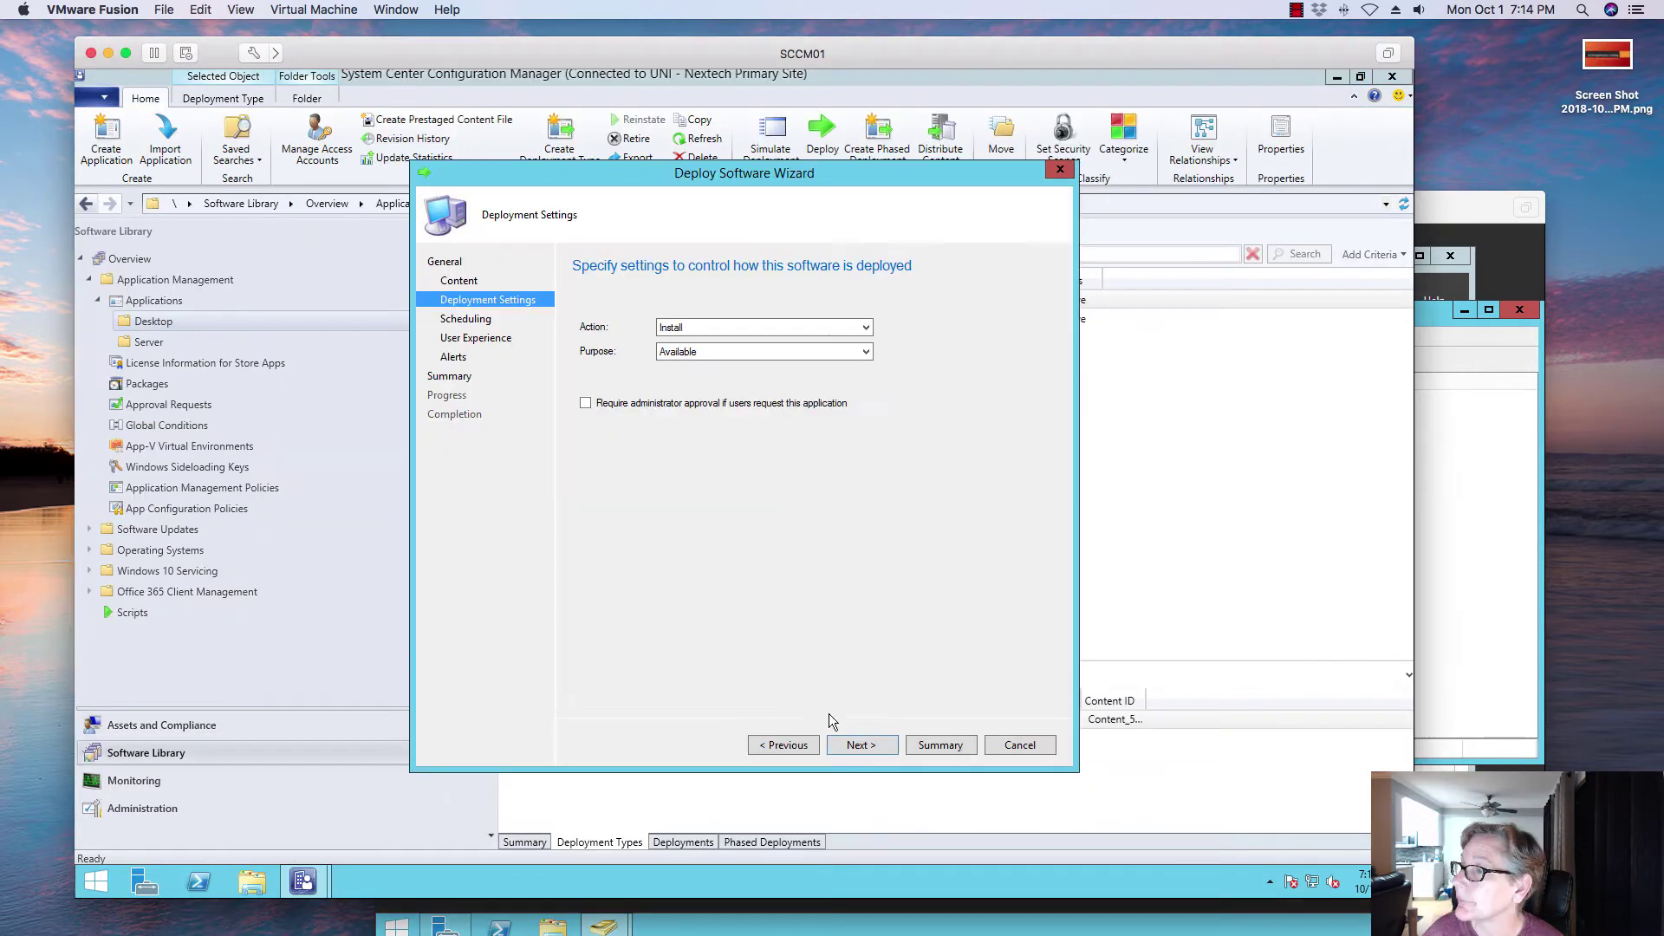
pyautogui.click(861, 744)
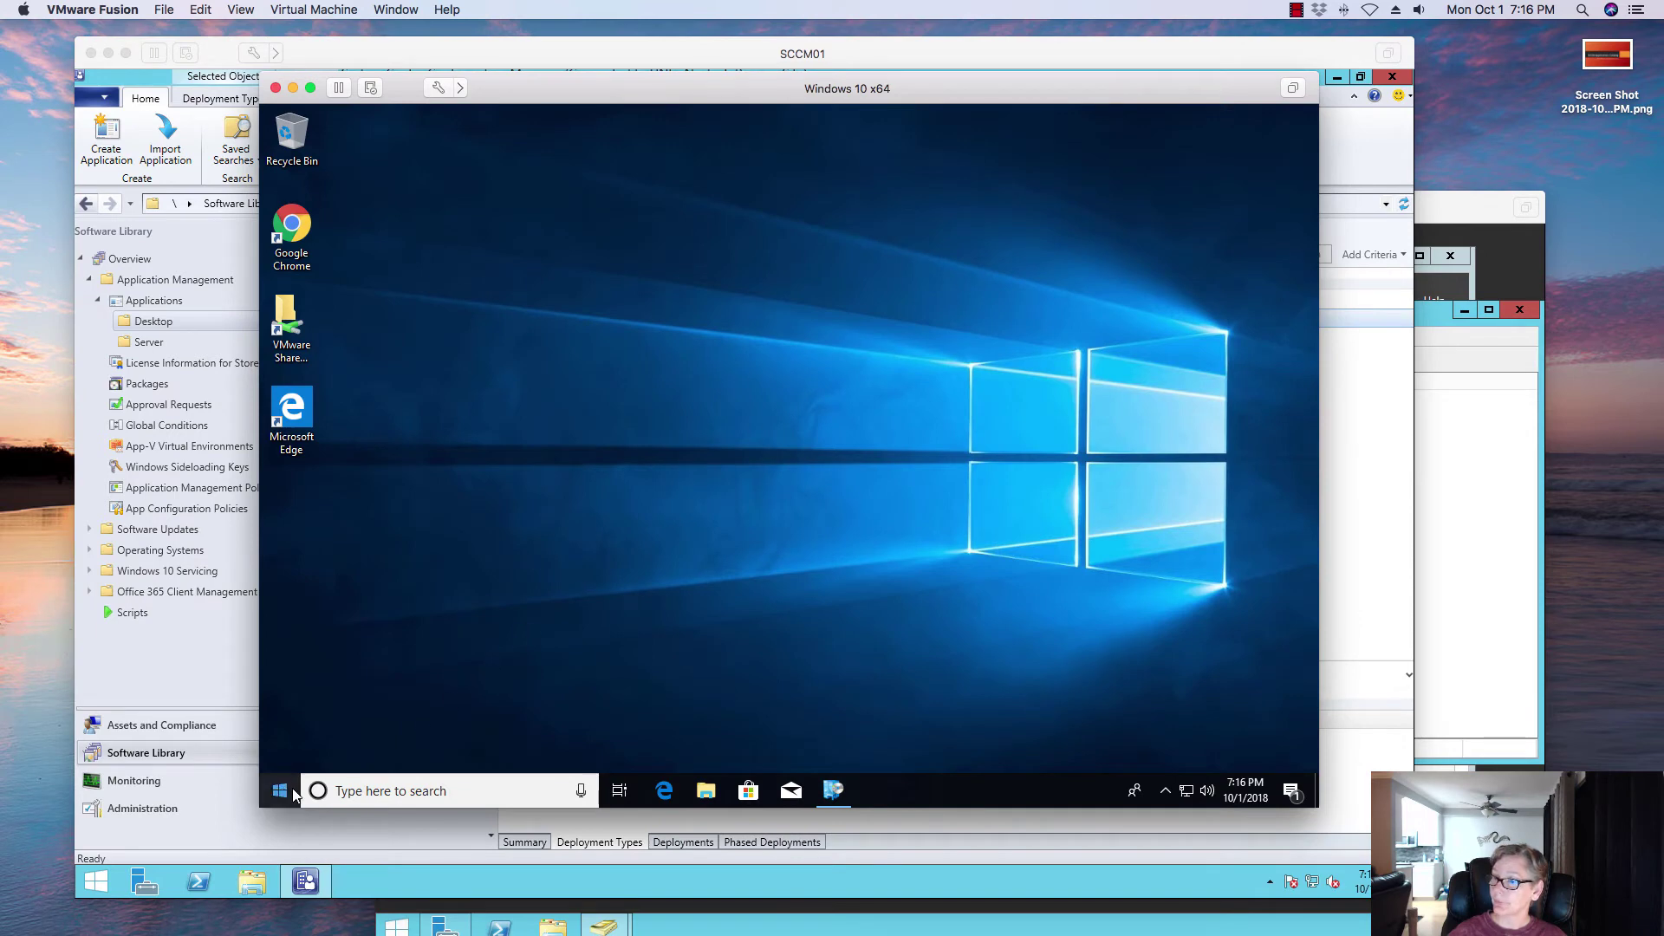
# Step: Launch Software Center, check Installation status, then view Applications listing 7-Zip Installation and Google Chrome-copy
pyautogui.click(356, 792)
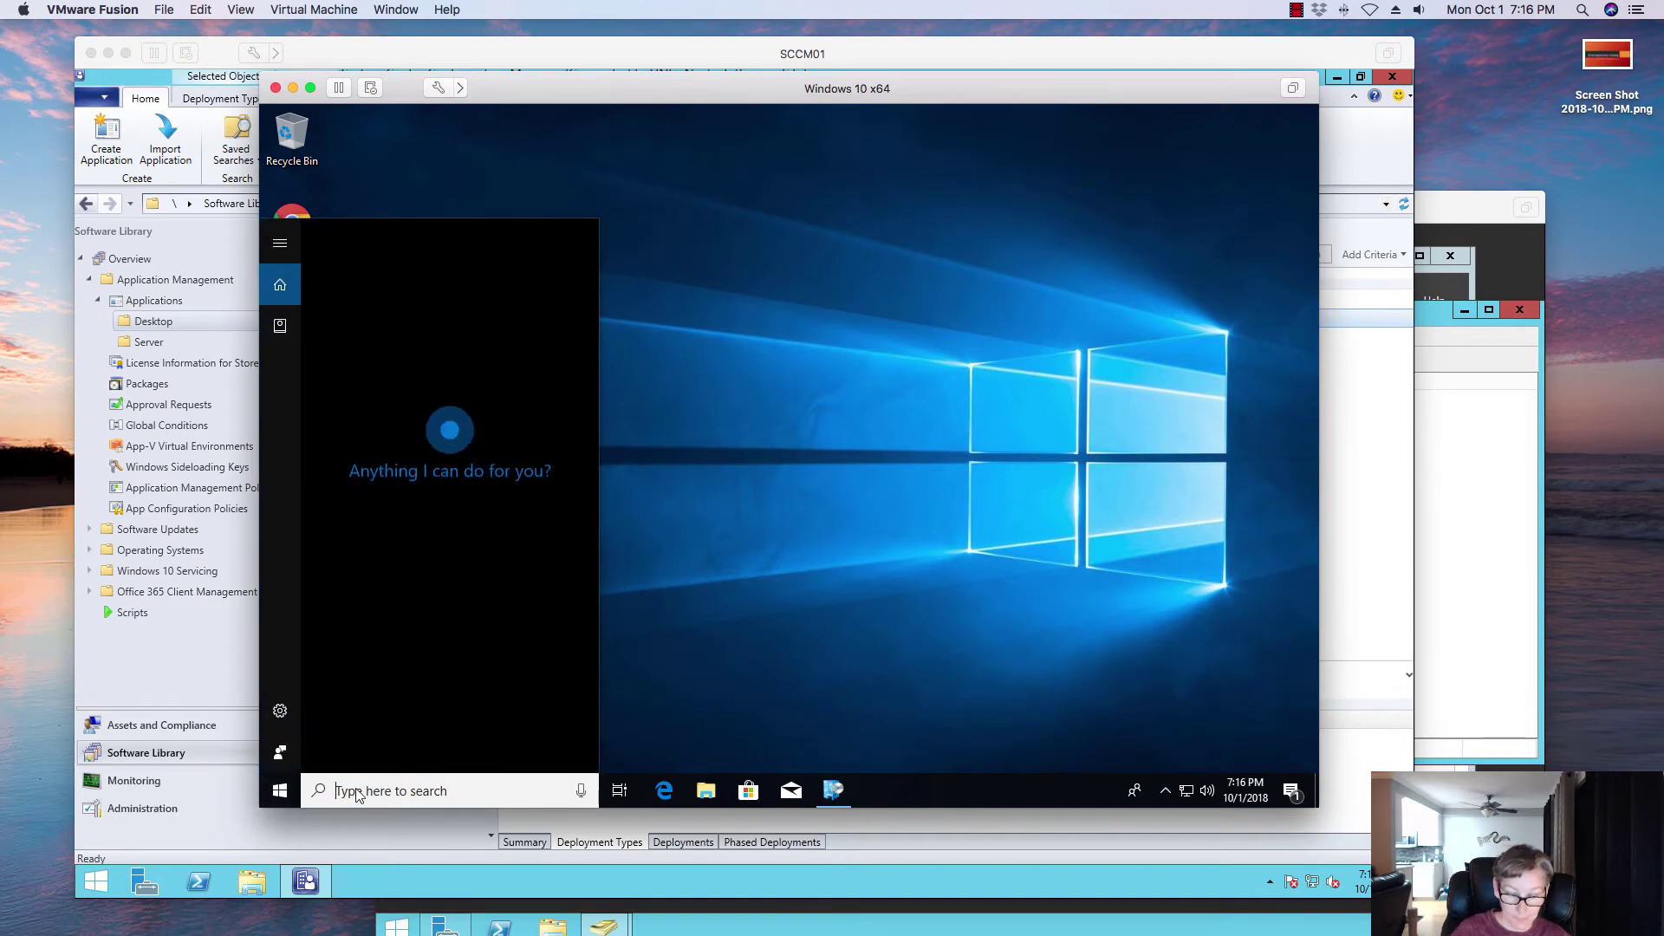
pyautogui.write('s')
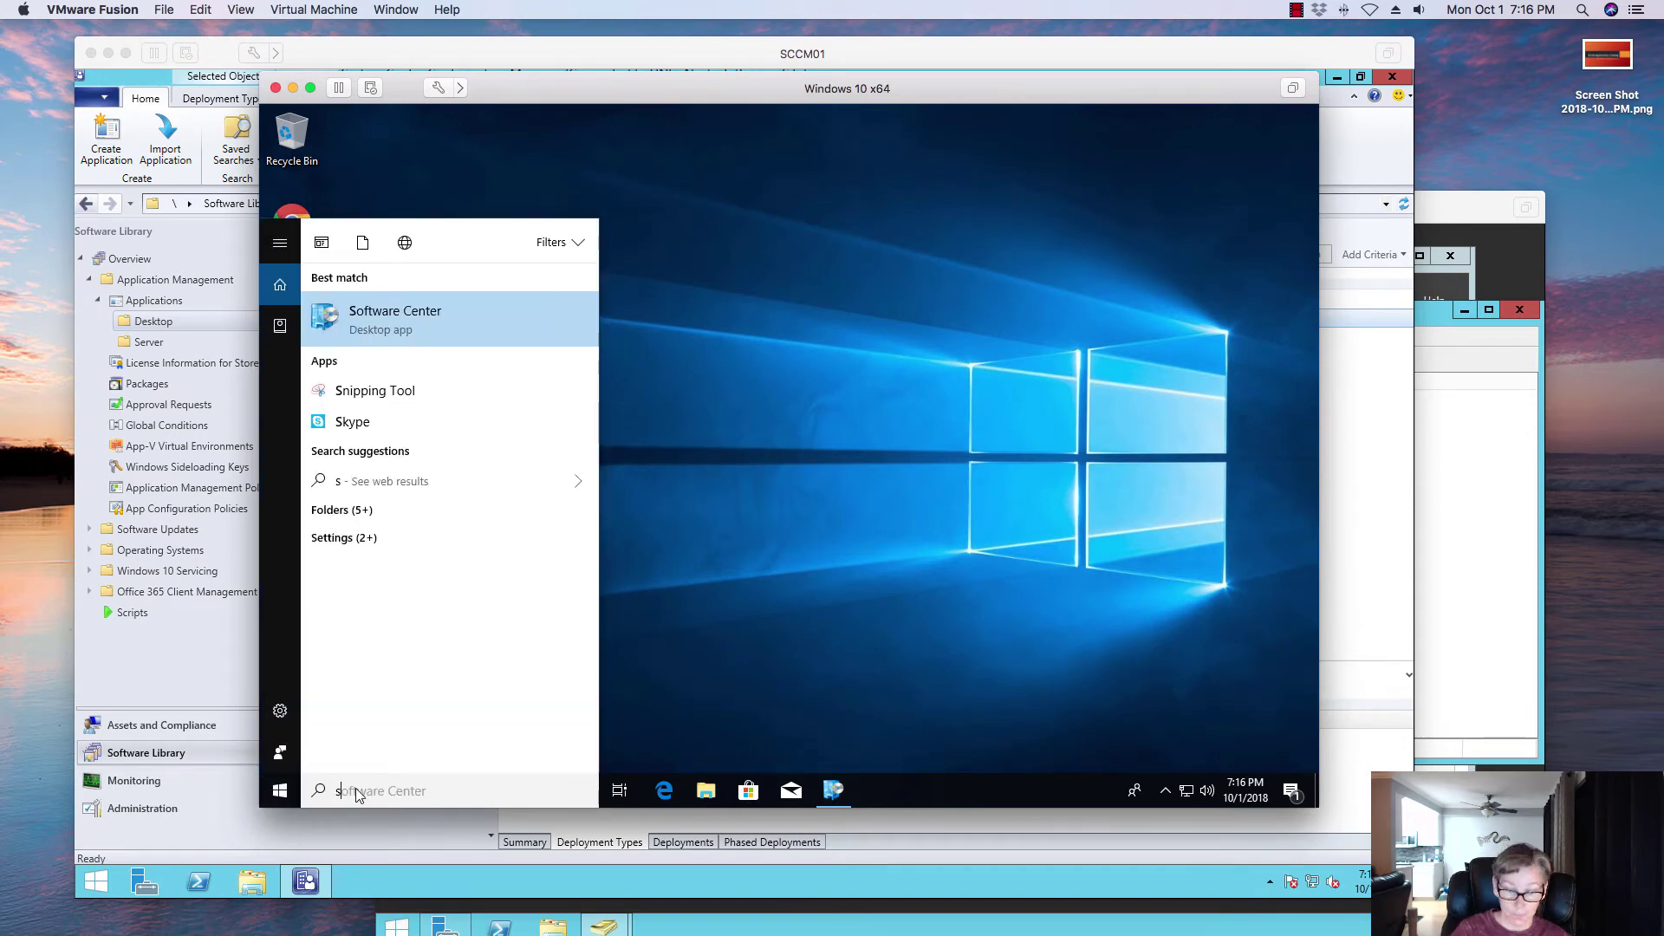
pyautogui.write('o')
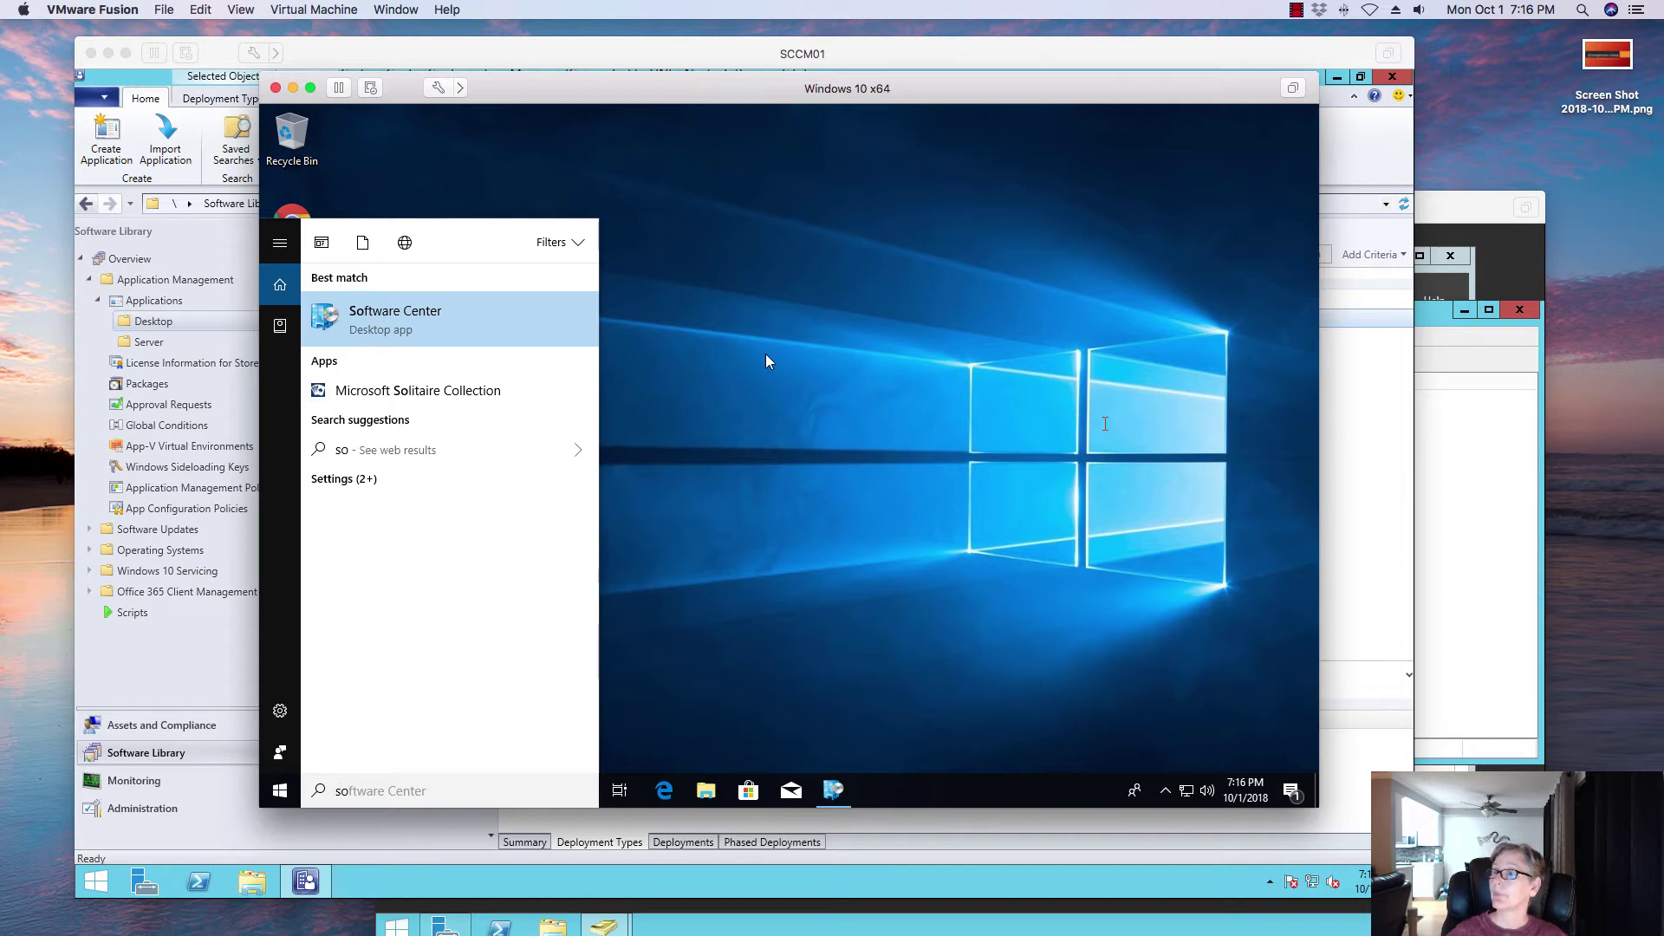
pyautogui.press('Return')
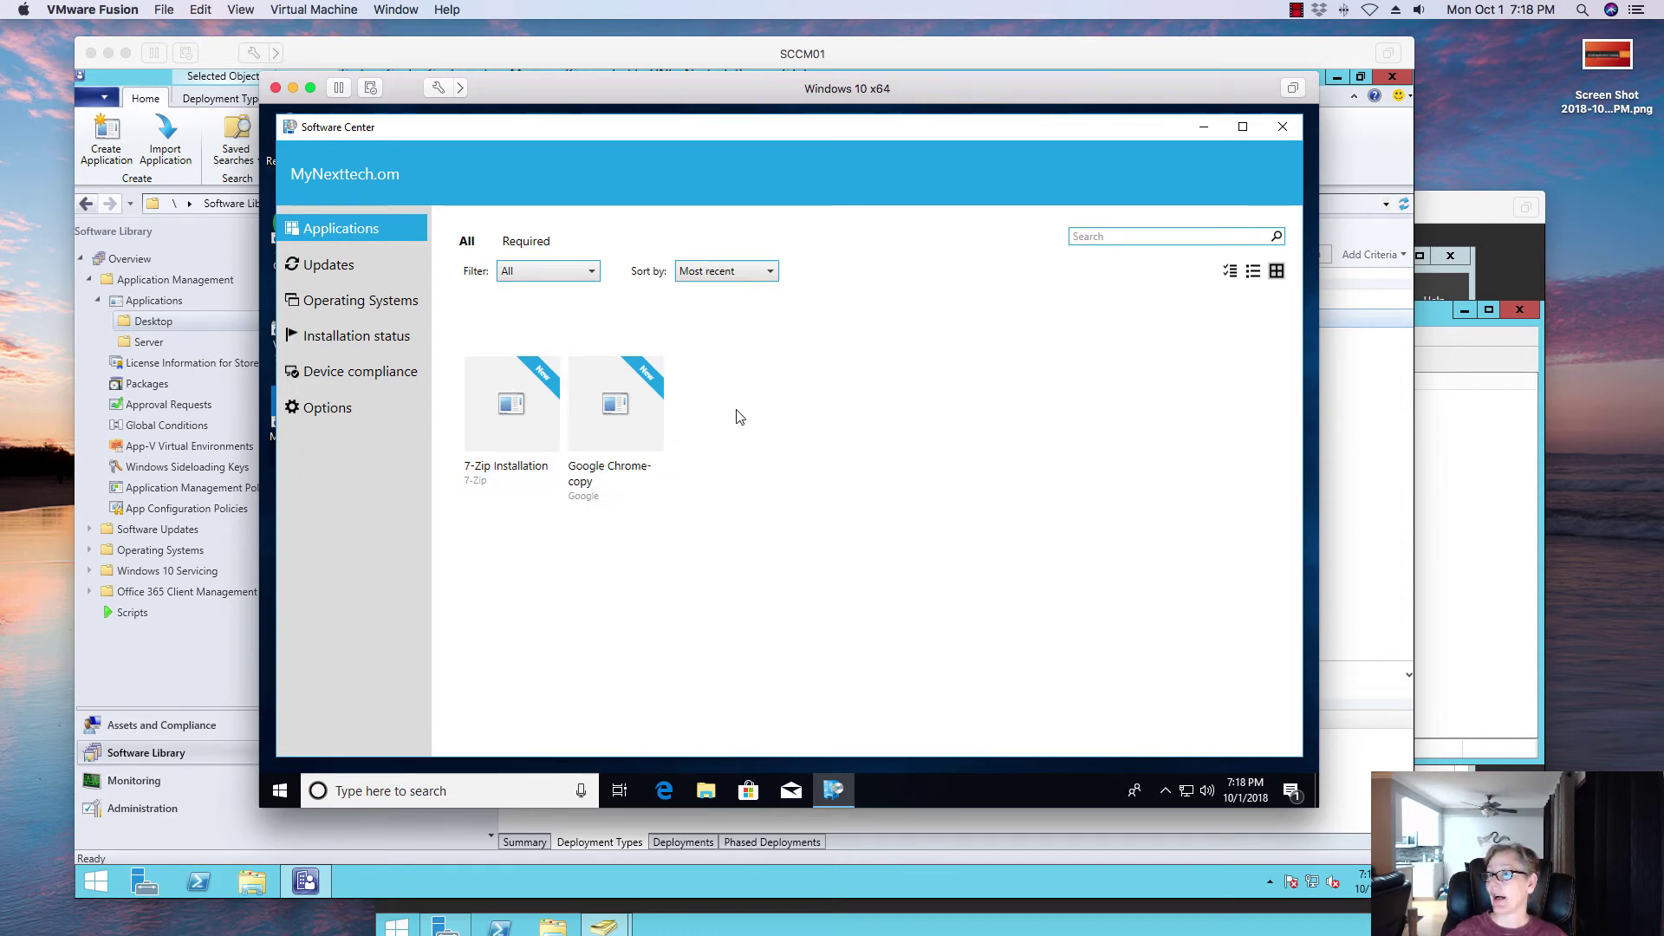
pyautogui.click(362, 339)
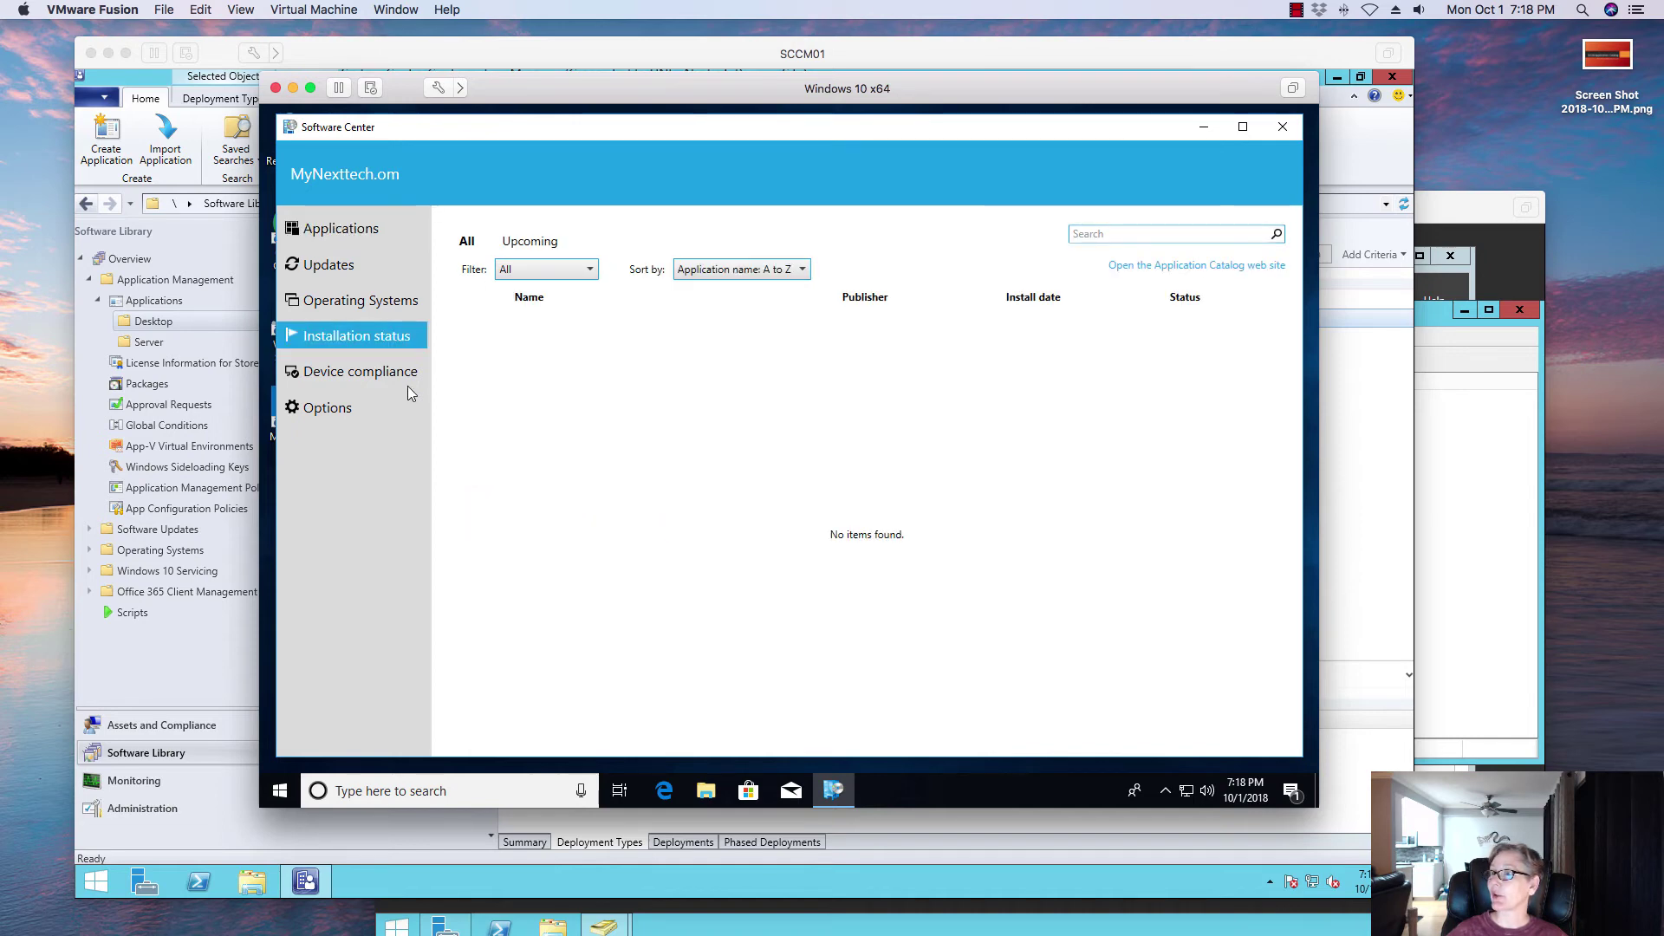
pyautogui.click(319, 230)
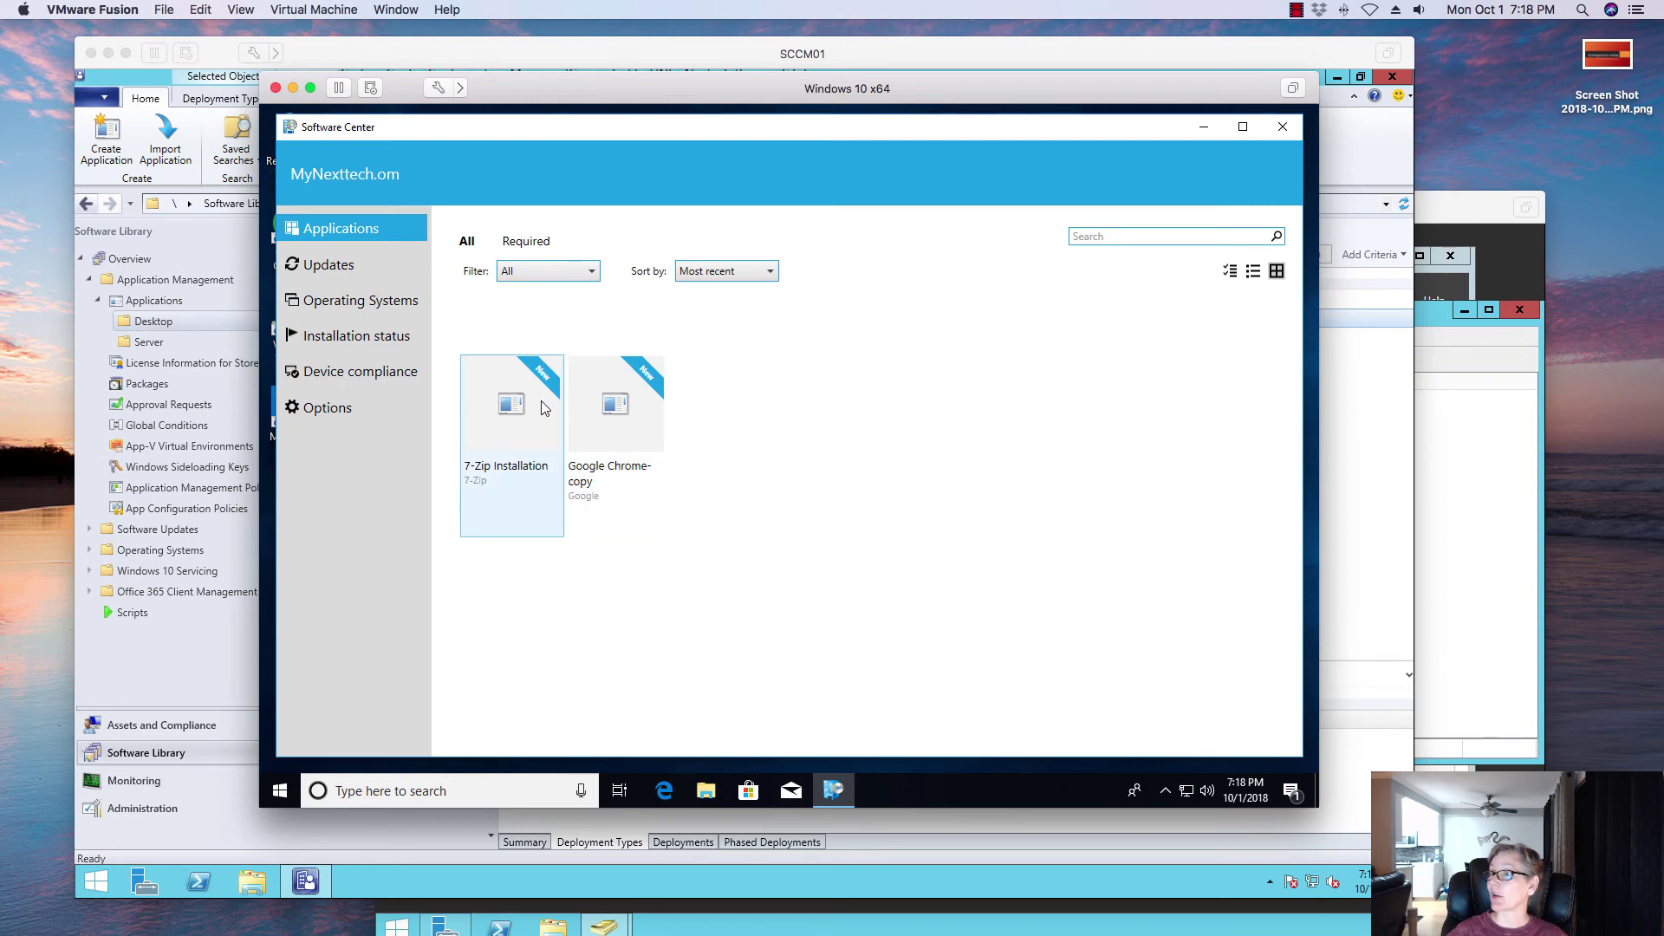